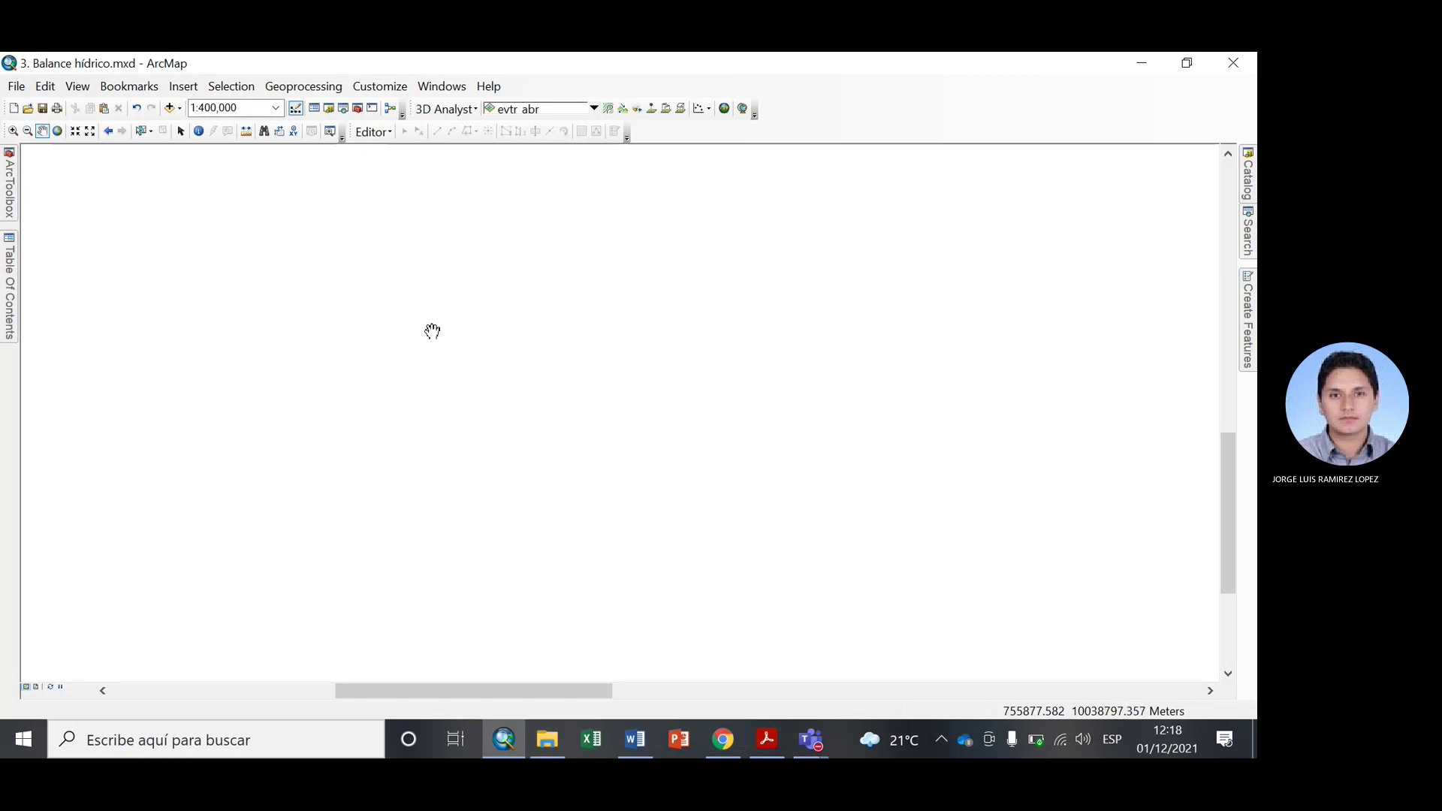
Open the workbook "7. Parámetros fisiográficos.xlsx" and go to the VI. BALANCE HÍDRICO table on the EVTP sheet.
{"action": "left_click", "coordinate": [549, 741]}
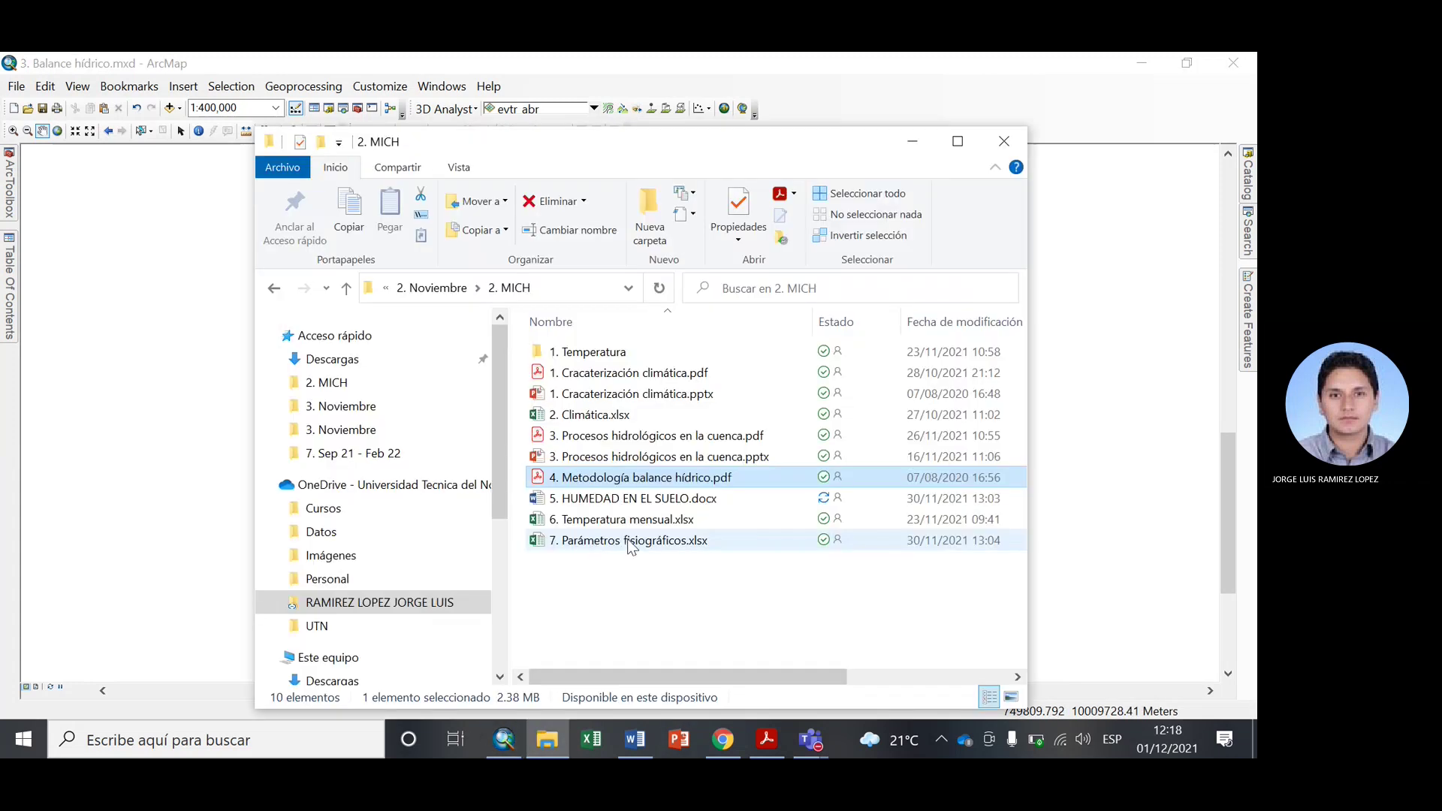
{"action": "left_click", "coordinate": [629, 542]}
{"action": "double_click", "coordinate": [630, 542]}
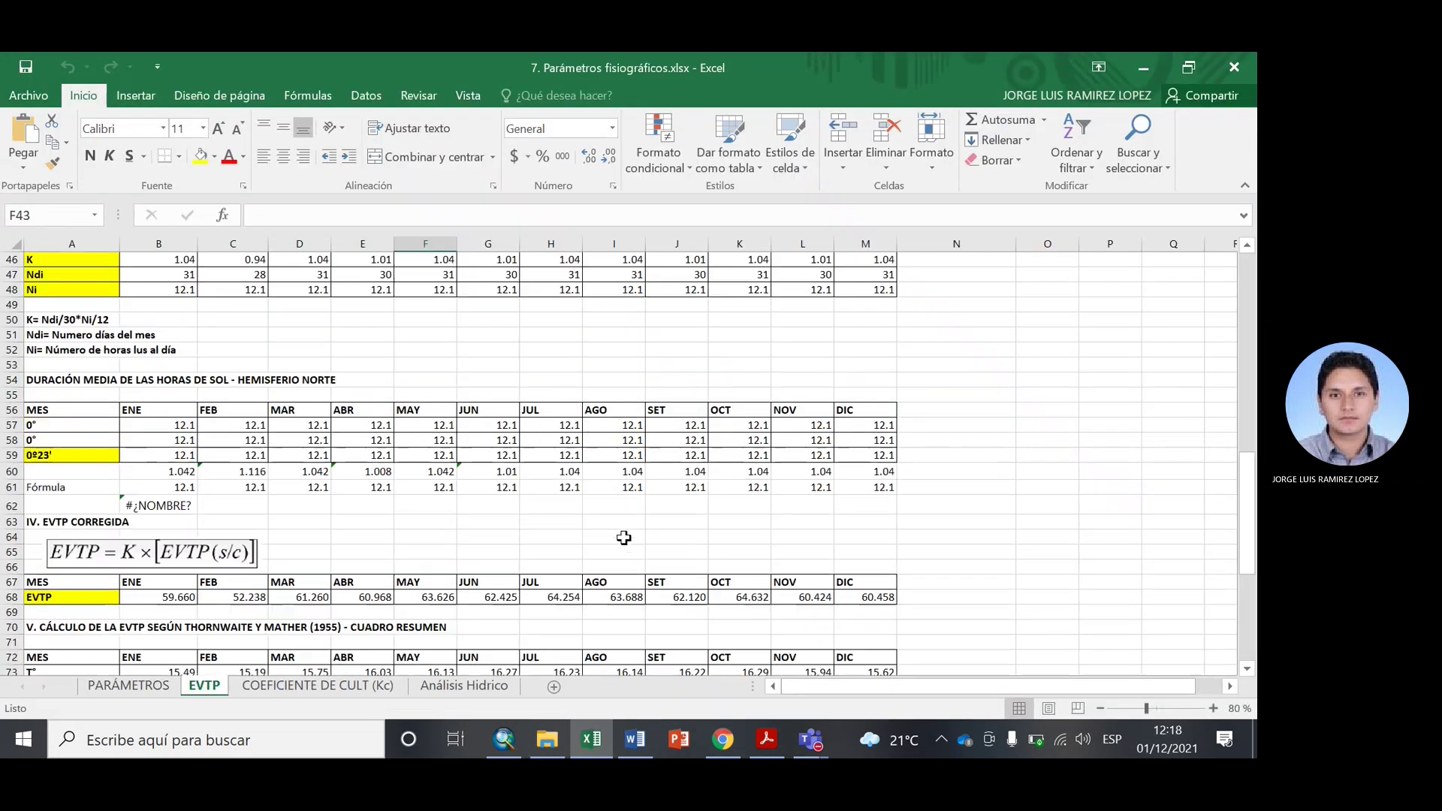
{"action": "scroll", "coordinate": [624, 538], "scroll_direction": "down", "scroll_amount": 9}
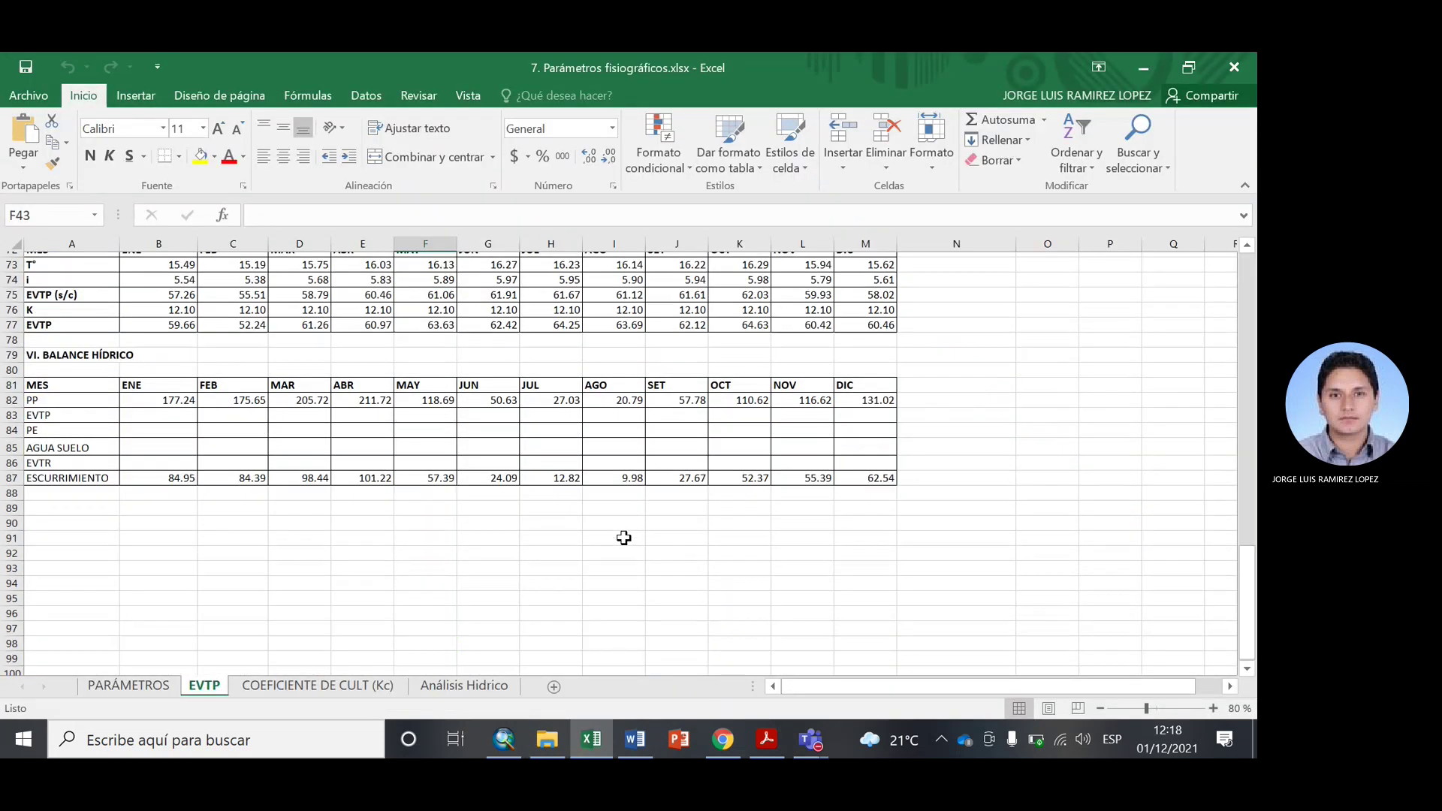
{"action": "scroll", "coordinate": [624, 538], "scroll_direction": "up", "scroll_amount": 1}
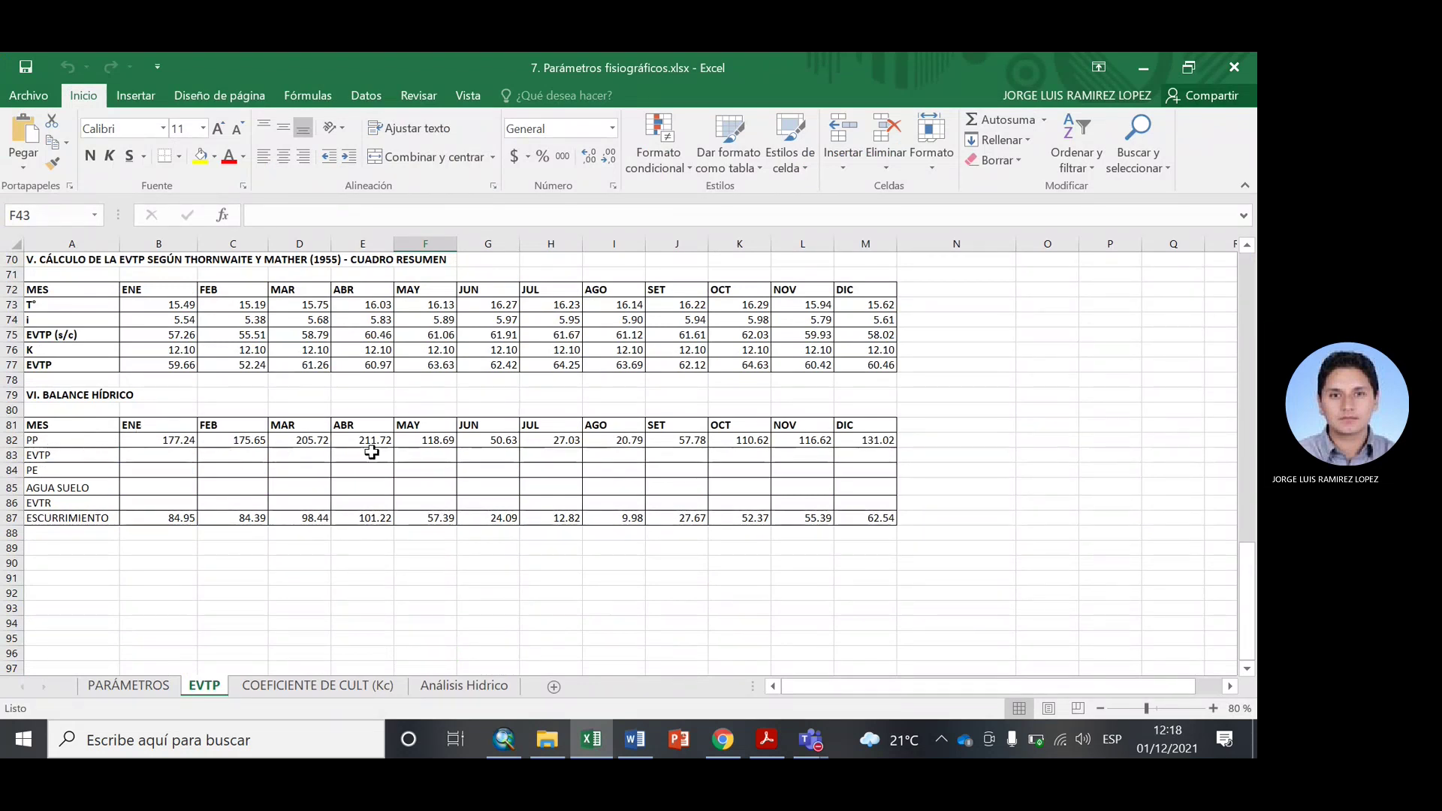
{"action": "left_click", "coordinate": [867, 652]}
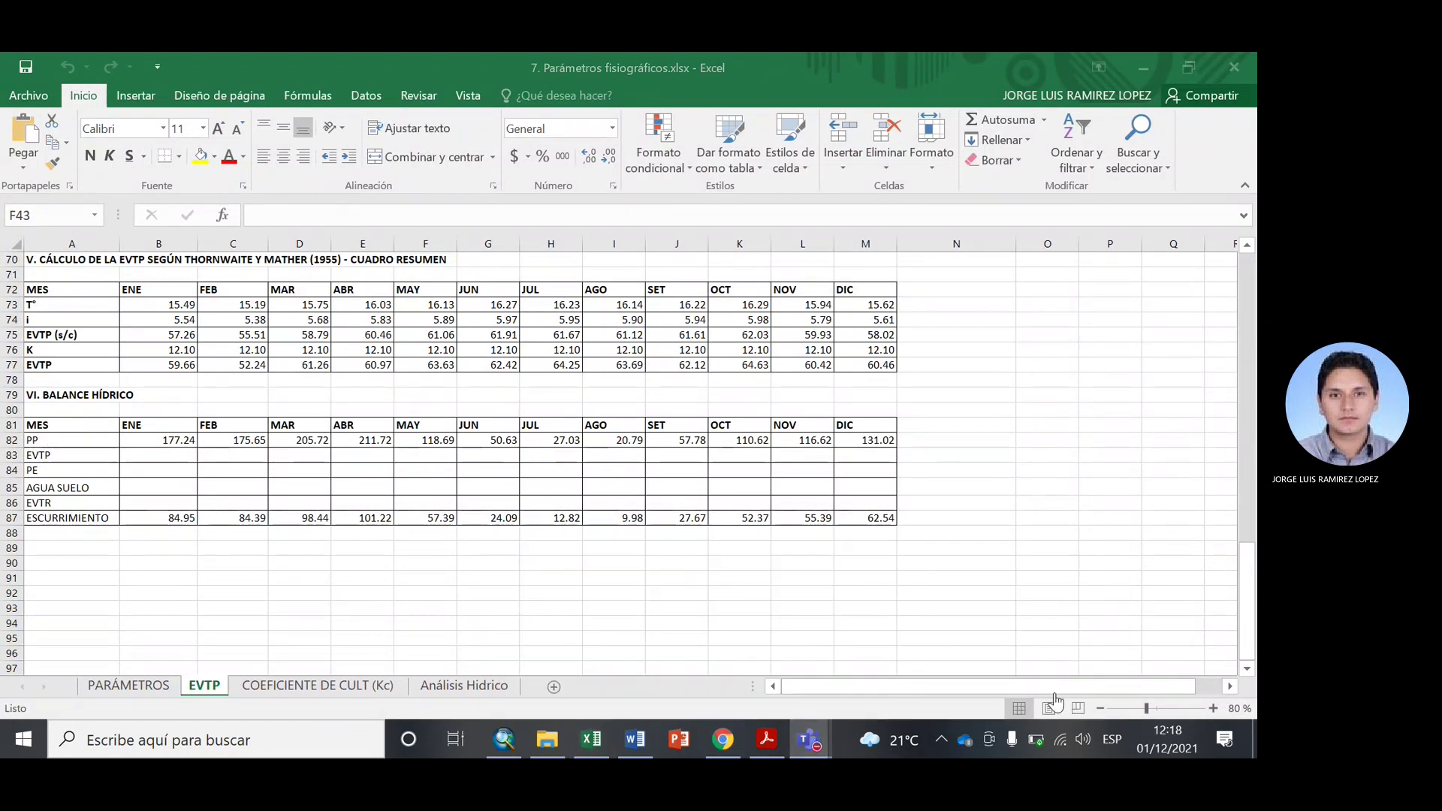
{"action": "left_click", "coordinate": [566, 529]}
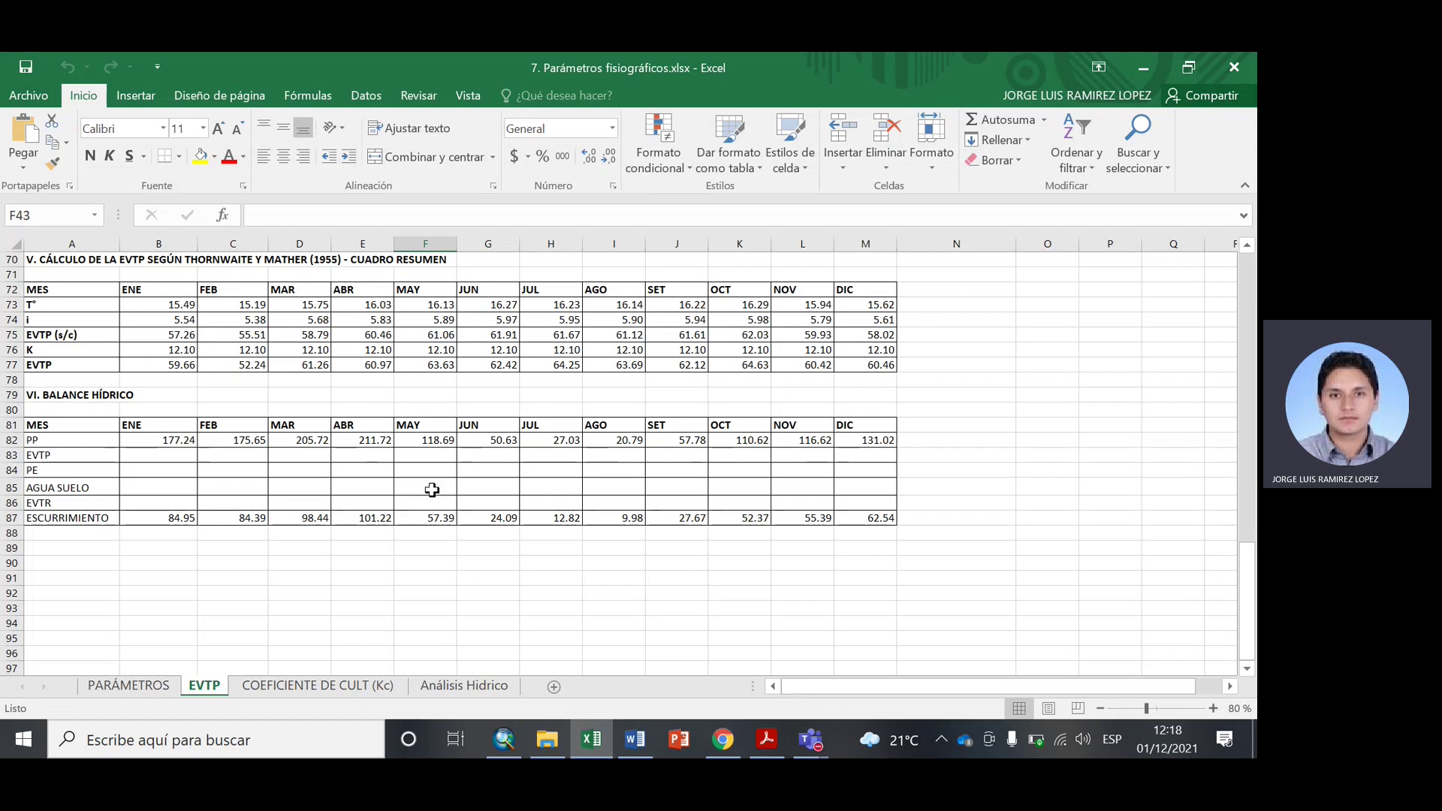
Review the row labels of the BALANCE HÍDRICO table one by one, from PP down to ESCURRIMIENTO.
{"action": "left_click", "coordinate": [71, 440]}
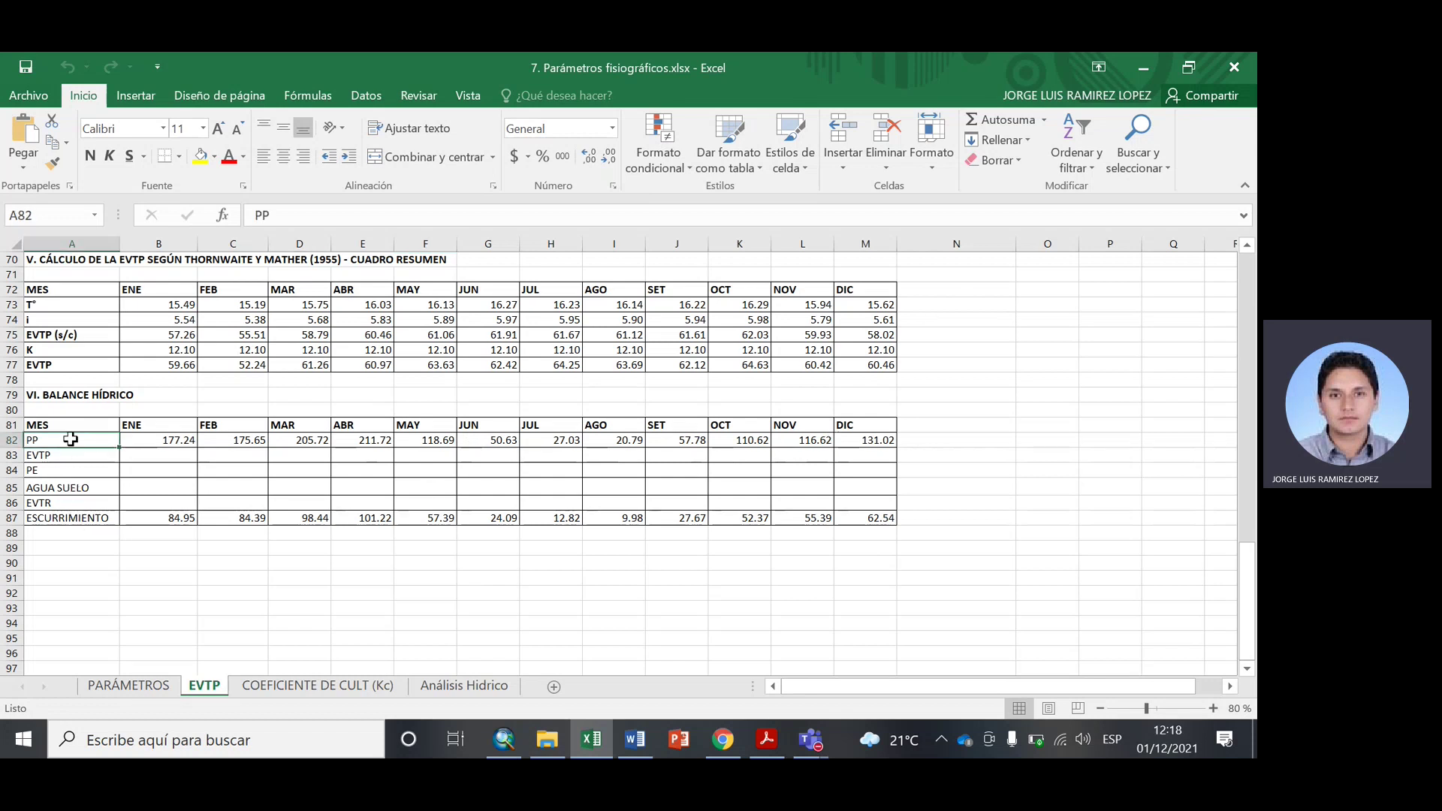
{"action": "left_click", "coordinate": [66, 456]}
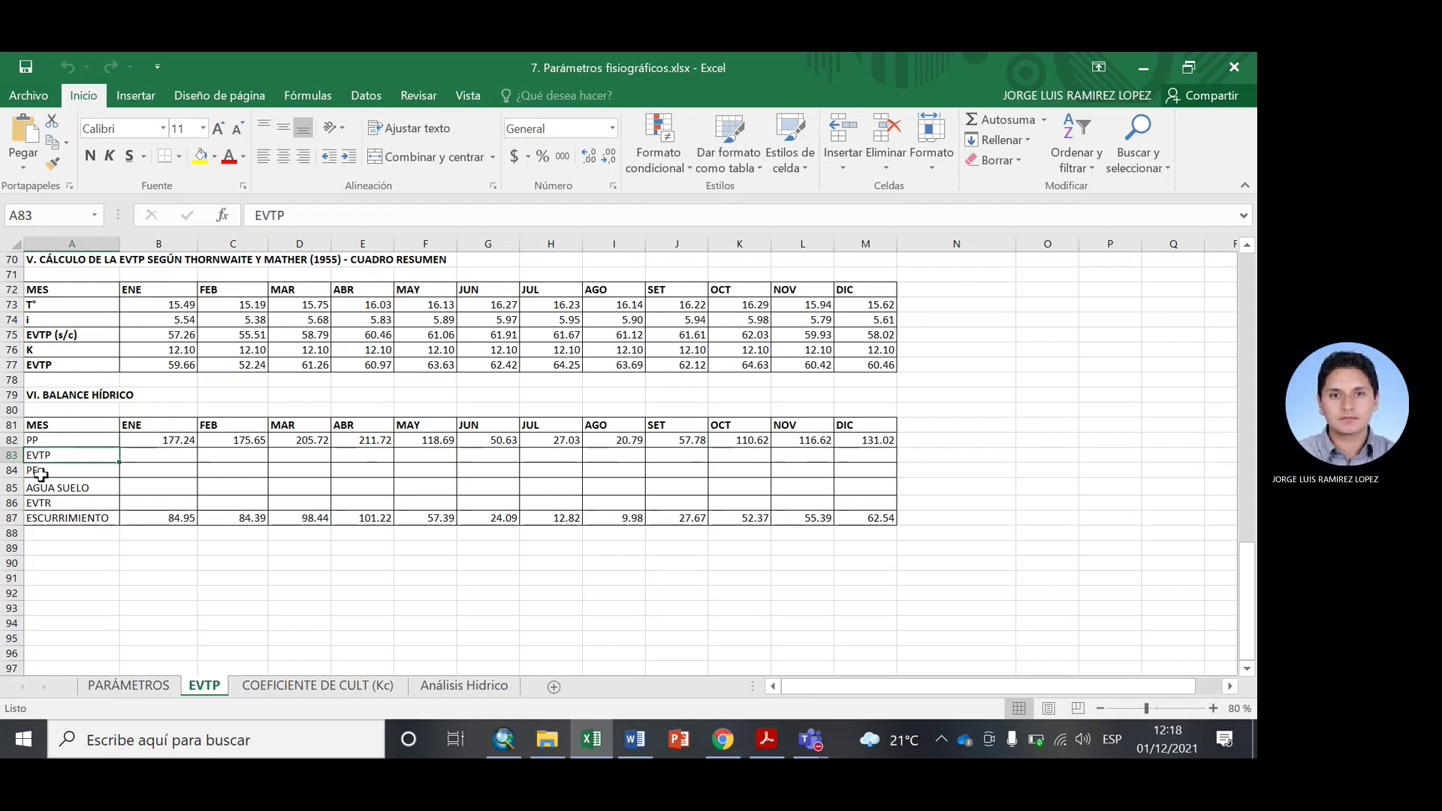
{"action": "left_click", "coordinate": [41, 474]}
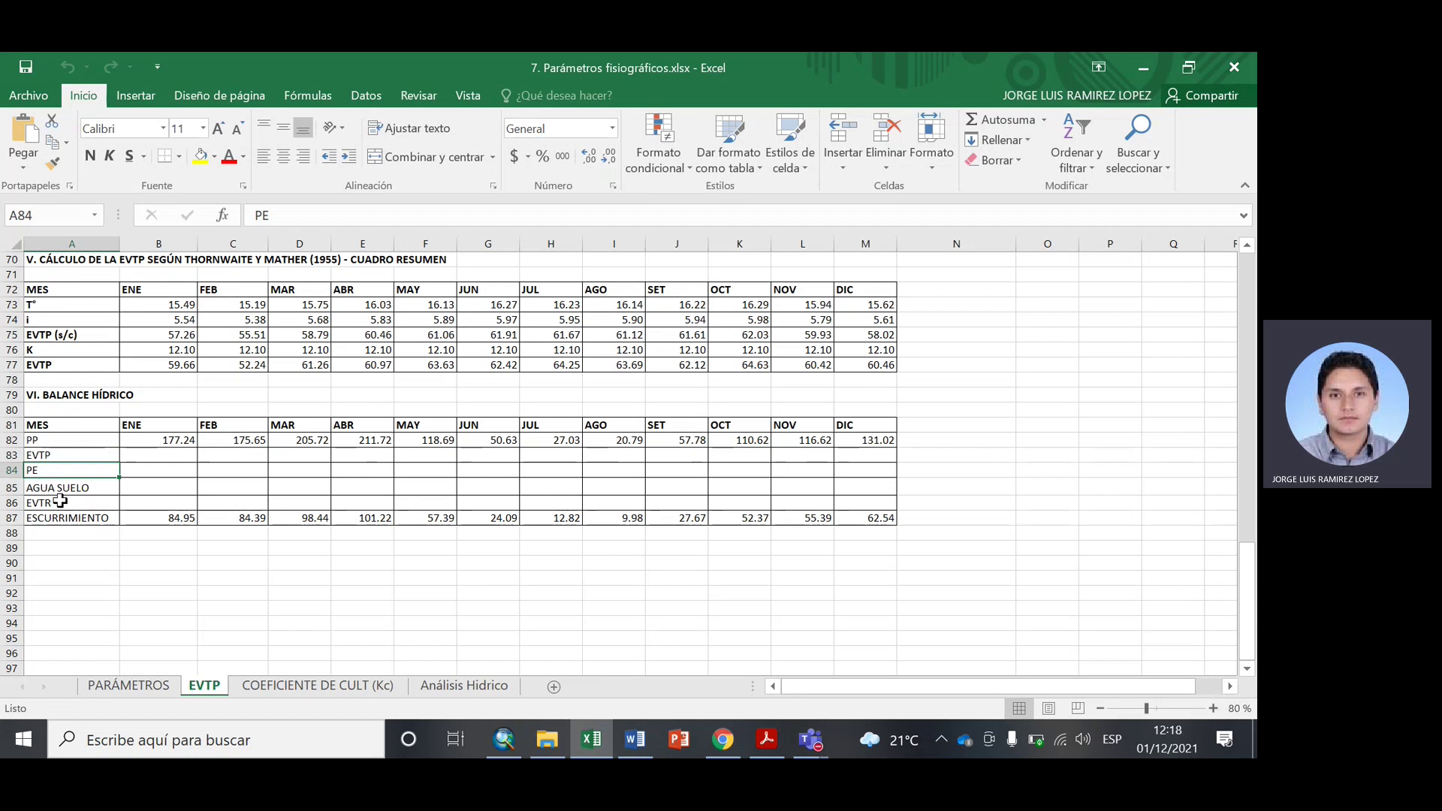
{"action": "left_click", "coordinate": [56, 488]}
{"action": "left_click", "coordinate": [45, 505]}
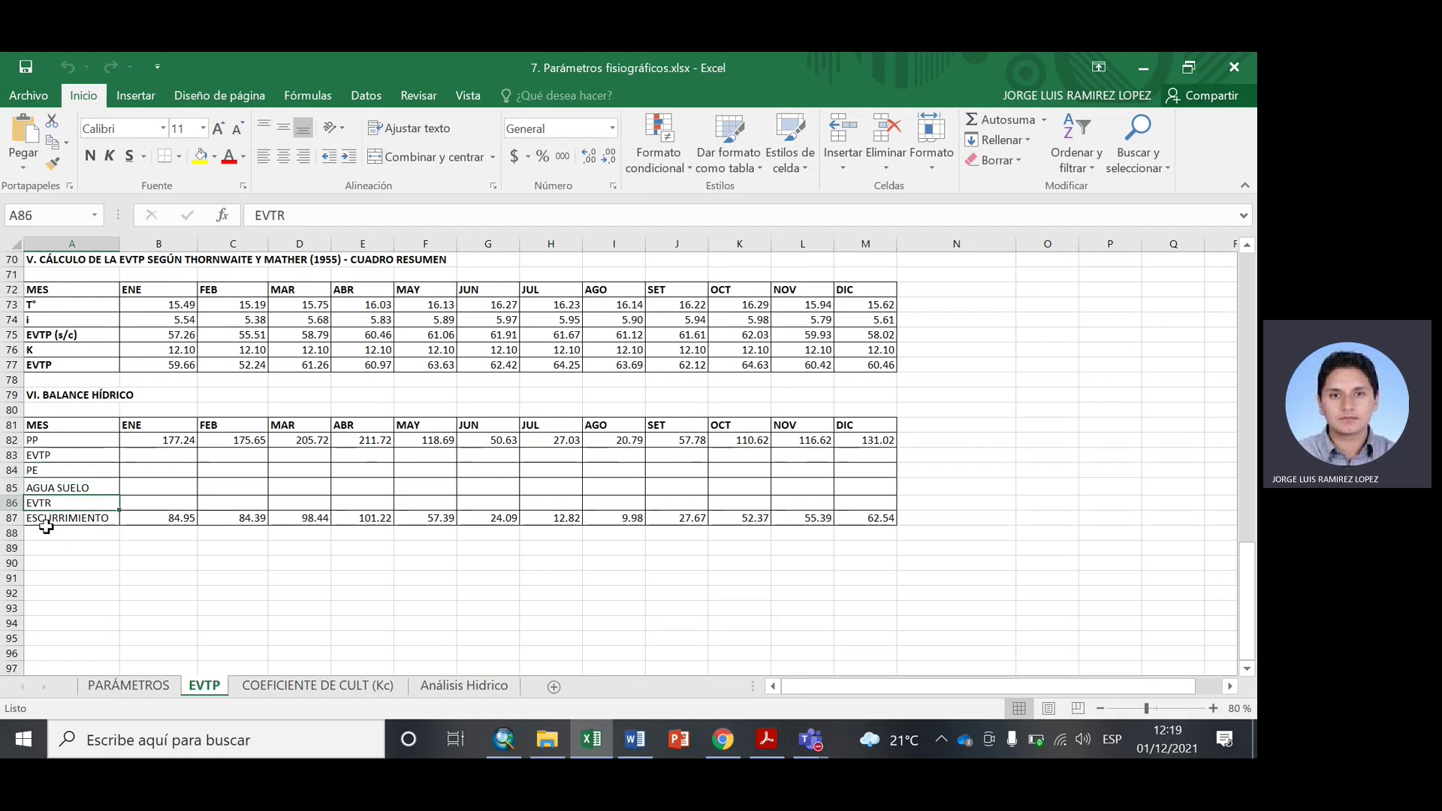
{"action": "left_click", "coordinate": [55, 522]}
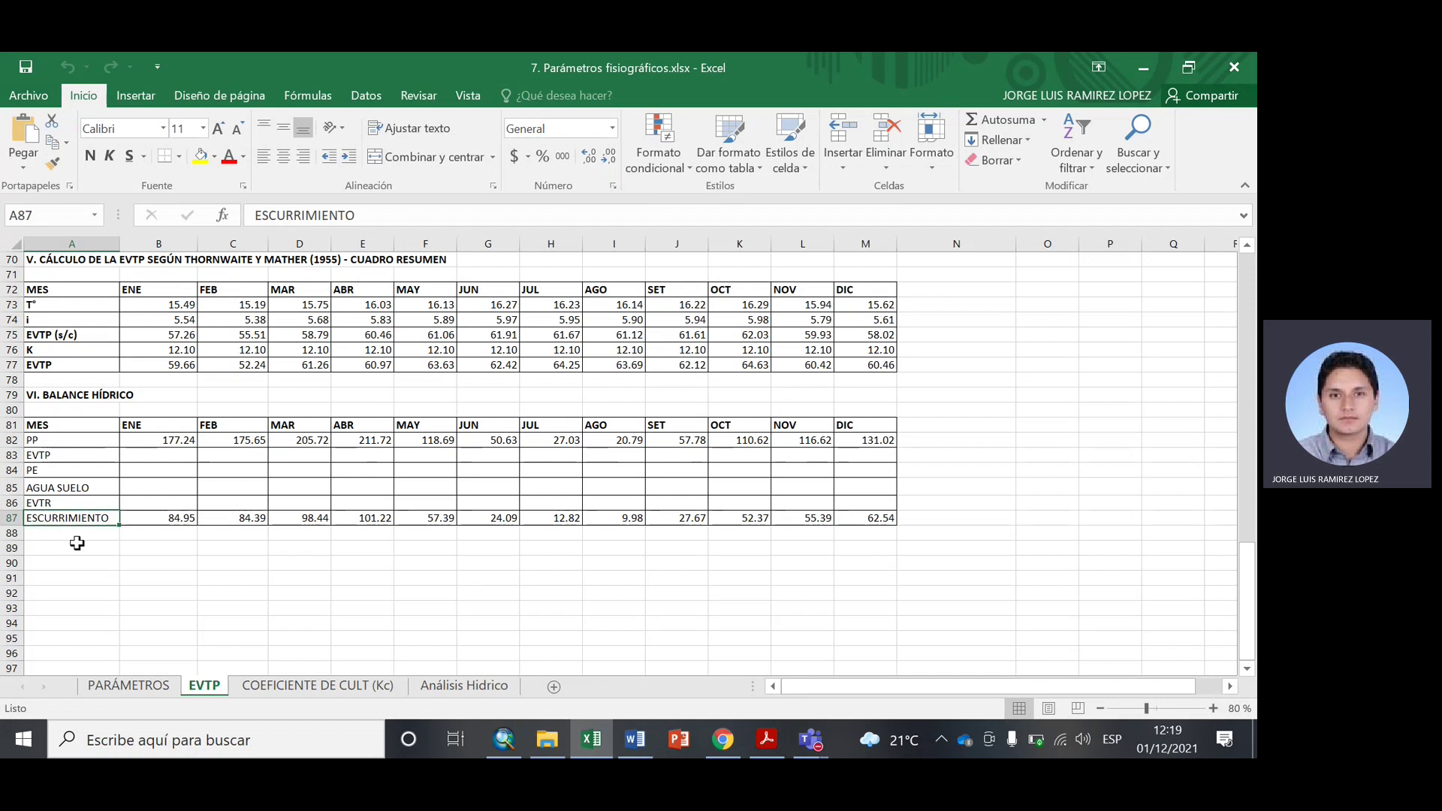
Add the row labels DEFICIT in A88 and EXCEDENTE in A89, below ESCURRIMIENTO.
{"action": "left_click", "coordinate": [78, 536]}
{"action": "type", "text": "De"}
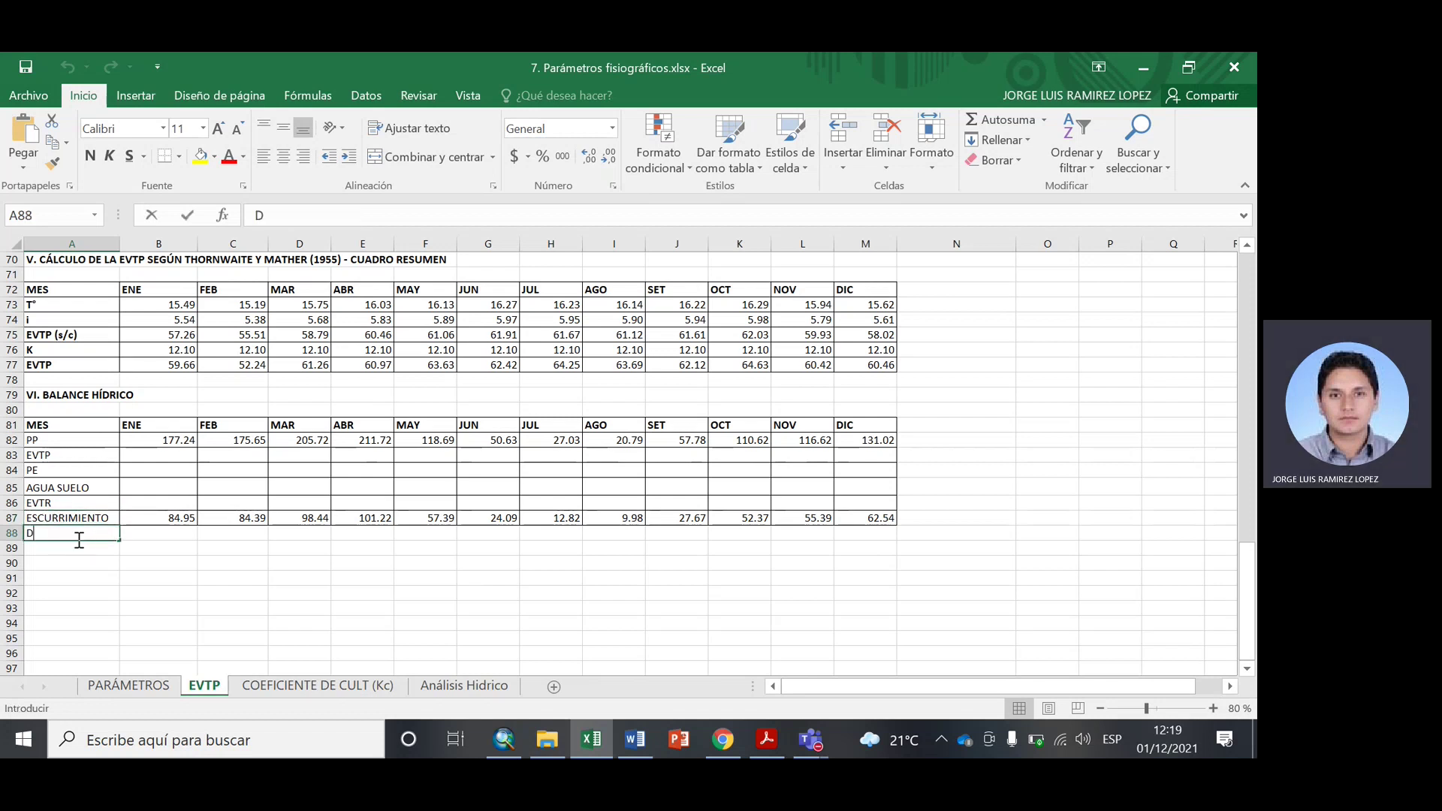
{"action": "key", "text": "BackSpace"}
{"action": "type", "text": "EFICIT"}
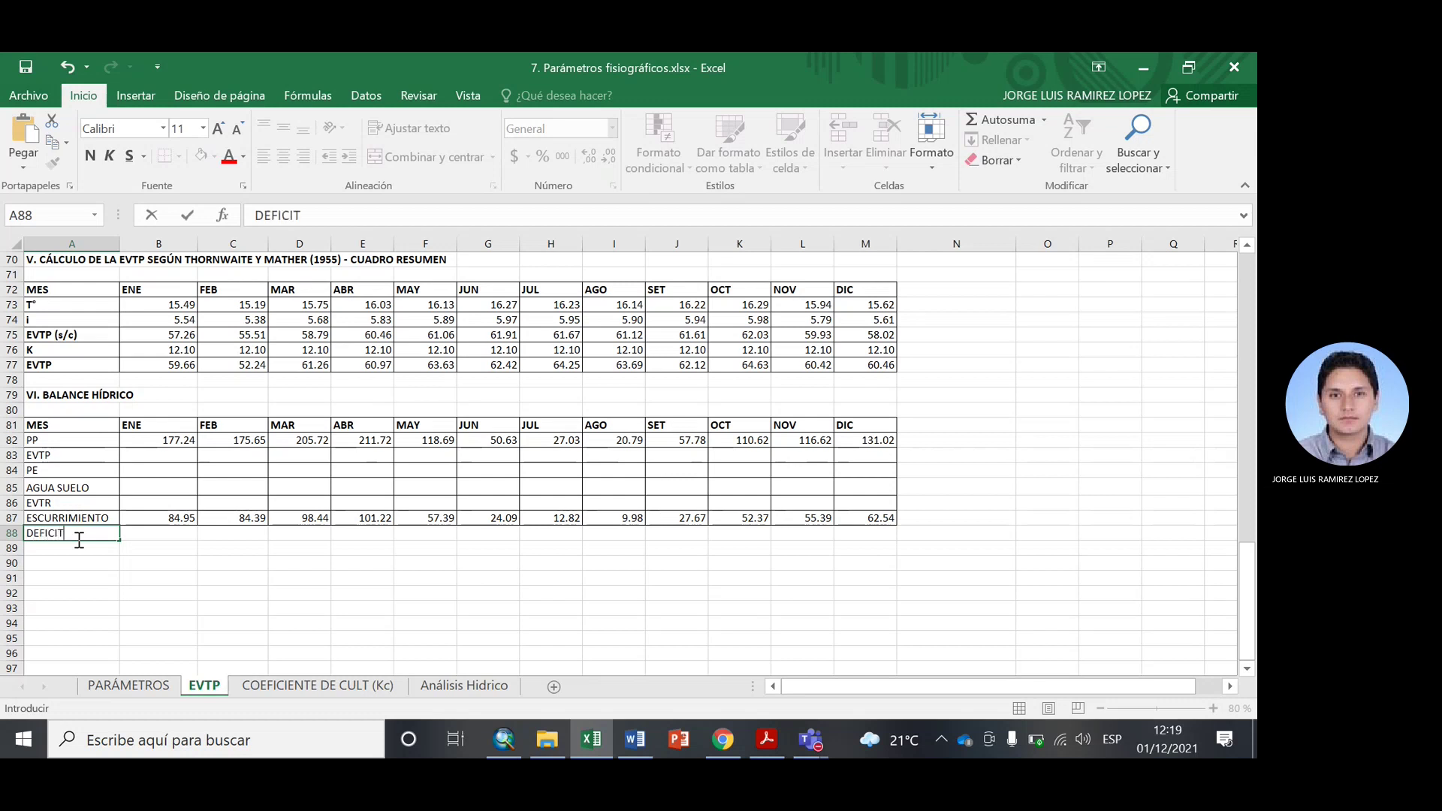
{"action": "key", "text": "Return"}
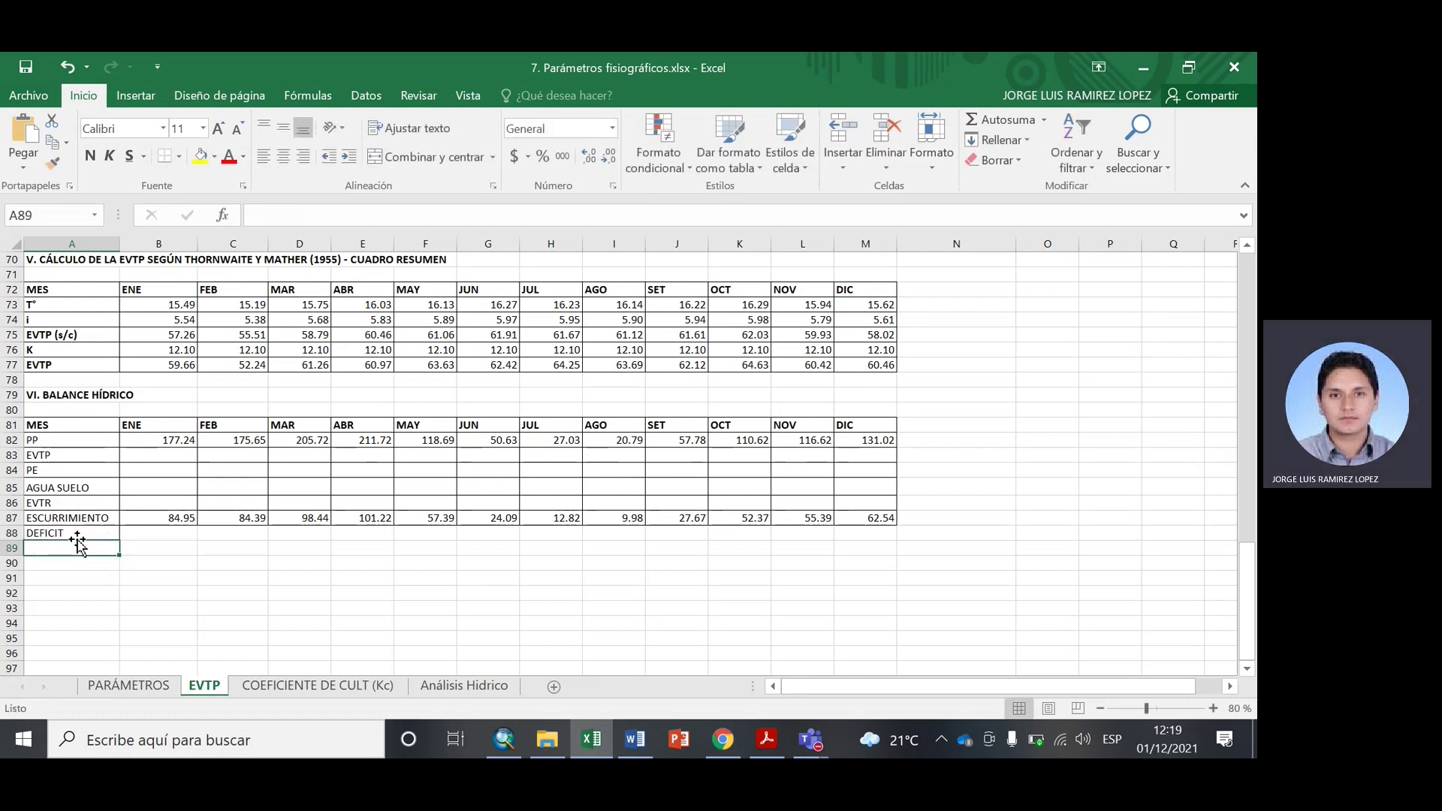
{"action": "type", "text": "EXCEDENTE"}
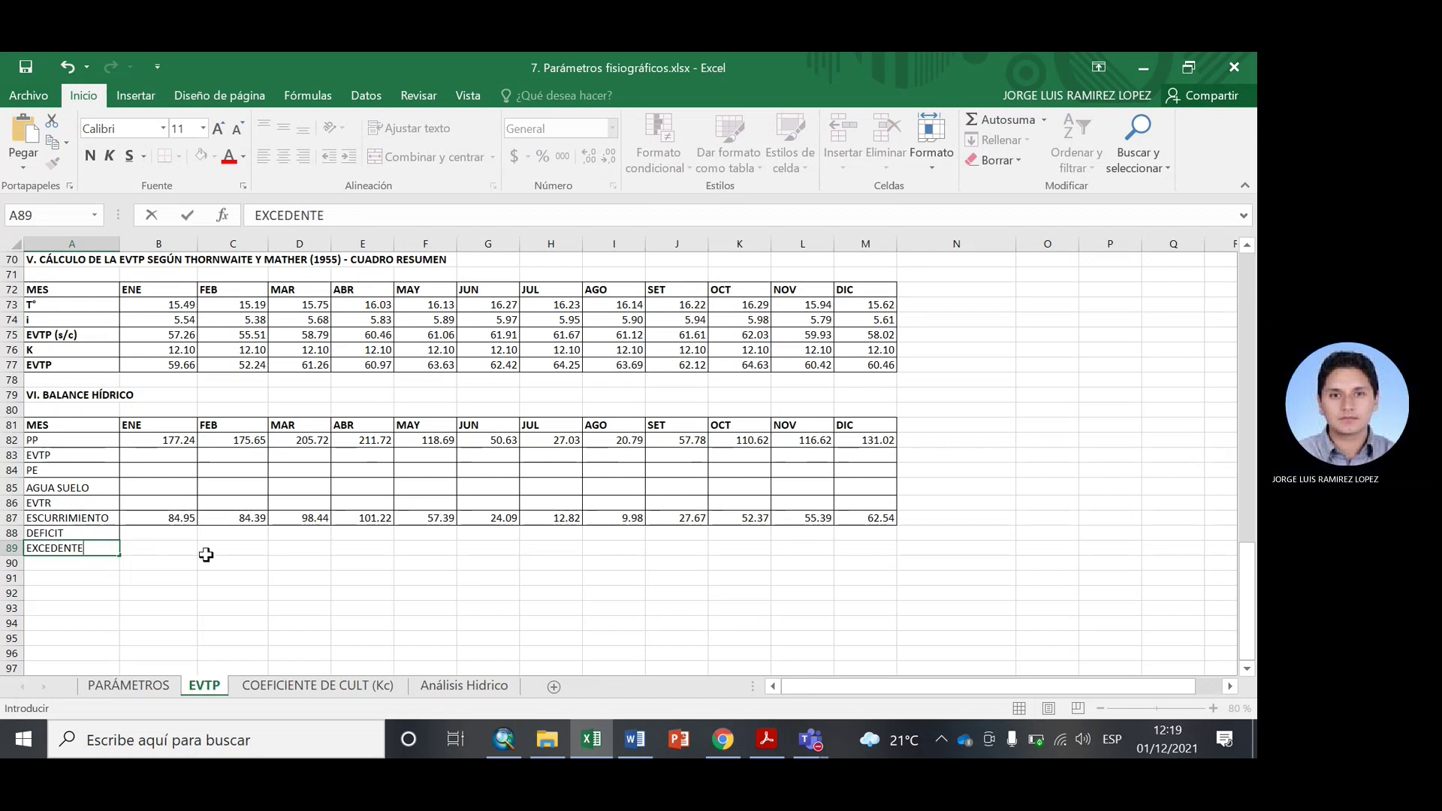
{"action": "left_click_drag", "start_coordinate": [203, 552], "coordinate": [203, 565]}
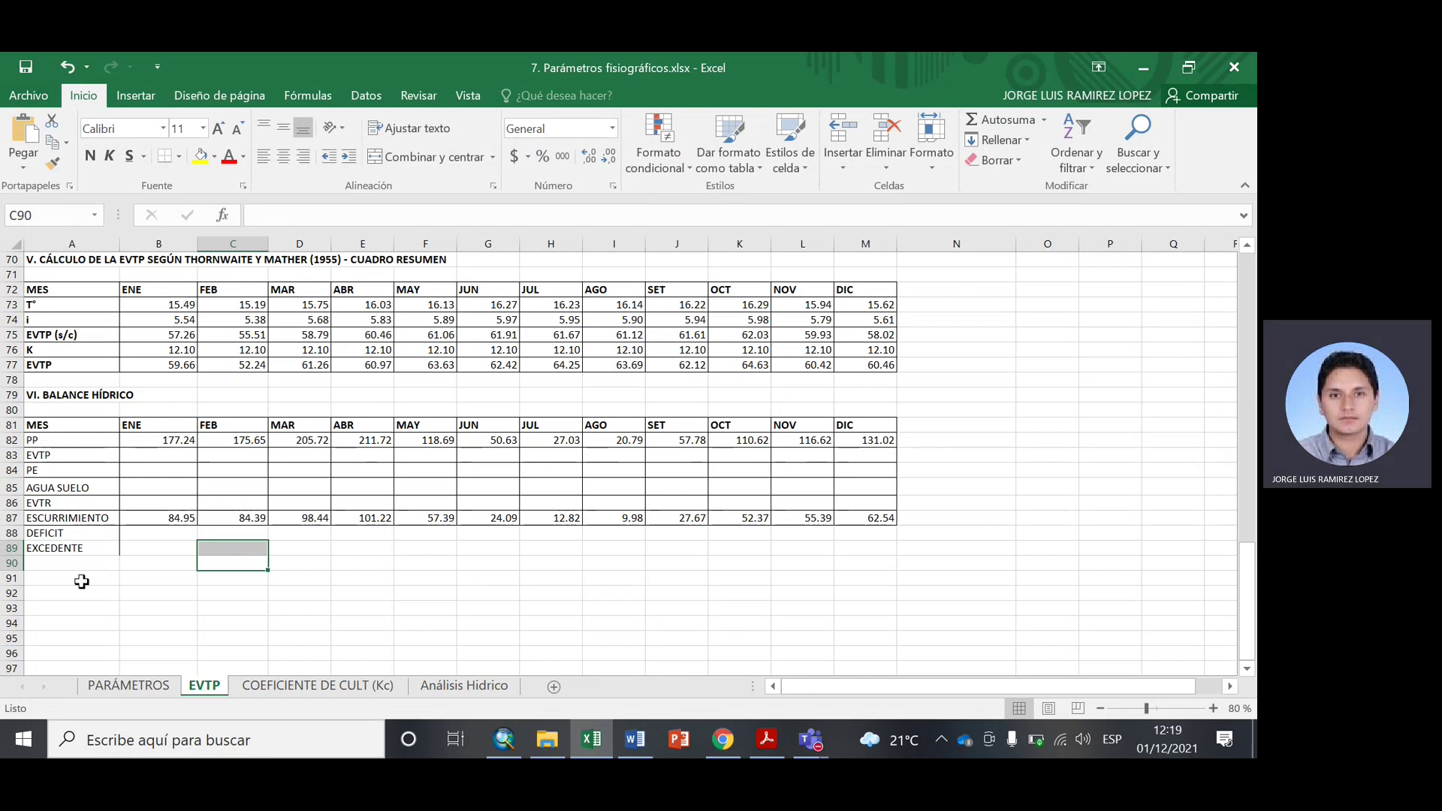
{"action": "left_click", "coordinate": [728, 742]}
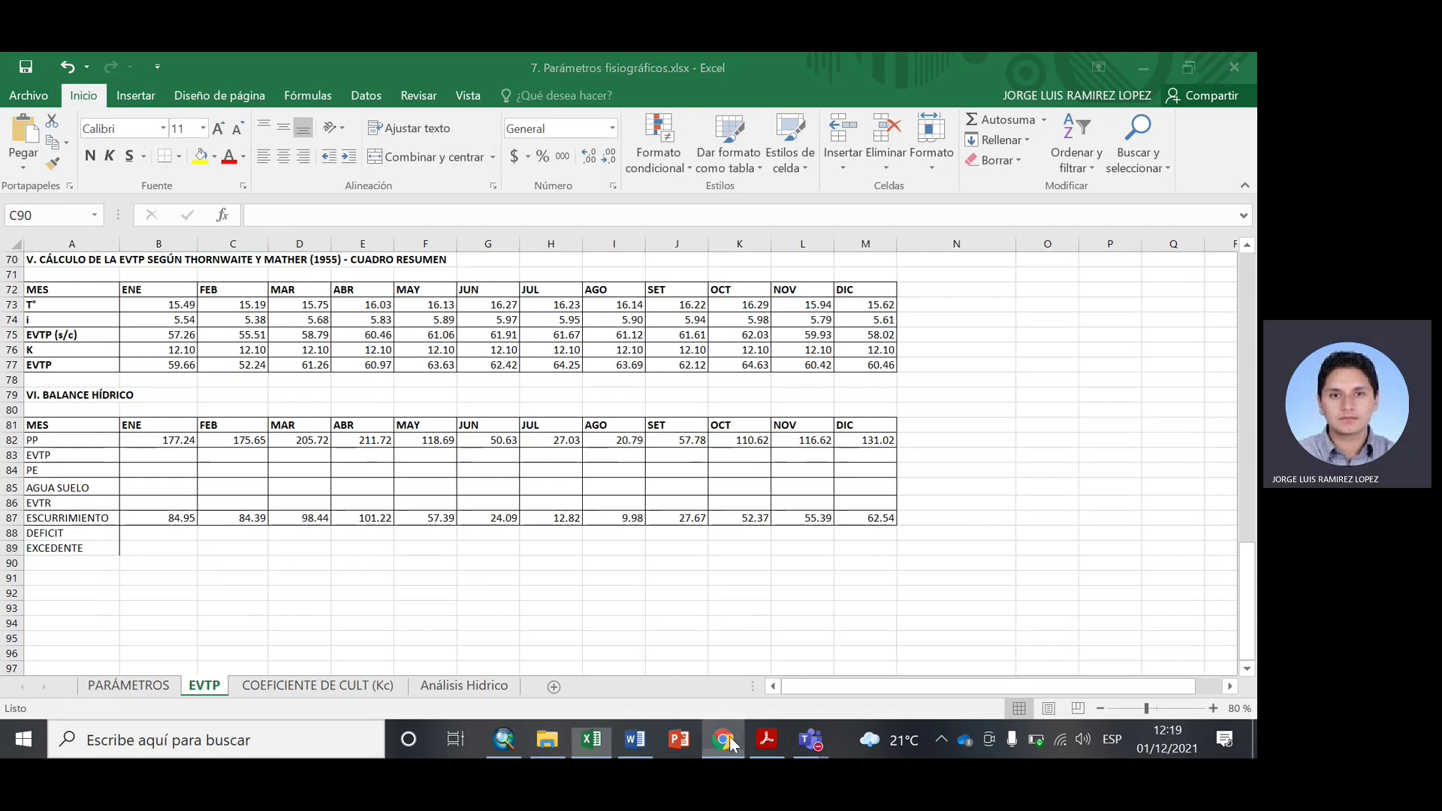
{"action": "left_click", "coordinate": [501, 68]}
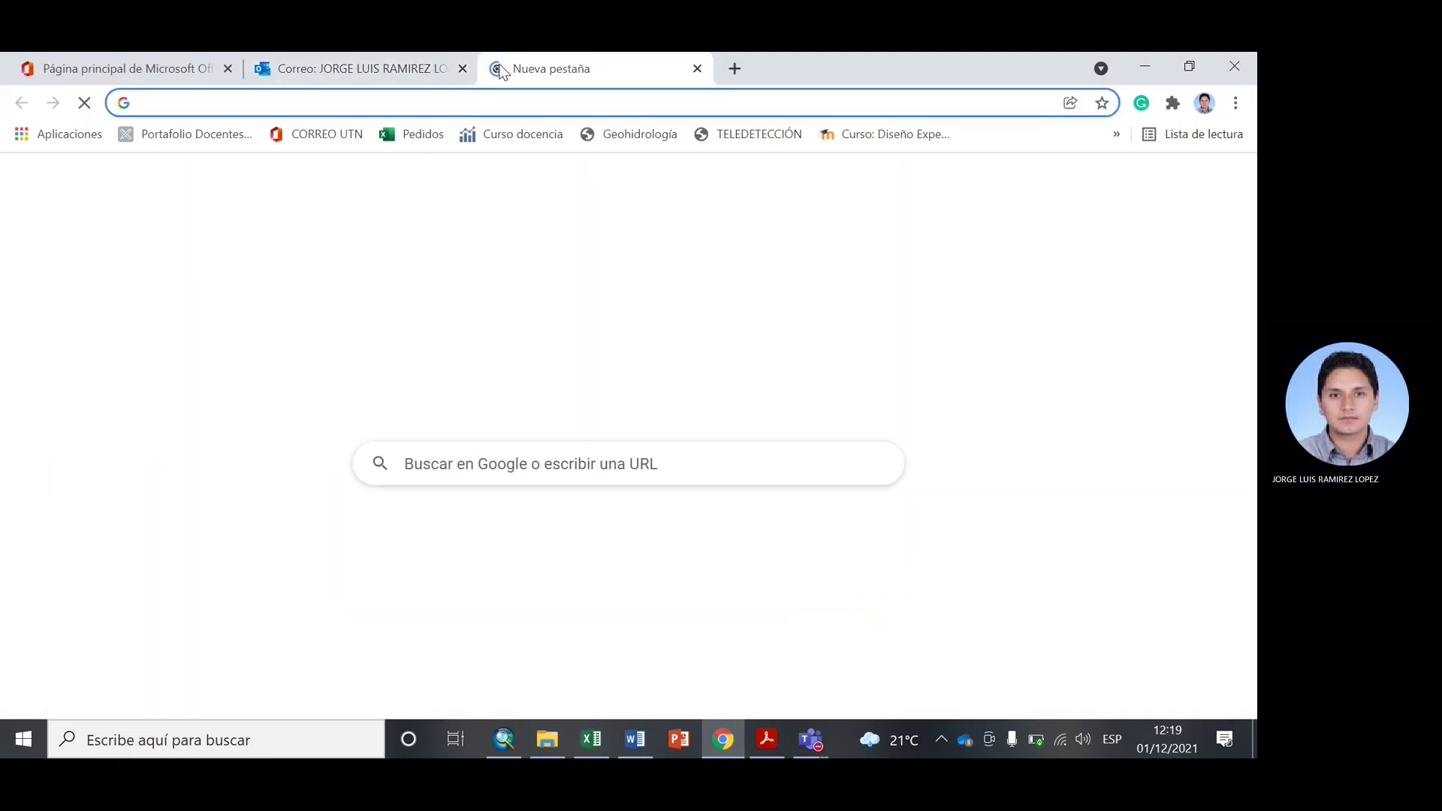
{"action": "type", "text": "EXCEDE"}
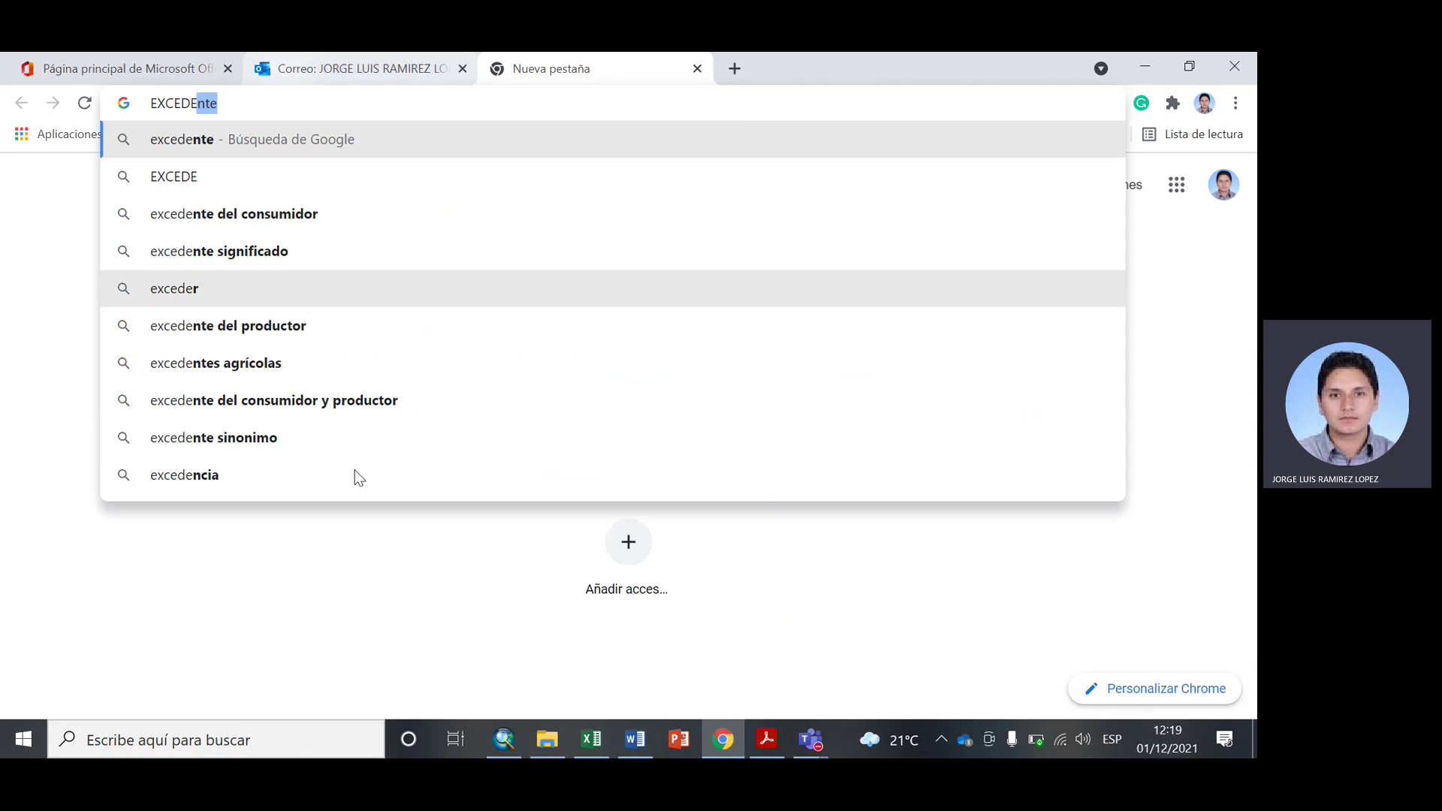
{"action": "left_click", "coordinate": [305, 615]}
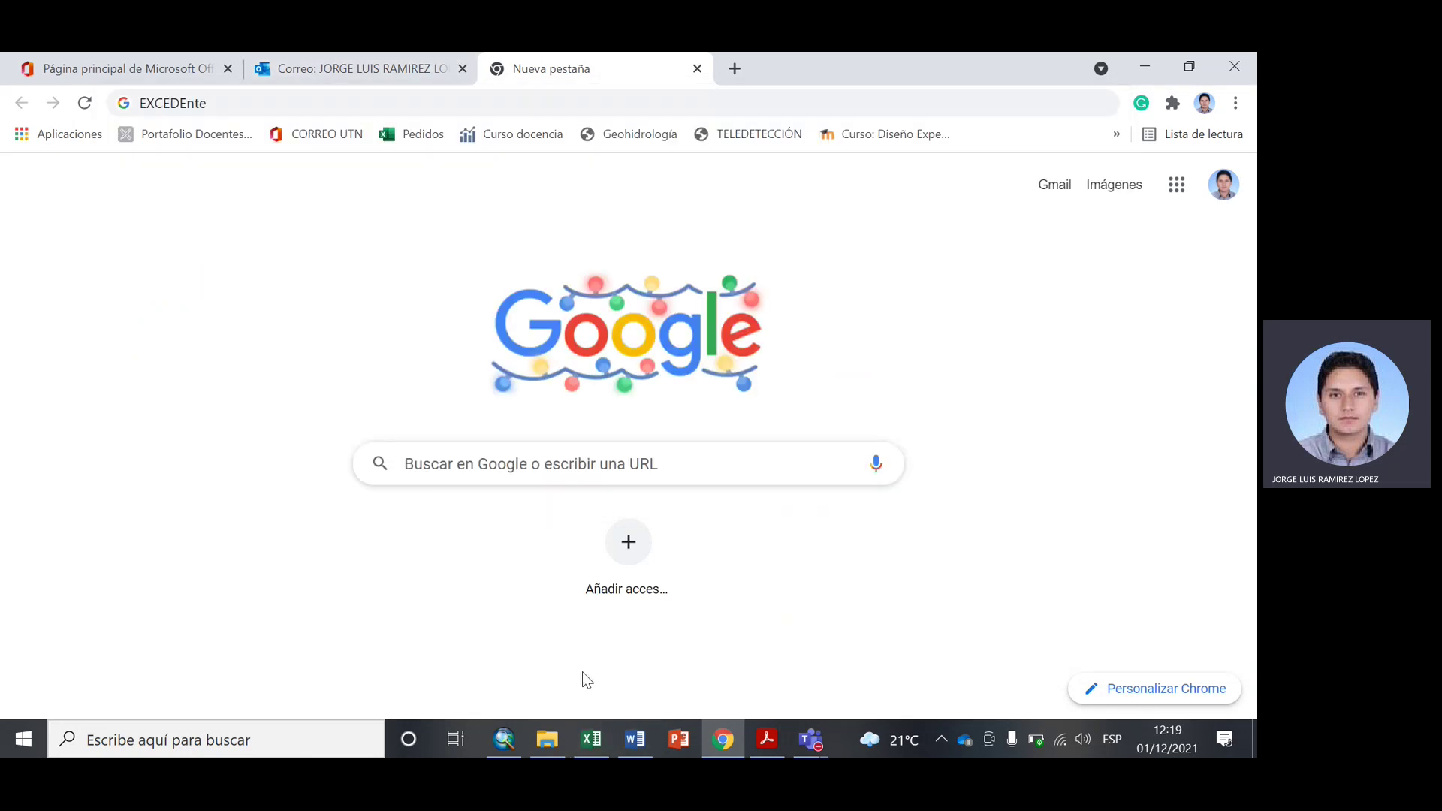
{"action": "left_click", "coordinate": [591, 742]}
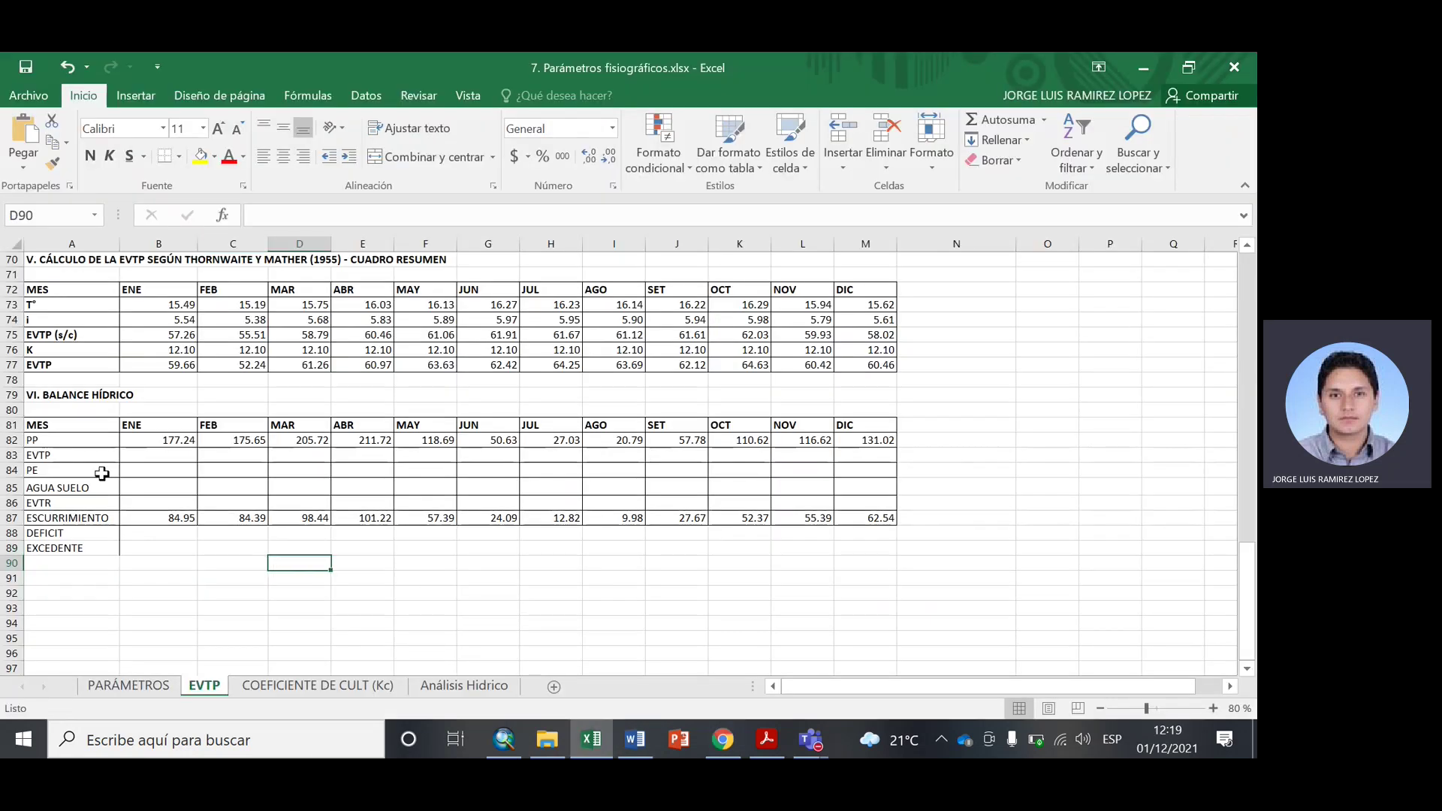
Apply all borders to the BALANCE HÍDRICO table, range A81:M89, including the DEFICIT and EXCEDENTE rows.
{"action": "left_click_drag", "start_coordinate": [67, 425], "coordinate": [863, 547]}
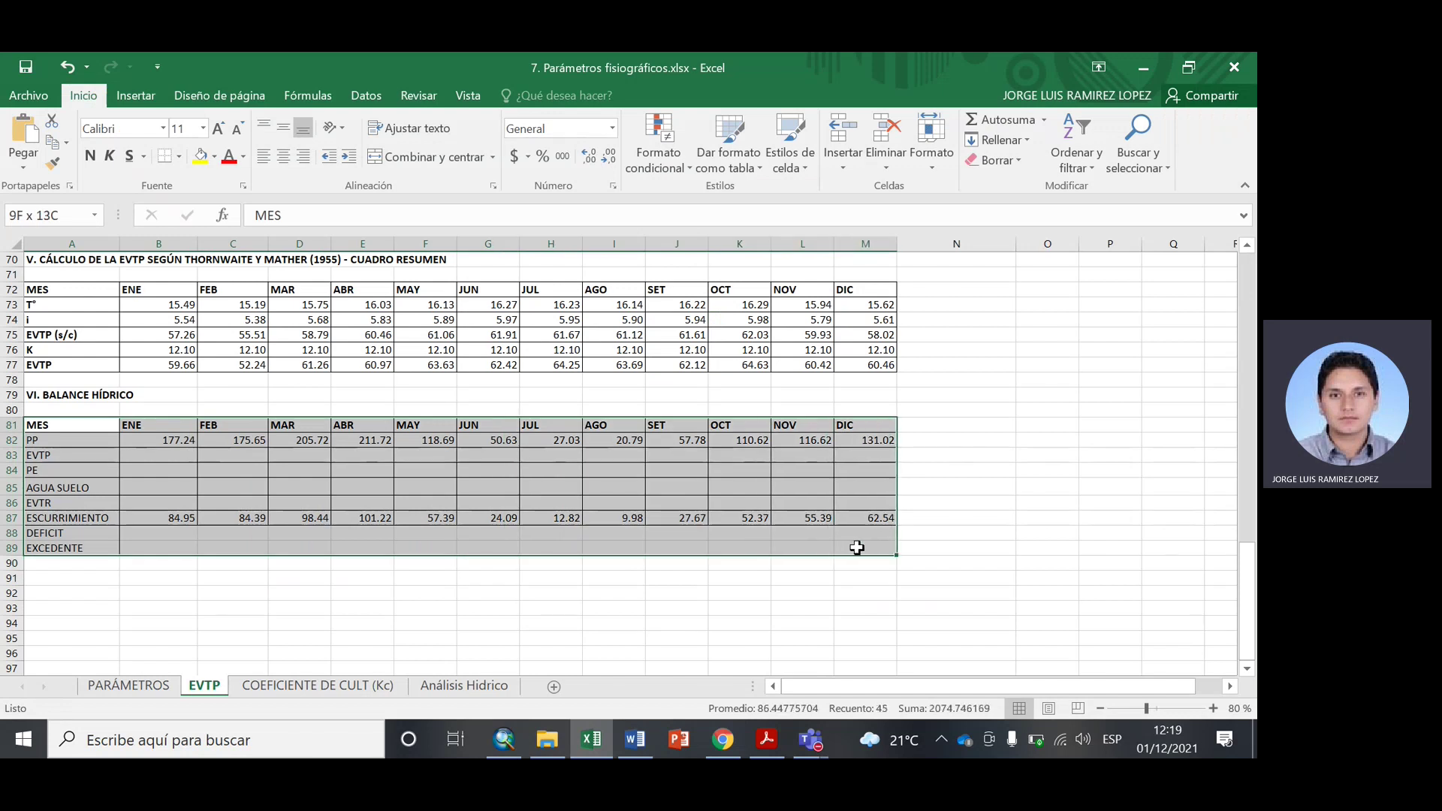
{"action": "left_click", "coordinate": [179, 156]}
{"action": "left_click", "coordinate": [197, 321]}
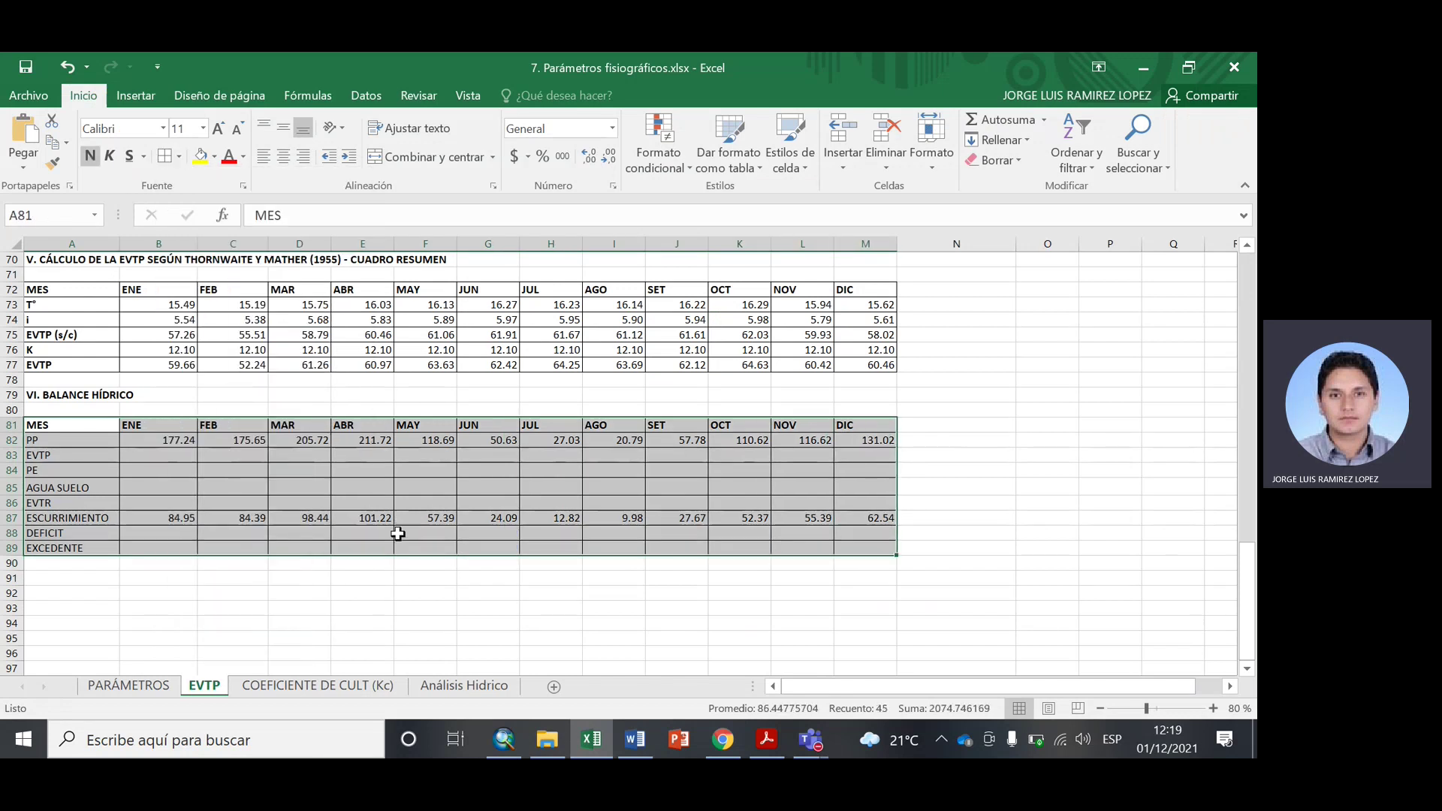
{"action": "left_click", "coordinate": [300, 563]}
Clear the monthly values from the BALANCE HÍDRICO table, keeping the month headings and row labels.
{"action": "left_click_drag", "start_coordinate": [177, 440], "coordinate": [876, 509]}
{"action": "key", "text": "Delete"}
{"action": "left_click", "coordinate": [826, 503]}
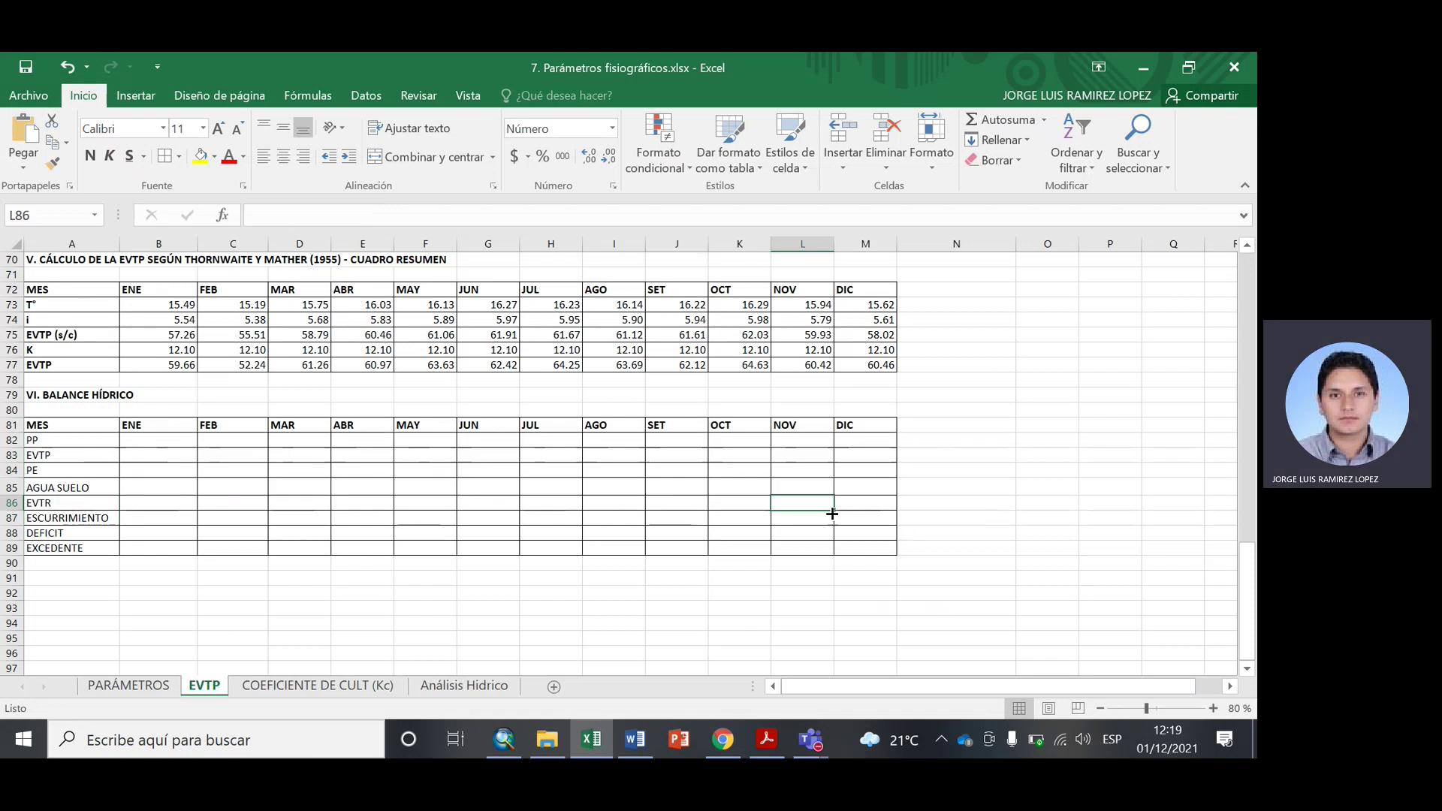
Switch to ArcMap and locate the January precipitation raster P_ENE at the end of the layer list.
{"action": "left_click", "coordinate": [503, 740]}
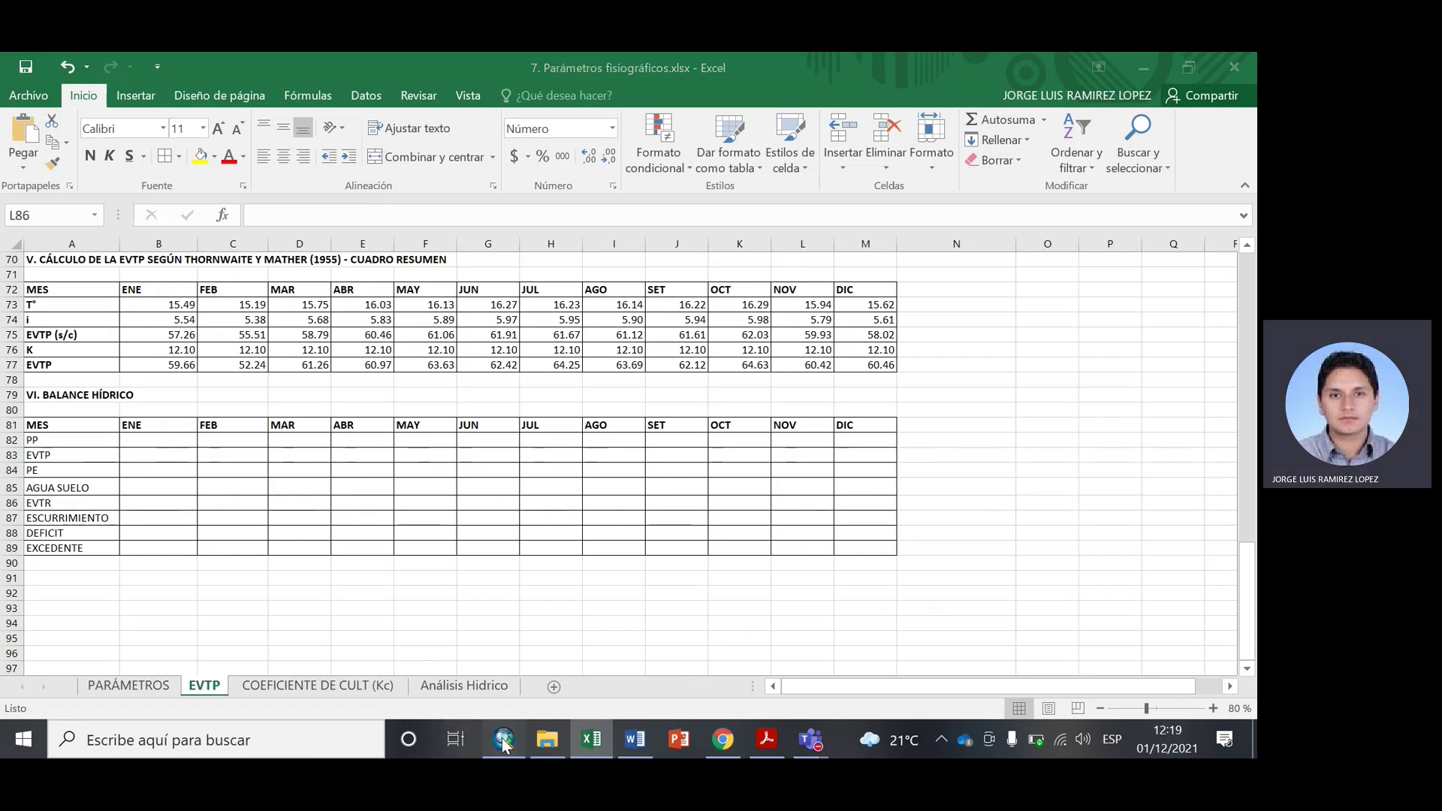
{"action": "mouse_move", "coordinate": [11, 315]}
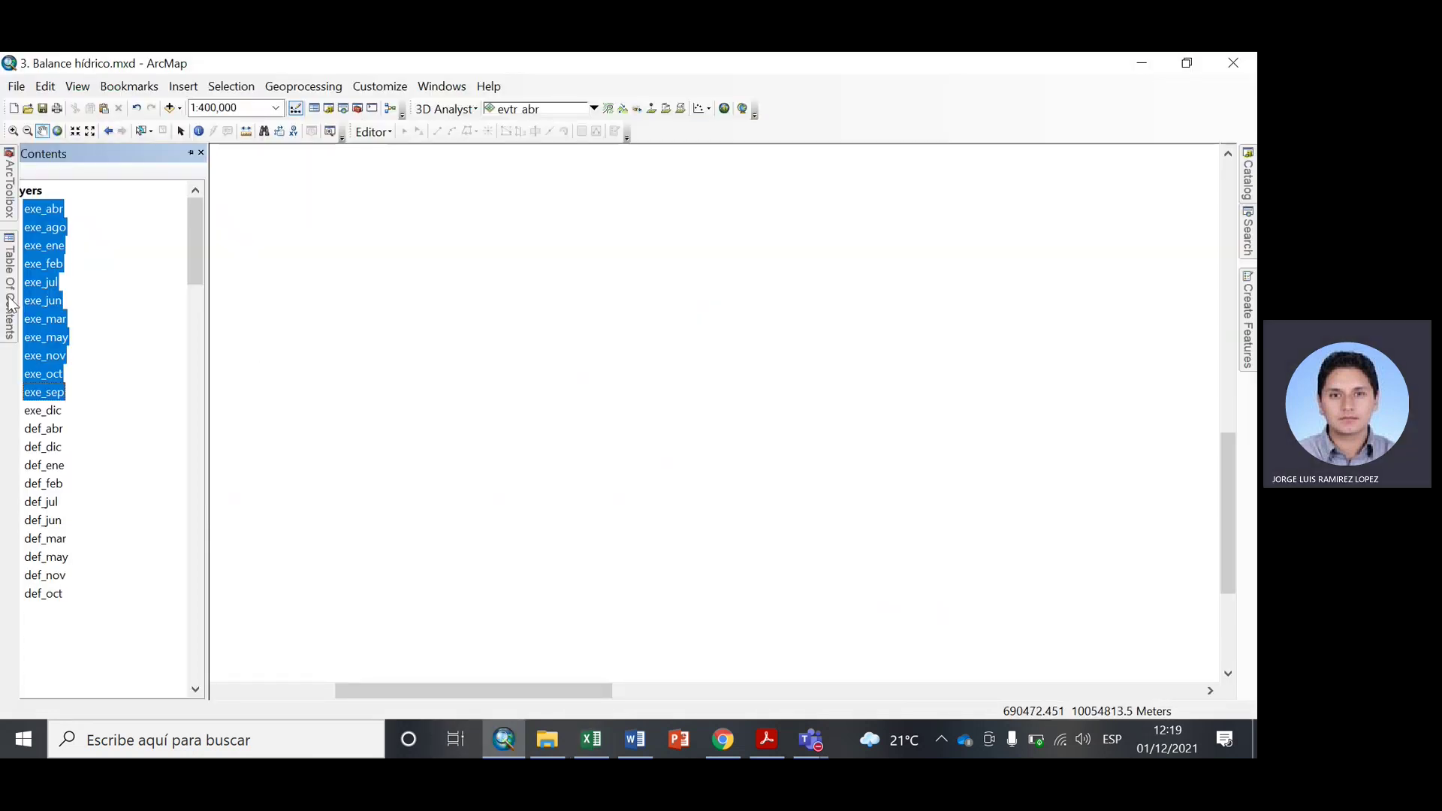
{"action": "scroll", "coordinate": [52, 308], "scroll_direction": "down", "scroll_amount": 20}
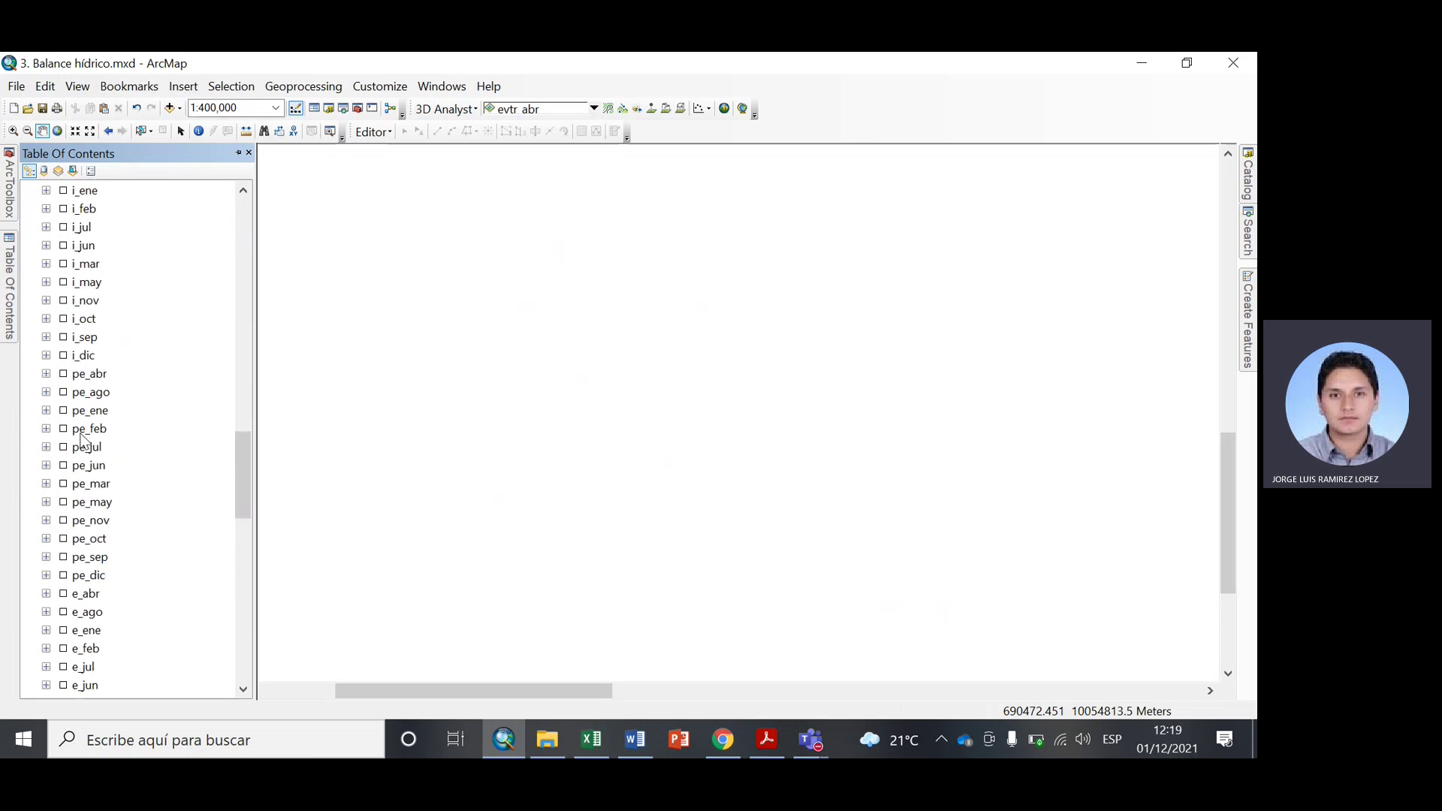
{"action": "scroll", "coordinate": [85, 446], "scroll_direction": "down", "scroll_amount": 7}
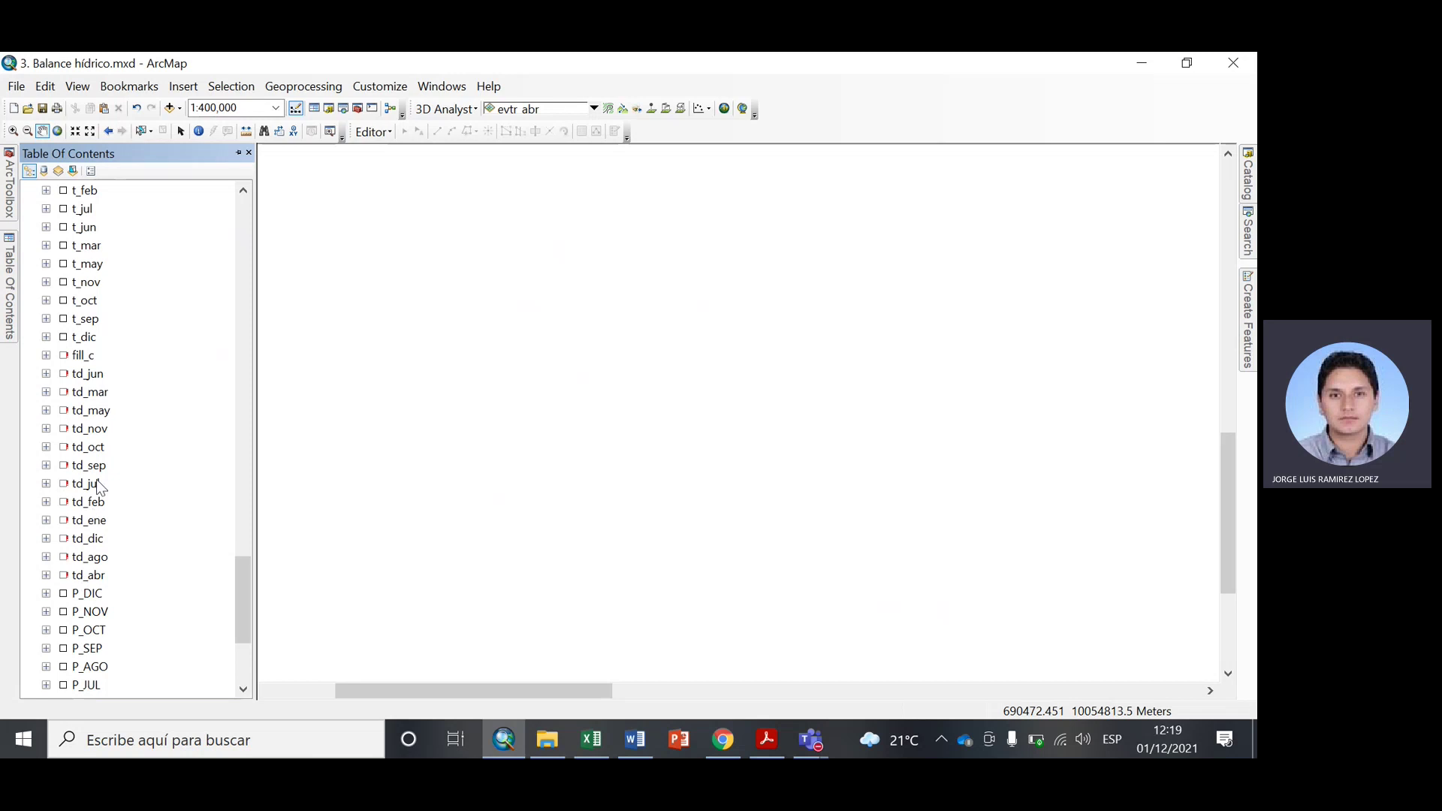
{"action": "scroll", "coordinate": [99, 487], "scroll_direction": "down", "scroll_amount": 3}
{"action": "scroll", "coordinate": [100, 487], "scroll_direction": "down", "scroll_amount": 1}
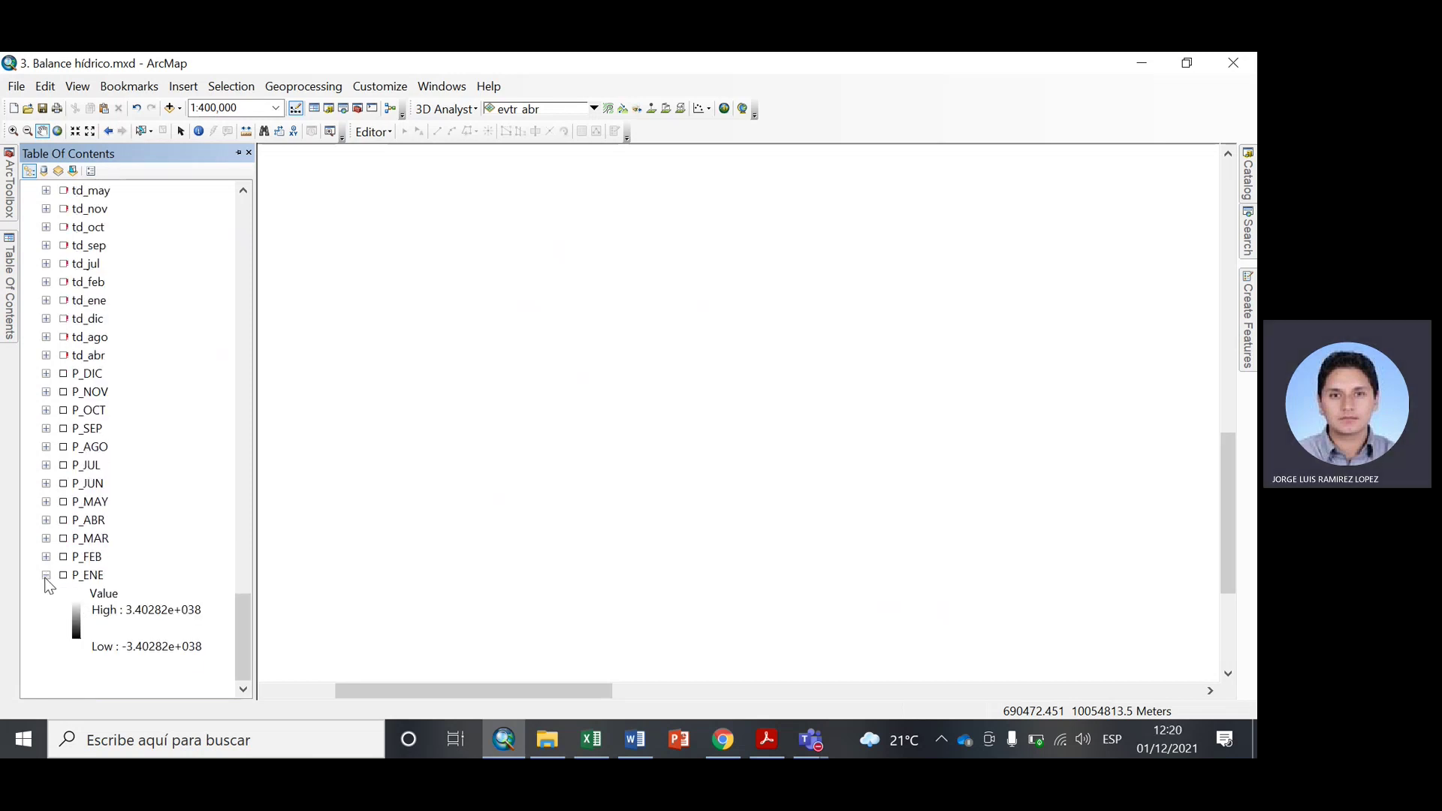
{"action": "left_click", "coordinate": [88, 576]}
{"action": "right_click", "coordinate": [87, 576]}
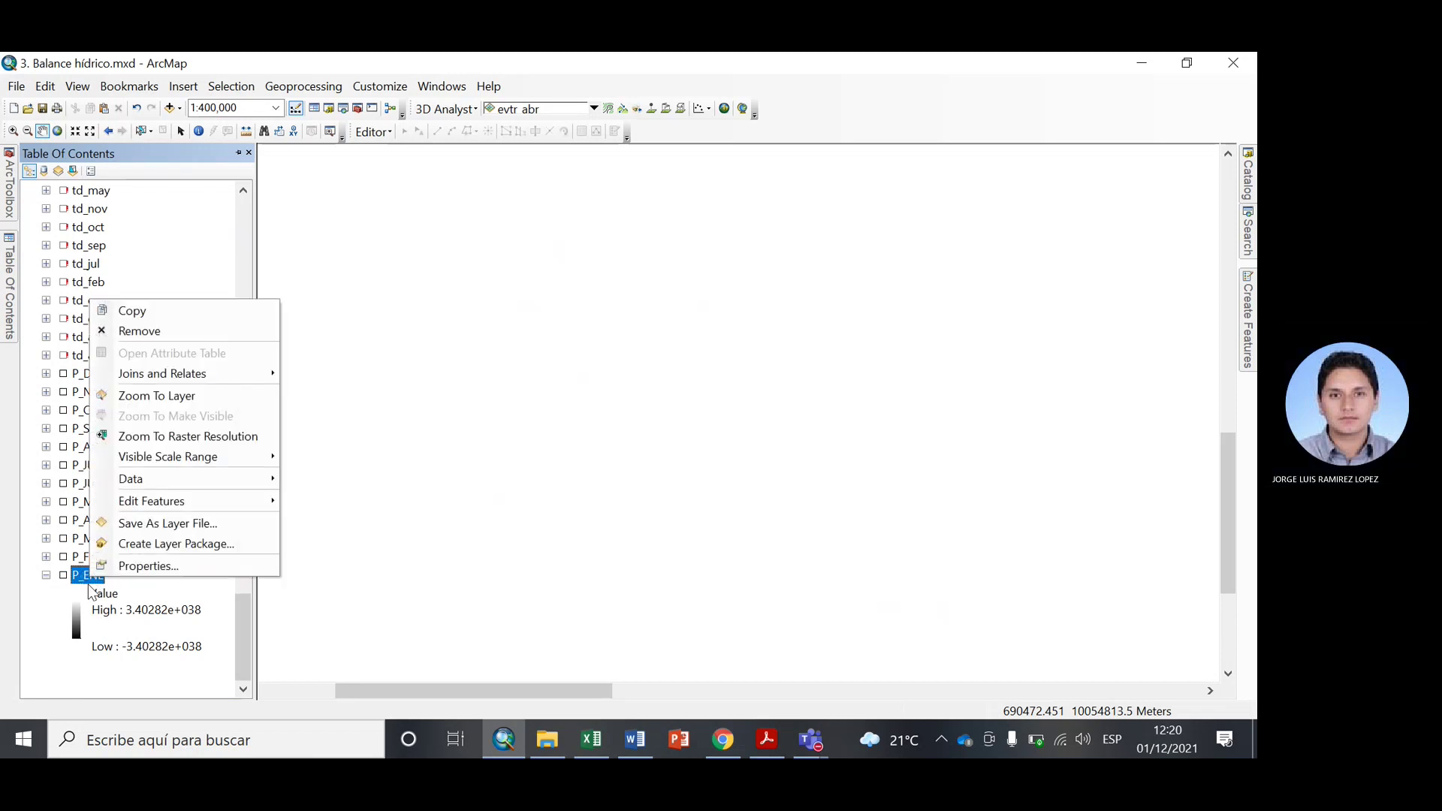
{"action": "left_click", "coordinate": [47, 585]}
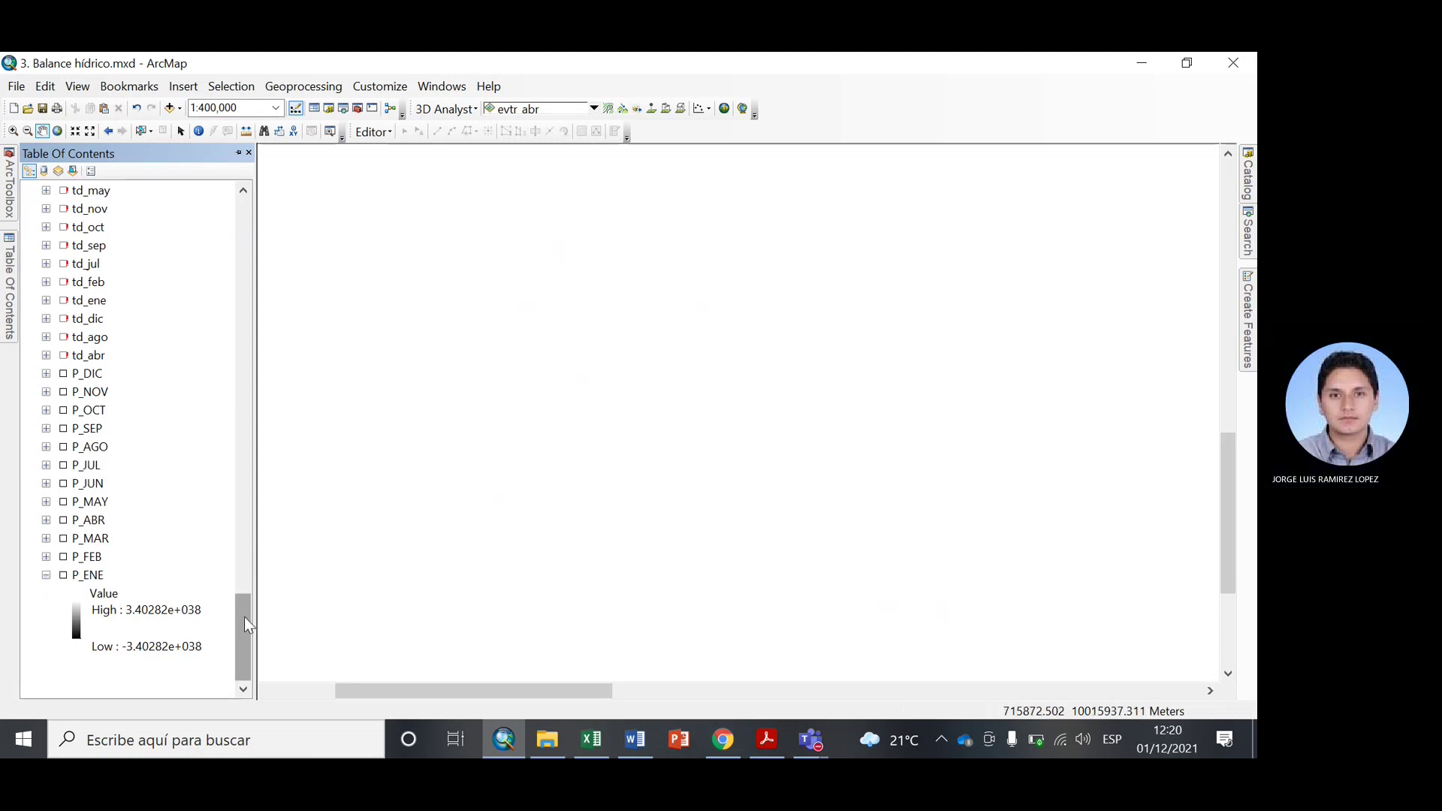
{"action": "left_click_drag", "start_coordinate": [245, 616], "coordinate": [239, 653]}
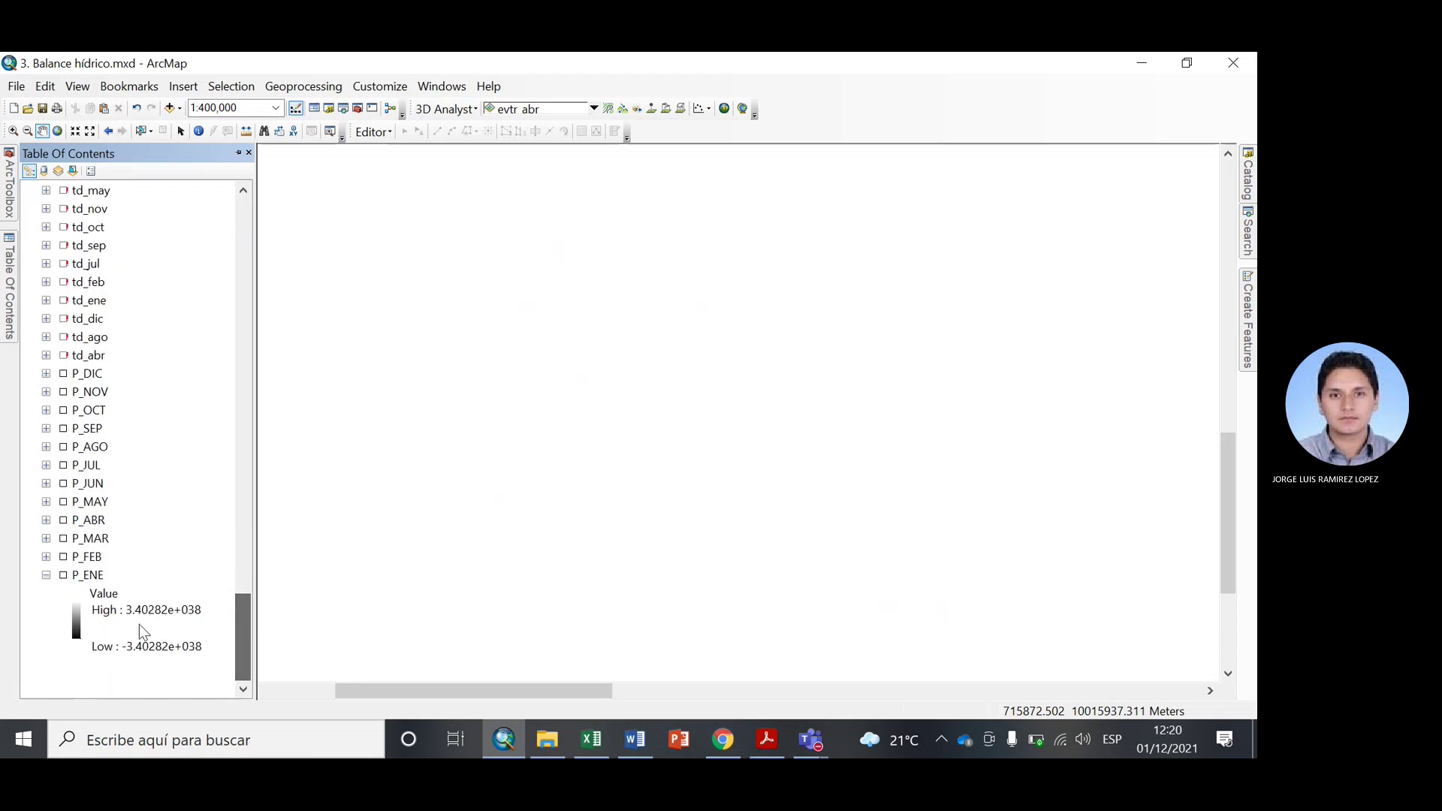
Inspect the raster statistics in the source properties of the P_ENE layer, and close its properties.
{"action": "right_click", "coordinate": [89, 575]}
{"action": "left_click", "coordinate": [158, 559]}
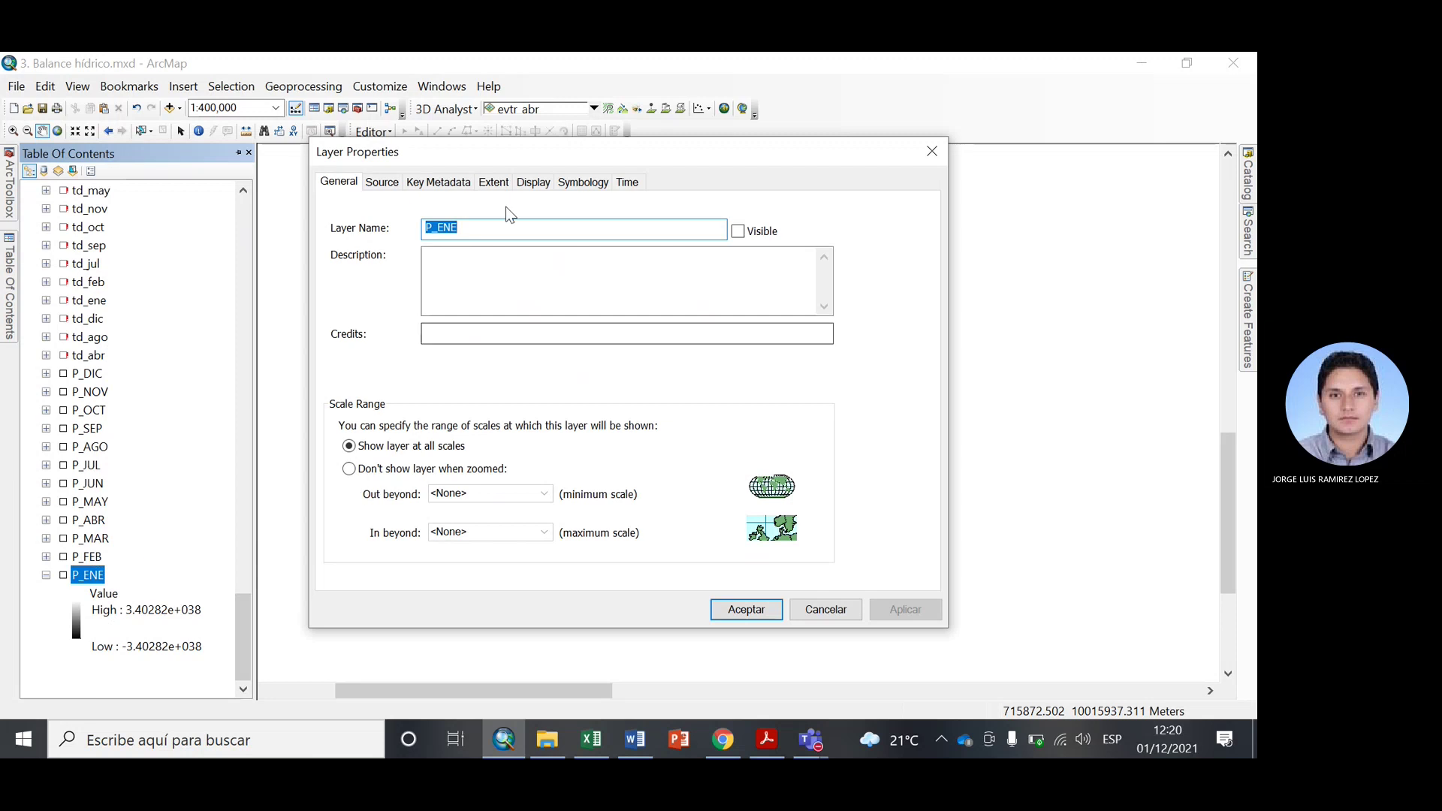
{"action": "left_click", "coordinate": [381, 187]}
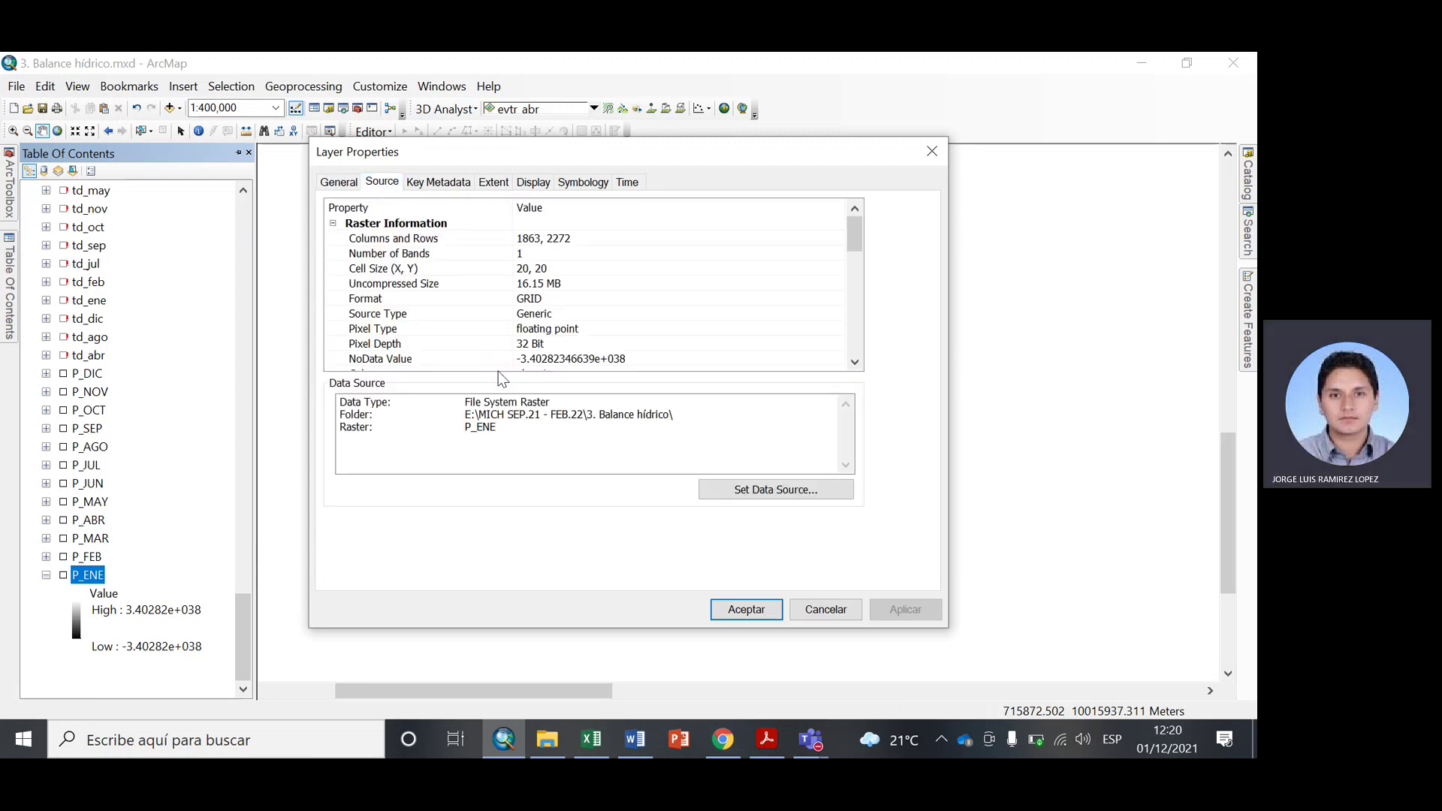
{"action": "scroll", "coordinate": [584, 322], "scroll_direction": "down", "scroll_amount": 5}
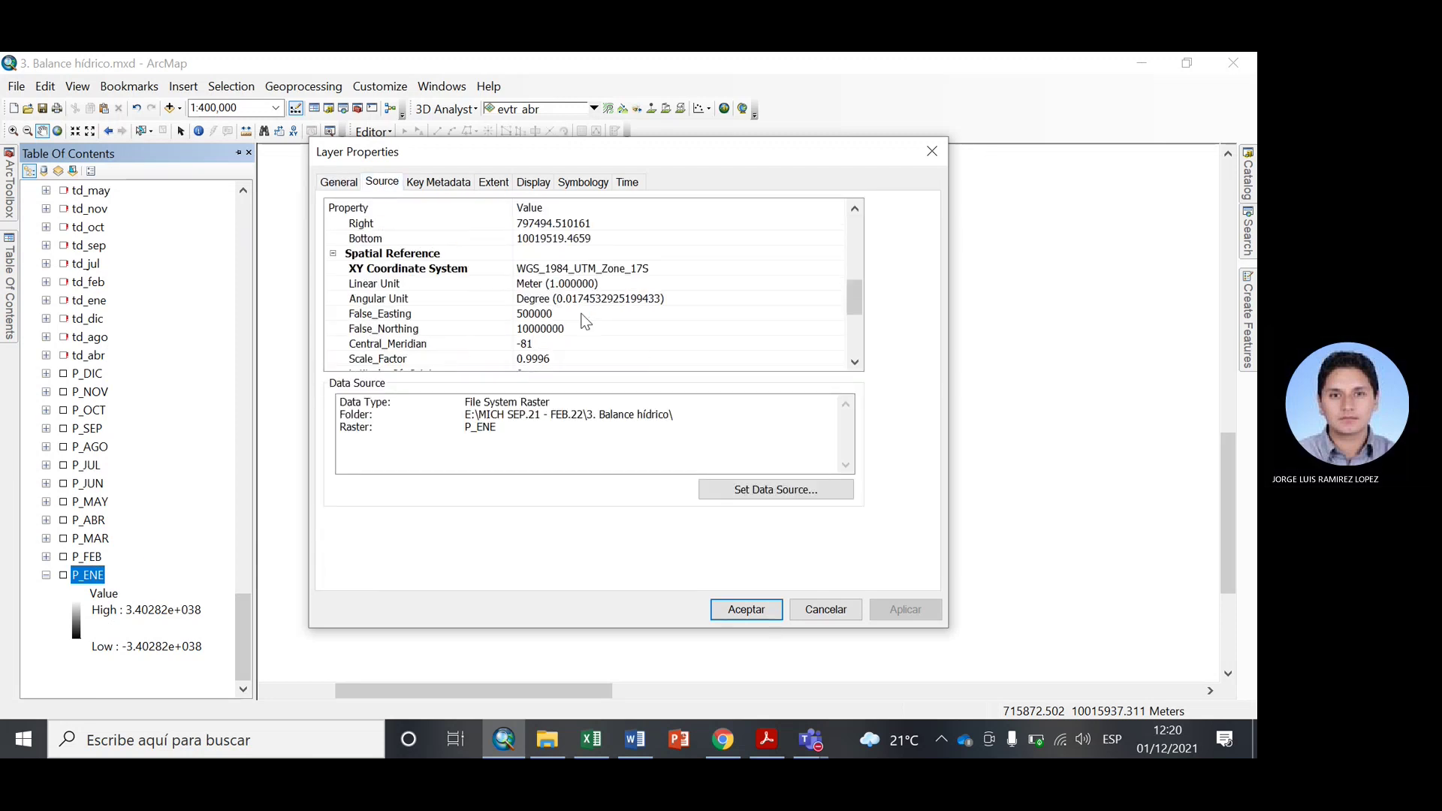
{"action": "scroll", "coordinate": [584, 321], "scroll_direction": "down", "scroll_amount": 1}
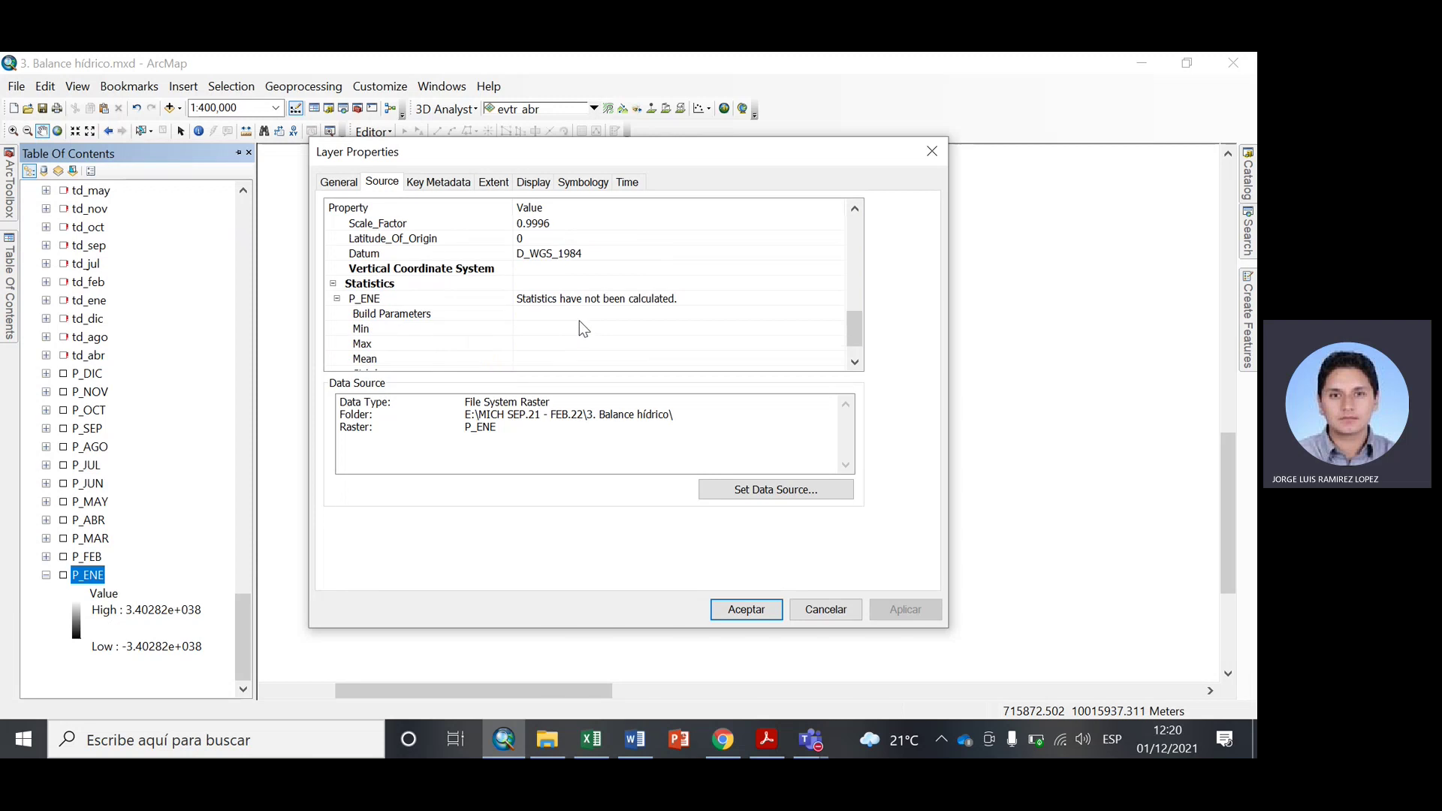
{"action": "scroll", "coordinate": [580, 329], "scroll_direction": "down", "scroll_amount": 1}
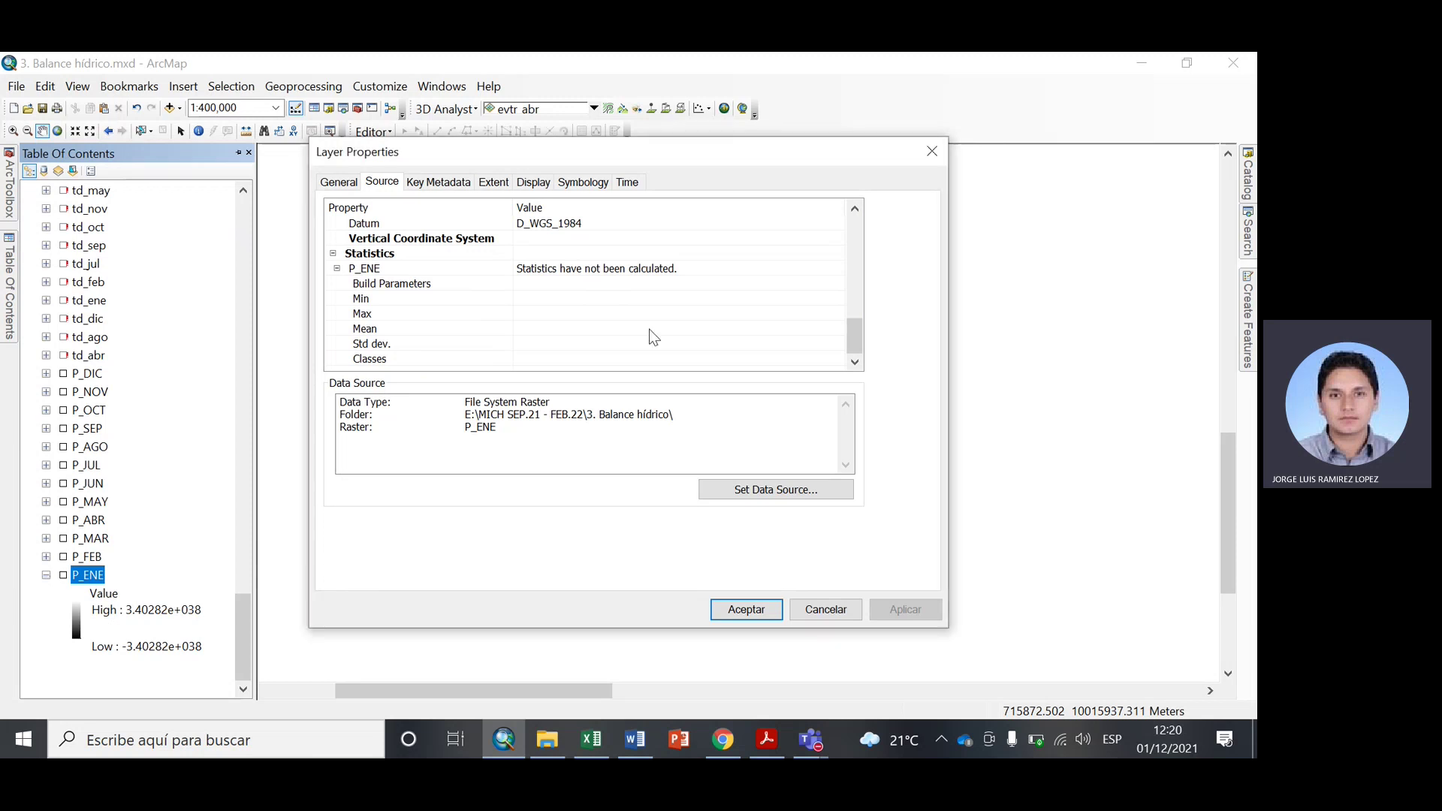
{"action": "left_click", "coordinate": [854, 614]}
Display the P_ENE and P_FEB rasters on the map and collapse the legend of P_ENE.
{"action": "left_click", "coordinate": [64, 576]}
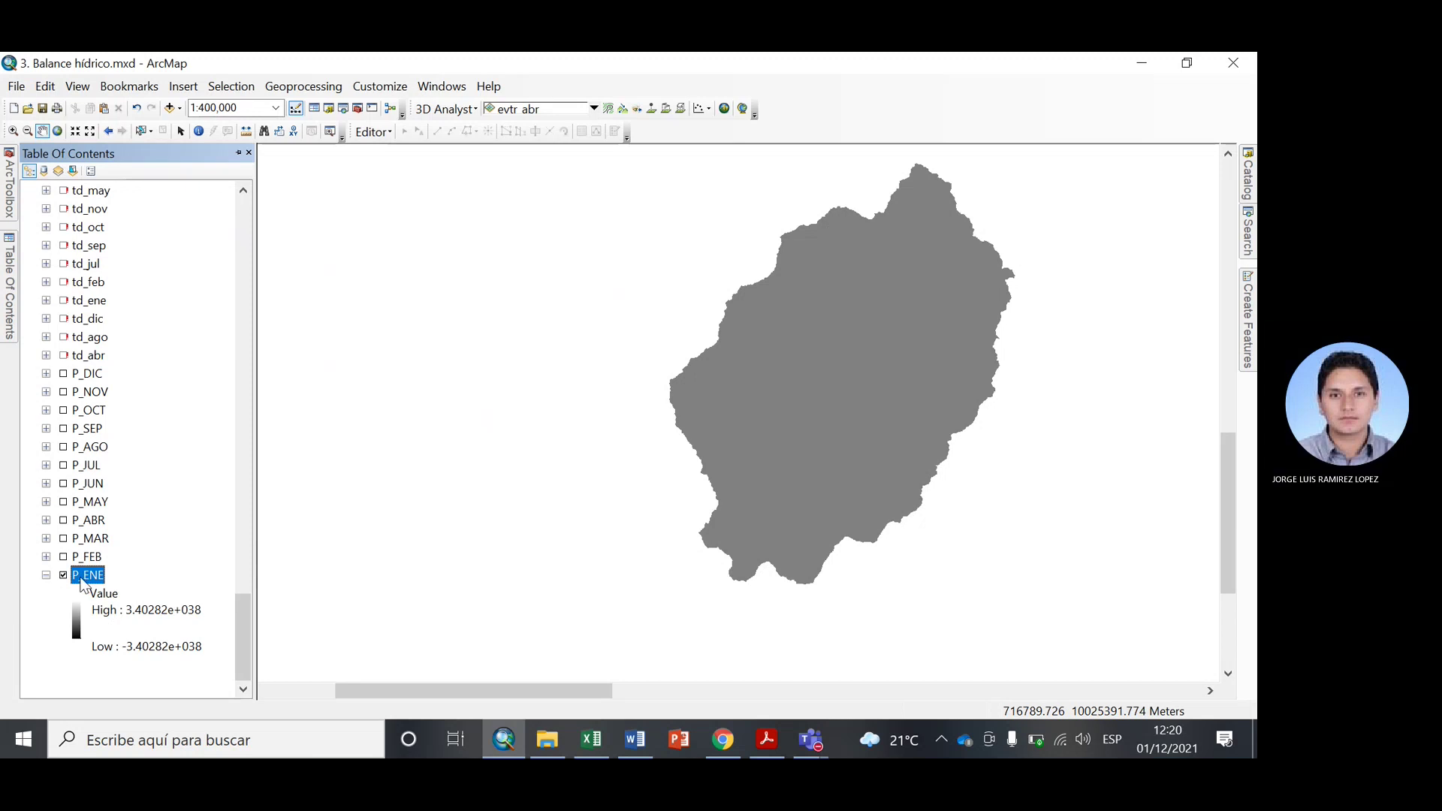
{"action": "left_click", "coordinate": [63, 556]}
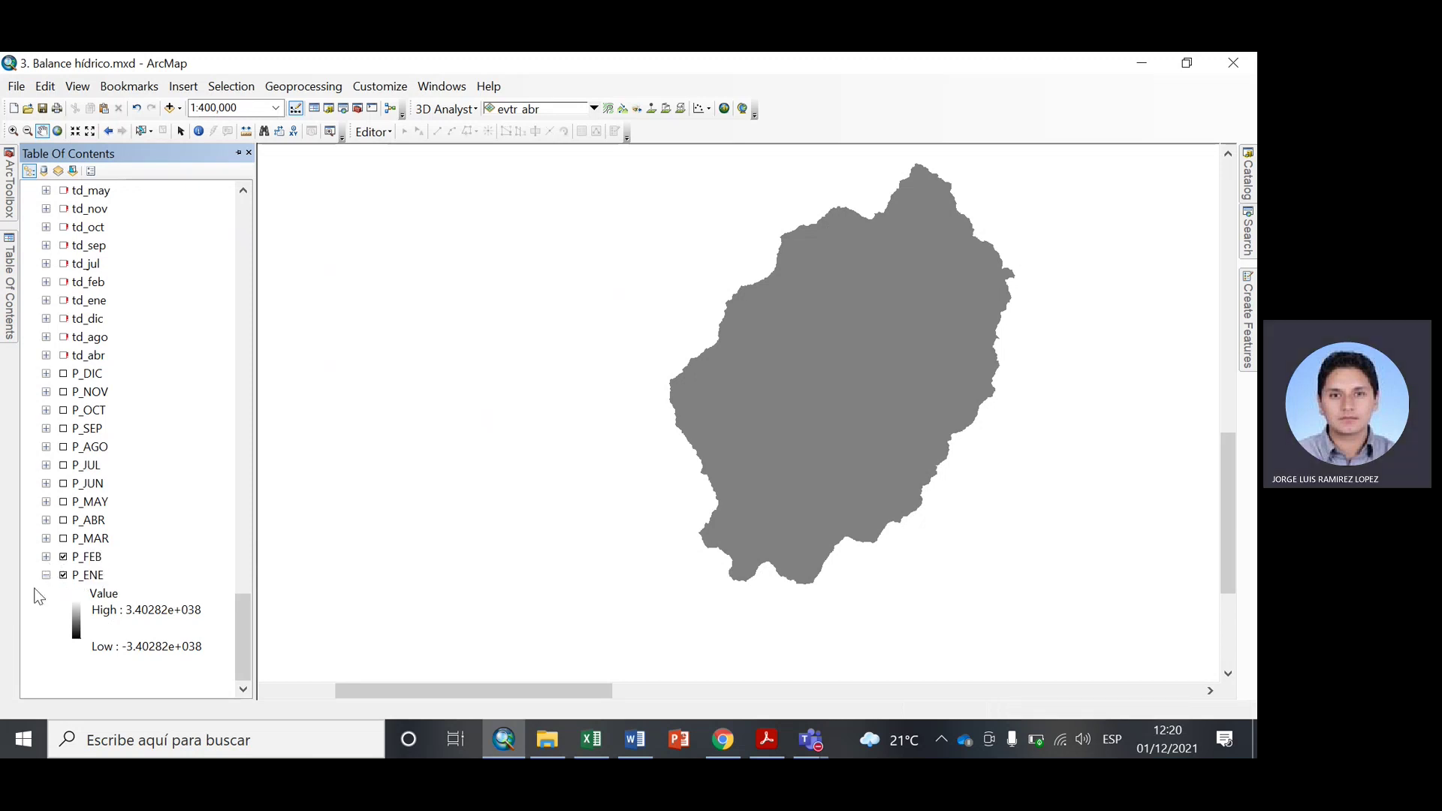
{"action": "left_click", "coordinate": [44, 577]}
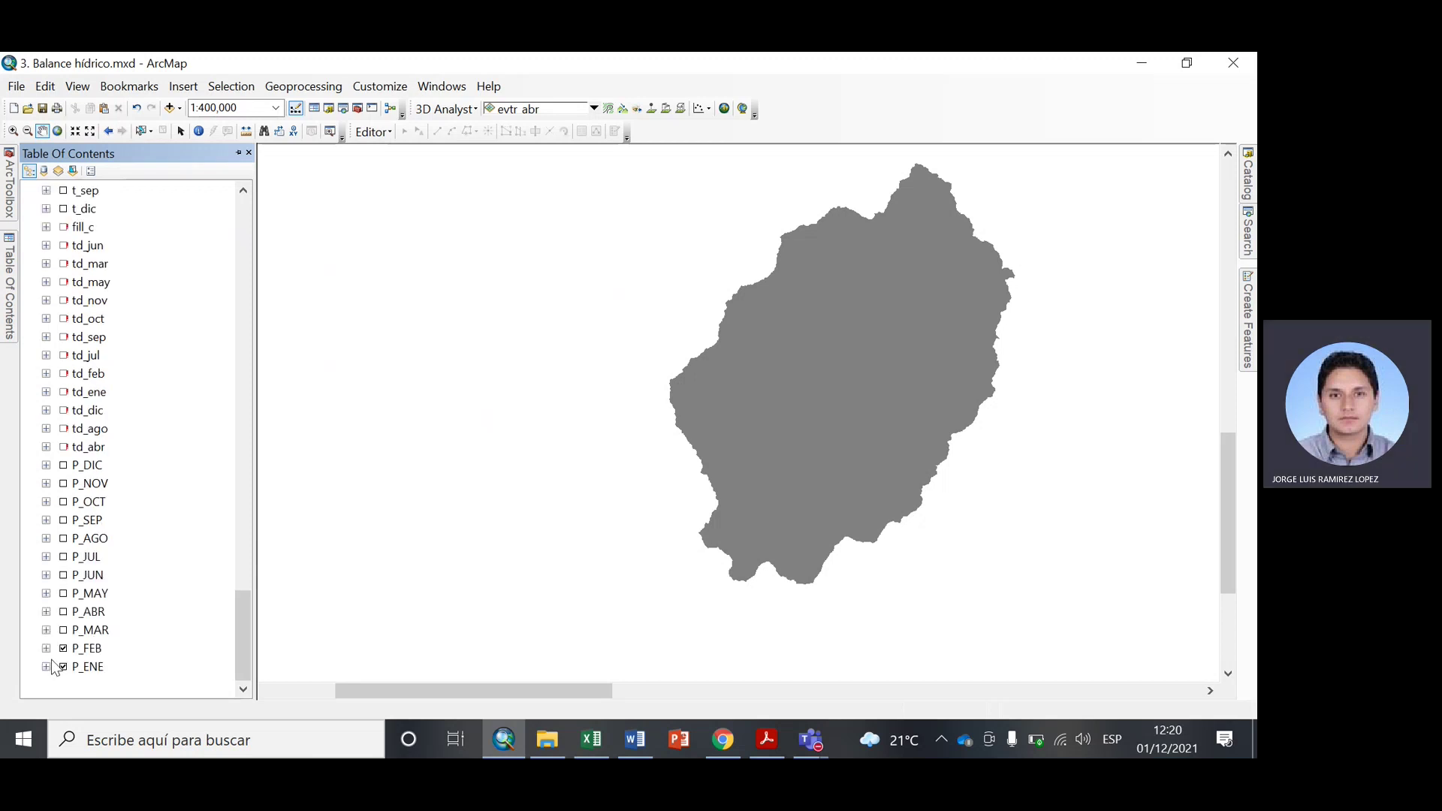
Review the raster information and statistics in the source properties of the P_FEB layer, and close its properties.
{"action": "right_click", "coordinate": [89, 648]}
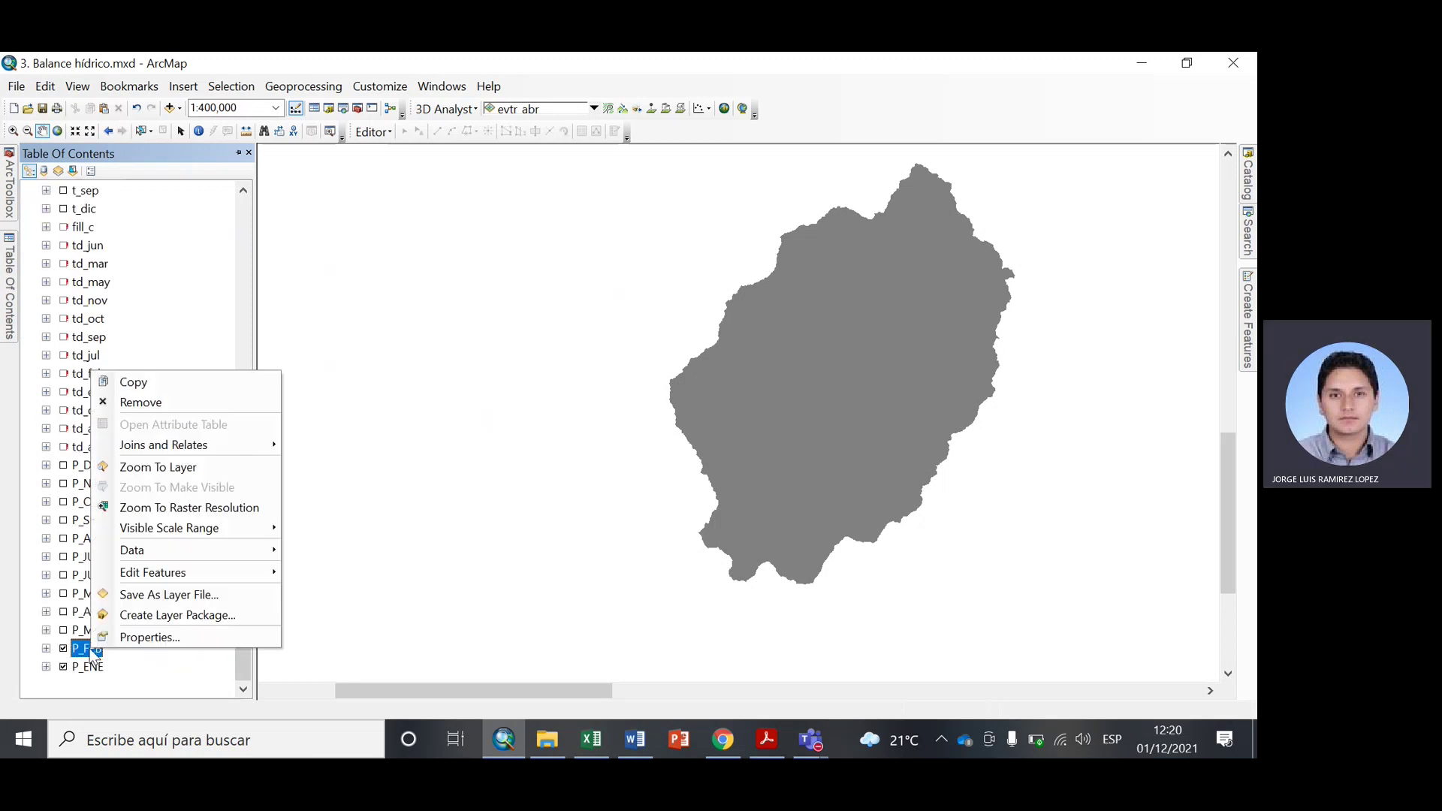
{"action": "left_click", "coordinate": [146, 640]}
{"action": "scroll", "coordinate": [524, 321], "scroll_direction": "down", "scroll_amount": 6}
{"action": "scroll", "coordinate": [524, 322], "scroll_direction": "up", "scroll_amount": 2}
{"action": "scroll", "coordinate": [516, 323], "scroll_direction": "down", "scroll_amount": 2}
{"action": "scroll", "coordinate": [515, 327], "scroll_direction": "up", "scroll_amount": 1}
{"action": "scroll", "coordinate": [519, 338], "scroll_direction": "up", "scroll_amount": 8}
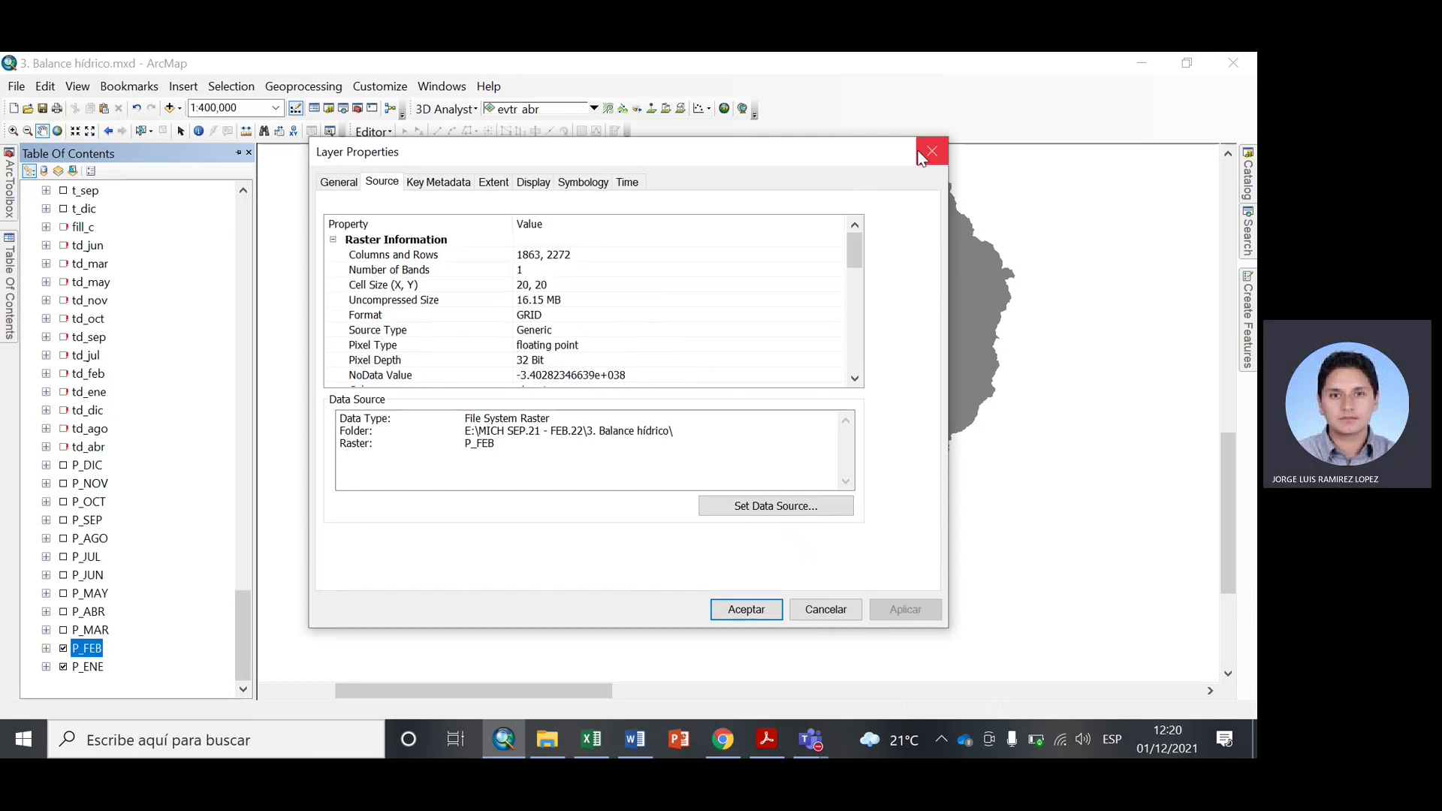
{"action": "left_click", "coordinate": [922, 156]}
Display the P_MAY precipitation raster and hide P_FEB and P_ENE.
{"action": "scroll", "coordinate": [96, 476], "scroll_direction": "up", "scroll_amount": 15}
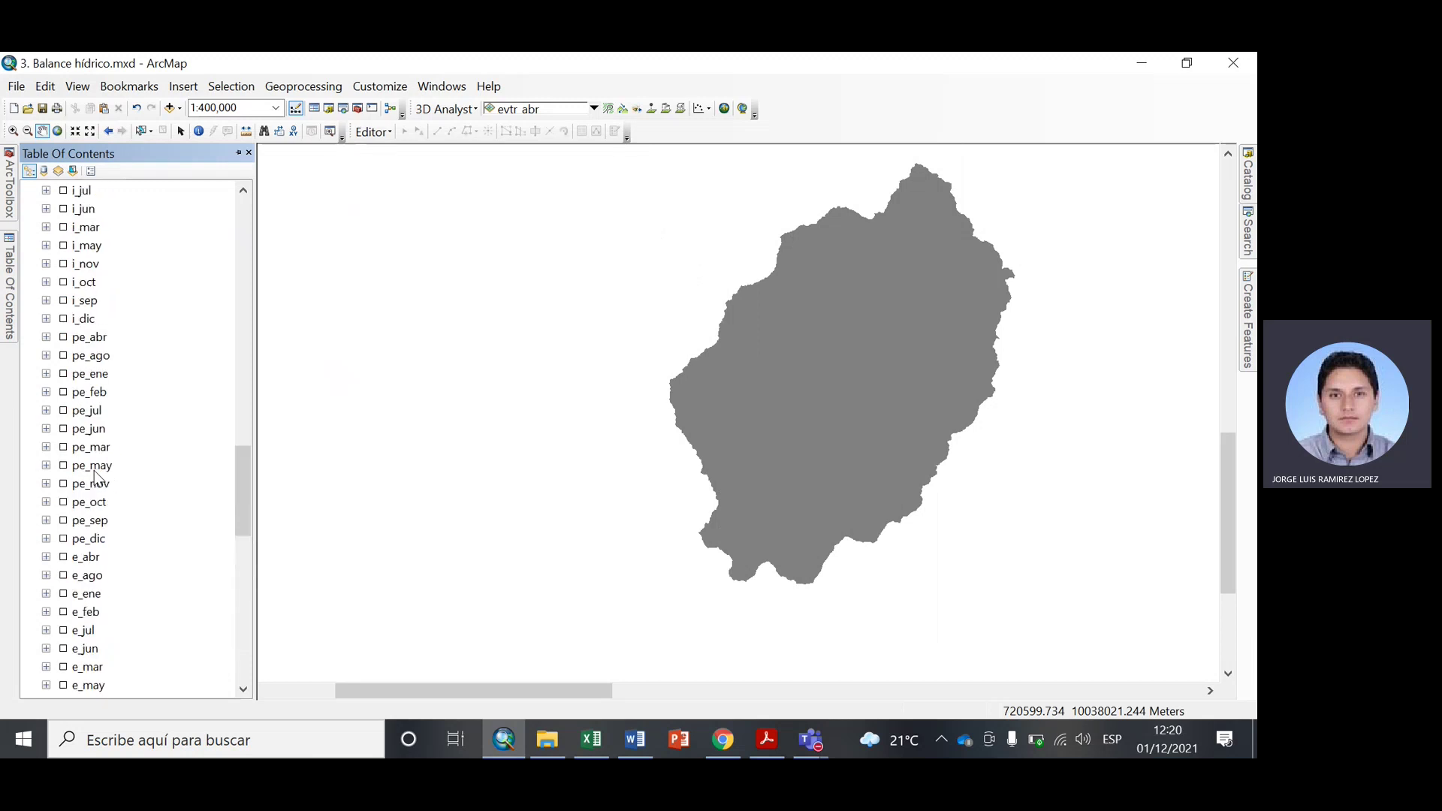
{"action": "scroll", "coordinate": [95, 476], "scroll_direction": "down", "scroll_amount": 10}
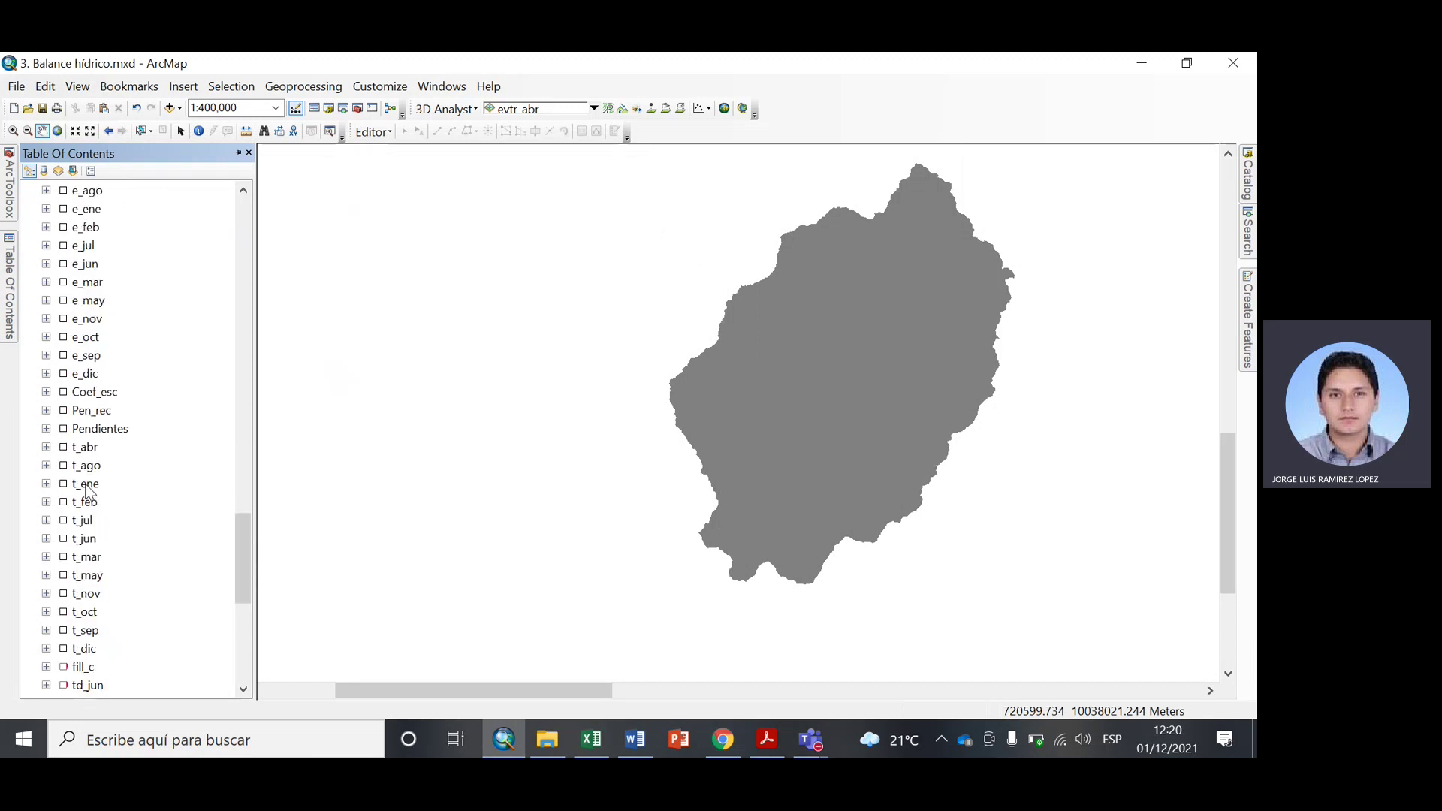
{"action": "scroll", "coordinate": [87, 492], "scroll_direction": "down", "scroll_amount": 8}
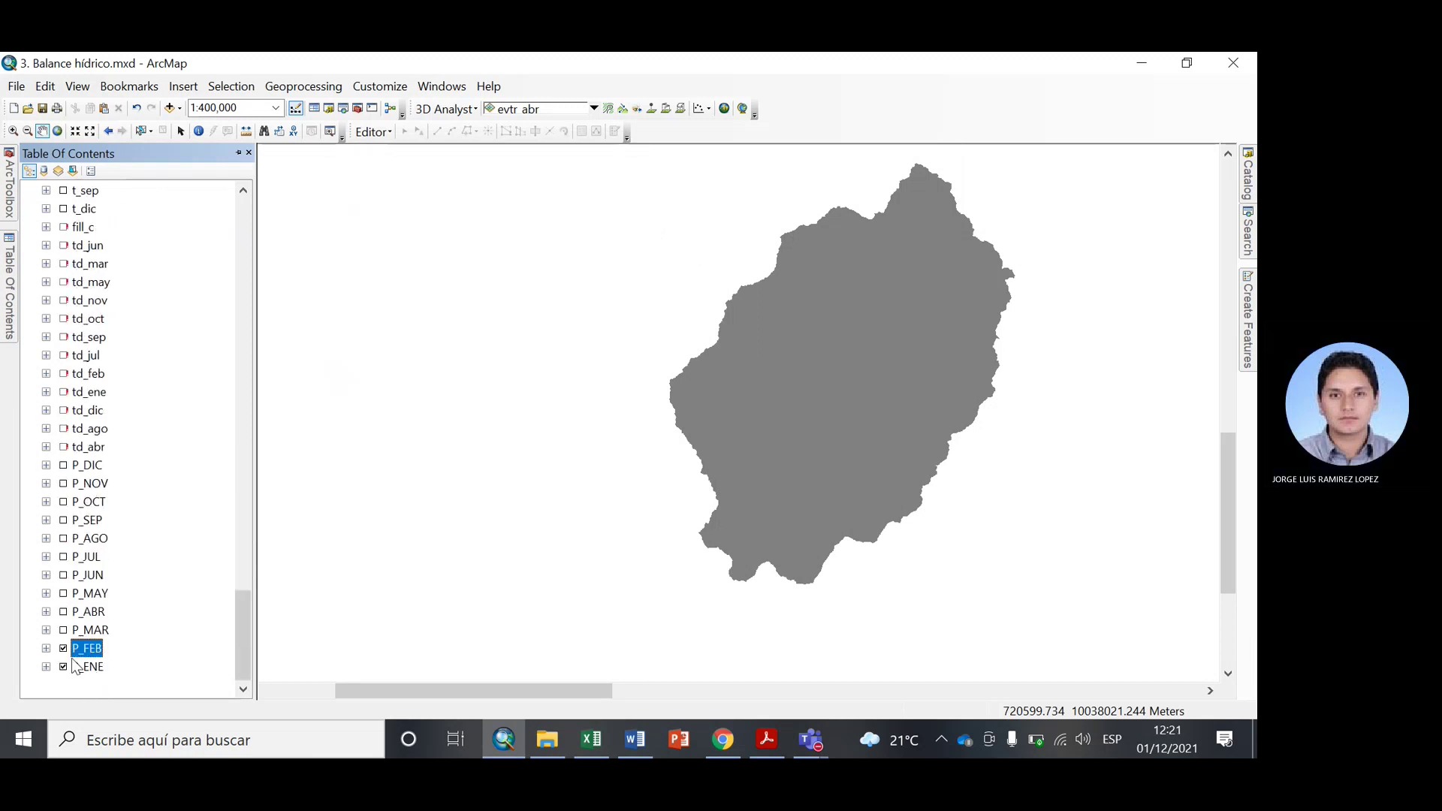
{"action": "left_click", "coordinate": [69, 598], "text": "ctrl"}
{"action": "left_click", "coordinate": [65, 594]}
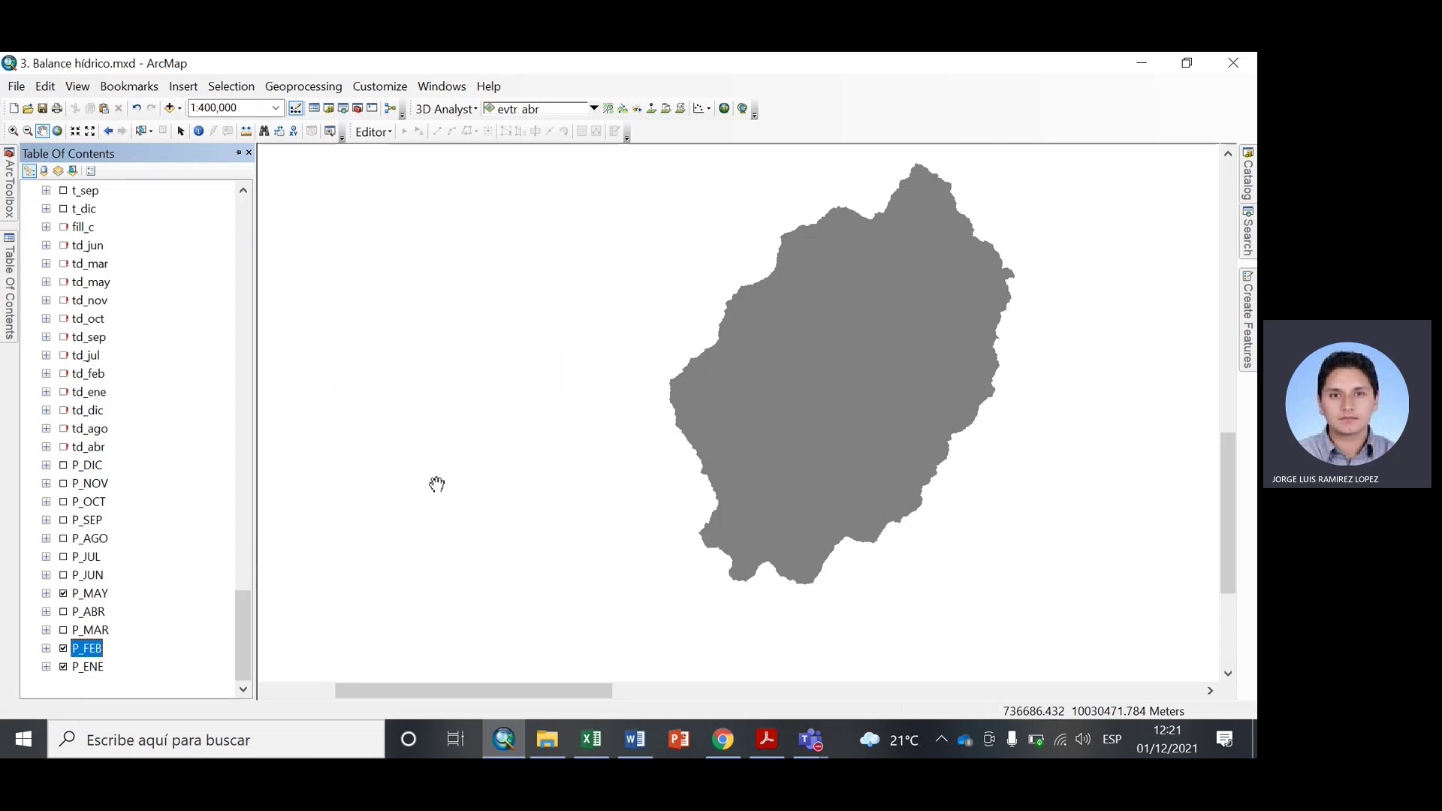
{"action": "left_click", "coordinate": [63, 649]}
{"action": "left_click", "coordinate": [64, 667]}
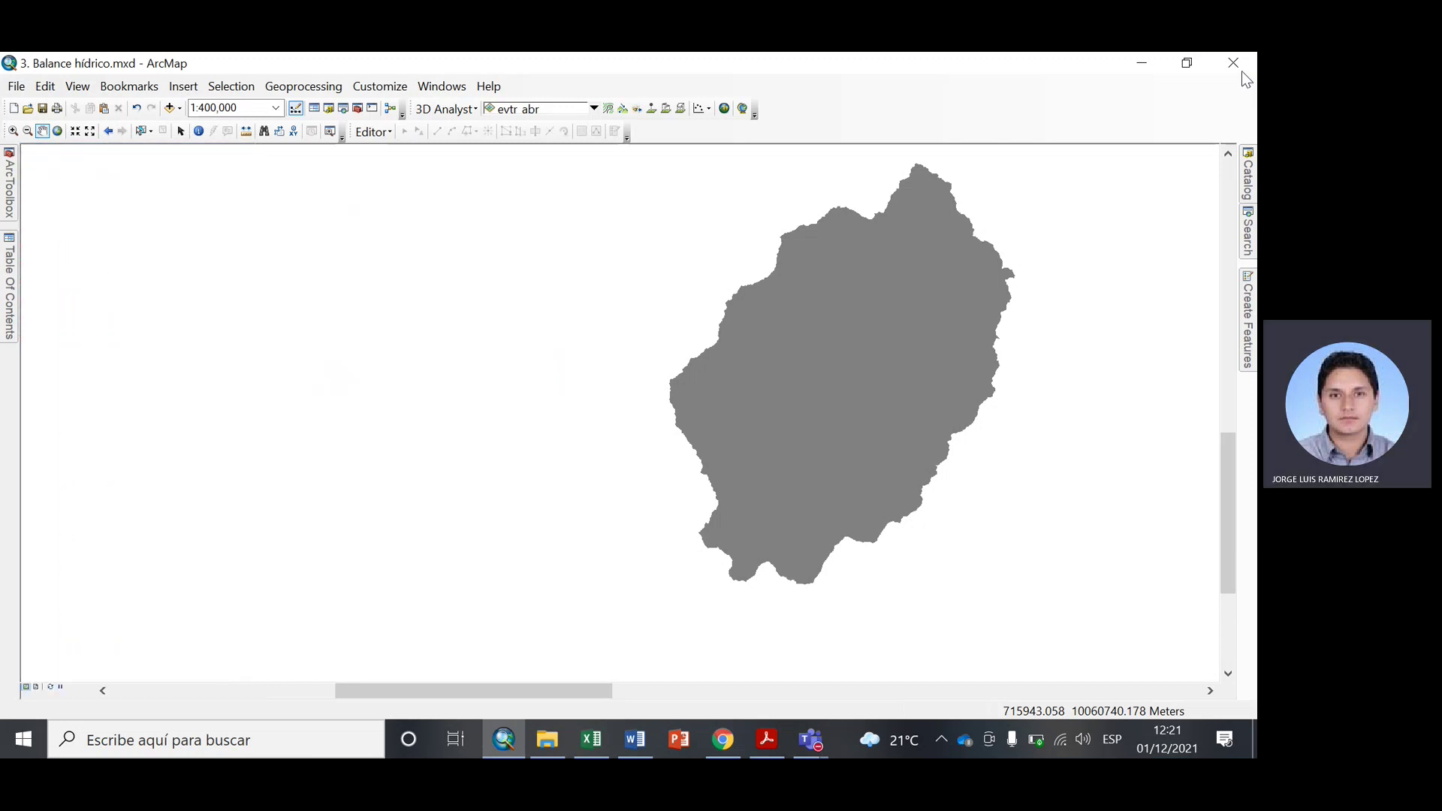
Restart ArcMap and reopen the map document 3. Balance hídrico.mxd.
{"action": "left_click", "coordinate": [1235, 64]}
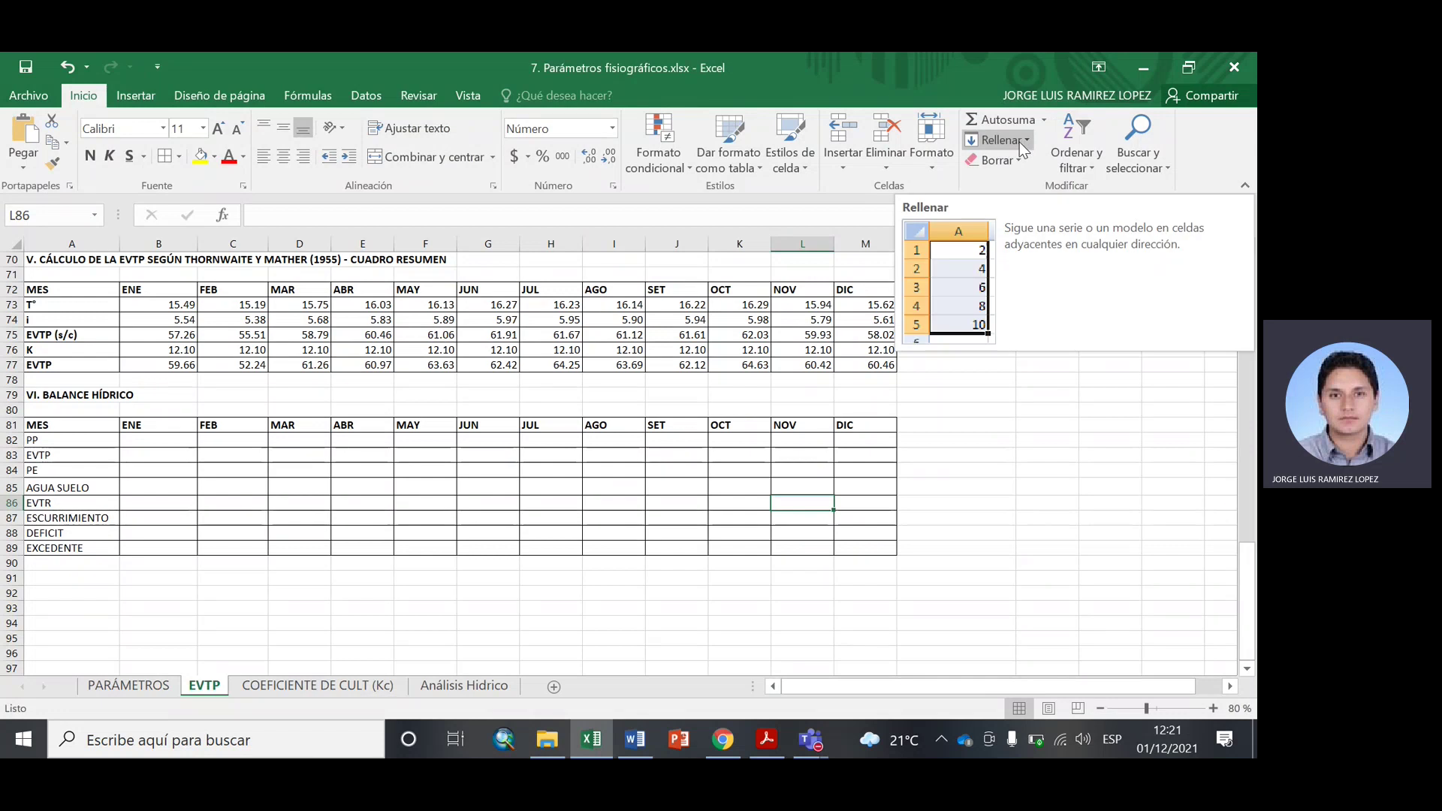
{"action": "left_click", "coordinate": [1143, 66]}
{"action": "left_click", "coordinate": [504, 740]}
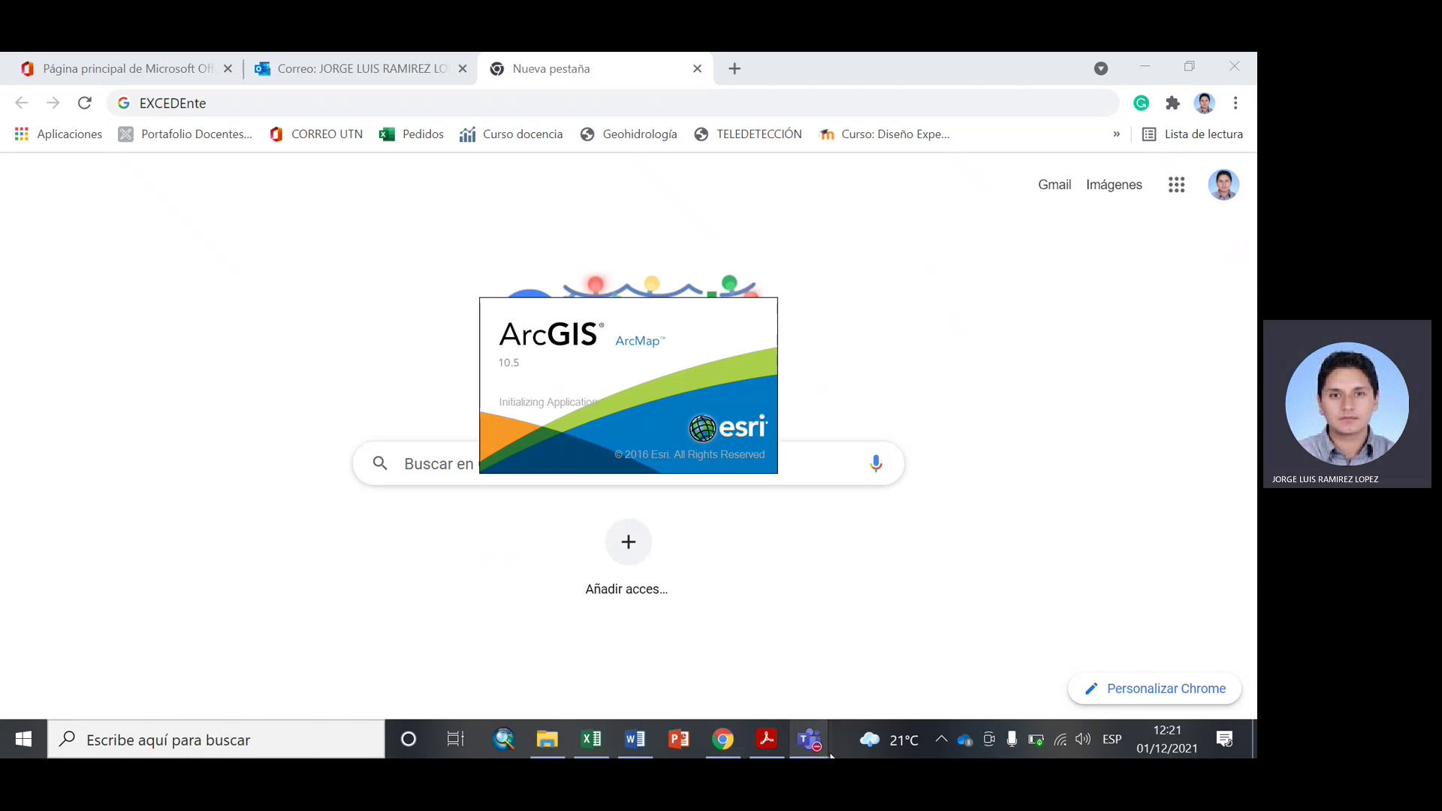
{"action": "mouse_move", "coordinate": [810, 740]}
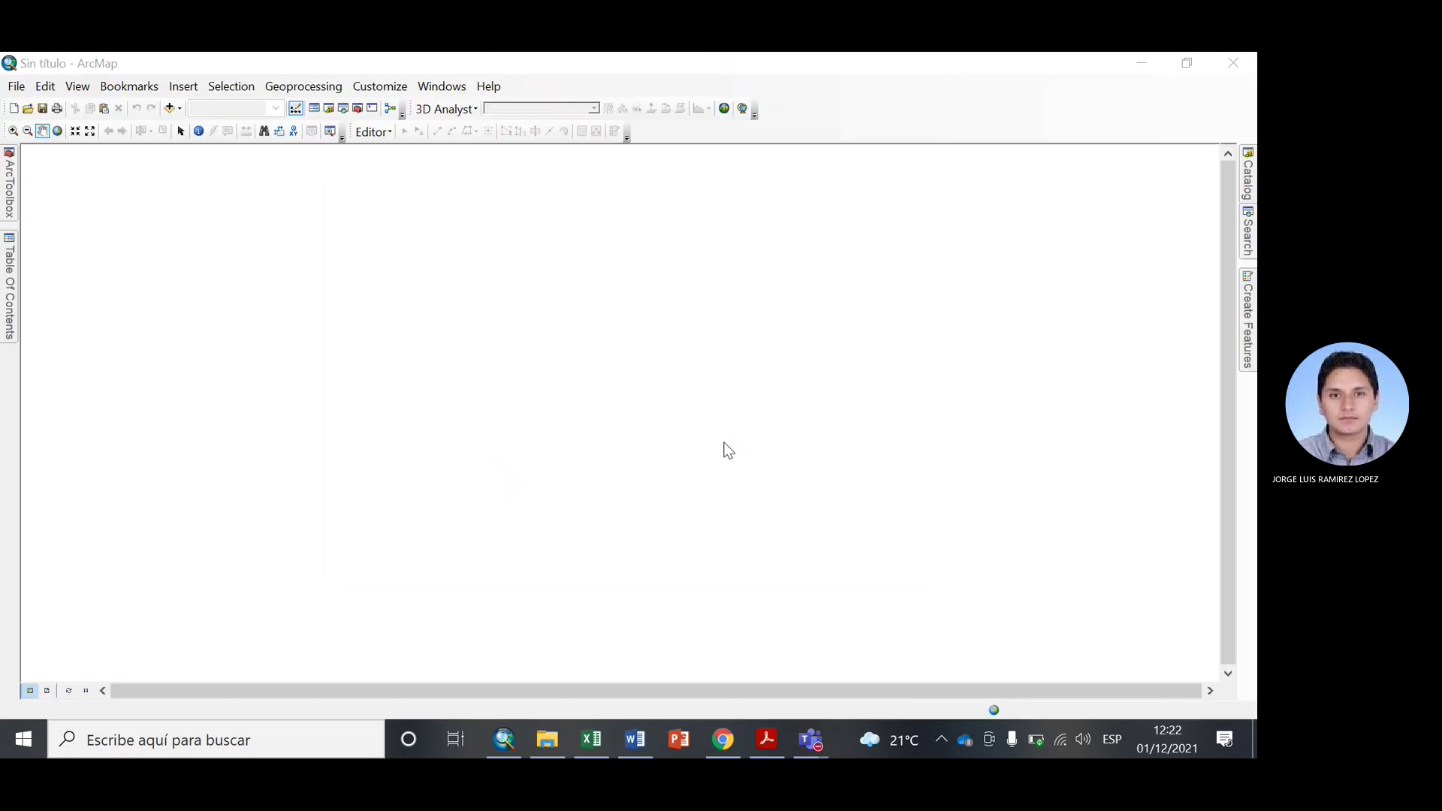
{"action": "left_click", "coordinate": [593, 299]}
{"action": "left_click", "coordinate": [800, 560]}
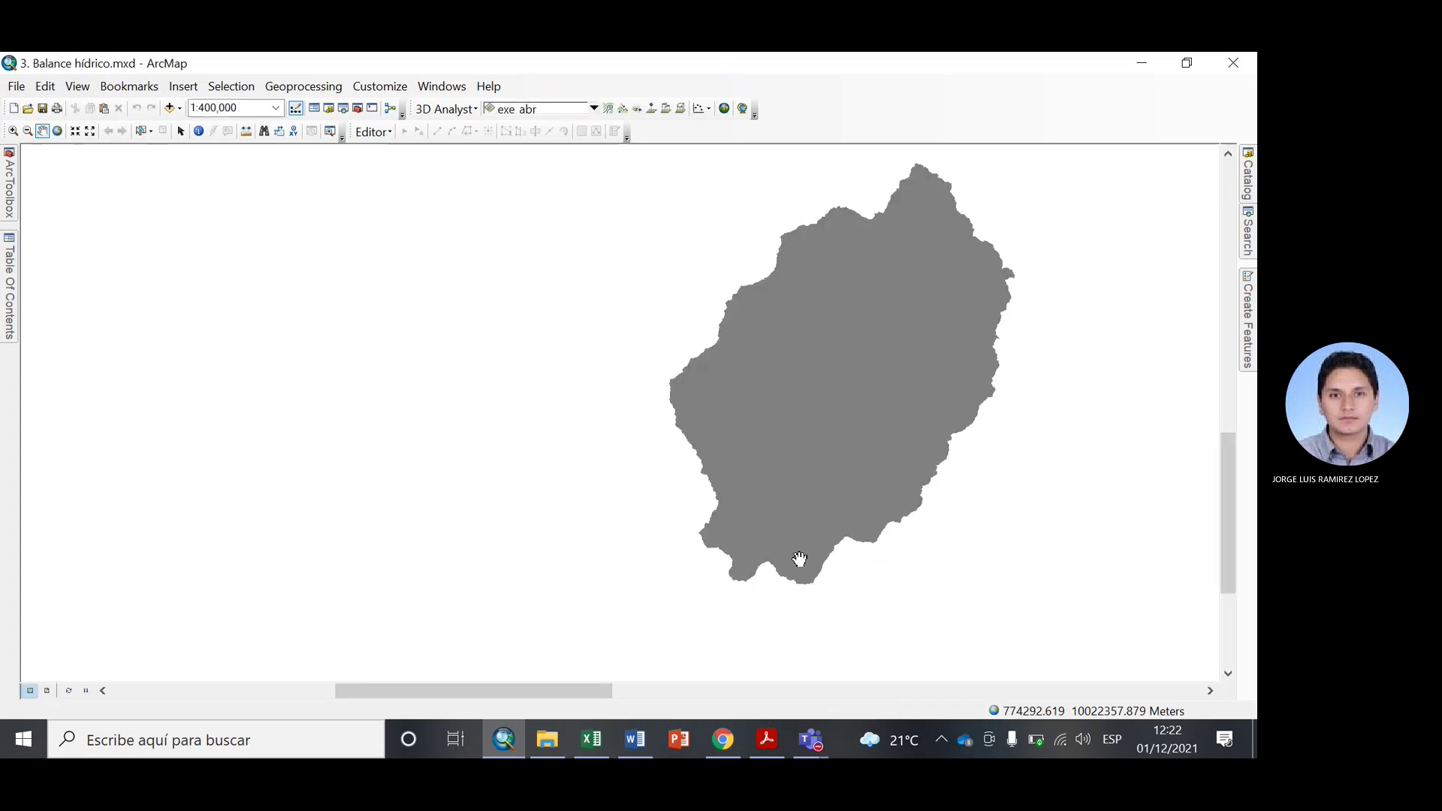
Hide the P_MAY precipitation raster at the end of the layer list.
{"action": "mouse_move", "coordinate": [10, 285]}
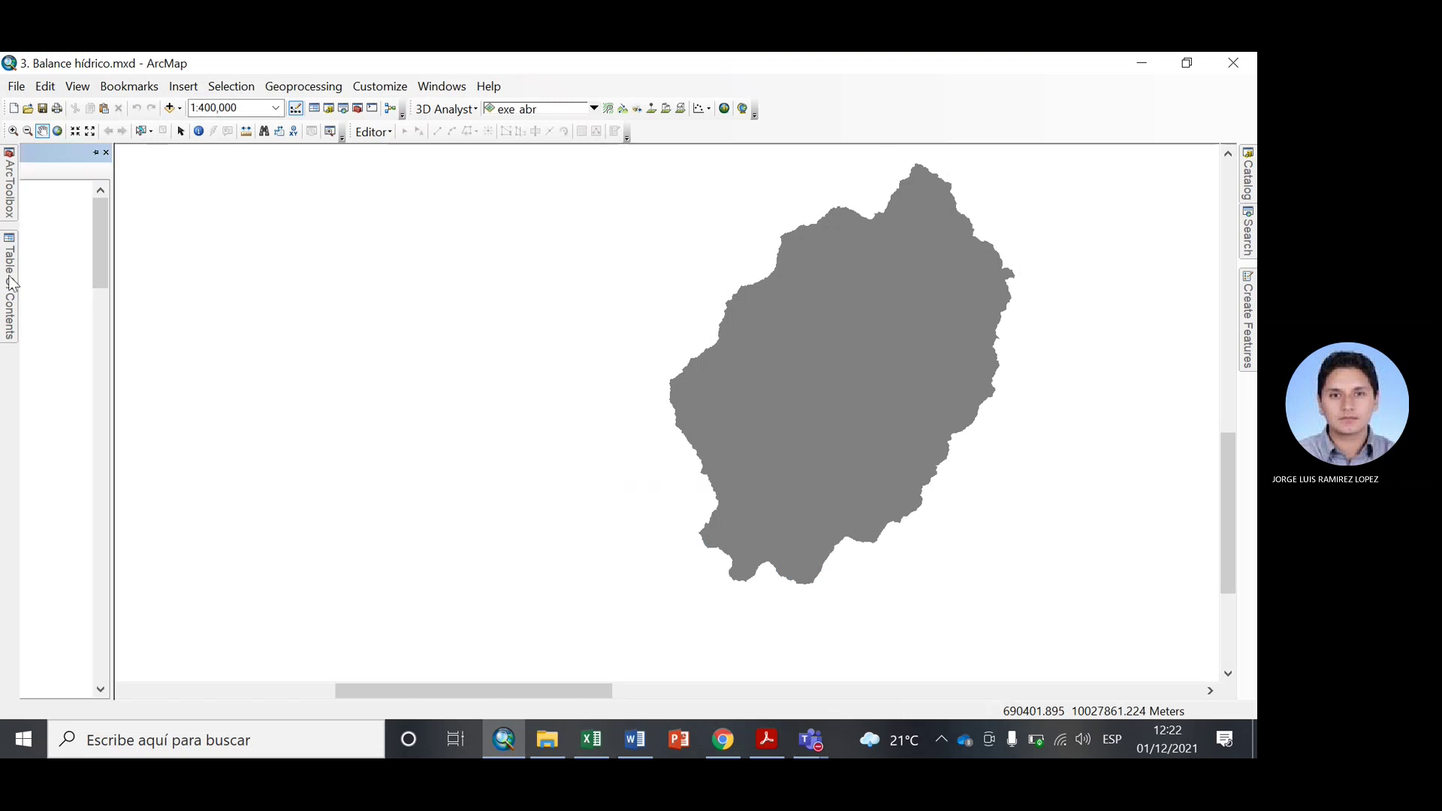
{"action": "scroll", "coordinate": [81, 376], "scroll_direction": "down", "scroll_amount": 5}
{"action": "scroll", "coordinate": [81, 380], "scroll_direction": "down", "scroll_amount": 14}
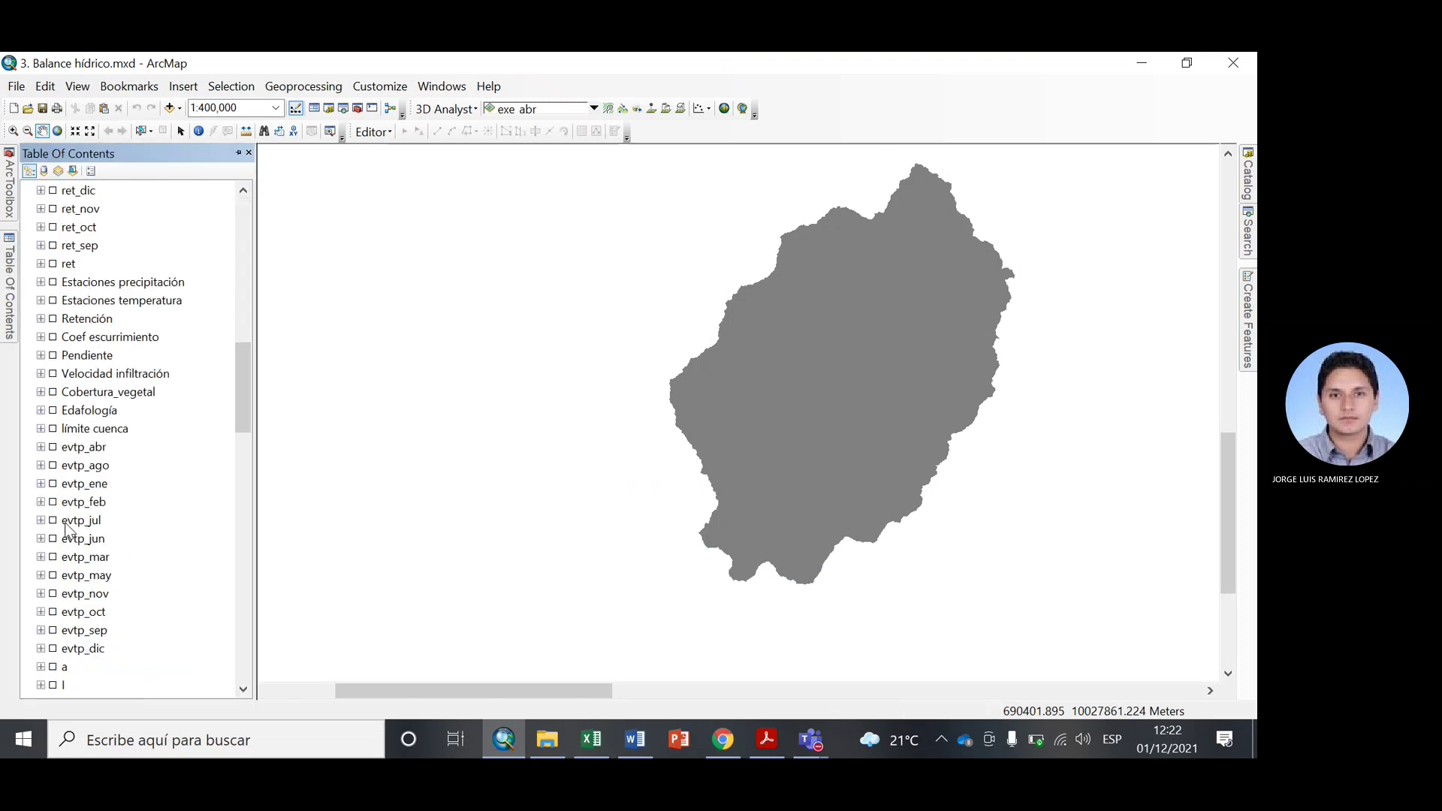
{"action": "scroll", "coordinate": [58, 653], "scroll_direction": "down", "scroll_amount": 10}
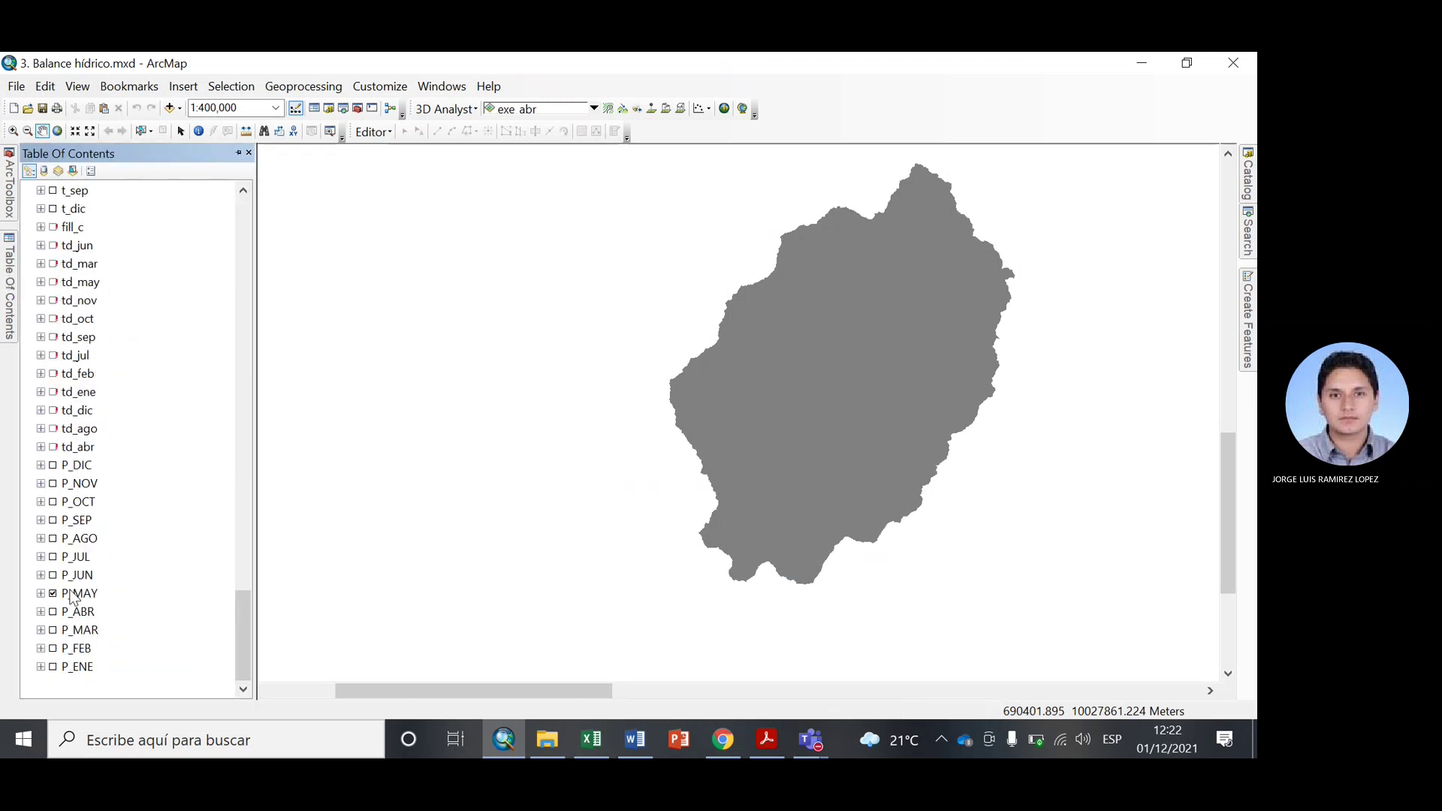
{"action": "left_click", "coordinate": [53, 595]}
{"action": "left_click", "coordinate": [53, 595]}
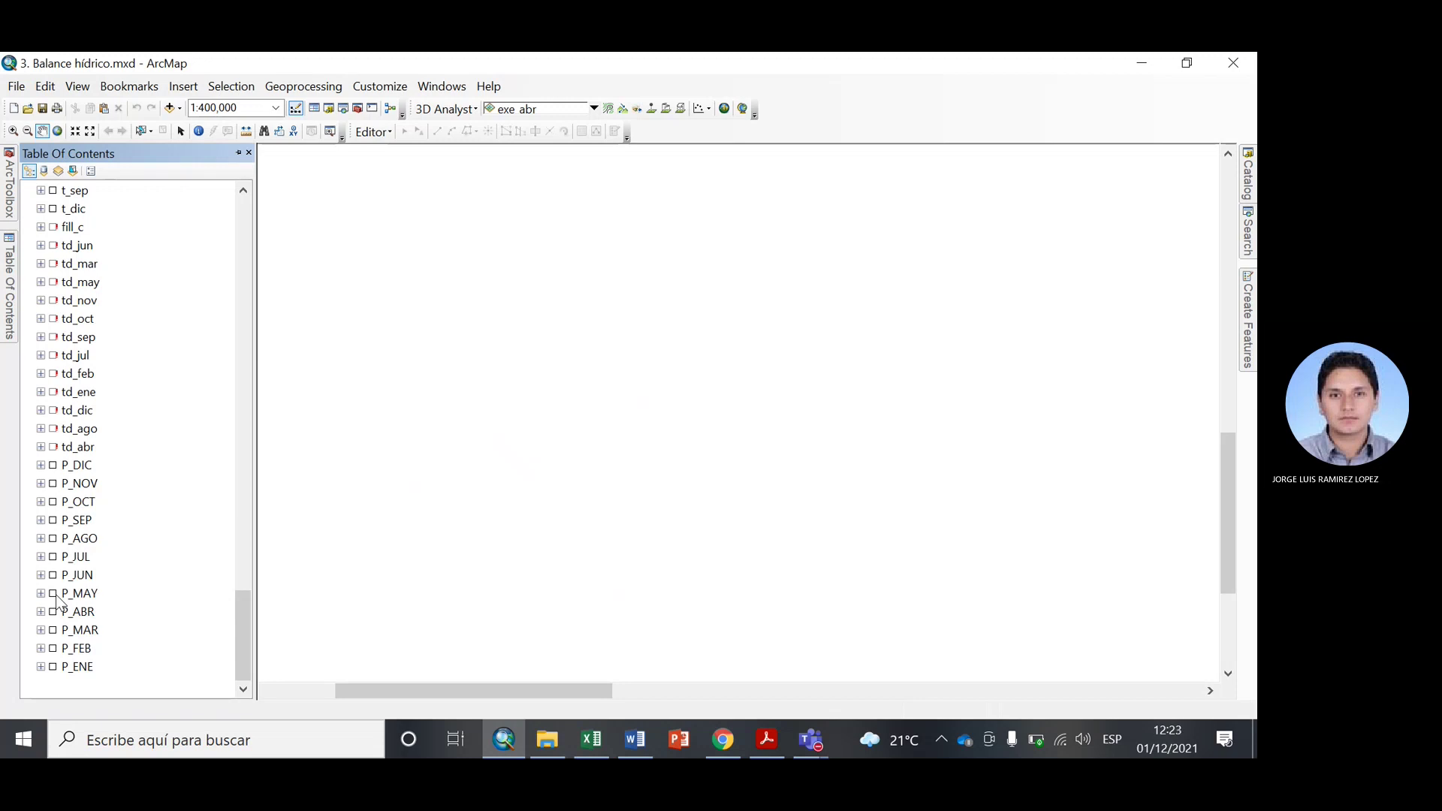
Display the P_AGO precipitation raster to check it, and hide it again.
{"action": "left_click", "coordinate": [52, 538]}
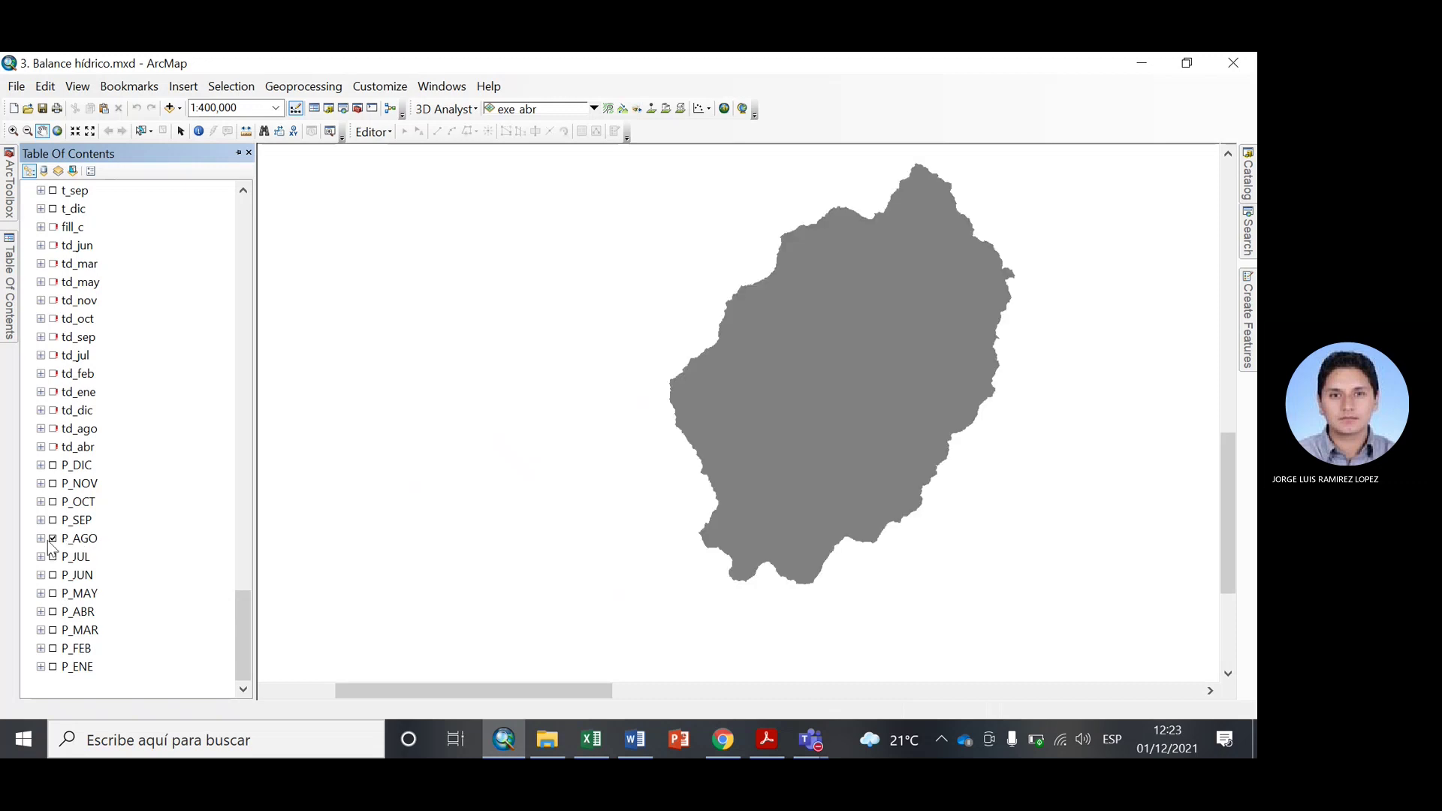
{"action": "right_click", "coordinate": [59, 541]}
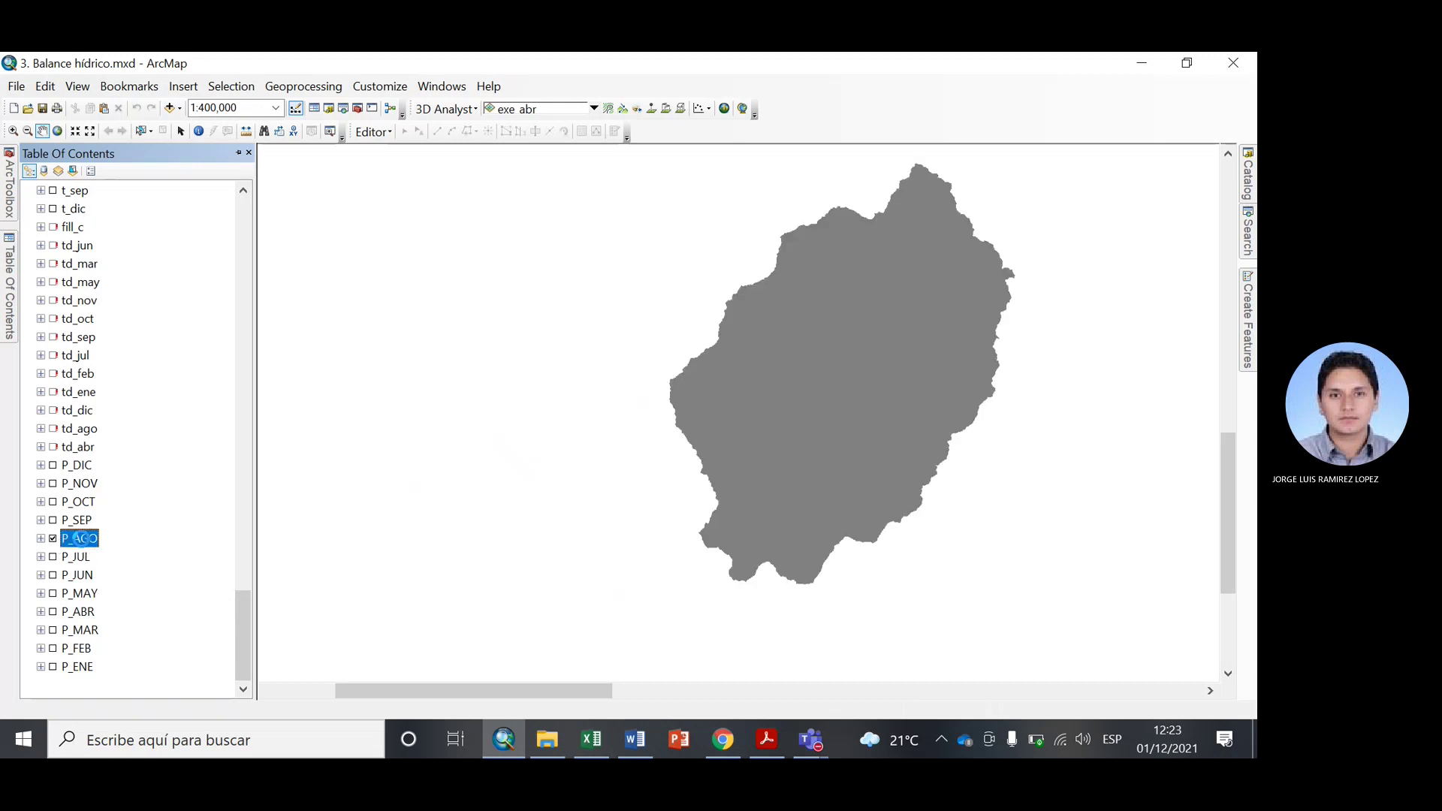
{"action": "left_click", "coordinate": [43, 539]}
{"action": "left_click", "coordinate": [42, 539]}
{"action": "left_click", "coordinate": [51, 539]}
Remove the twelve precipitation layers from P_DIC through P_ENE from the map document.
{"action": "left_click", "coordinate": [83, 467]}
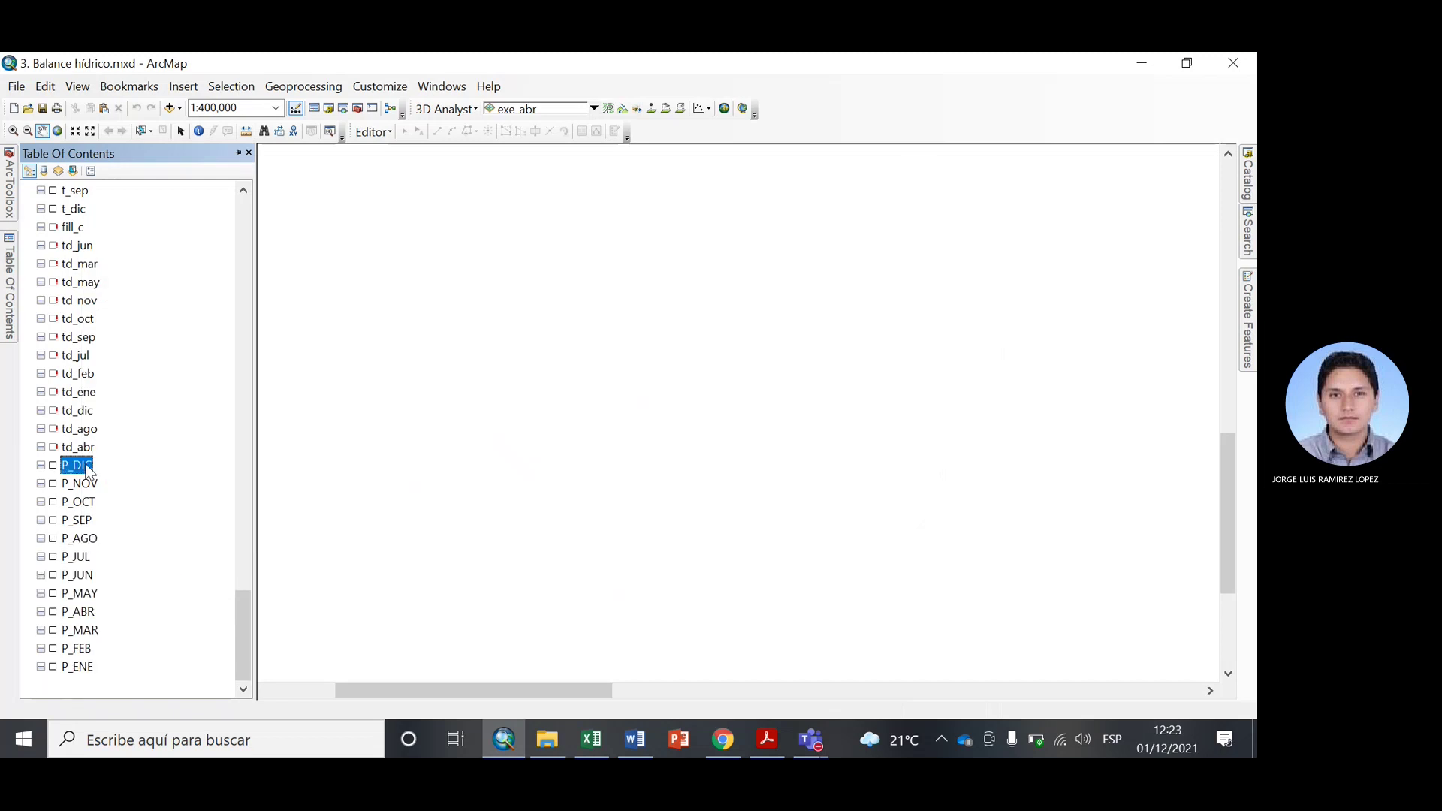
{"action": "key", "text": "shift+Down"}
{"action": "key", "text": "shift+Down"}
{"action": "key", "text": "shift+Down"}
{"action": "key", "text": "shift+Down"}
{"action": "key", "text": "shift+Down"}
{"action": "key", "text": "shift+Down"}
{"action": "key", "text": "shift+Down"}
{"action": "key", "text": "shift+Down"}
{"action": "key", "text": "shift+Down"}
{"action": "key", "text": "shift+Down"}
{"action": "key", "text": "shift+Down"}
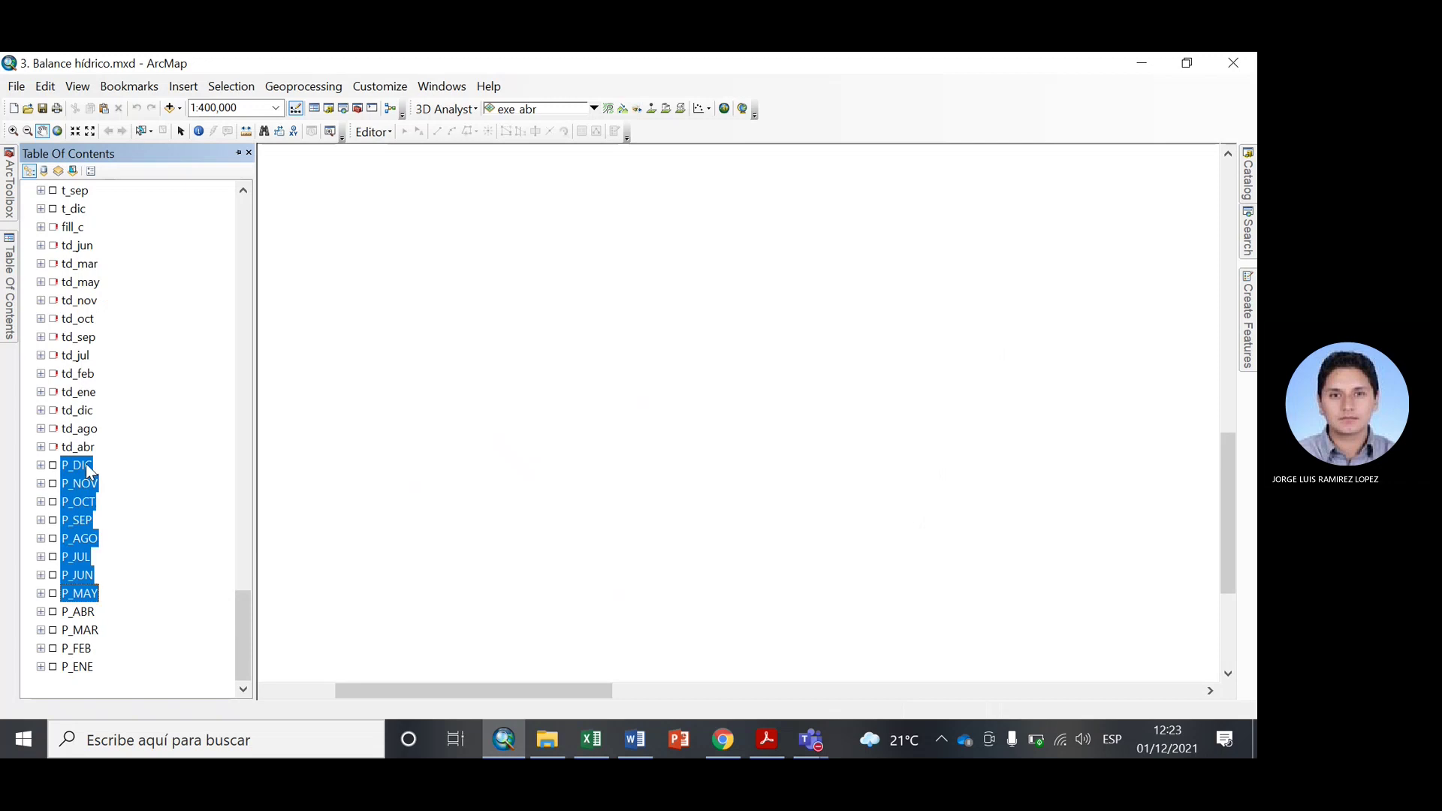
{"action": "right_click", "coordinate": [88, 471]}
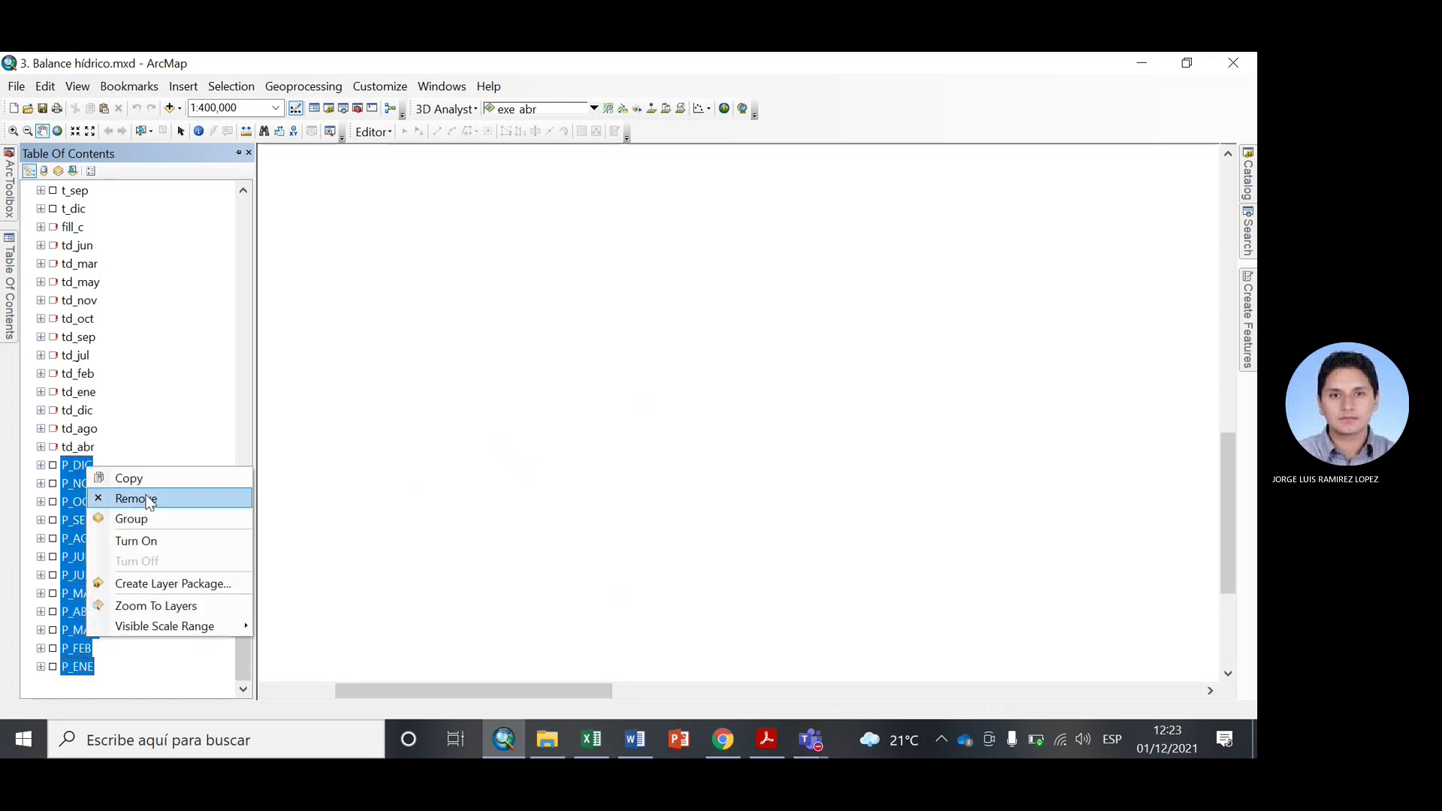
{"action": "left_click", "coordinate": [151, 499]}
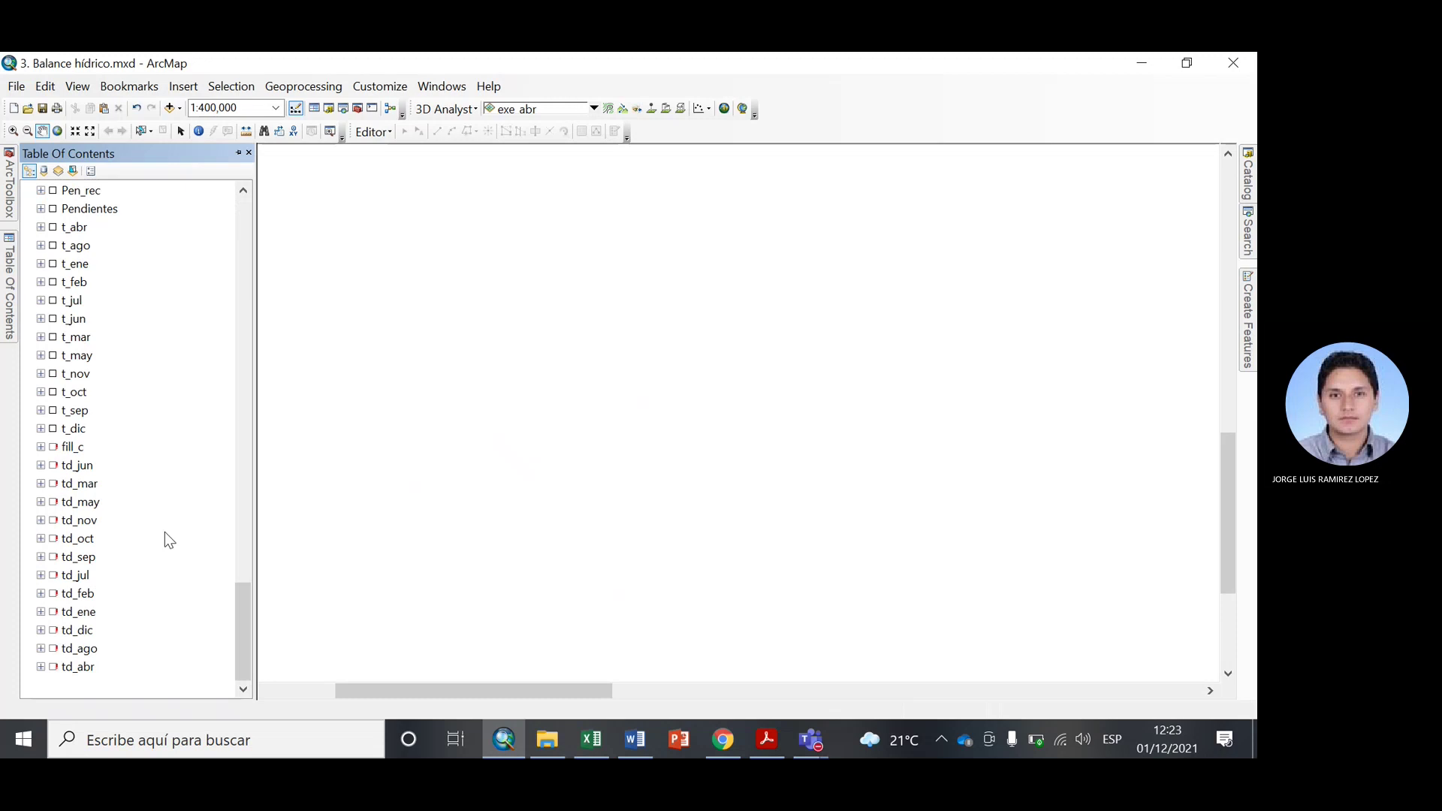
Add the twelve monthly precipitation rasters, p_abr through p_sep, from the 3. Balance hídrico folder to the map.
{"action": "scroll", "coordinate": [218, 596], "scroll_direction": "up", "scroll_amount": 12}
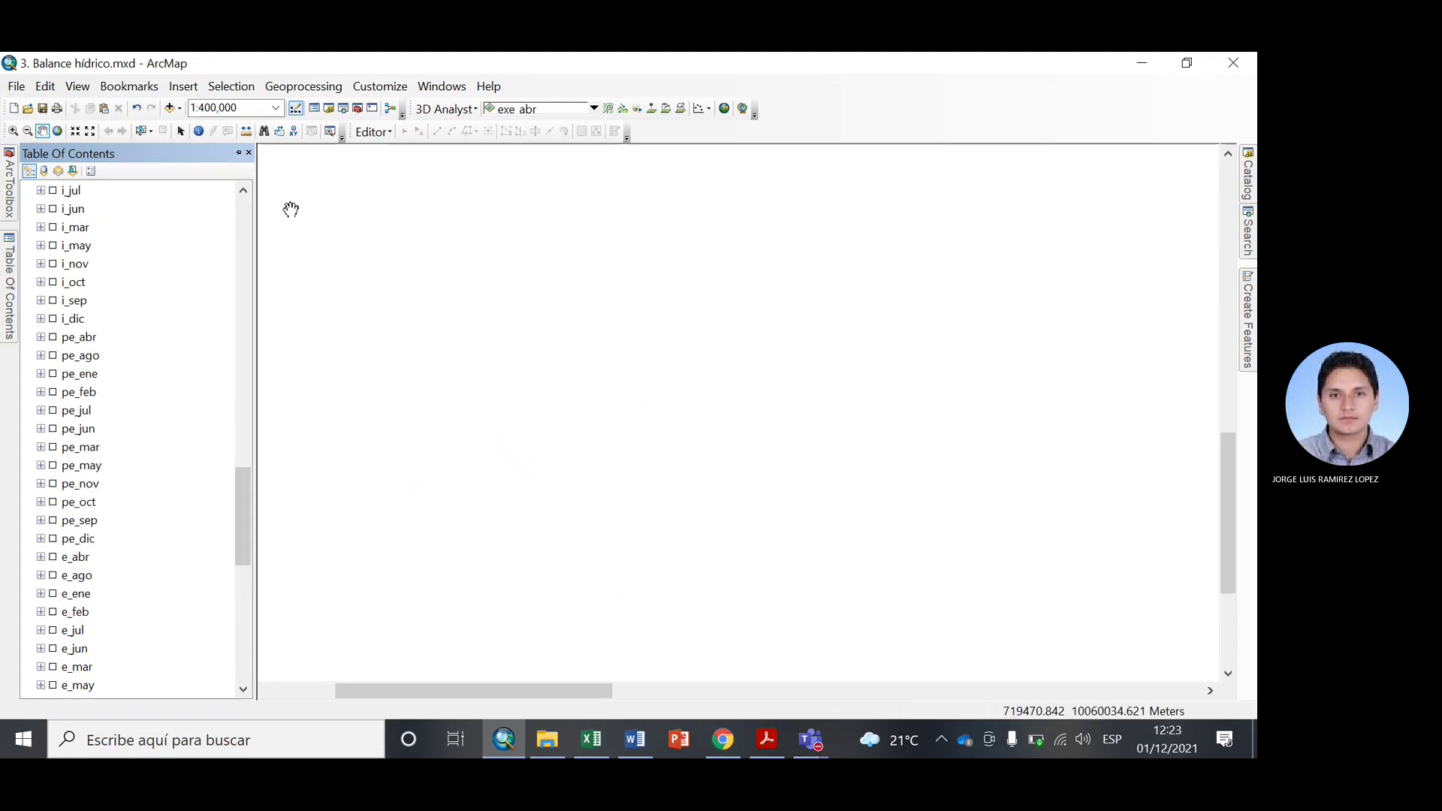
{"action": "left_click", "coordinate": [172, 108]}
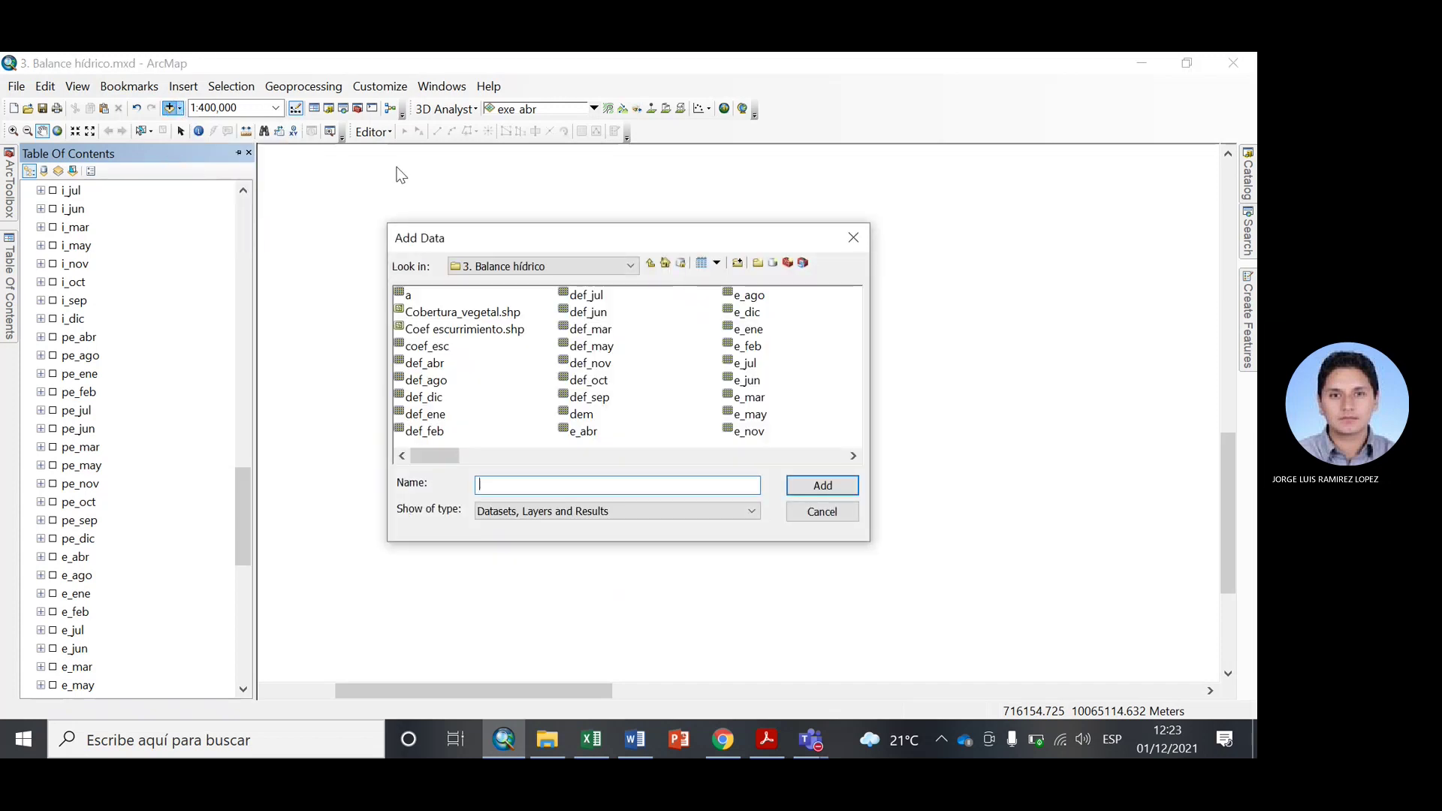
{"action": "scroll", "coordinate": [580, 367], "scroll_direction": "right", "scroll_amount": 1}
{"action": "scroll", "coordinate": [579, 366], "scroll_direction": "left", "scroll_amount": 1}
{"action": "scroll", "coordinate": [529, 427], "scroll_direction": "right", "scroll_amount": 5}
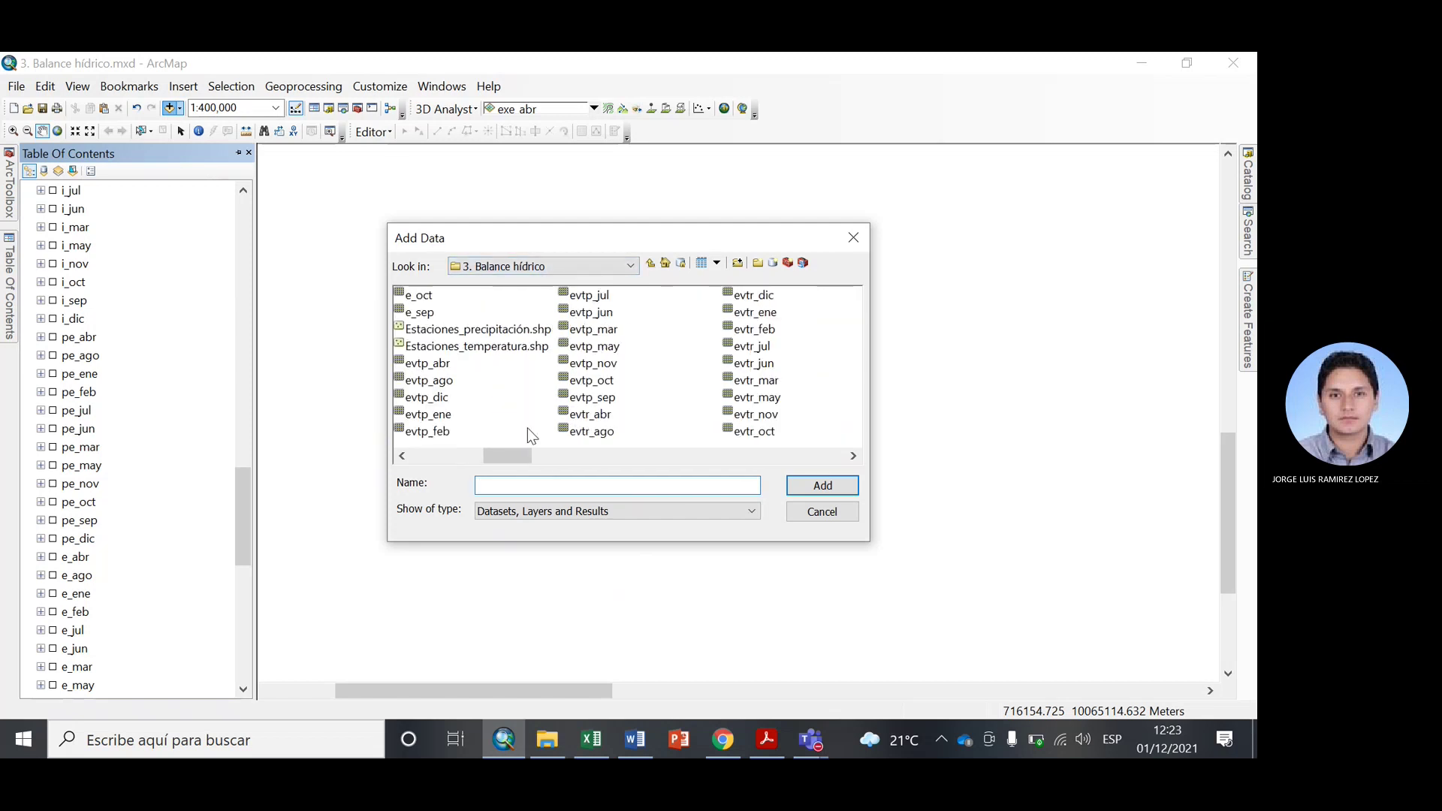
{"action": "scroll", "coordinate": [528, 429], "scroll_direction": "right", "scroll_amount": 6}
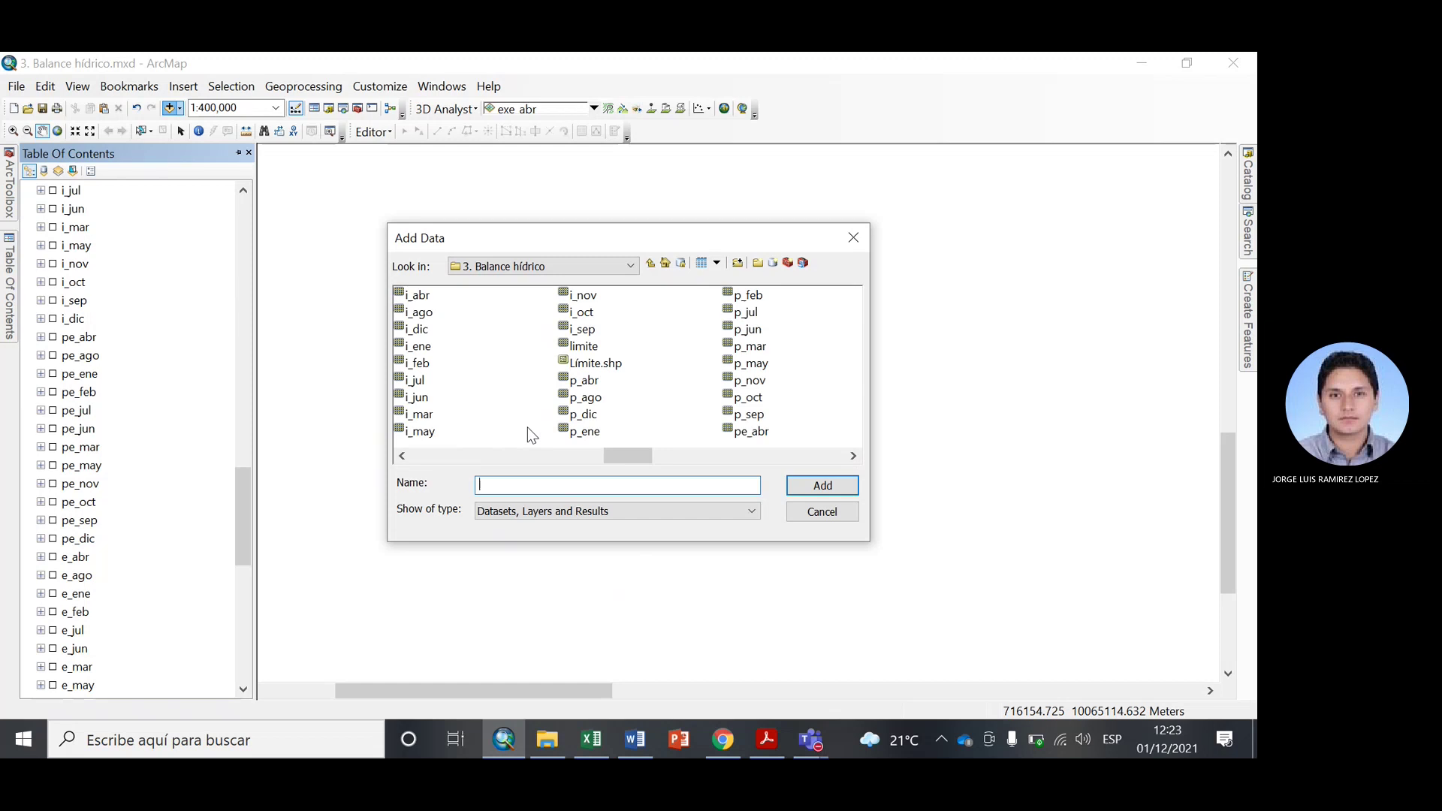
{"action": "scroll", "coordinate": [528, 428], "scroll_direction": "left", "scroll_amount": 2}
{"action": "left_click", "coordinate": [751, 382]}
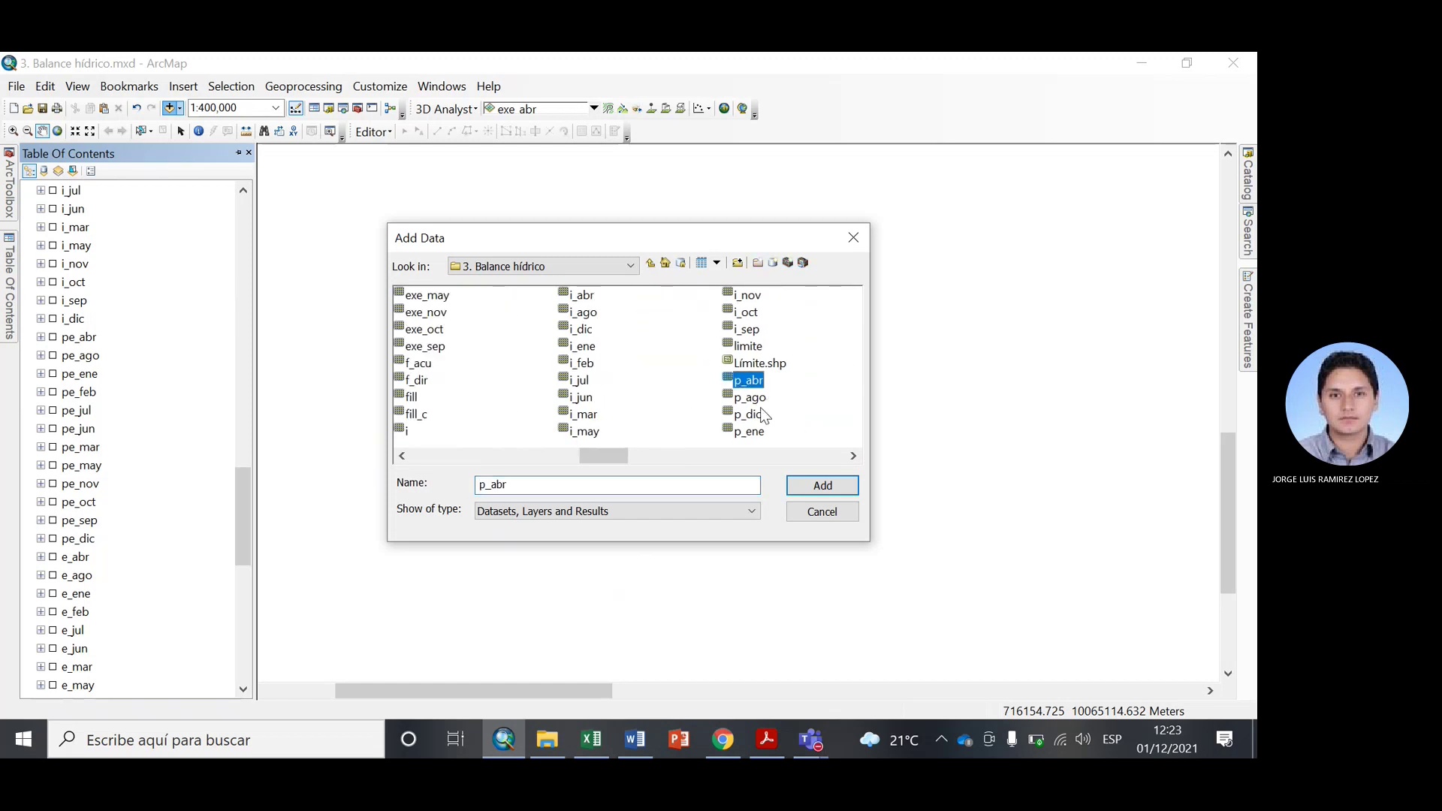
{"action": "left_click", "coordinate": [757, 397], "text": "ctrl"}
{"action": "left_click", "coordinate": [758, 414], "text": "ctrl"}
{"action": "left_click", "coordinate": [759, 431], "text": "ctrl"}
{"action": "left_click", "coordinate": [854, 456]}
{"action": "left_click", "coordinate": [854, 456]}
{"action": "left_click", "coordinate": [749, 295], "text": "ctrl"}
{"action": "left_click", "coordinate": [746, 312], "text": "ctrl"}
{"action": "left_click", "coordinate": [748, 329], "text": "ctrl"}
{"action": "left_click", "coordinate": [754, 346], "text": "ctrl"}
{"action": "left_click", "coordinate": [751, 397], "text": "ctrl"}
{"action": "left_click", "coordinate": [751, 414], "text": "ctrl"}
{"action": "left_click", "coordinate": [816, 487]}
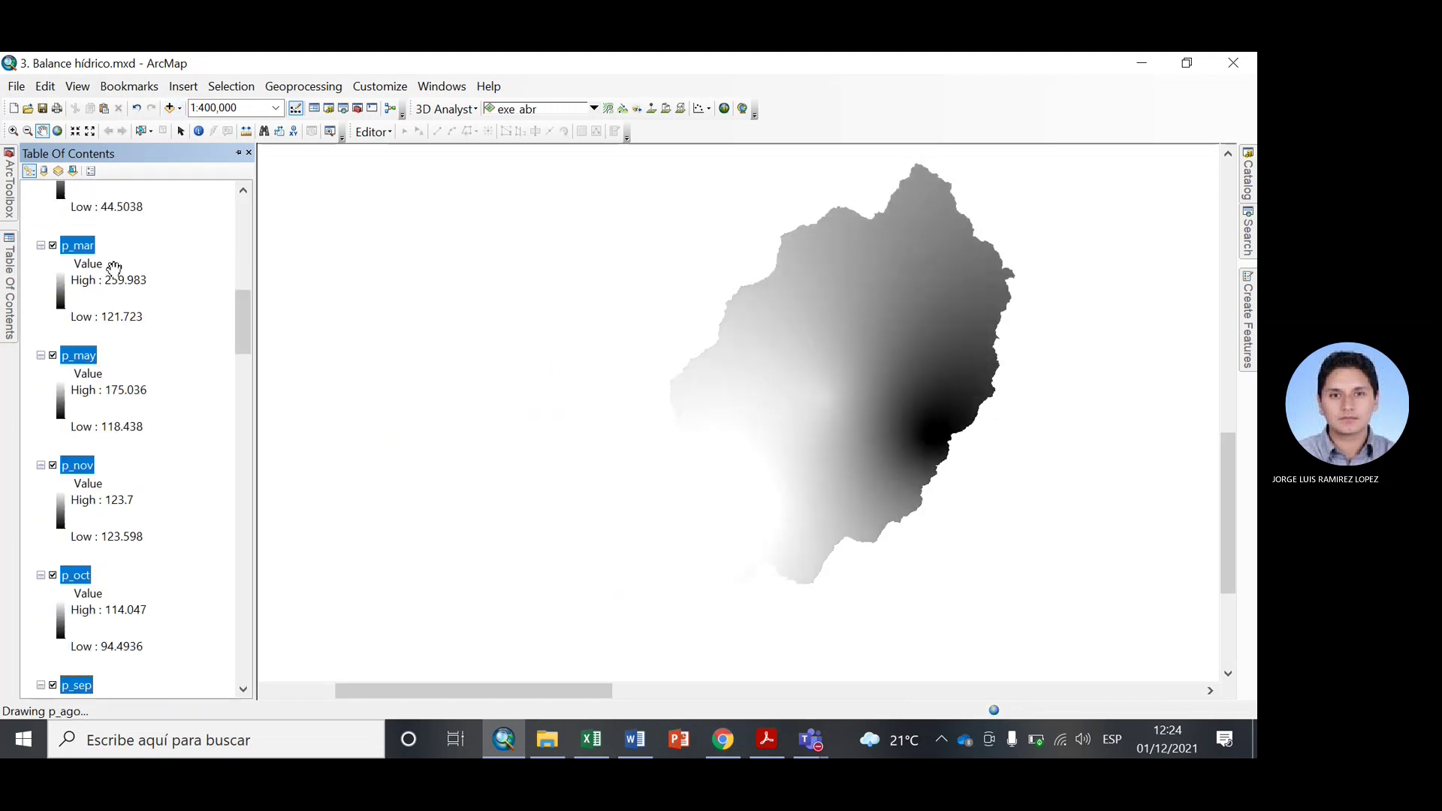
Look through the value ranges of the reloaded precipitation rasters and select only the p_ene layer.
{"action": "scroll", "coordinate": [115, 276], "scroll_direction": "up", "scroll_amount": 10}
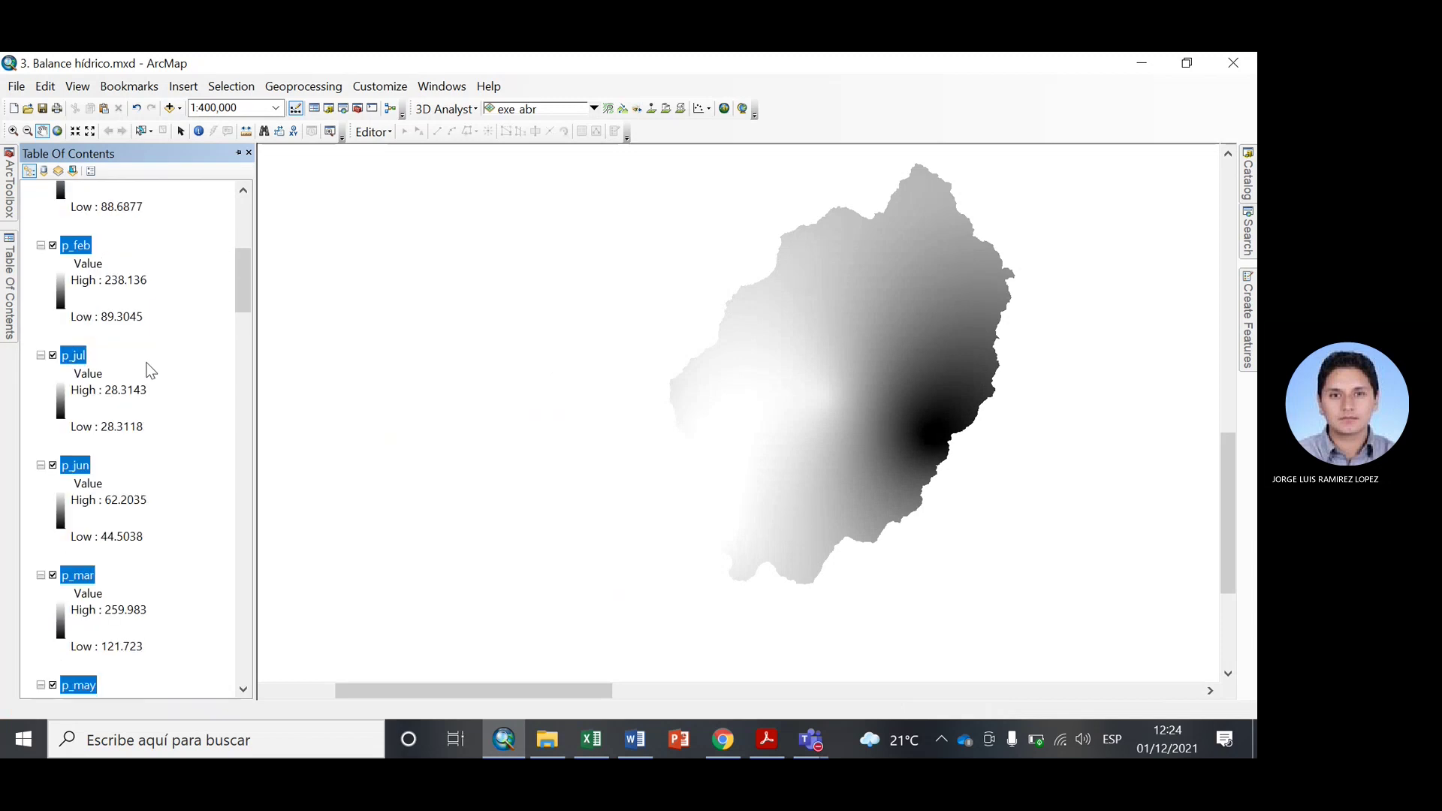
{"action": "scroll", "coordinate": [150, 370], "scroll_direction": "down", "scroll_amount": 15}
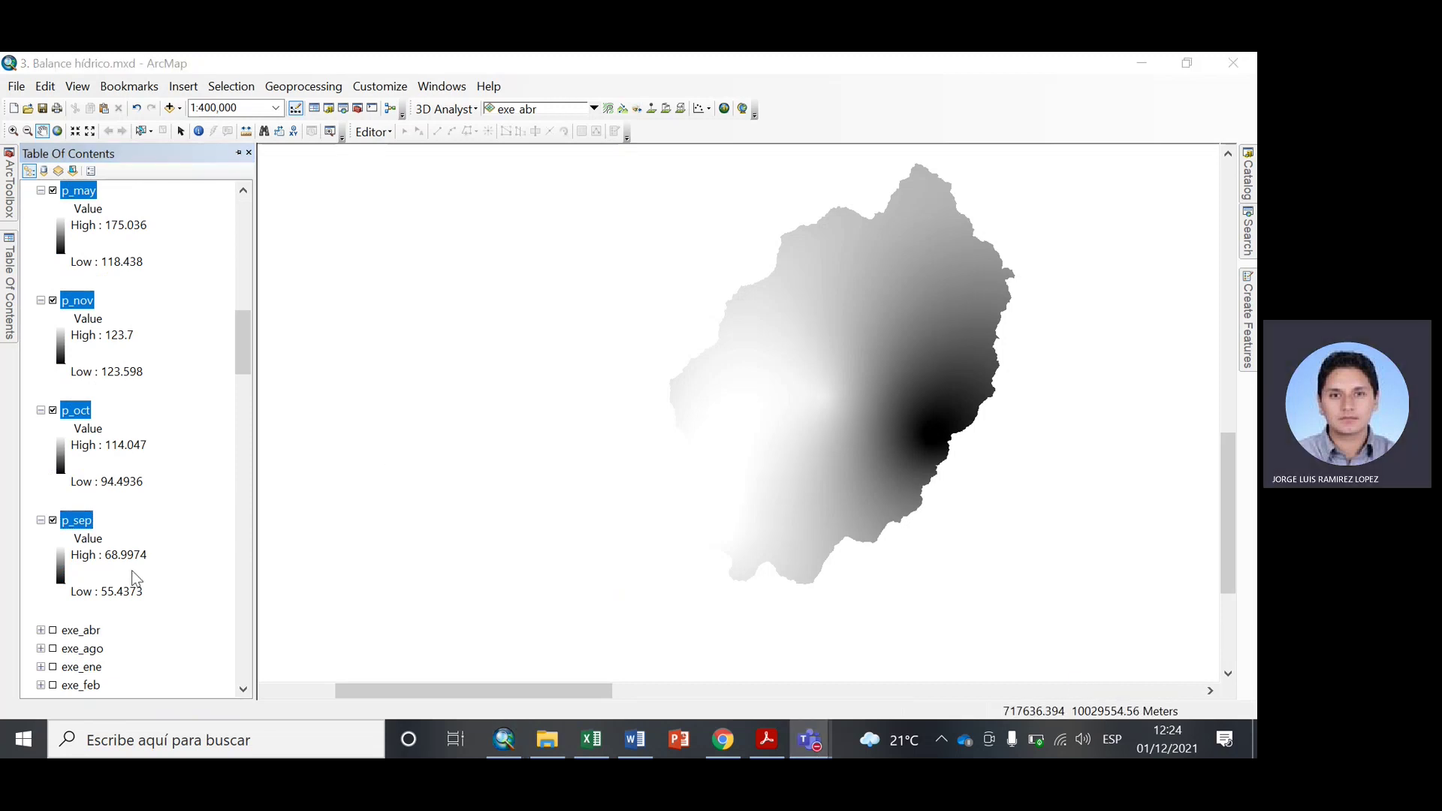
{"action": "scroll", "coordinate": [132, 570], "scroll_direction": "up", "scroll_amount": 10}
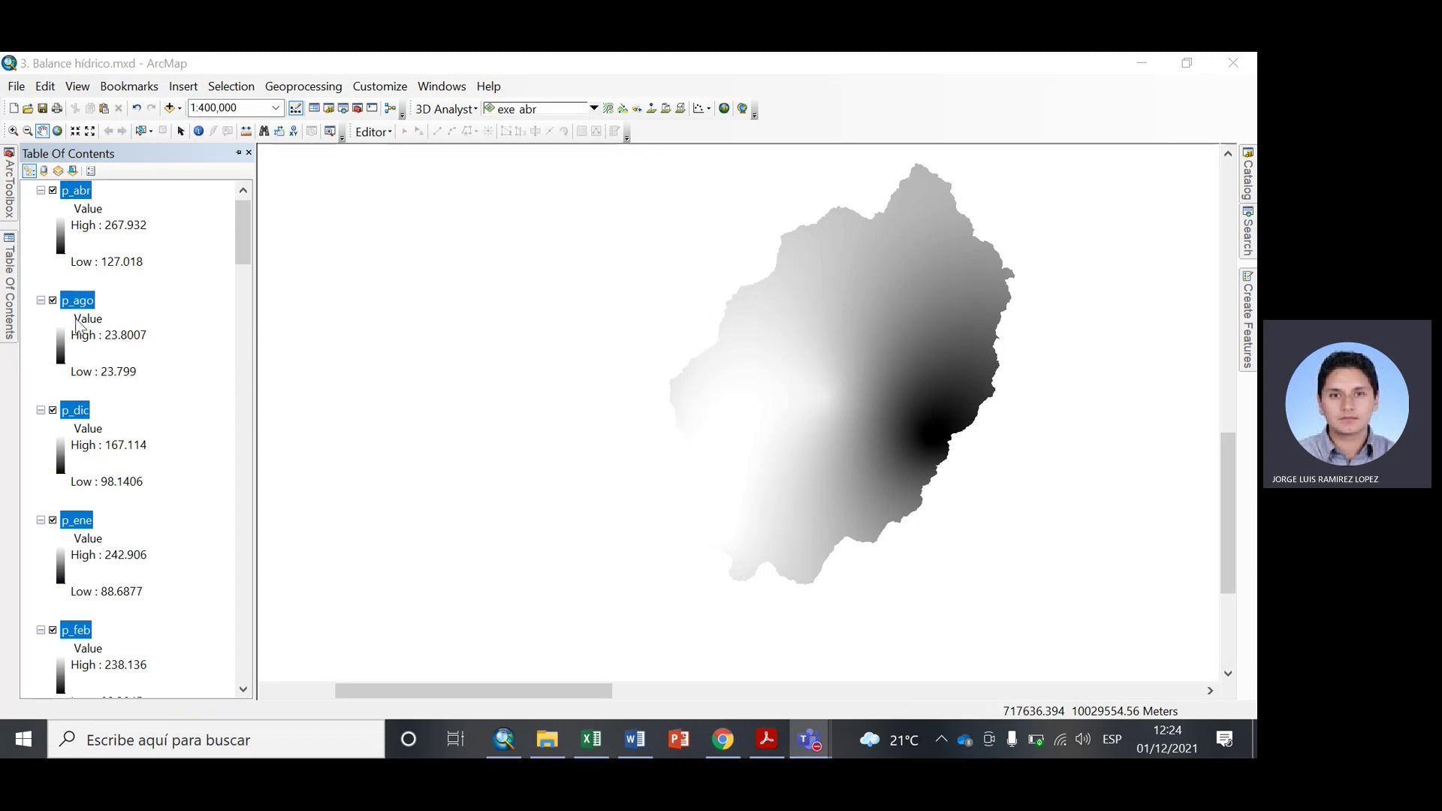
{"action": "scroll", "coordinate": [81, 353], "scroll_direction": "down", "scroll_amount": 1}
{"action": "right_click", "coordinate": [88, 413]}
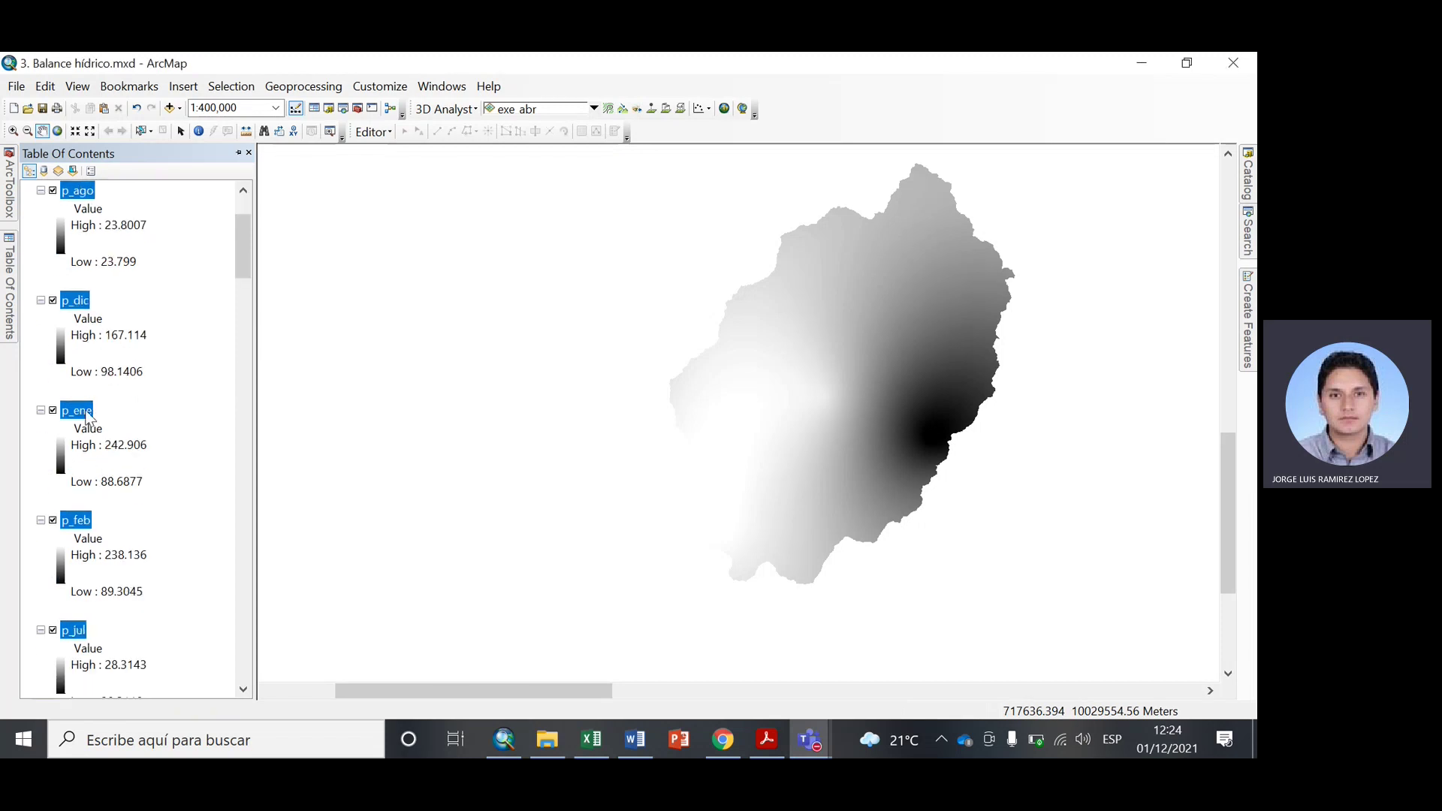
{"action": "left_click", "coordinate": [155, 549]}
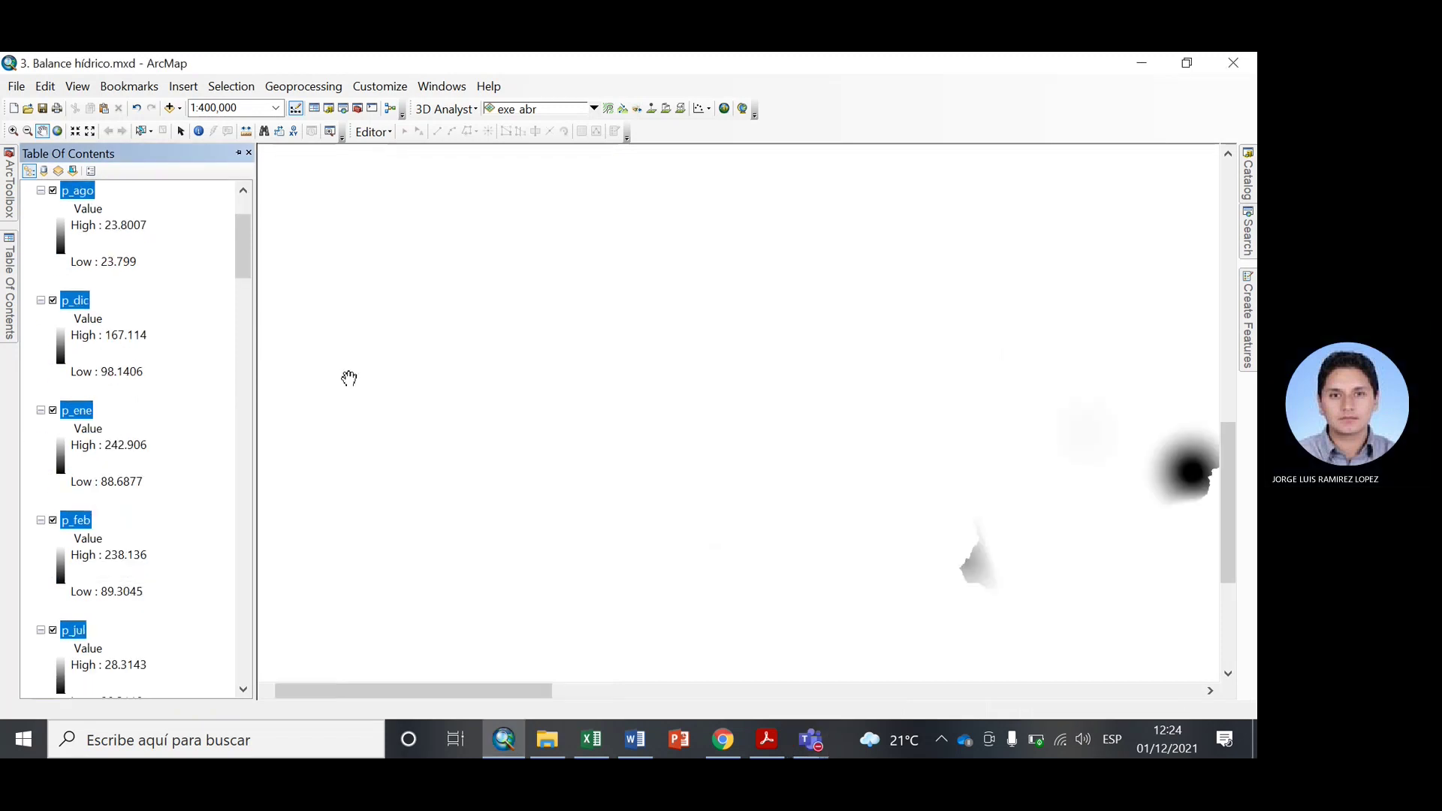
{"action": "right_click", "coordinate": [82, 413]}
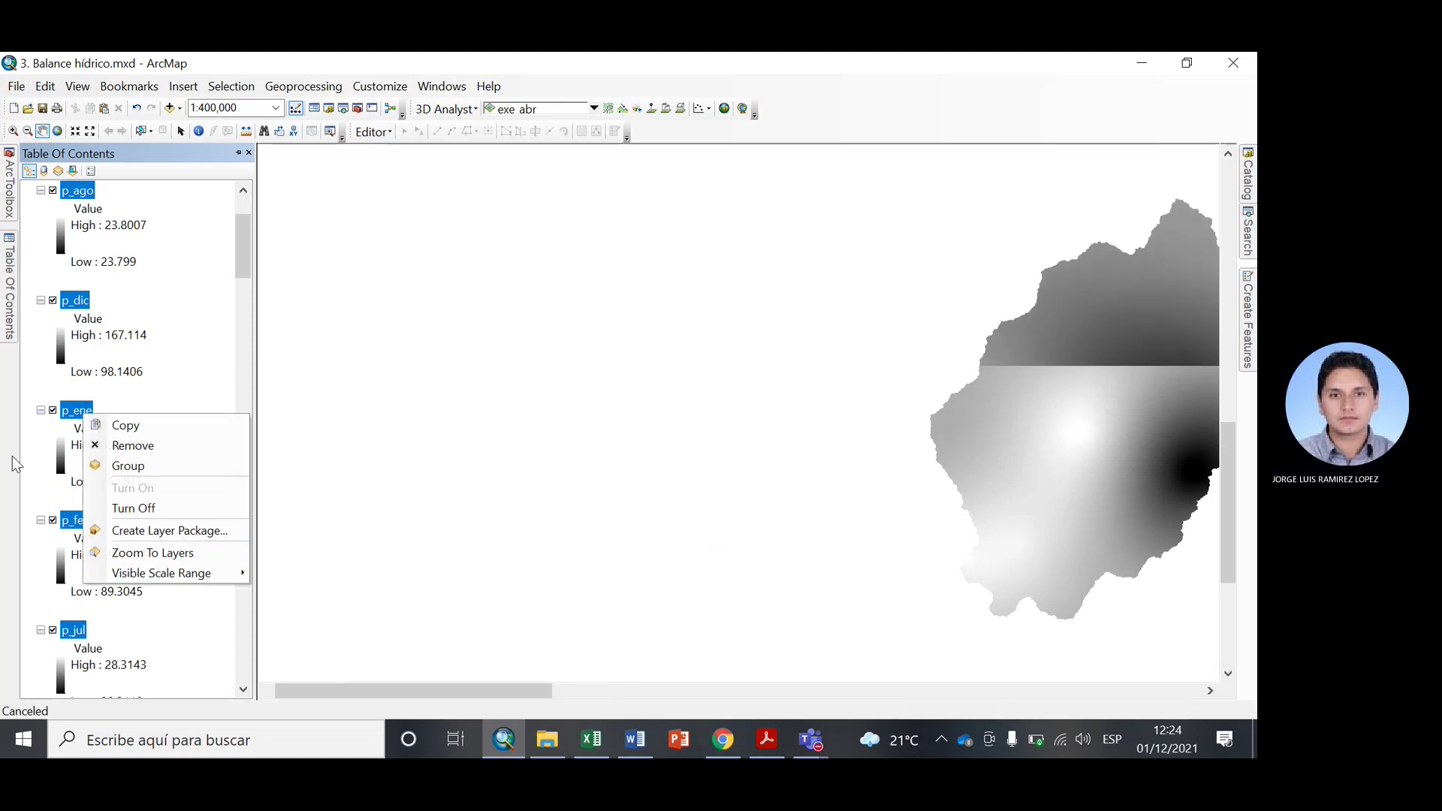
{"action": "left_click", "coordinate": [91, 445]}
{"action": "left_click", "coordinate": [85, 417]}
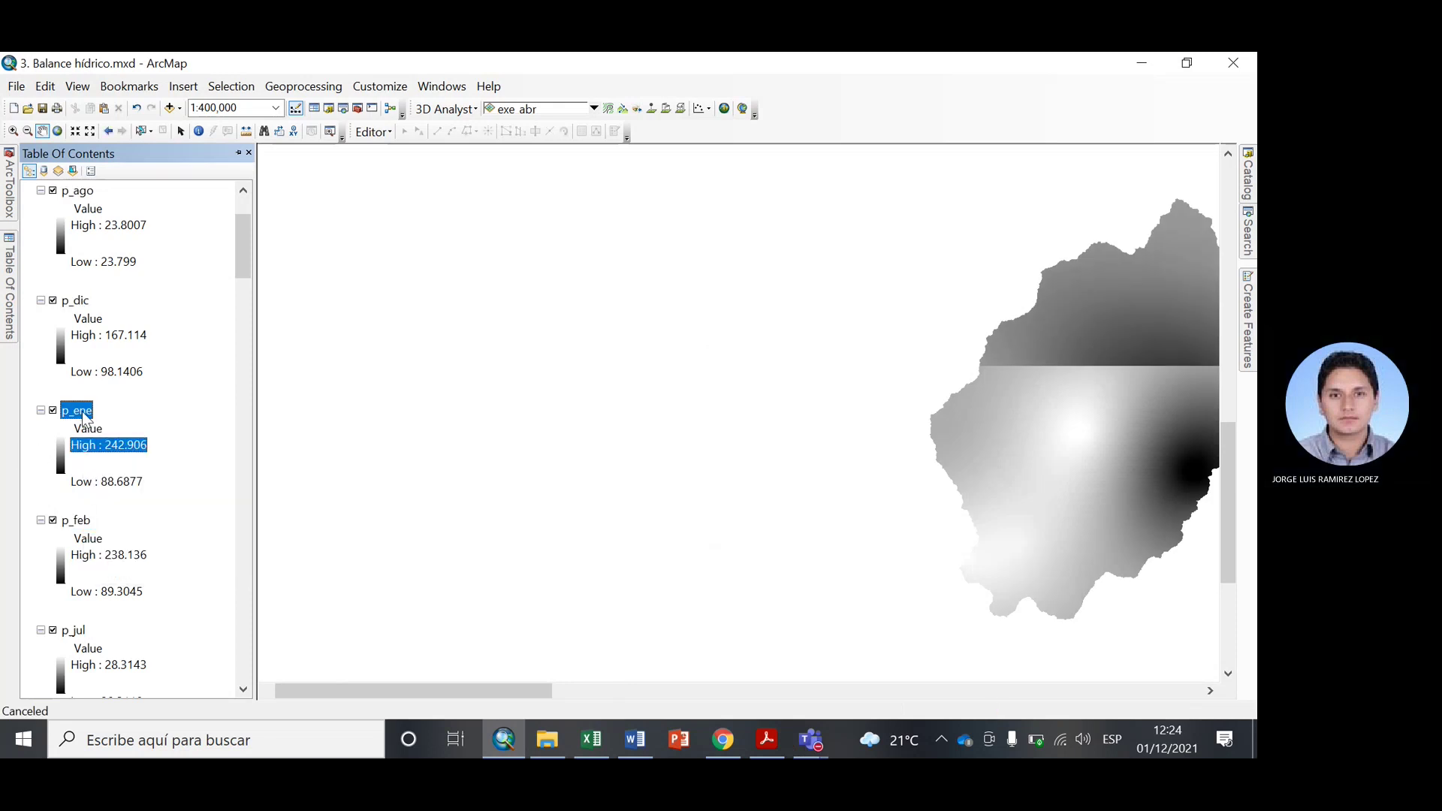
Check the source statistics and key metadata in the p_ene layer's properties, and close them.
{"action": "right_click", "coordinate": [86, 419]}
{"action": "left_click", "coordinate": [181, 679]}
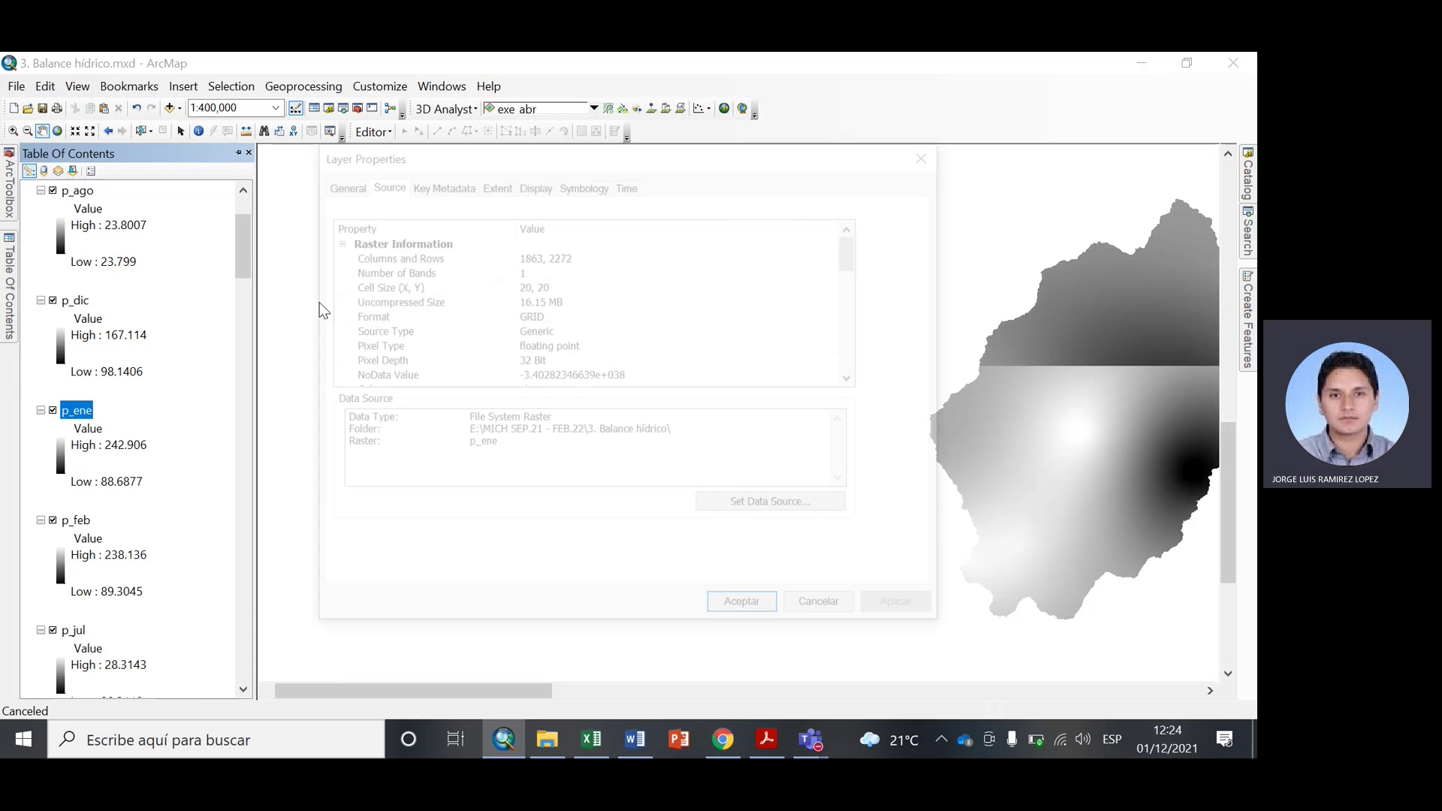
{"action": "scroll", "coordinate": [516, 302], "scroll_direction": "down", "scroll_amount": 7}
{"action": "scroll", "coordinate": [517, 302], "scroll_direction": "down", "scroll_amount": 3}
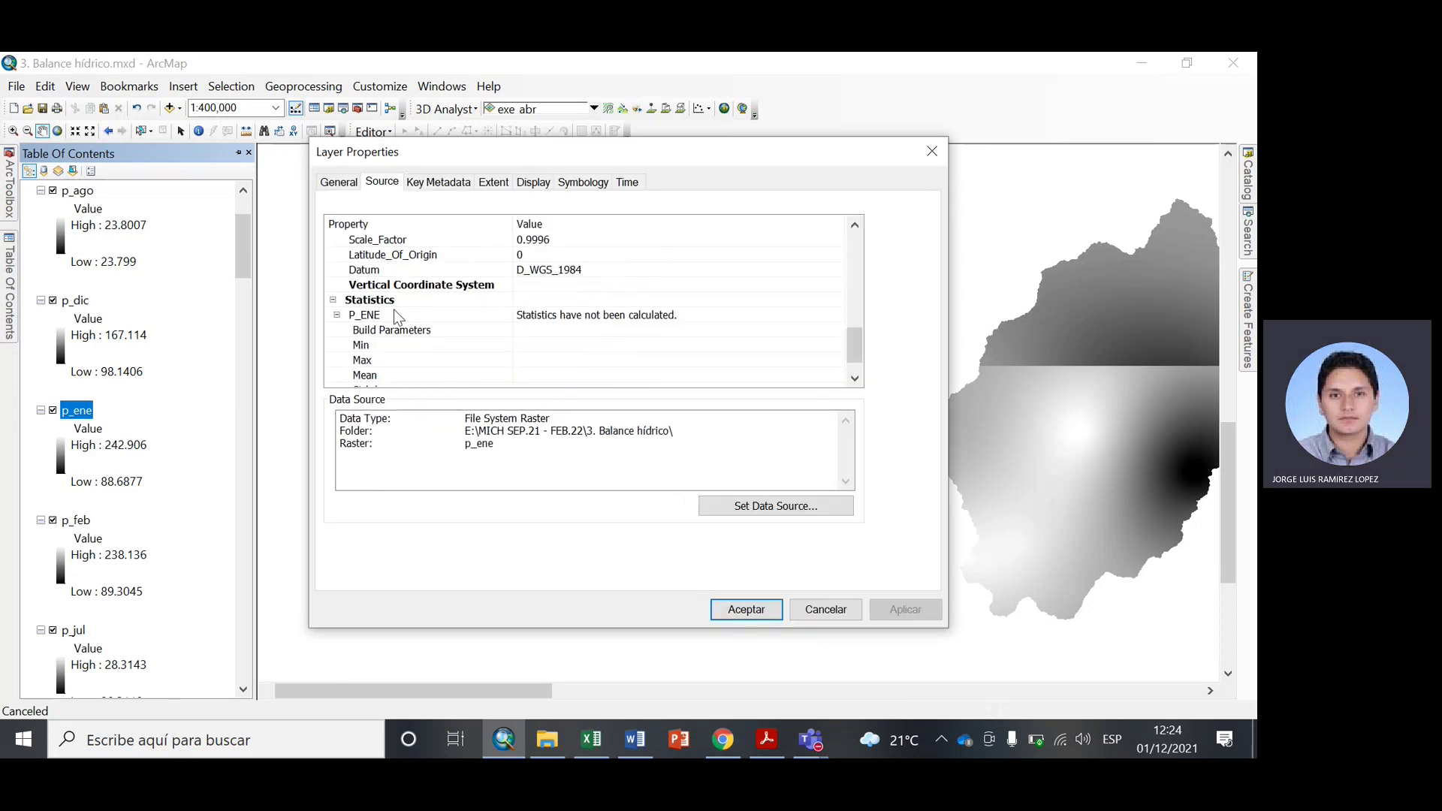
{"action": "scroll", "coordinate": [477, 327], "scroll_direction": "down", "scroll_amount": 1}
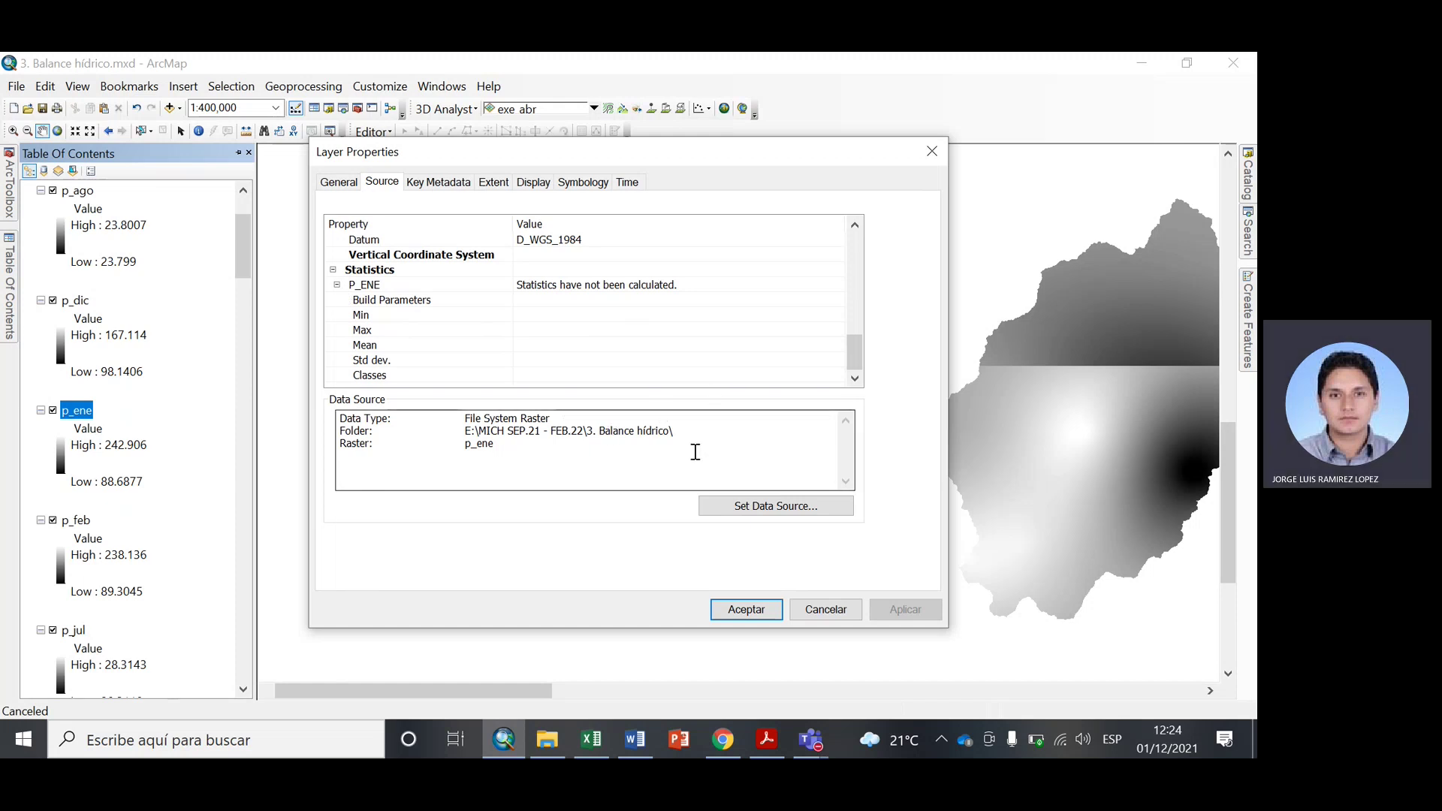
{"action": "left_click", "coordinate": [439, 182]}
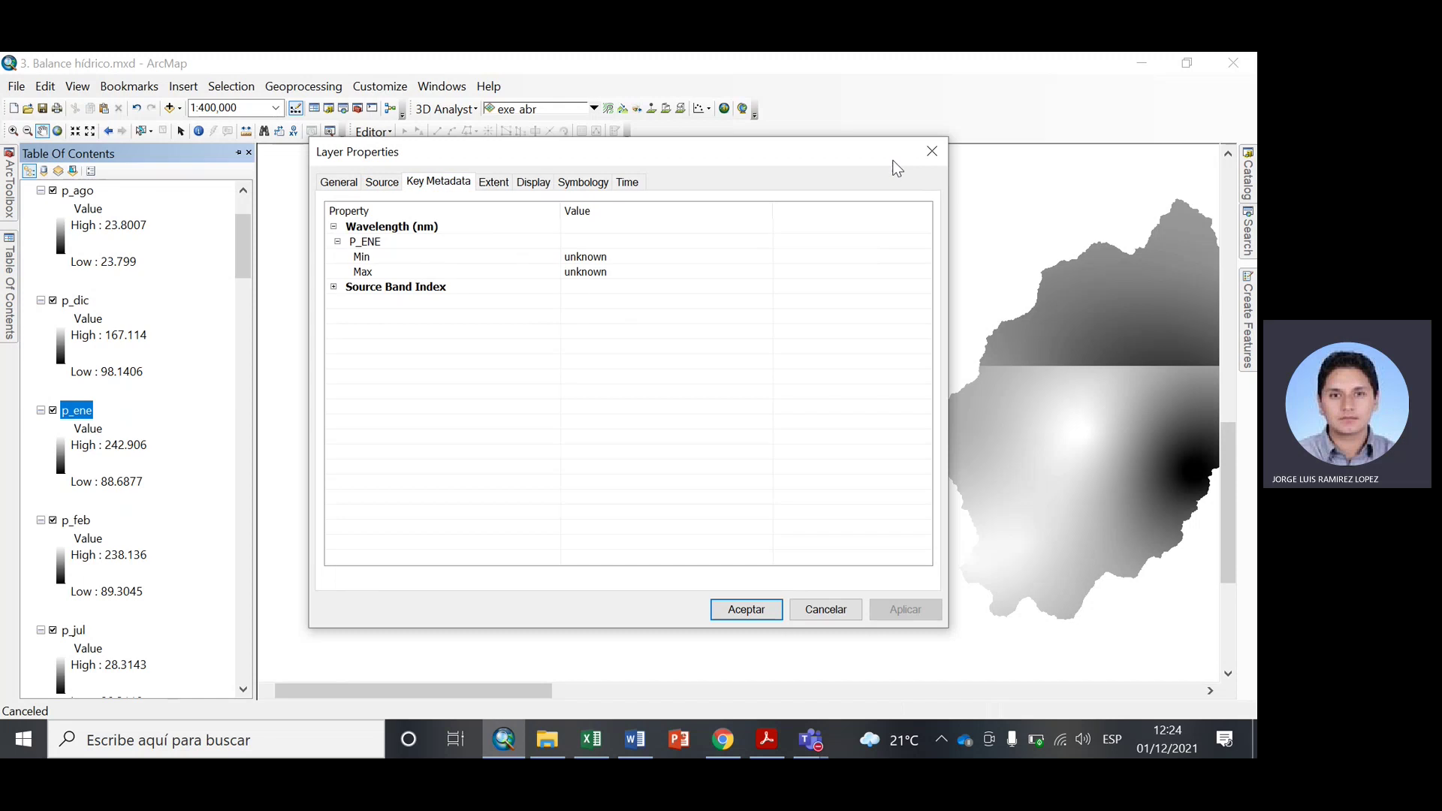
{"action": "left_click", "coordinate": [937, 154]}
Collapse the legends of the precipitation layers from p_ago through p_sep in the layer list.
{"action": "left_click_drag", "start_coordinate": [872, 354], "coordinate": [254, 263]}
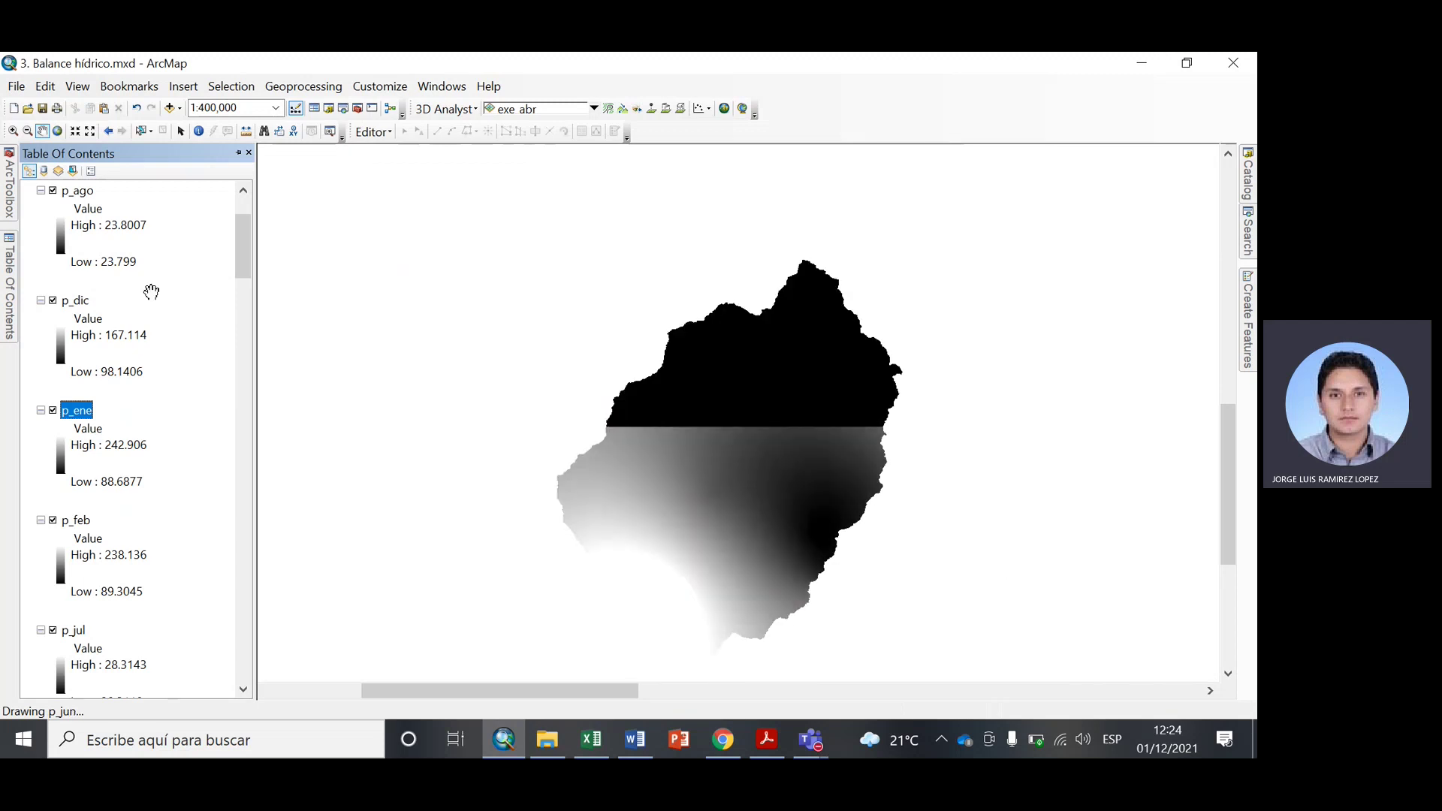
{"action": "left_click", "coordinate": [41, 411]}
{"action": "left_click", "coordinate": [41, 429]}
{"action": "left_click", "coordinate": [42, 448]}
{"action": "left_click", "coordinate": [42, 466]}
{"action": "left_click", "coordinate": [41, 484]}
{"action": "left_click", "coordinate": [41, 503]}
{"action": "left_click", "coordinate": [42, 560]}
{"action": "left_click", "coordinate": [41, 539]}
{"action": "left_click", "coordinate": [41, 557]}
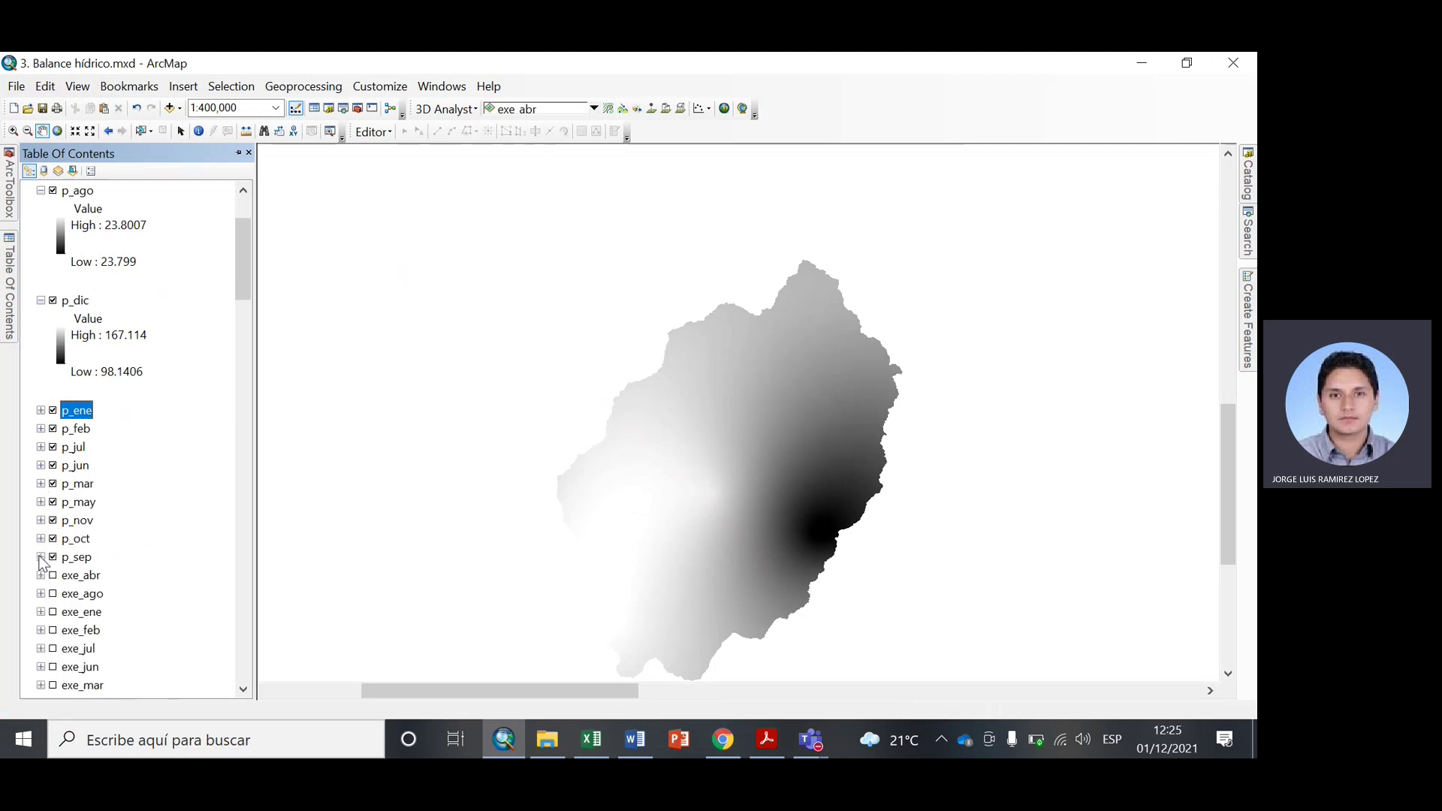
{"action": "left_click", "coordinate": [41, 301]}
{"action": "left_click", "coordinate": [42, 190]}
Check the key metadata and source statistics in the p_ago layer's properties, and close them.
{"action": "scroll", "coordinate": [45, 257], "scroll_direction": "up", "scroll_amount": 3}
{"action": "right_click", "coordinate": [72, 319]}
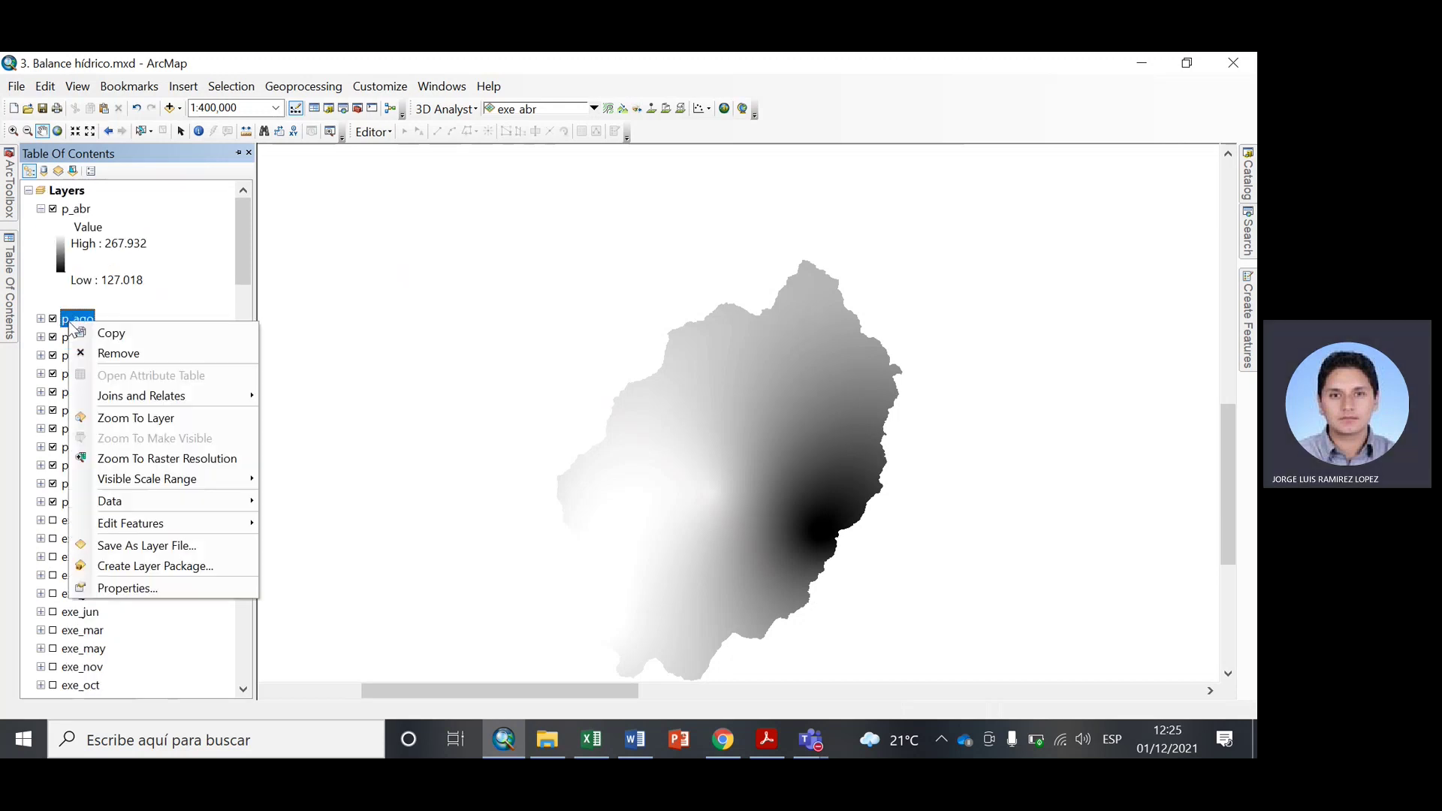
{"action": "left_click", "coordinate": [148, 588]}
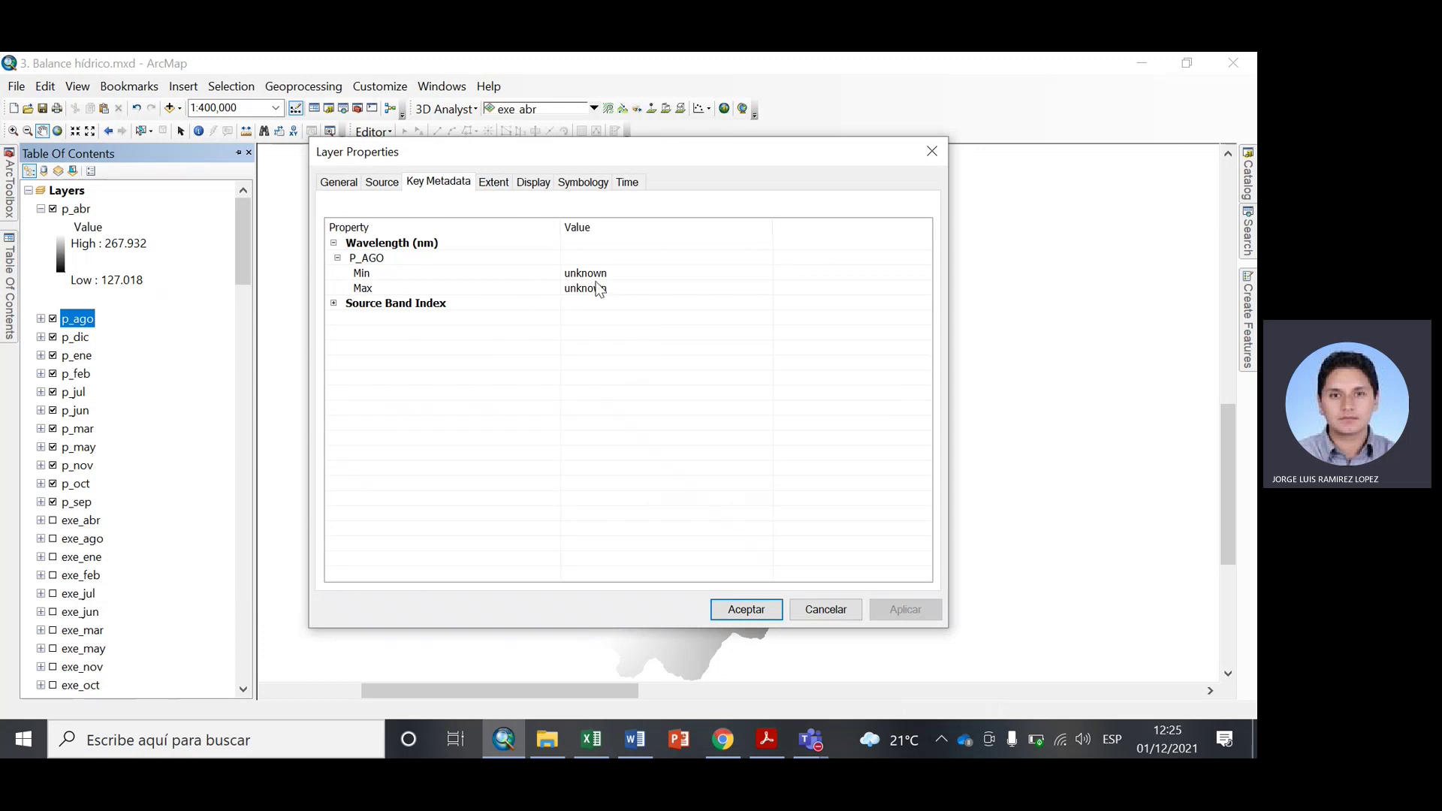
{"action": "left_click", "coordinate": [382, 183]}
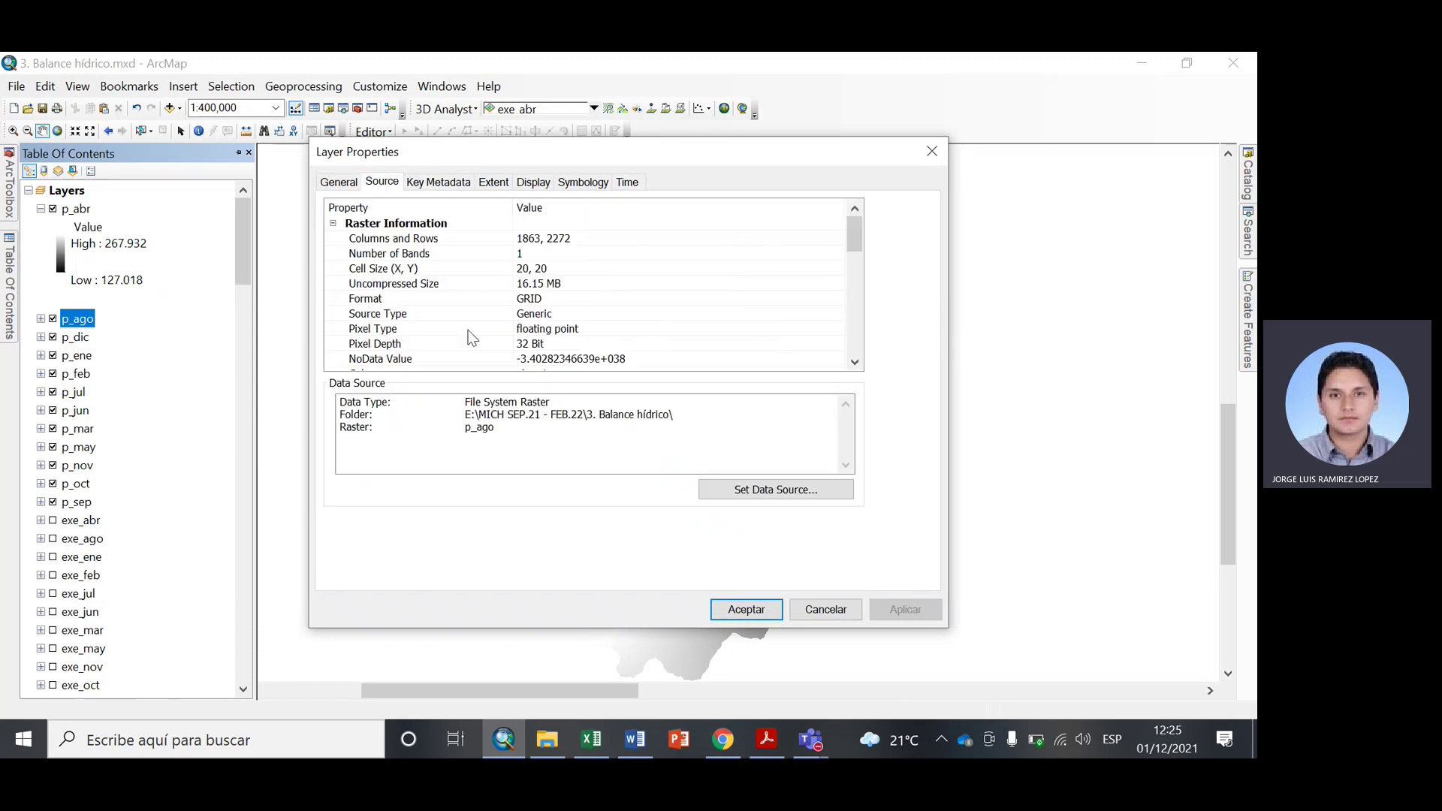
{"action": "scroll", "coordinate": [589, 338], "scroll_direction": "down", "scroll_amount": 2}
{"action": "scroll", "coordinate": [589, 338], "scroll_direction": "down", "scroll_amount": 8}
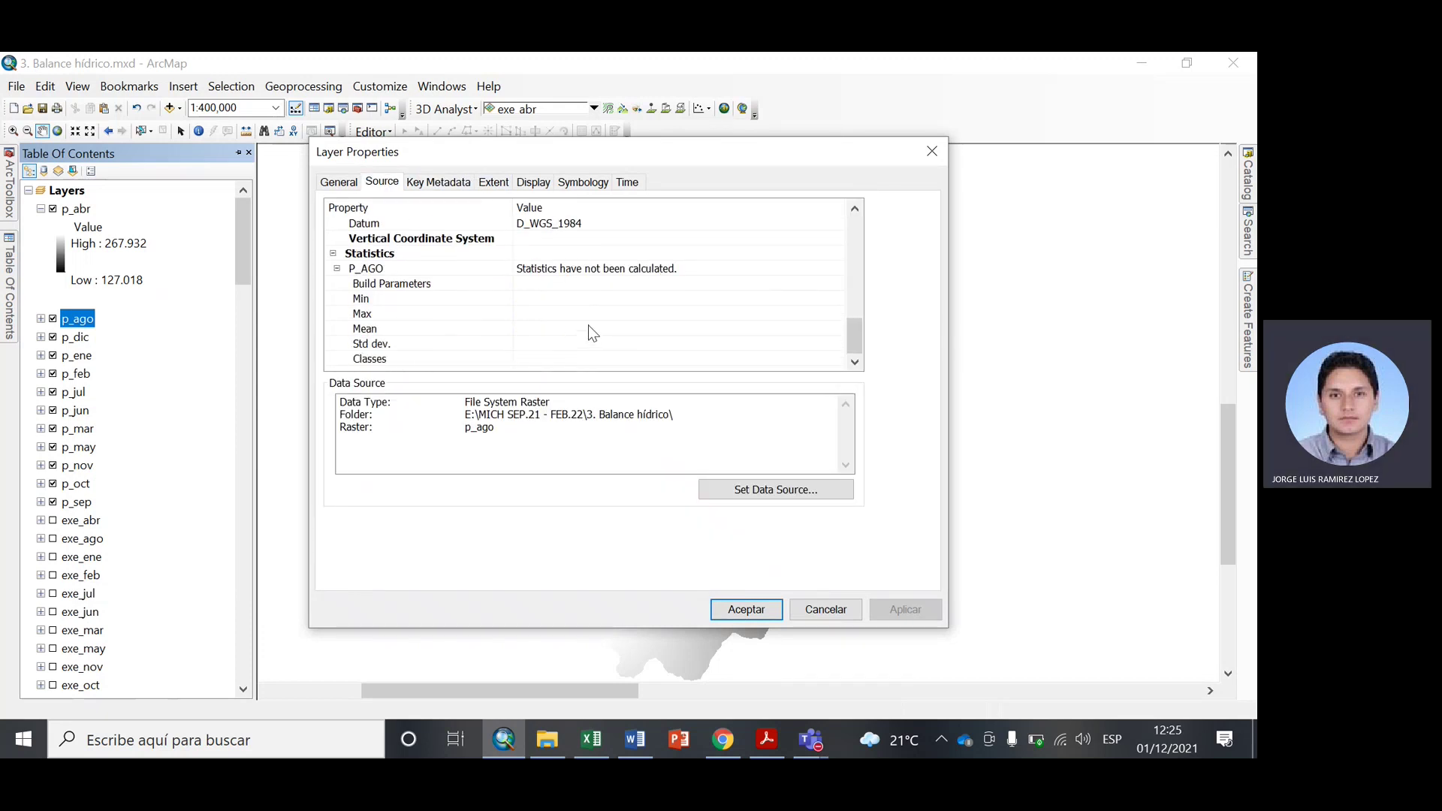
{"action": "left_click", "coordinate": [932, 151]}
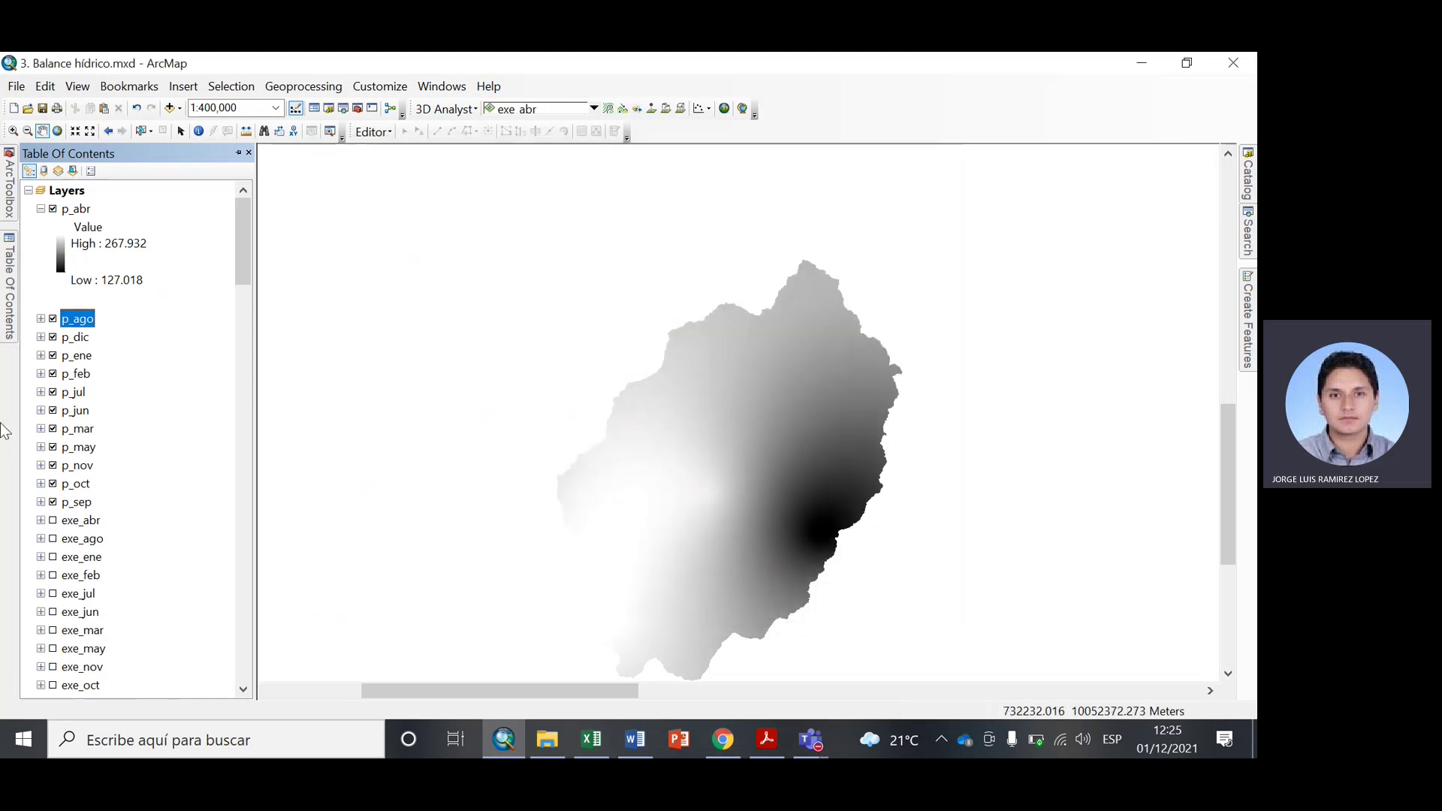
Collapse the p_abr legend and turn that layer on in the layer list.
{"action": "left_click", "coordinate": [40, 209]}
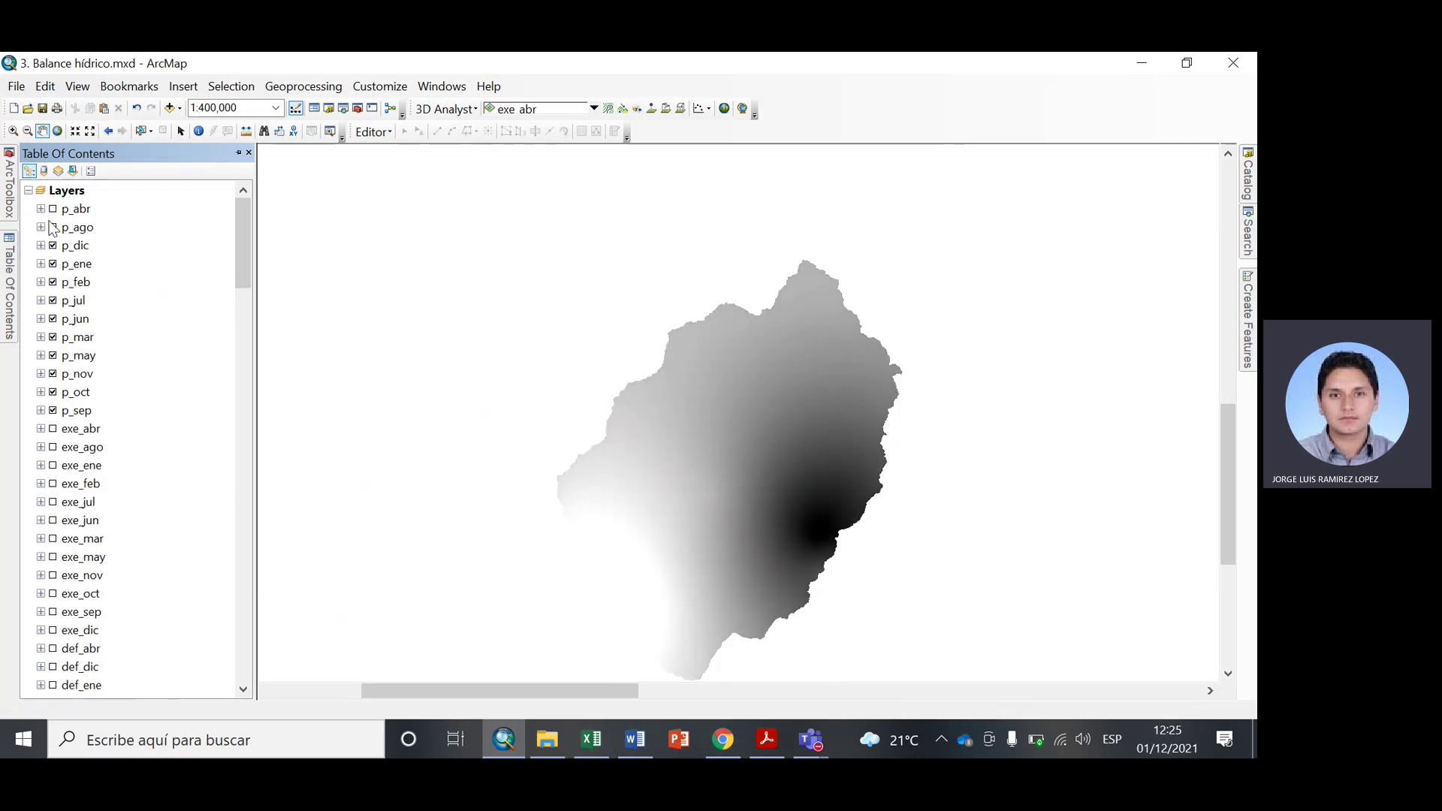
{"action": "left_click", "coordinate": [51, 214]}
{"action": "left_click", "coordinate": [82, 211]}
Inspect the source statistics, extent and symbology in the p_abr layer's properties, and close them.
{"action": "right_click", "coordinate": [83, 211]}
{"action": "left_click", "coordinate": [157, 479]}
{"action": "scroll", "coordinate": [490, 280], "scroll_direction": "down", "scroll_amount": 10}
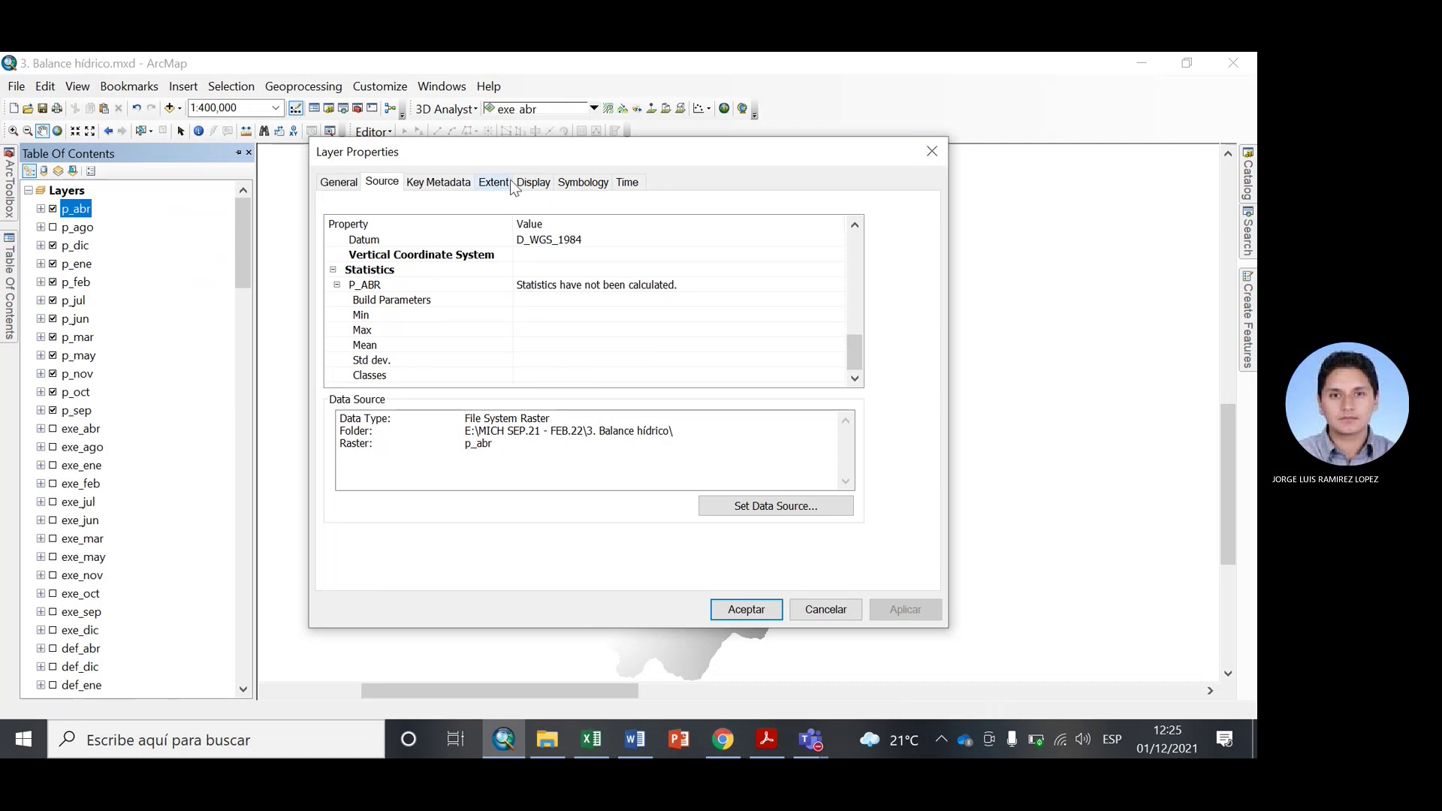
{"action": "left_click", "coordinate": [493, 182]}
{"action": "left_click", "coordinate": [565, 184]}
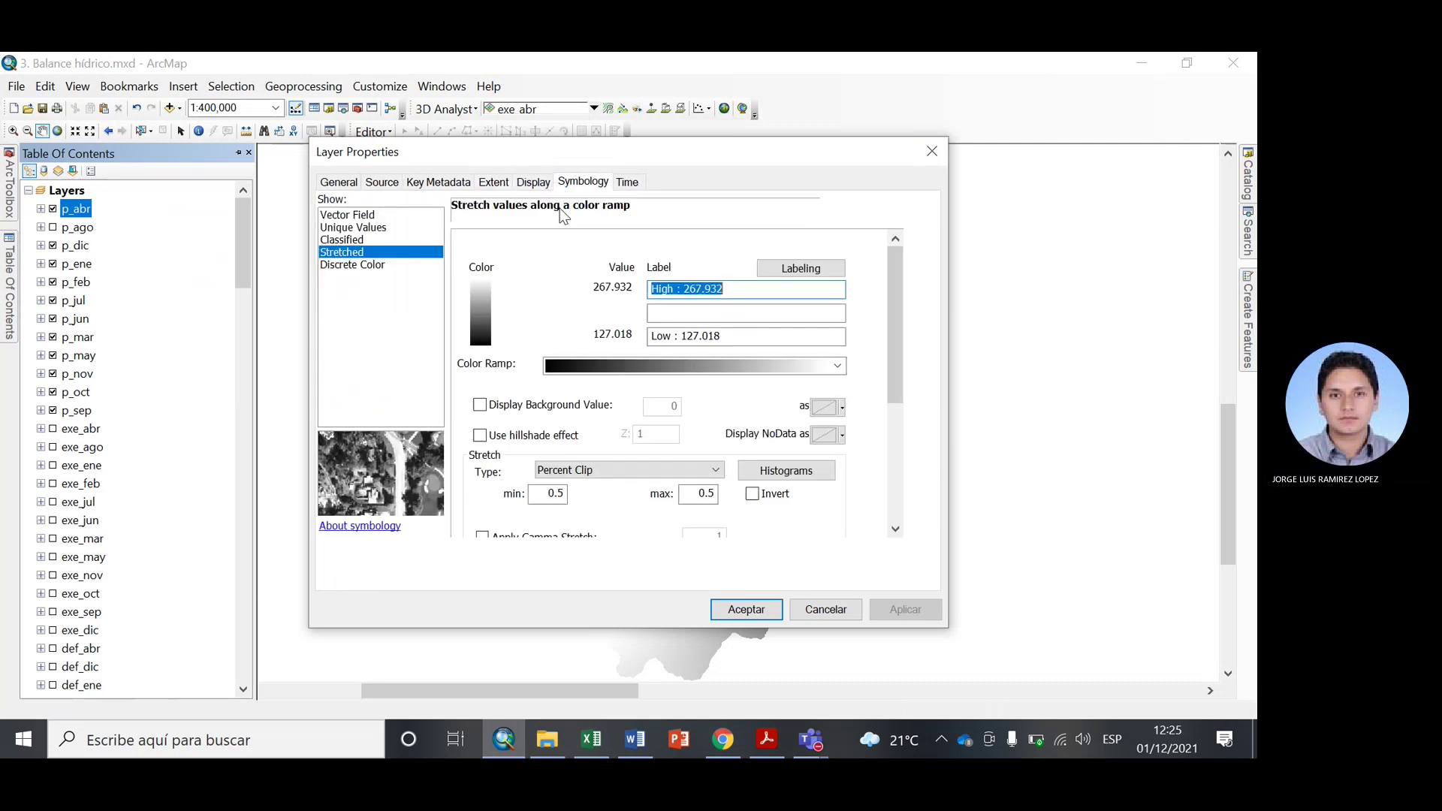
{"action": "left_click", "coordinate": [933, 155]}
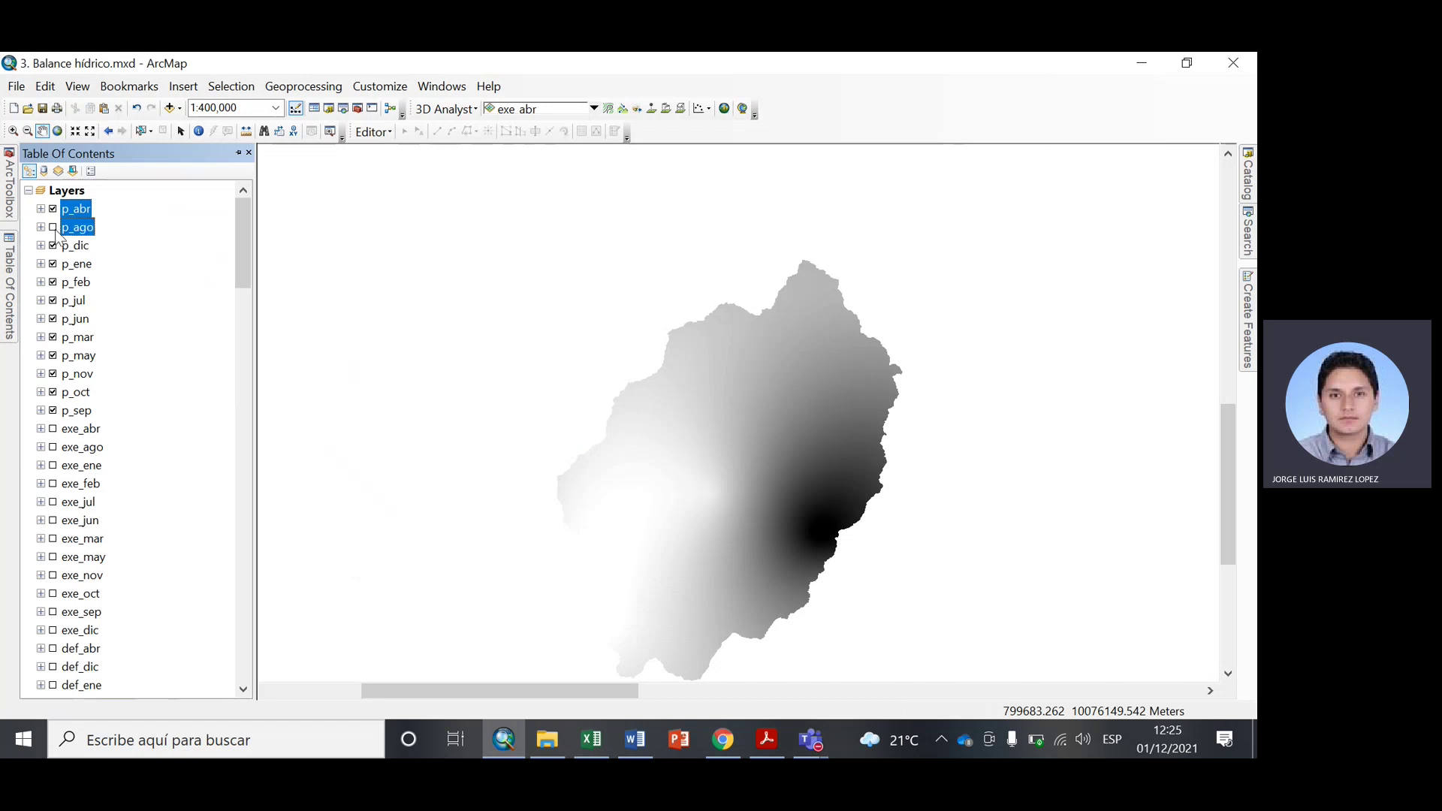
Open the Zonal Statistics tool from the Zonal toolset of the Spatial Analyst tools.
{"action": "scroll", "coordinate": [45, 293], "scroll_direction": "down", "scroll_amount": 2}
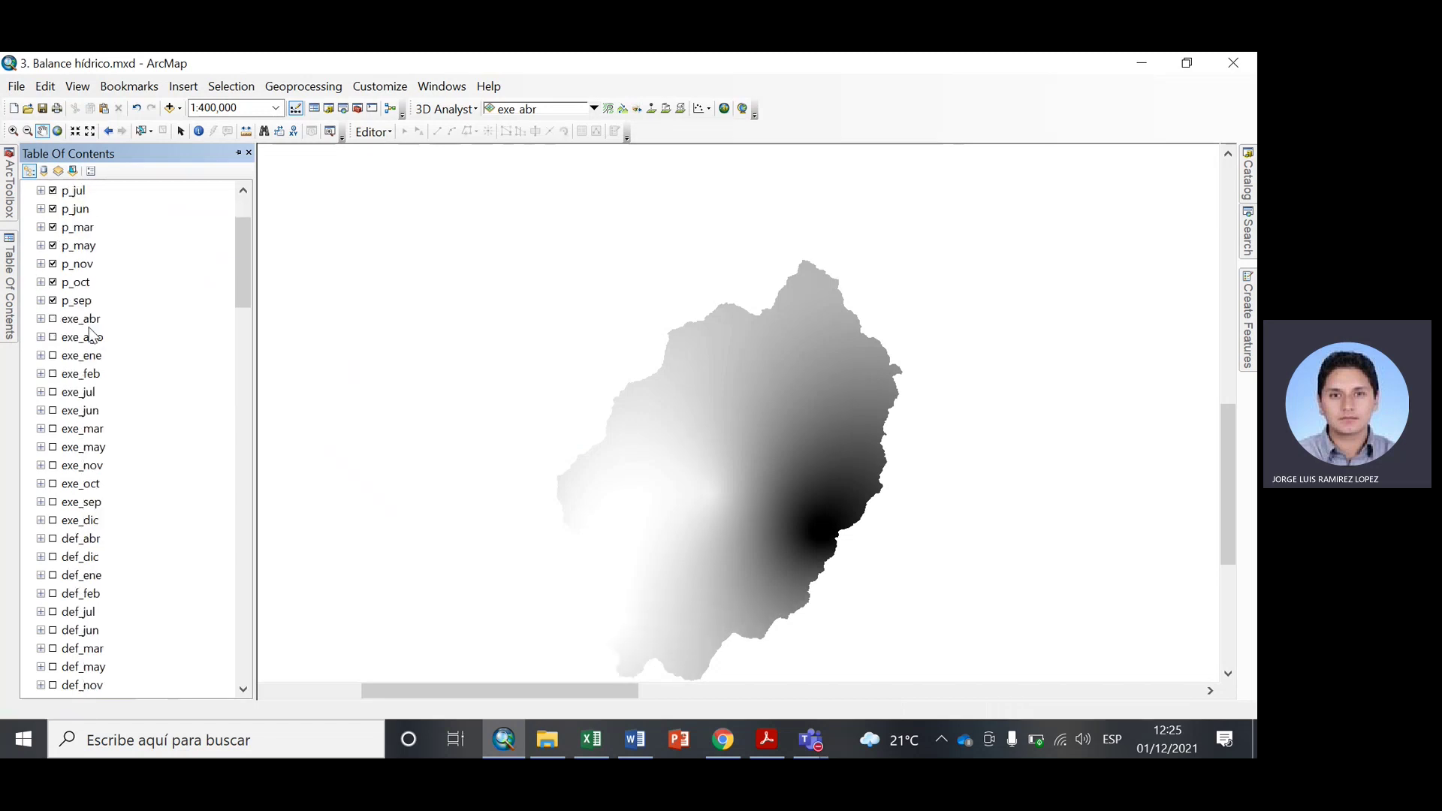
{"action": "scroll", "coordinate": [37, 301], "scroll_direction": "up", "scroll_amount": 2}
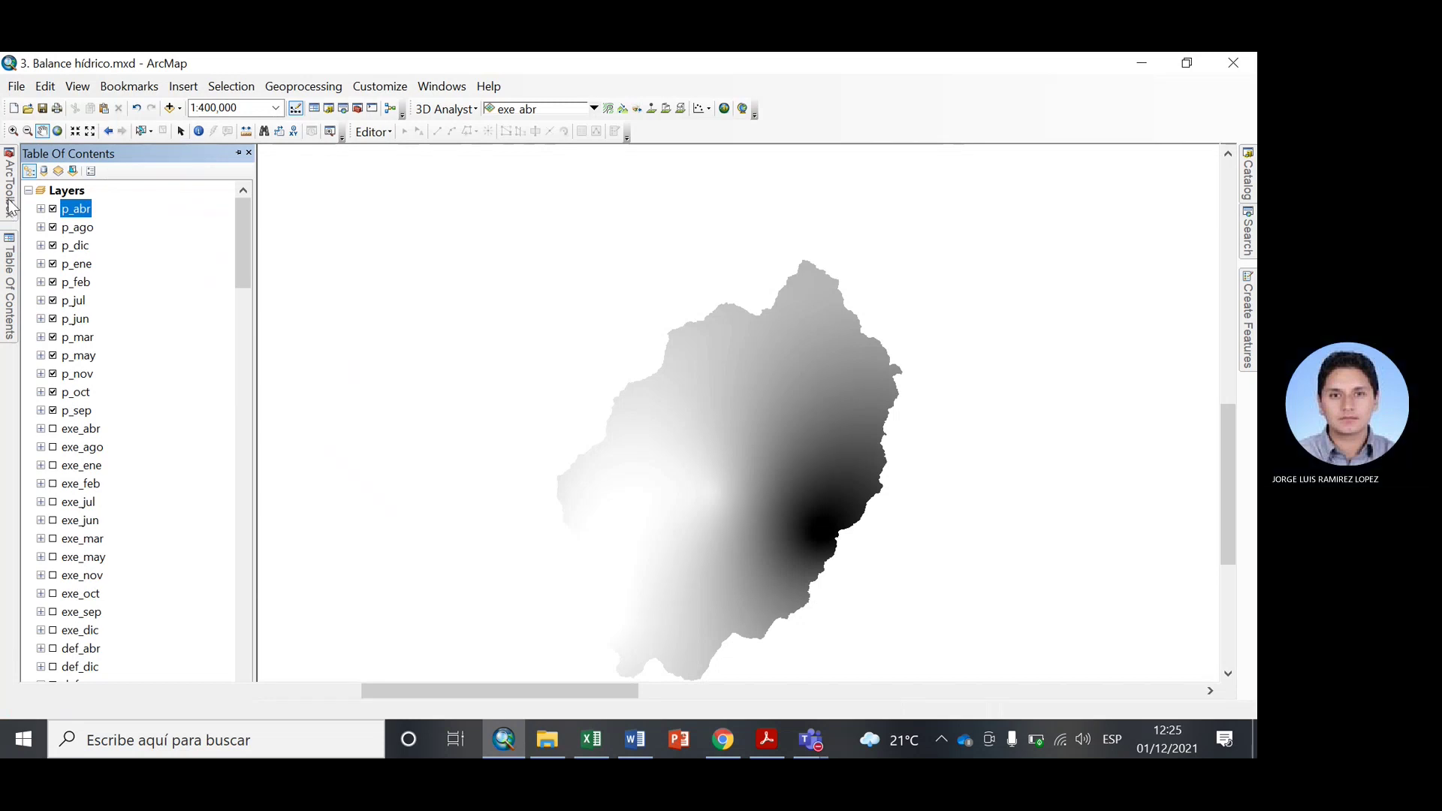
{"action": "left_click", "coordinate": [9, 197]}
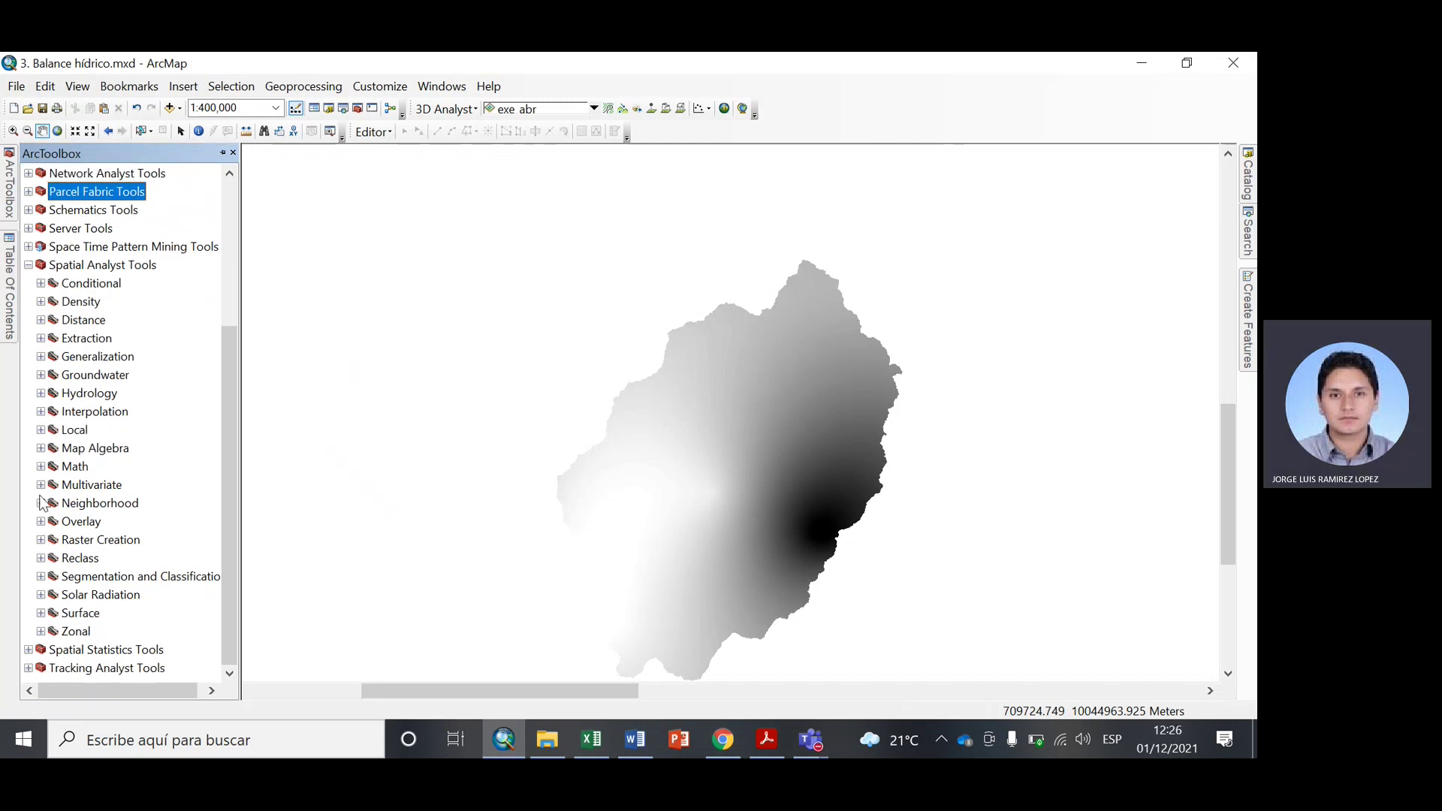
{"action": "left_click", "coordinate": [42, 632]}
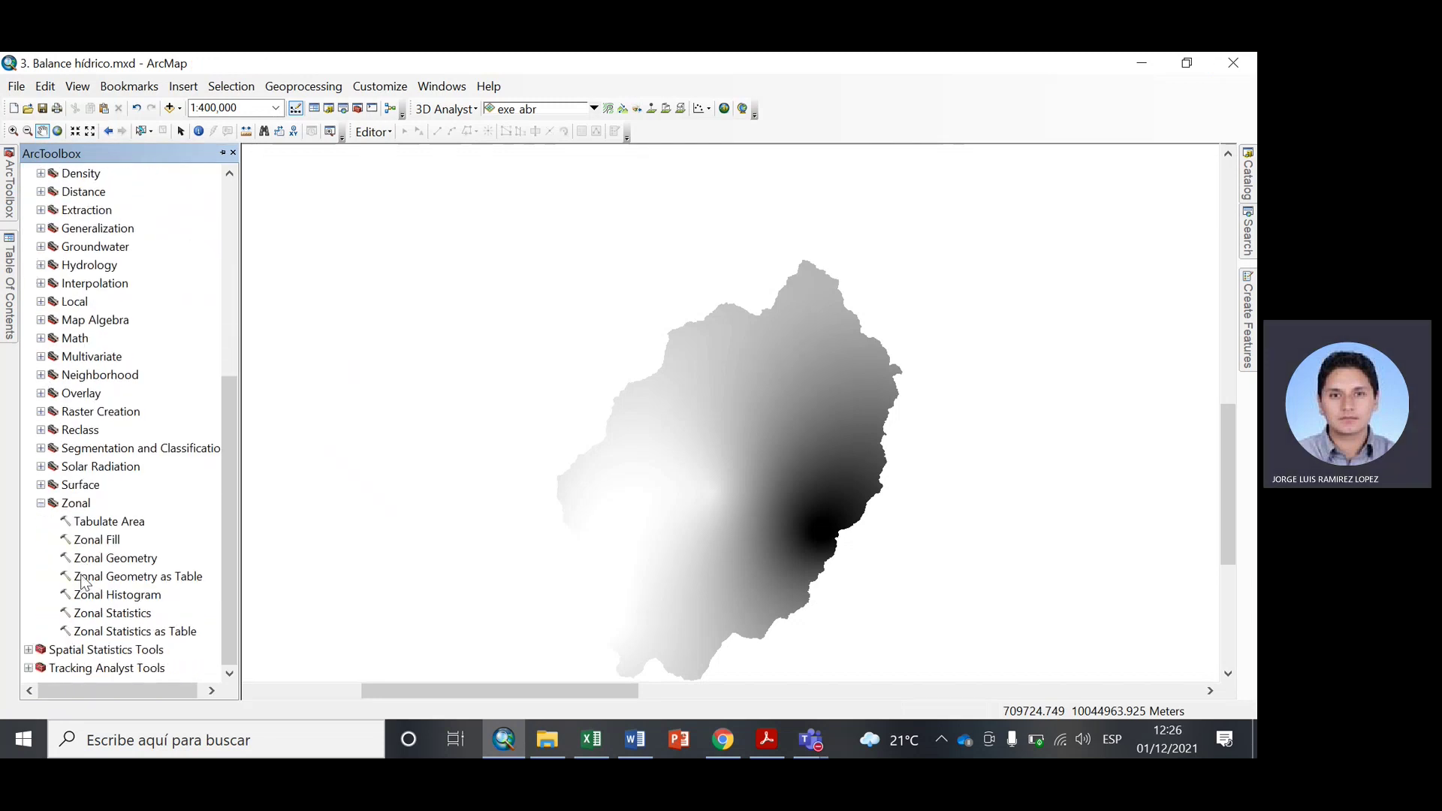
{"action": "double_click", "coordinate": [113, 613]}
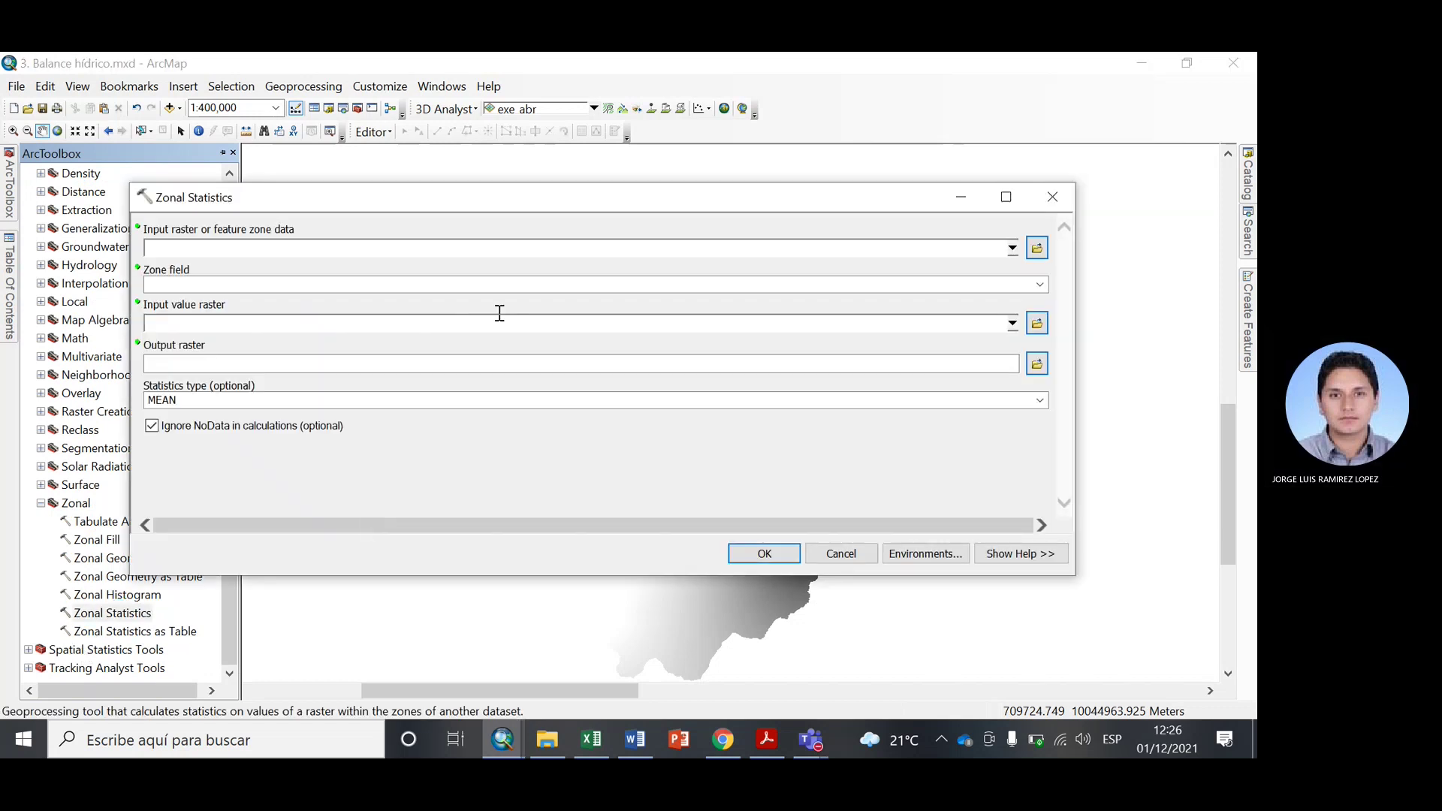
Set the input zone data of Zonal Statistics to the límite cuenca layer.
{"action": "left_click", "coordinate": [1012, 248]}
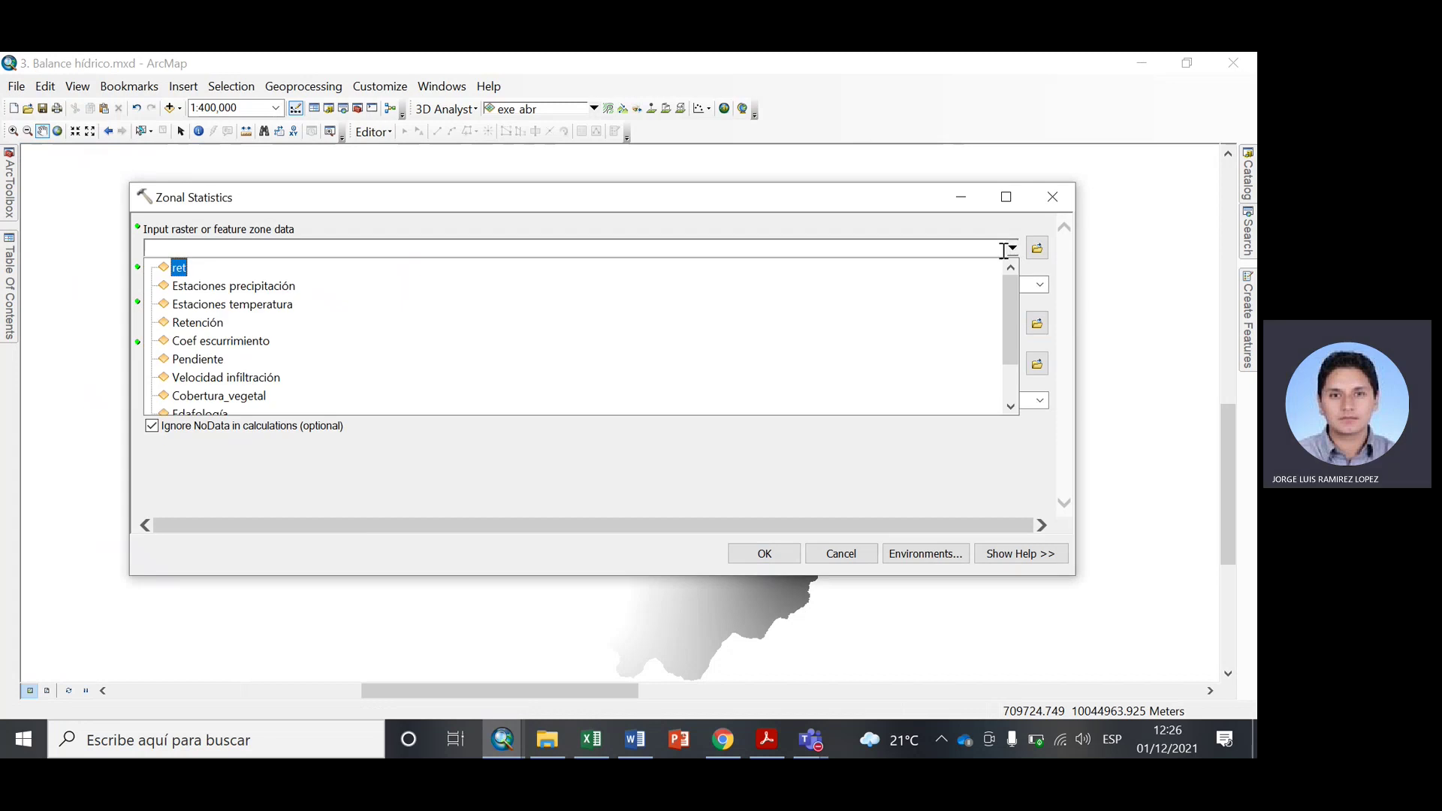
{"action": "scroll", "coordinate": [245, 353], "scroll_direction": "down", "scroll_amount": 1}
{"action": "scroll", "coordinate": [246, 354], "scroll_direction": "up", "scroll_amount": 1}
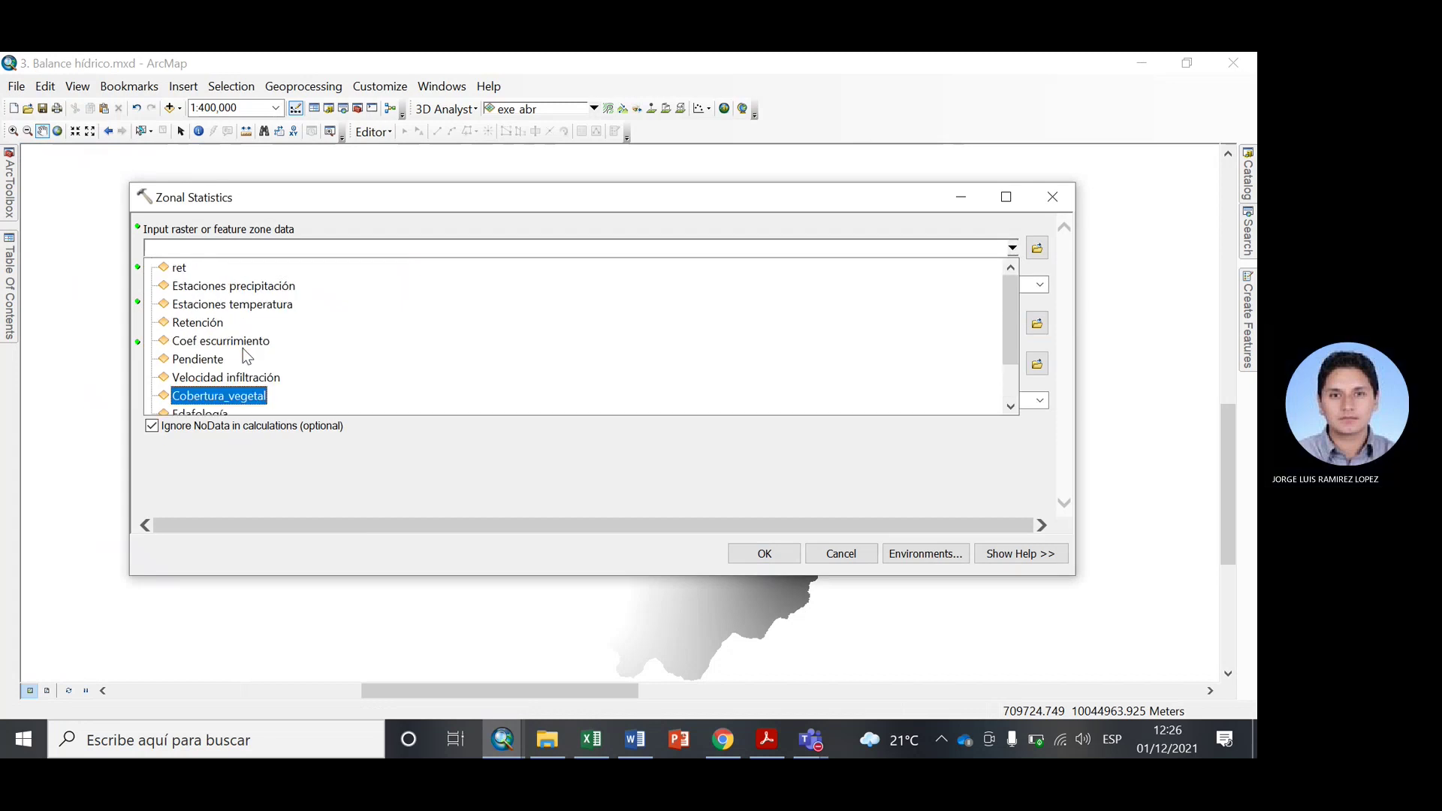
{"action": "scroll", "coordinate": [303, 334], "scroll_direction": "down", "scroll_amount": 1}
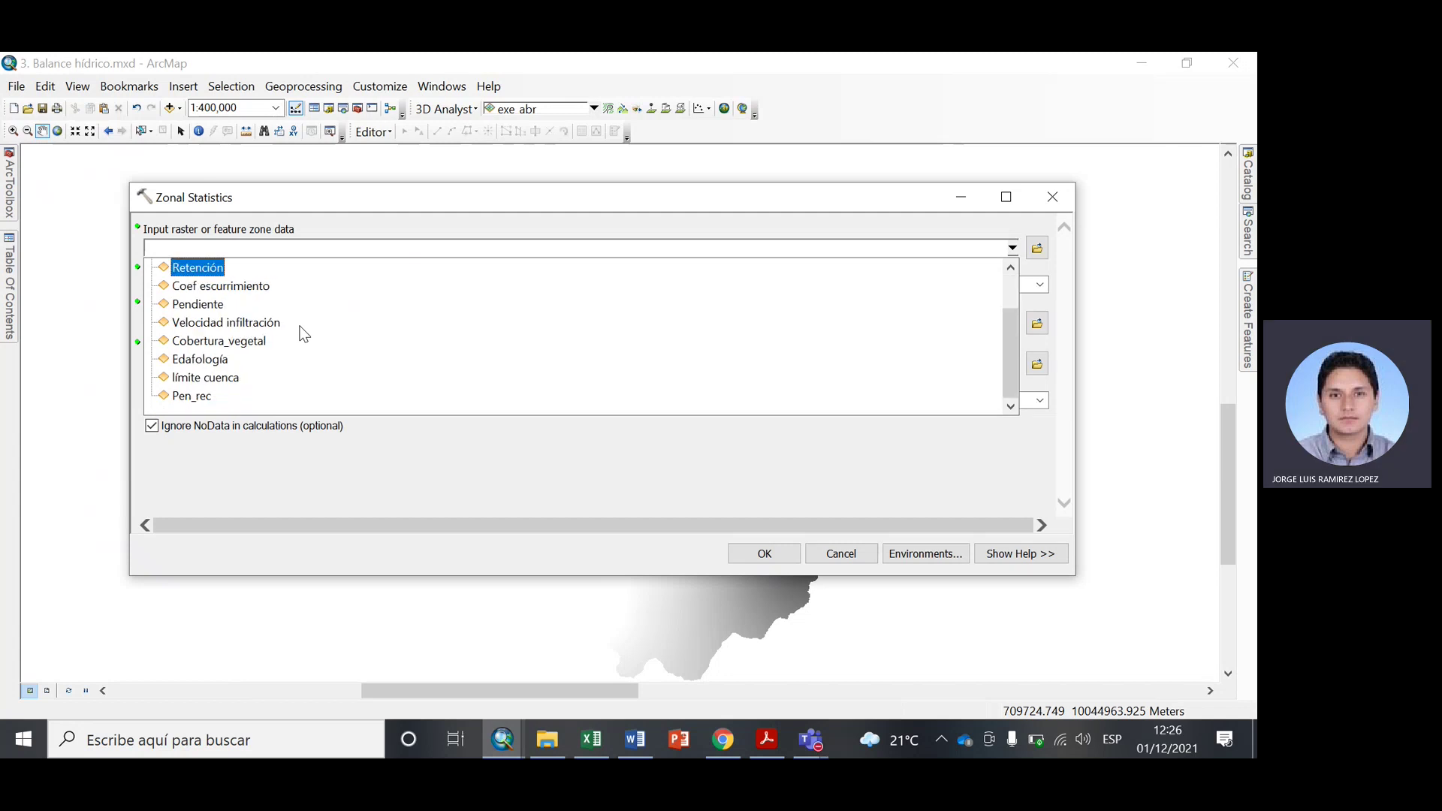
{"action": "scroll", "coordinate": [303, 334], "scroll_direction": "up", "scroll_amount": 1}
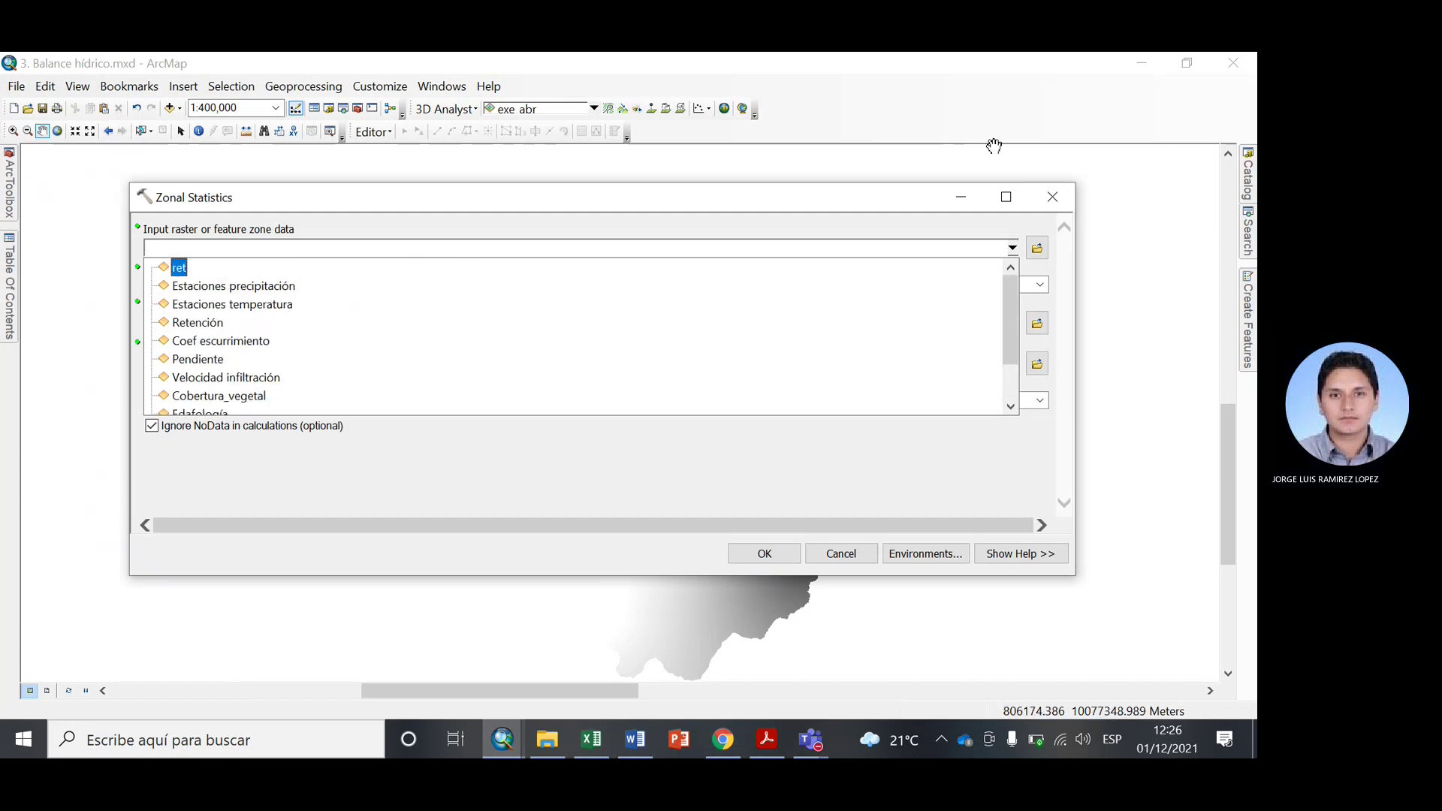
{"action": "left_click", "coordinate": [428, 248]}
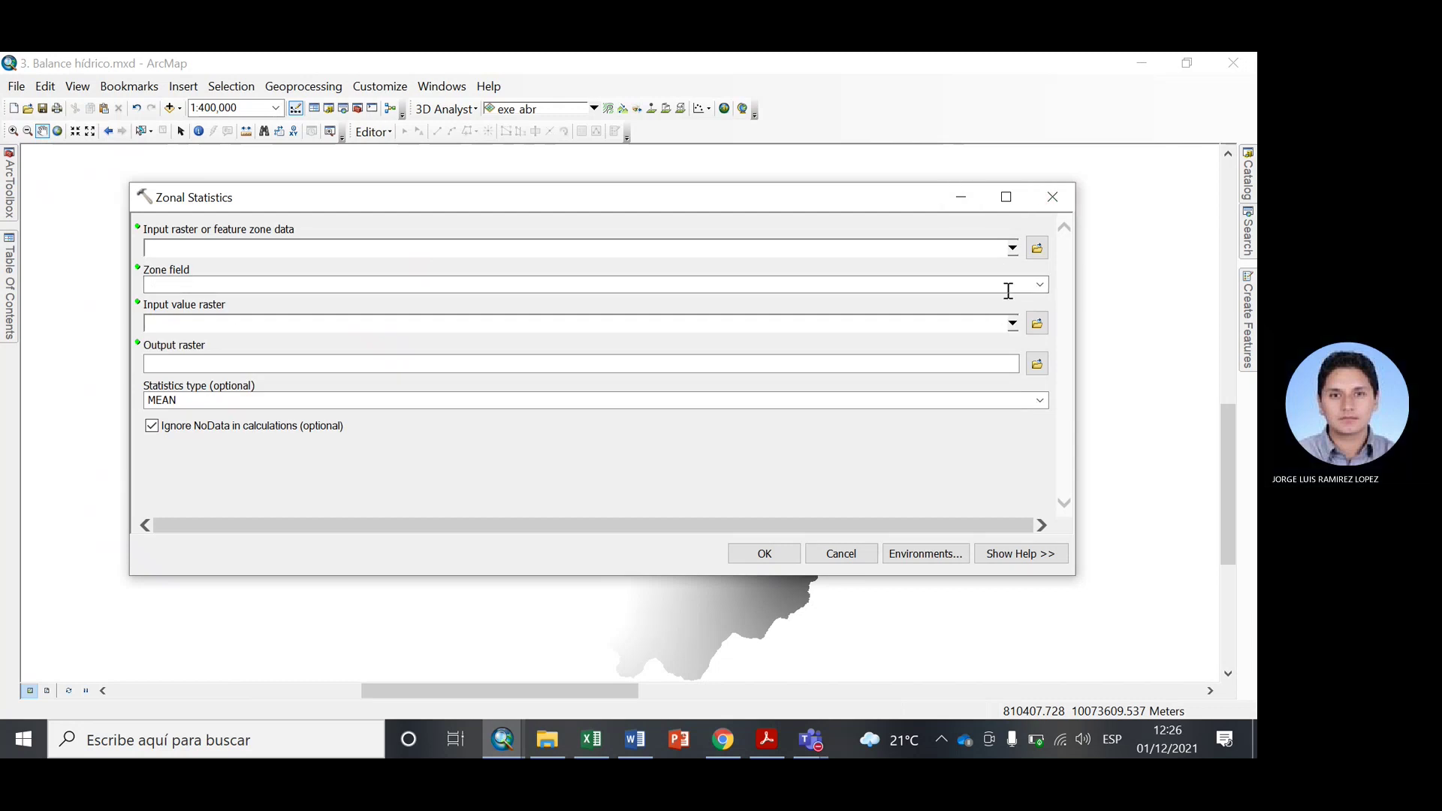
{"action": "left_click", "coordinate": [1013, 248]}
{"action": "scroll", "coordinate": [203, 303], "scroll_direction": "down", "scroll_amount": 1}
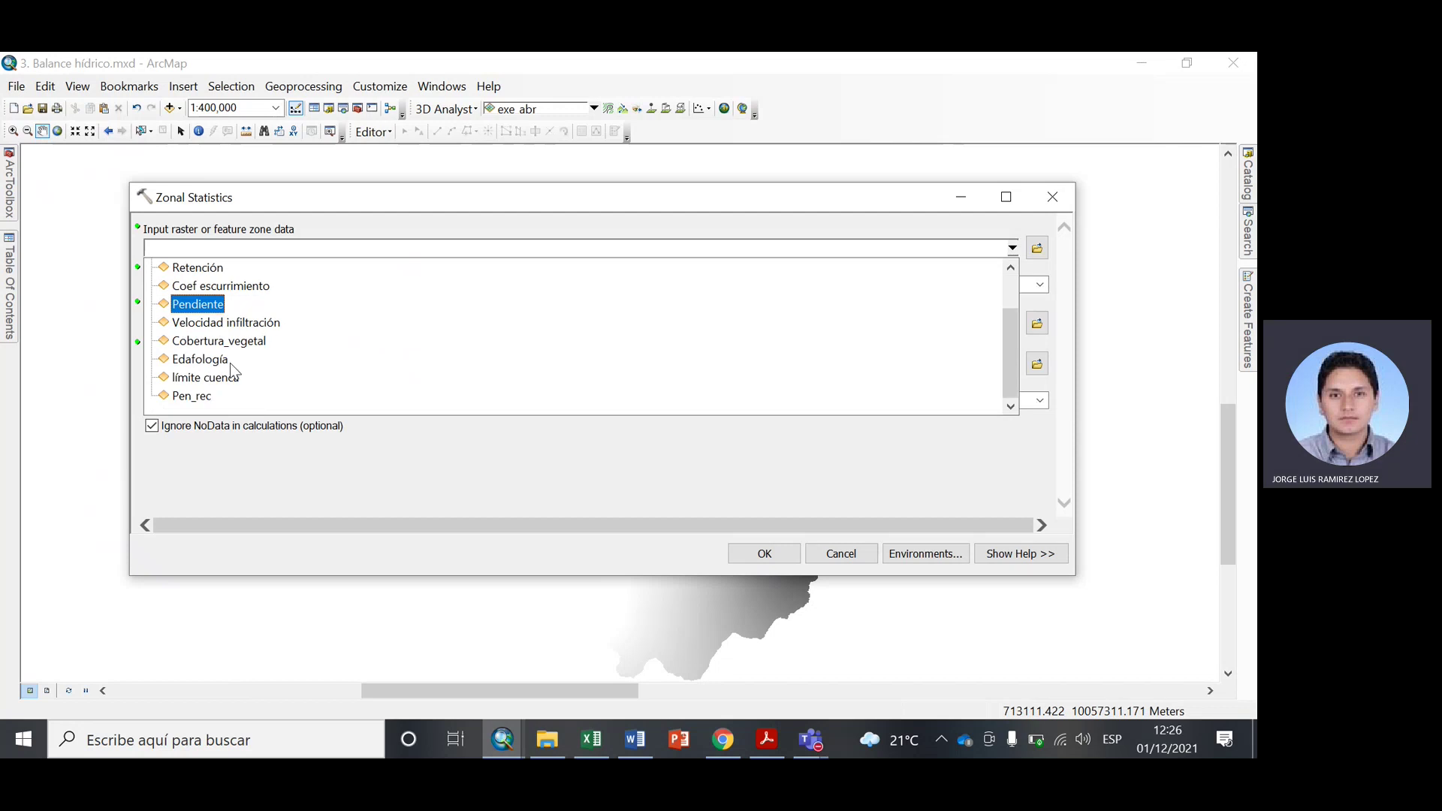
{"action": "left_click", "coordinate": [224, 389]}
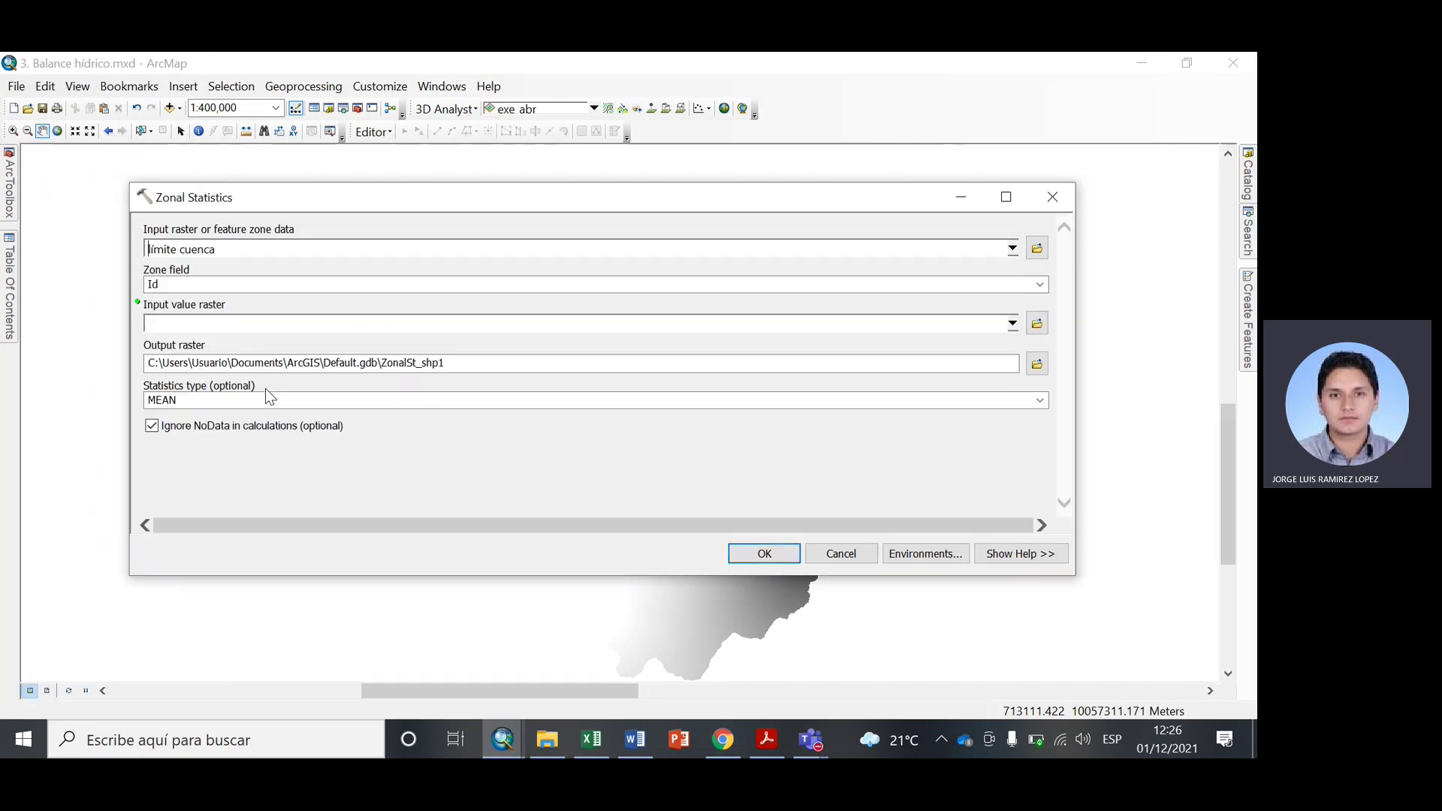
Run Zonal Statistics with p_ene as the value raster and MEAN as the statistics type, and dismiss the completion dialog.
{"action": "left_click", "coordinate": [1013, 323]}
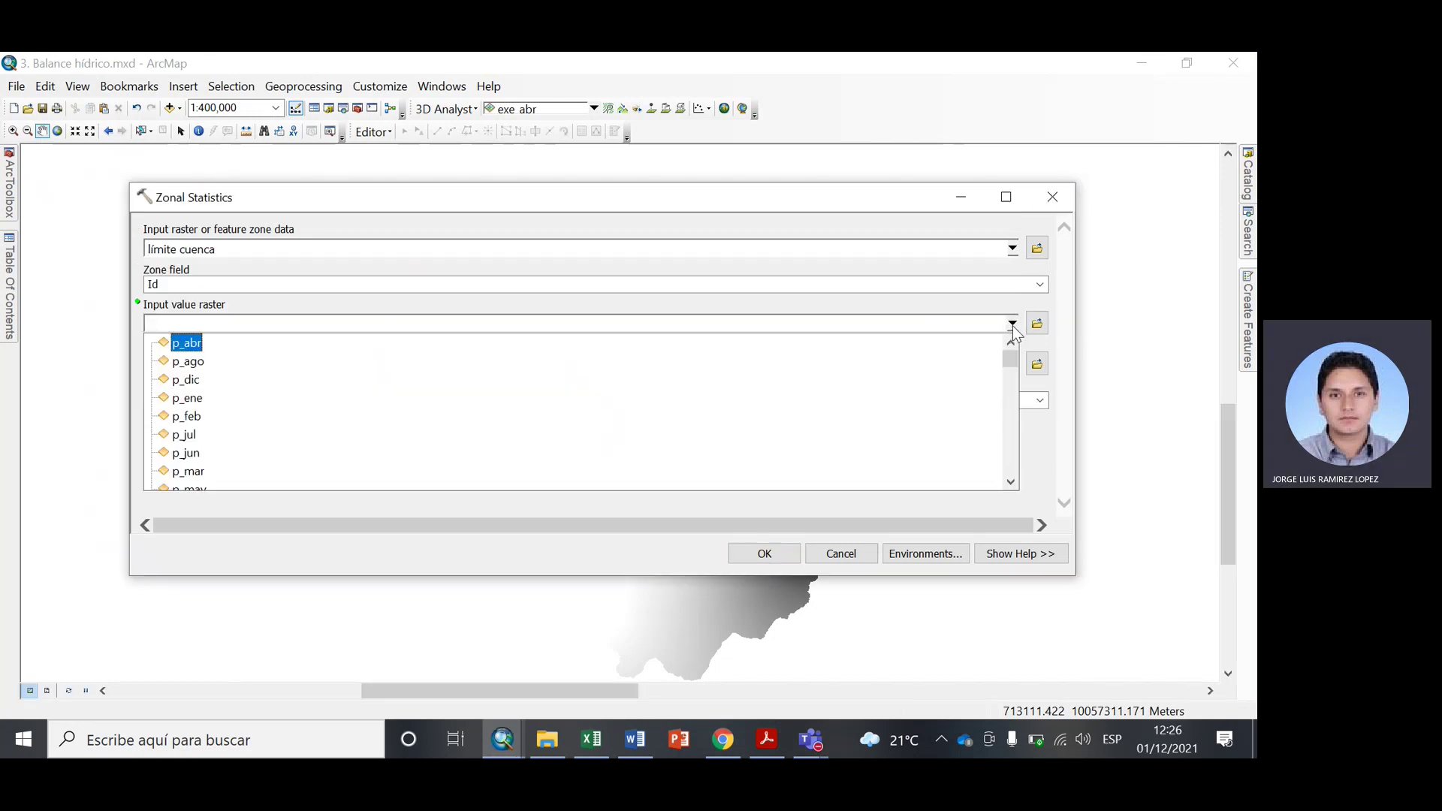
{"action": "scroll", "coordinate": [526, 406], "scroll_direction": "down", "scroll_amount": 8}
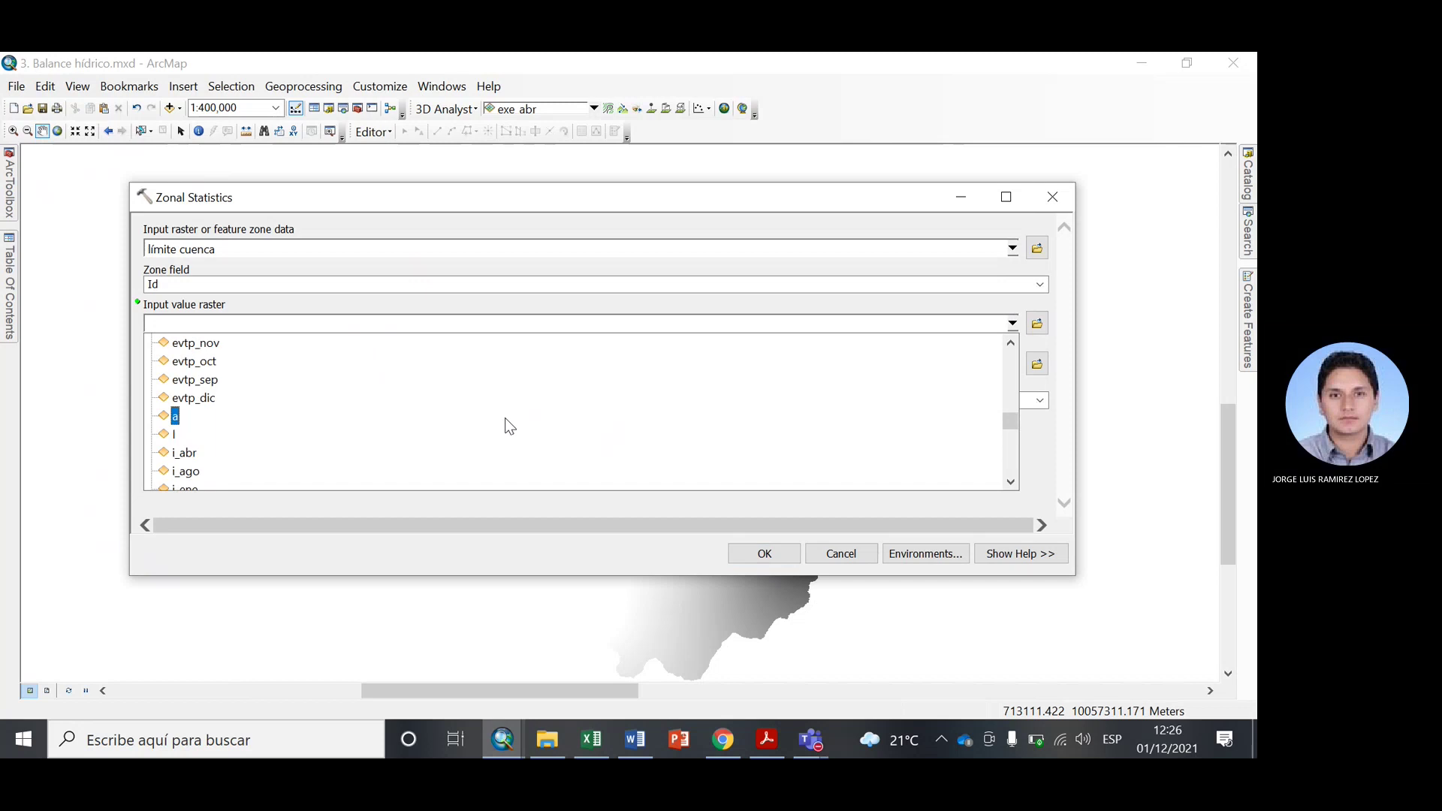
{"action": "scroll", "coordinate": [511, 420], "scroll_direction": "up", "scroll_amount": 8}
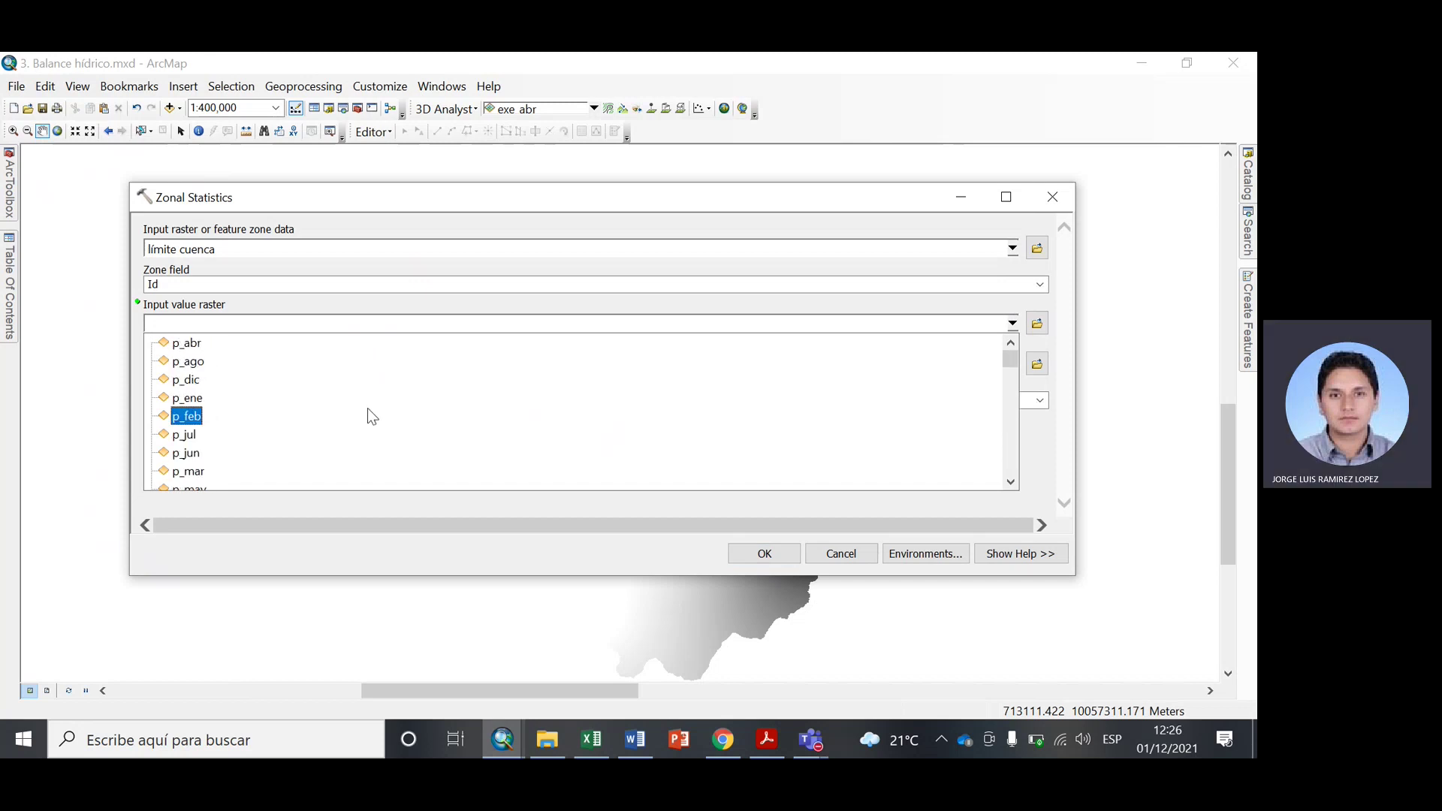
{"action": "left_click", "coordinate": [194, 398]}
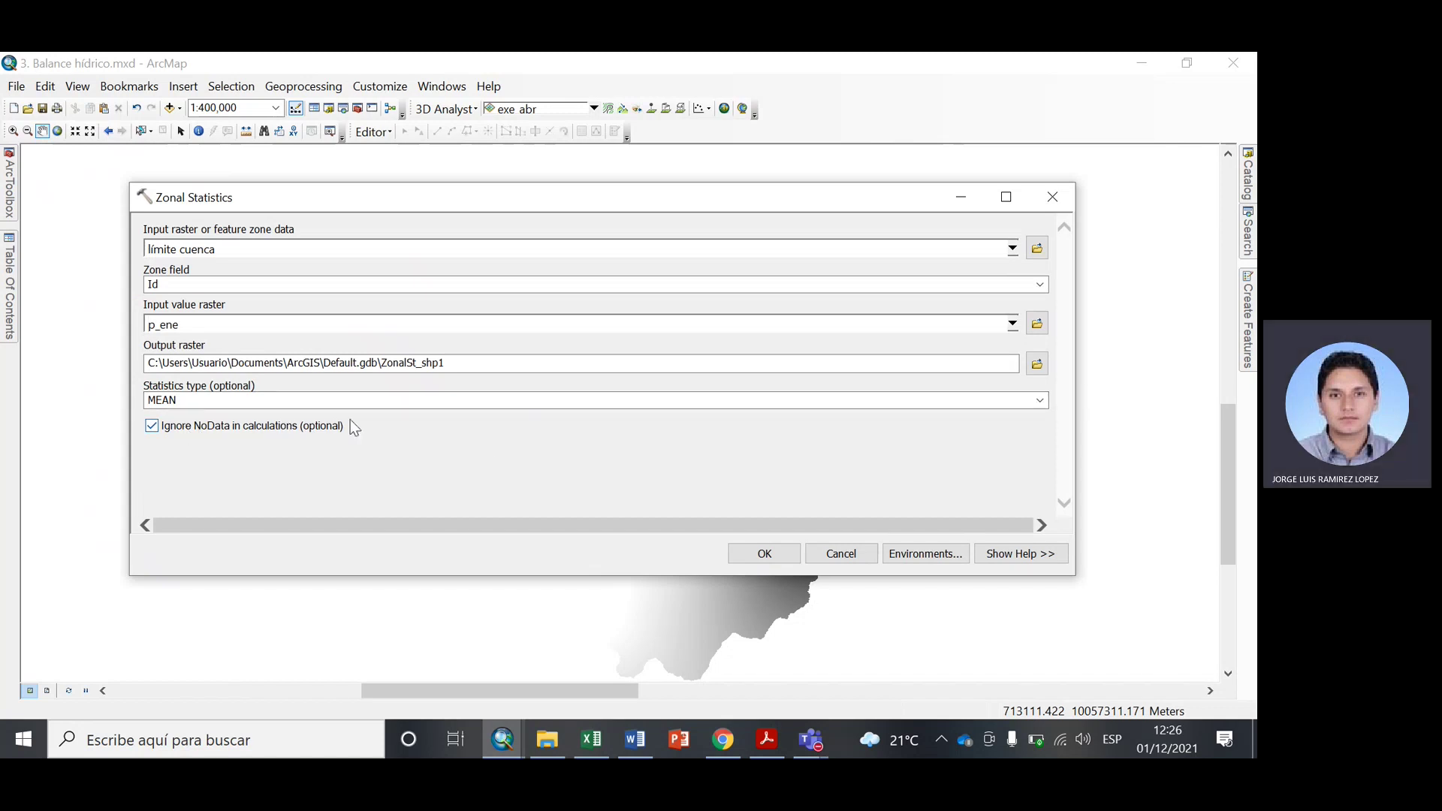
{"action": "left_click", "coordinate": [761, 557]}
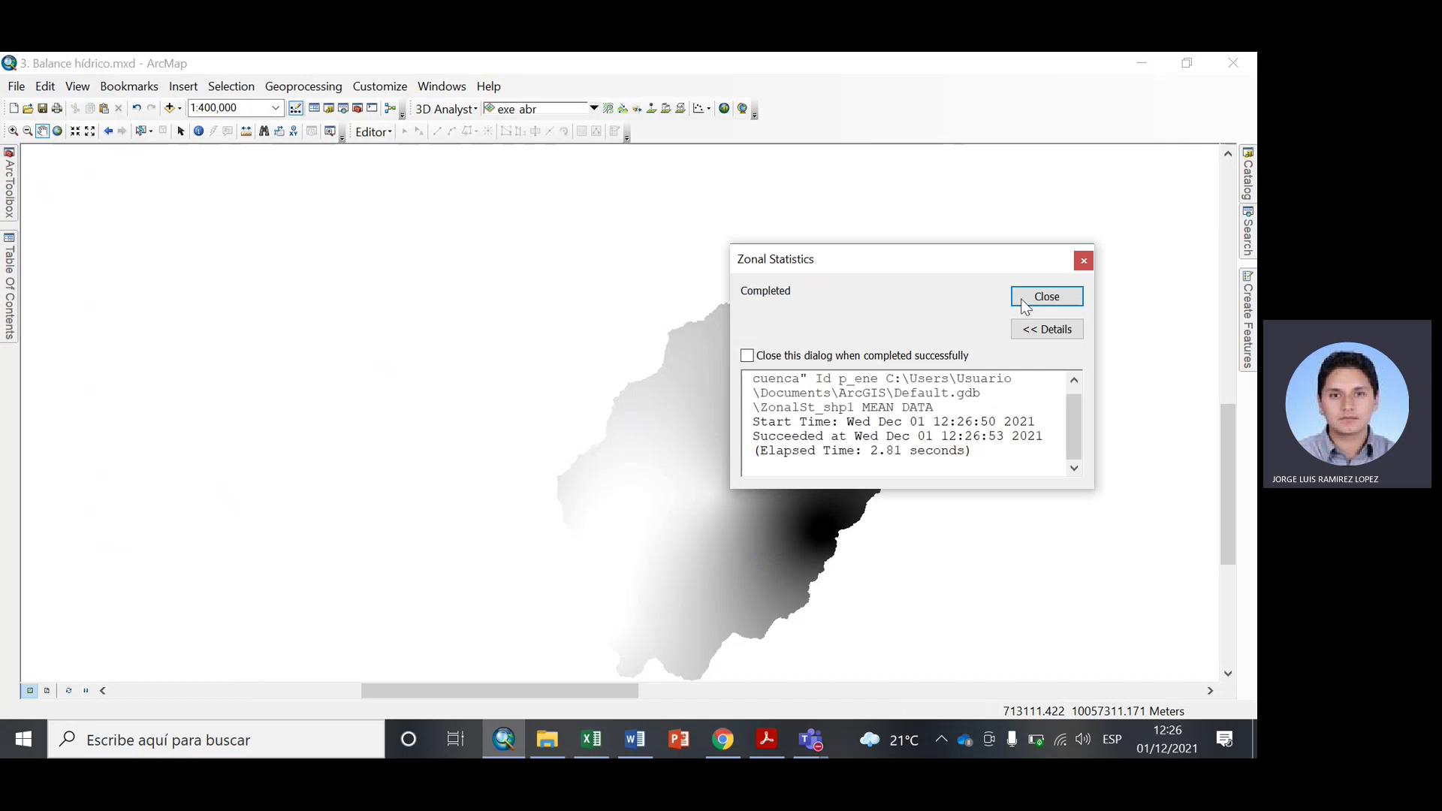
{"action": "left_click", "coordinate": [1023, 299]}
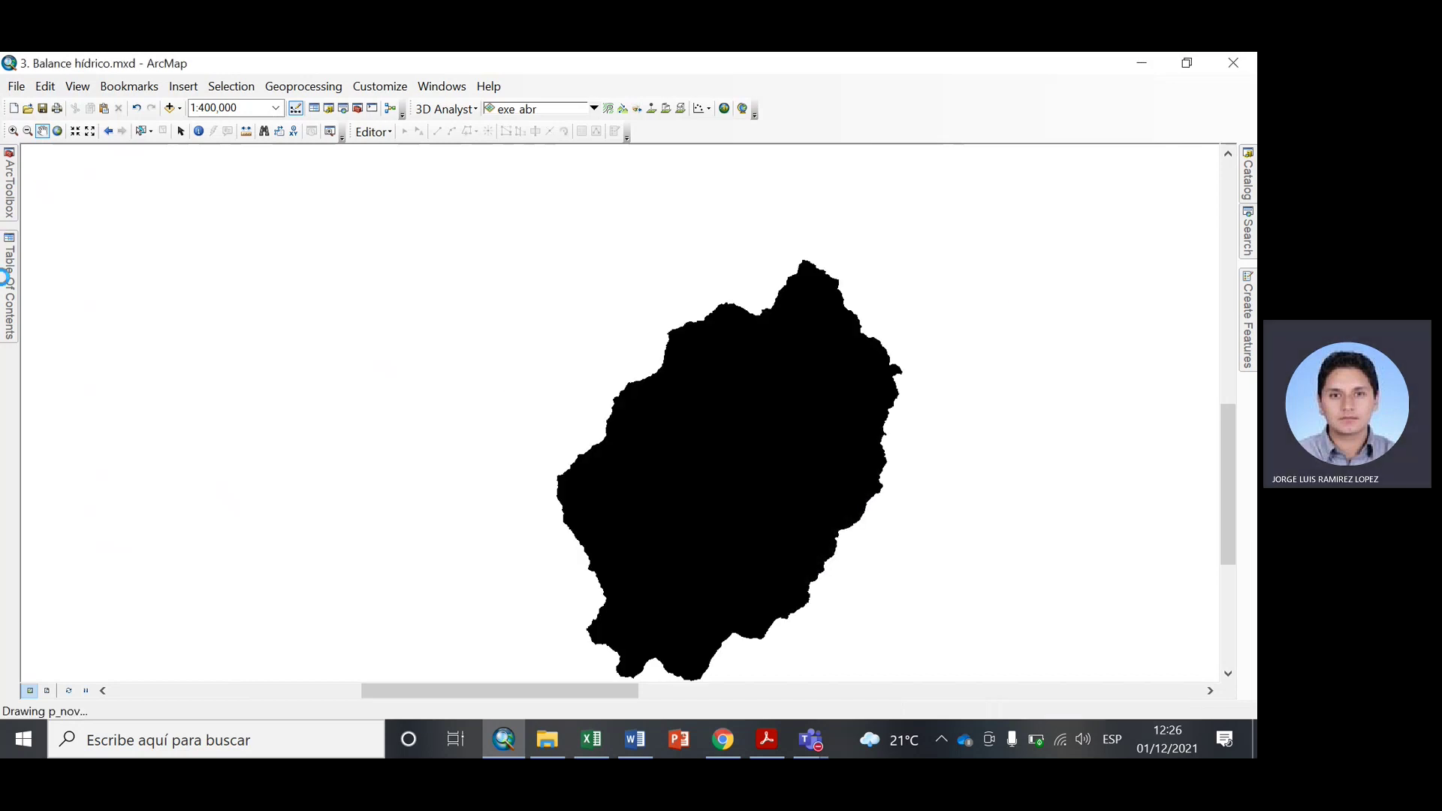
Remove the ZonalSt_shp1 result layer from the map.
{"action": "mouse_move", "coordinate": [8, 282]}
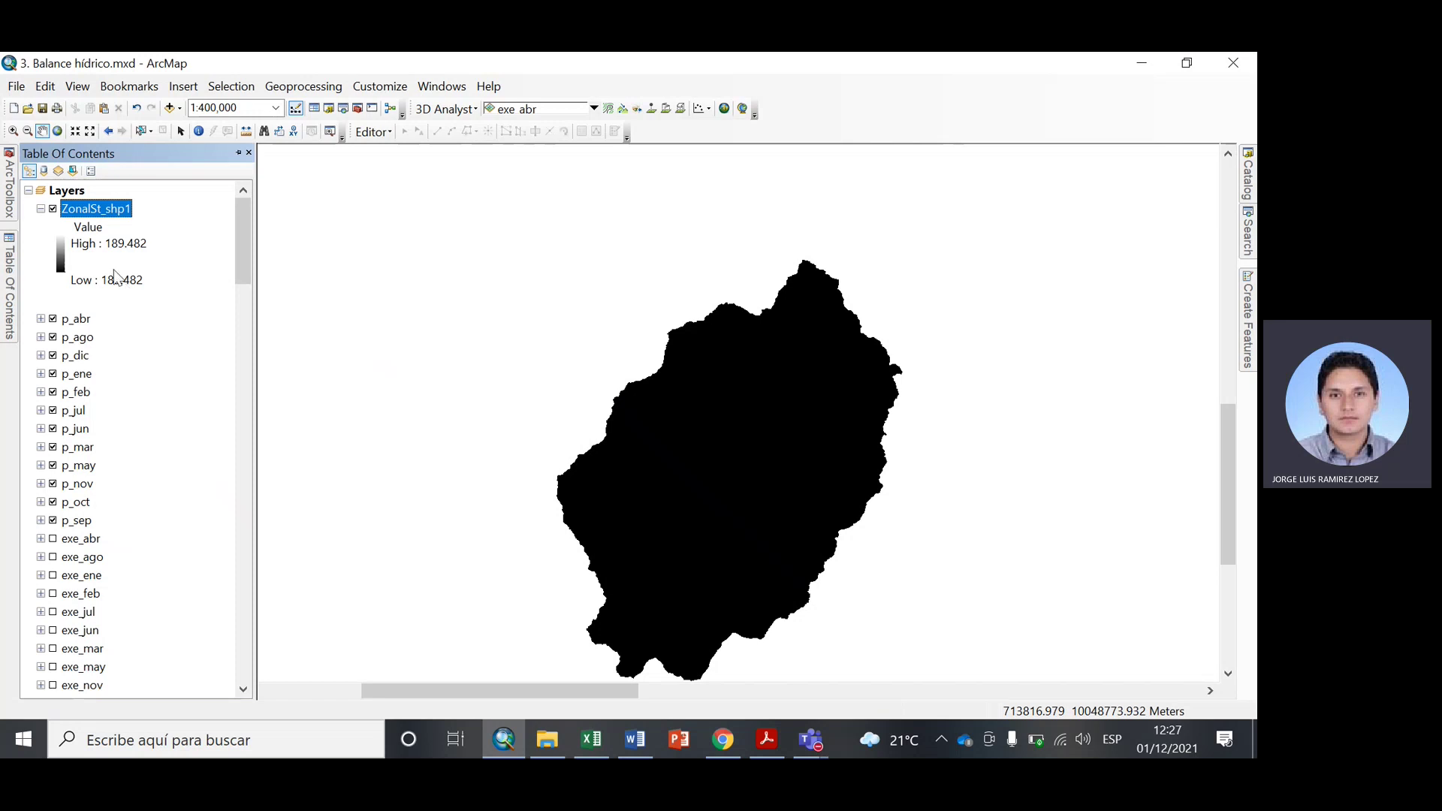
{"action": "right_click", "coordinate": [92, 209]}
{"action": "left_click", "coordinate": [150, 241]}
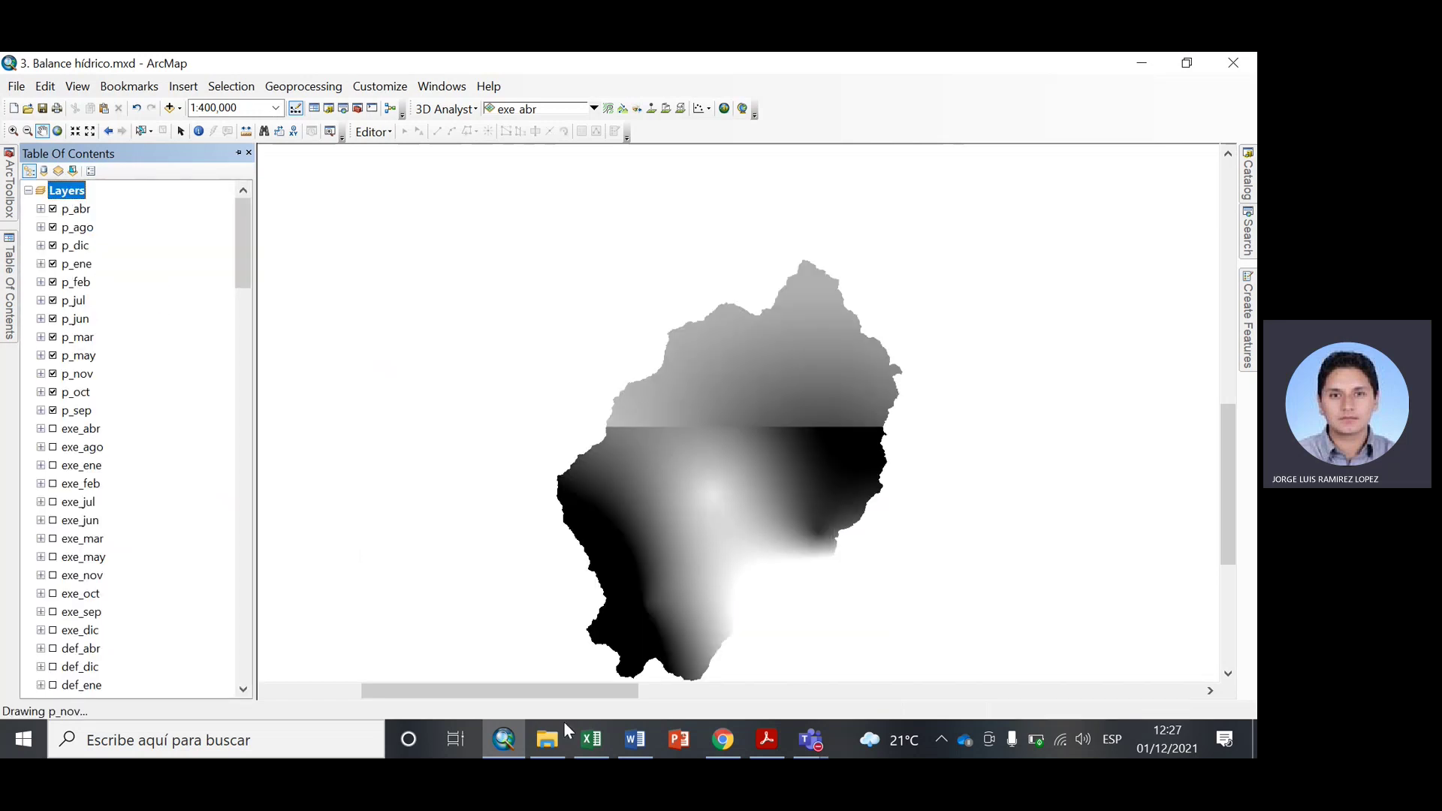
Enter 189.48 as the ENE value of the PP row in the Excel water balance table and return to ArcMap.
{"action": "left_click", "coordinate": [605, 741]}
{"action": "left_click", "coordinate": [151, 443]}
{"action": "type", "text": "189"}
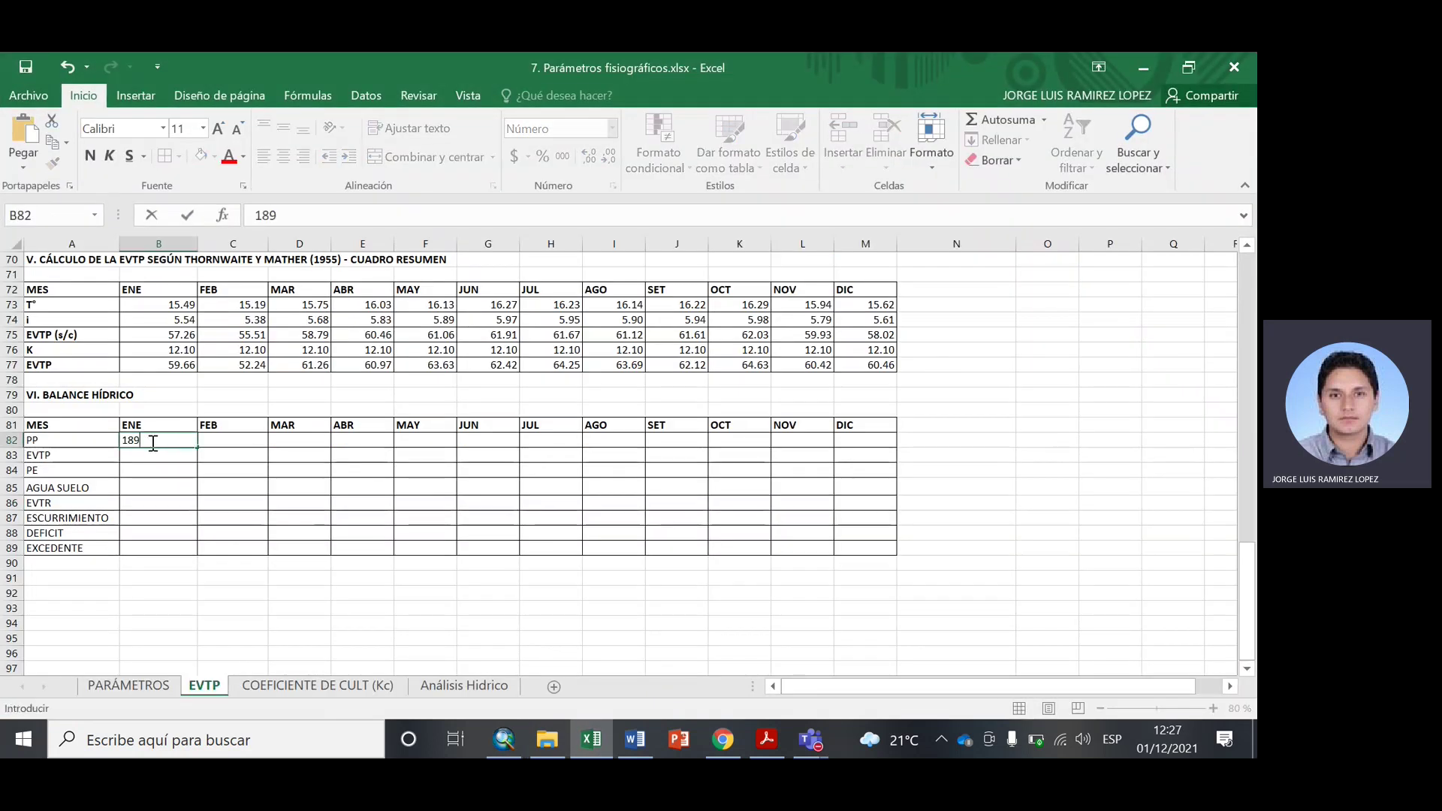
{"action": "type", "text": ".48"}
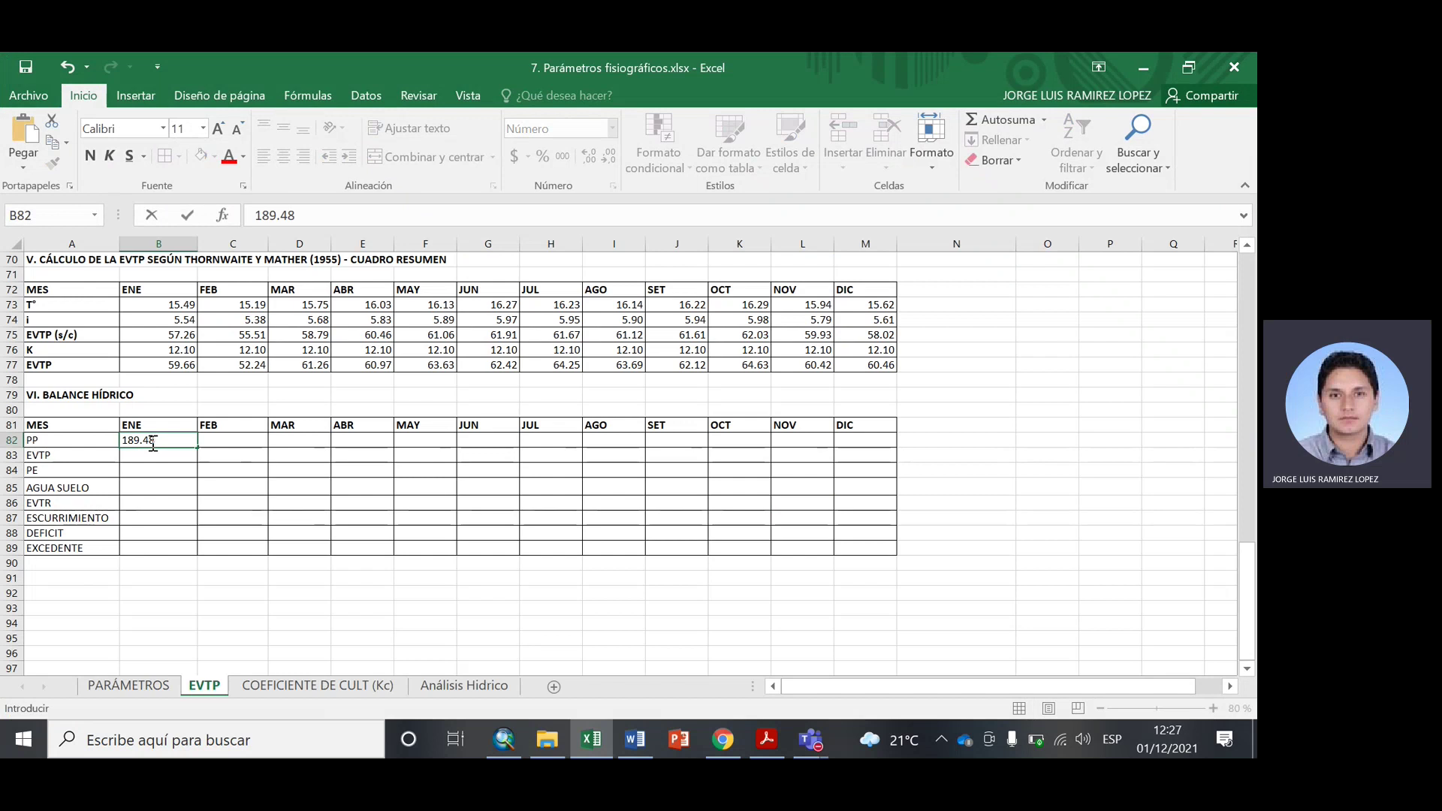
{"action": "left_click", "coordinate": [176, 610]}
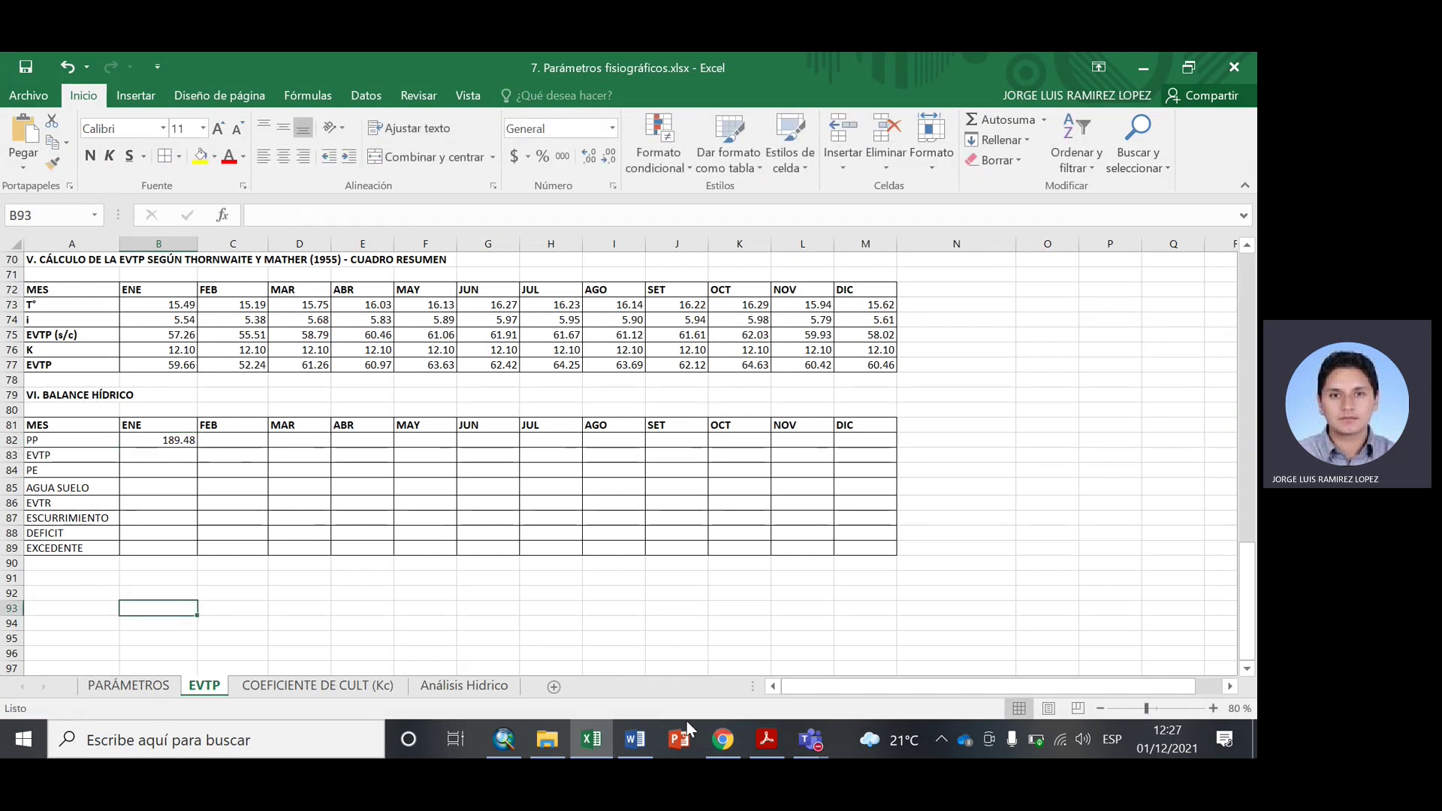
{"action": "left_click", "coordinate": [503, 740]}
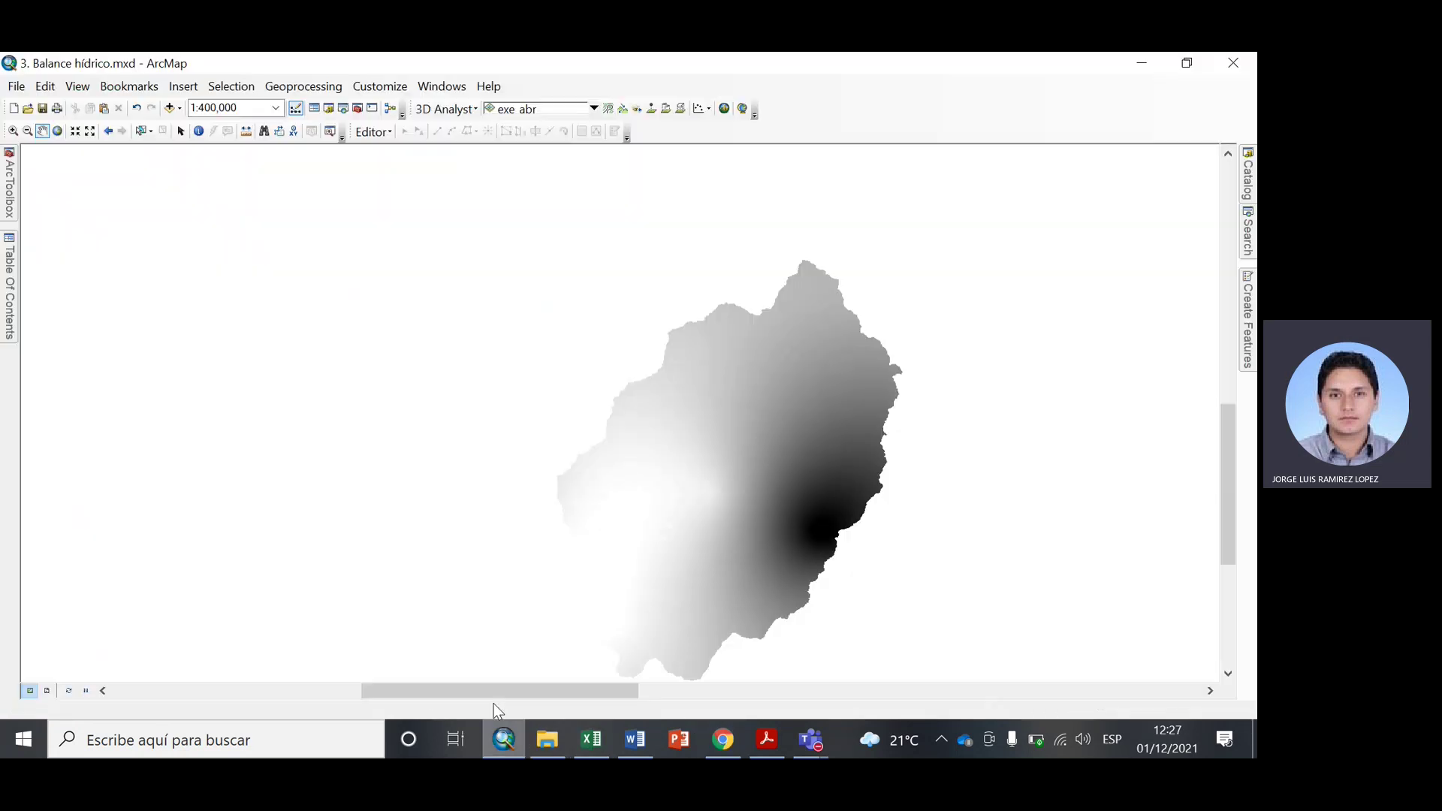
{"action": "mouse_move", "coordinate": [9, 184]}
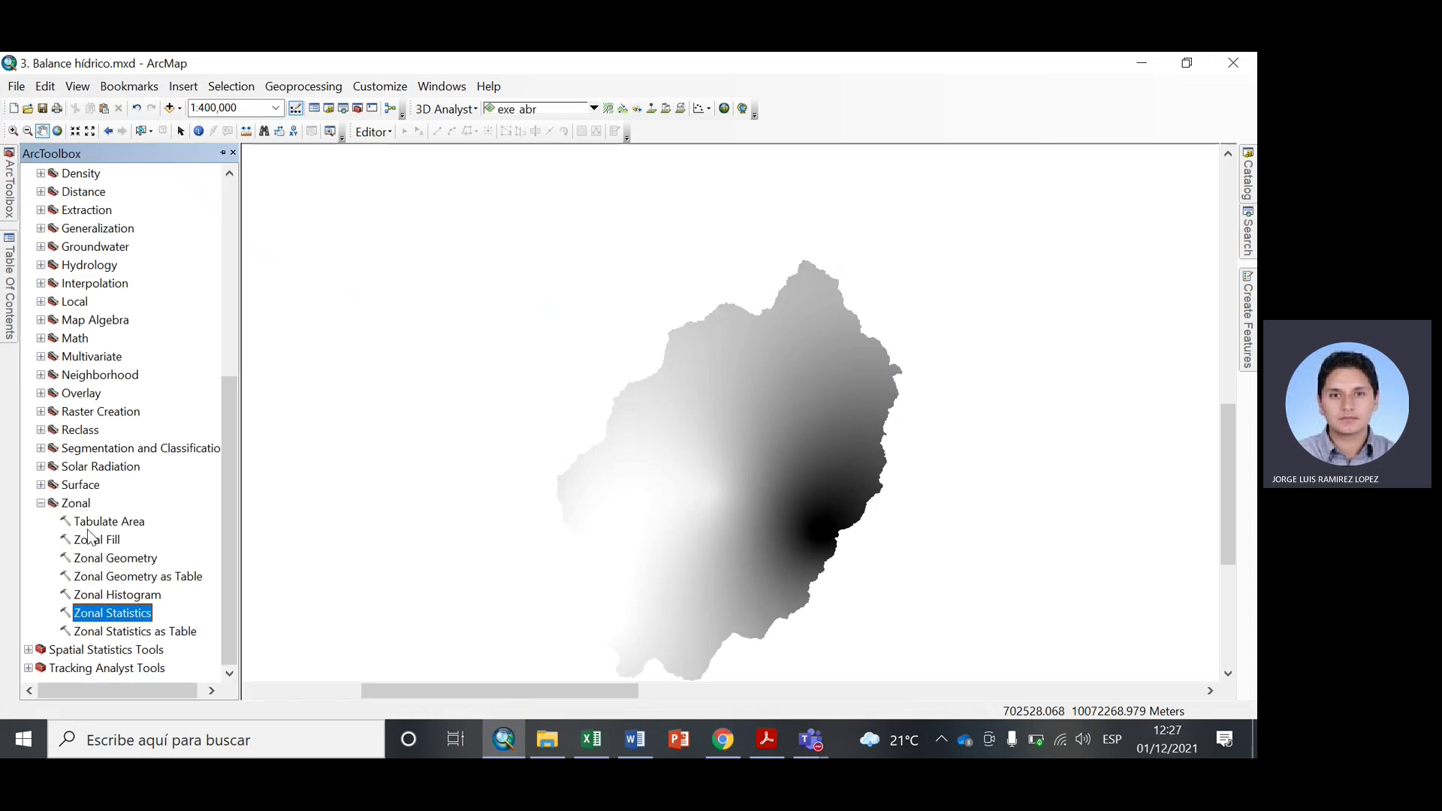
{"action": "double_click", "coordinate": [147, 630]}
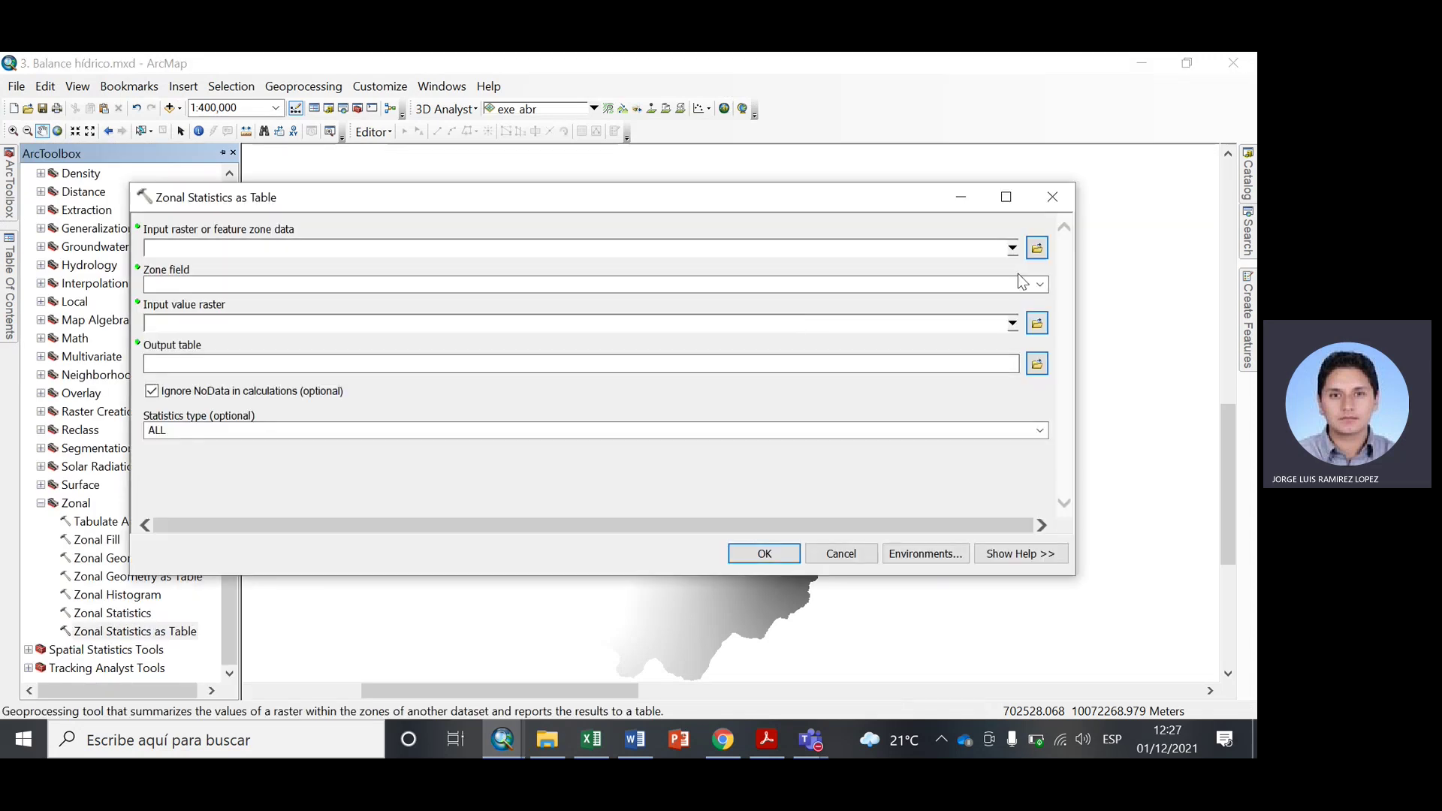
{"action": "left_click", "coordinate": [1012, 248]}
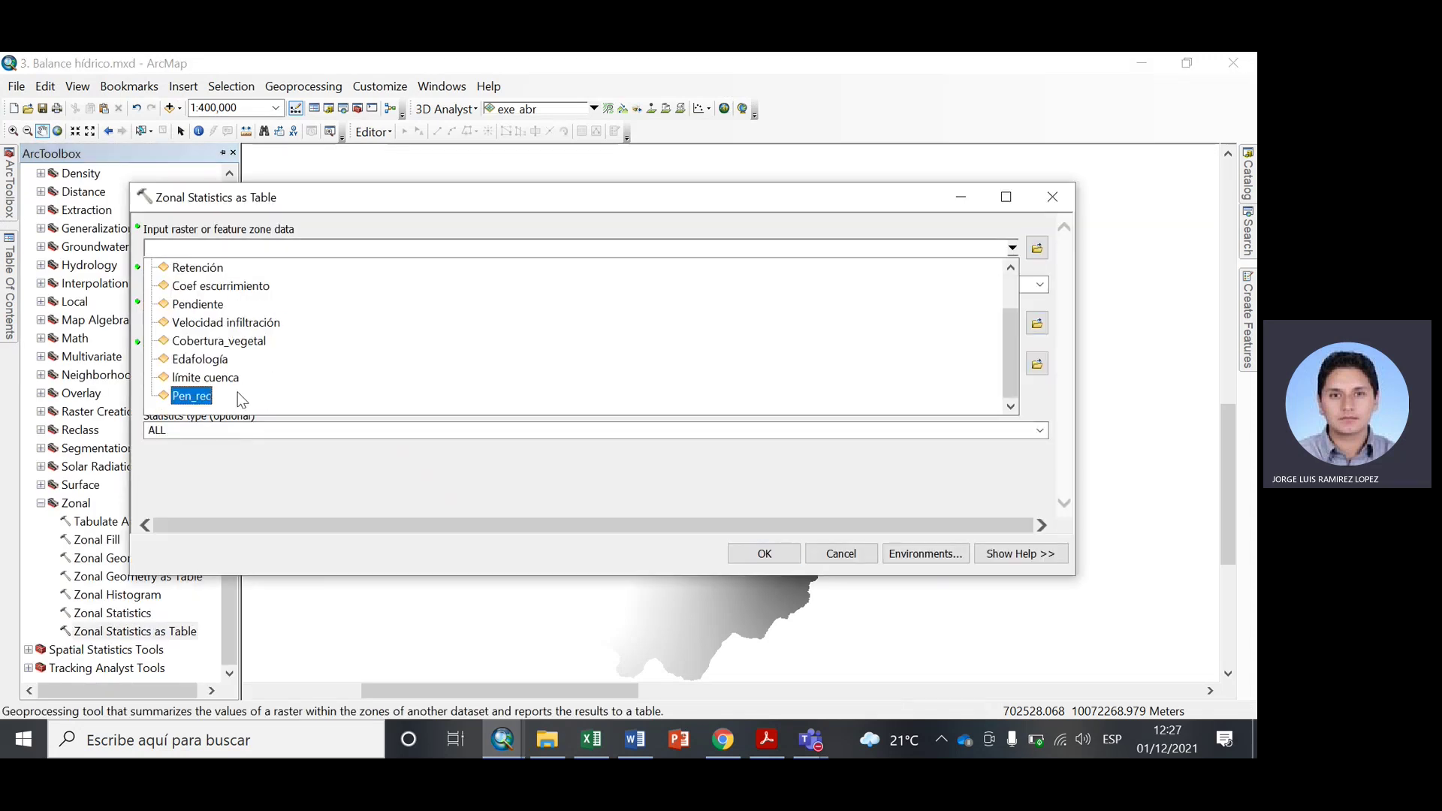
{"action": "left_click", "coordinate": [212, 377]}
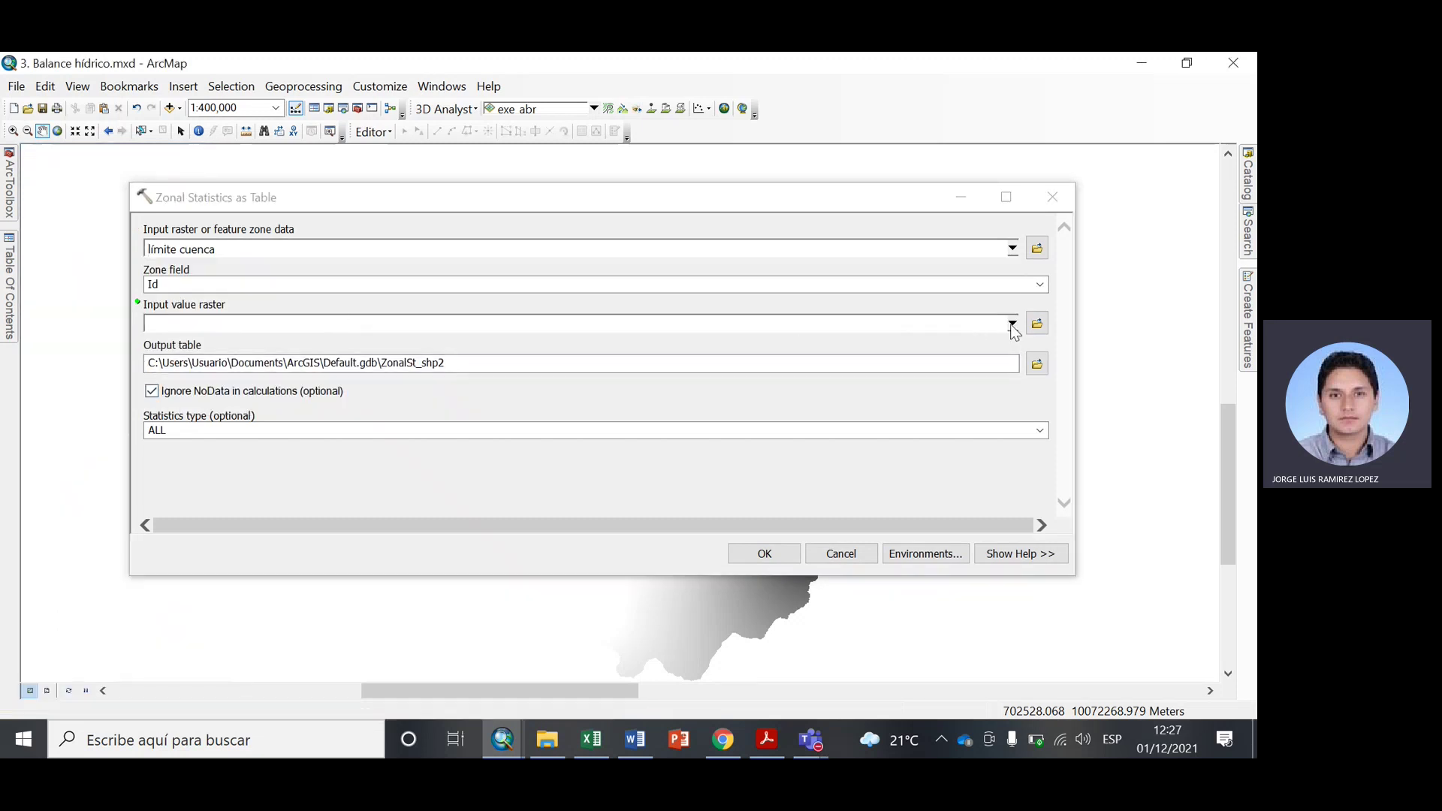
{"action": "left_click", "coordinate": [1052, 197]}
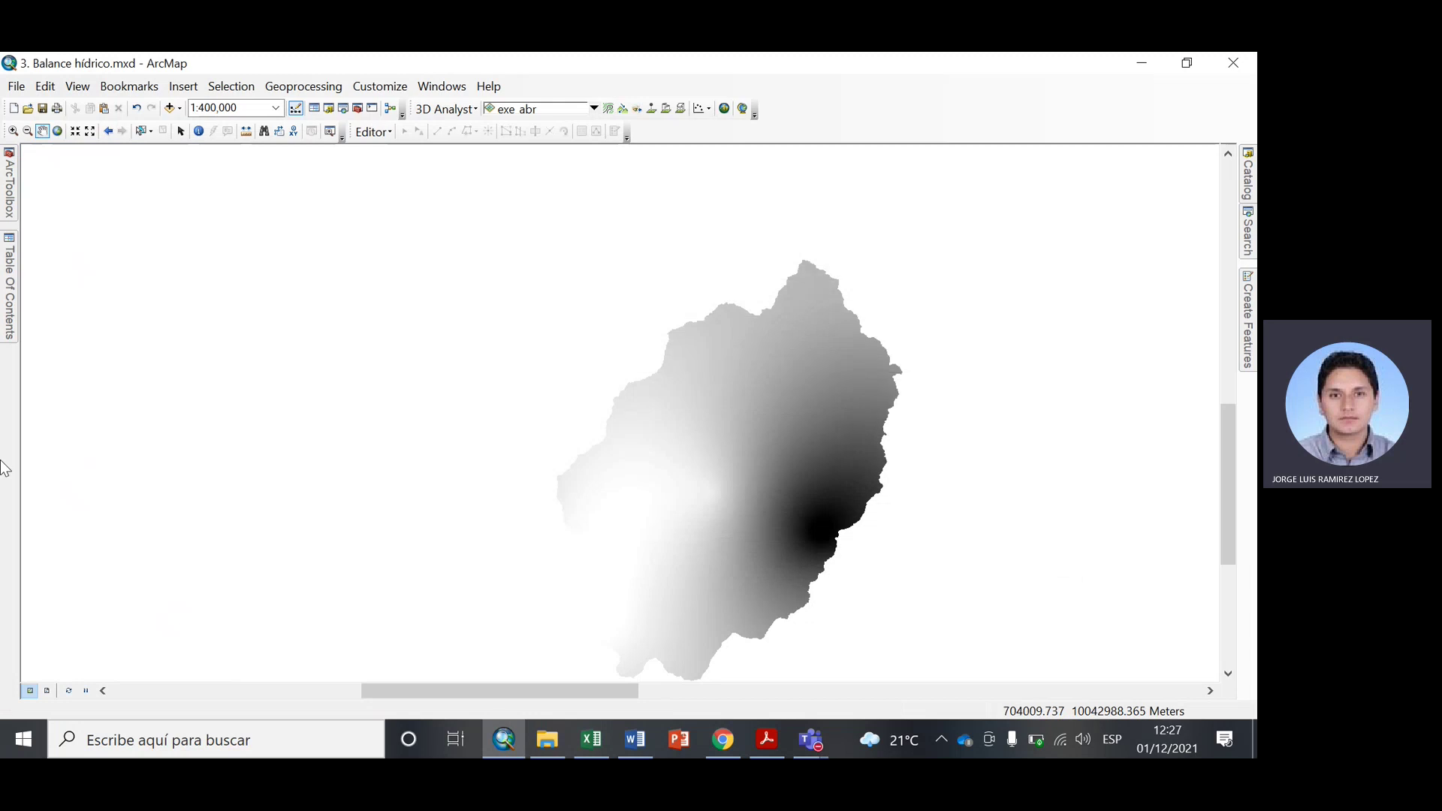
Open the Zonal Statistics as Table tool in batch mode.
{"action": "mouse_move", "coordinate": [6, 184]}
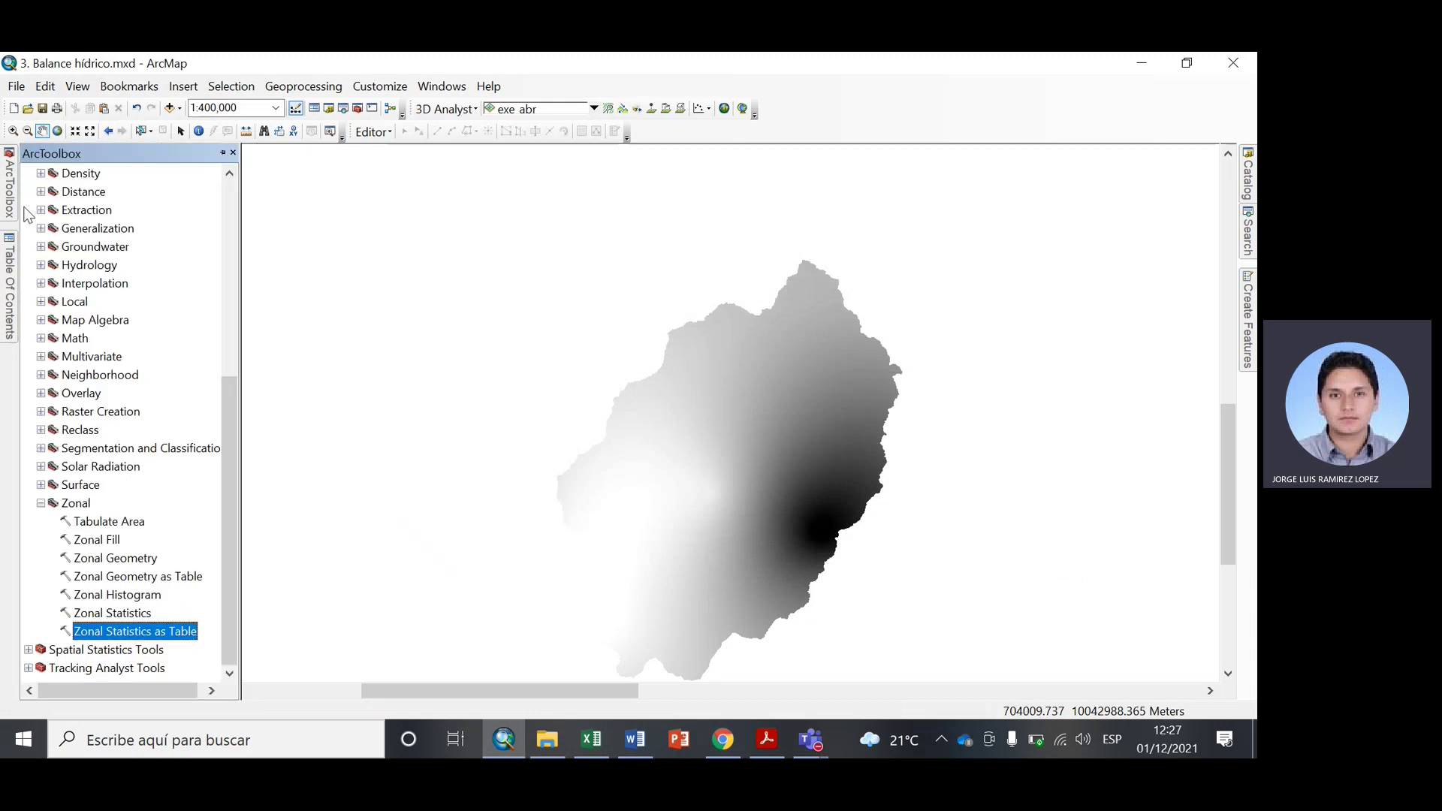
{"action": "right_click", "coordinate": [145, 631]}
{"action": "left_click", "coordinate": [201, 394]}
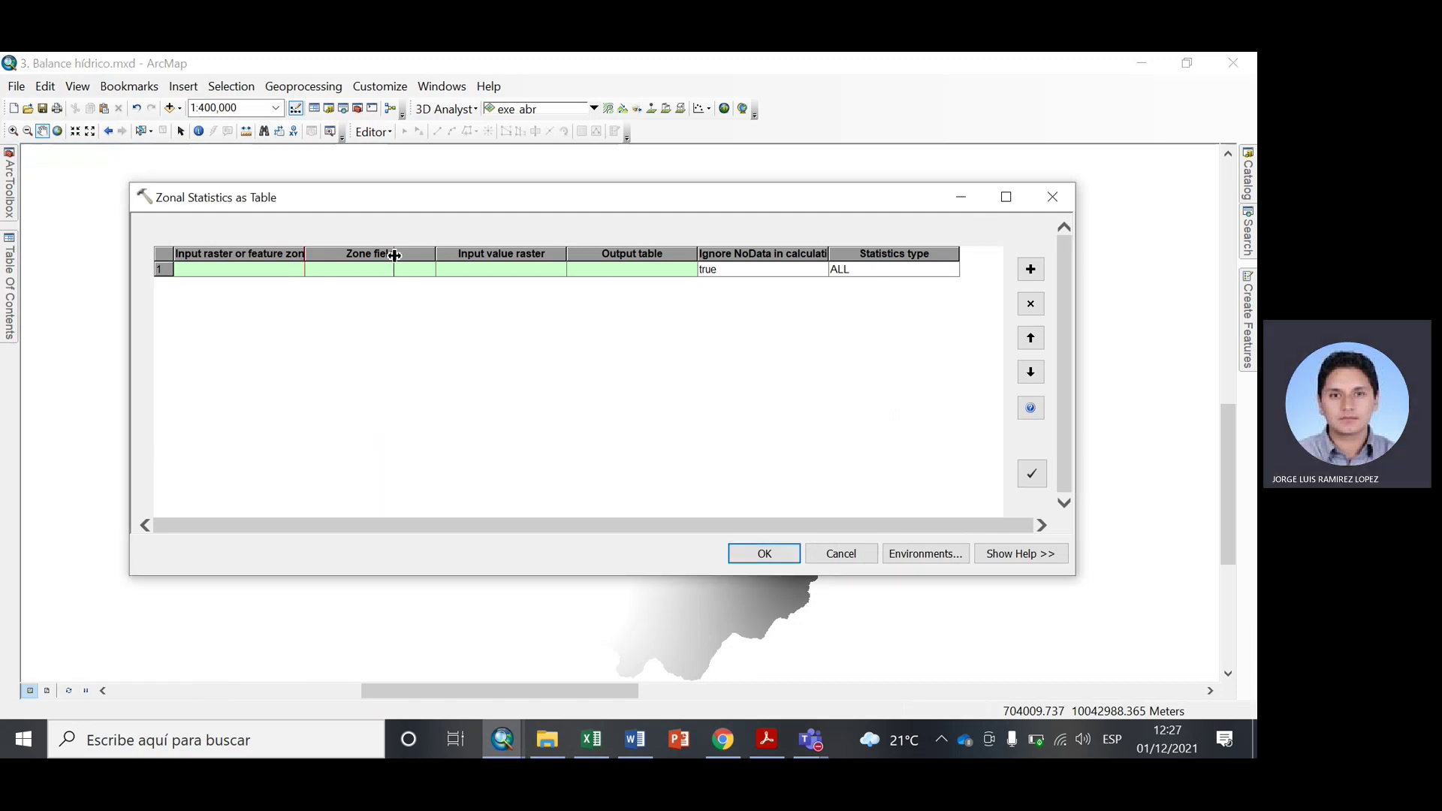
Add ten rows to the batch grid of Zonal Statistics as Table, for eleven rows in all.
{"action": "left_click", "coordinate": [1031, 269]}
{"action": "left_click", "coordinate": [1031, 269]}
{"action": "left_click", "coordinate": [1031, 269]}
{"action": "left_click", "coordinate": [1031, 269]}
{"action": "left_click", "coordinate": [1031, 269]}
{"action": "left_click", "coordinate": [1036, 272]}
{"action": "left_click", "coordinate": [1035, 272]}
{"action": "left_click", "coordinate": [1035, 272]}
{"action": "left_click", "coordinate": [1035, 272]}
{"action": "left_click", "coordinate": [1035, 271]}
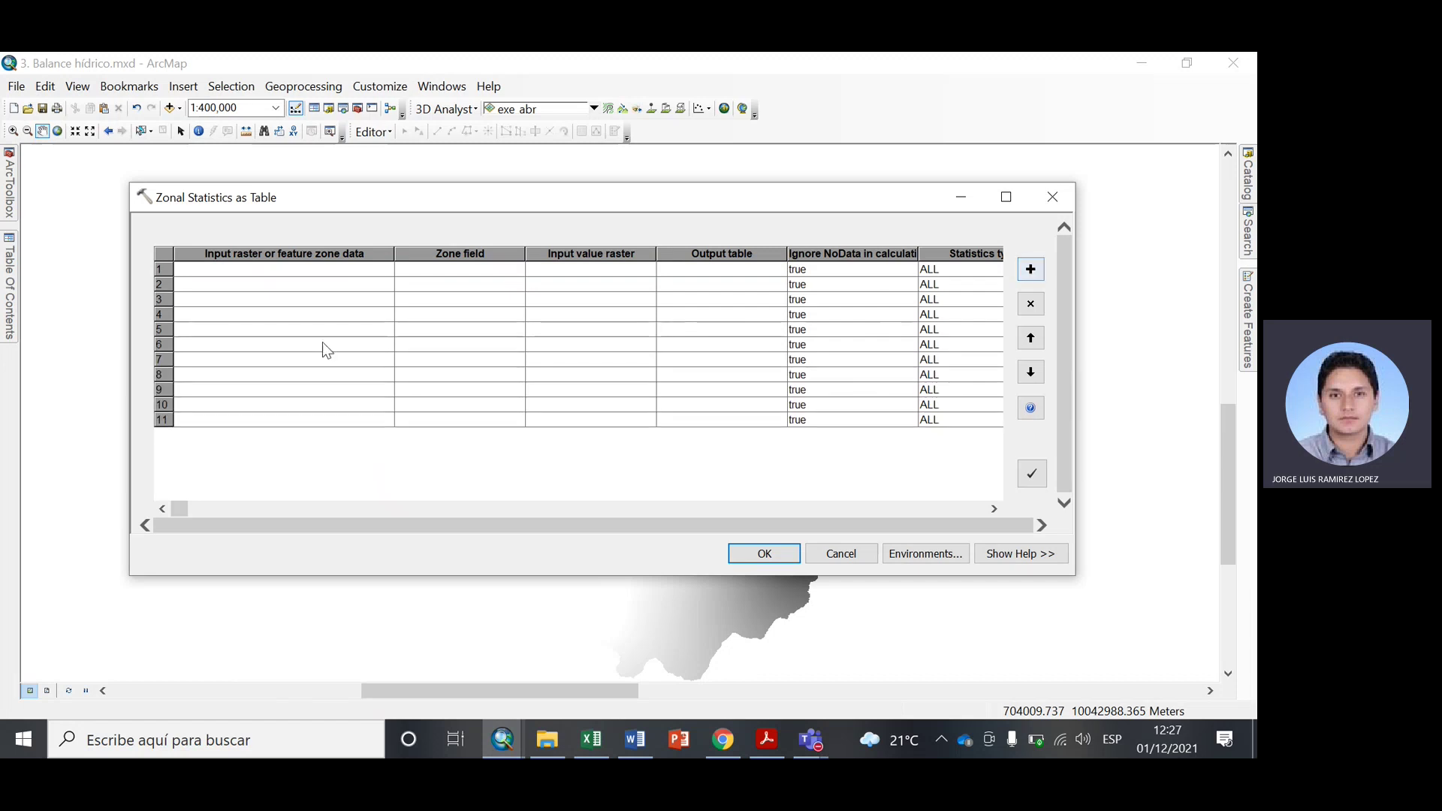
Set the input zone data to límite cuenca in all eleven rows of the batch grid.
{"action": "left_click", "coordinate": [319, 270]}
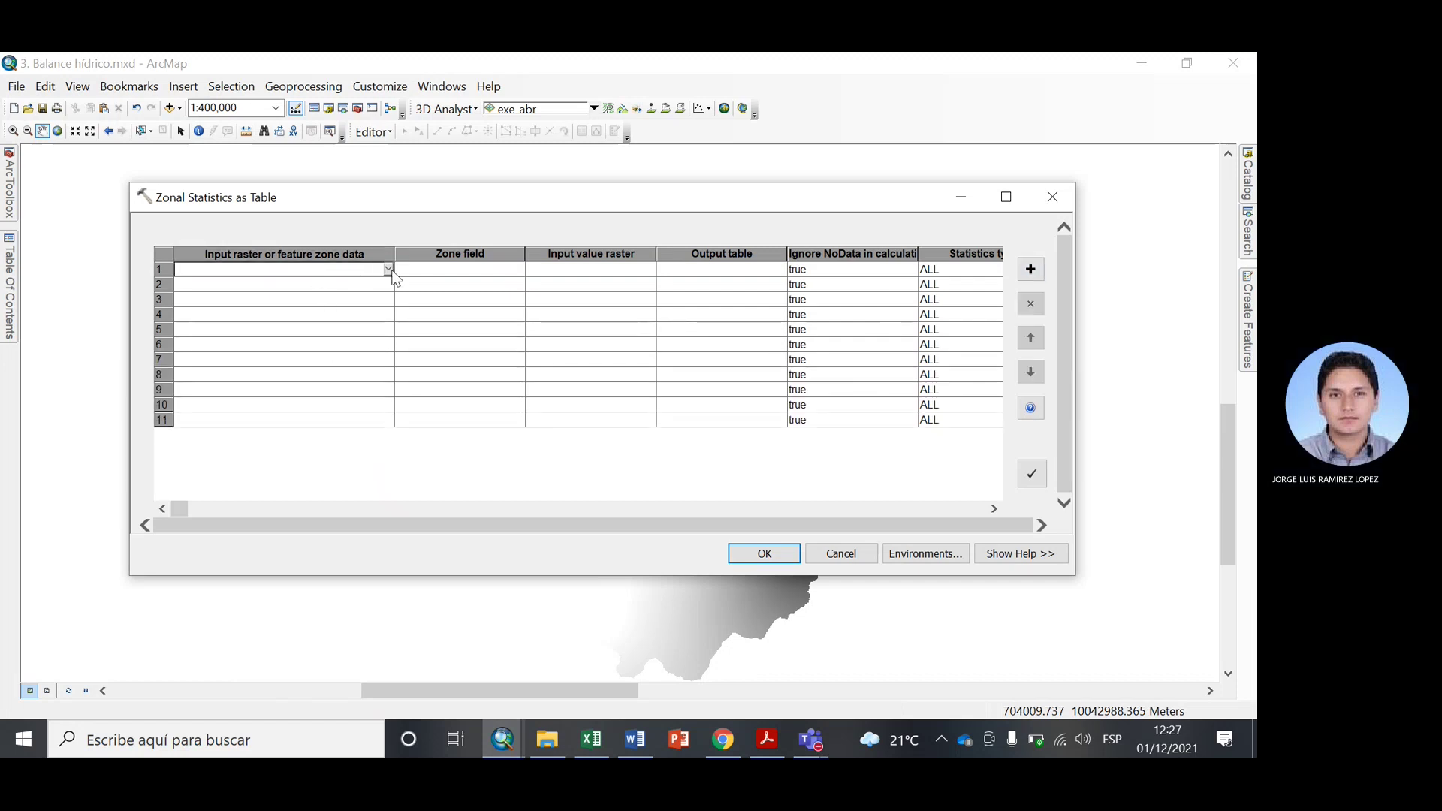
{"action": "left_click", "coordinate": [388, 269]}
{"action": "scroll", "coordinate": [271, 315], "scroll_direction": "down", "scroll_amount": 2}
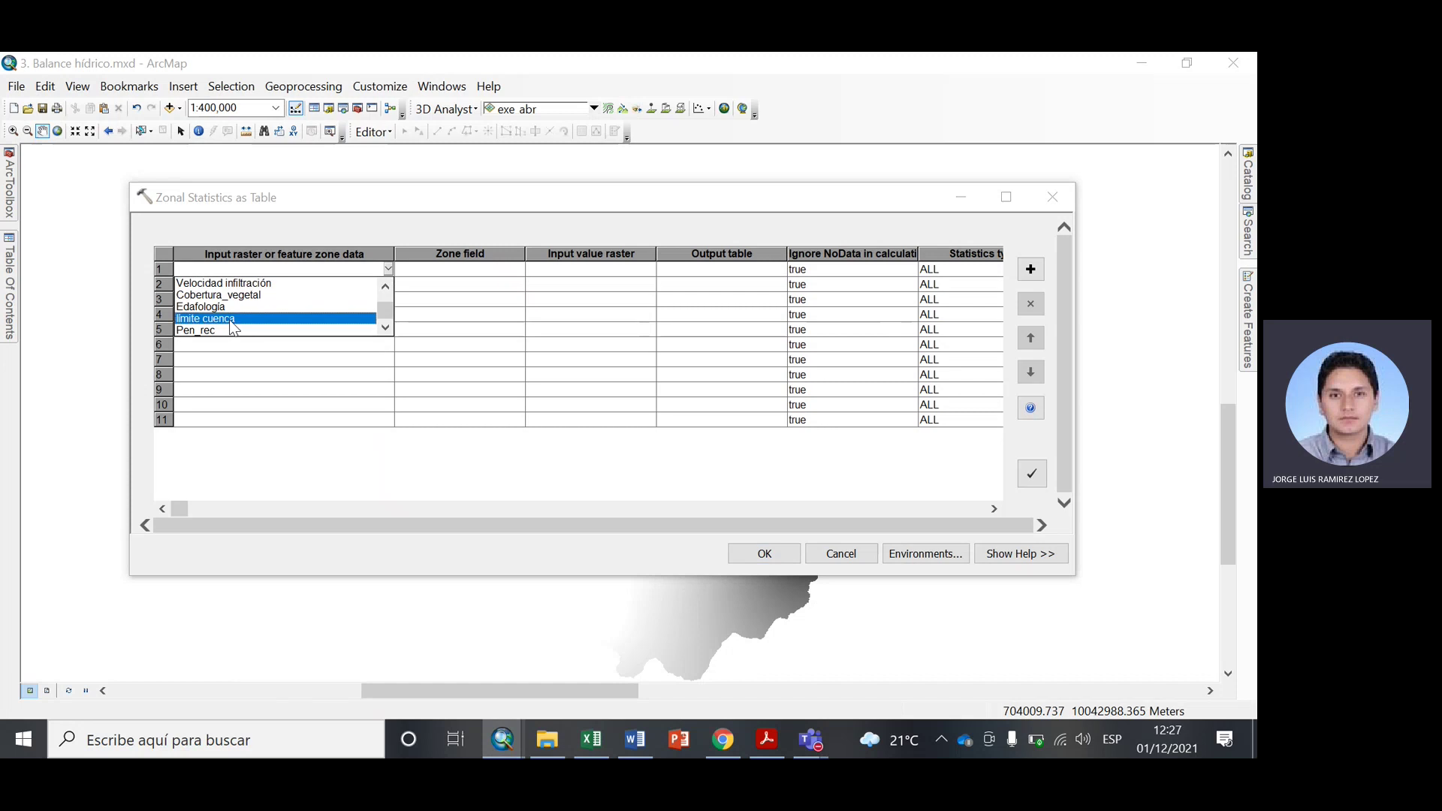
{"action": "left_click", "coordinate": [226, 319]}
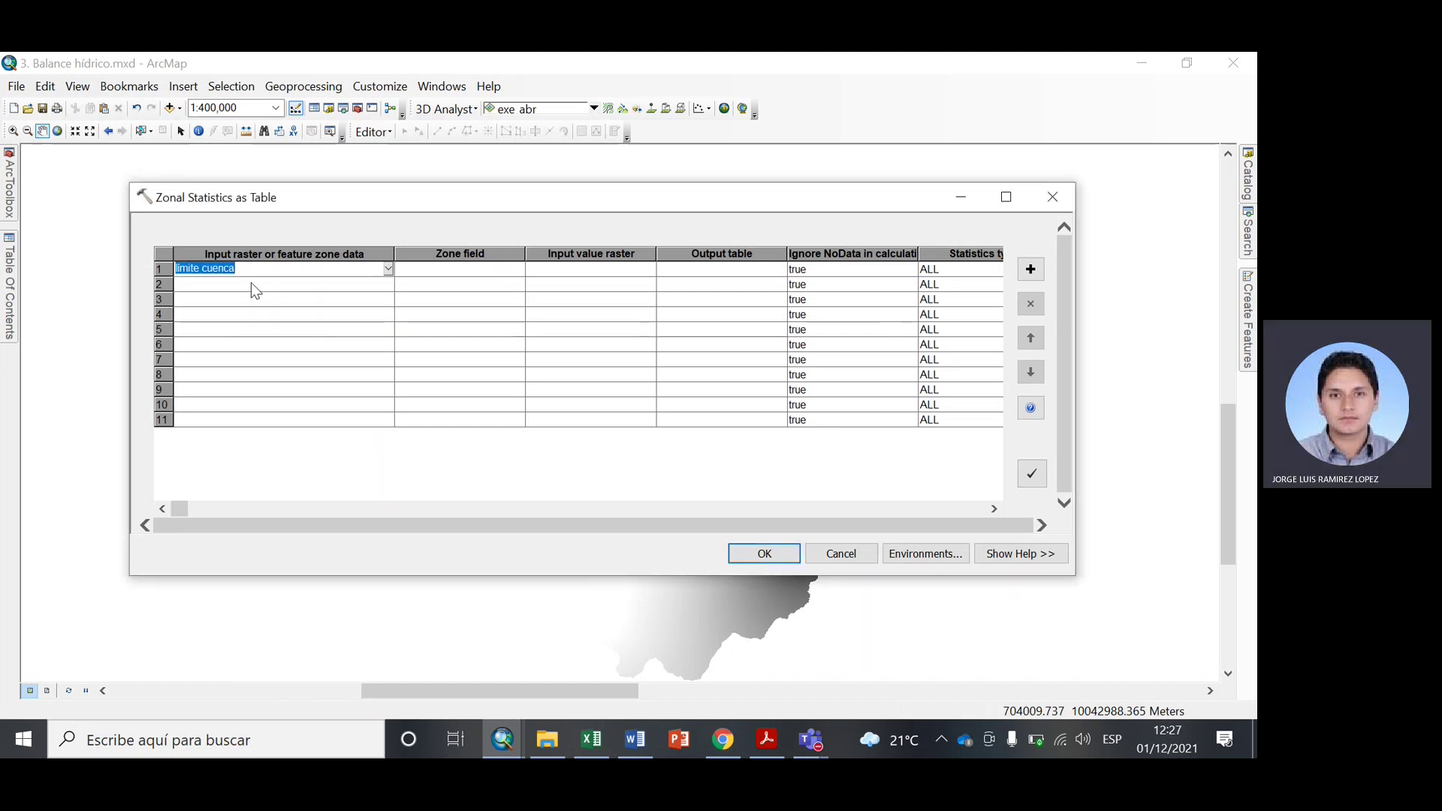
{"action": "left_click", "coordinate": [251, 286]}
{"action": "left_click", "coordinate": [254, 299]}
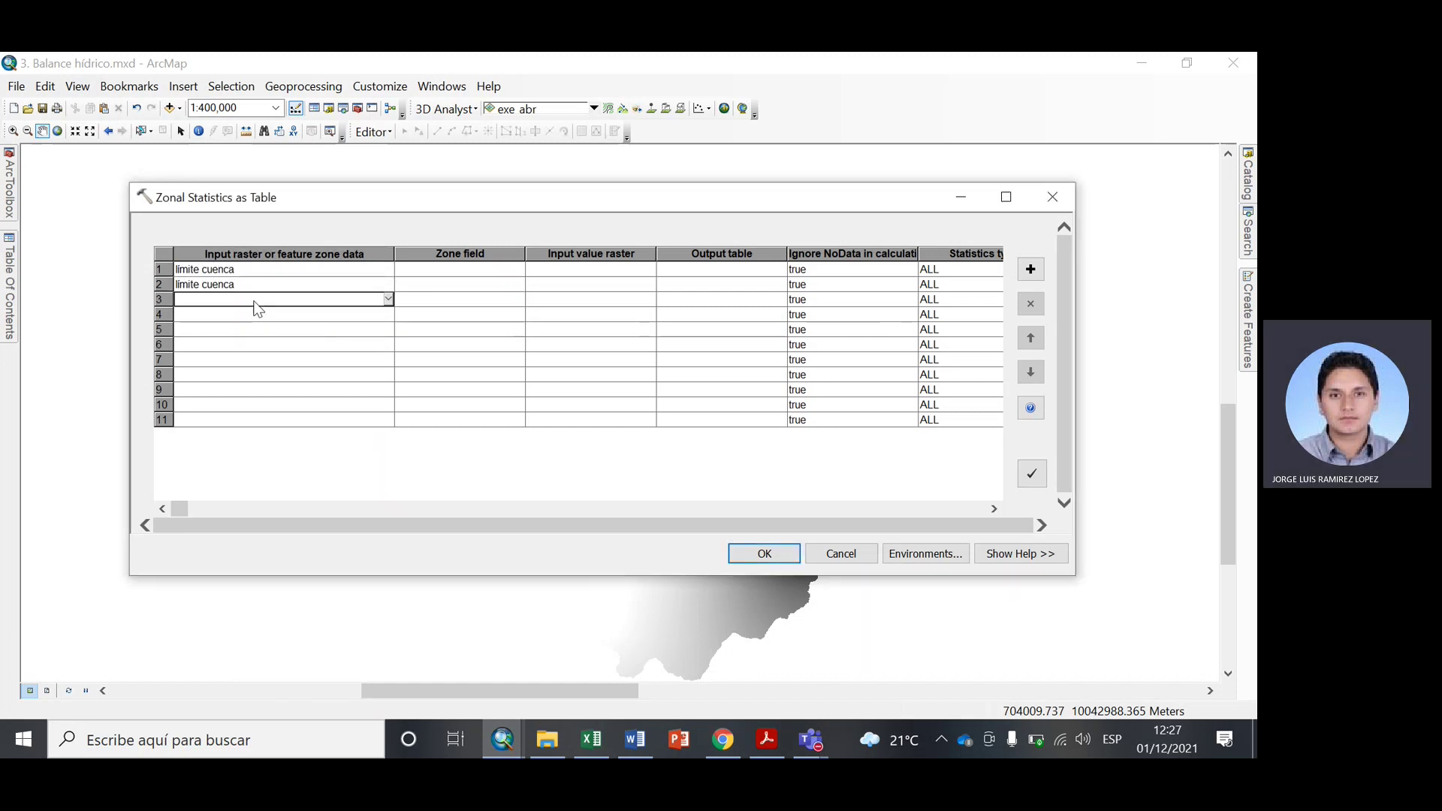
{"action": "left_click", "coordinate": [253, 314]}
{"action": "left_click", "coordinate": [248, 329]}
{"action": "left_click", "coordinate": [241, 344]}
{"action": "left_click", "coordinate": [234, 359]}
{"action": "left_click", "coordinate": [234, 374]}
{"action": "left_click", "coordinate": [227, 391]}
{"action": "left_click", "coordinate": [223, 405]}
{"action": "left_click", "coordinate": [219, 407]}
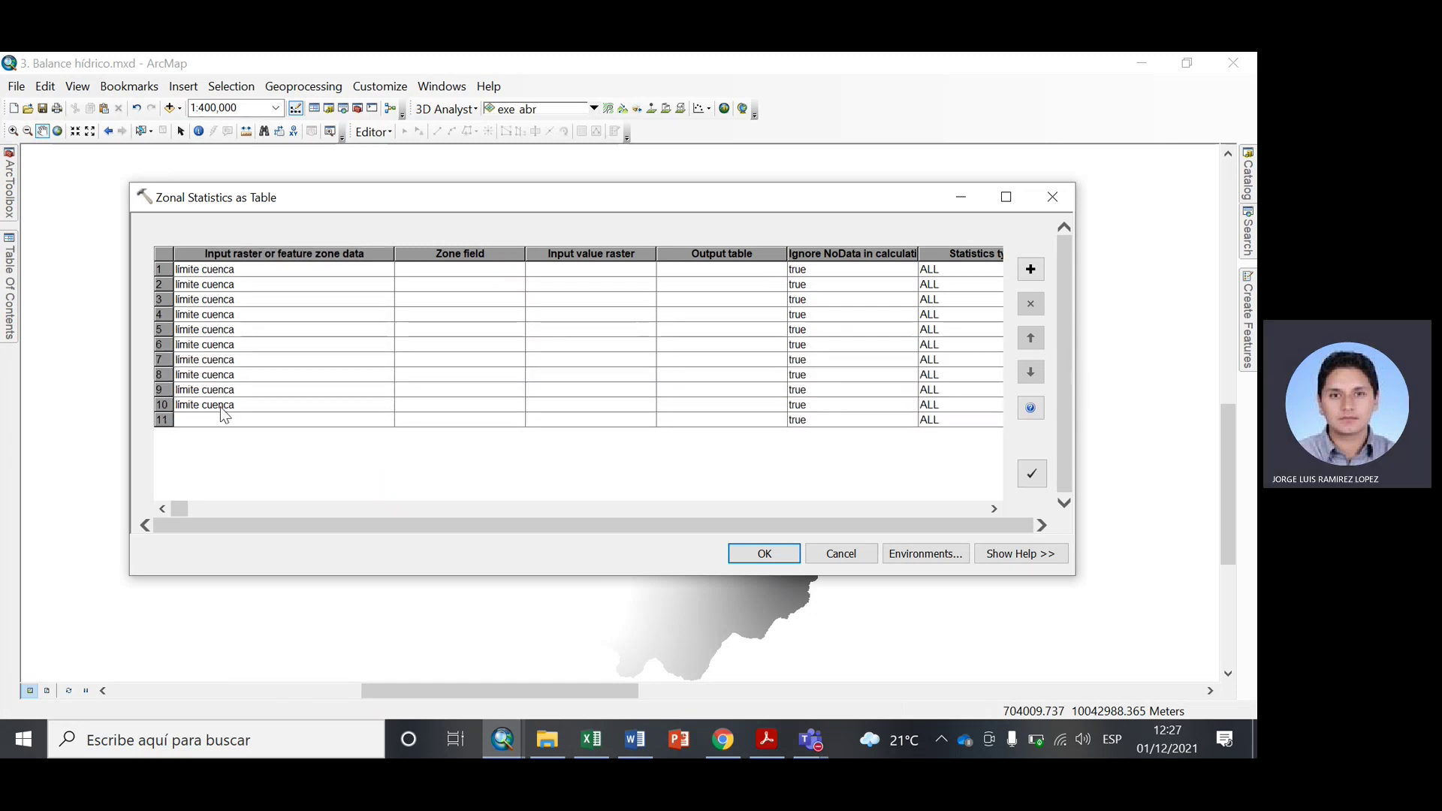
{"action": "left_click", "coordinate": [220, 415]}
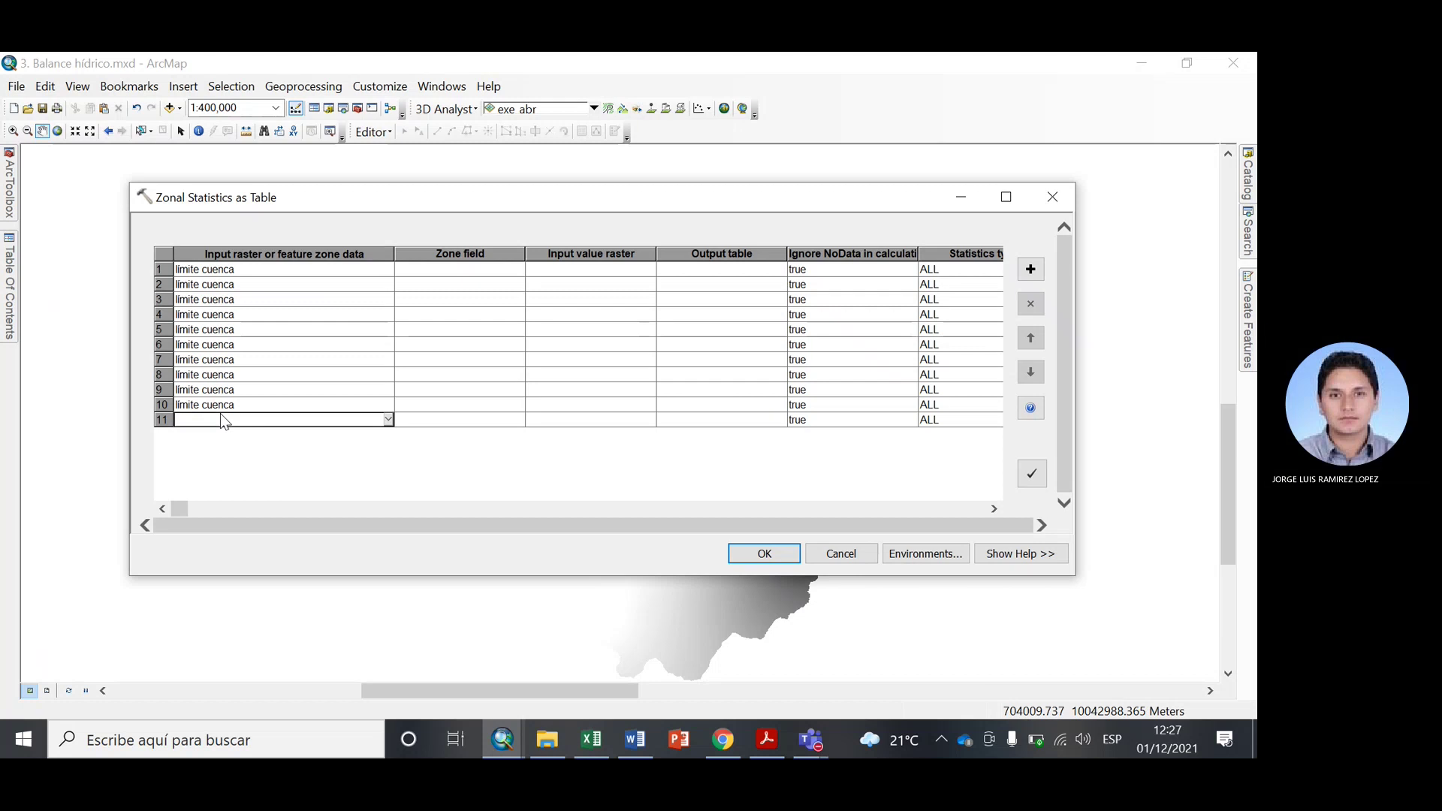
Set the zone field to Id in all eleven rows of the batch grid.
{"action": "left_click", "coordinate": [484, 272]}
{"action": "left_click", "coordinate": [519, 270]}
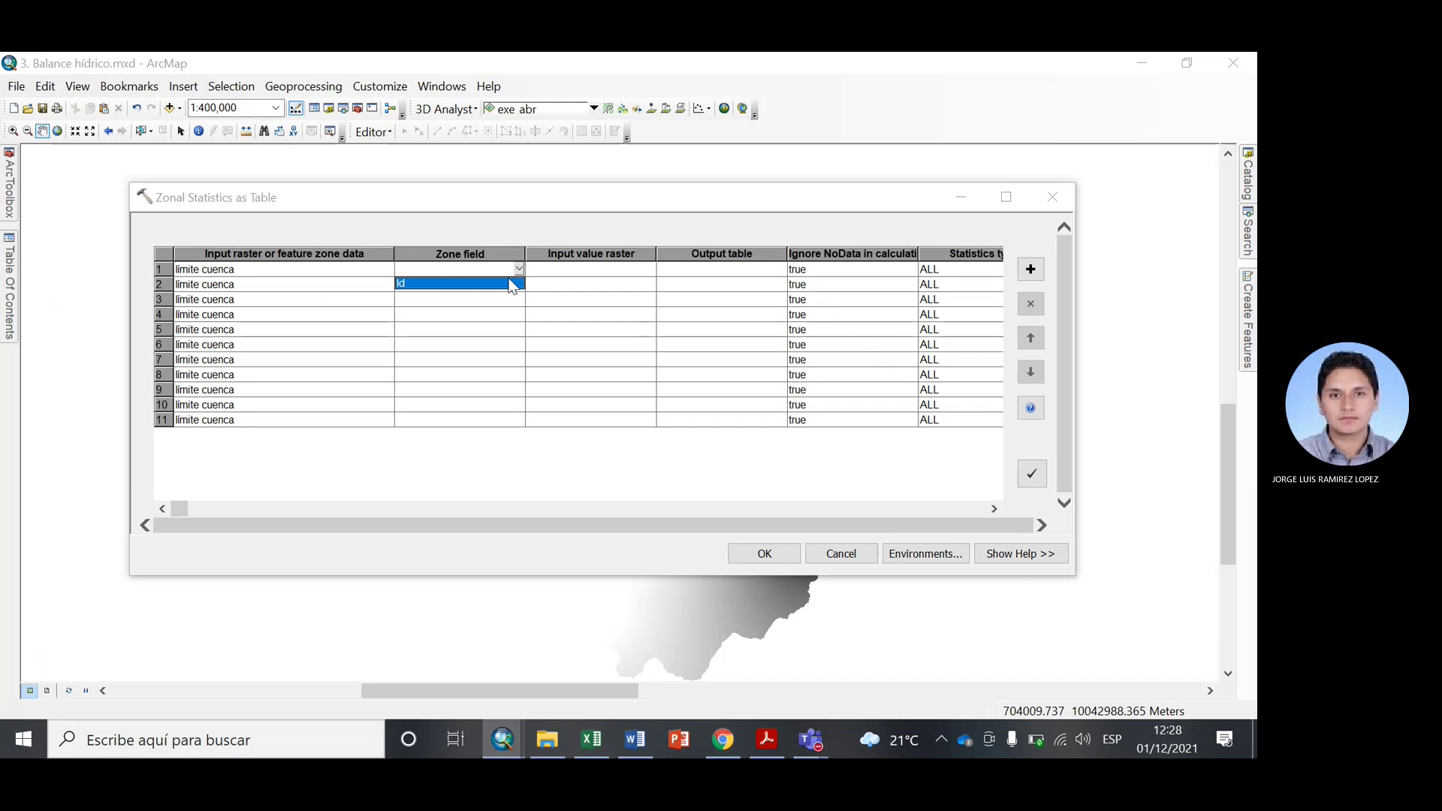
{"action": "left_click", "coordinate": [511, 284]}
{"action": "left_click", "coordinate": [421, 391]}
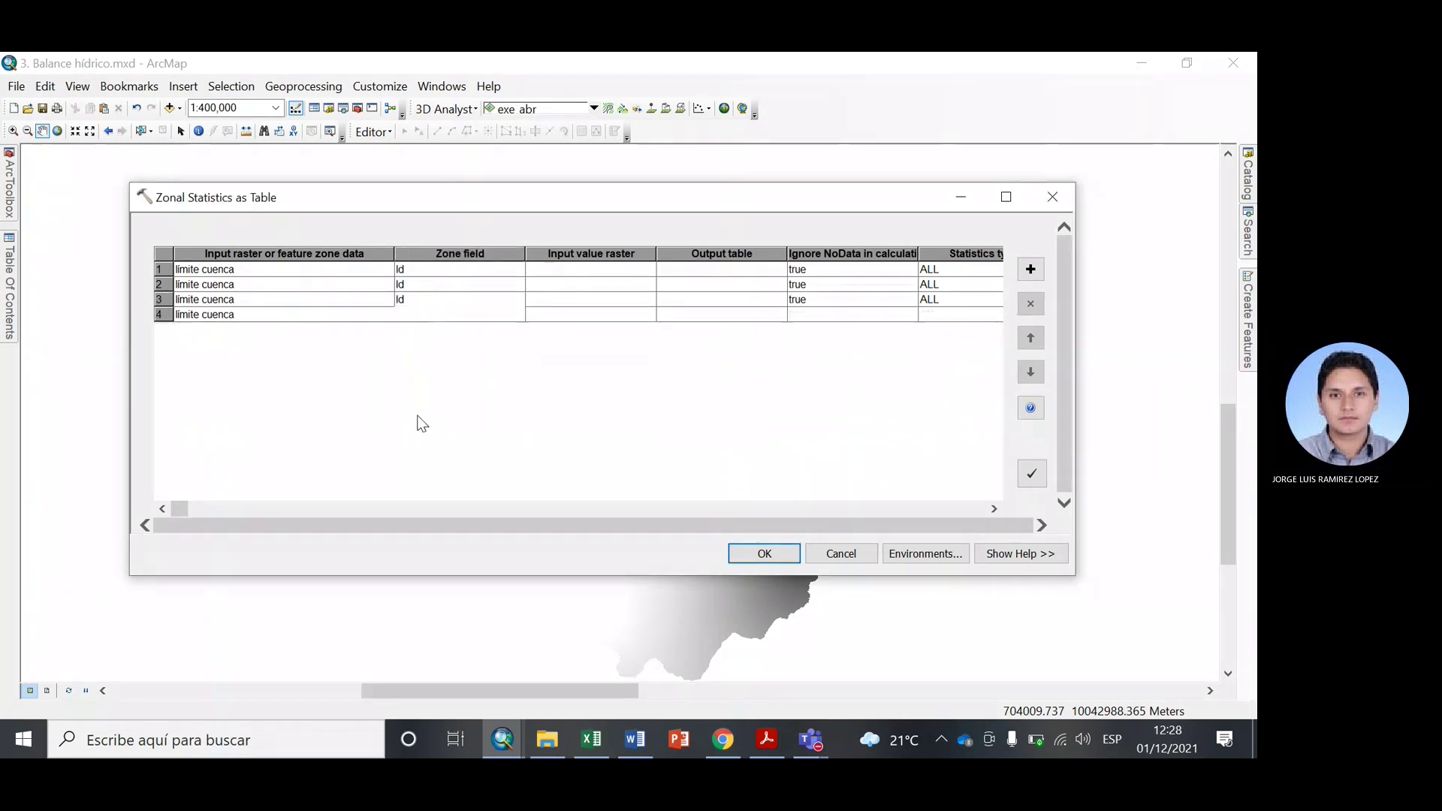
Set the input value raster to p_feb in the first row and fill it down to all eleven rows.
{"action": "left_click", "coordinate": [651, 269]}
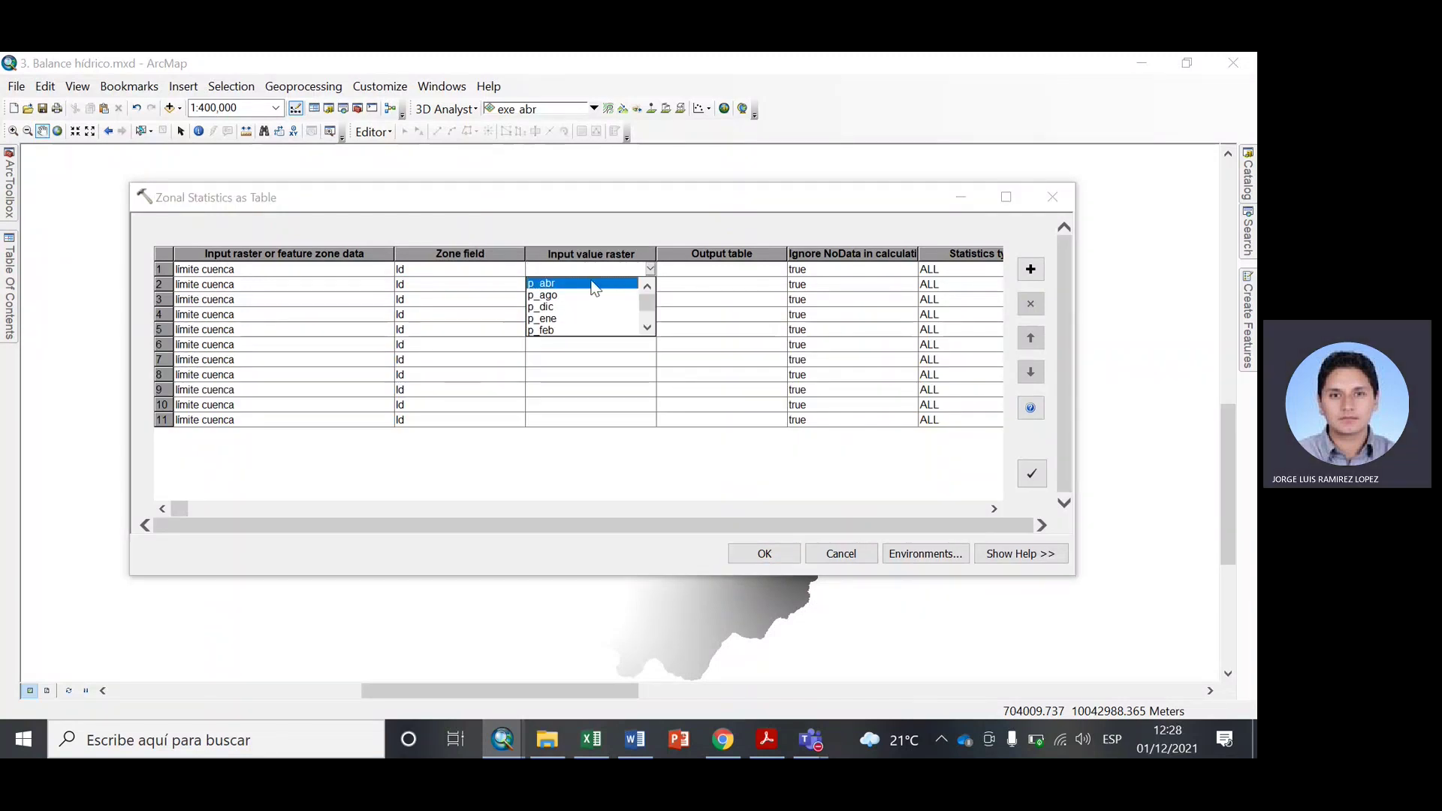
{"action": "scroll", "coordinate": [590, 308], "scroll_direction": "down", "scroll_amount": 2}
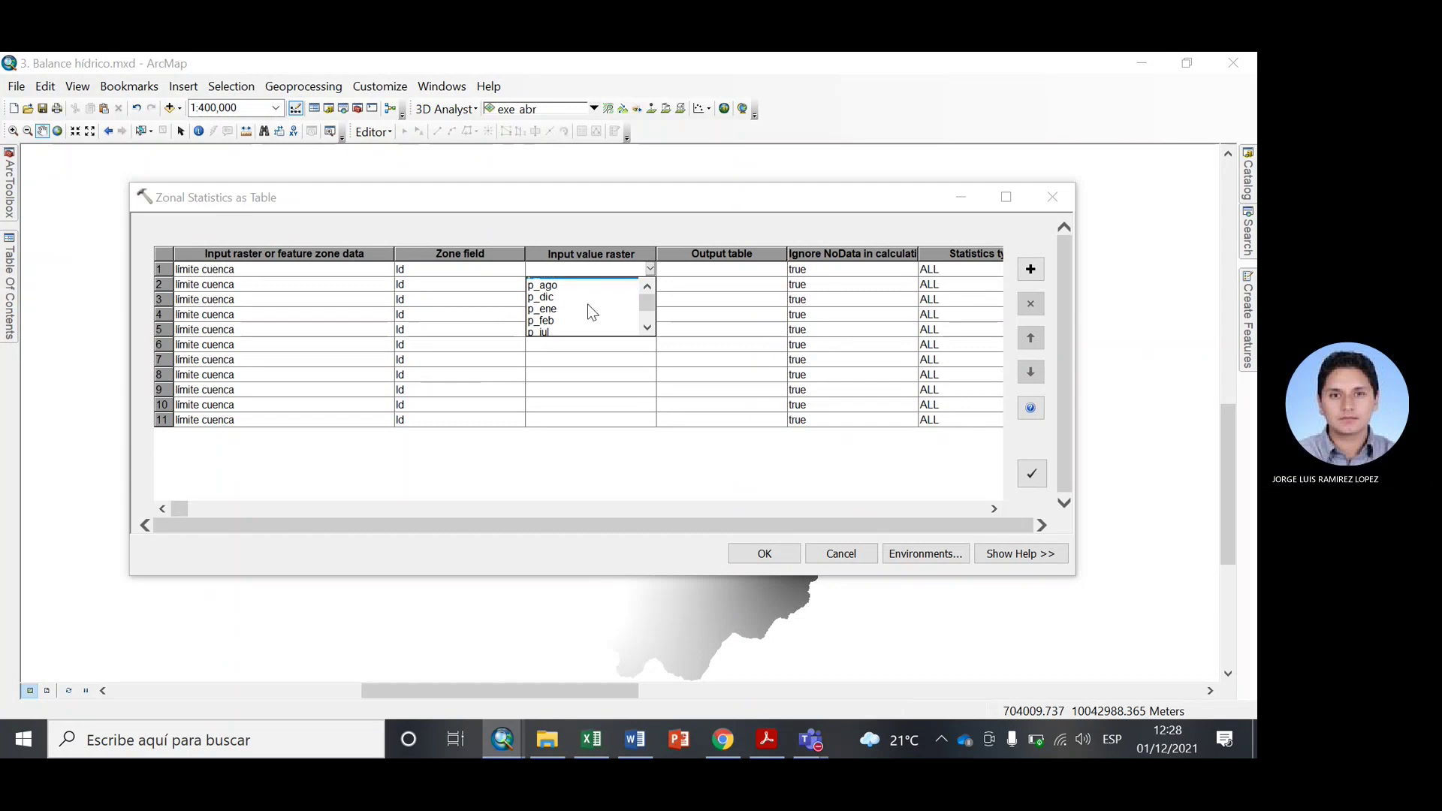
{"action": "scroll", "coordinate": [555, 299], "scroll_direction": "up", "scroll_amount": 2}
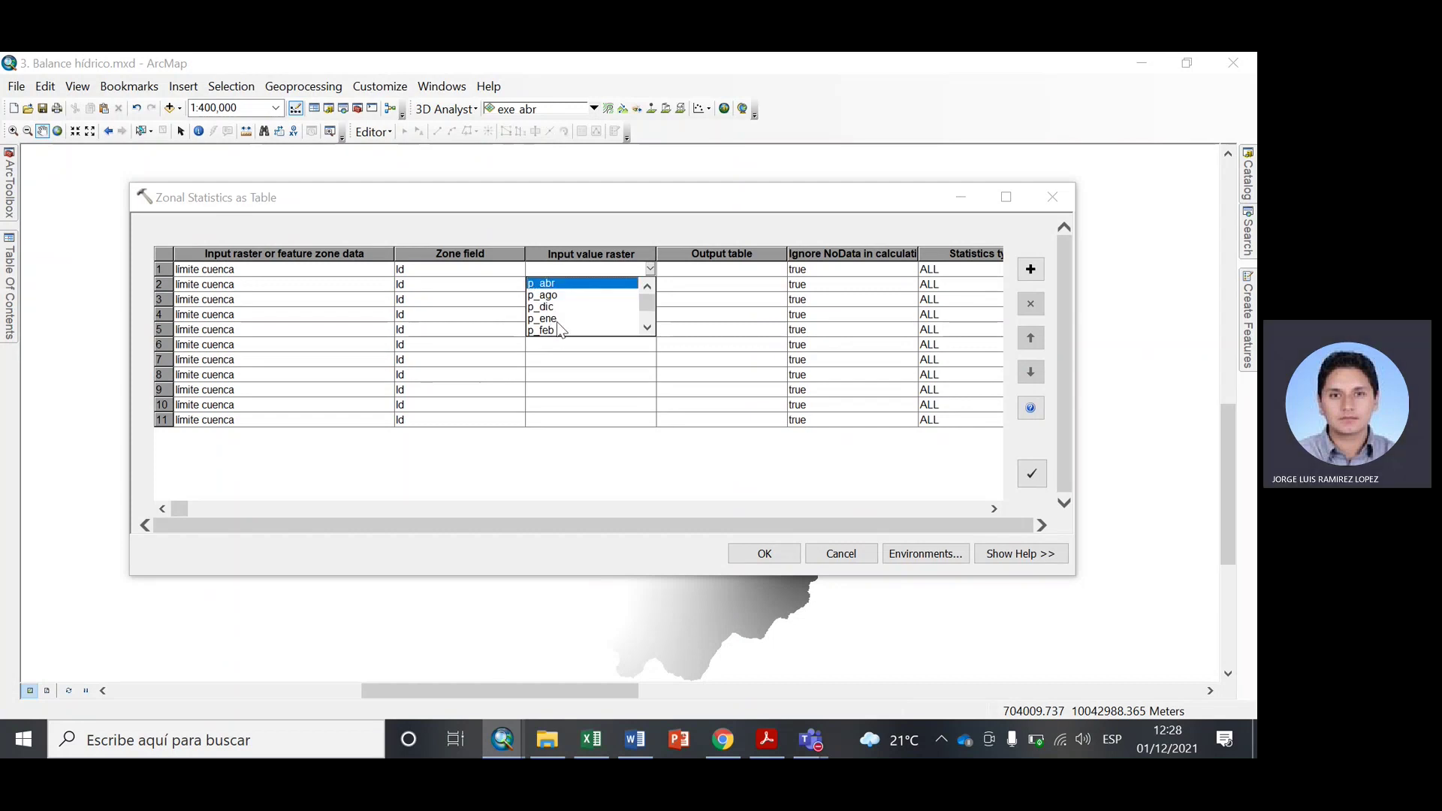
{"action": "left_click", "coordinate": [555, 332]}
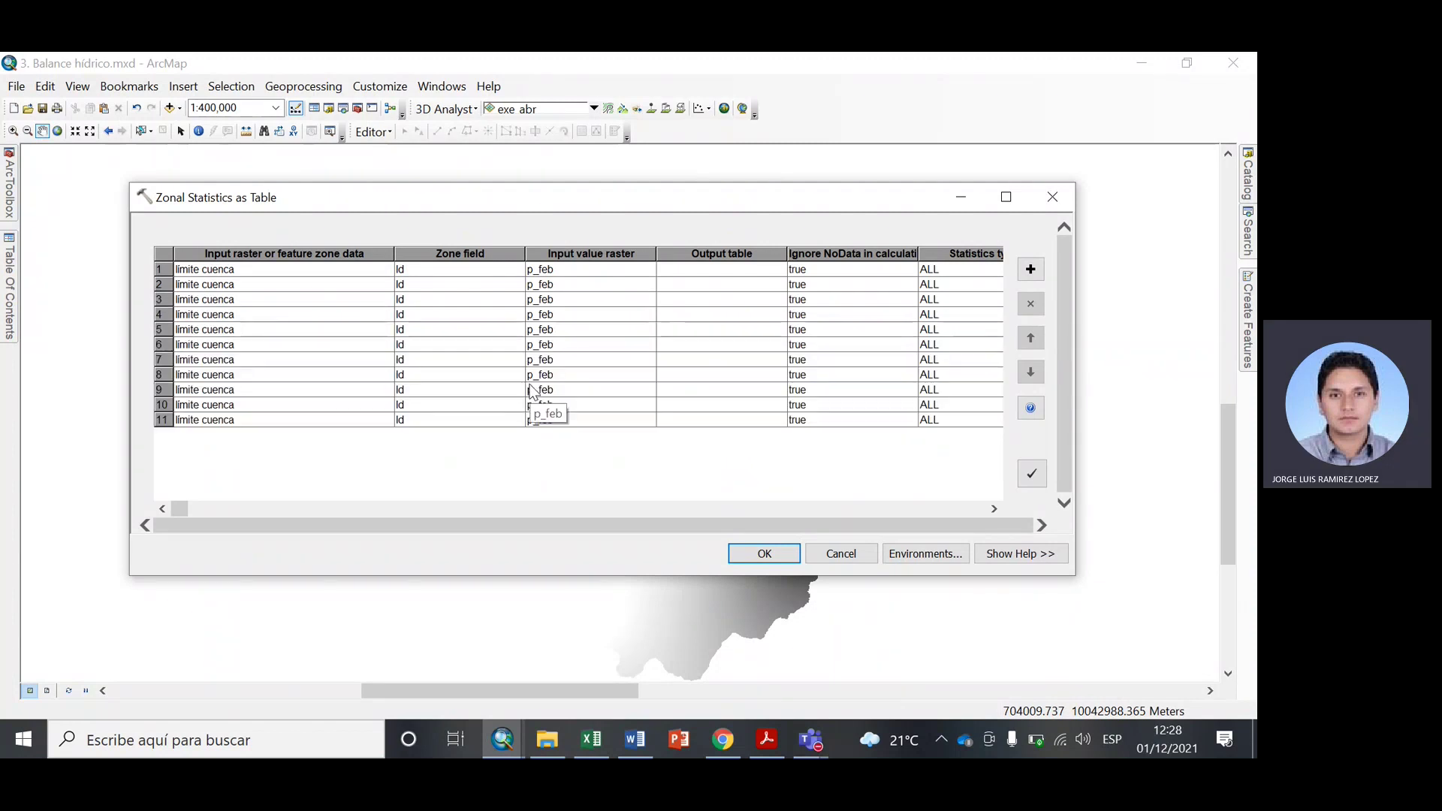
Change the input value raster in the second batch row to p_mar.
{"action": "left_click", "coordinate": [565, 286]}
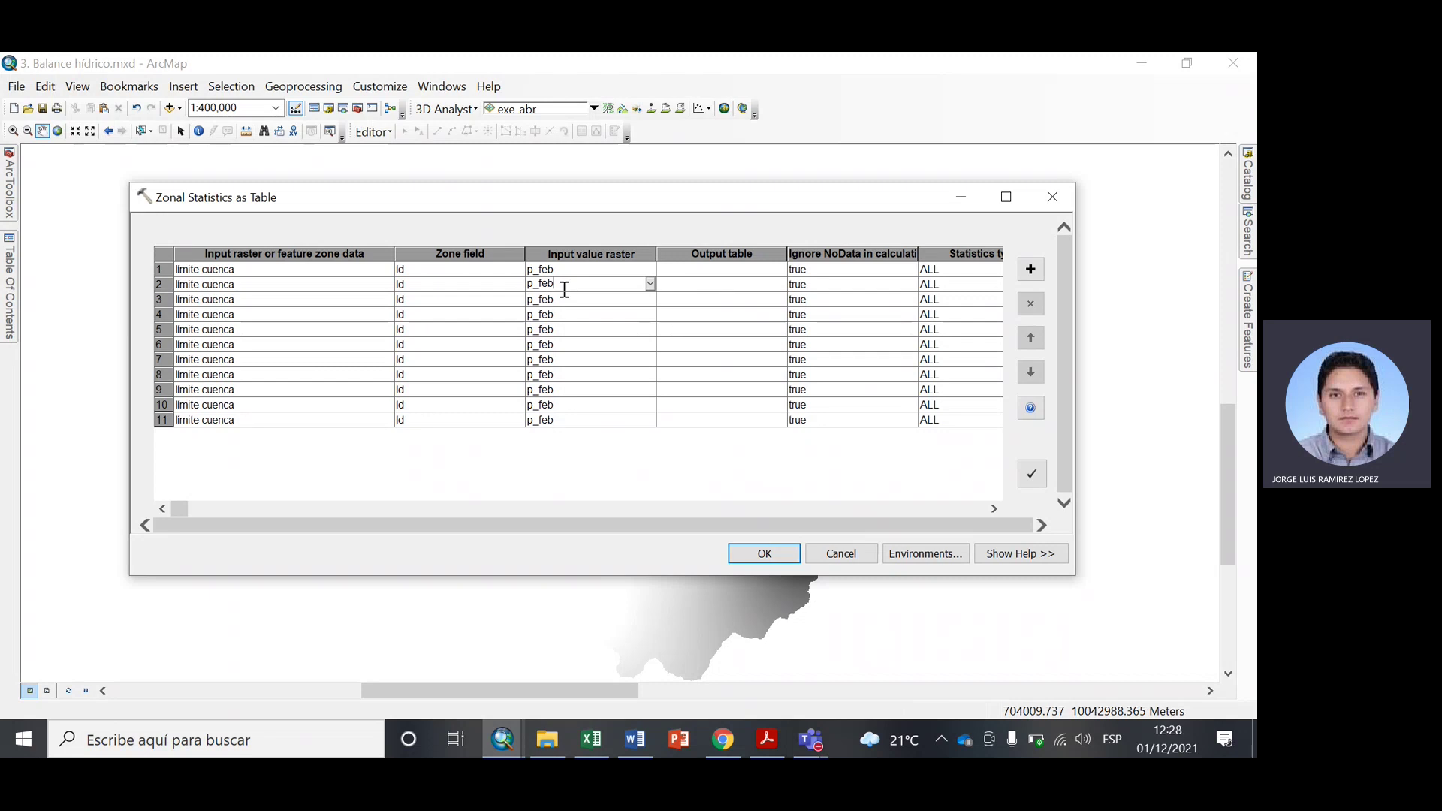
{"action": "key", "text": "BackSpace"}
{"action": "key", "text": "BackSpace"}
{"action": "type", "text": "MAR"}
{"action": "key", "text": "BackSpace"}
{"action": "key", "text": "BackSpace"}
{"action": "key", "text": "BackSpace"}
Change the input value raster in the third batch row to p_abr.
{"action": "left_click", "coordinate": [567, 299]}
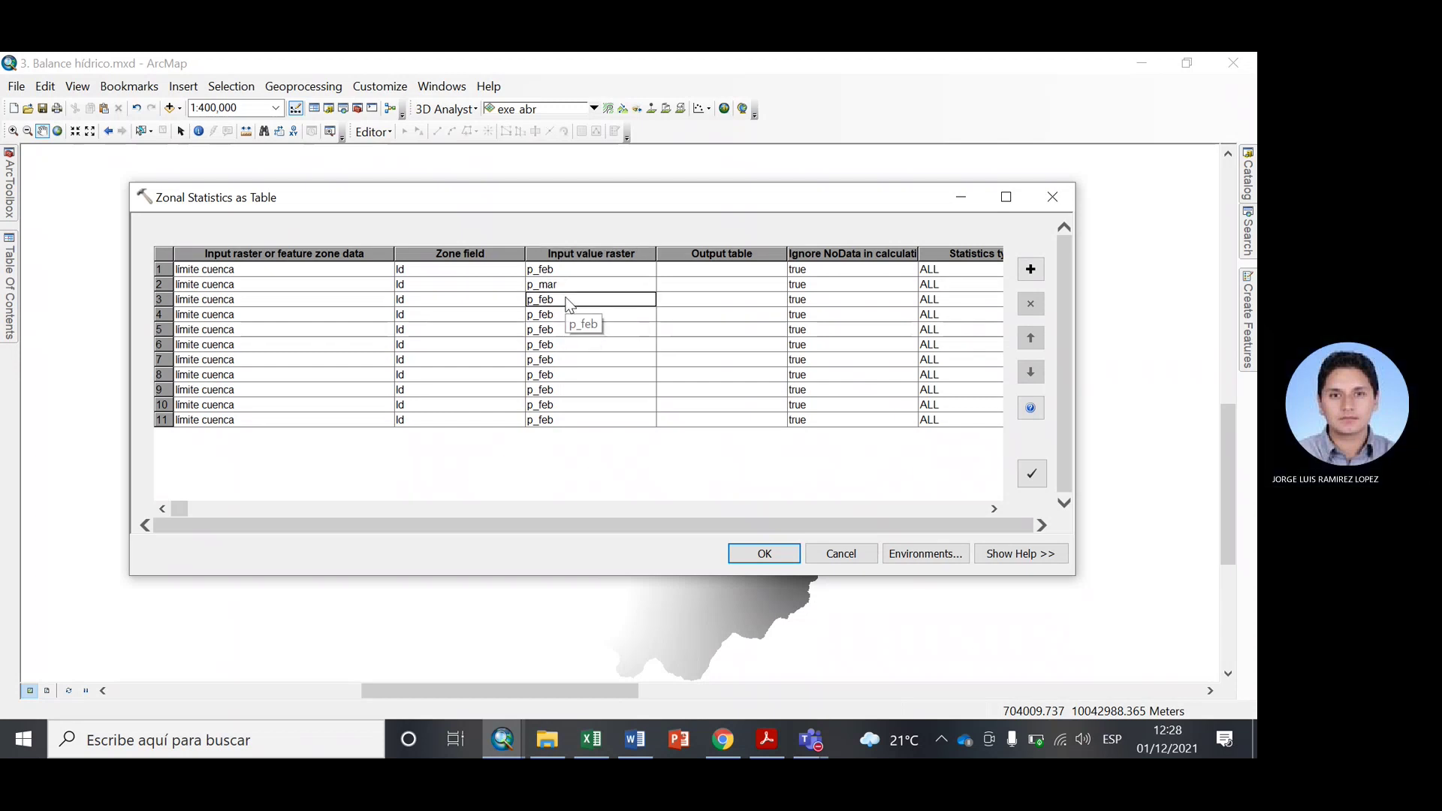
{"action": "left_click", "coordinate": [568, 301]}
{"action": "type", "text": "abr"}
{"action": "key", "text": "Return"}
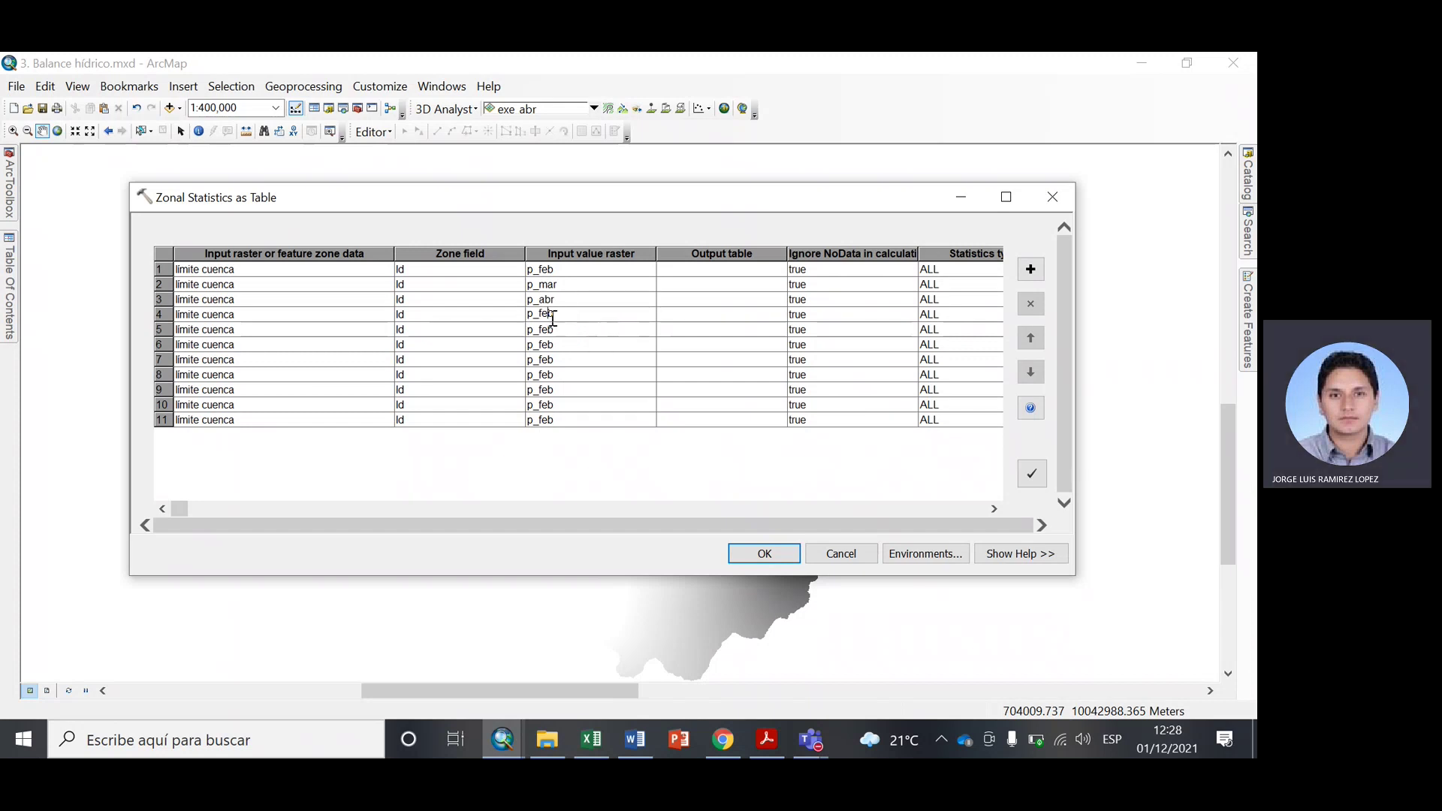
Change the input value raster in the fourth batch row to p_may.
{"action": "left_click", "coordinate": [552, 320]}
{"action": "key", "text": "BackSpace"}
{"action": "key", "text": "BackSpace"}
{"action": "type", "text": "may"}
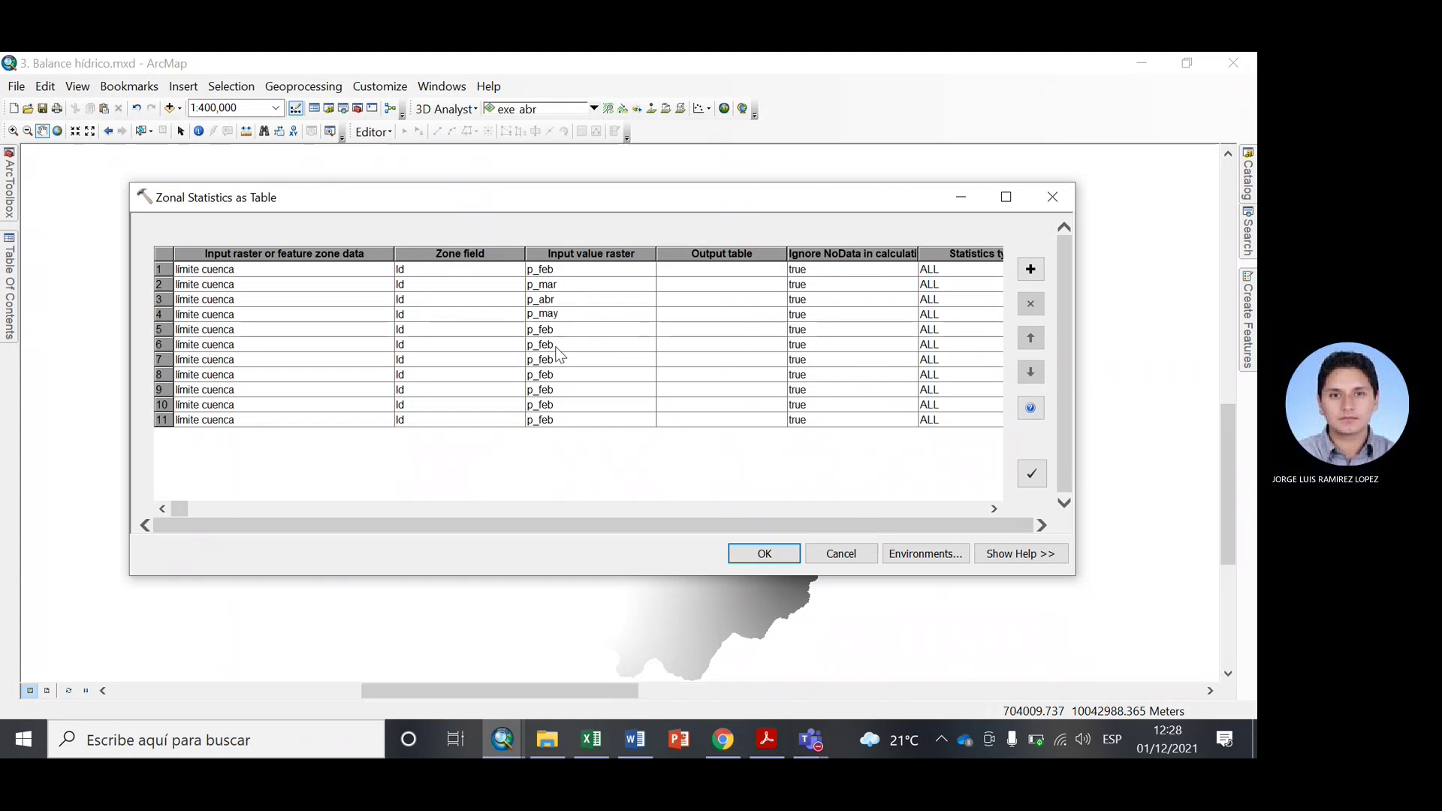
Change the input value raster in the fifth batch row to p_jun.
{"action": "left_click", "coordinate": [552, 331]}
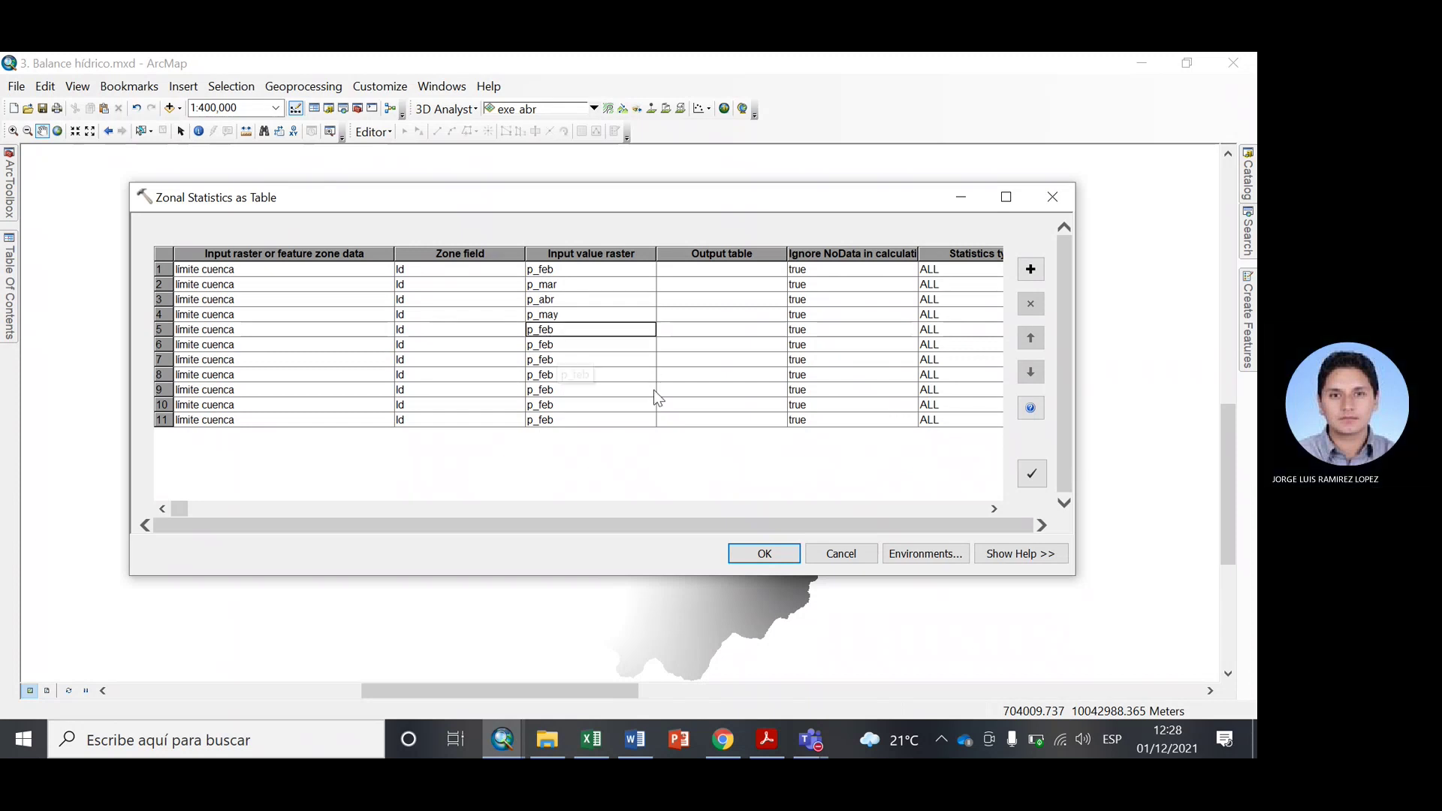
{"action": "left_click", "coordinate": [571, 327]}
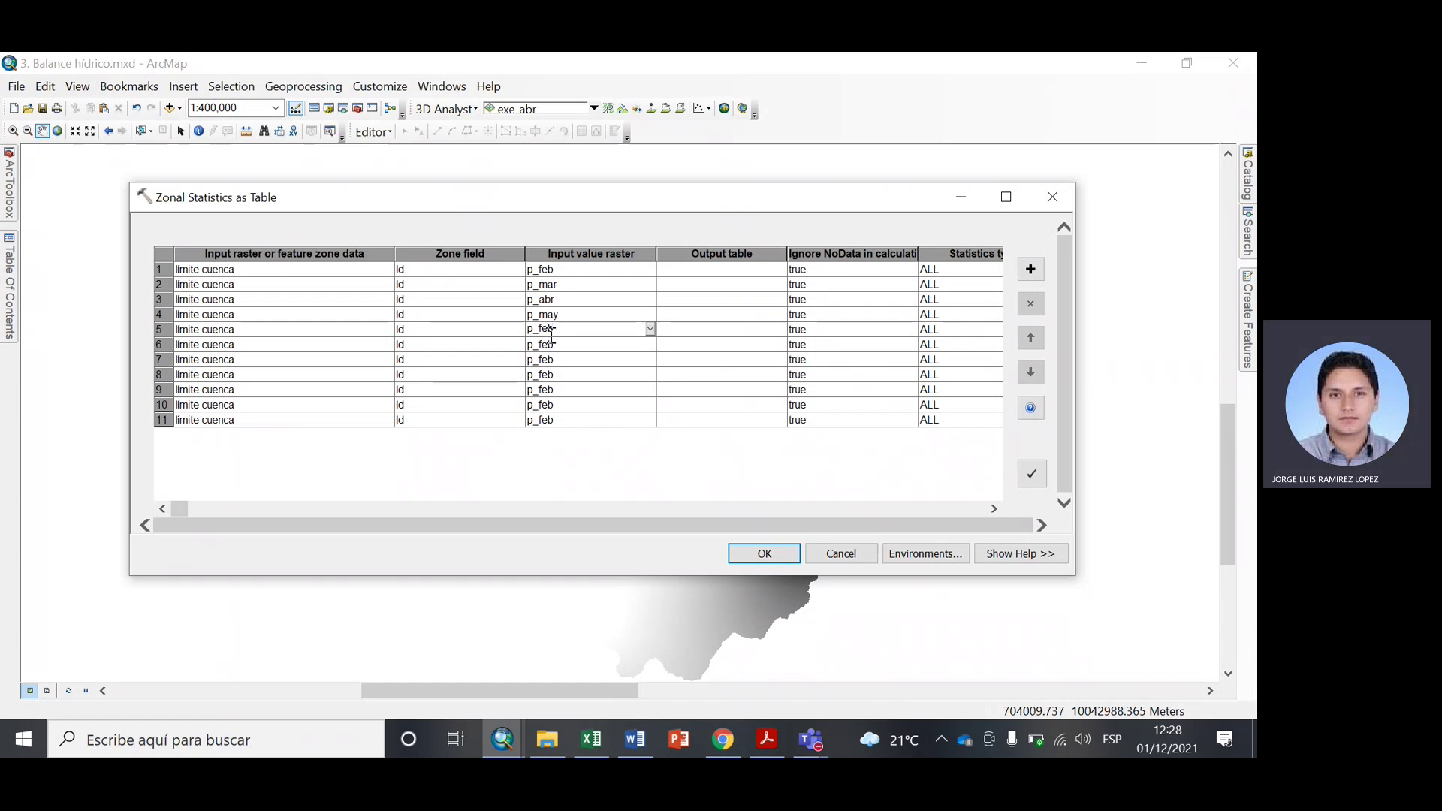
{"action": "key", "text": "BackSpace"}
{"action": "key", "text": "BackSpace"}
{"action": "key", "text": "BackSpace"}
{"action": "type", "text": "jun"}
Change the input value rasters in batch rows six to eight to p_jul, p_ago and p_sep.
{"action": "left_click", "coordinate": [550, 347]}
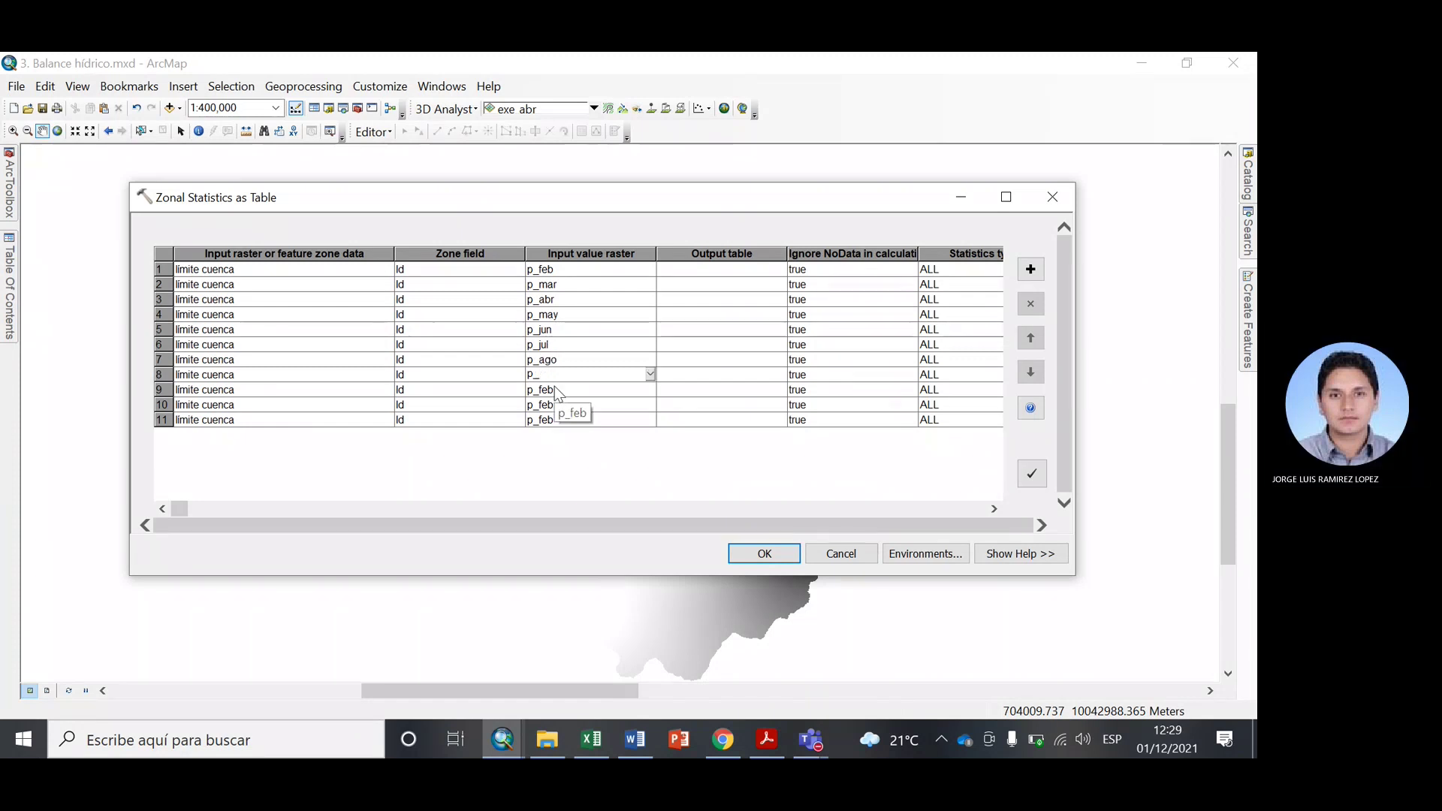
{"action": "type", "text": "sep"}
{"action": "key", "text": "Return"}
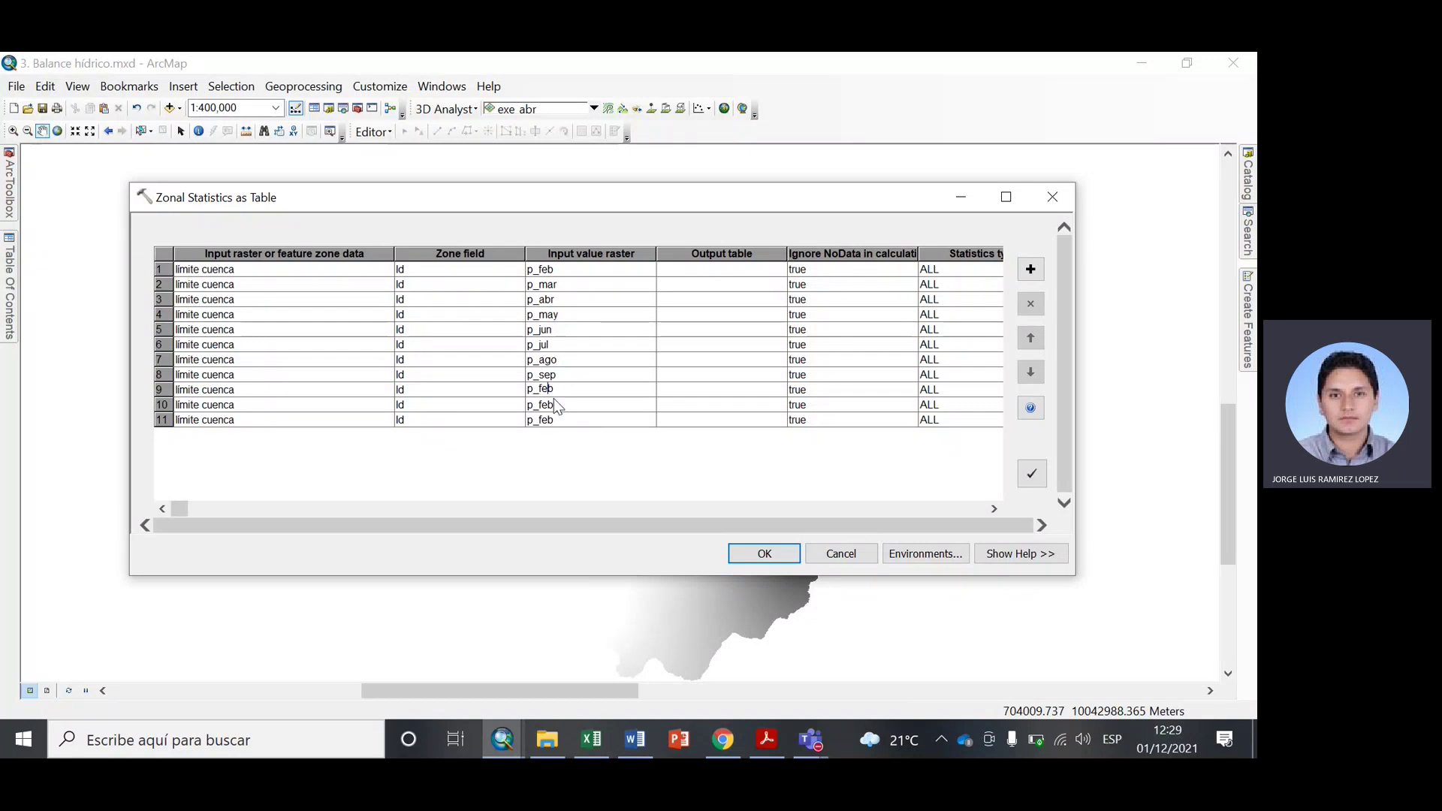
Change the input value raster in the ninth batch row to p_oct.
{"action": "key", "text": "BackSpace"}
{"action": "key", "text": "BackSpace"}
{"action": "type", "text": "oct"}
{"action": "key", "text": "Return"}
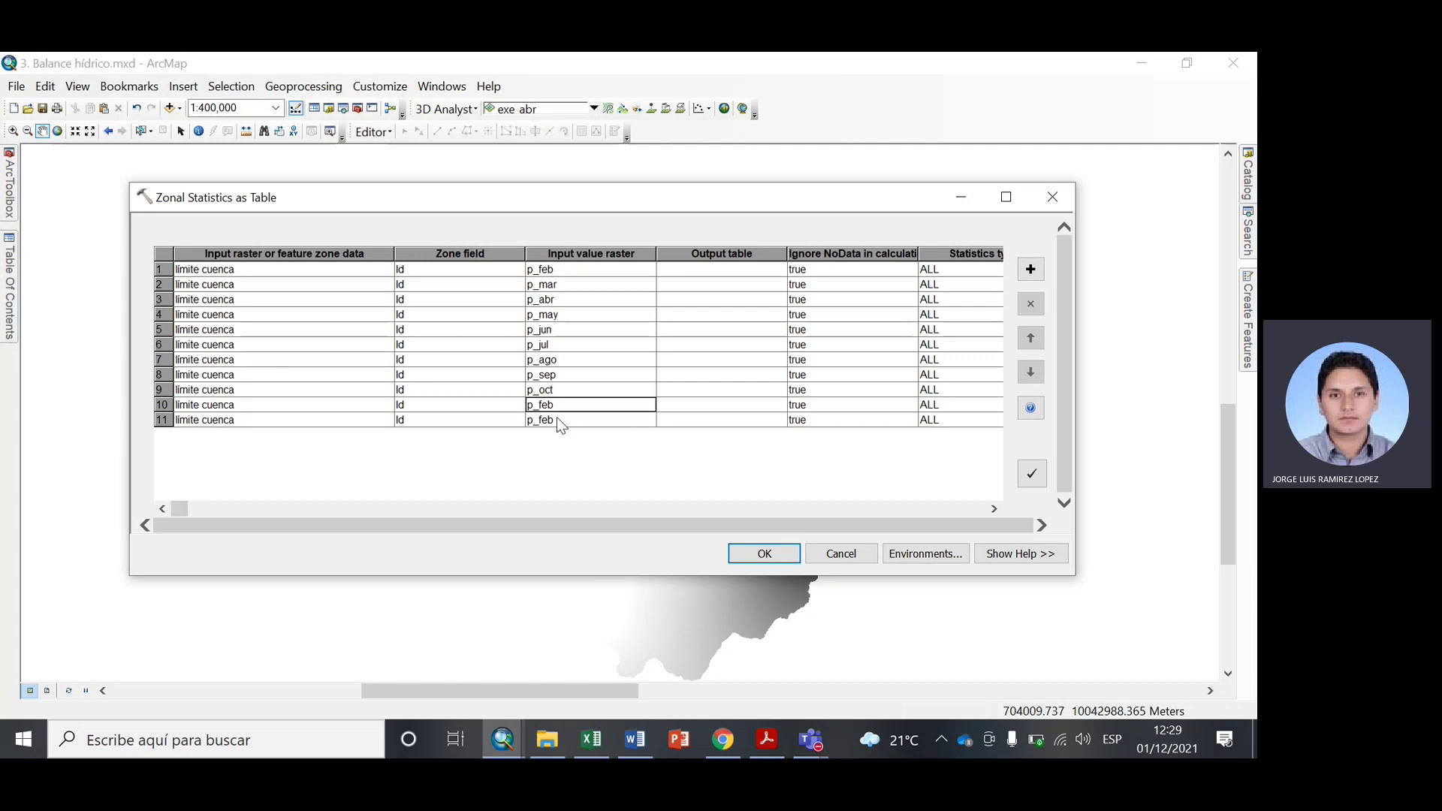
Change the input value raster in the tenth batch row to p_nov.
{"action": "key", "text": "F2"}
{"action": "key", "text": "BackSpace"}
{"action": "key", "text": "BackSpace"}
{"action": "key", "text": "BackSpace"}
{"action": "type", "text": "nov"}
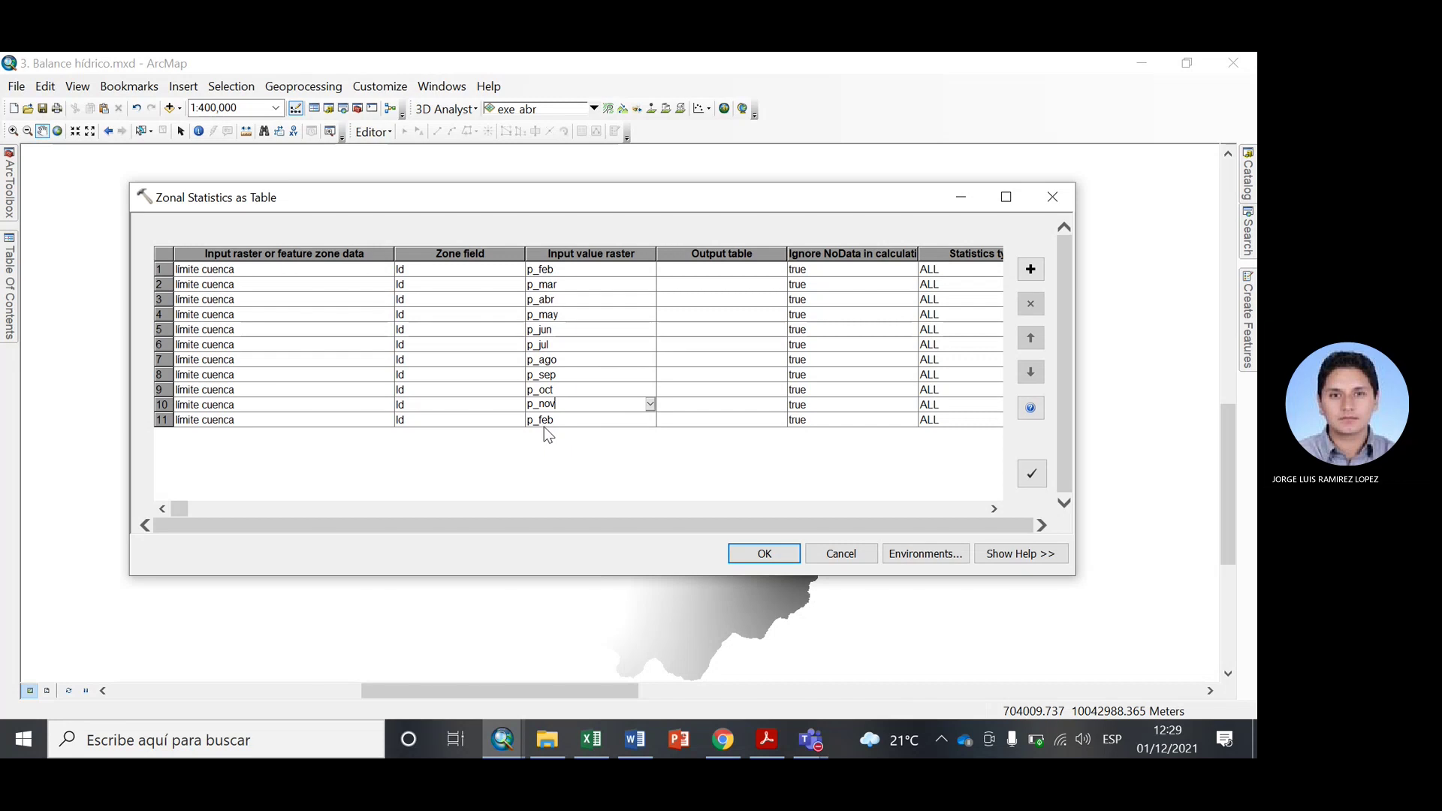
Try to name the output table of the first batch row ene.
{"action": "double_click", "coordinate": [721, 268]}
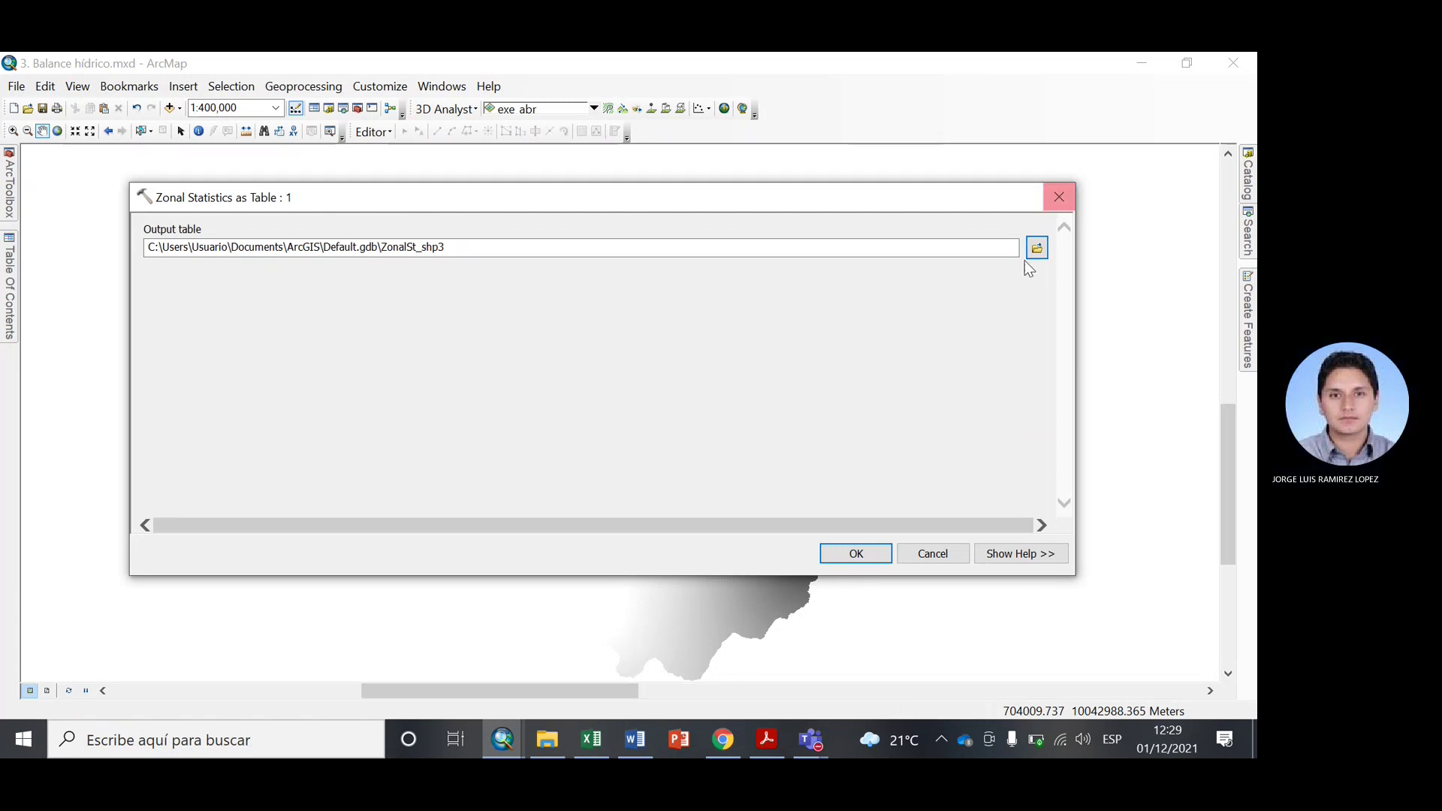
{"action": "left_click", "coordinate": [1059, 197]}
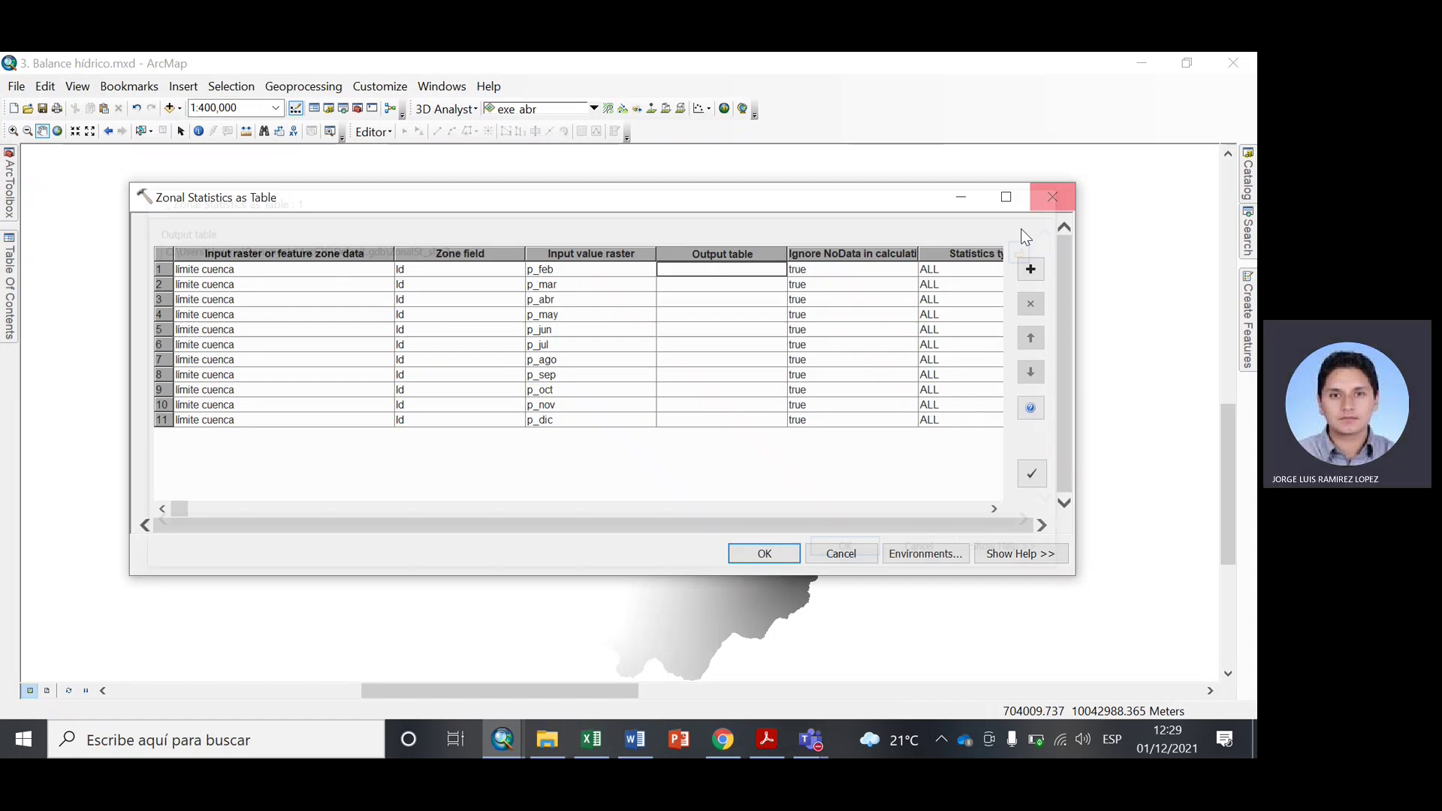
{"action": "left_click", "coordinate": [722, 270]}
{"action": "type", "text": "ene"}
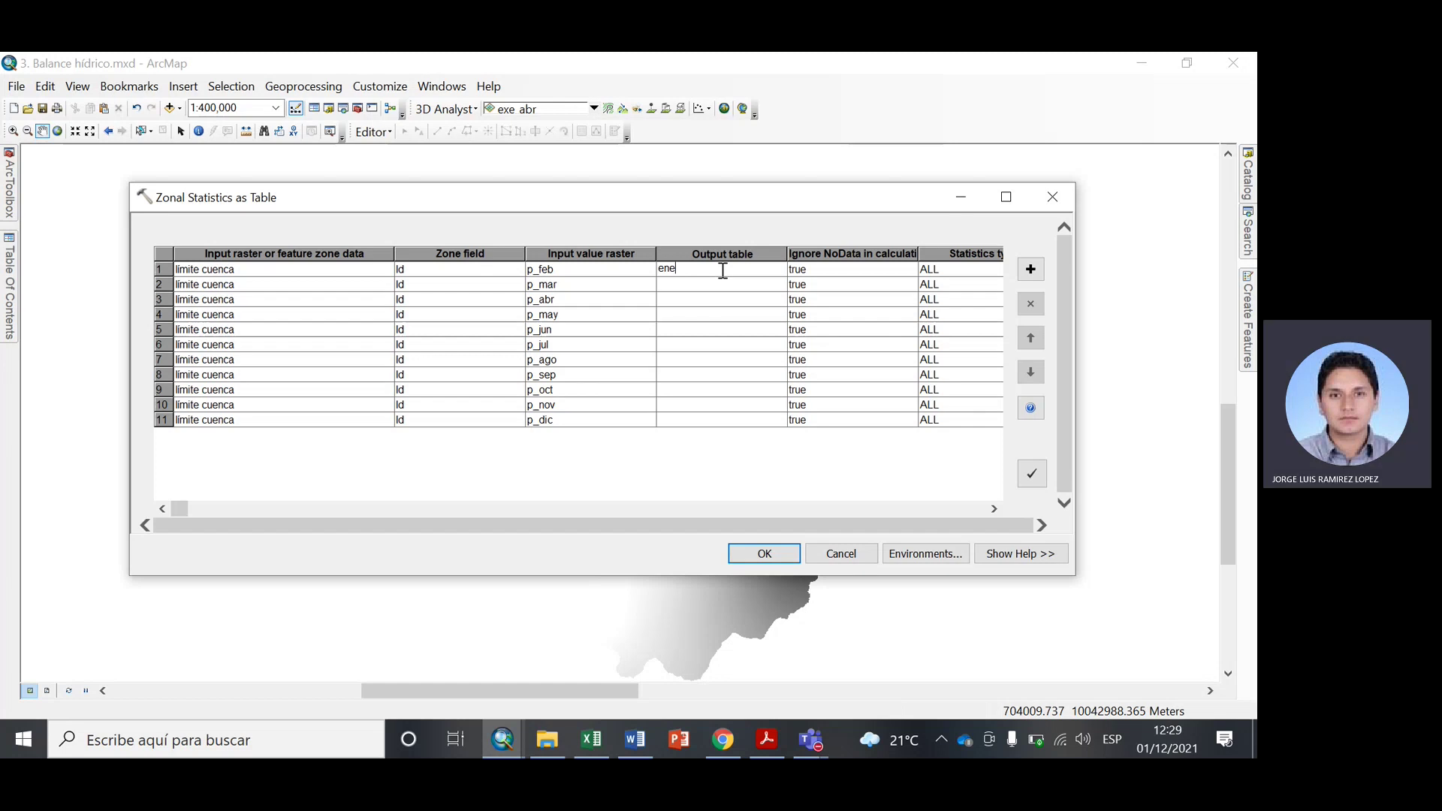
{"action": "key", "text": "Return"}
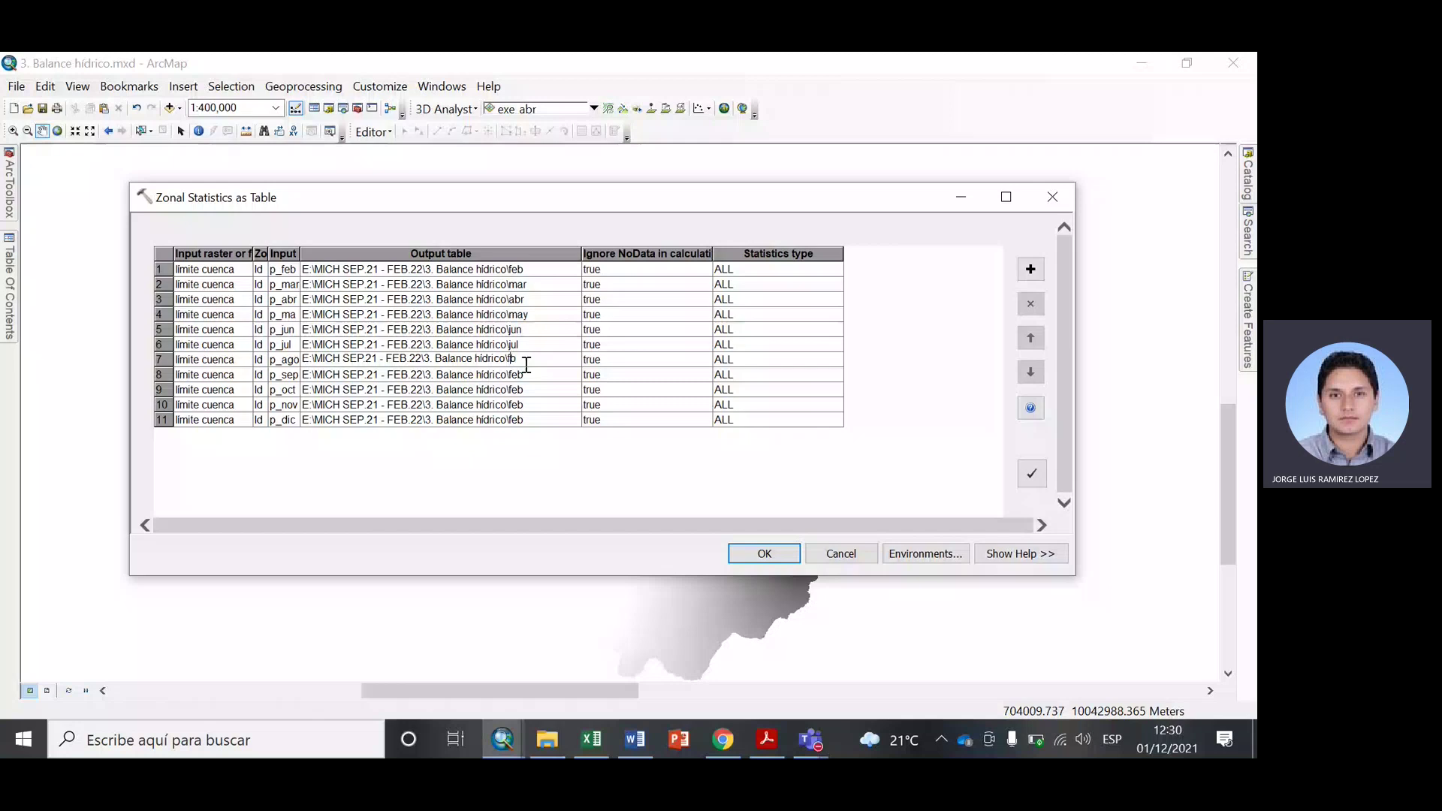
Dismiss the completed Zonal Statistics report and open the attribute table of the dic result.
{"action": "mouse_move", "coordinate": [500, 740]}
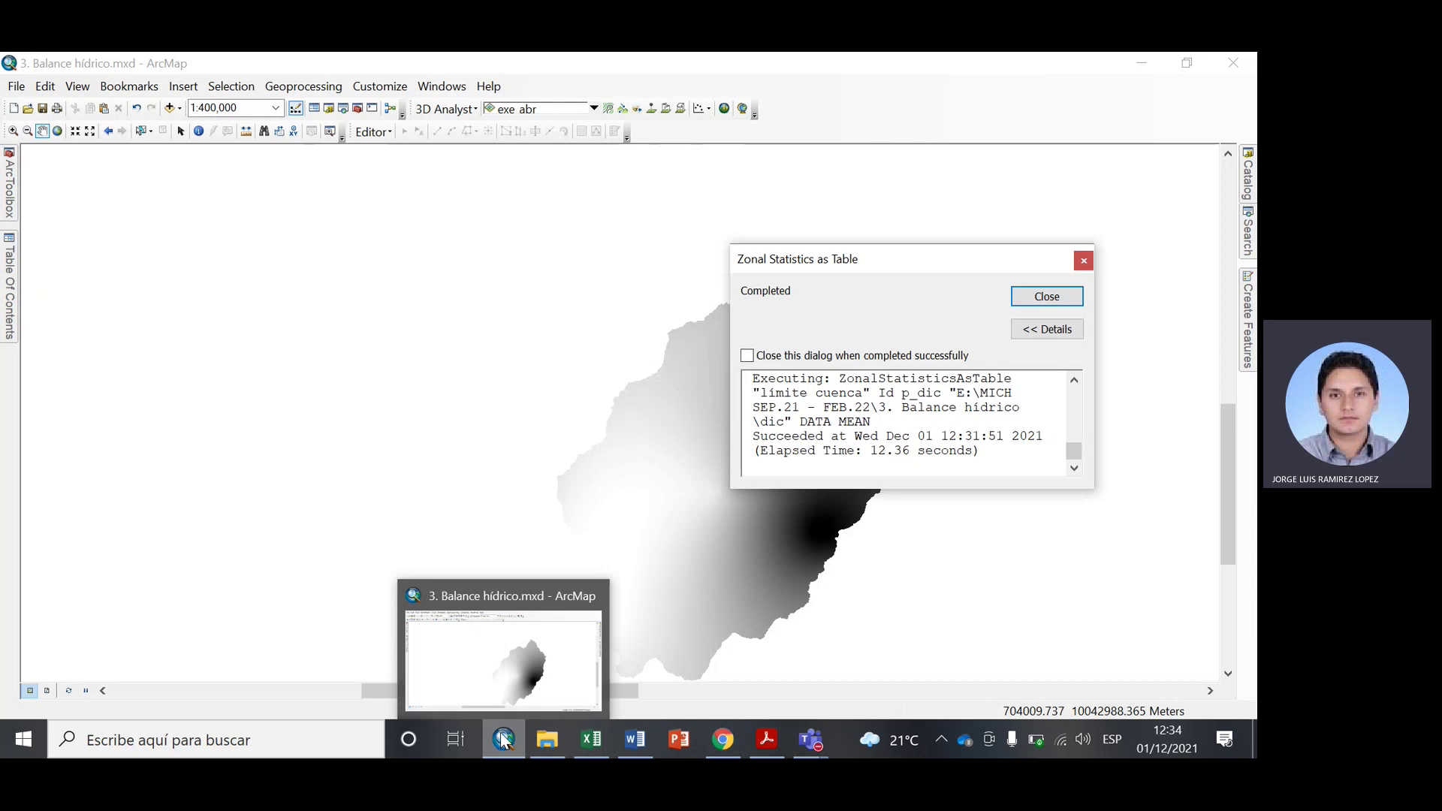
{"action": "left_click", "coordinate": [1061, 296]}
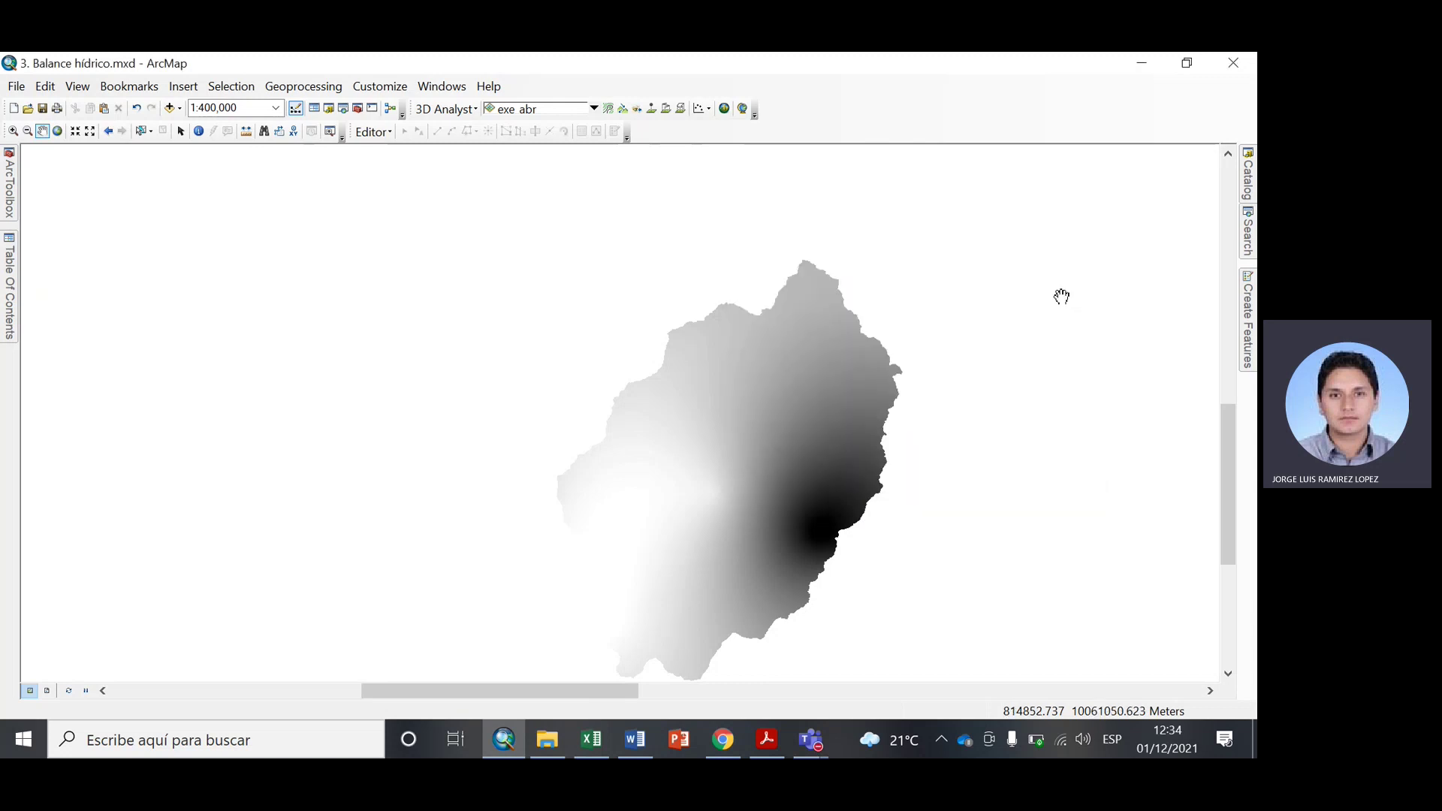
{"action": "mouse_move", "coordinate": [9, 304]}
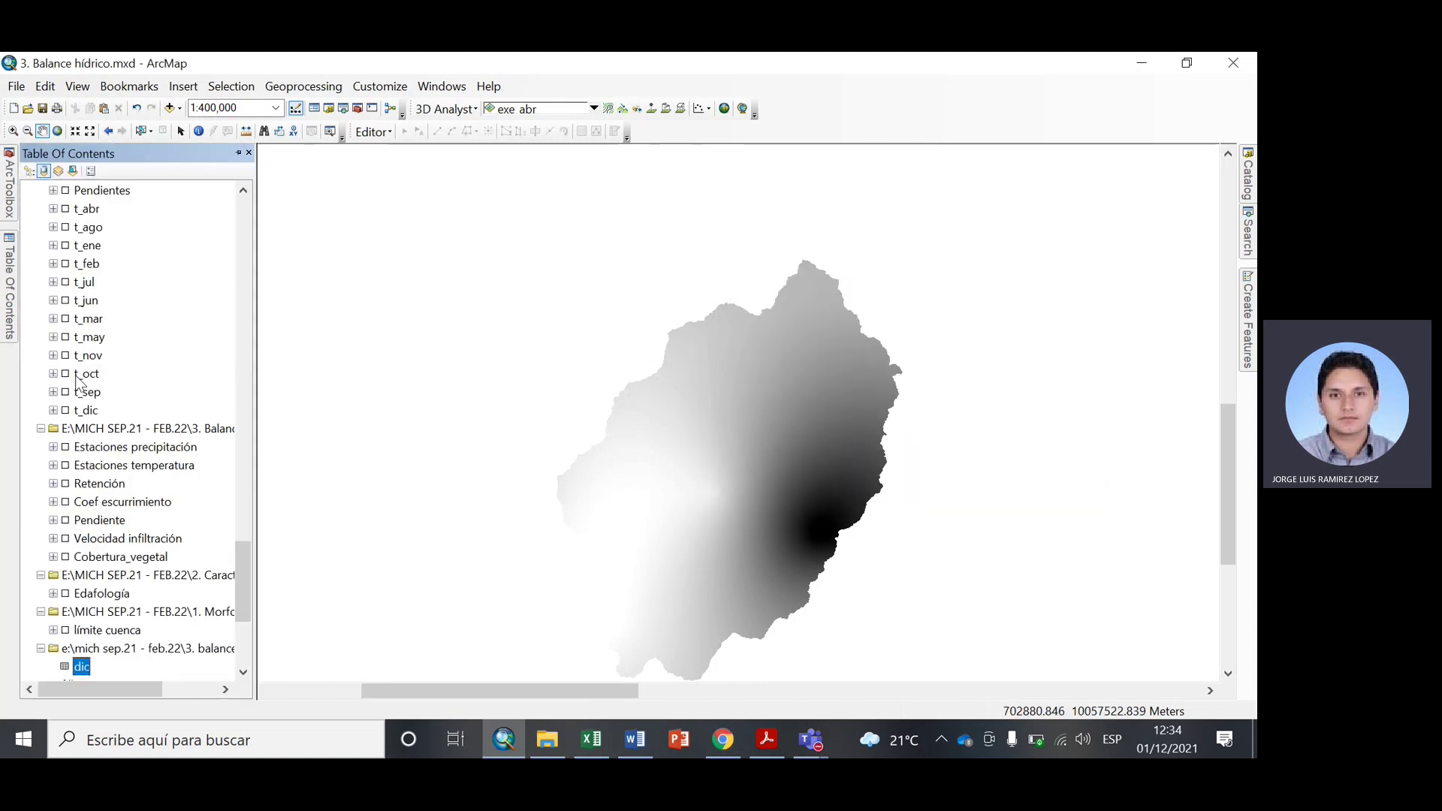
{"action": "scroll", "coordinate": [82, 375], "scroll_direction": "up", "scroll_amount": 3}
{"action": "scroll", "coordinate": [105, 466], "scroll_direction": "down", "scroll_amount": 8}
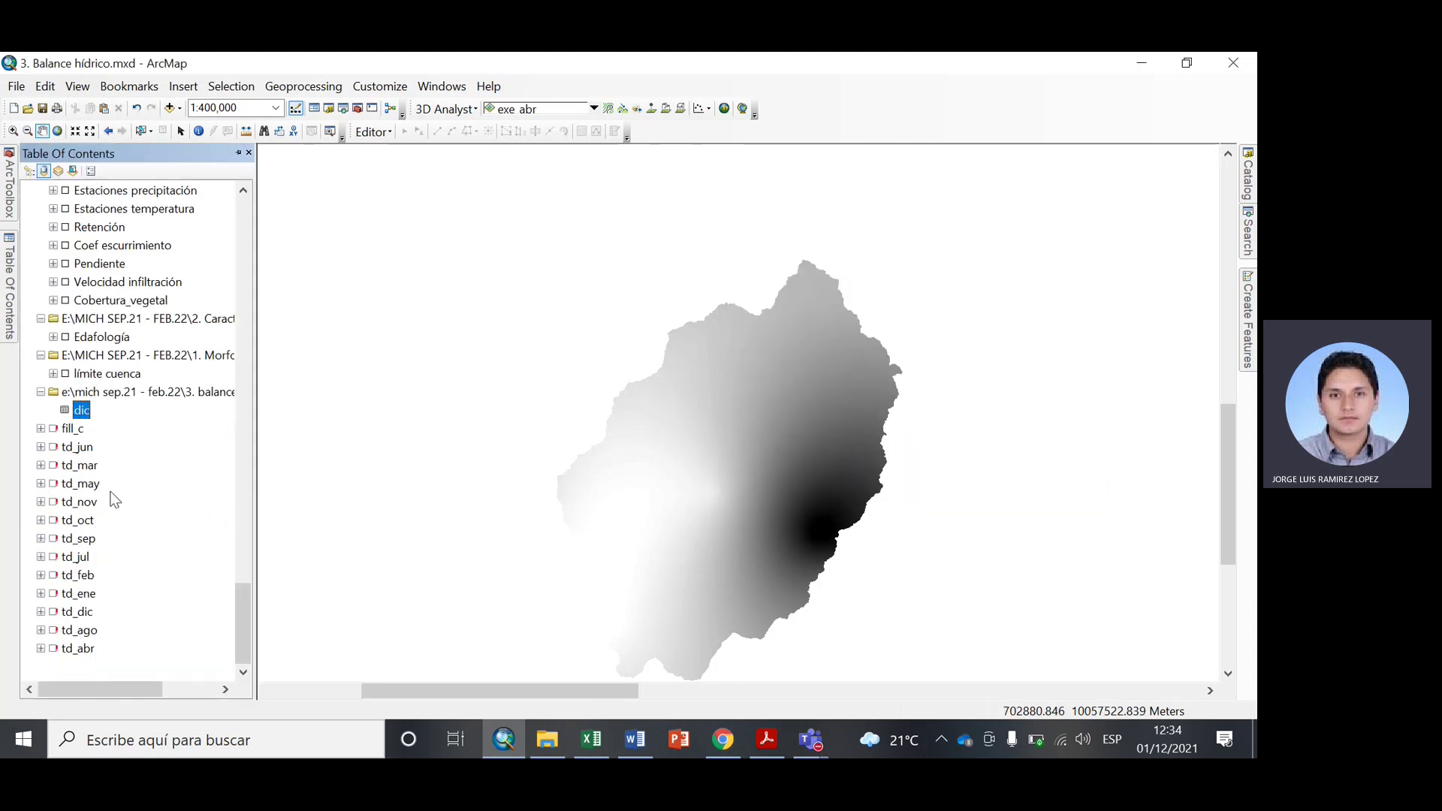
{"action": "right_click", "coordinate": [84, 415]}
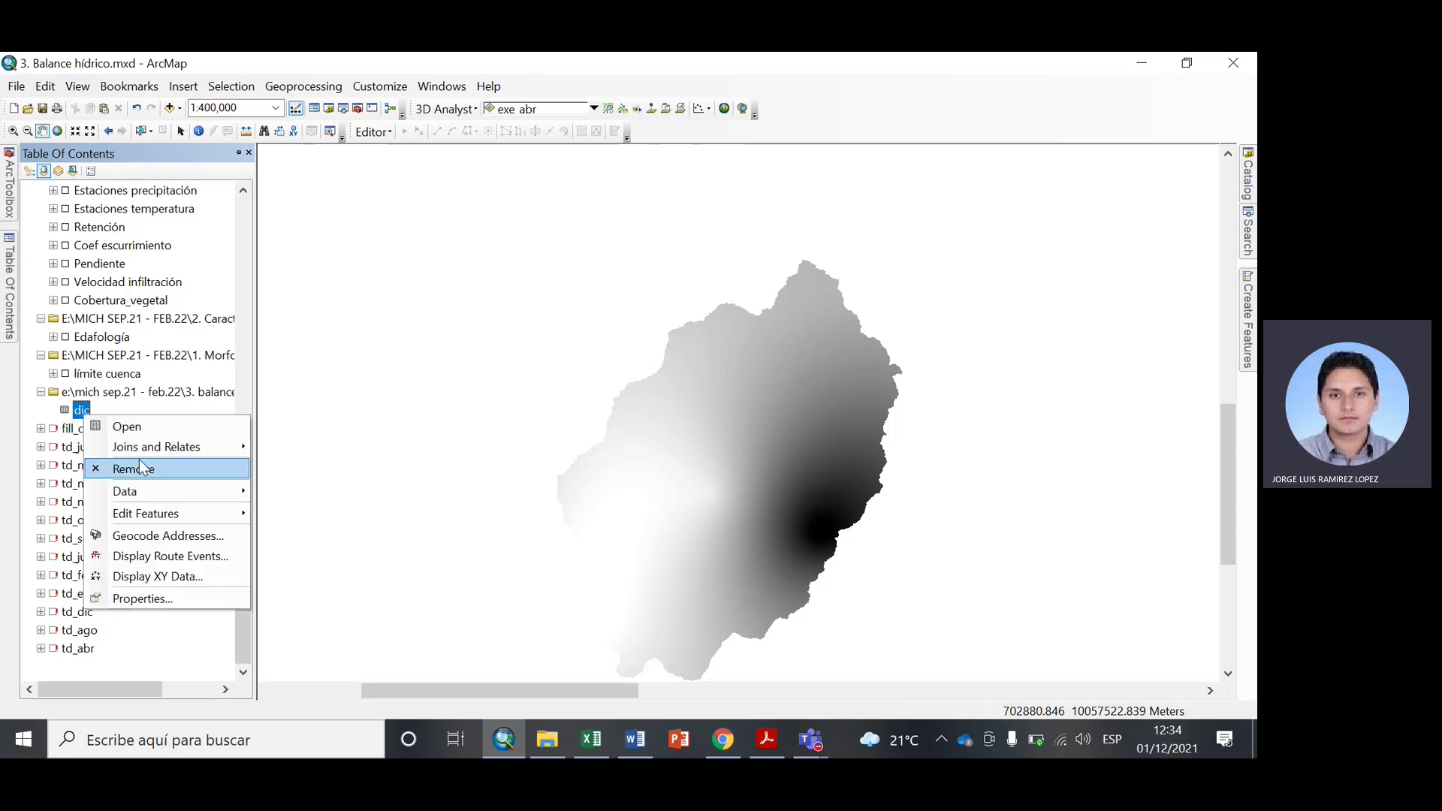
{"action": "left_click", "coordinate": [138, 428]}
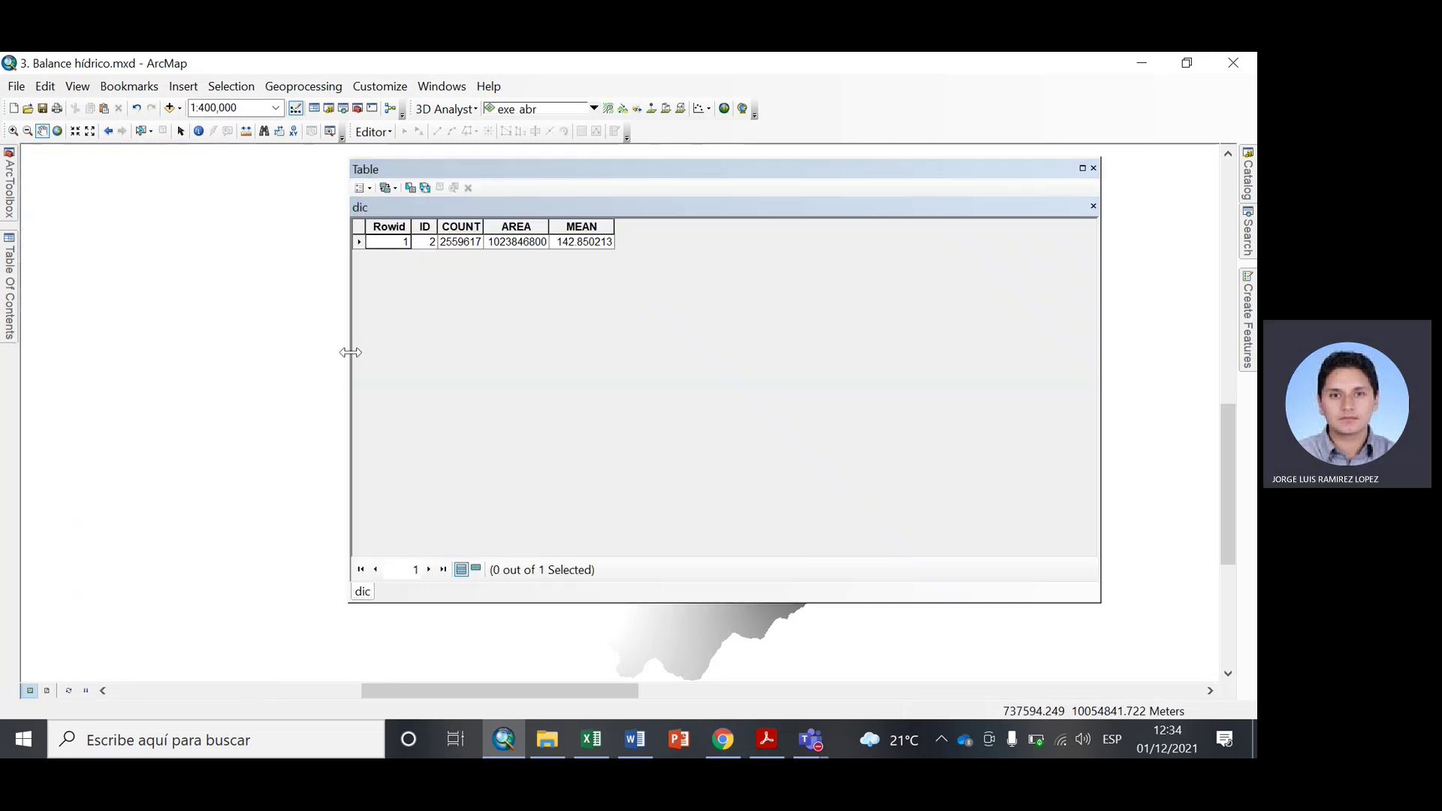
Copy the dic table's MEAN value, 142.850213, into the DIC cell of the PP row in Excel and return to ArcMap.
{"action": "left_click", "coordinate": [568, 239]}
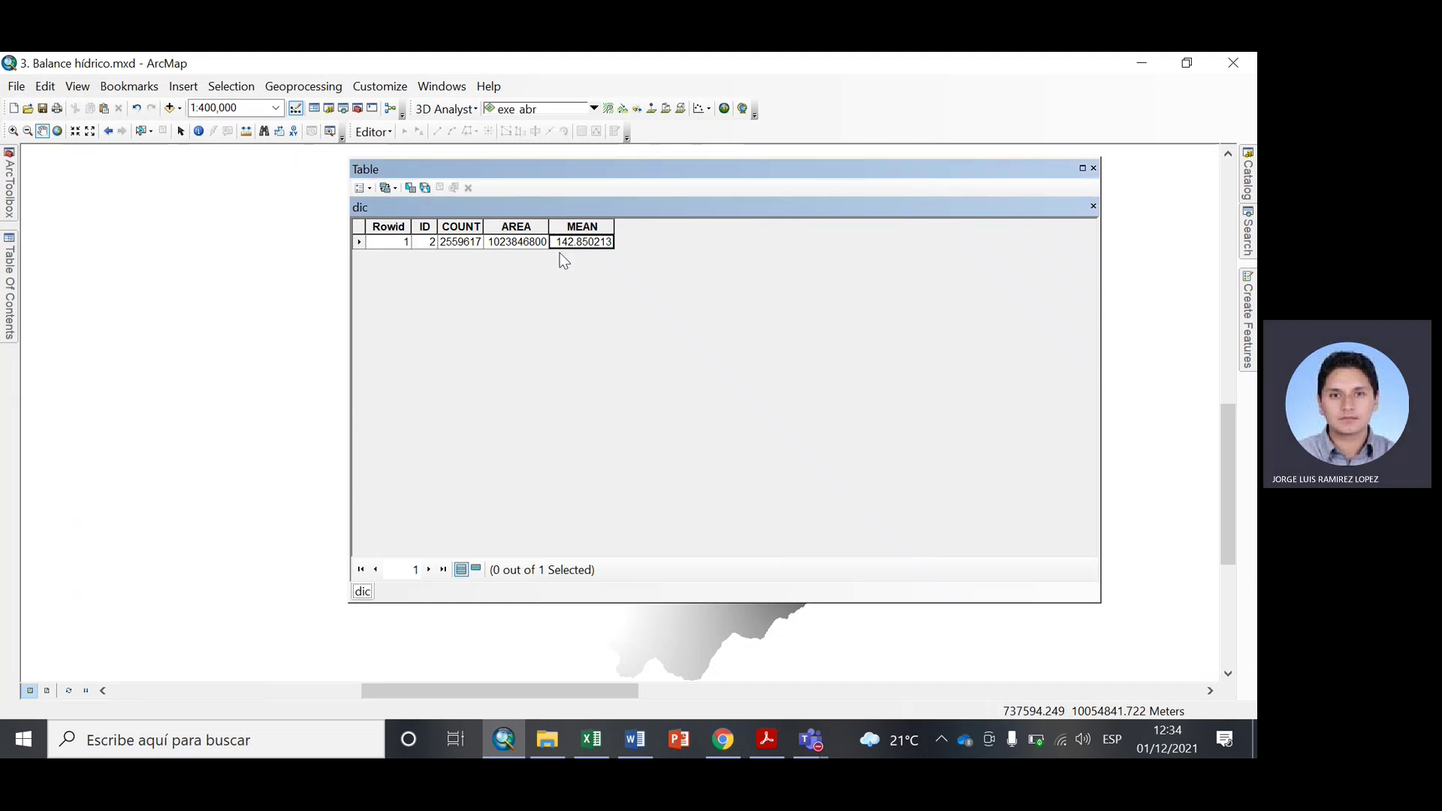
{"action": "left_click", "coordinate": [593, 740]}
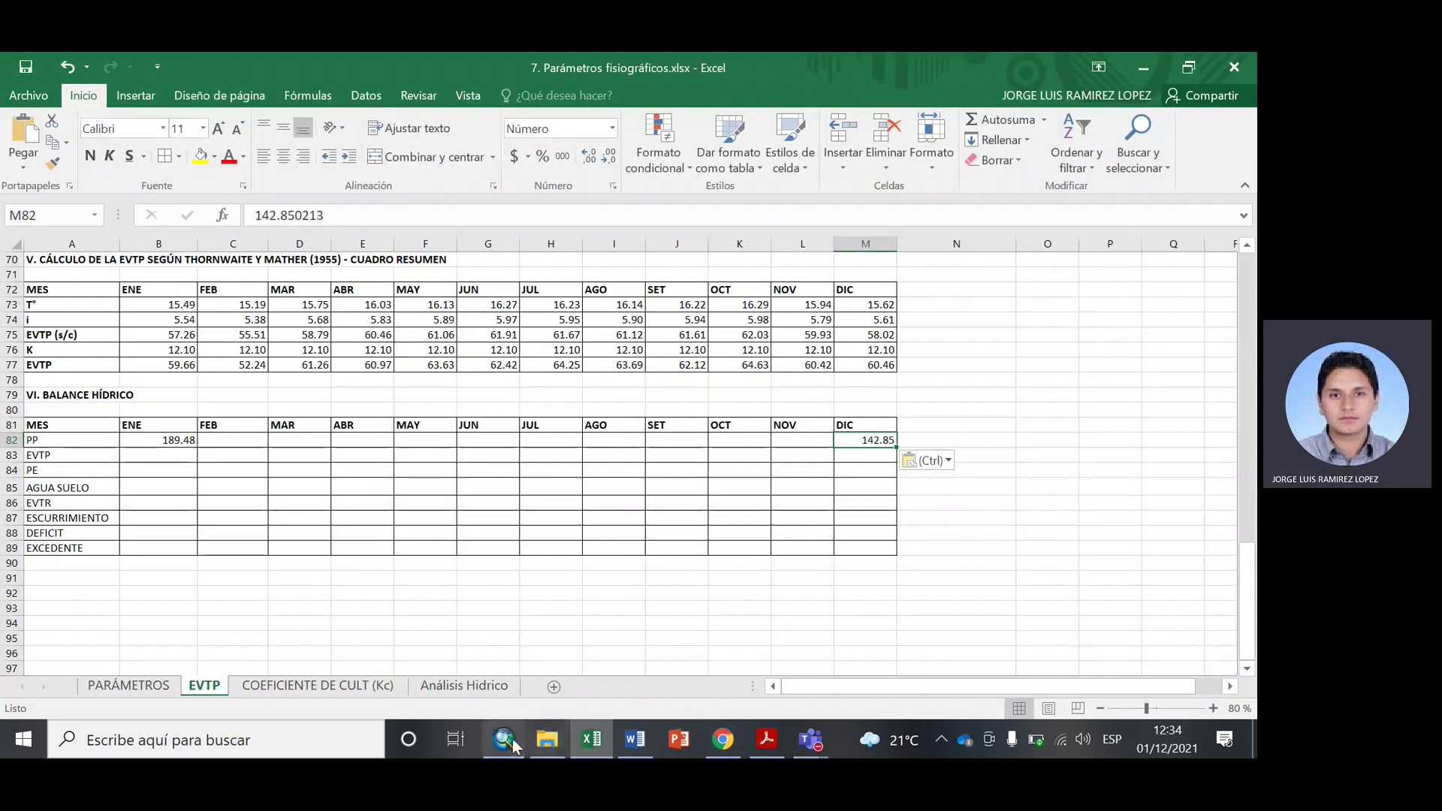
{"action": "left_click", "coordinate": [592, 742]}
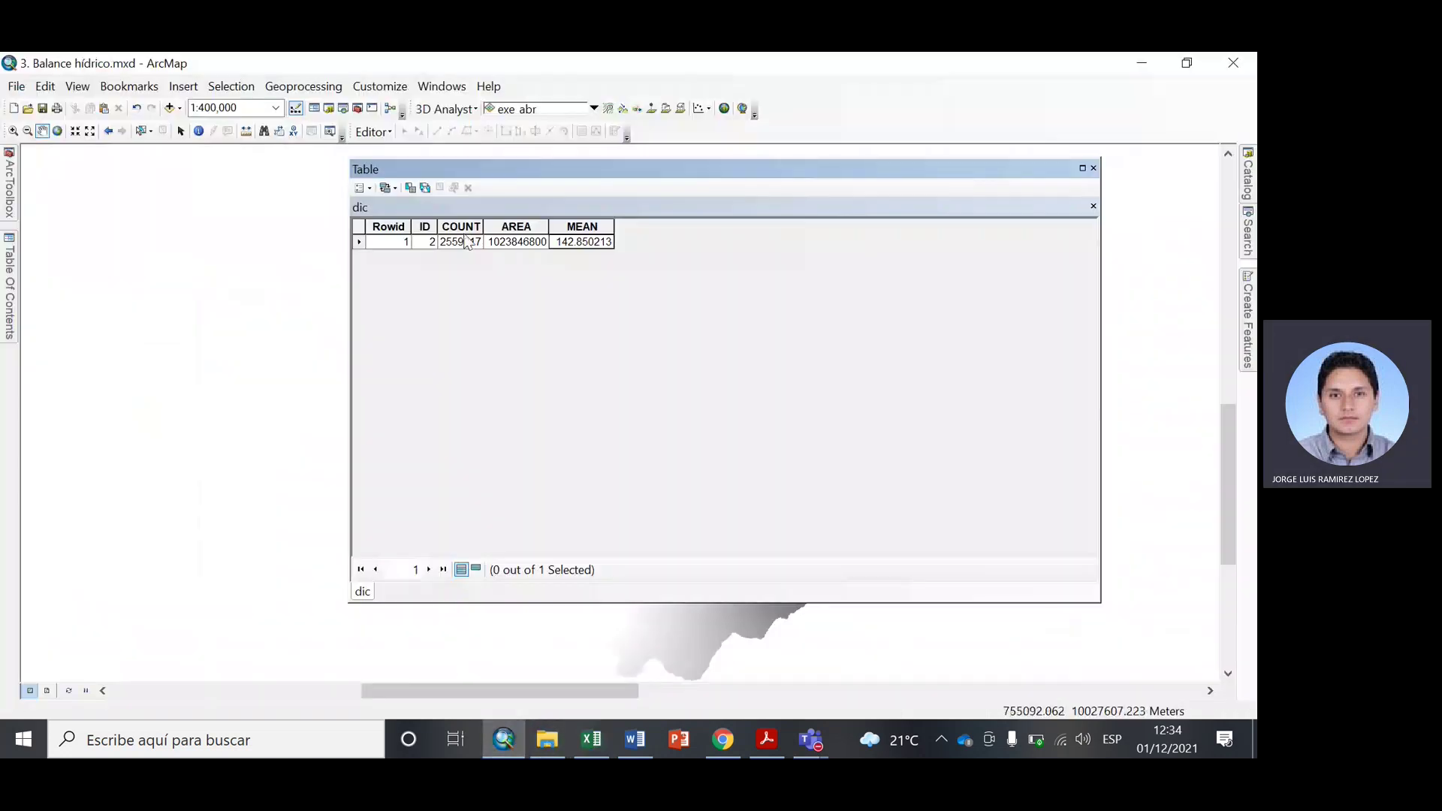
Start adding data from the 3. Balance hídrico folder and select the abr and ago tables.
{"action": "left_click", "coordinate": [170, 108]}
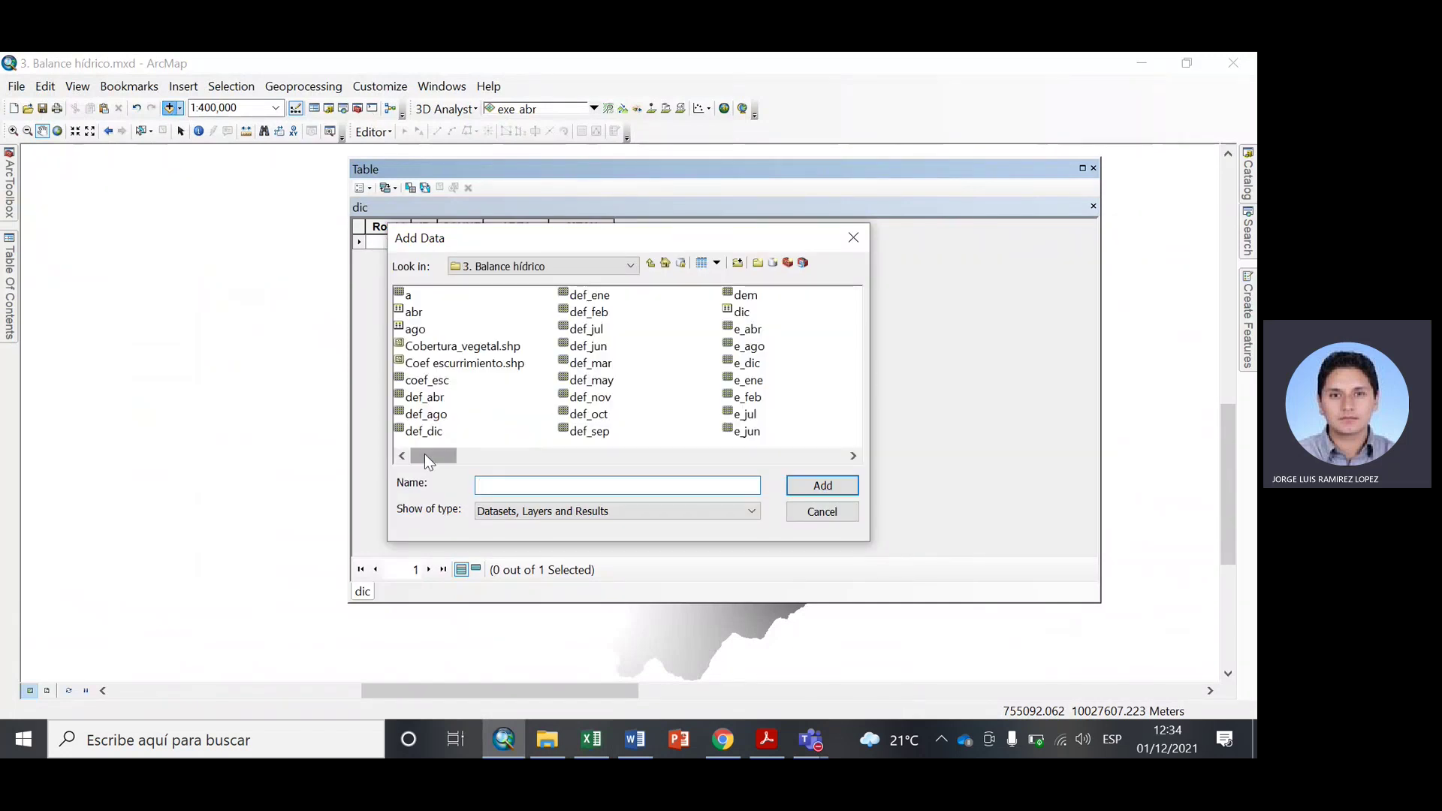
{"action": "left_click_drag", "start_coordinate": [425, 454], "coordinate": [845, 449]}
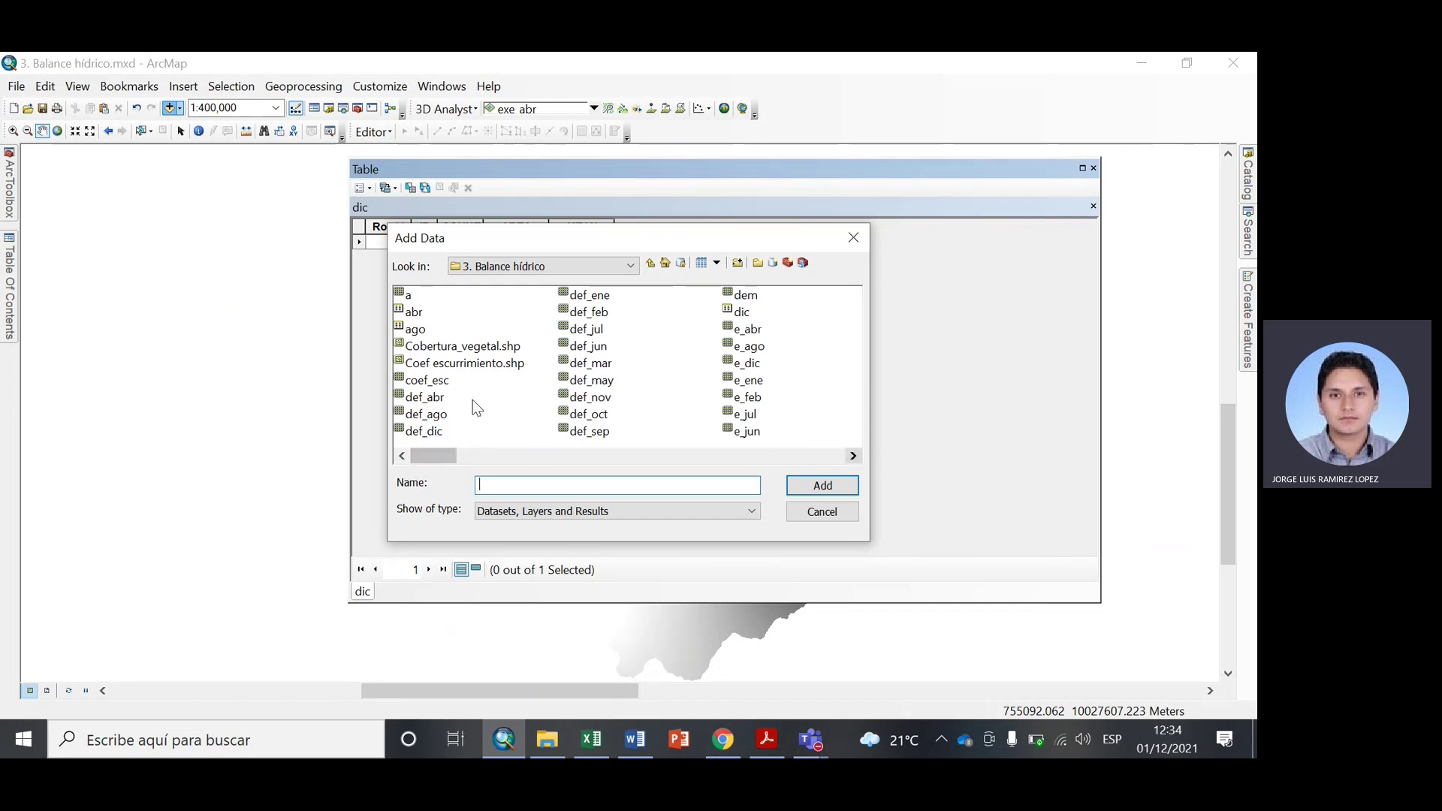
{"action": "left_click", "coordinate": [414, 311]}
{"action": "left_click", "coordinate": [414, 329], "text": "ctrl"}
{"action": "left_click", "coordinate": [603, 512]}
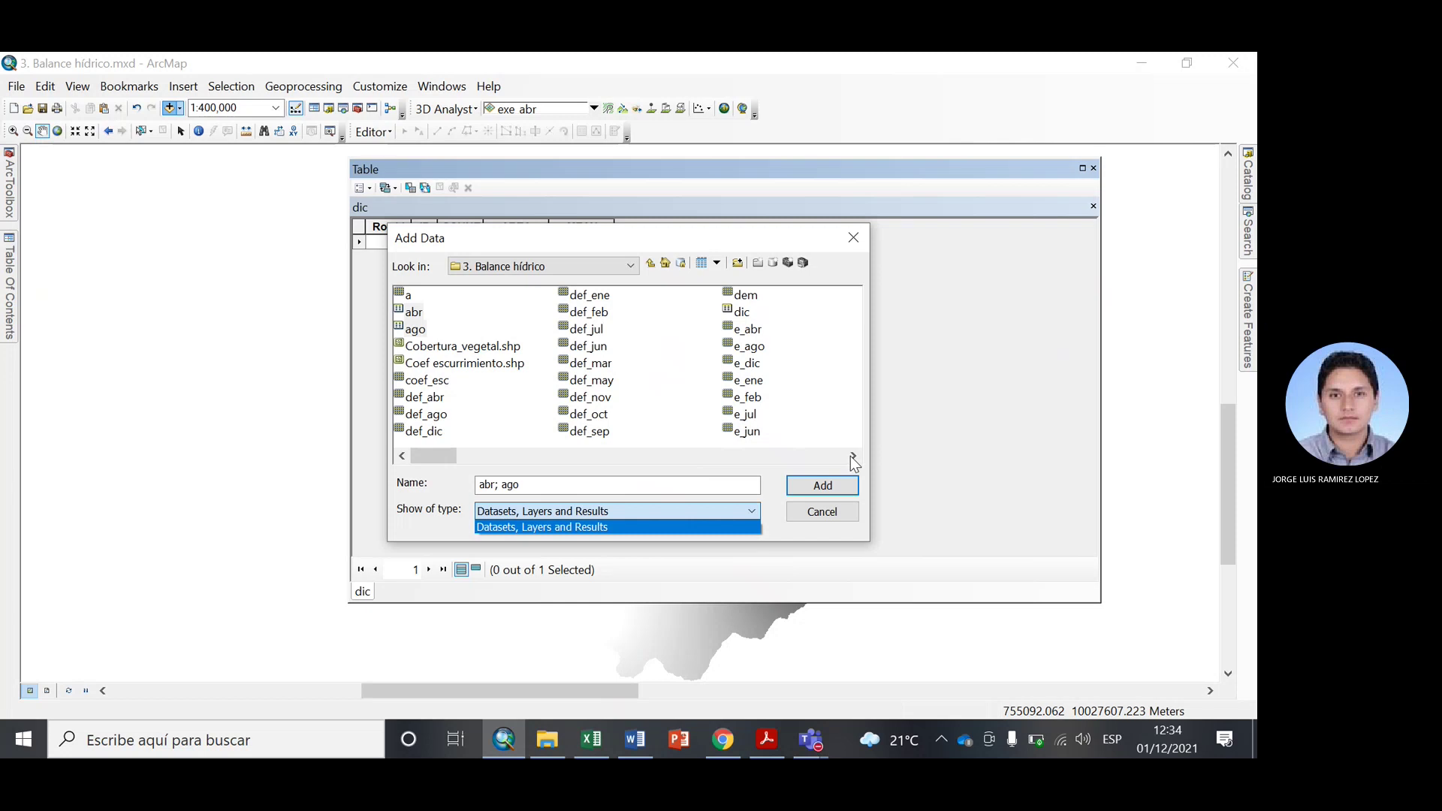
{"action": "left_click", "coordinate": [426, 312]}
{"action": "left_click", "coordinate": [414, 314]}
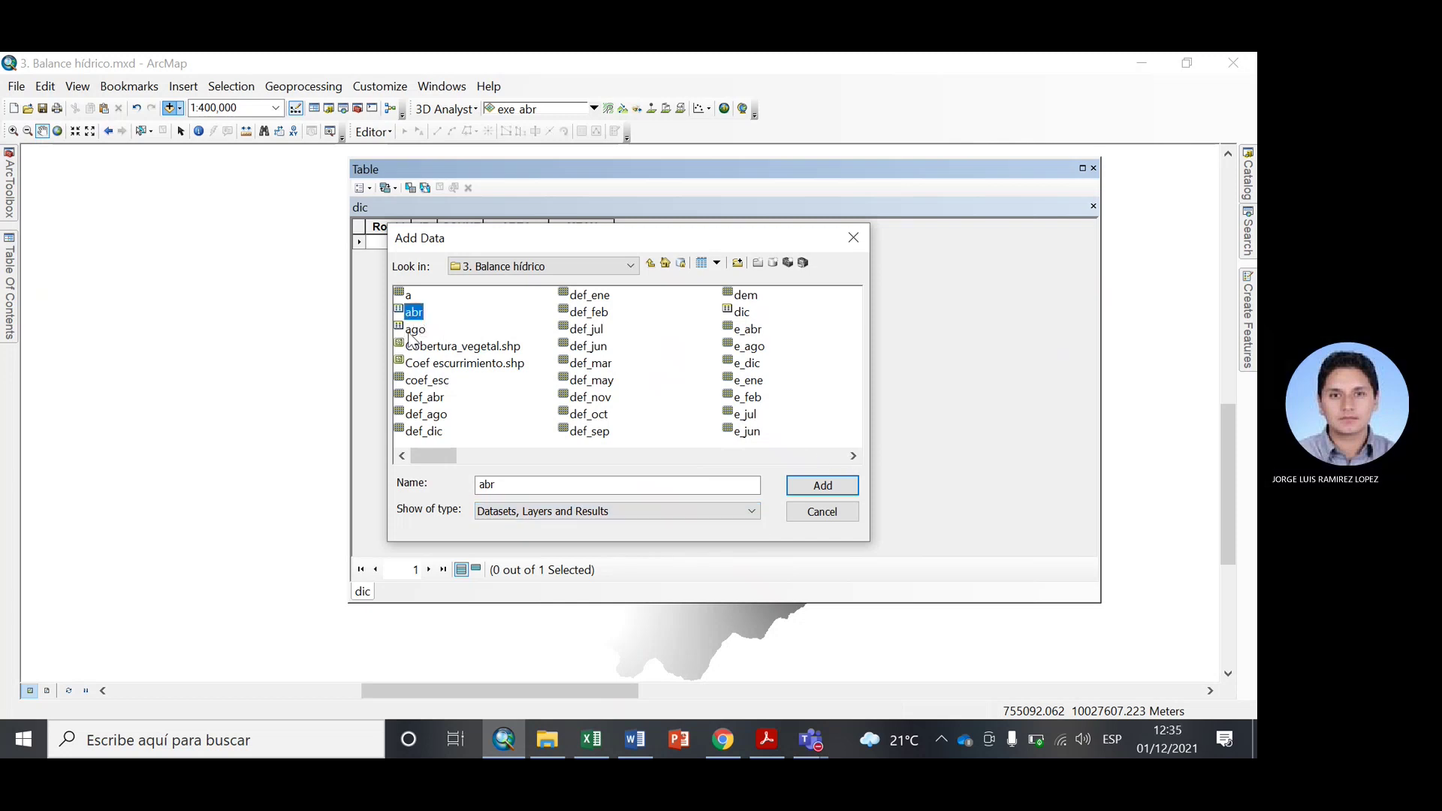
{"action": "left_click", "coordinate": [414, 331], "text": "ctrl"}
{"action": "scroll", "coordinate": [451, 361], "scroll_direction": "right", "scroll_amount": 1}
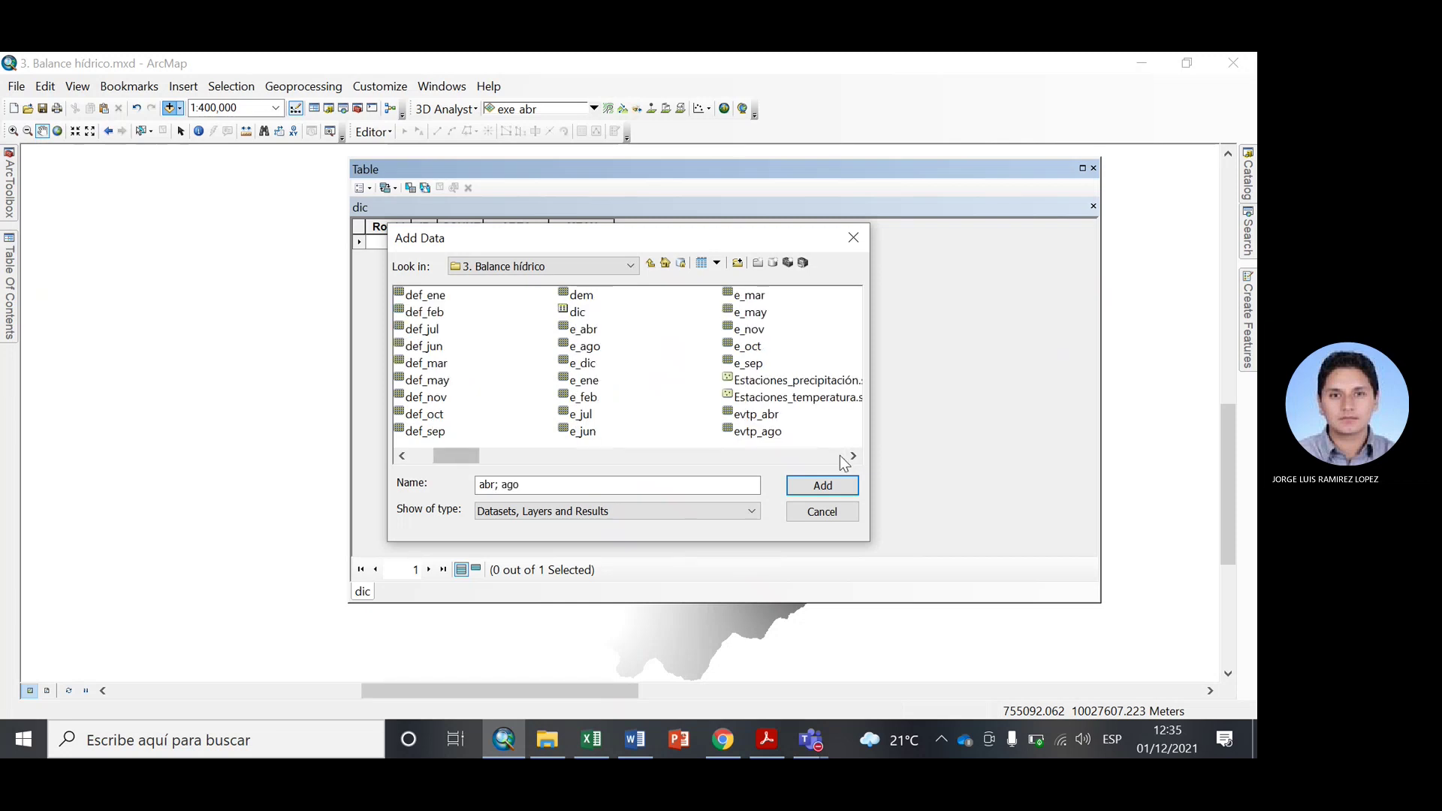
Extend the selection of tables to load with feb, jul and jun.
{"action": "left_click", "coordinate": [853, 455]}
{"action": "left_click", "coordinate": [854, 456]}
{"action": "left_click", "coordinate": [853, 456]}
{"action": "left_click", "coordinate": [853, 456]}
{"action": "left_click", "coordinate": [854, 456]}
{"action": "left_click", "coordinate": [853, 456]}
{"action": "left_click", "coordinate": [853, 456]}
{"action": "left_click", "coordinate": [578, 294], "text": "ctrl"}
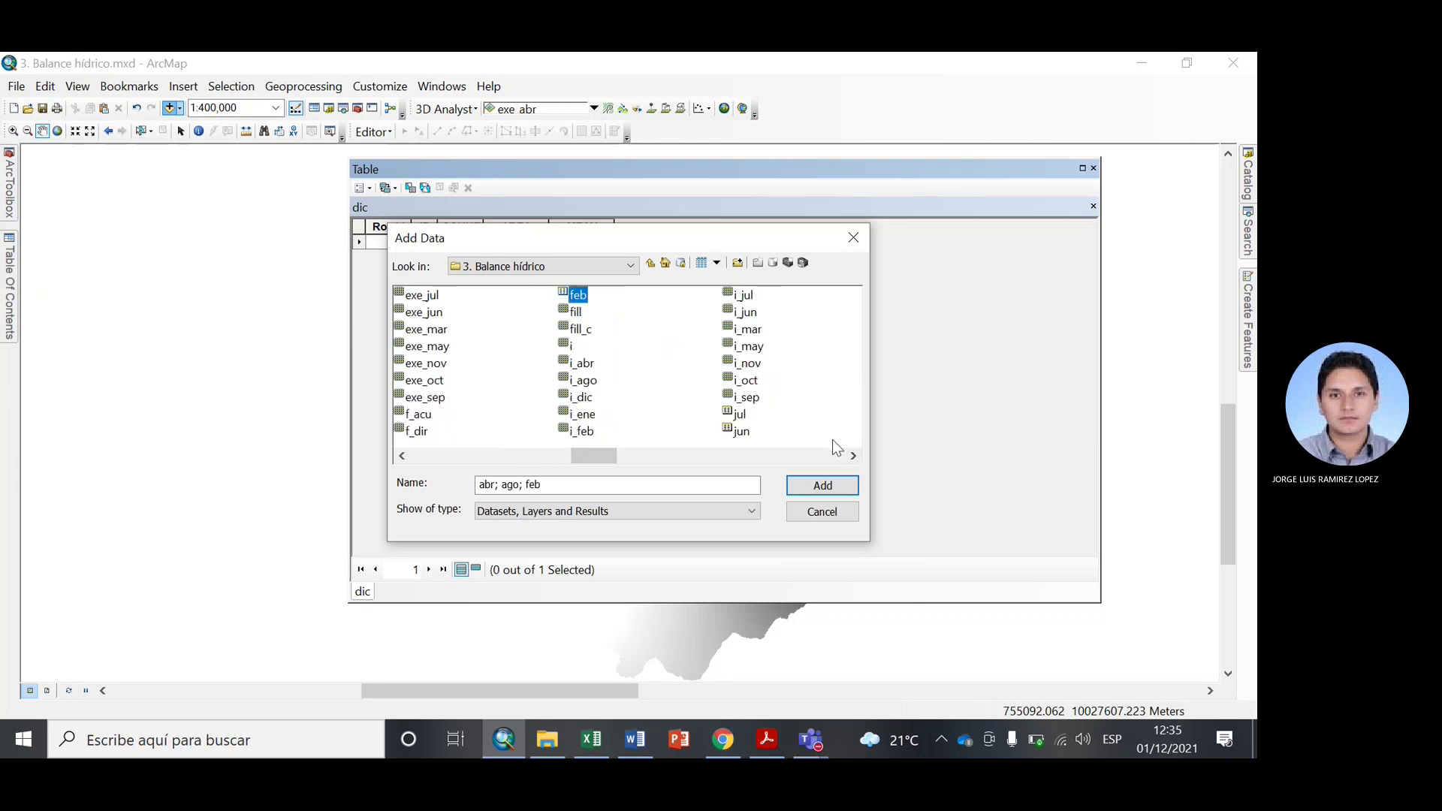
{"action": "left_click", "coordinate": [740, 414], "text": "ctrl"}
{"action": "left_click", "coordinate": [741, 431], "text": "ctrl"}
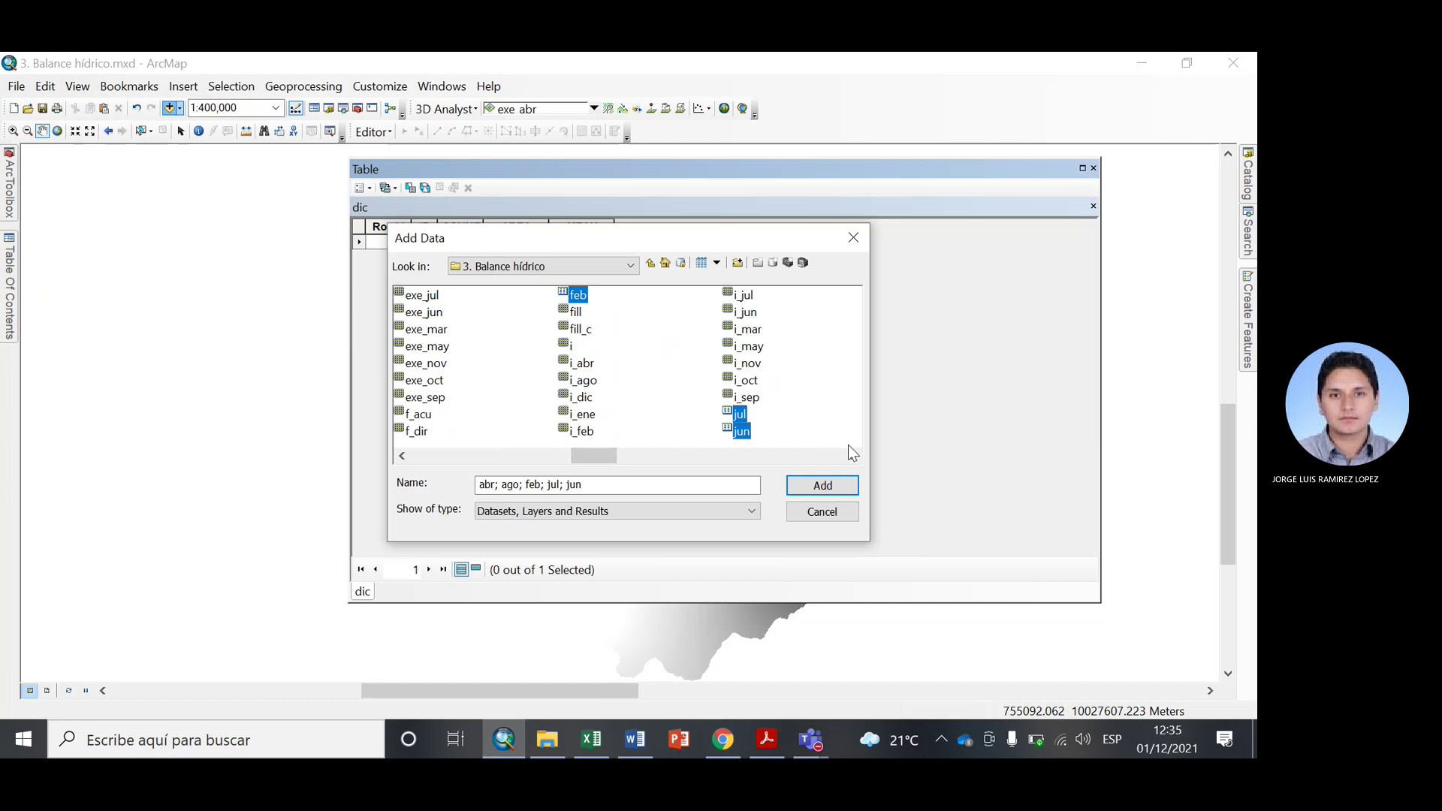
Include the mar, may, nov and oct tables in the selection of data to load.
{"action": "left_click", "coordinate": [850, 449]}
{"action": "left_click", "coordinate": [743, 329], "text": "ctrl"}
{"action": "left_click", "coordinate": [746, 346], "text": "ctrl"}
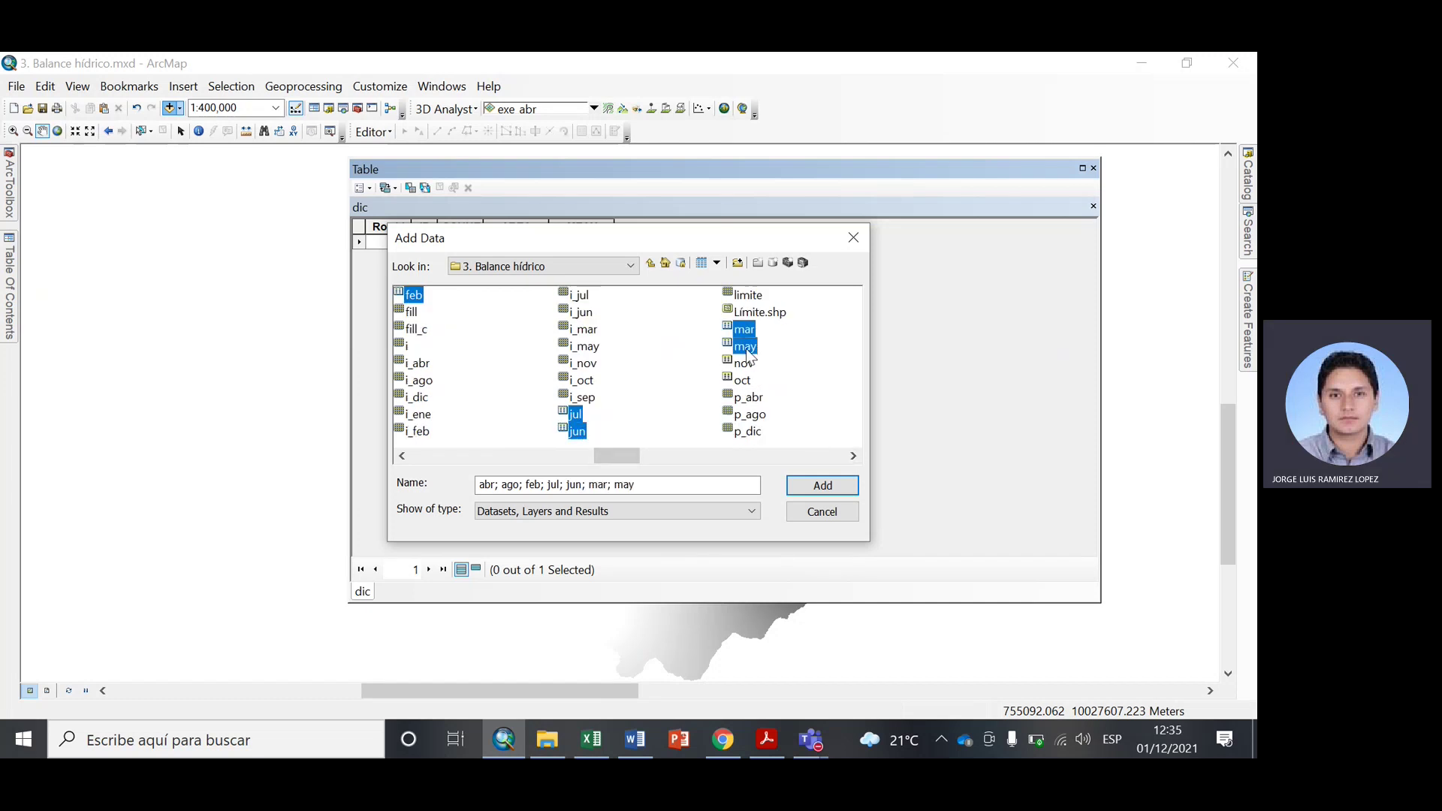
{"action": "left_click", "coordinate": [742, 364], "text": "ctrl"}
{"action": "left_click", "coordinate": [742, 381], "text": "ctrl"}
Include the sep table in the selection of data to load.
{"action": "left_click", "coordinate": [854, 456]}
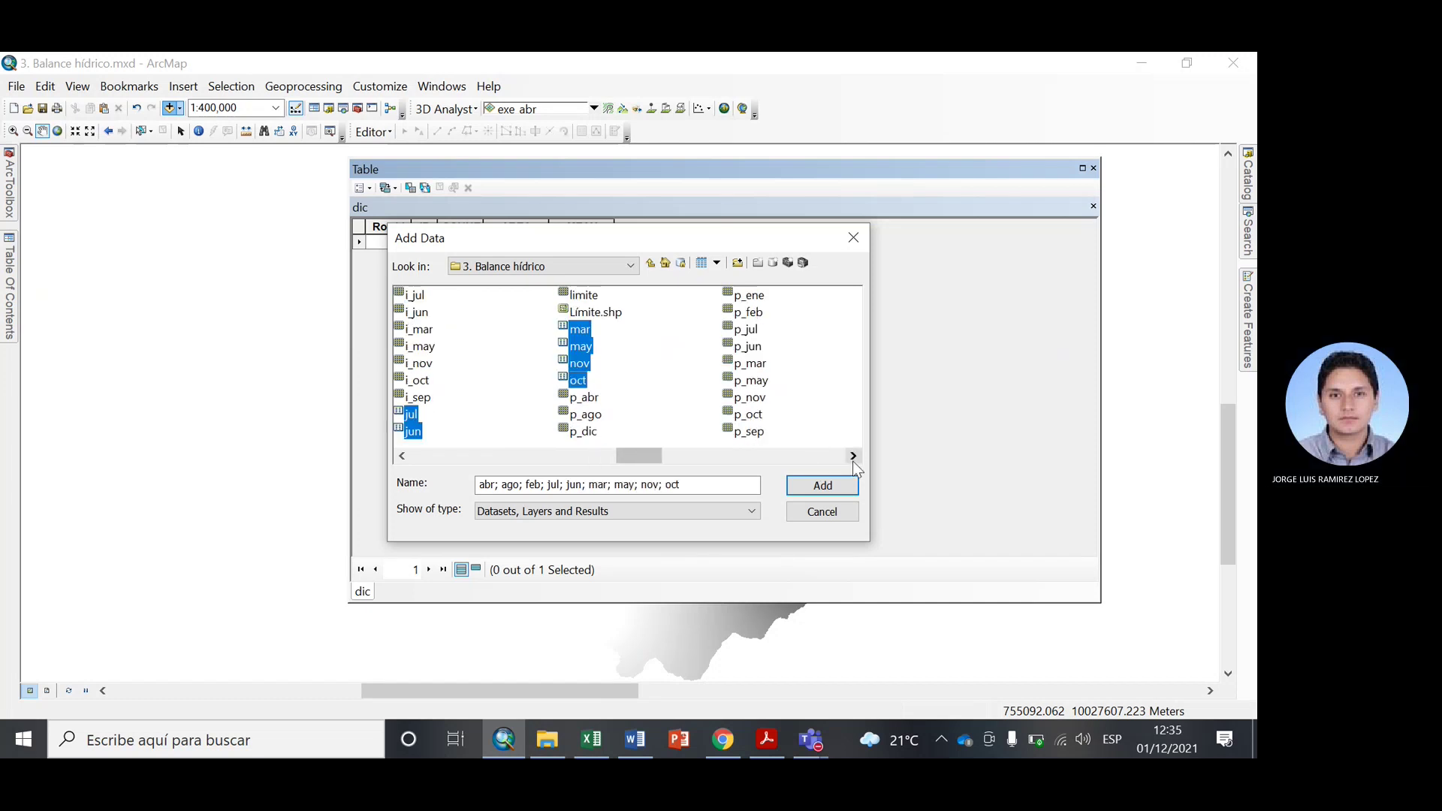
{"action": "left_click", "coordinate": [854, 456]}
{"action": "left_click", "coordinate": [854, 456]}
{"action": "left_click", "coordinate": [853, 456]}
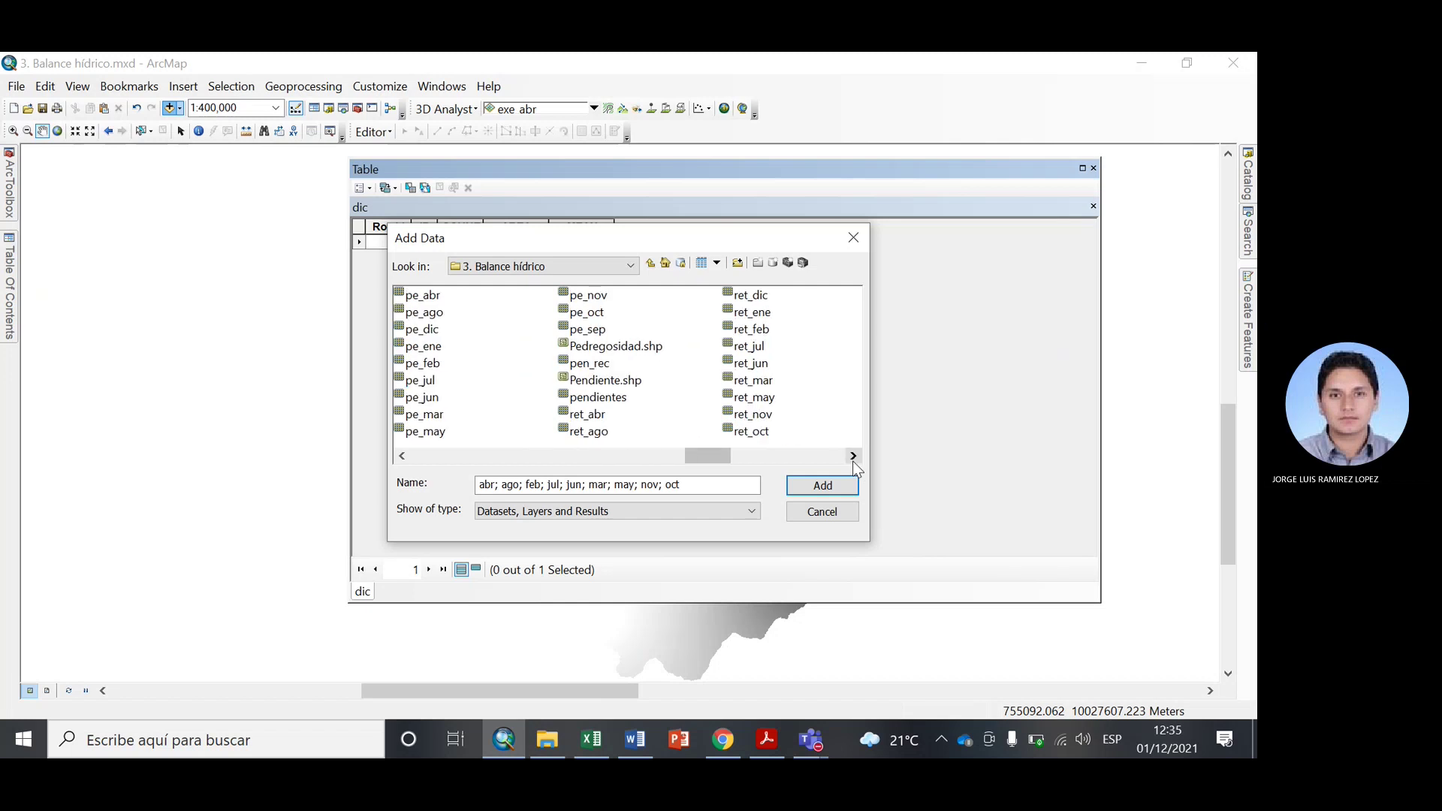
{"action": "left_click", "coordinate": [853, 461]}
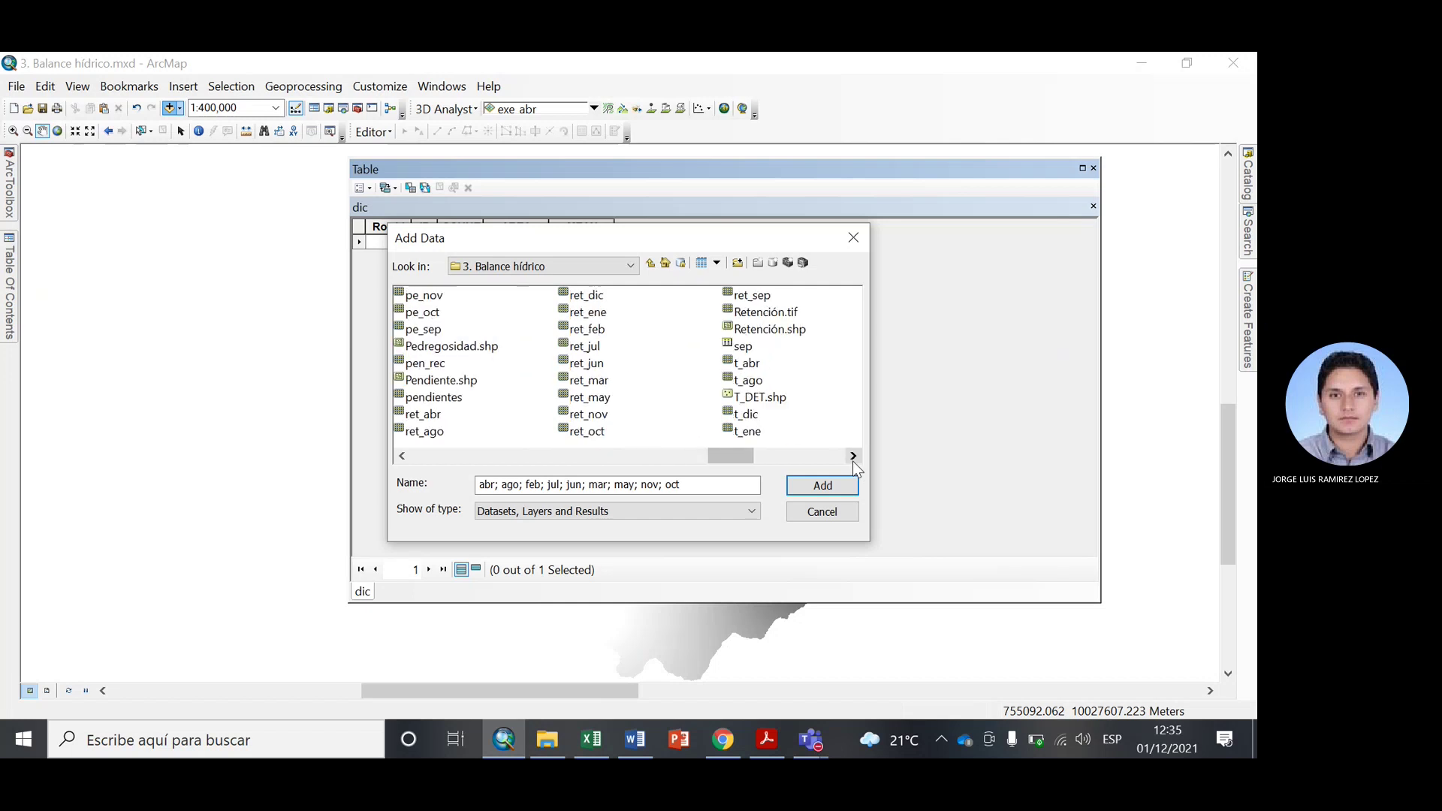
{"action": "left_click", "coordinate": [742, 346], "text": "ctrl"}
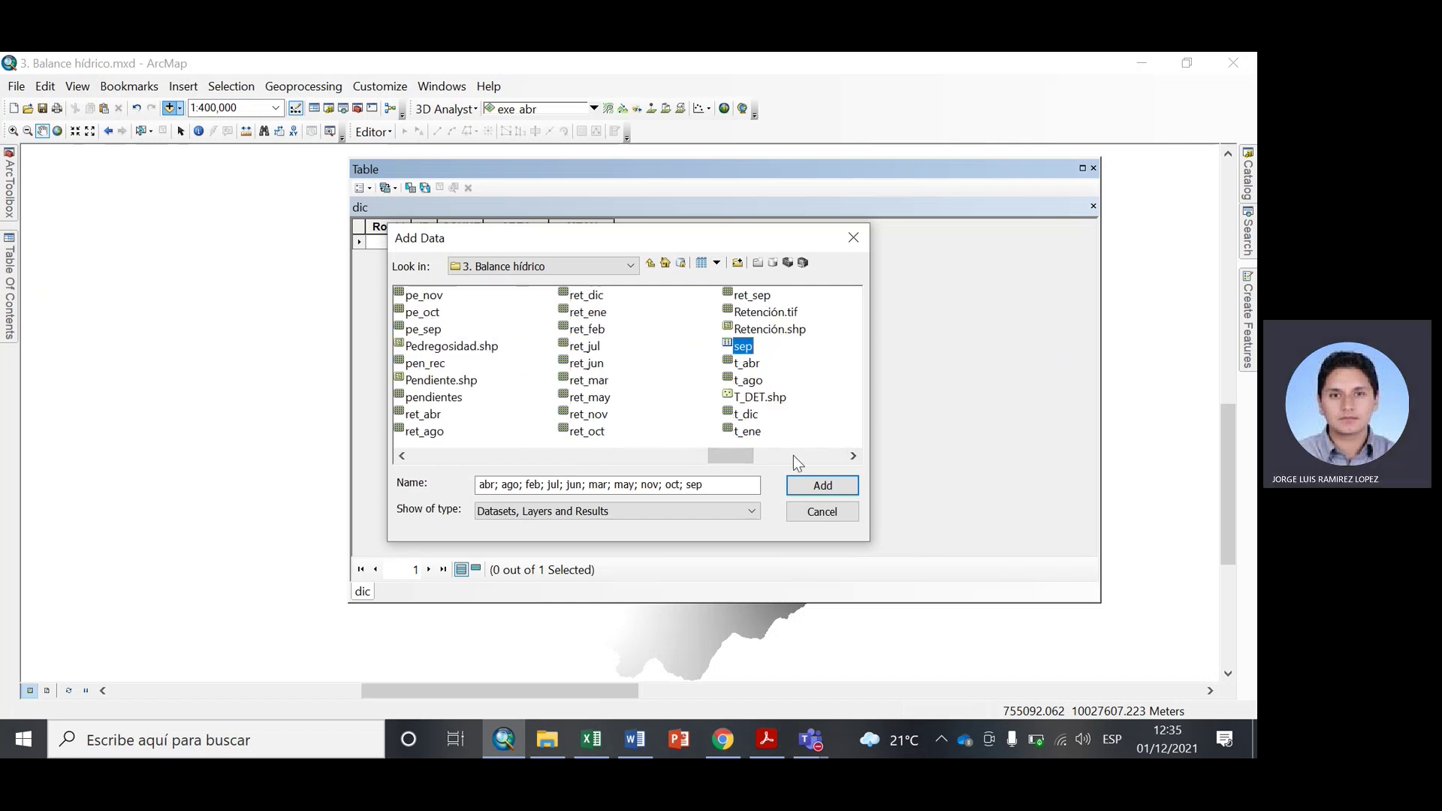
Check the rest of the folder list and add the selected monthly tables to the map.
{"action": "left_click", "coordinate": [854, 456]}
{"action": "left_click", "coordinate": [853, 456]}
{"action": "left_click", "coordinate": [853, 456]}
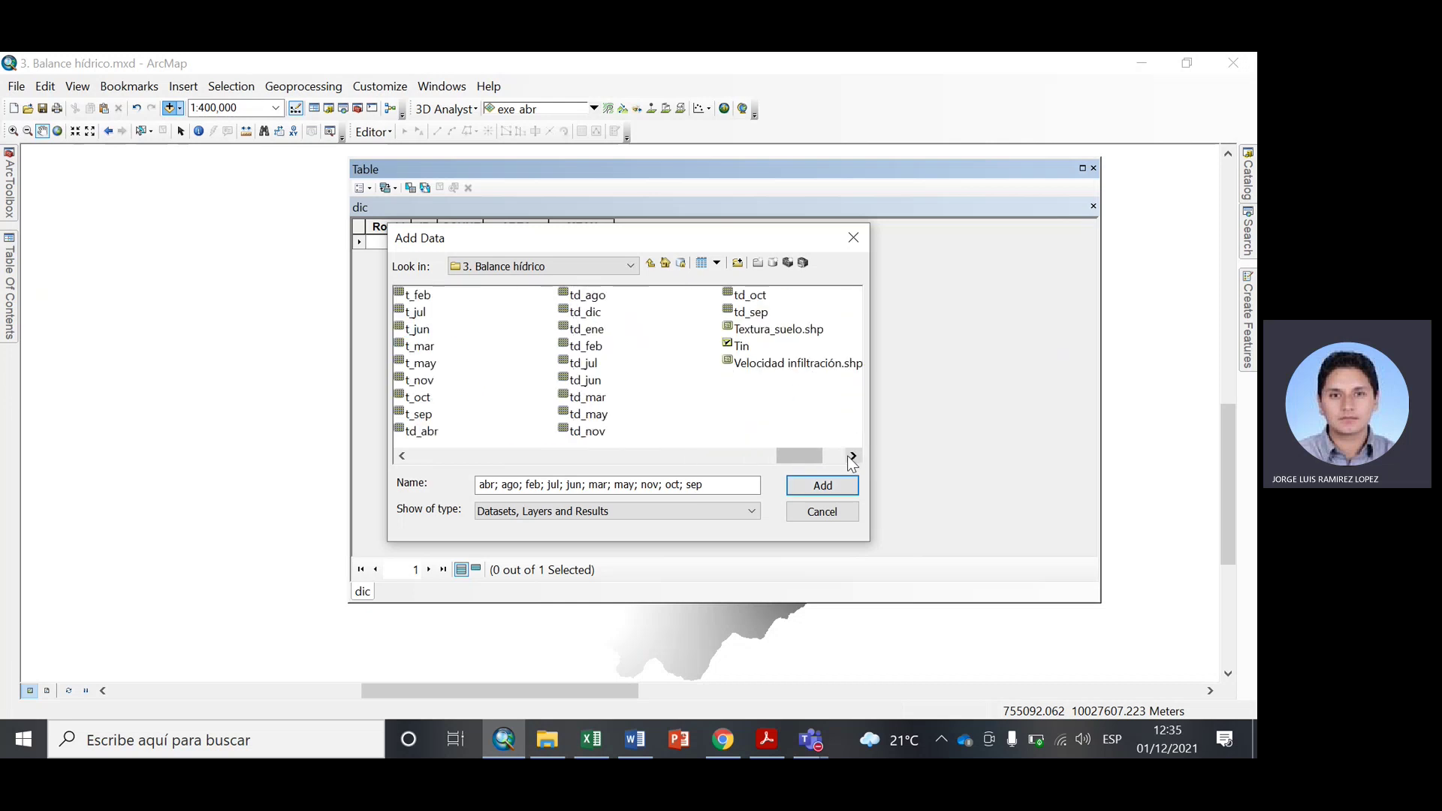
{"action": "left_click", "coordinate": [849, 455]}
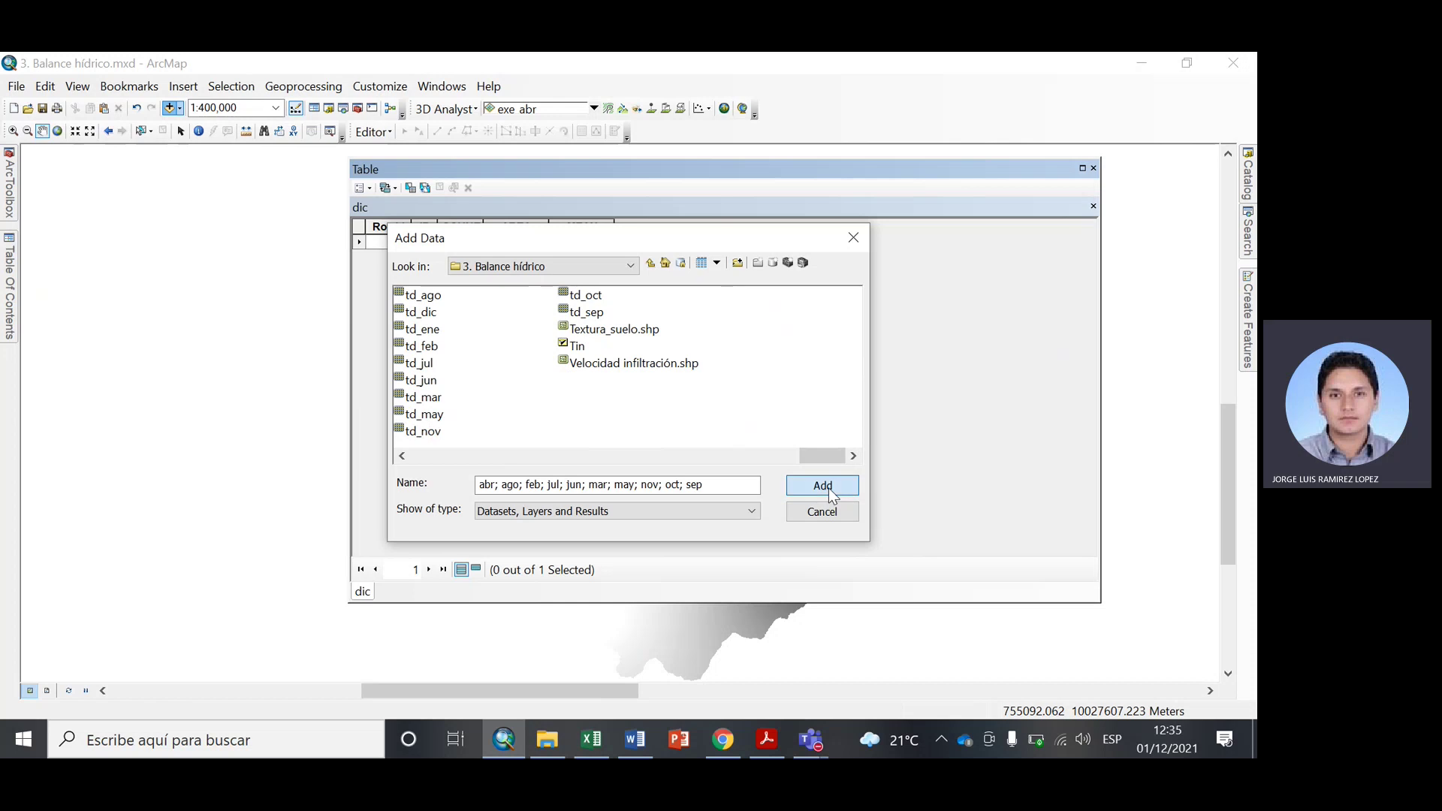
{"action": "left_click", "coordinate": [823, 486]}
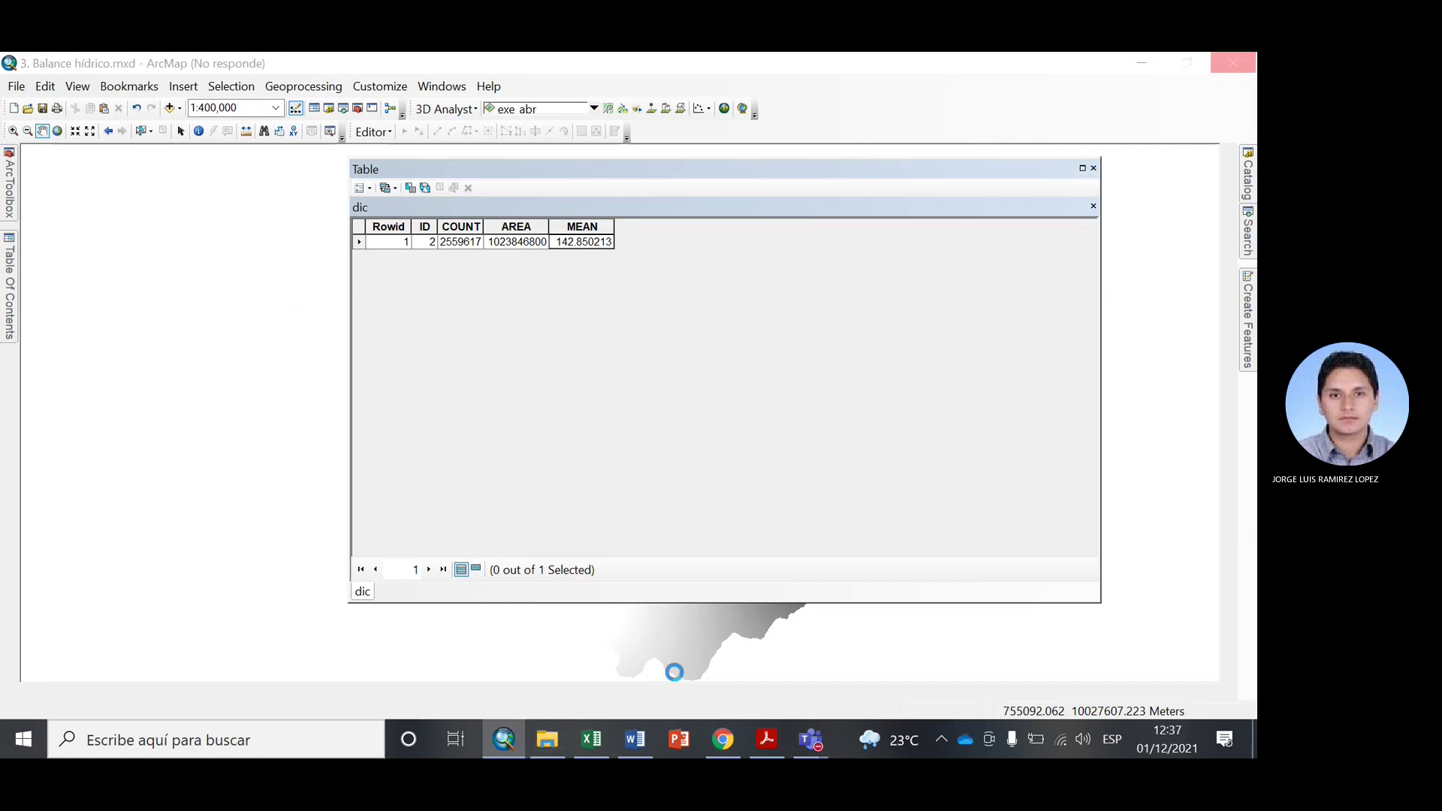
End the unresponsive ArcMap process and reopen the 3. Balance hídrico map from the recent maps.
{"action": "mouse_move", "coordinate": [631, 751]}
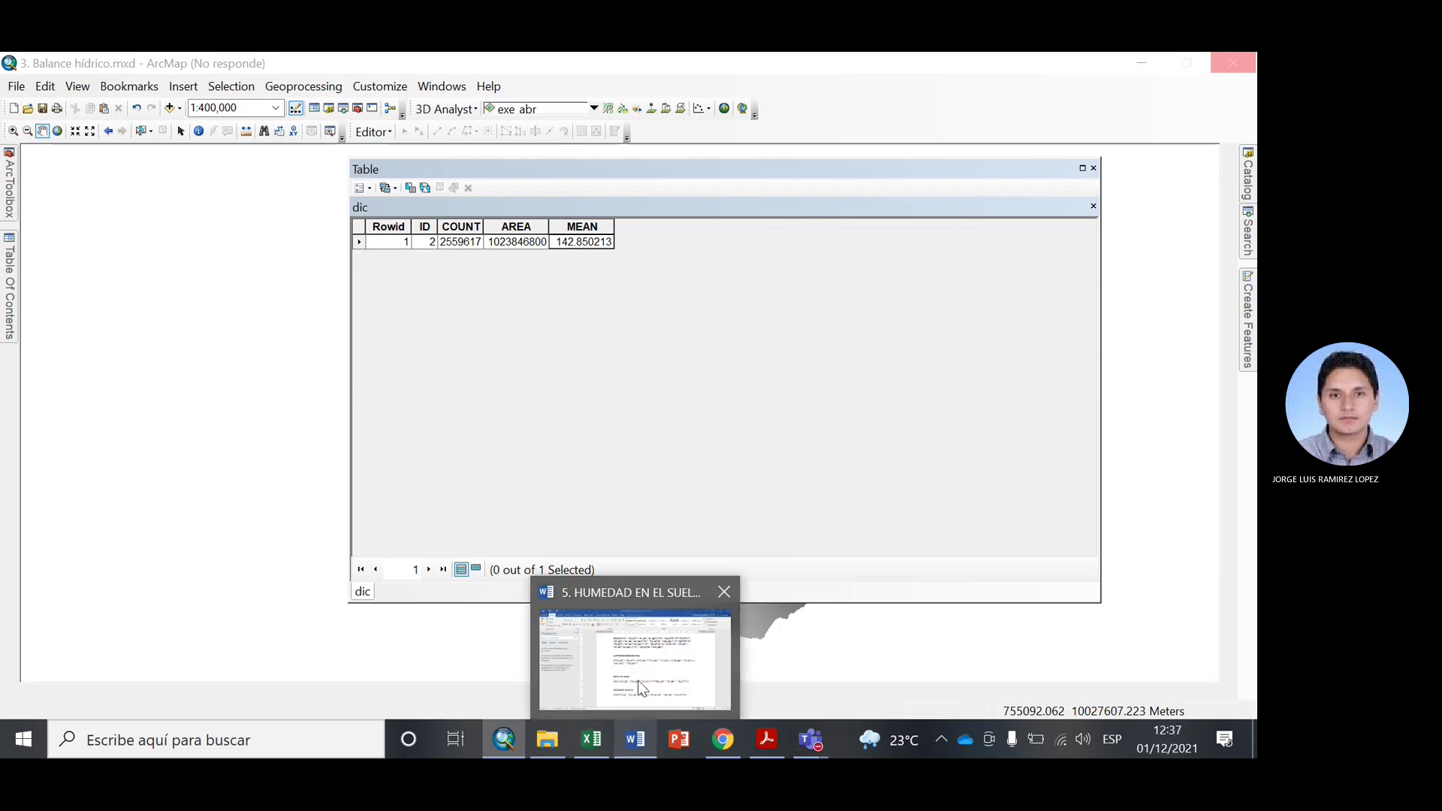
{"action": "left_click", "coordinate": [641, 688]}
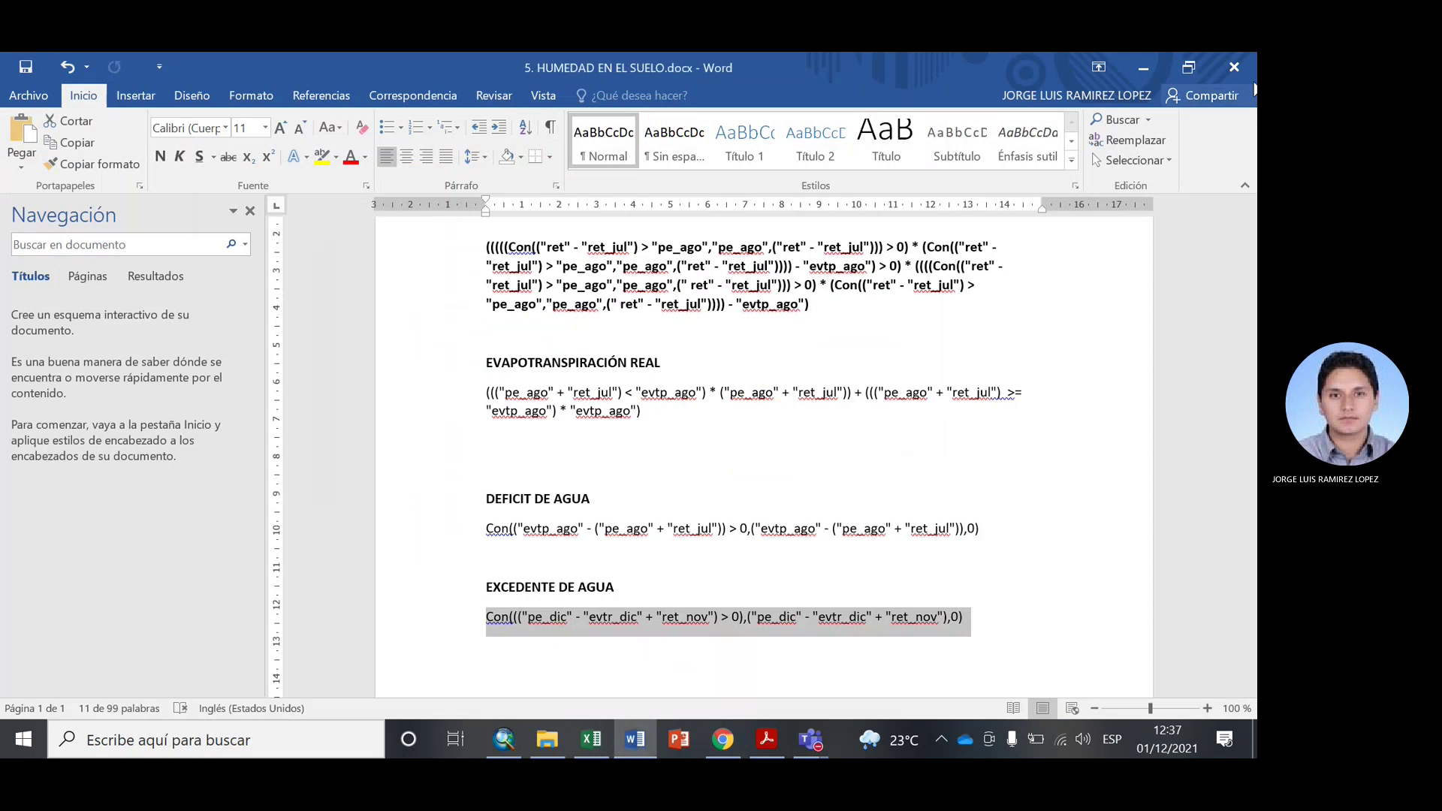
{"action": "left_click", "coordinate": [1233, 68]}
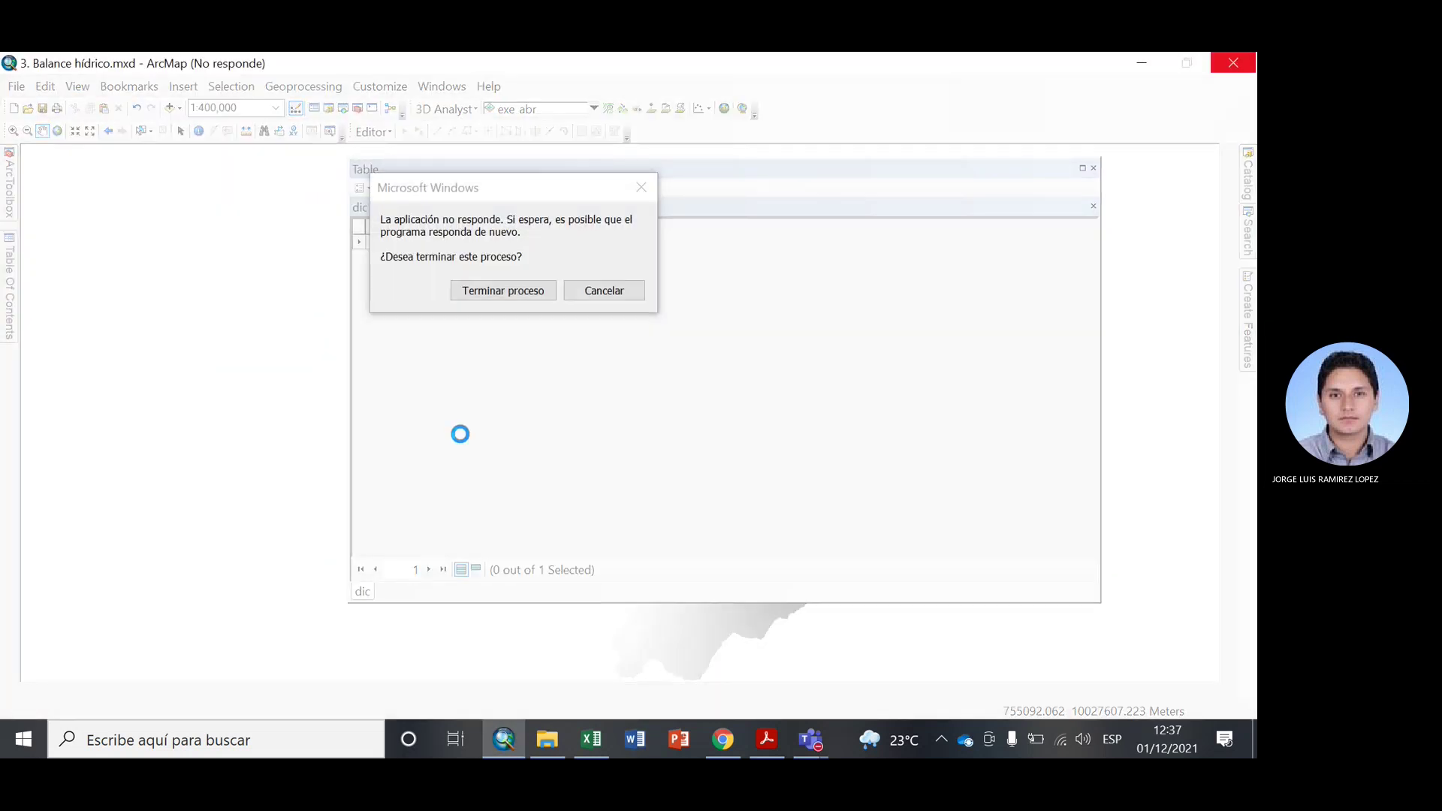
{"action": "left_click", "coordinate": [502, 293]}
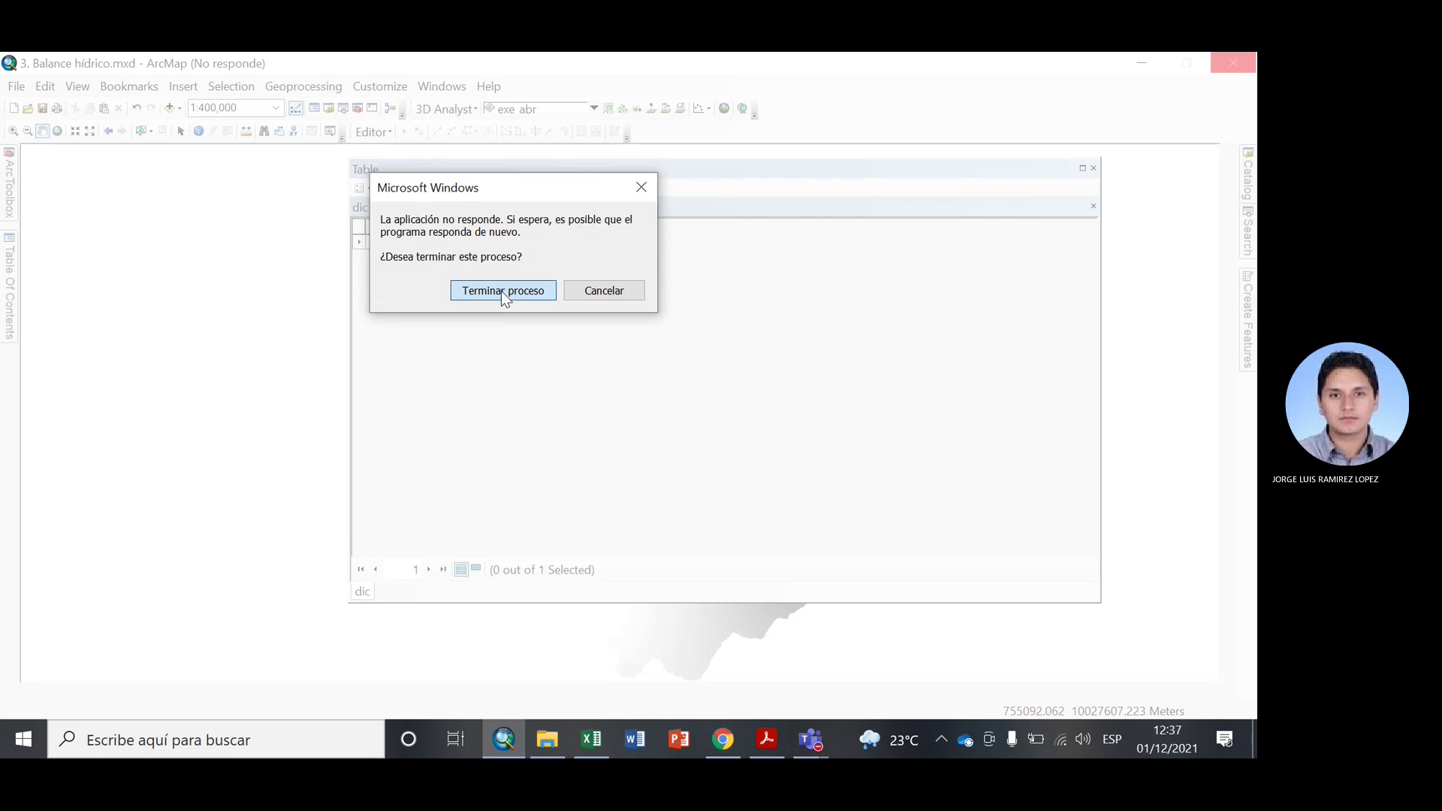
{"action": "left_click", "coordinate": [502, 290]}
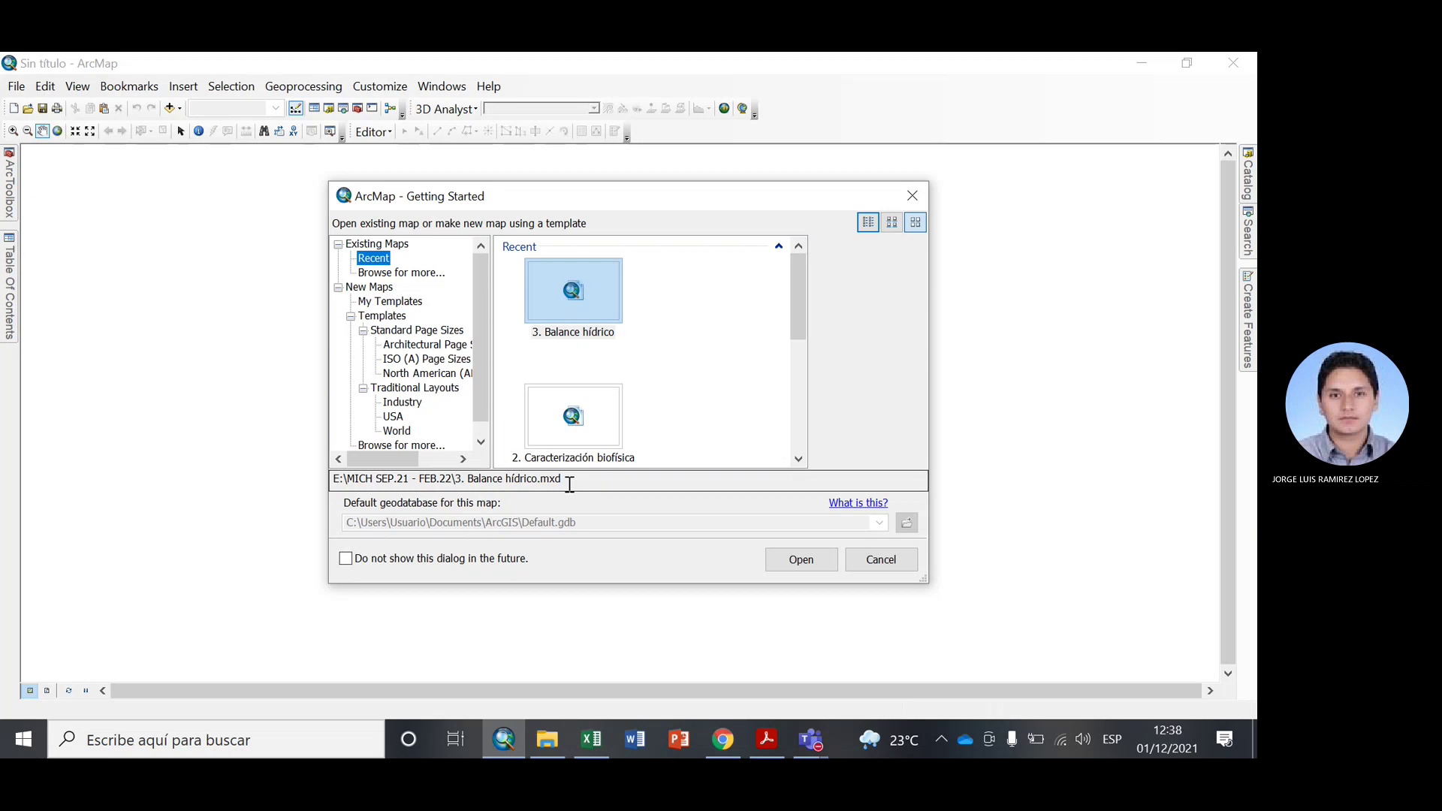
{"action": "left_click", "coordinate": [563, 314]}
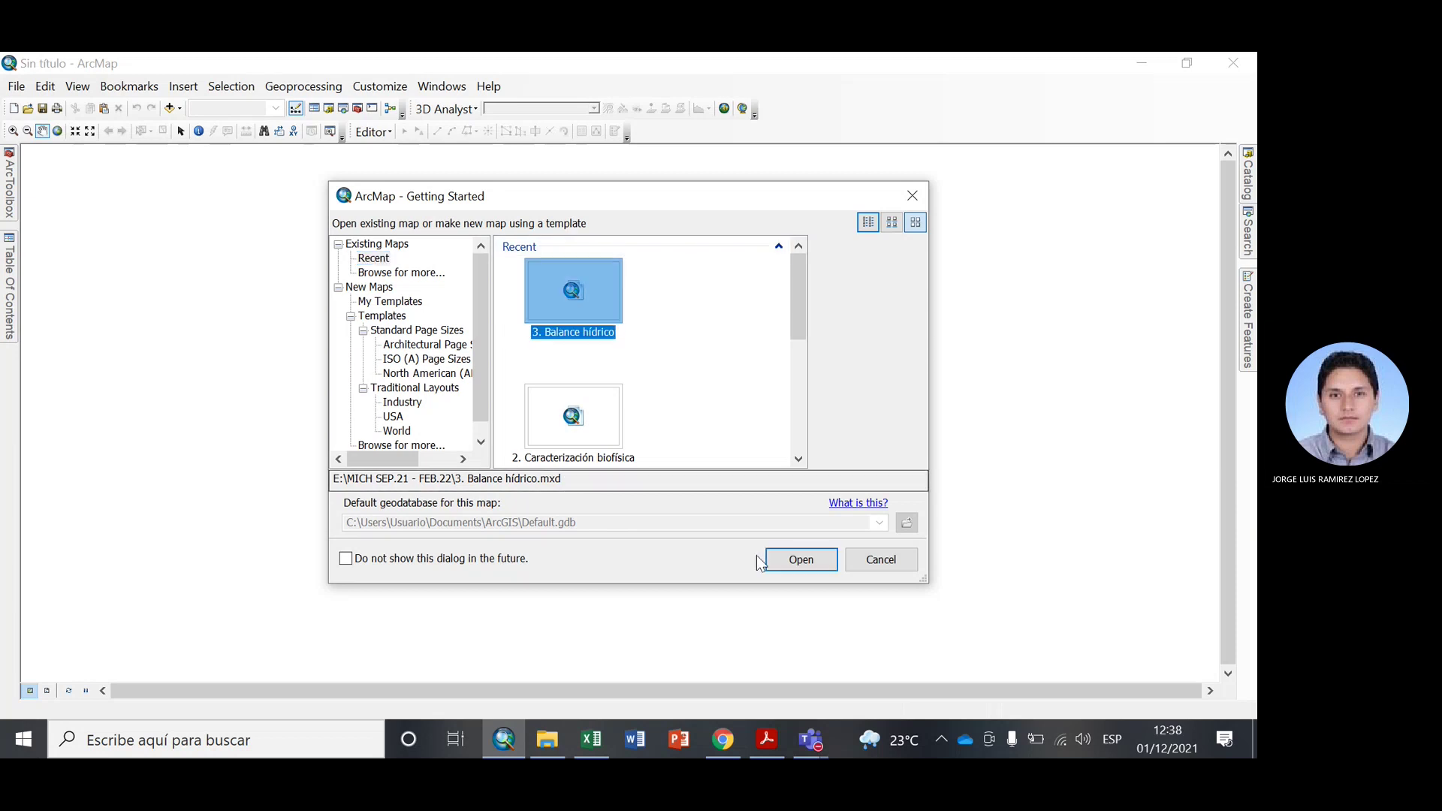
{"action": "left_click", "coordinate": [801, 560]}
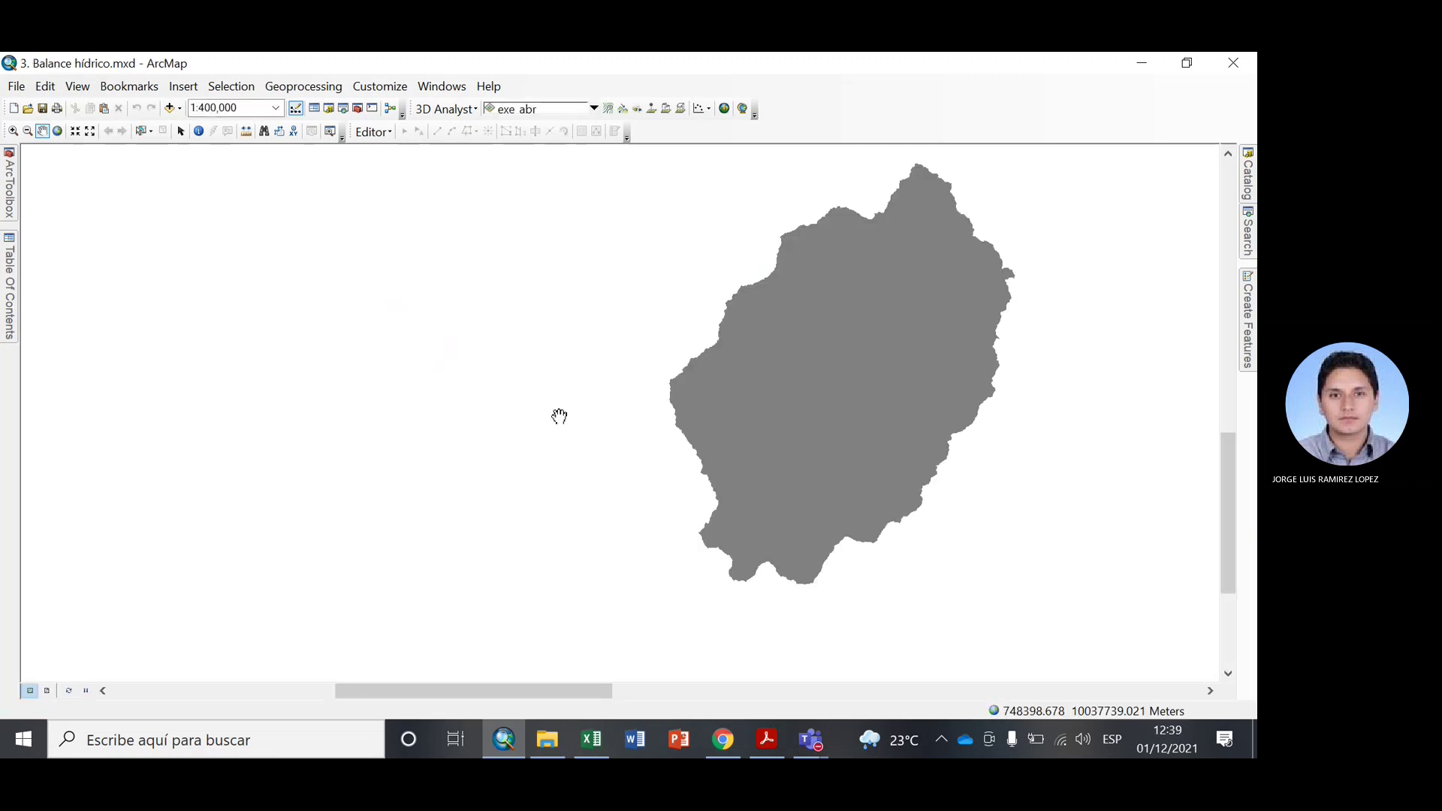
Remove the twelve monthly precipitation rasters, P_DIC through P_ENE, from the end of the layer list.
{"action": "left_click", "coordinate": [9, 285]}
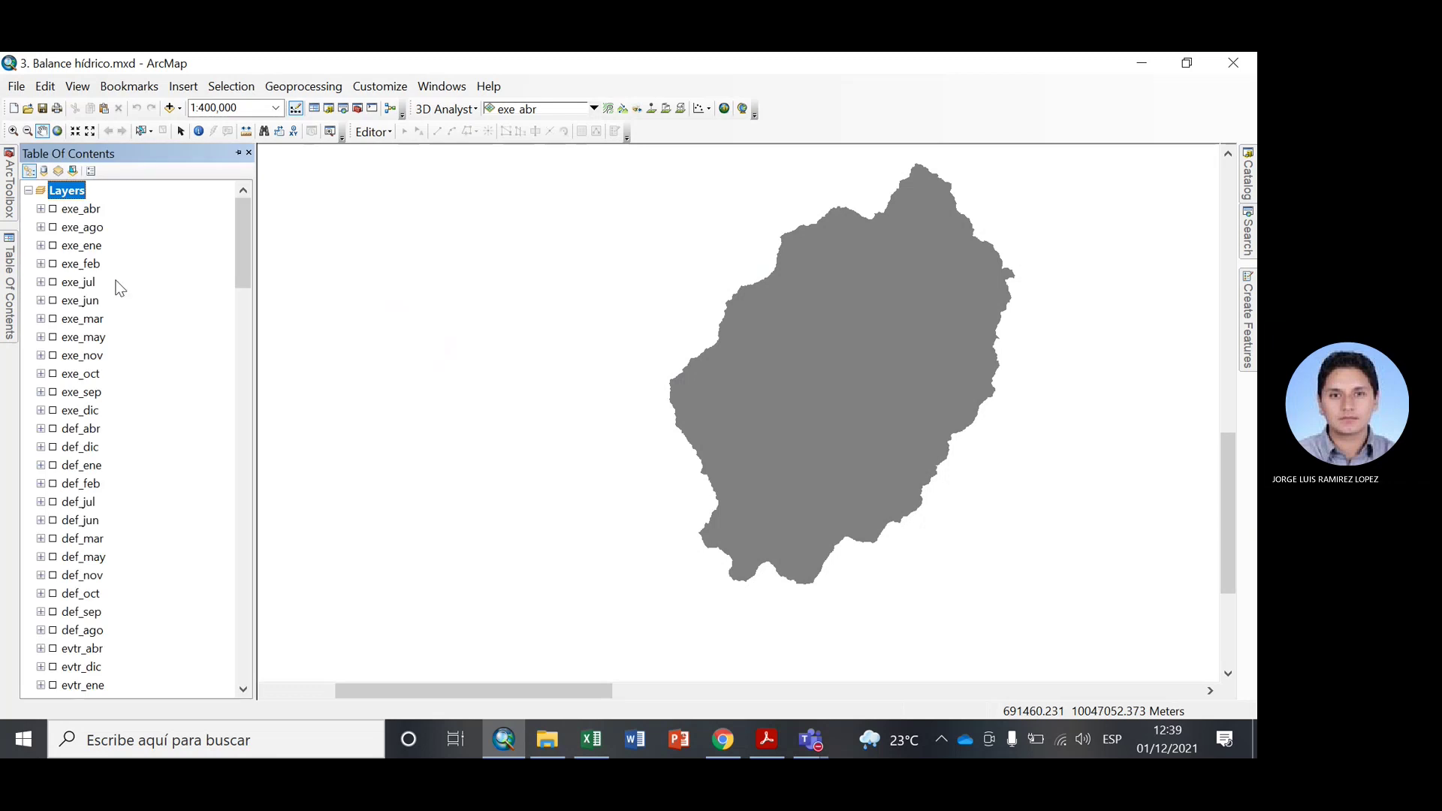
{"action": "scroll", "coordinate": [120, 451], "scroll_direction": "down", "scroll_amount": 10}
{"action": "scroll", "coordinate": [120, 481], "scroll_direction": "down", "scroll_amount": 20}
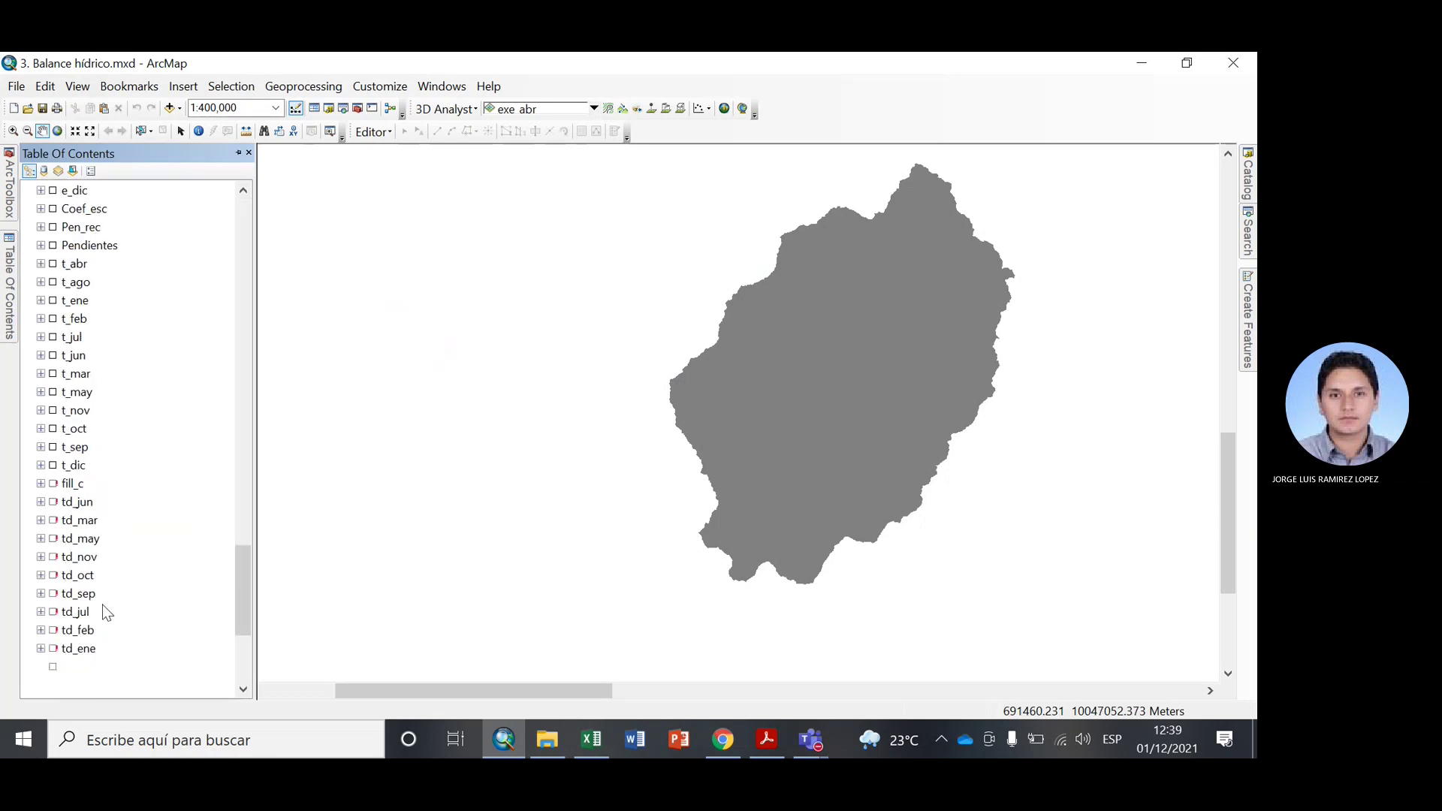
{"action": "left_click", "coordinate": [77, 465]}
{"action": "left_click", "coordinate": [79, 483], "text": "ctrl"}
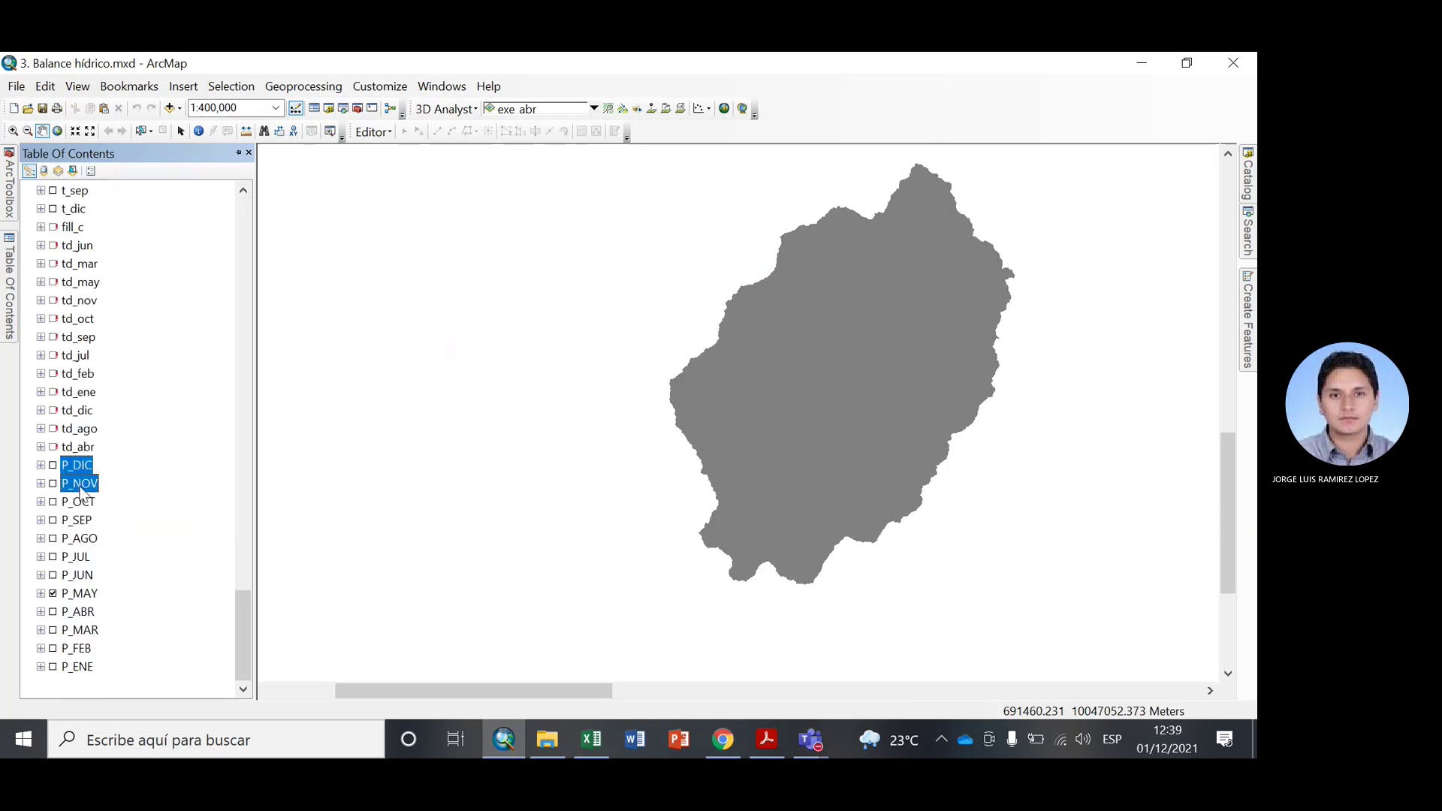
{"action": "left_click", "coordinate": [78, 502], "text": "ctrl"}
{"action": "left_click", "coordinate": [77, 520], "text": "ctrl"}
{"action": "left_click", "coordinate": [80, 538], "text": "ctrl"}
{"action": "left_click", "coordinate": [76, 556], "text": "ctrl"}
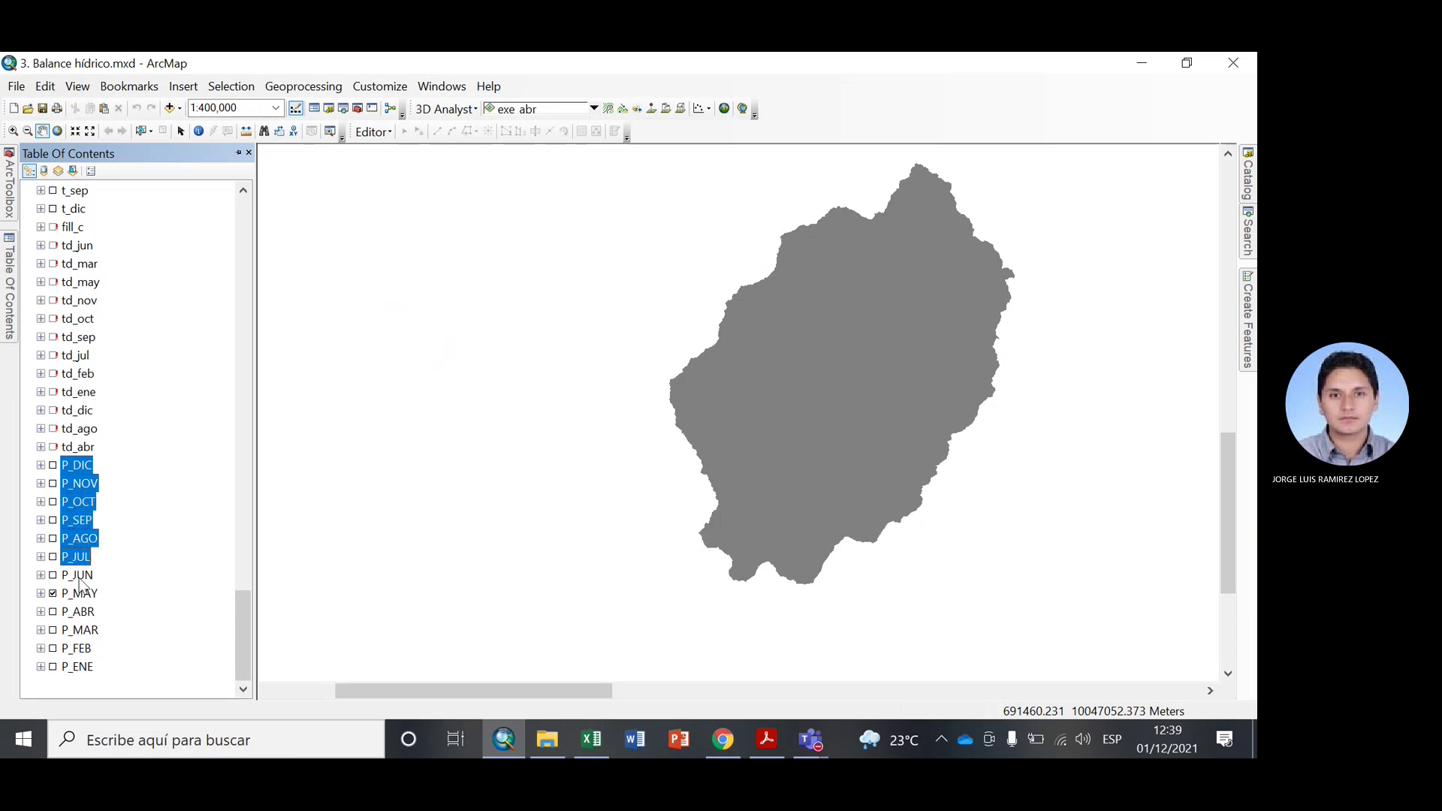
{"action": "left_click", "coordinate": [78, 575], "text": "ctrl"}
{"action": "left_click", "coordinate": [80, 594], "text": "ctrl"}
{"action": "left_click", "coordinate": [78, 612], "text": "ctrl"}
{"action": "left_click", "coordinate": [80, 630], "text": "ctrl"}
{"action": "left_click", "coordinate": [77, 648], "text": "ctrl"}
{"action": "left_click", "coordinate": [77, 666], "text": "ctrl"}
{"action": "right_click", "coordinate": [93, 521]}
{"action": "left_click", "coordinate": [142, 550]}
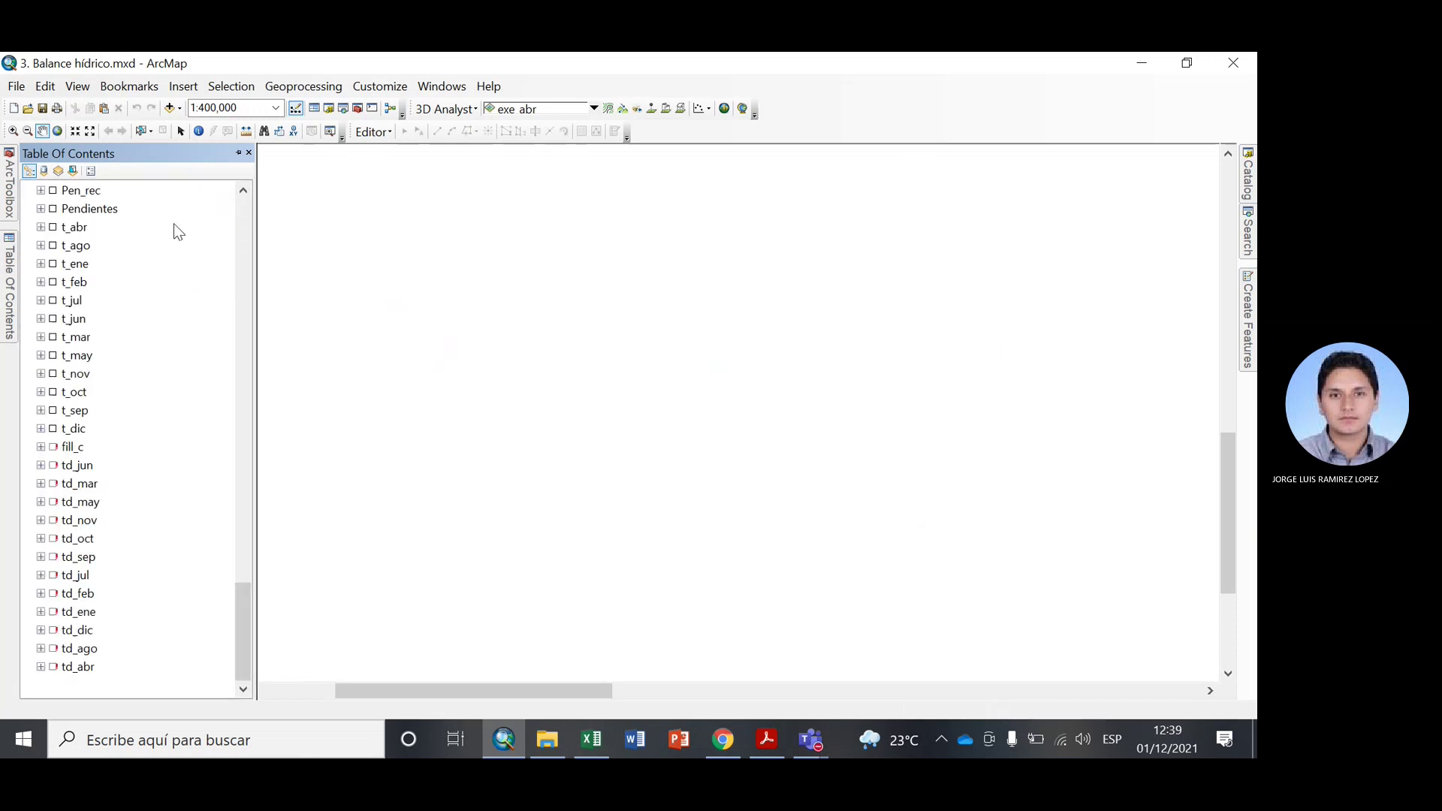
Add the twelve monthly precipitation rasters, p_abr through p_sep, from the 3. Balance hídrico folder to the map.
{"action": "left_click", "coordinate": [170, 108]}
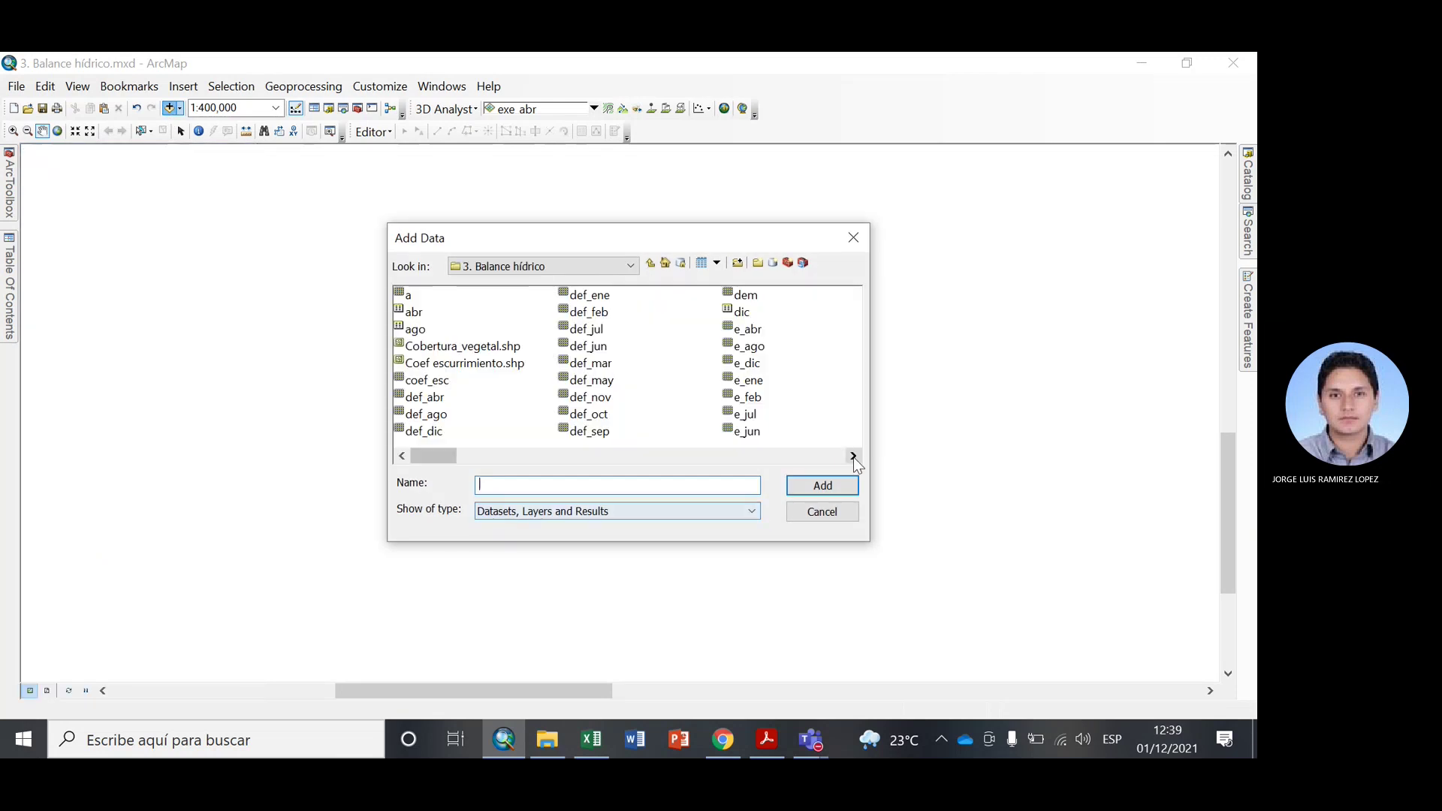
{"action": "left_click", "coordinate": [854, 456]}
{"action": "left_click", "coordinate": [854, 456]}
{"action": "left_click", "coordinate": [854, 456]}
{"action": "left_click", "coordinate": [854, 456]}
{"action": "left_click", "coordinate": [854, 456]}
{"action": "left_click", "coordinate": [854, 456]}
{"action": "left_click", "coordinate": [854, 456]}
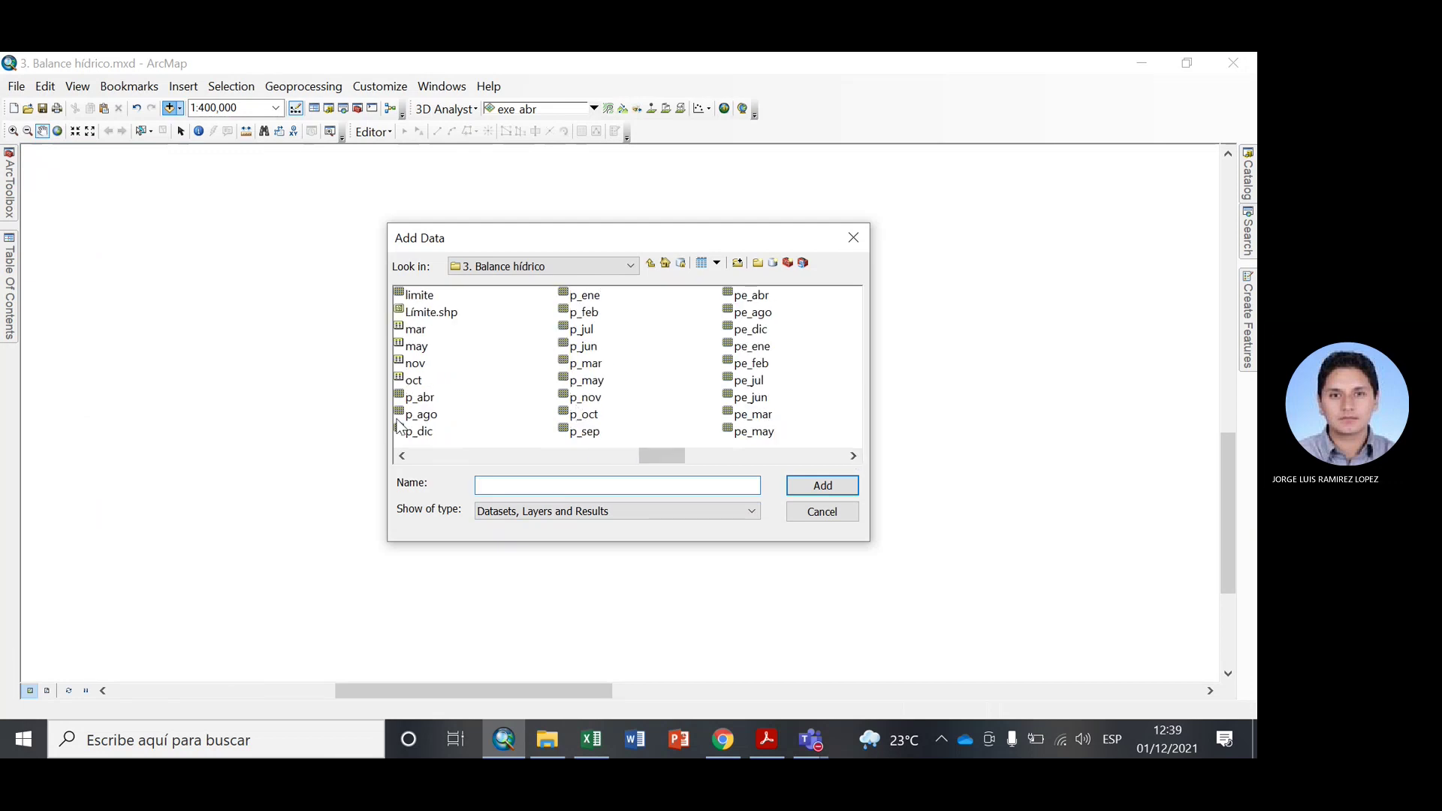
{"action": "left_click", "coordinate": [419, 398]}
{"action": "left_click", "coordinate": [422, 416], "text": "shift"}
{"action": "left_click", "coordinate": [419, 432], "text": "shift"}
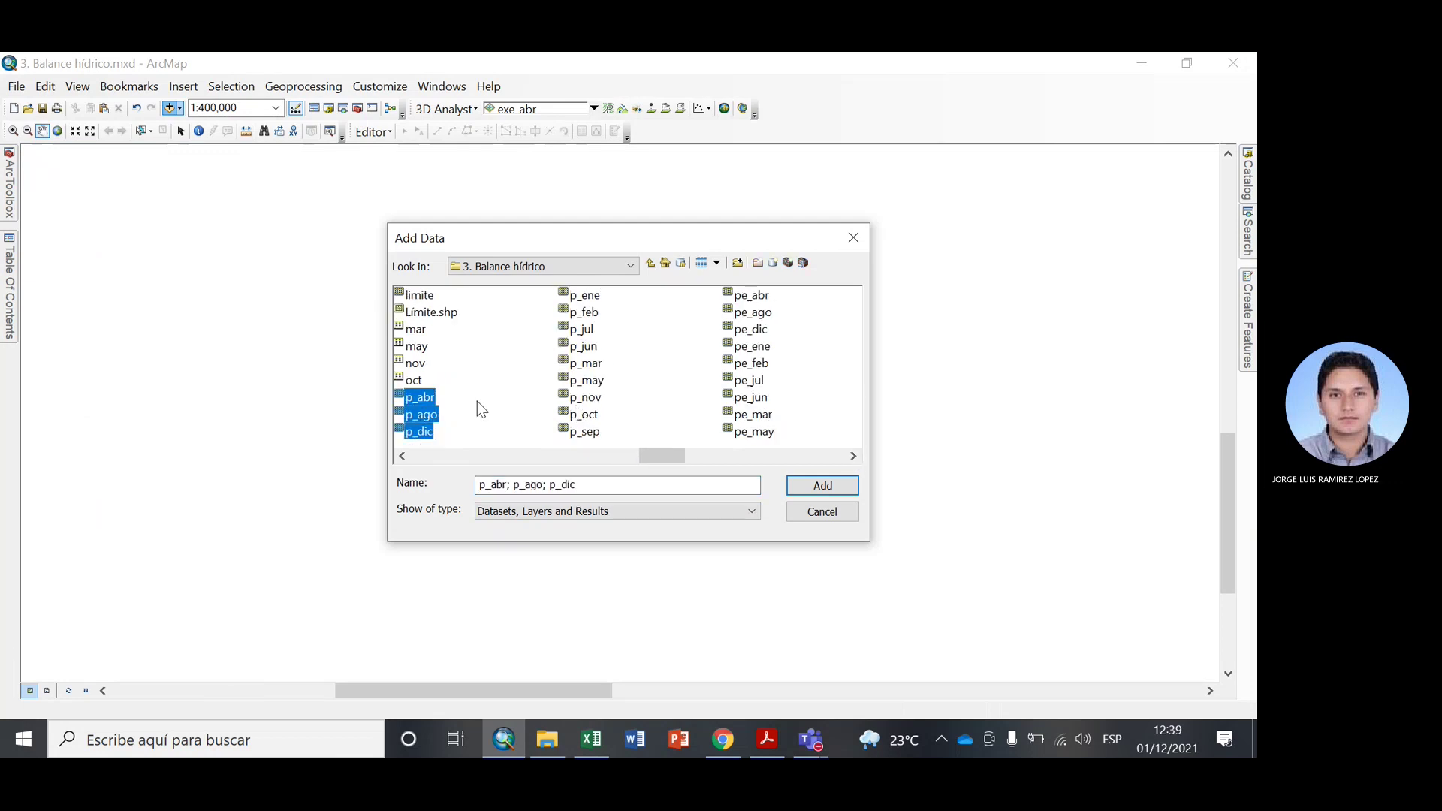
{"action": "left_click", "coordinate": [585, 295], "text": "shift"}
{"action": "left_click", "coordinate": [585, 312], "text": "shift"}
{"action": "left_click", "coordinate": [590, 330], "text": "shift"}
{"action": "left_click", "coordinate": [590, 347], "text": "shift"}
{"action": "left_click", "coordinate": [590, 364], "text": "shift"}
{"action": "left_click", "coordinate": [590, 381], "text": "shift"}
{"action": "left_click", "coordinate": [590, 397], "text": "shift"}
{"action": "left_click", "coordinate": [589, 414], "text": "shift"}
{"action": "left_click", "coordinate": [590, 432], "text": "shift"}
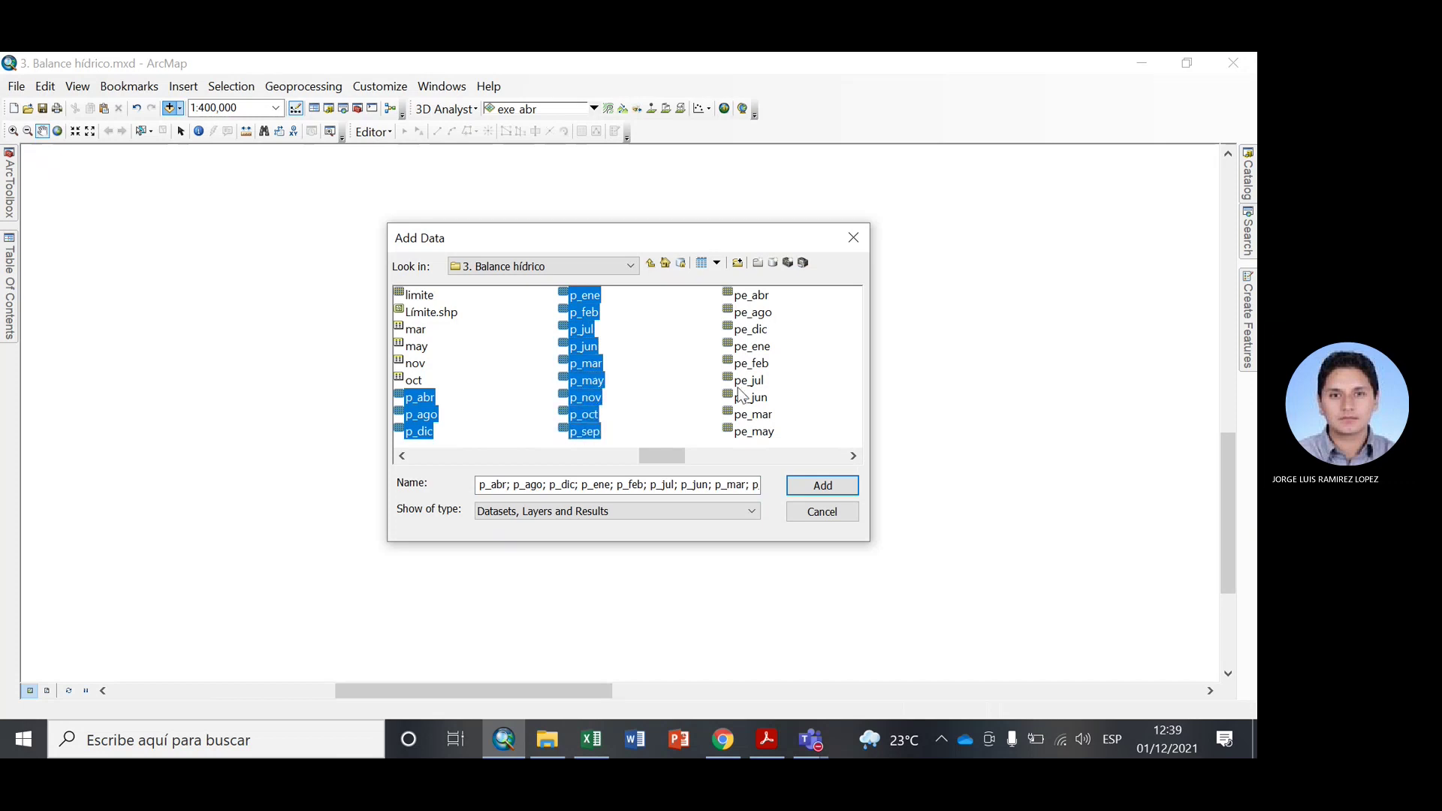
{"action": "left_click", "coordinate": [823, 485]}
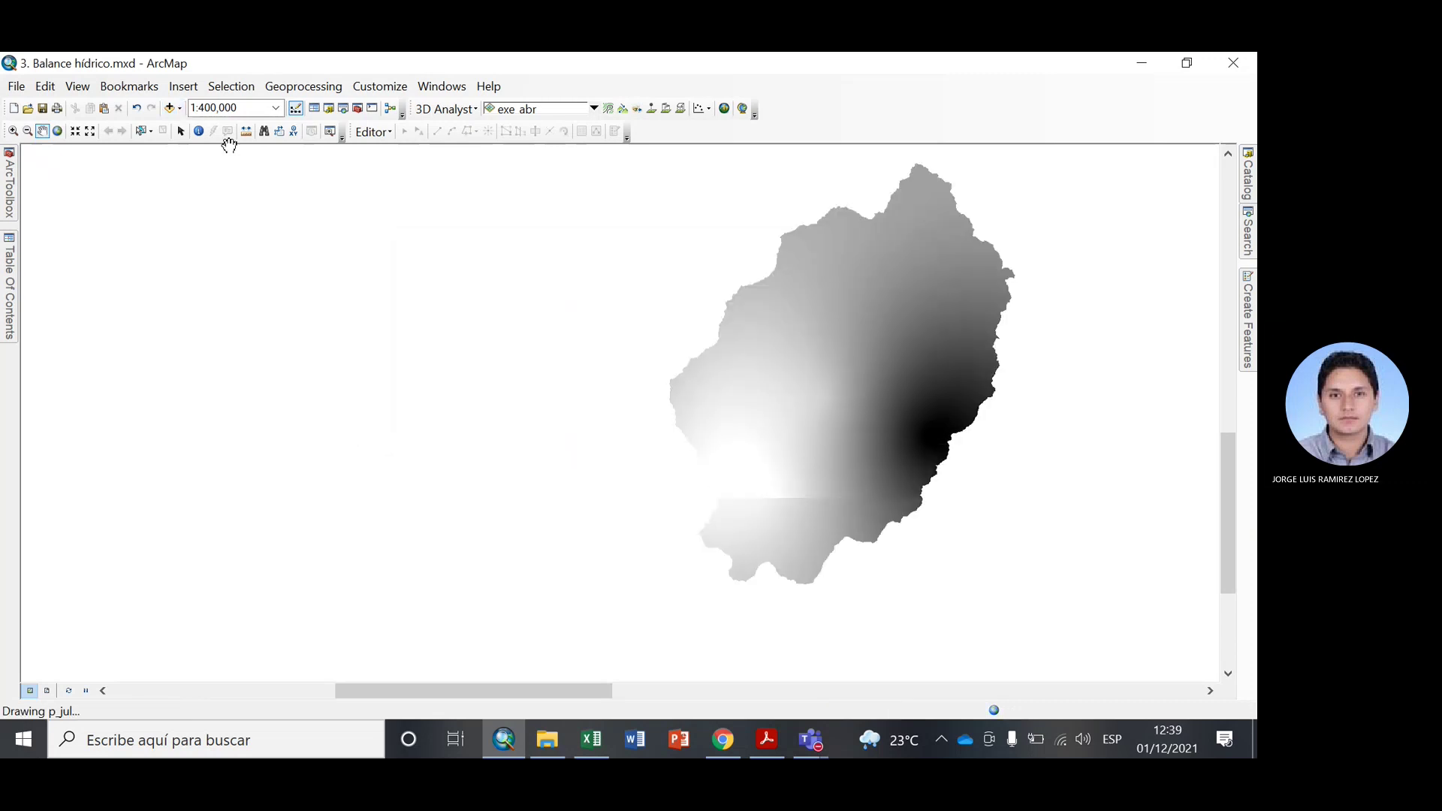
Review the newly added precipitation layers and examine the raster information and coordinate system of p_abr.
{"action": "left_click", "coordinate": [181, 132]}
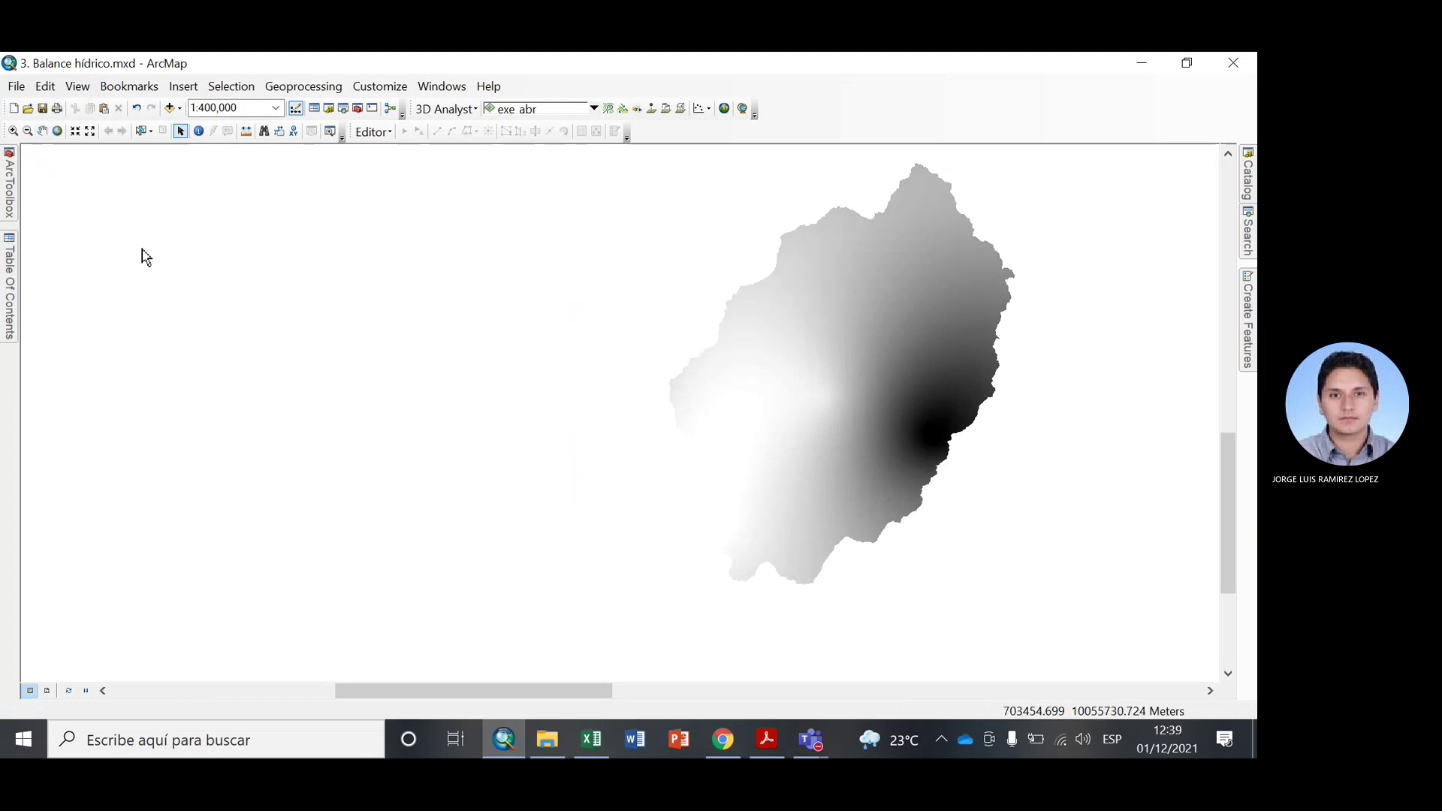
{"action": "mouse_move", "coordinate": [9, 330]}
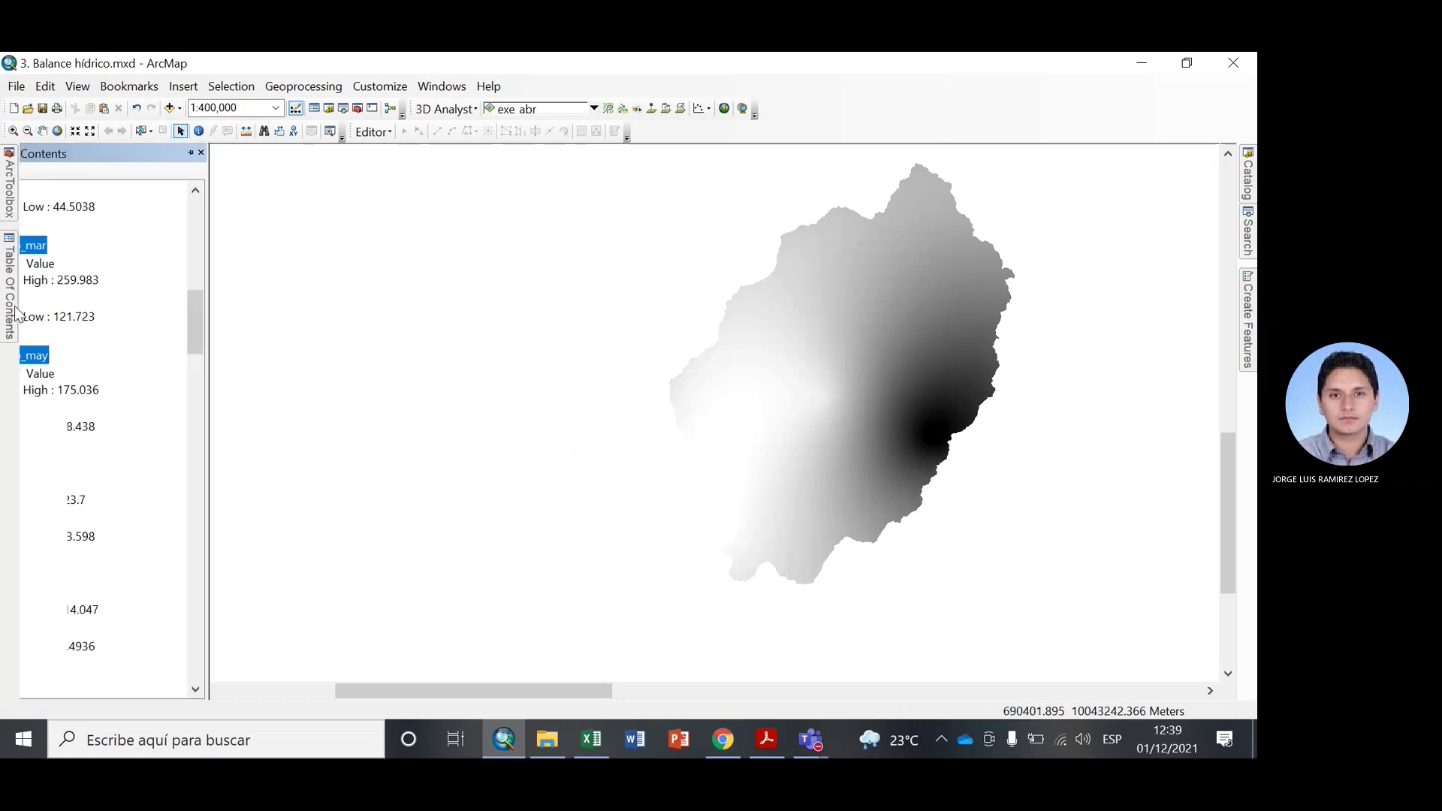
{"action": "scroll", "coordinate": [86, 404], "scroll_direction": "down", "scroll_amount": 3}
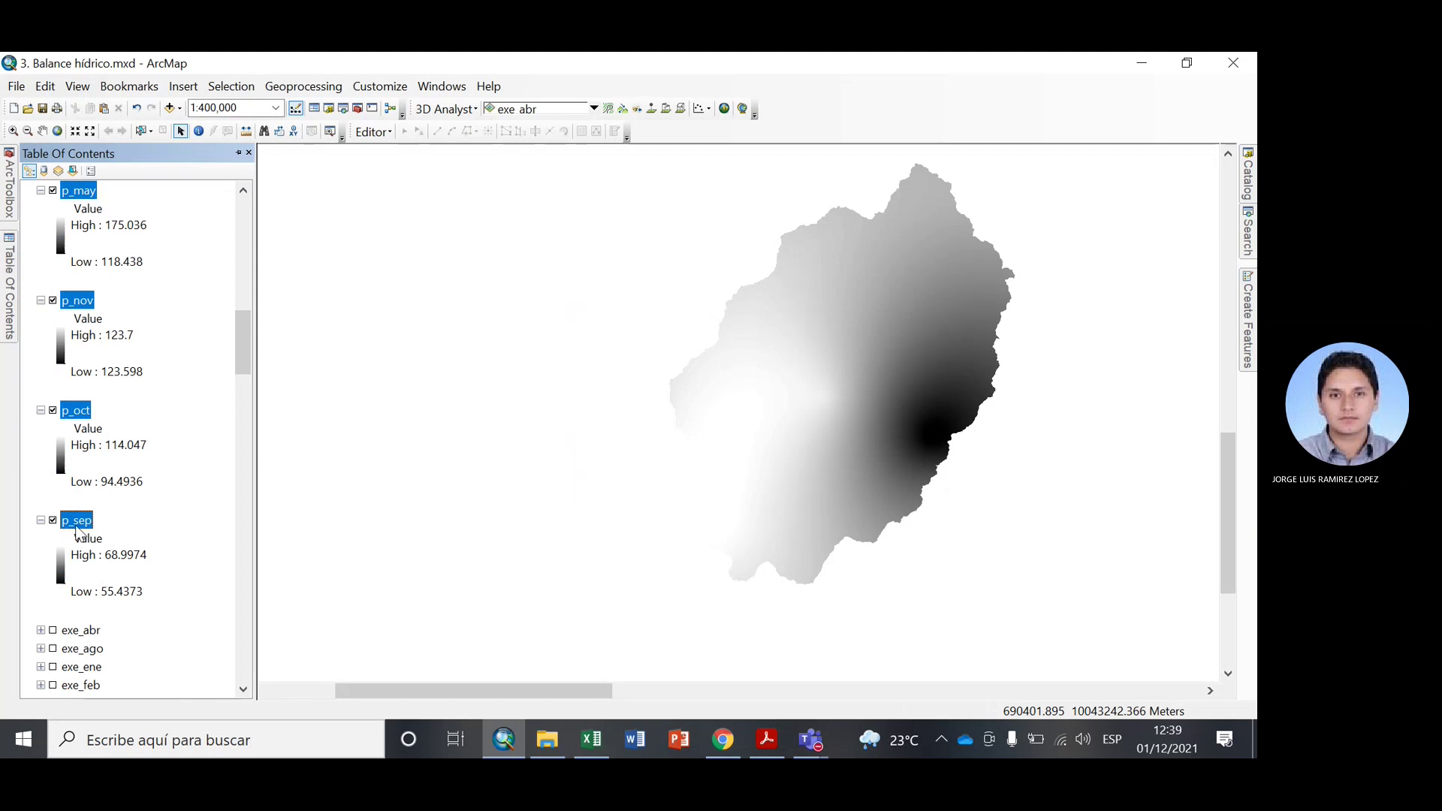
{"action": "scroll", "coordinate": [89, 495], "scroll_direction": "up", "scroll_amount": 10}
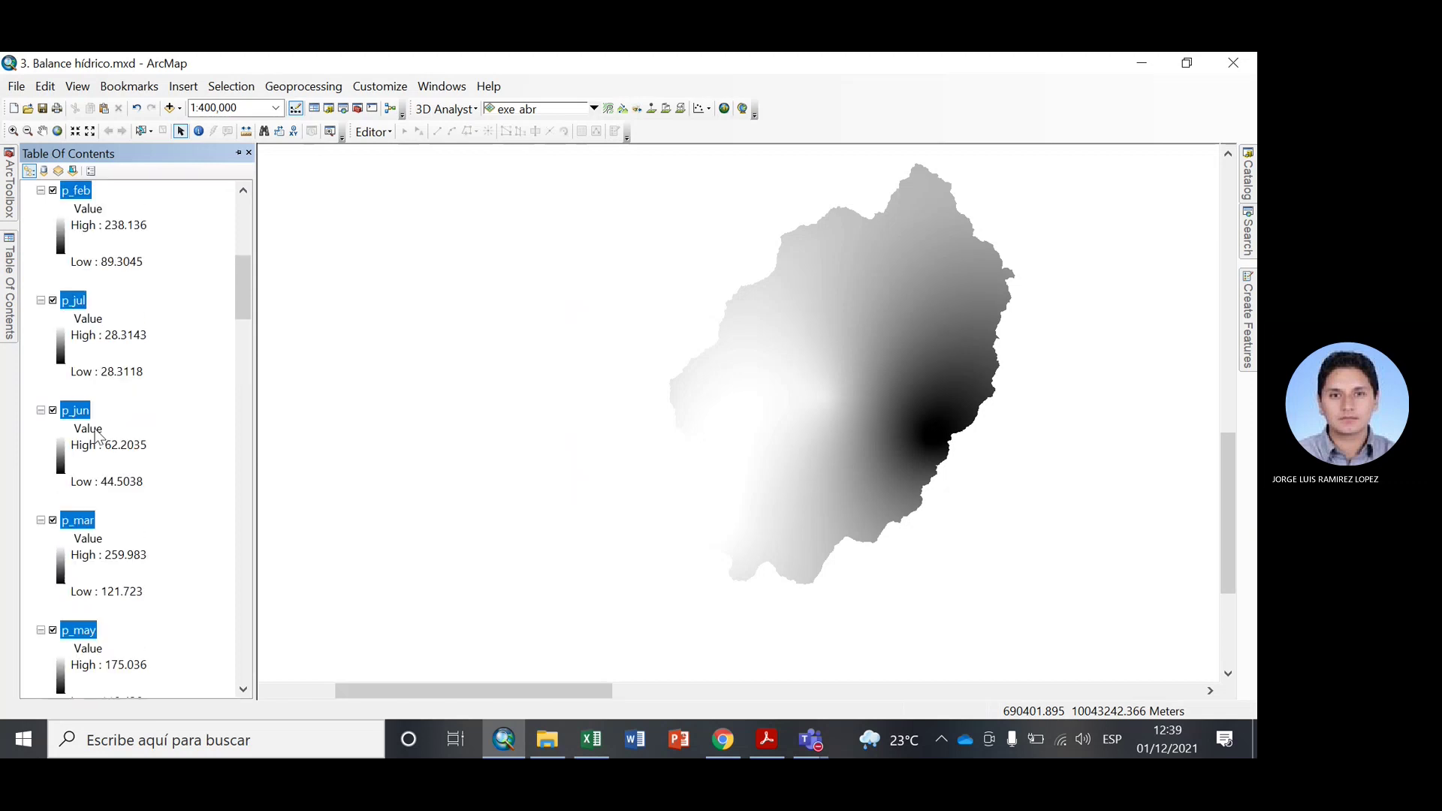
{"action": "scroll", "coordinate": [96, 428], "scroll_direction": "up", "scroll_amount": 3}
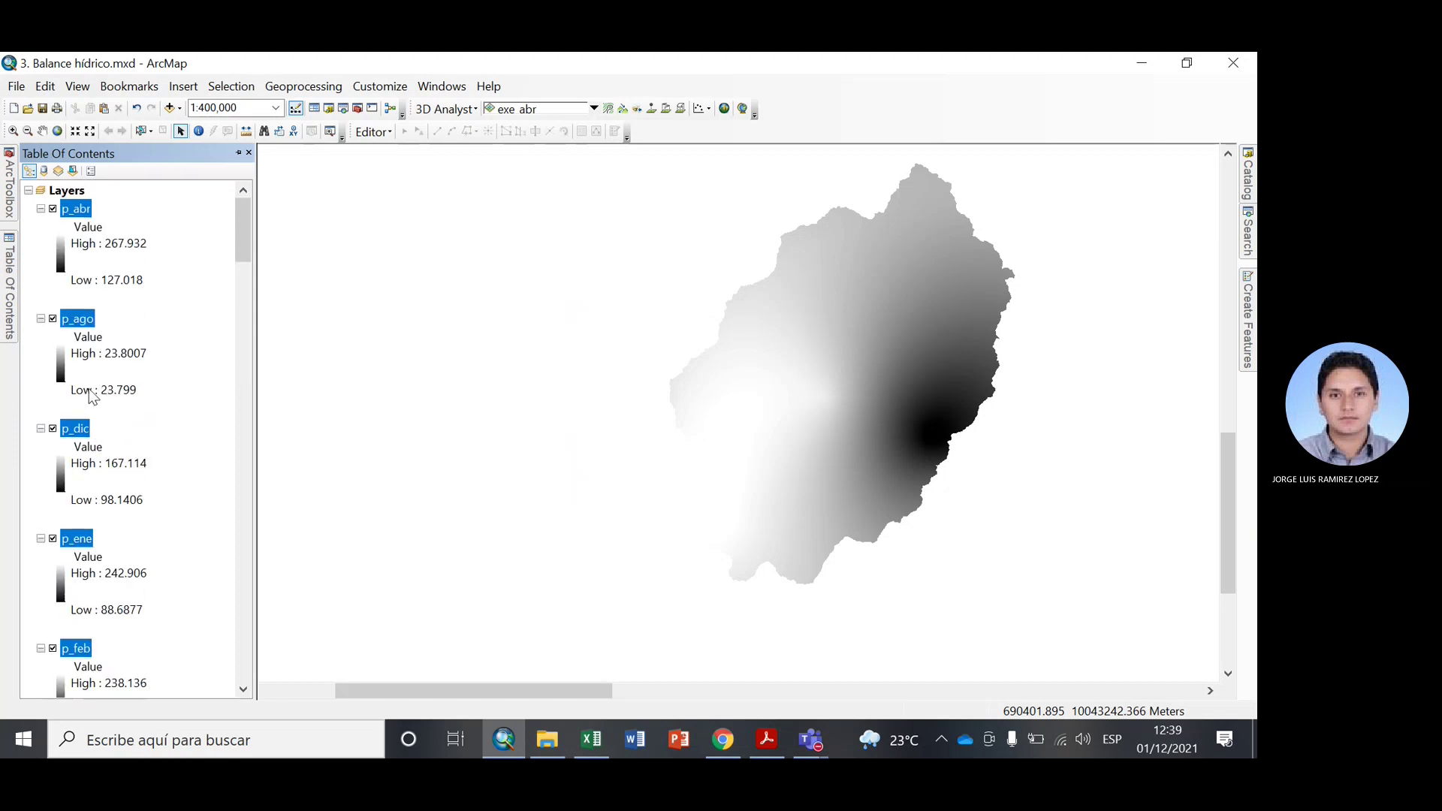
{"action": "right_click", "coordinate": [83, 216]}
{"action": "left_click", "coordinate": [90, 218]}
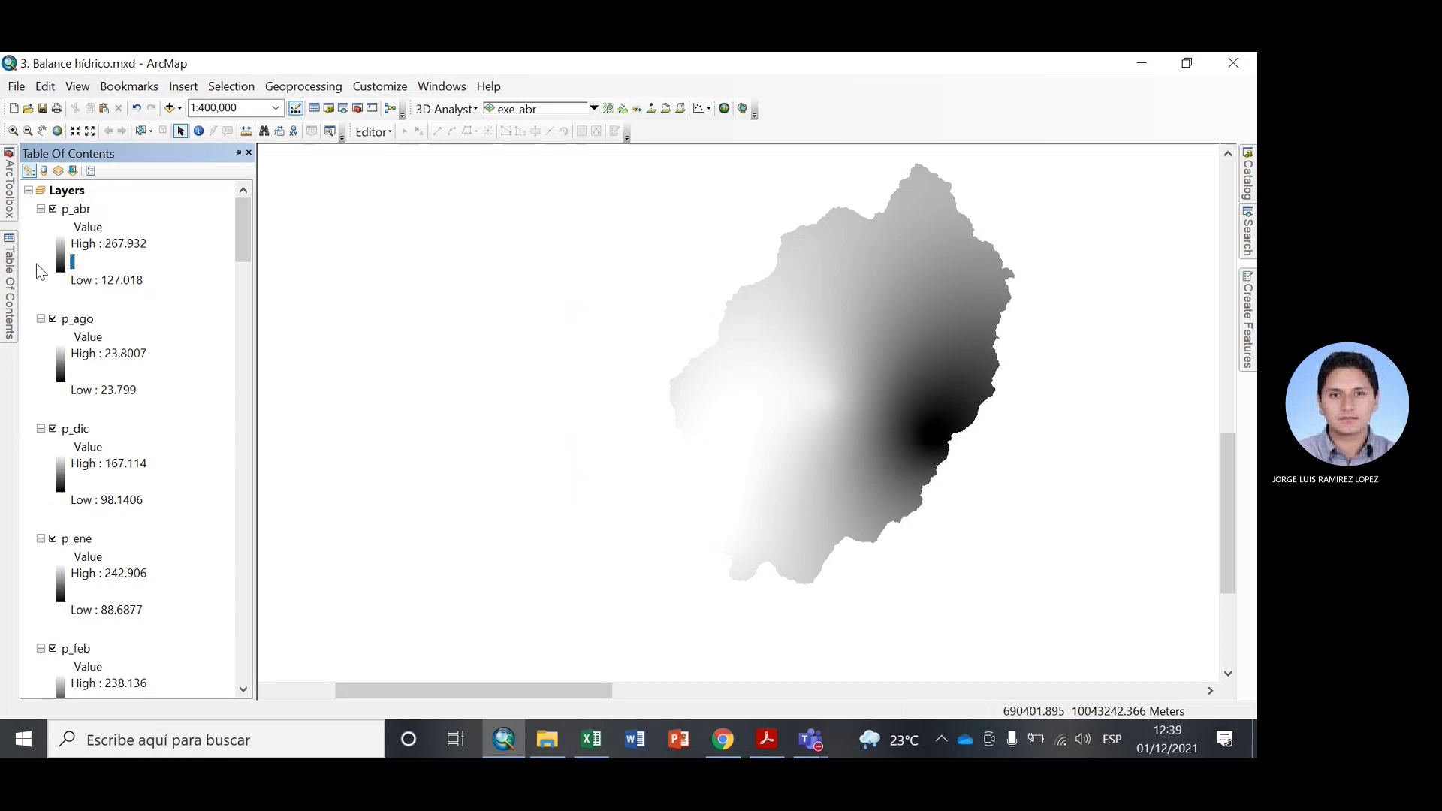
{"action": "right_click", "coordinate": [90, 218]}
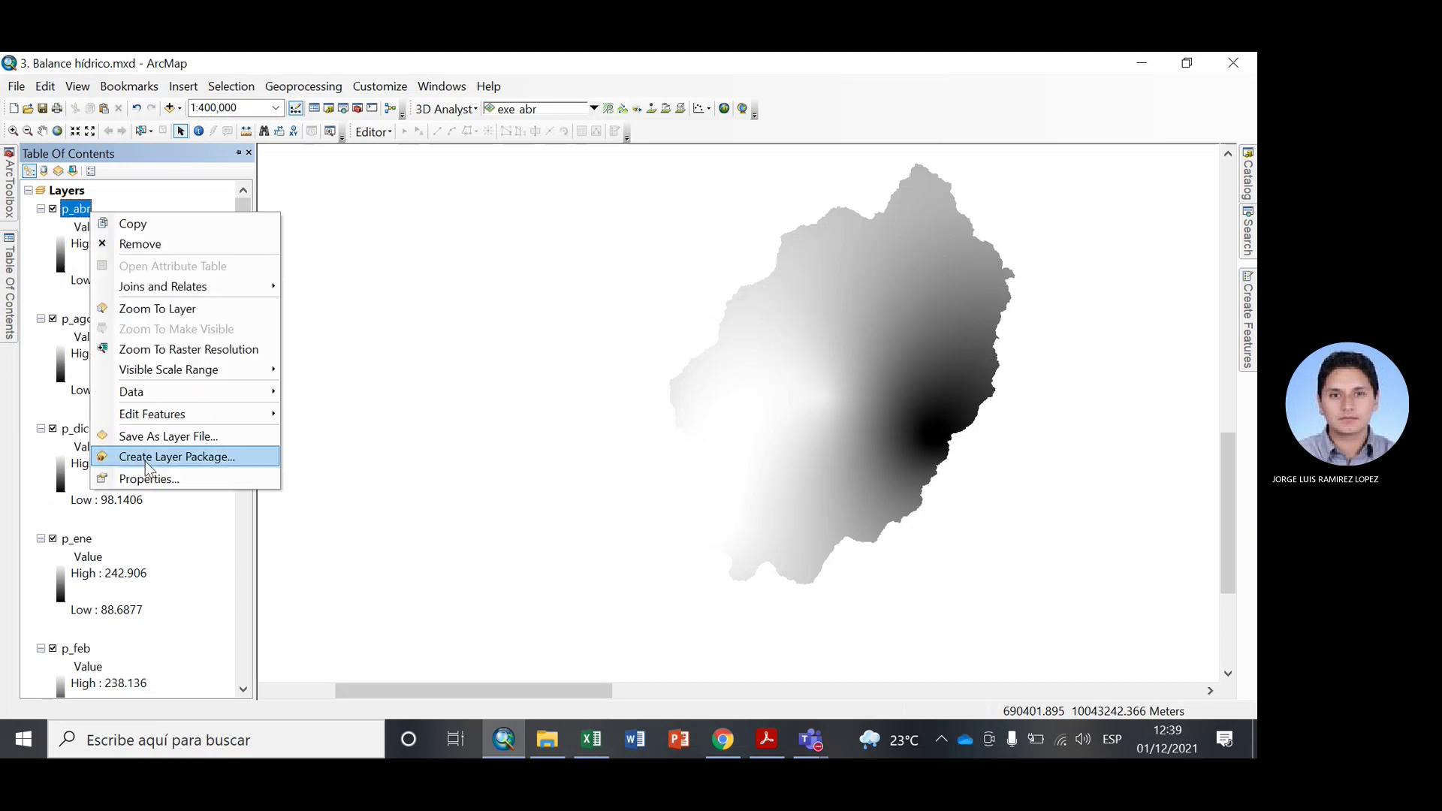
{"action": "left_click", "coordinate": [177, 449]}
{"action": "left_click", "coordinate": [382, 182]}
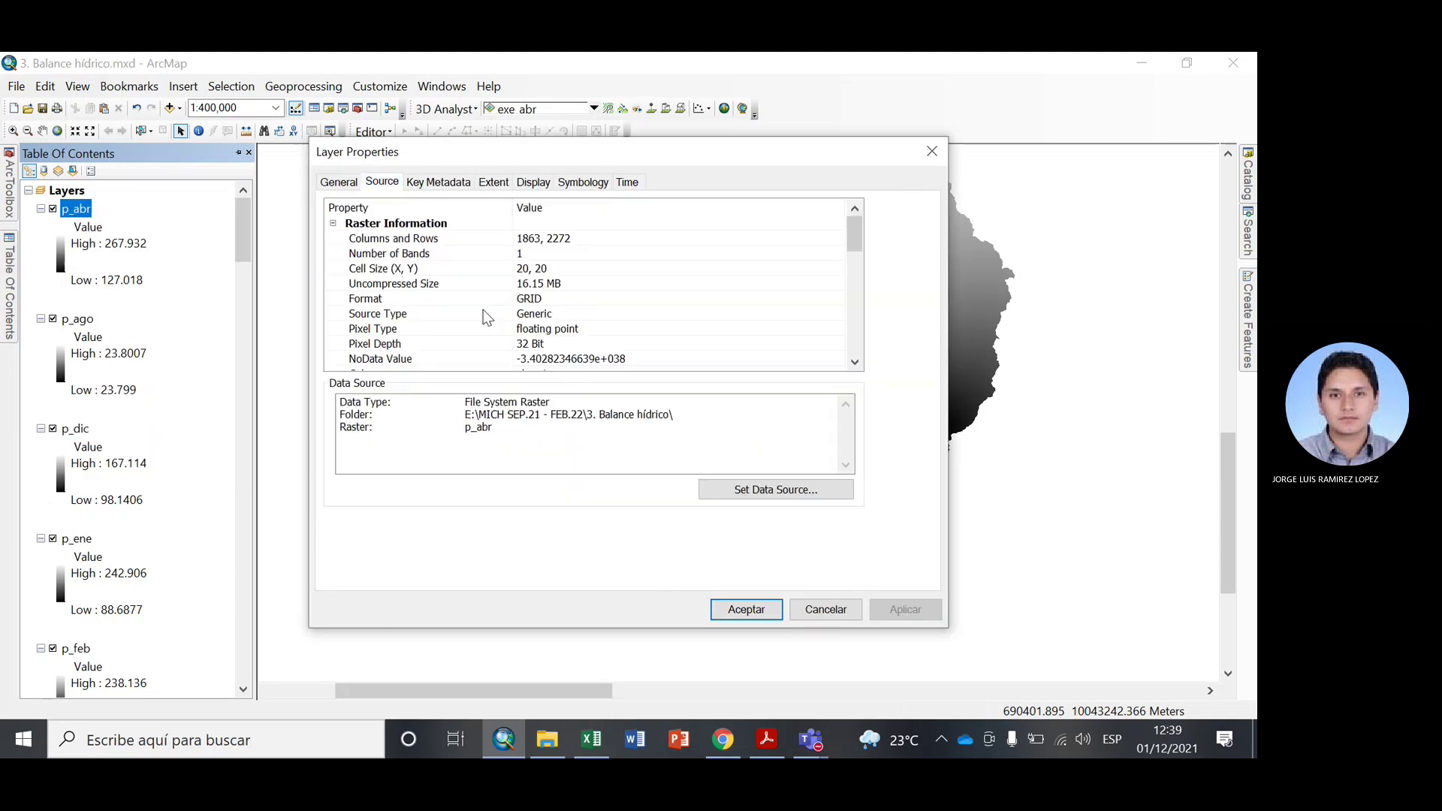
{"action": "scroll", "coordinate": [487, 304], "scroll_direction": "down", "scroll_amount": 5}
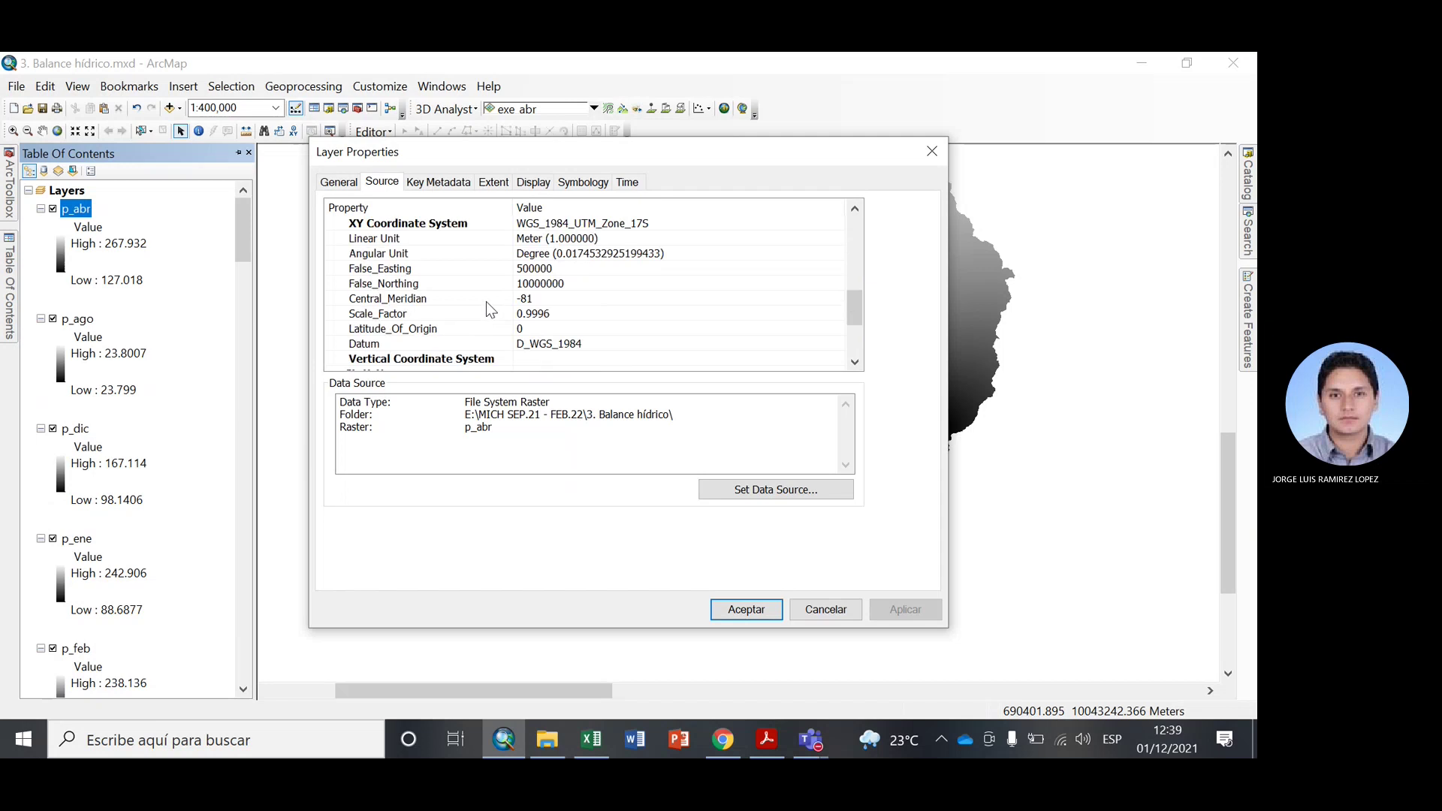
{"action": "scroll", "coordinate": [490, 310], "scroll_direction": "down", "scroll_amount": 3}
{"action": "left_click", "coordinate": [932, 151]}
Collapse the legends of p_abr, p_ago and p_dic and hide these three layers.
{"action": "left_click", "coordinate": [41, 210]}
{"action": "left_click", "coordinate": [52, 210]}
{"action": "left_click", "coordinate": [40, 227]}
{"action": "left_click", "coordinate": [53, 227]}
{"action": "left_click", "coordinate": [41, 246]}
{"action": "left_click", "coordinate": [52, 227]}
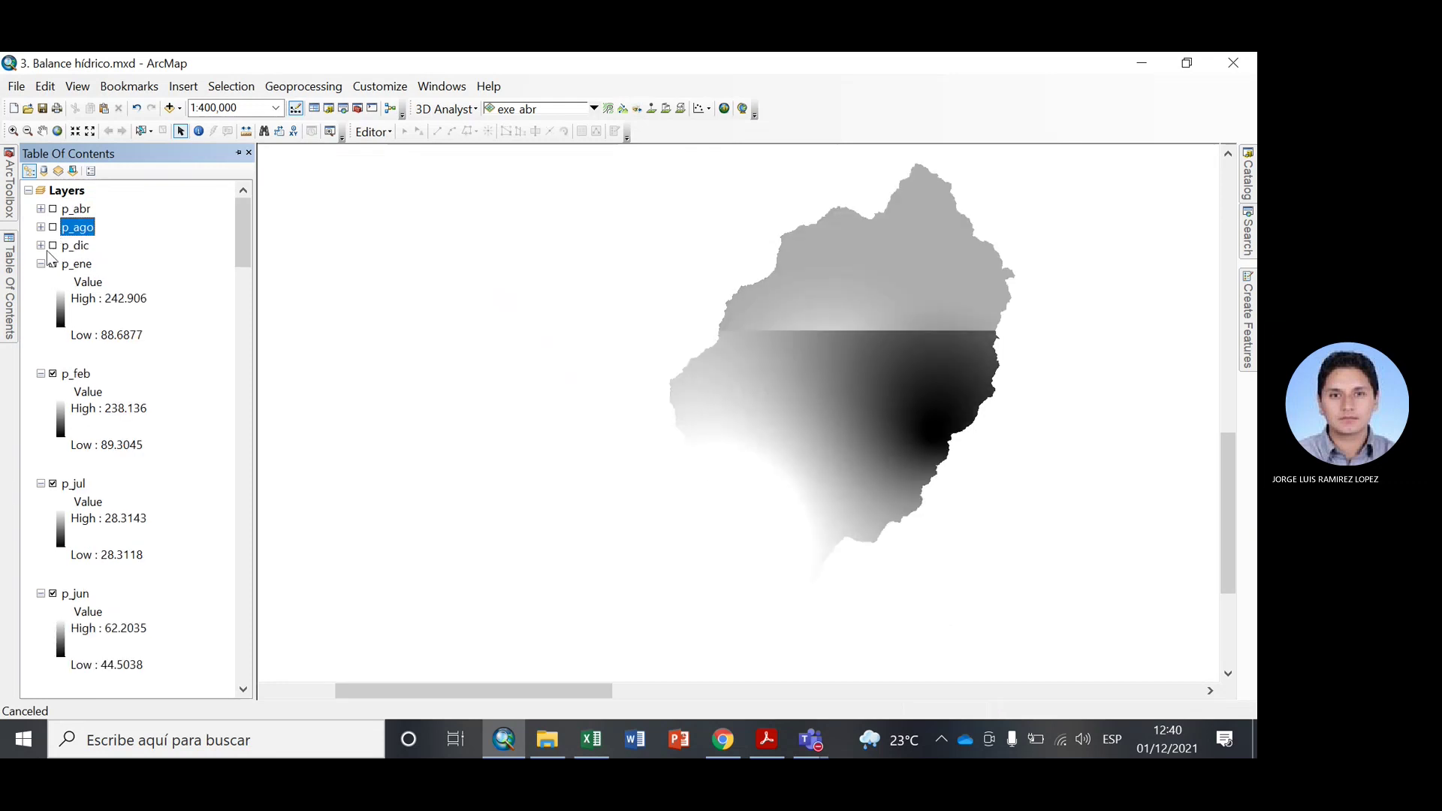
Collapse the legends of the remaining precipitation layers, p_ene through p_sep.
{"action": "left_click", "coordinate": [41, 264]}
{"action": "left_click", "coordinate": [41, 282]}
{"action": "left_click", "coordinate": [41, 301]}
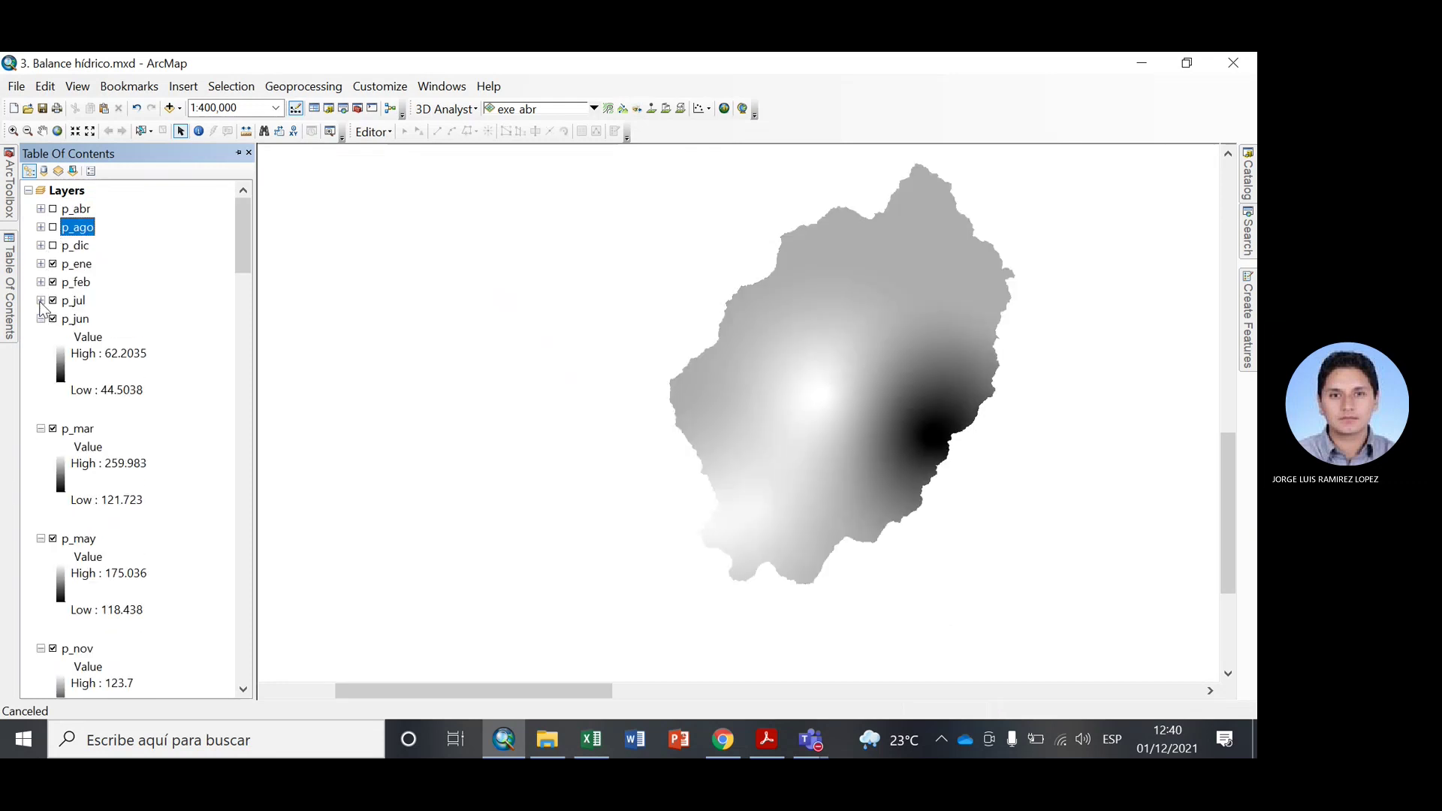
{"action": "left_click", "coordinate": [41, 318]}
{"action": "left_click", "coordinate": [40, 338]}
{"action": "left_click", "coordinate": [40, 355]}
{"action": "left_click", "coordinate": [41, 374]}
{"action": "left_click", "coordinate": [40, 393]}
{"action": "left_click", "coordinate": [41, 410]}
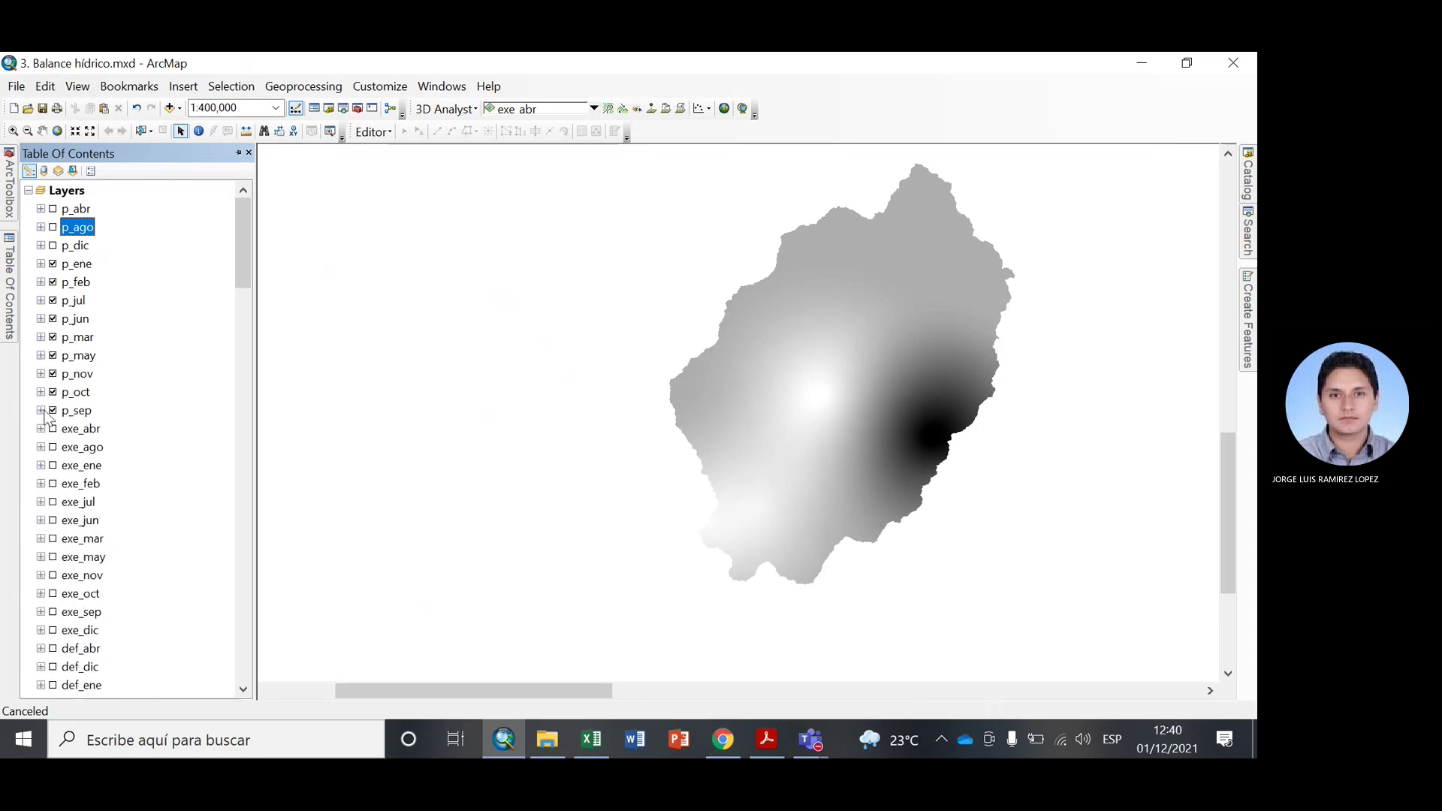
Hide the nine precipitation layers that are still displayed, p_sep up to p_ene.
{"action": "left_click", "coordinate": [52, 410]}
{"action": "left_click", "coordinate": [53, 392]}
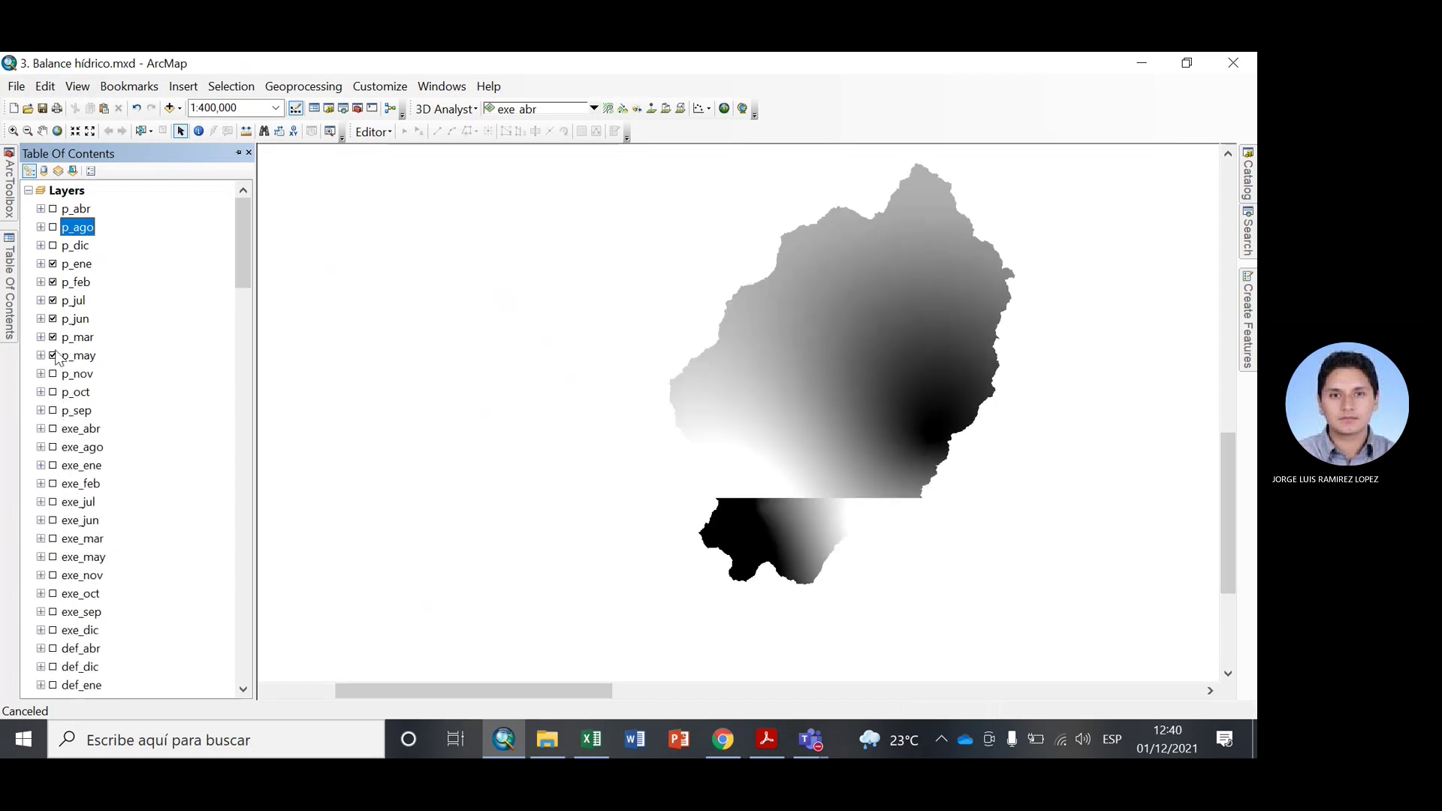
{"action": "left_click", "coordinate": [52, 374]}
{"action": "left_click", "coordinate": [53, 355]}
{"action": "left_click", "coordinate": [52, 337]}
{"action": "left_click", "coordinate": [53, 318]}
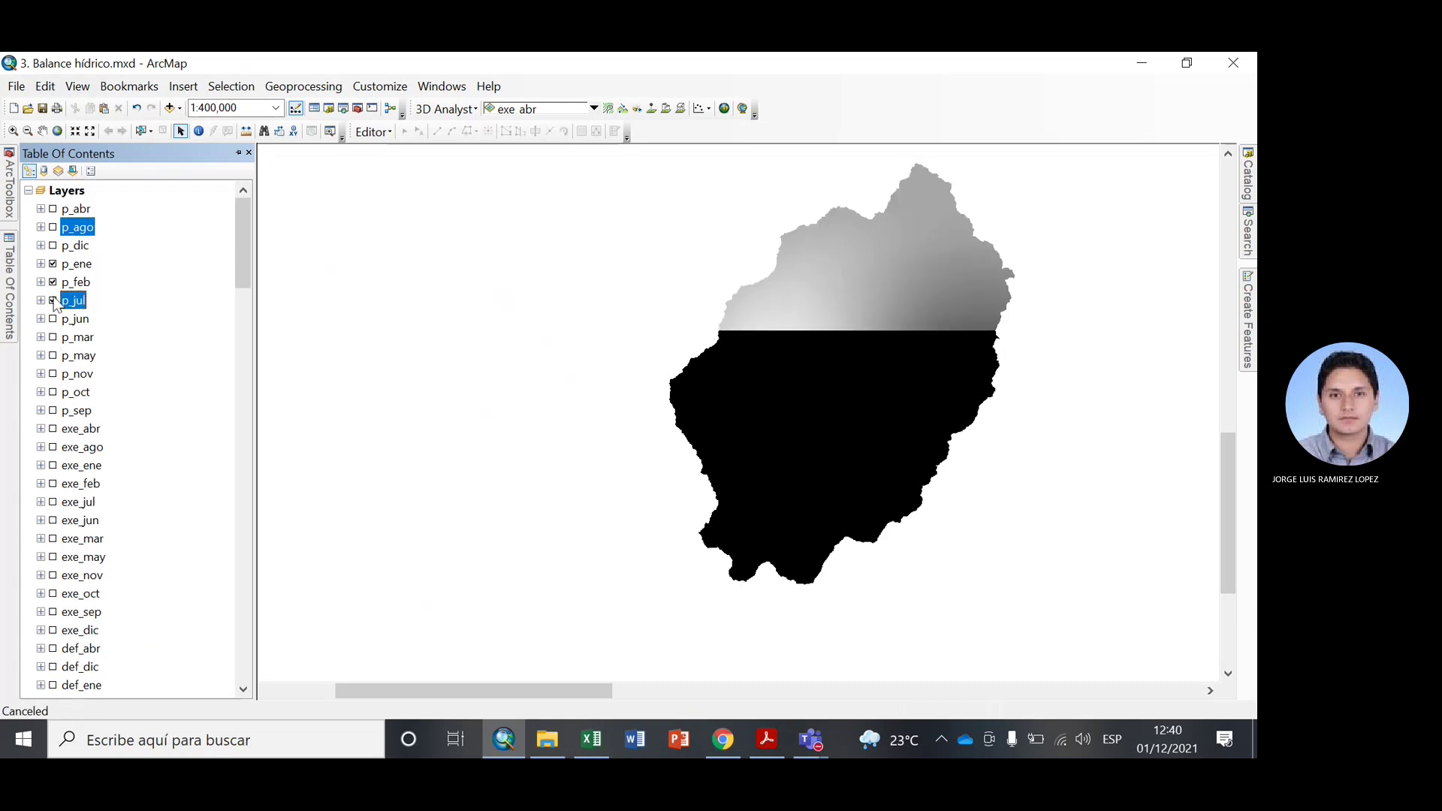
{"action": "left_click", "coordinate": [53, 300]}
{"action": "left_click", "coordinate": [52, 282]}
{"action": "left_click", "coordinate": [52, 263]}
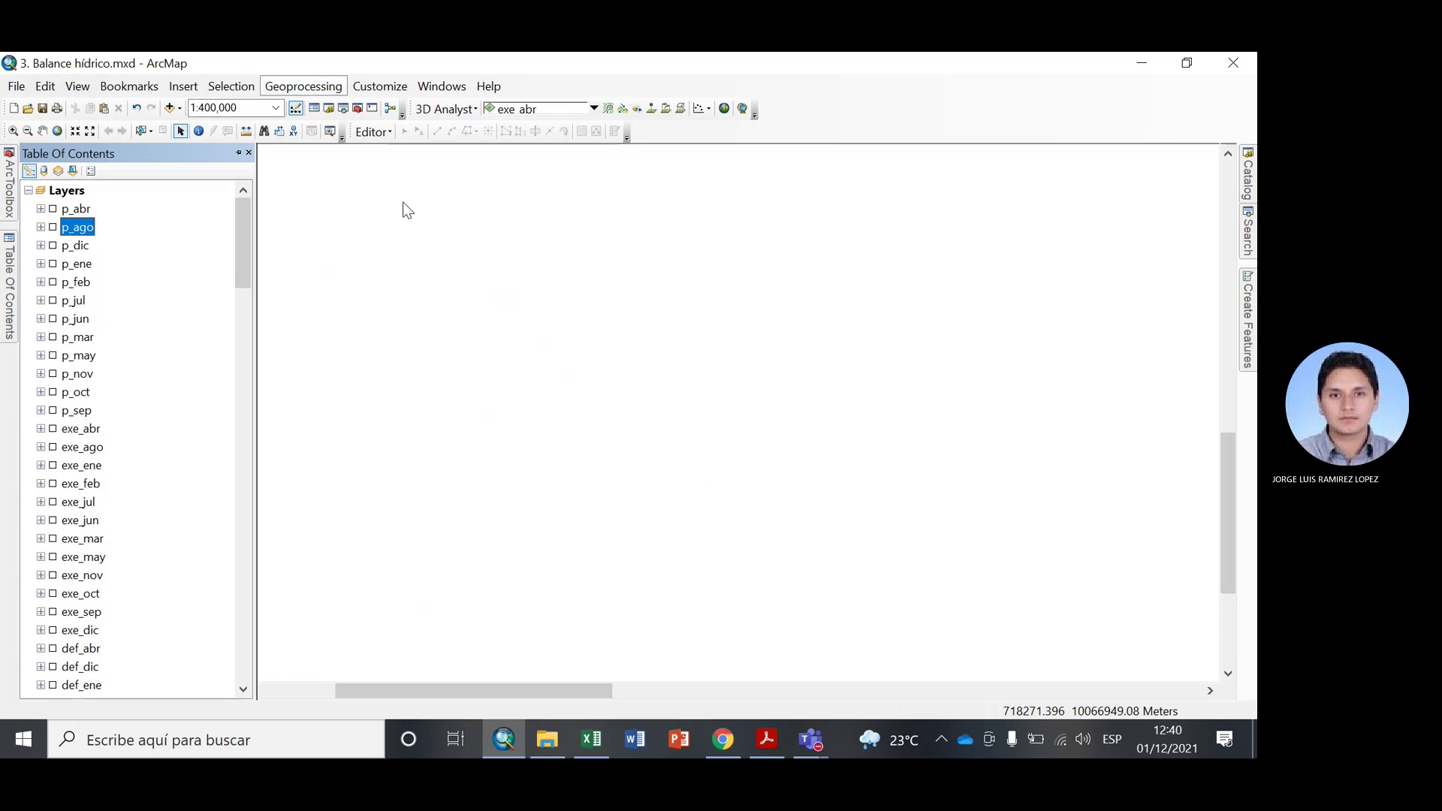
{"action": "key", "text": "alt+g"}
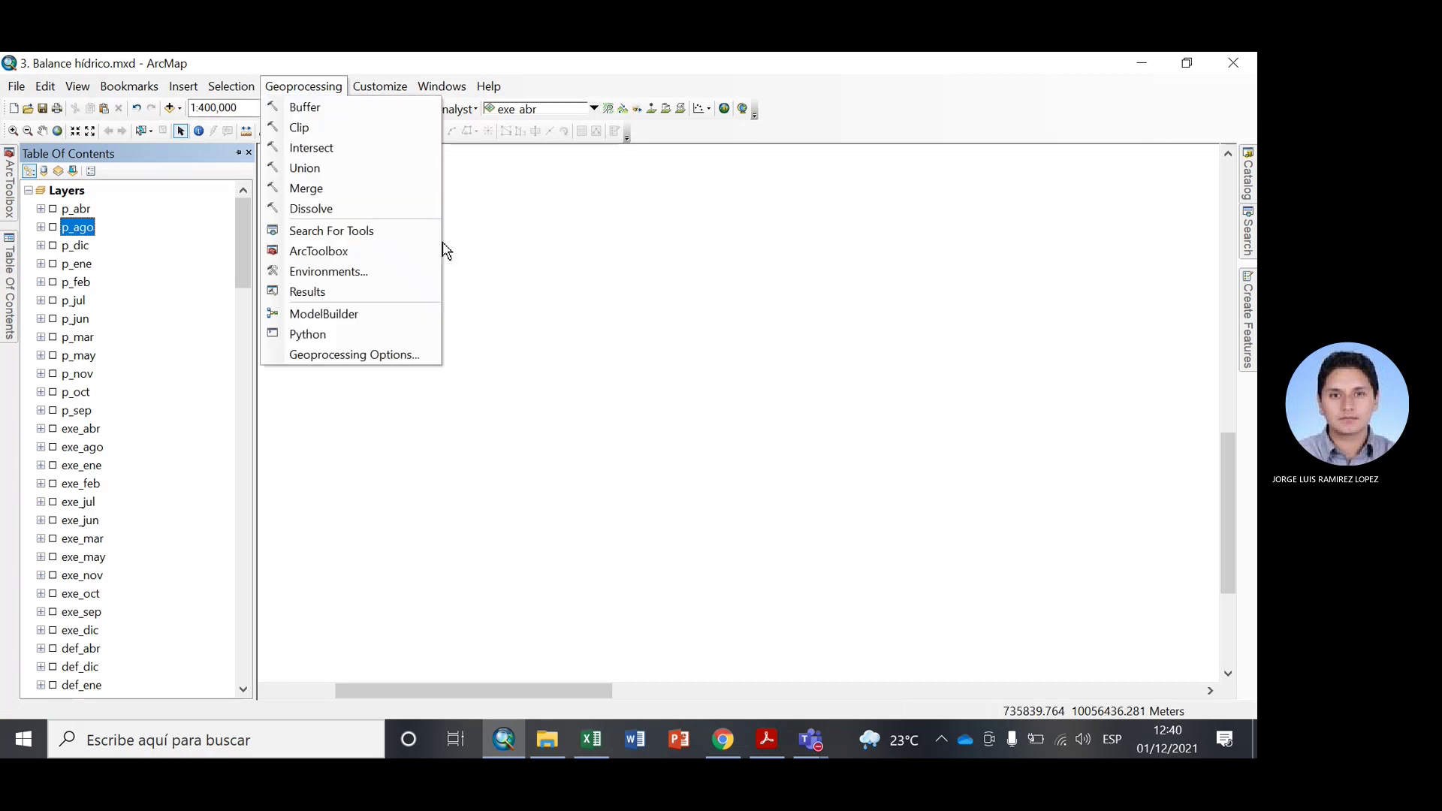
{"action": "left_click", "coordinate": [383, 300]}
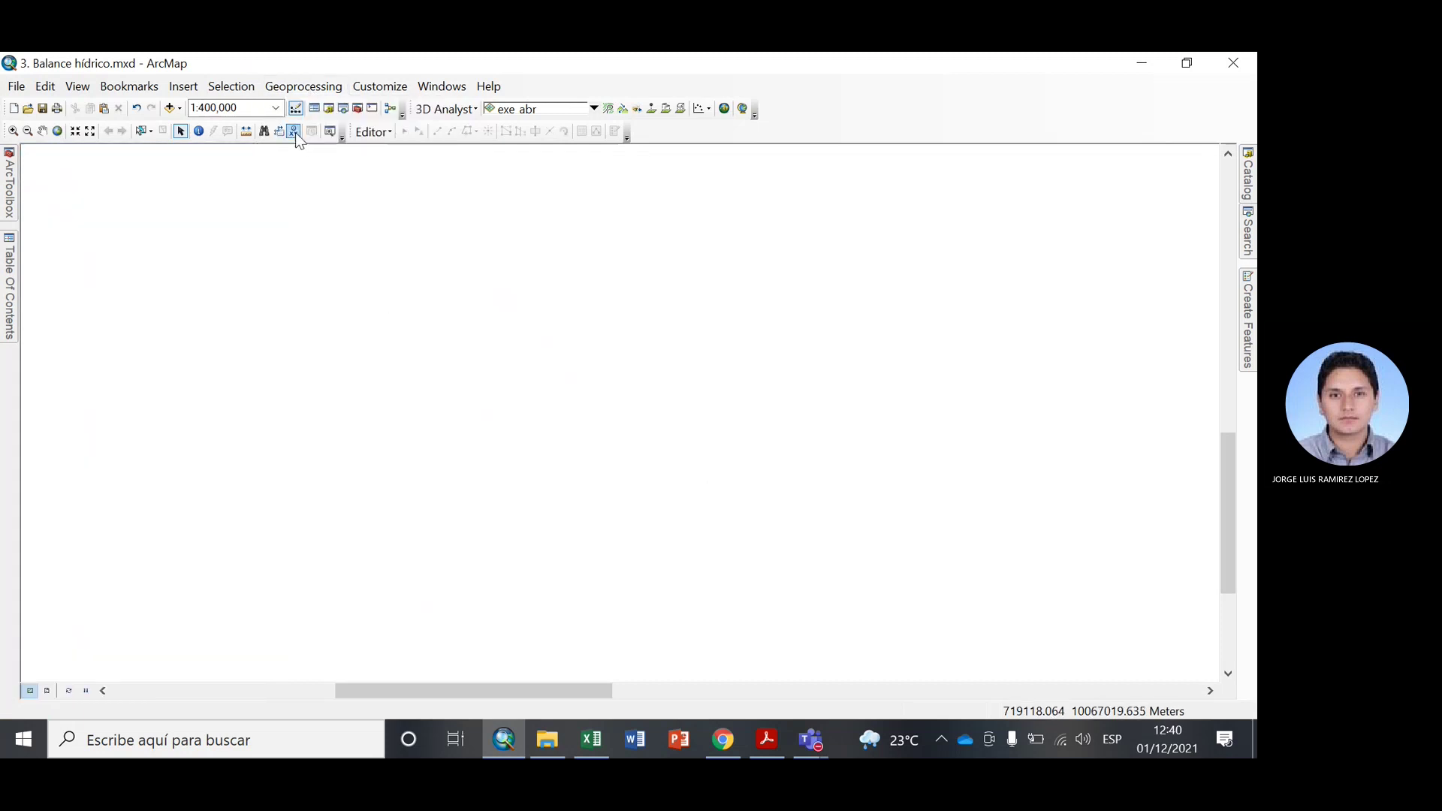
Start adding data from the 3. Balance hídrico folder and select the abr, ago and dic tables.
{"action": "left_click", "coordinate": [170, 107]}
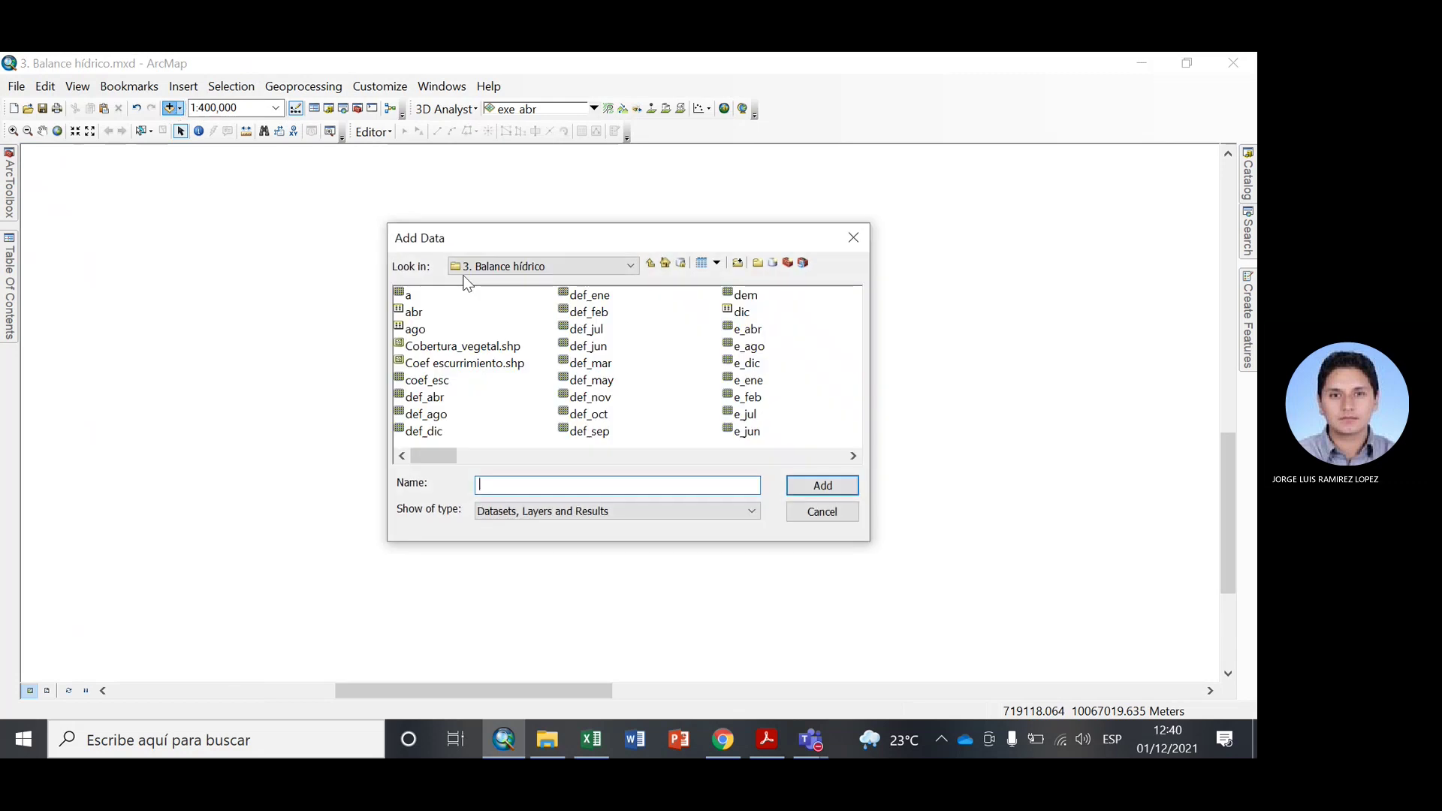
{"action": "left_click", "coordinate": [419, 312]}
{"action": "left_click", "coordinate": [416, 330]}
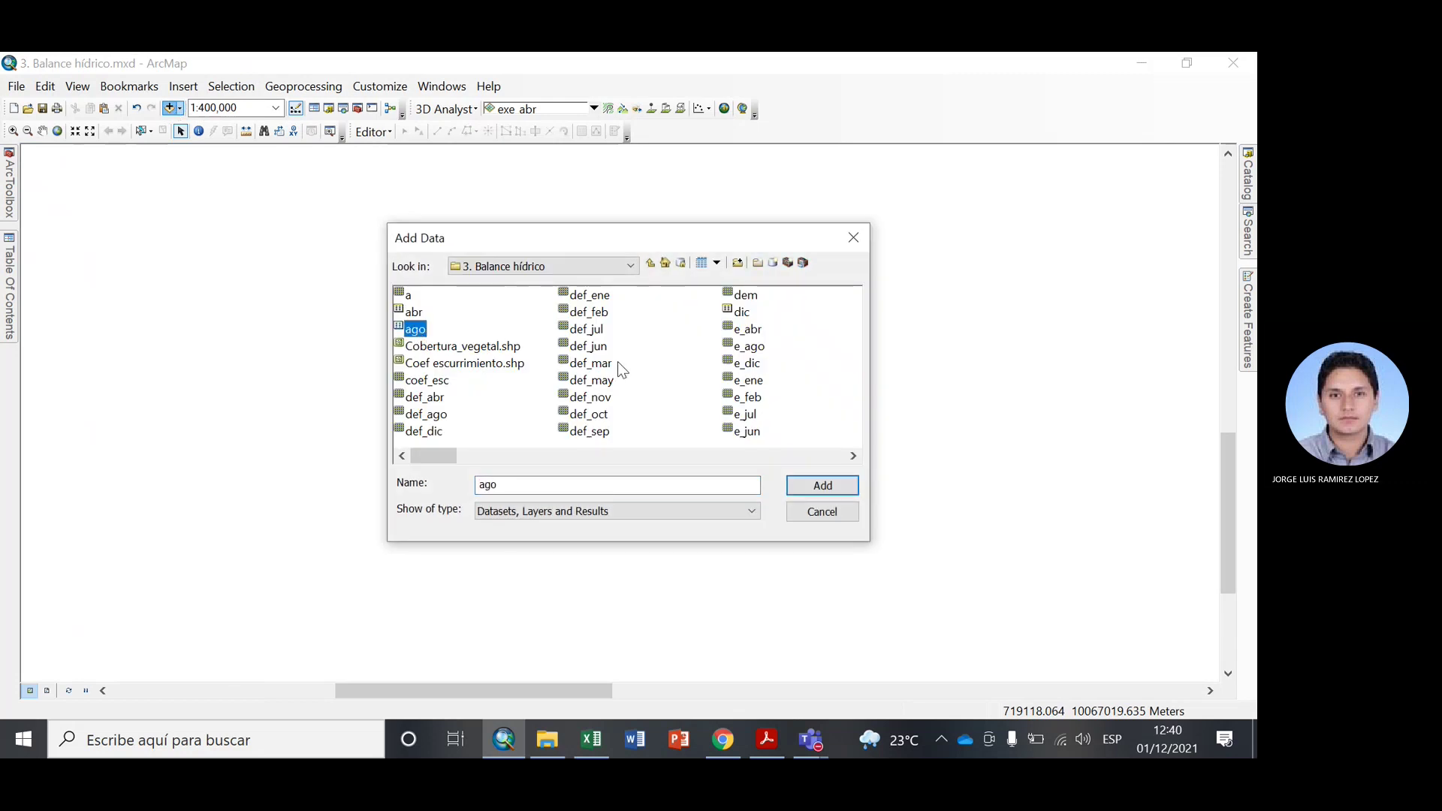
{"action": "left_click", "coordinate": [742, 312], "text": "ctrl"}
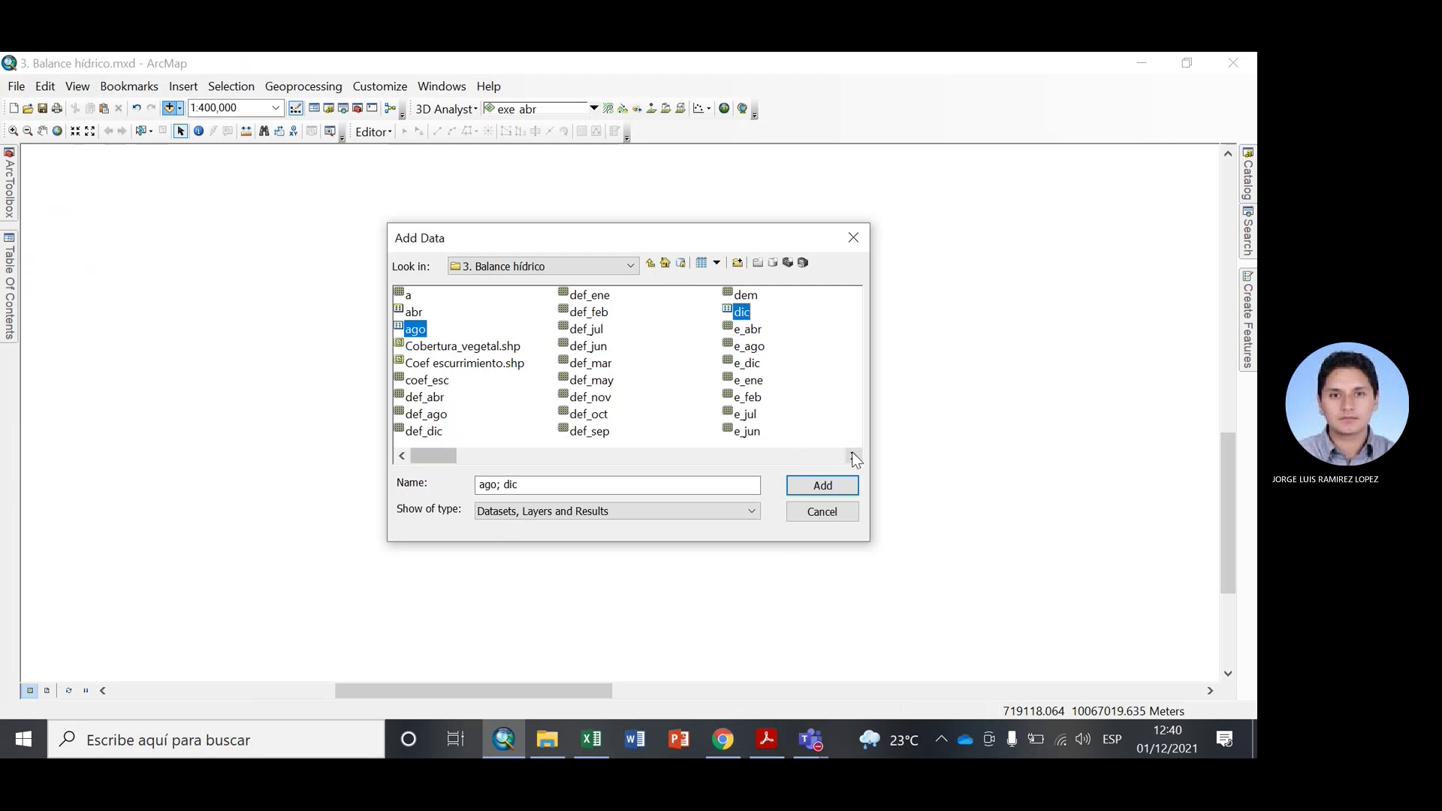
{"action": "left_click", "coordinate": [415, 312]}
{"action": "left_click", "coordinate": [415, 330], "text": "ctrl"}
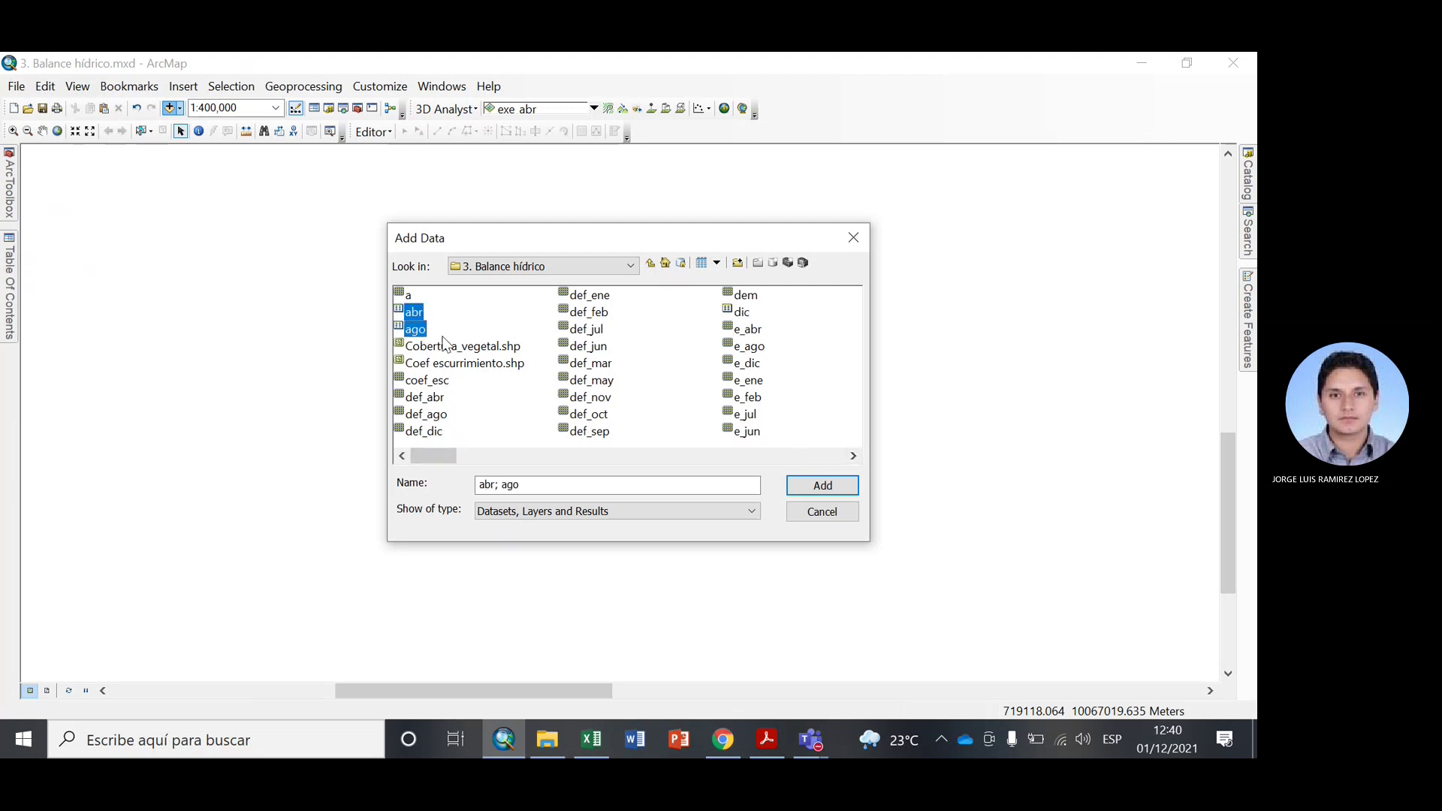
{"action": "left_click", "coordinate": [740, 313], "text": "ctrl"}
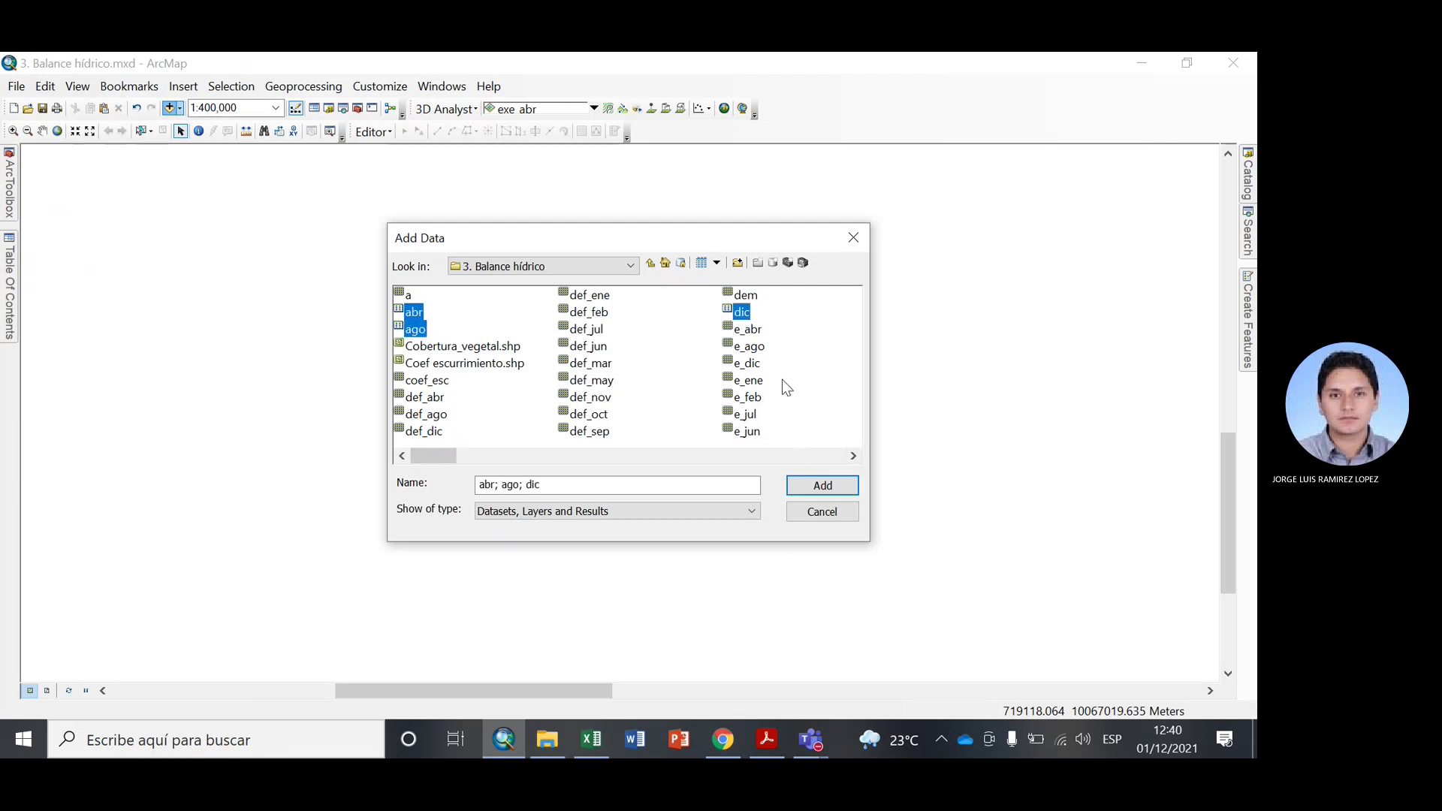
Extend the selection of data to add with the feb, jul and jun tables.
{"action": "left_click", "coordinate": [853, 457]}
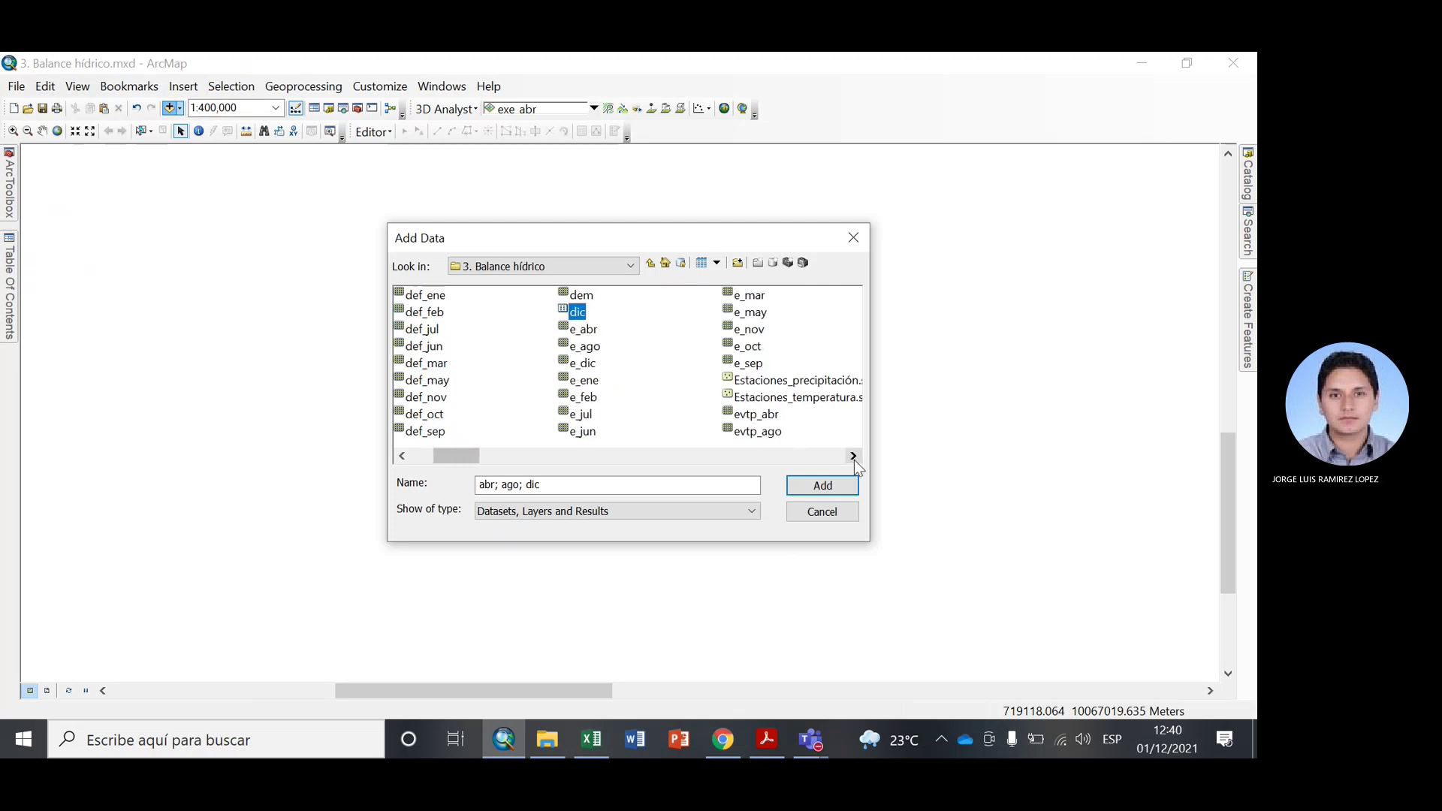
{"action": "left_click", "coordinate": [854, 457]}
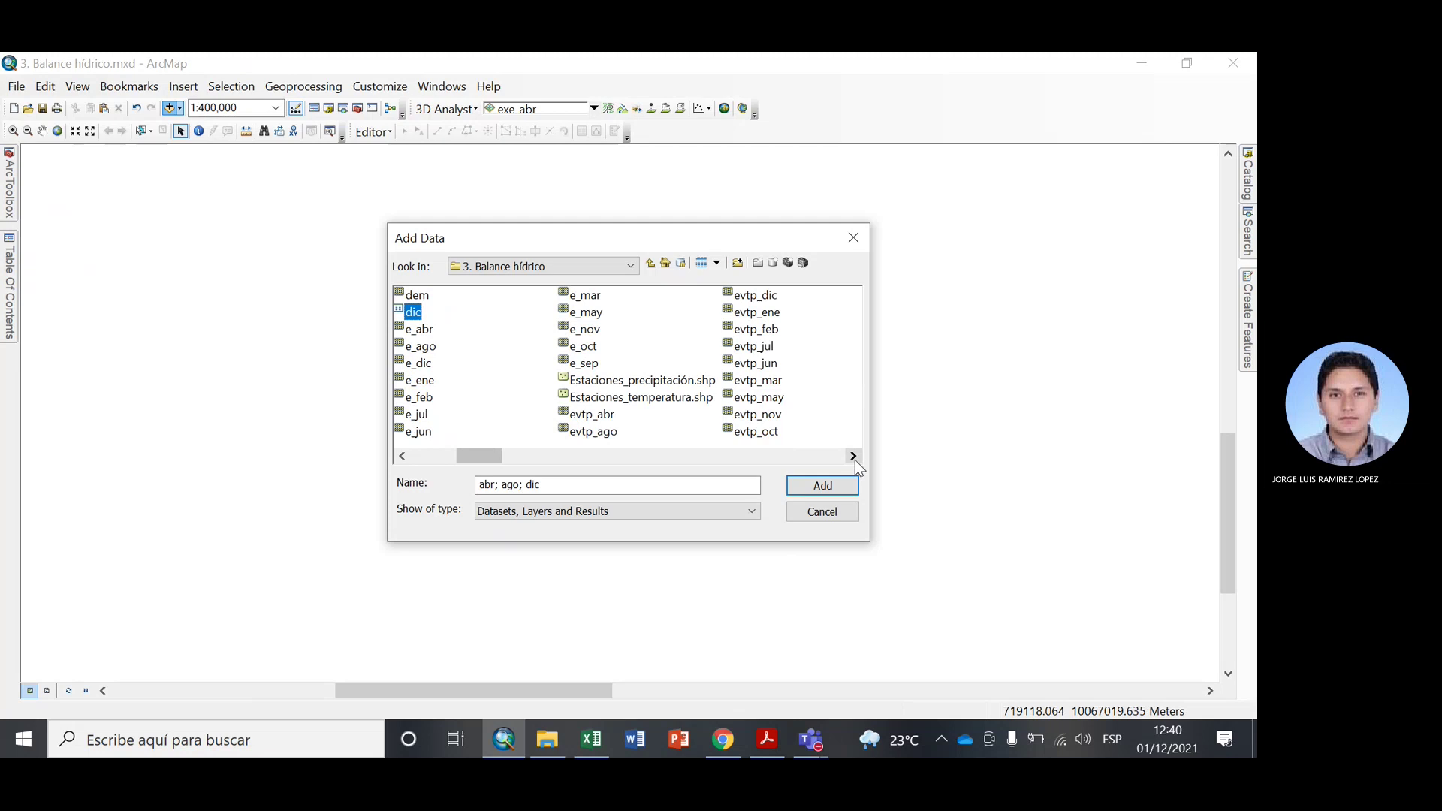
{"action": "scroll", "coordinate": [855, 460], "scroll_direction": "right", "scroll_amount": 3}
{"action": "left_click", "coordinate": [578, 294], "text": "ctrl"}
{"action": "left_click", "coordinate": [740, 414], "text": "ctrl"}
{"action": "left_click", "coordinate": [741, 431], "text": "ctrl"}
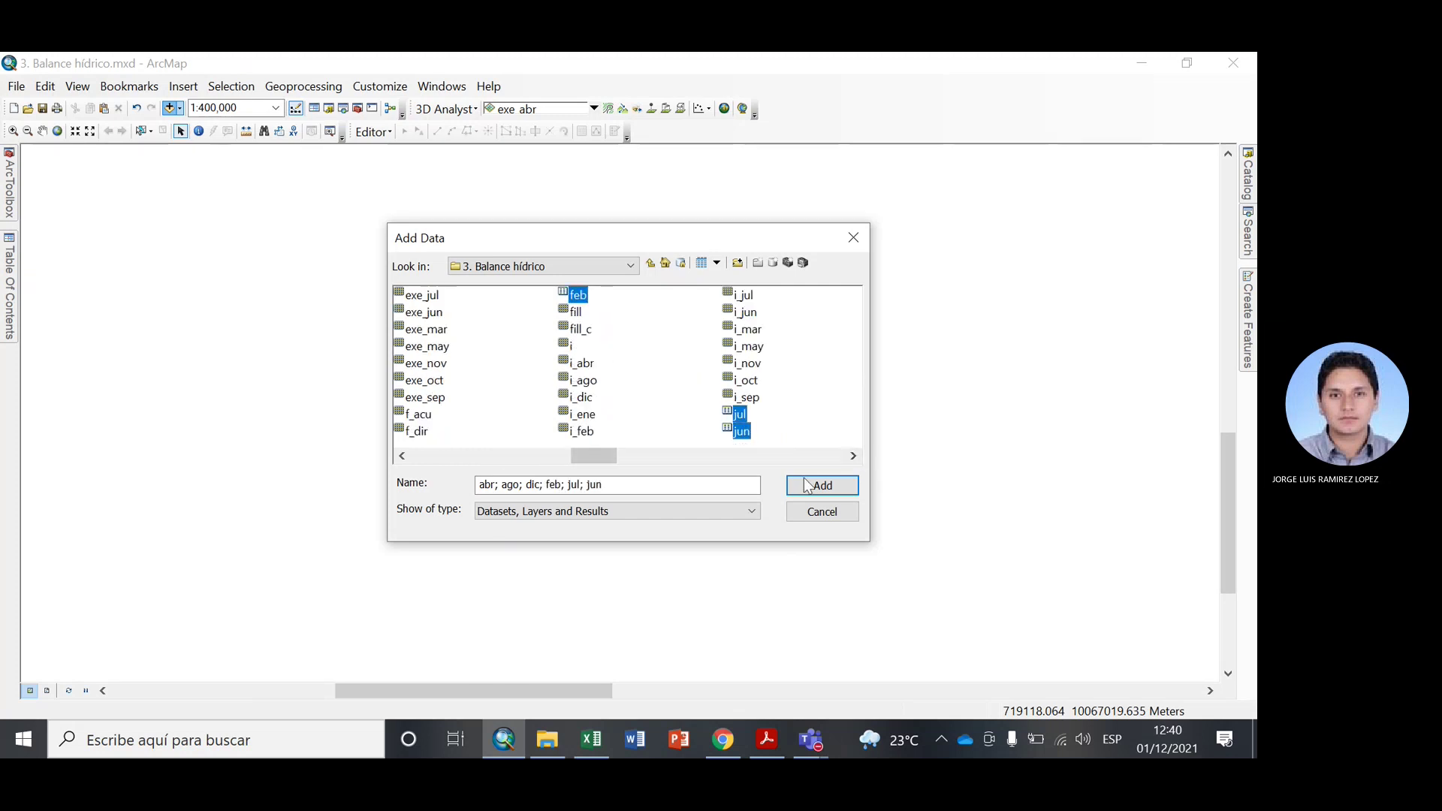
Include the mar, may, nov and oct tables in the selection of data to add.
{"action": "left_click", "coordinate": [853, 458]}
{"action": "left_click", "coordinate": [744, 329], "text": "ctrl"}
{"action": "left_click", "coordinate": [745, 346], "text": "ctrl"}
{"action": "left_click", "coordinate": [743, 364], "text": "ctrl"}
{"action": "left_click", "coordinate": [748, 378], "text": "ctrl"}
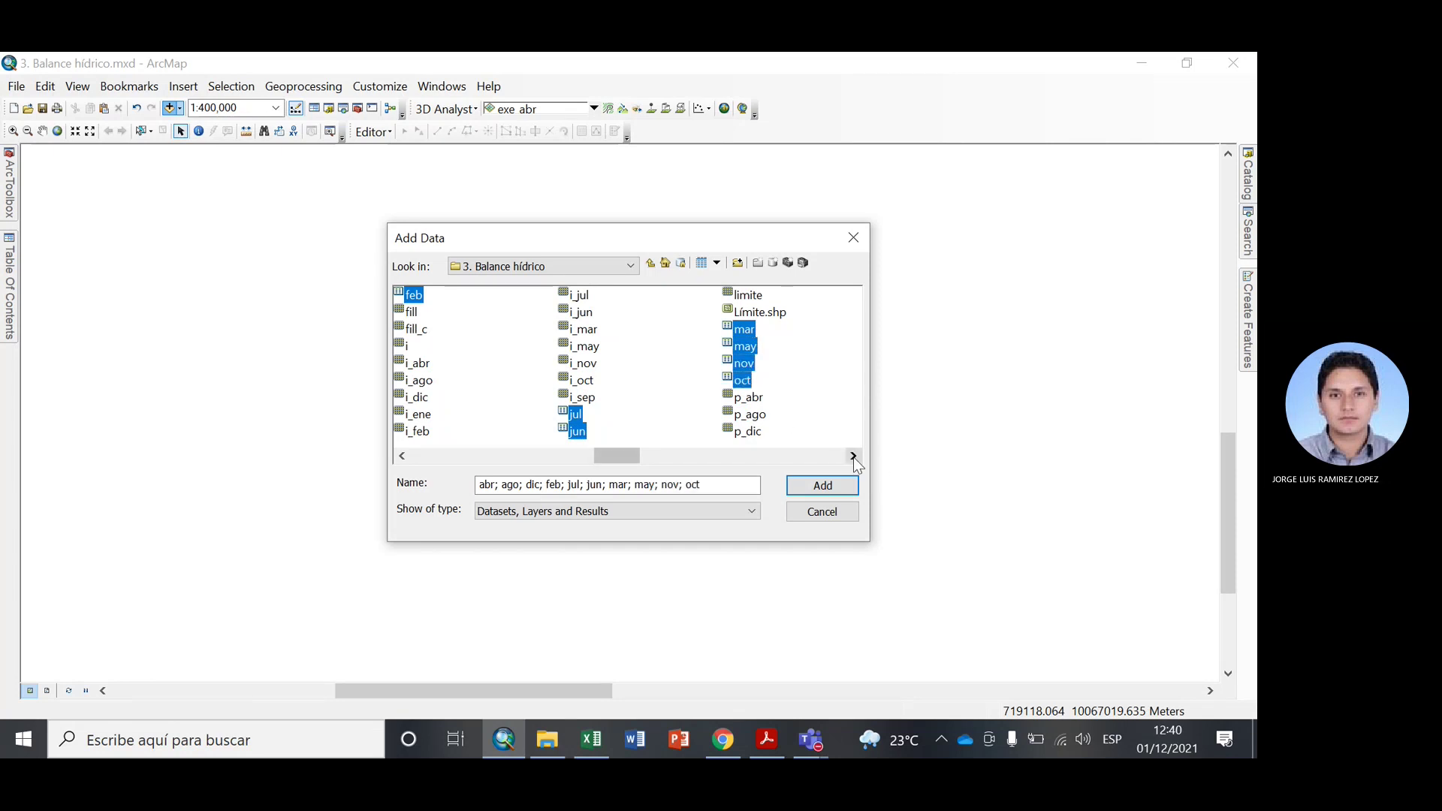
Include the sep table in the selection and add all the selected monthly tables to the map document.
{"action": "left_click", "coordinate": [853, 456]}
{"action": "left_click", "coordinate": [854, 457]}
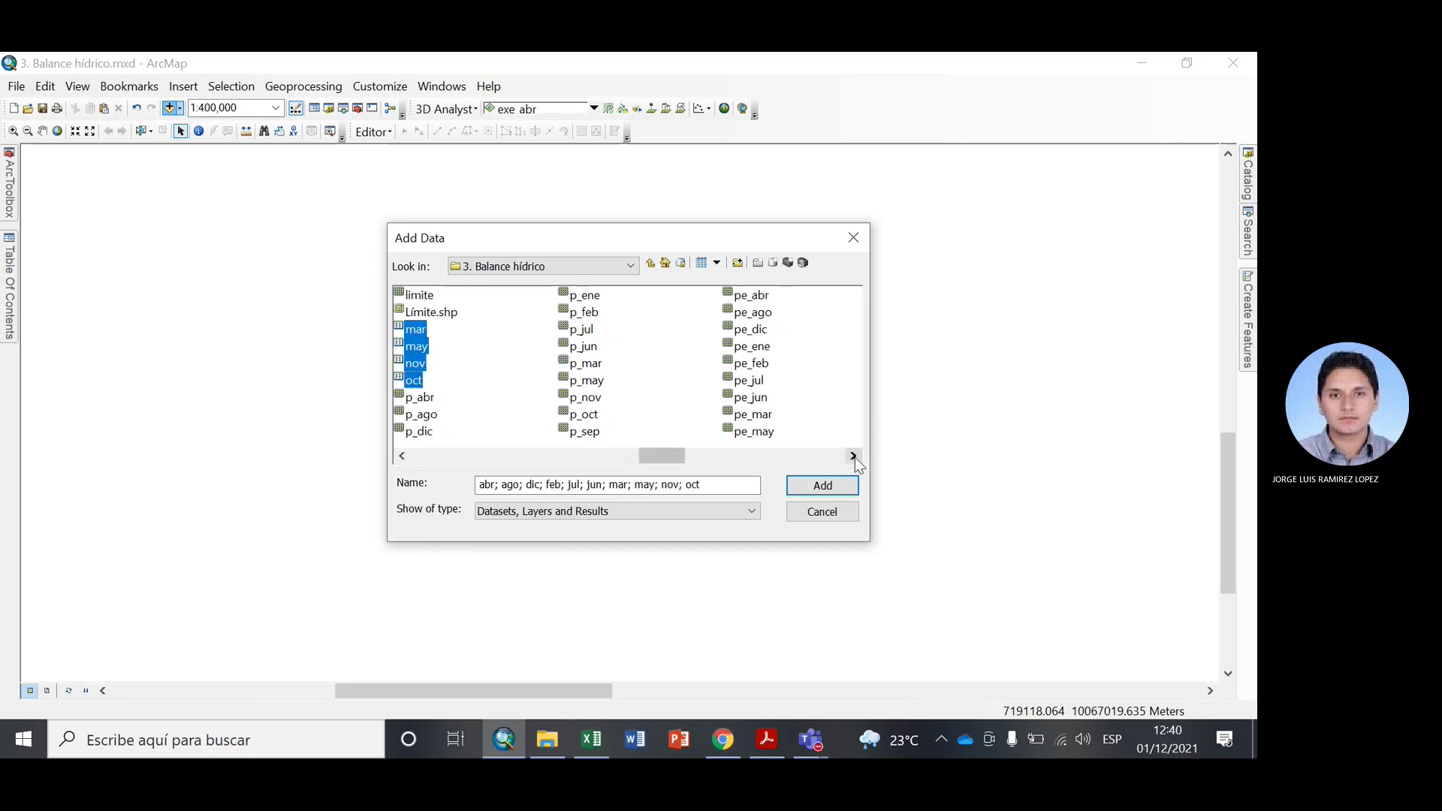
{"action": "left_click", "coordinate": [854, 457]}
{"action": "left_click", "coordinate": [854, 456]}
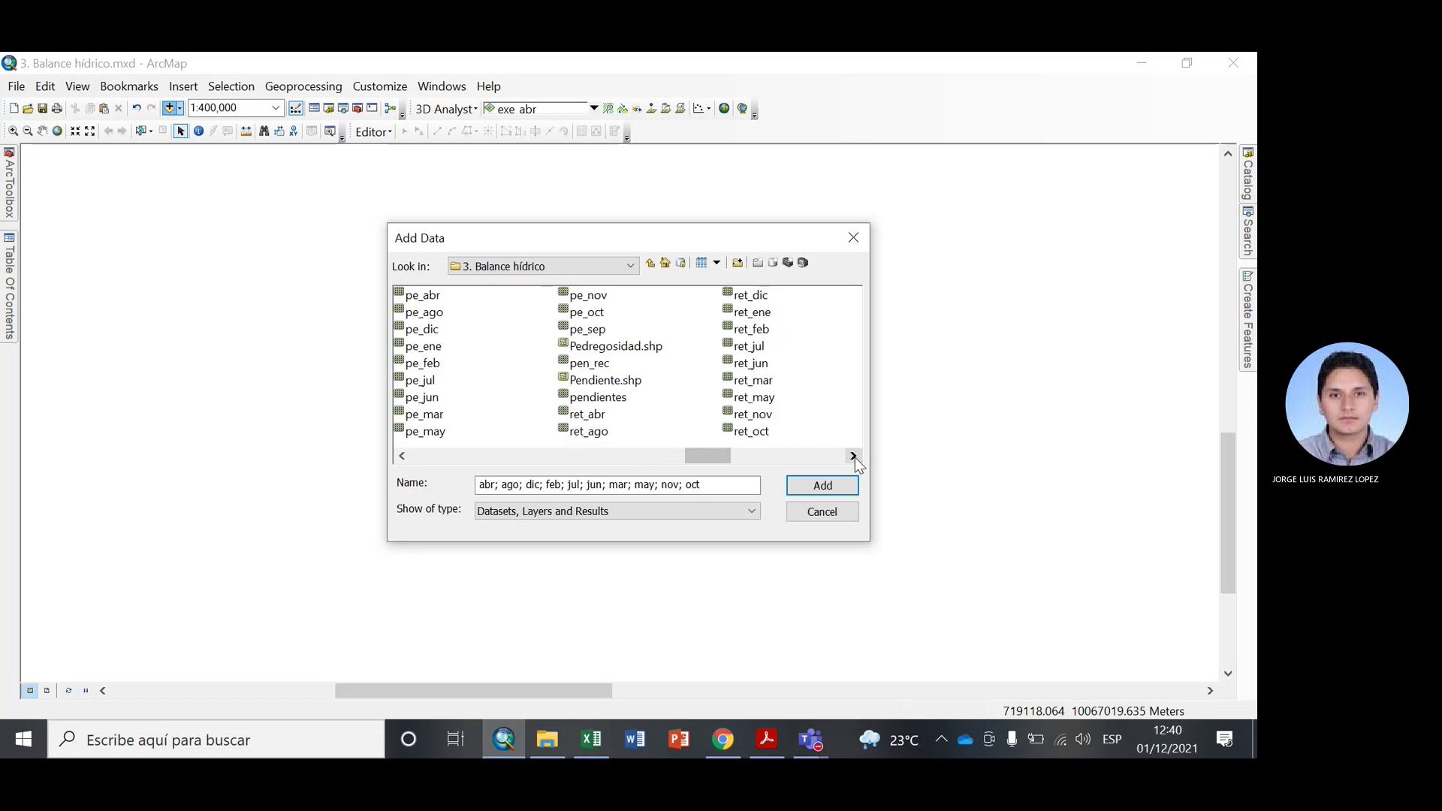
{"action": "left_click", "coordinate": [854, 456]}
{"action": "left_click", "coordinate": [748, 345], "text": "ctrl"}
{"action": "left_click", "coordinate": [853, 456]}
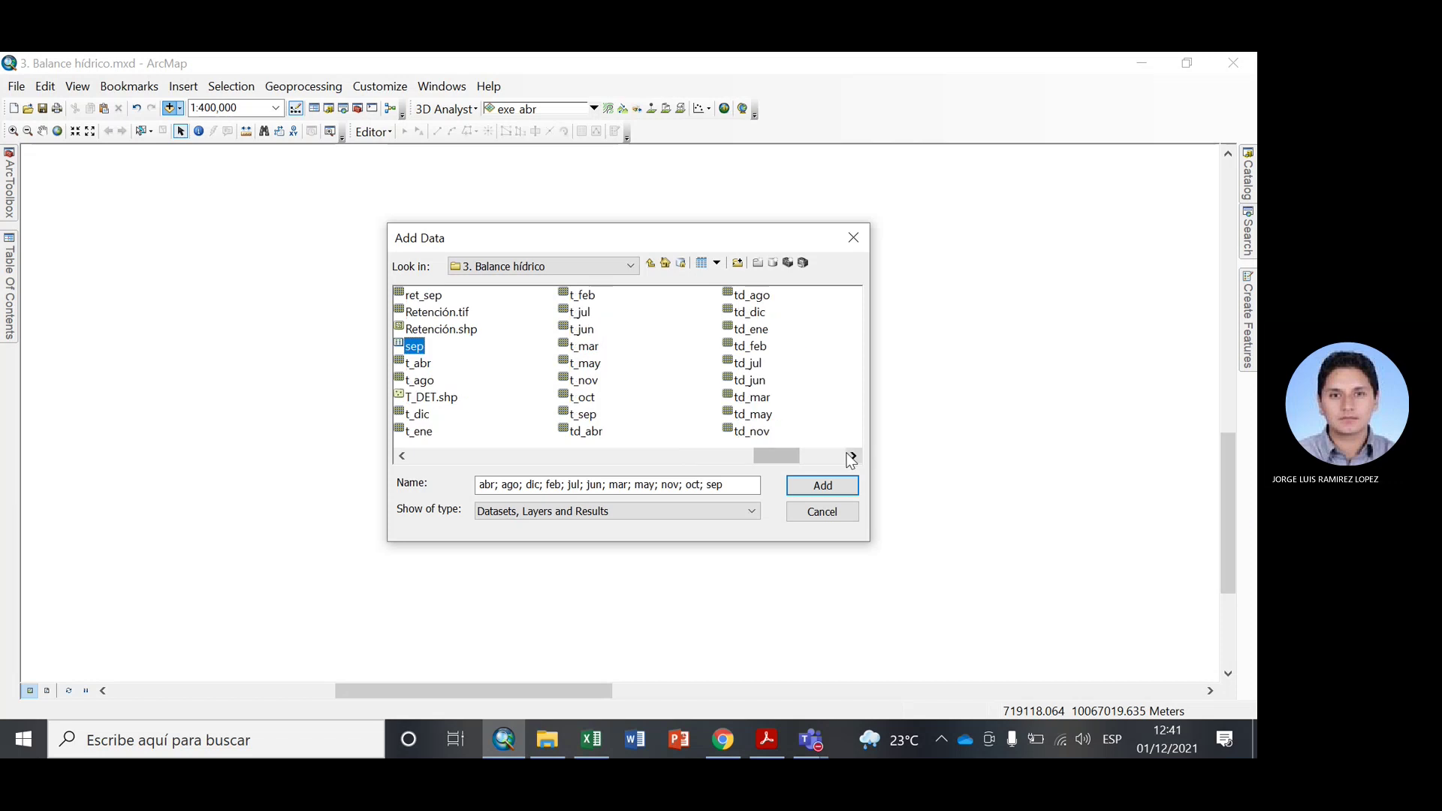
{"action": "left_click", "coordinate": [852, 456]}
{"action": "left_click_drag", "start_coordinate": [802, 456], "coordinate": [358, 454]}
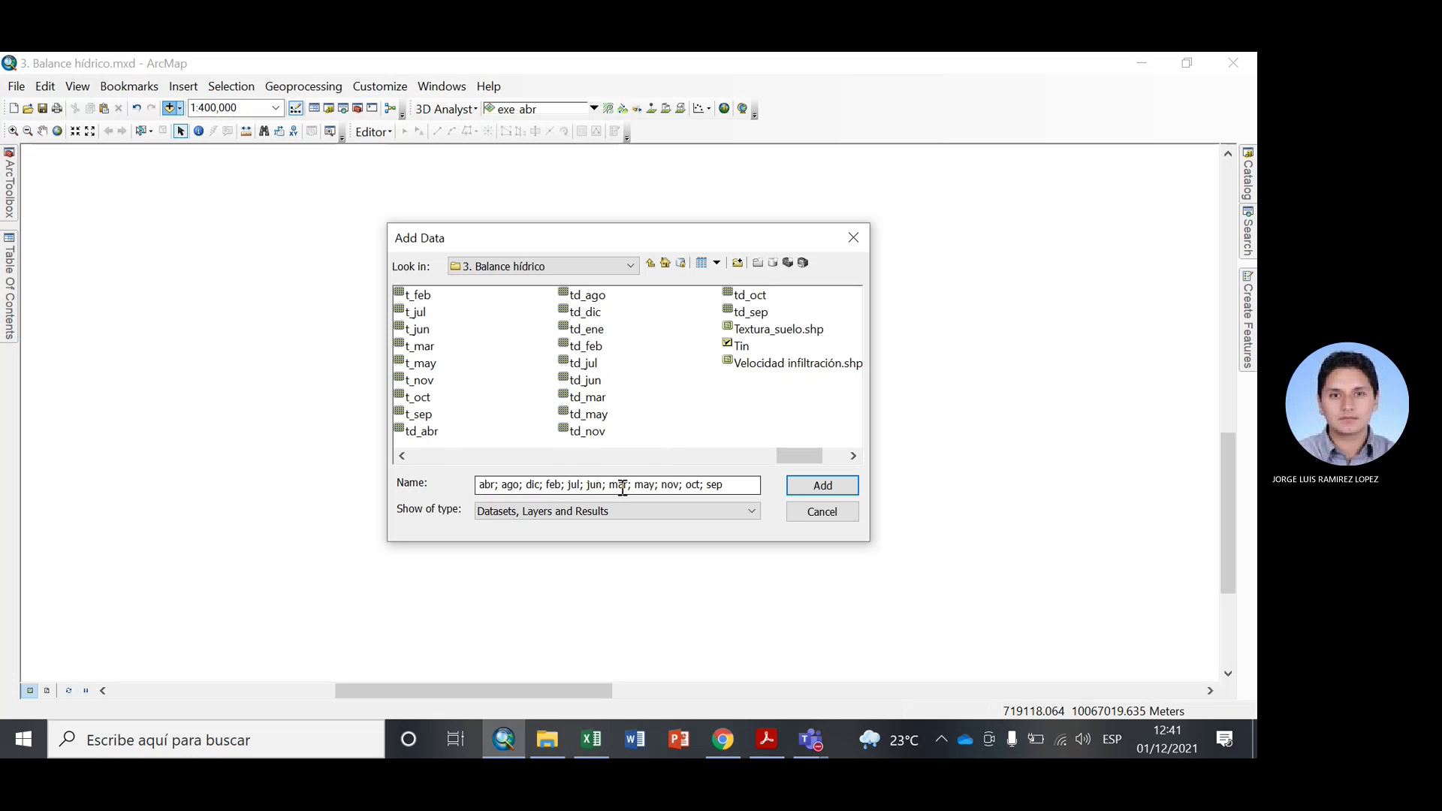
{"action": "left_click_drag", "start_coordinate": [783, 460], "coordinate": [583, 458]}
{"action": "left_click", "coordinate": [824, 486]}
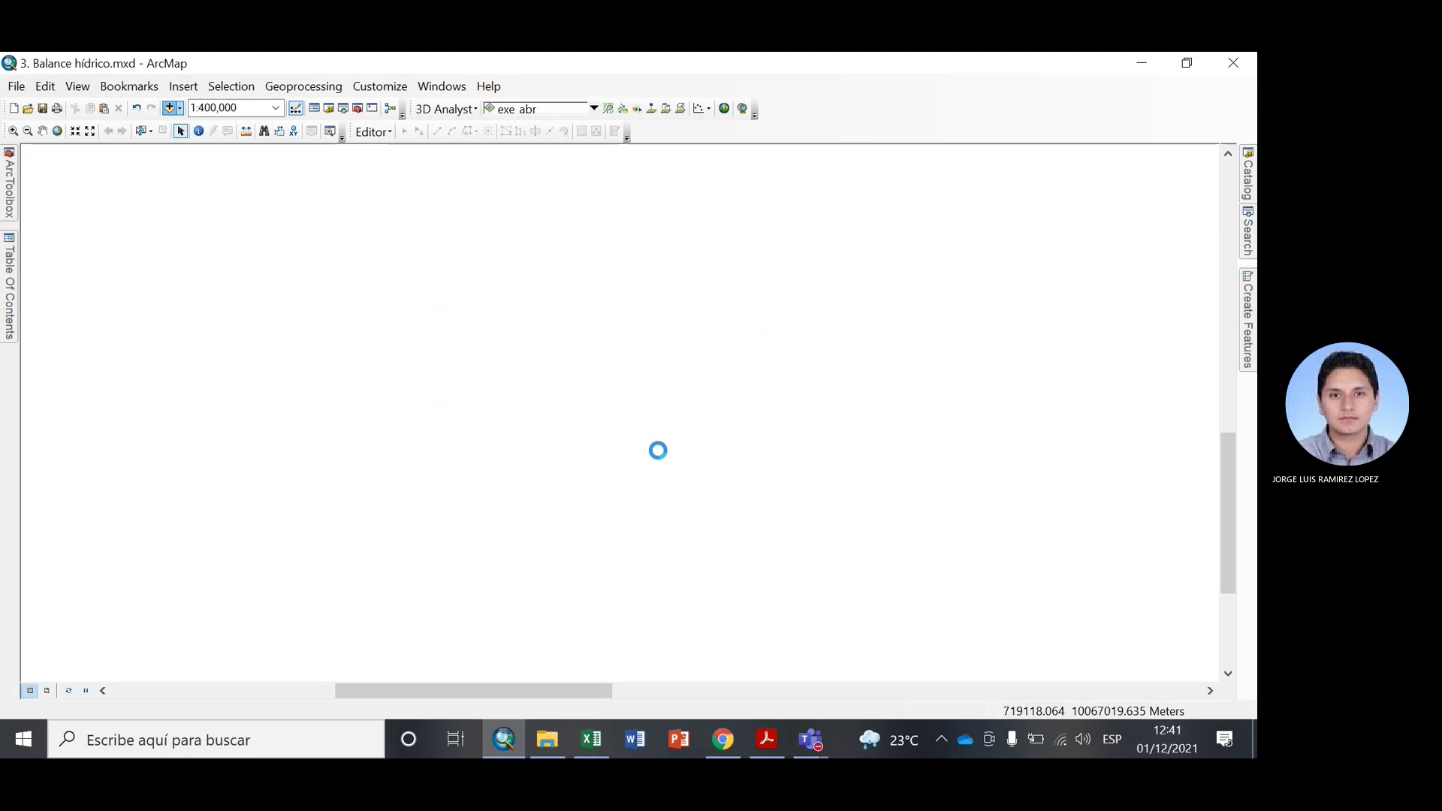
Check the mean precipitation in the abr statistics table and close the table.
{"action": "right_click", "coordinate": [81, 373]}
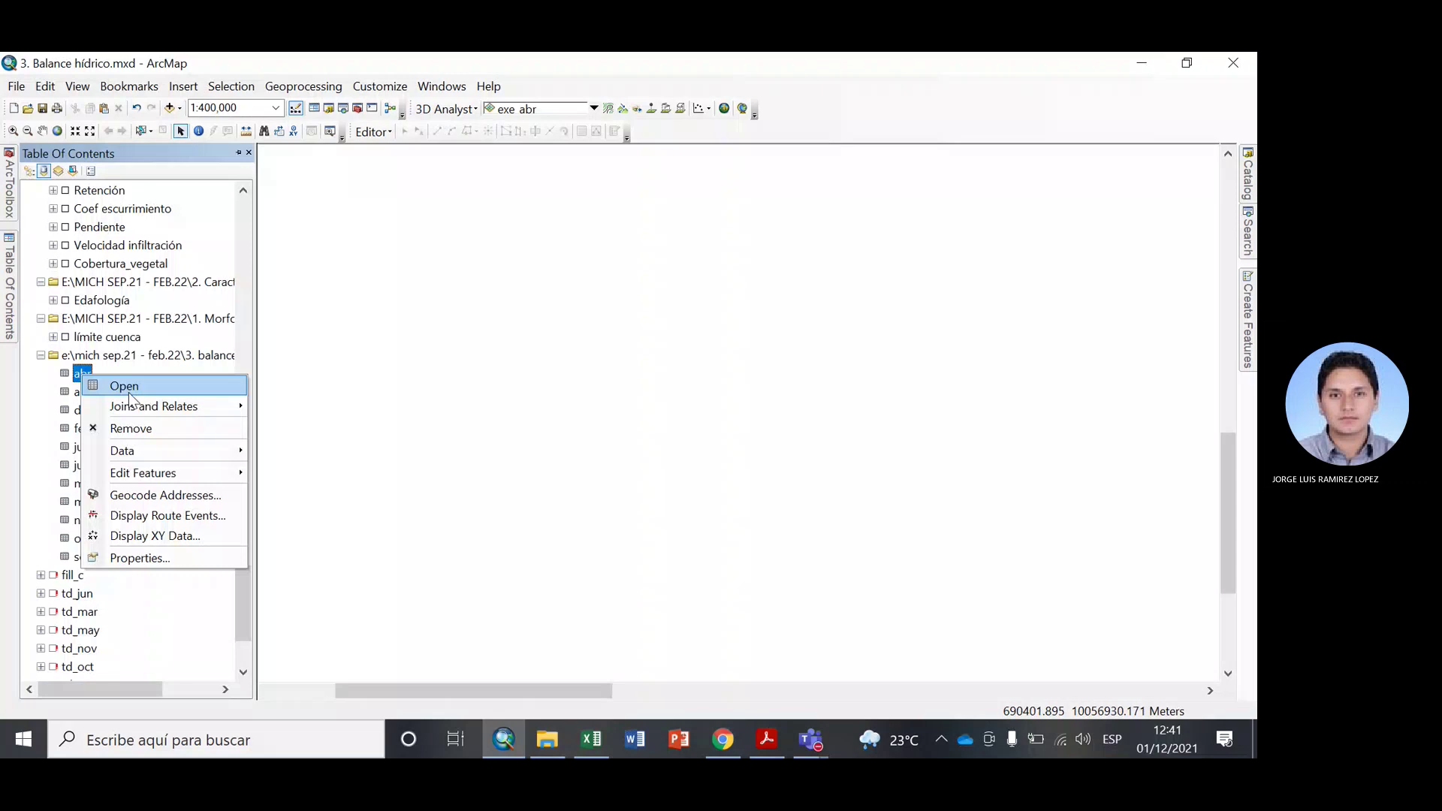
{"action": "left_click", "coordinate": [128, 392]}
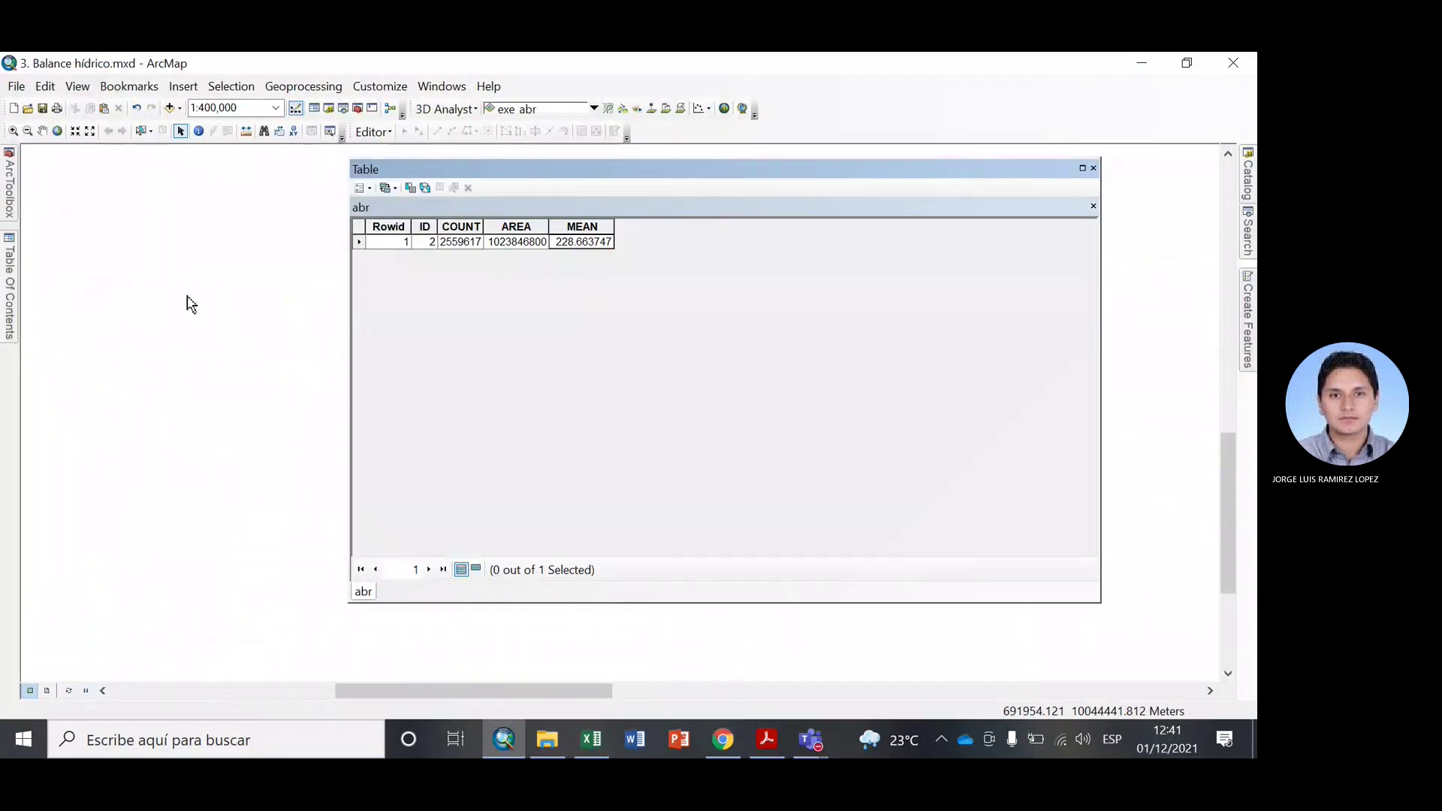
{"action": "left_click", "coordinate": [1094, 168]}
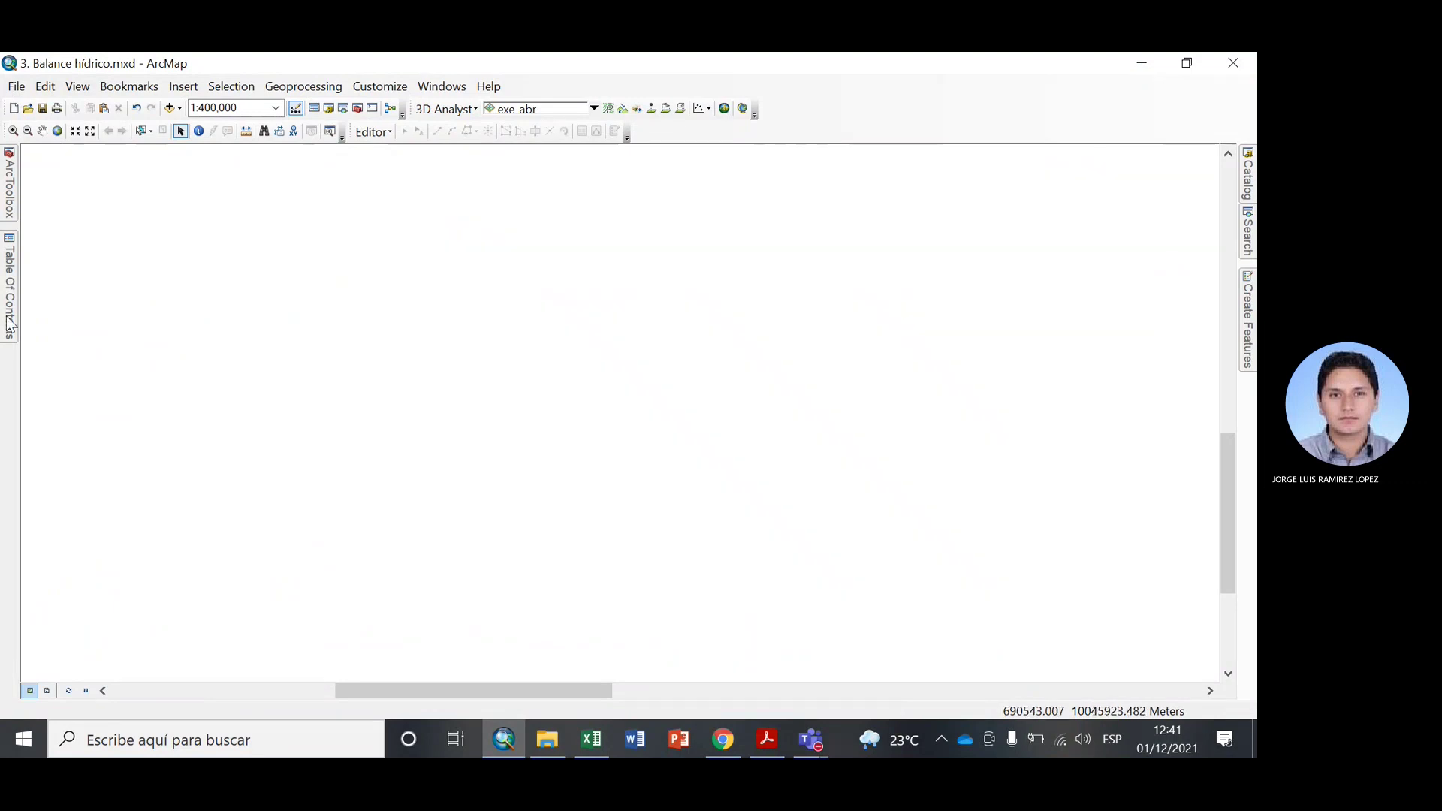
Transfer the mean 23.800139 from the ago statistics table to the August PP cell of the Excel water balance, then return to ArcMap.
{"action": "mouse_move", "coordinate": [9, 324]}
{"action": "left_click", "coordinate": [83, 390]}
{"action": "key", "text": "ctrl+t"}
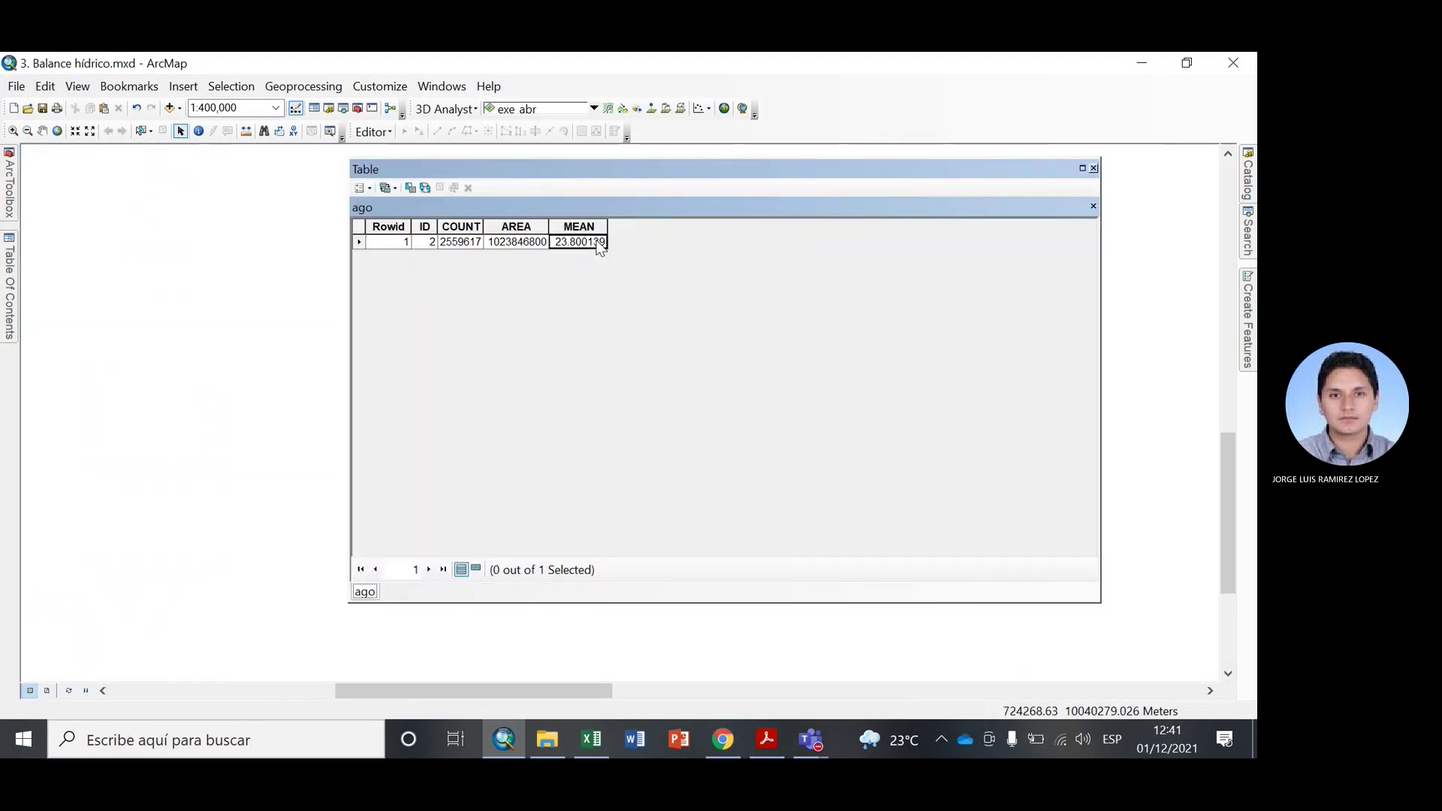
{"action": "left_click", "coordinate": [594, 741]}
{"action": "type", "text": "23.800139"}
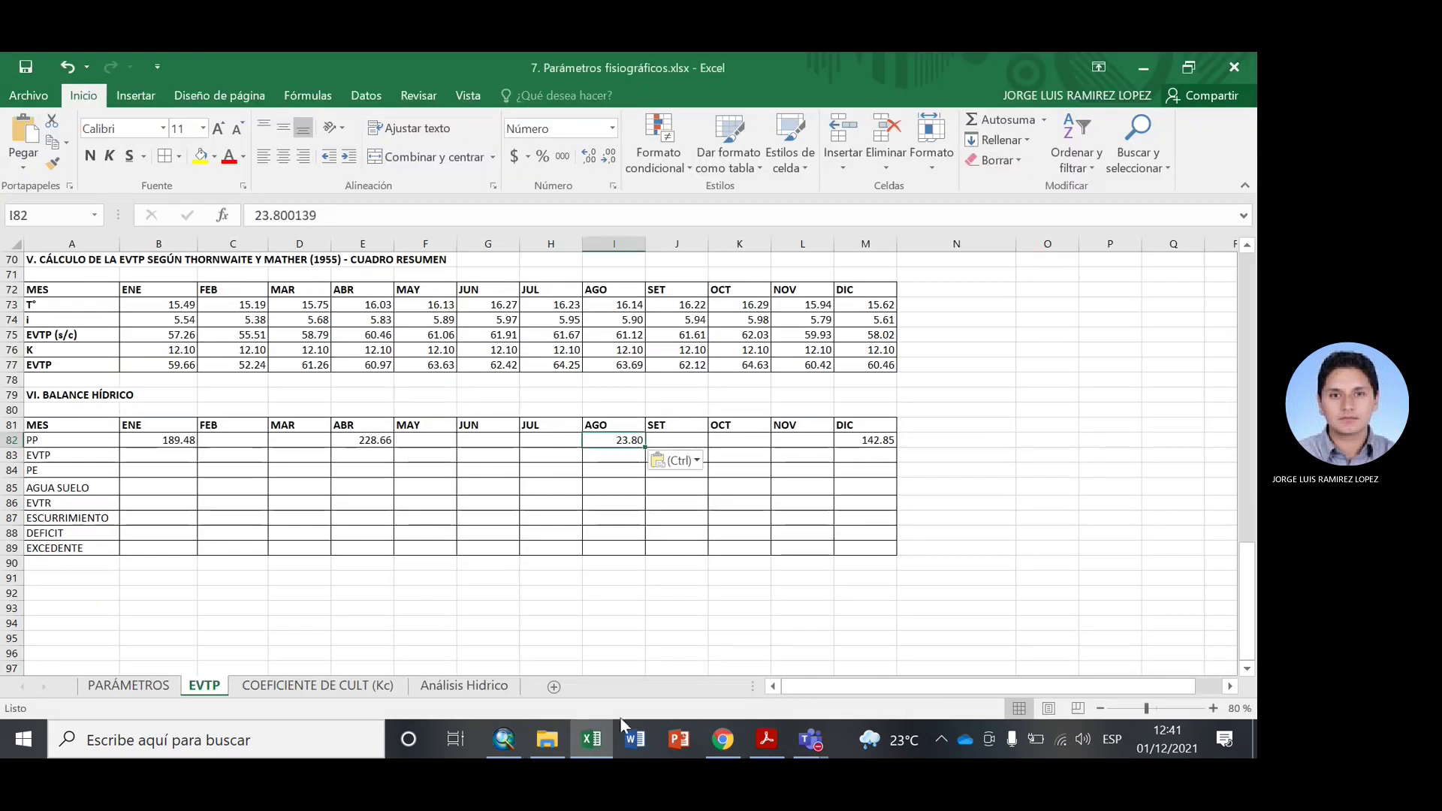
{"action": "key", "text": "alt+Tab"}
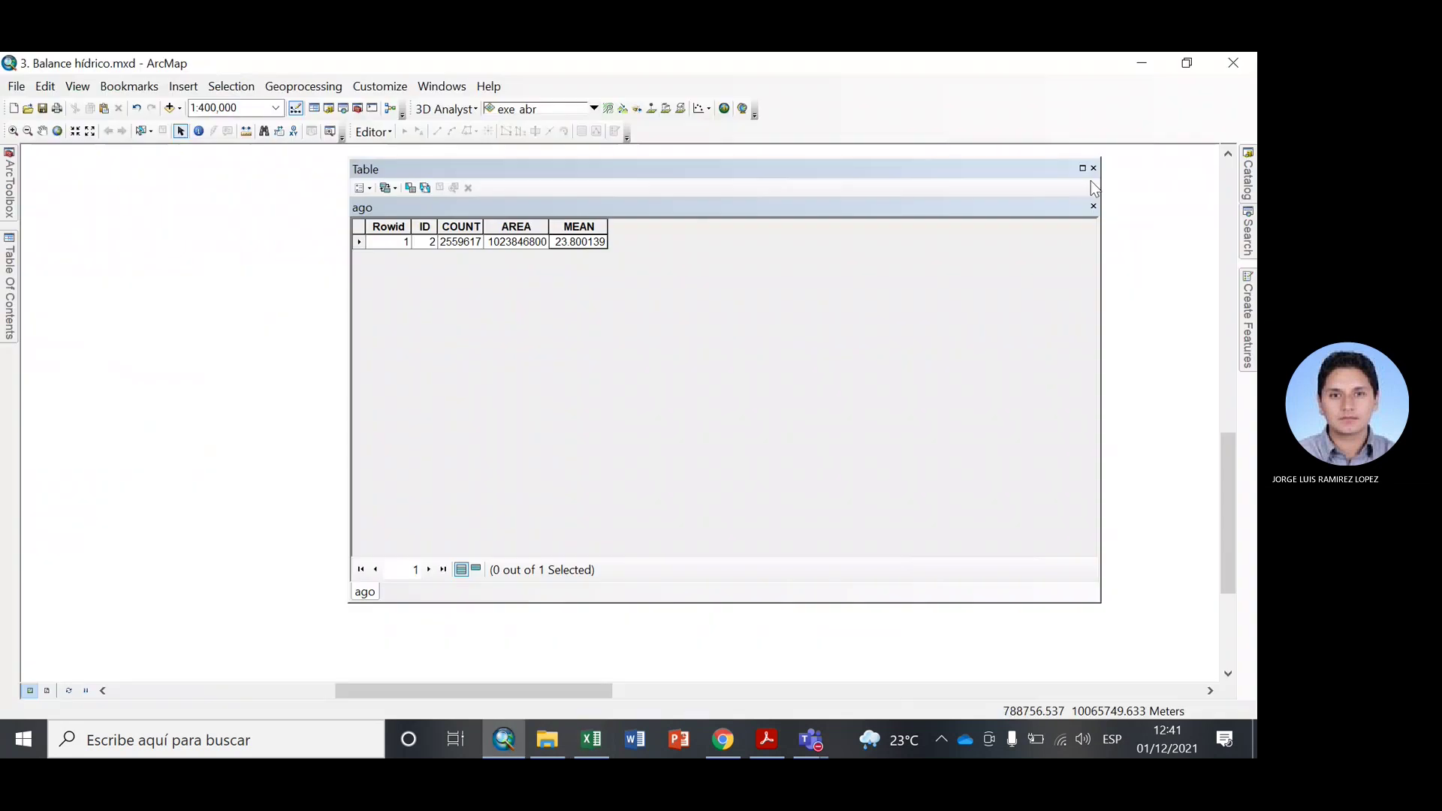
Open the dic statistics table, check the December PP entry in the Excel water balance, and return to ArcMap.
{"action": "mouse_move", "coordinate": [3, 280]}
{"action": "left_click", "coordinate": [77, 413]}
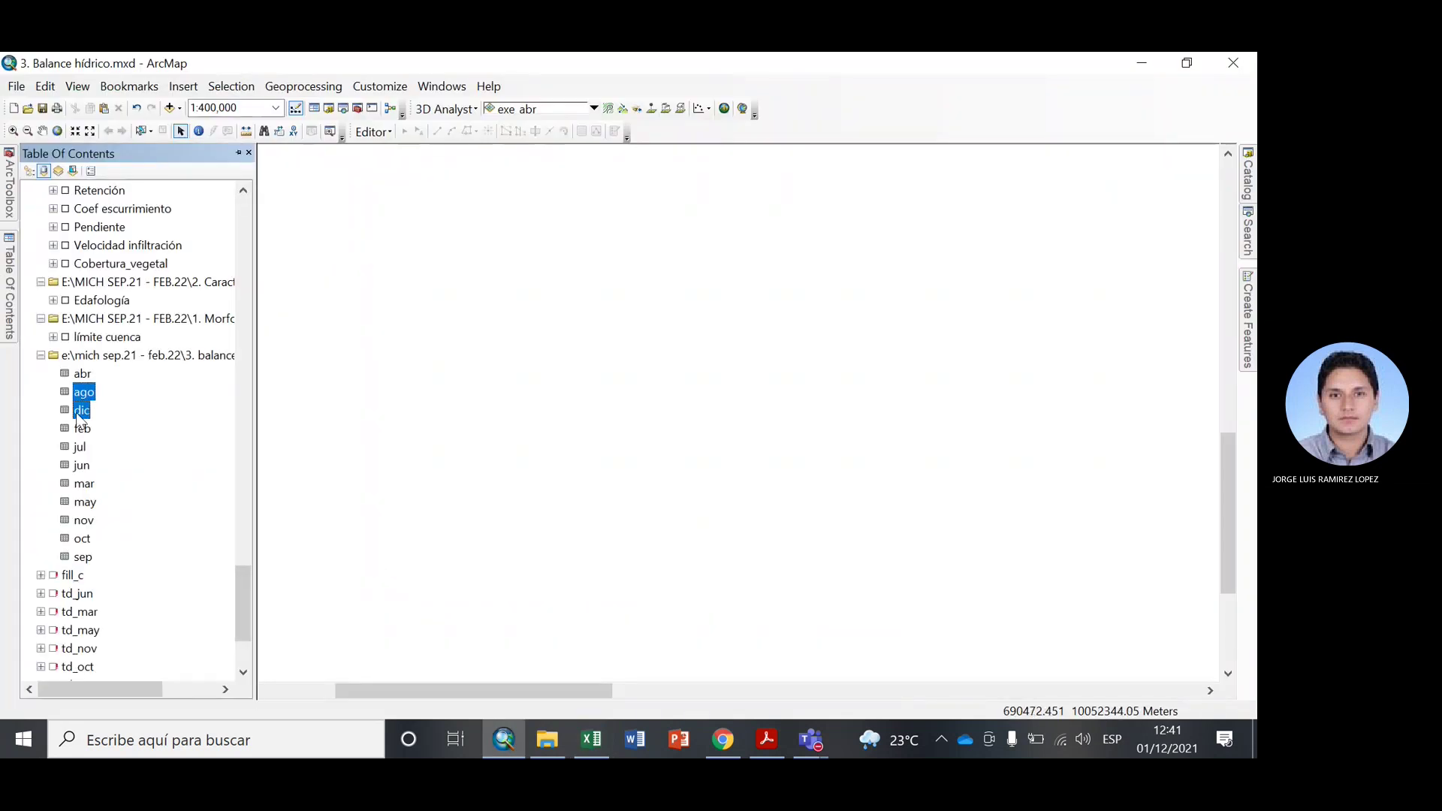
{"action": "right_click", "coordinate": [77, 415]}
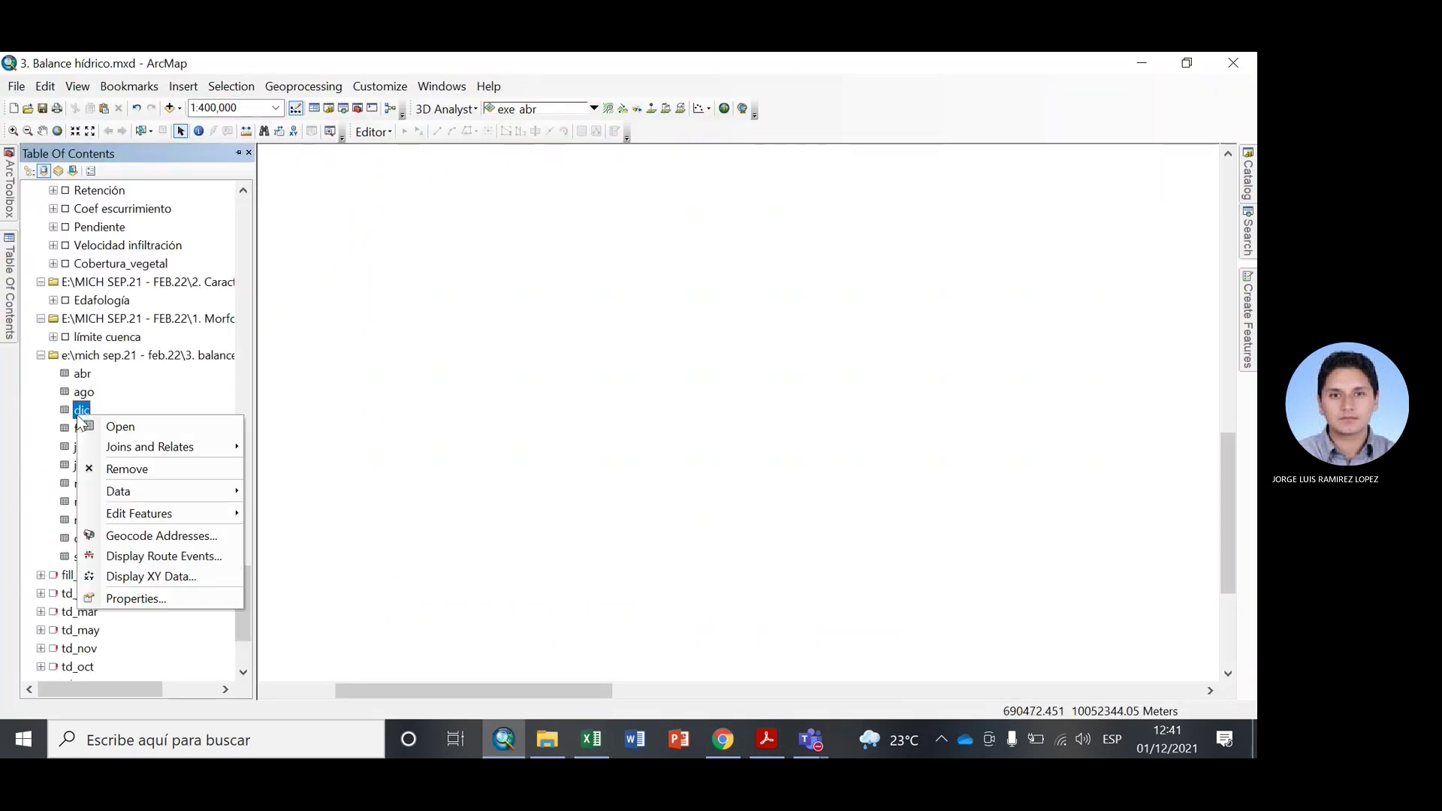
{"action": "left_click", "coordinate": [119, 425]}
{"action": "left_click", "coordinate": [586, 751]}
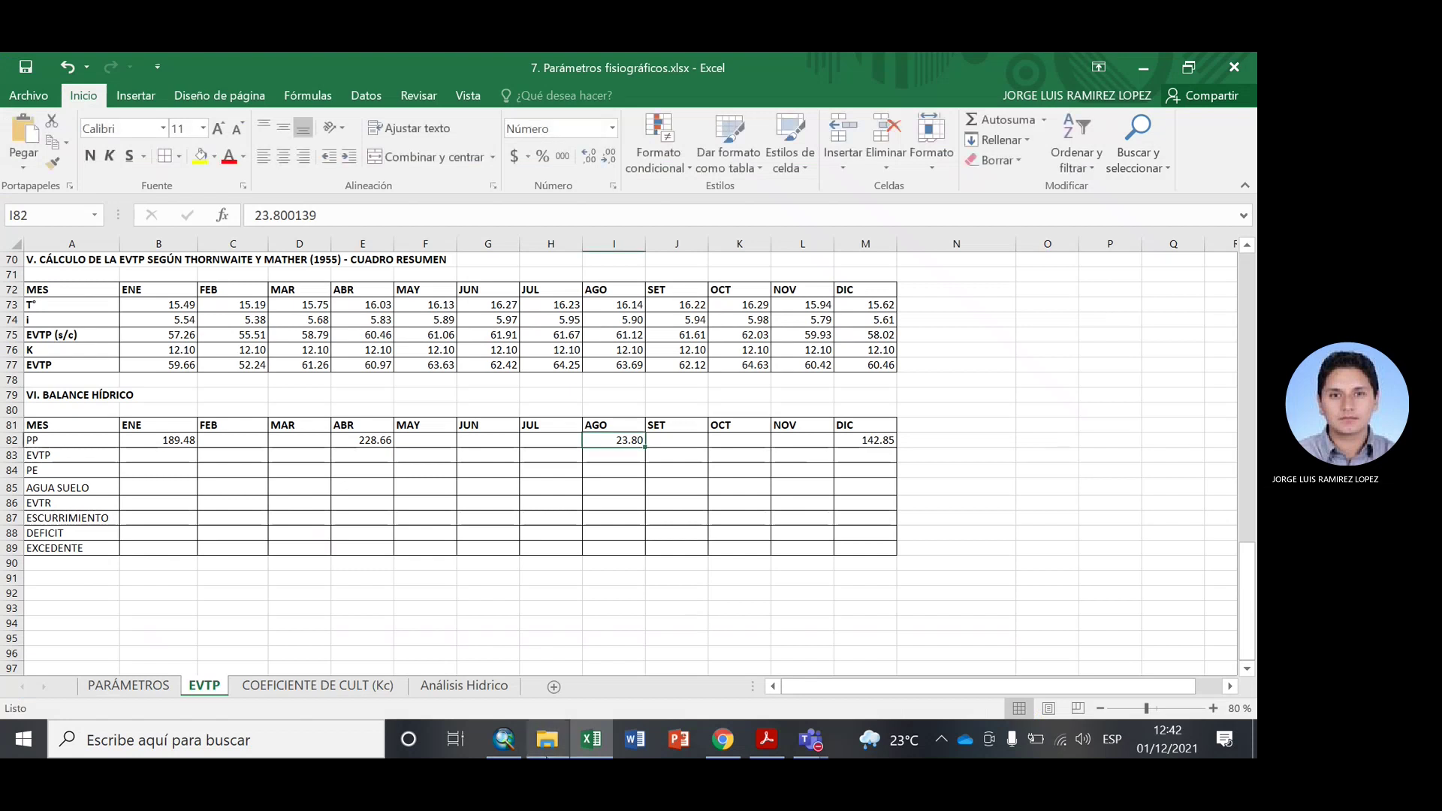
{"action": "left_click", "coordinate": [503, 740]}
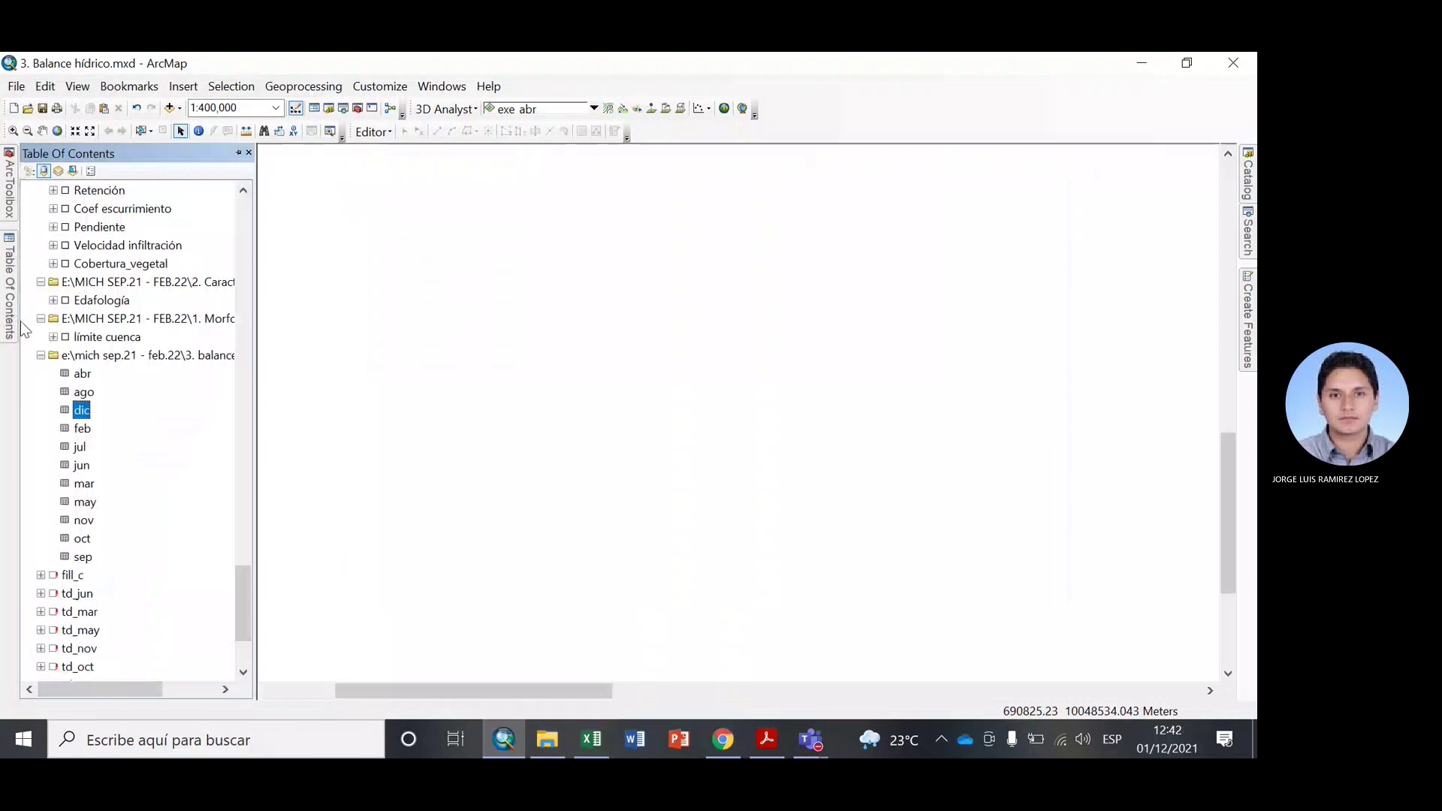
Open the feb statistics table and copy its mean precipitation, 193.555664, for the February water balance entry.
{"action": "left_click", "coordinate": [82, 429]}
{"action": "right_click", "coordinate": [83, 429]}
{"action": "left_click", "coordinate": [113, 443]}
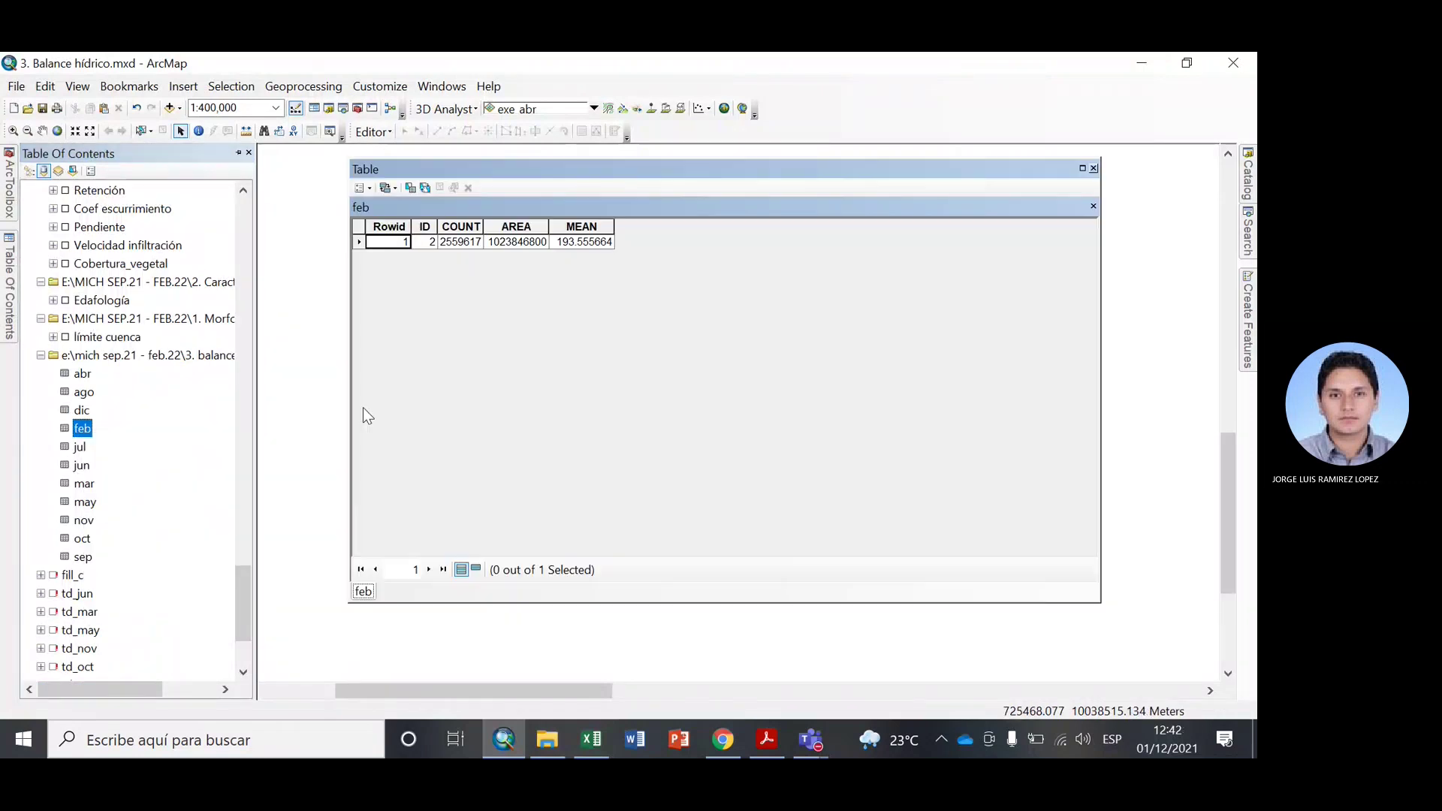
{"action": "left_click", "coordinate": [580, 242]}
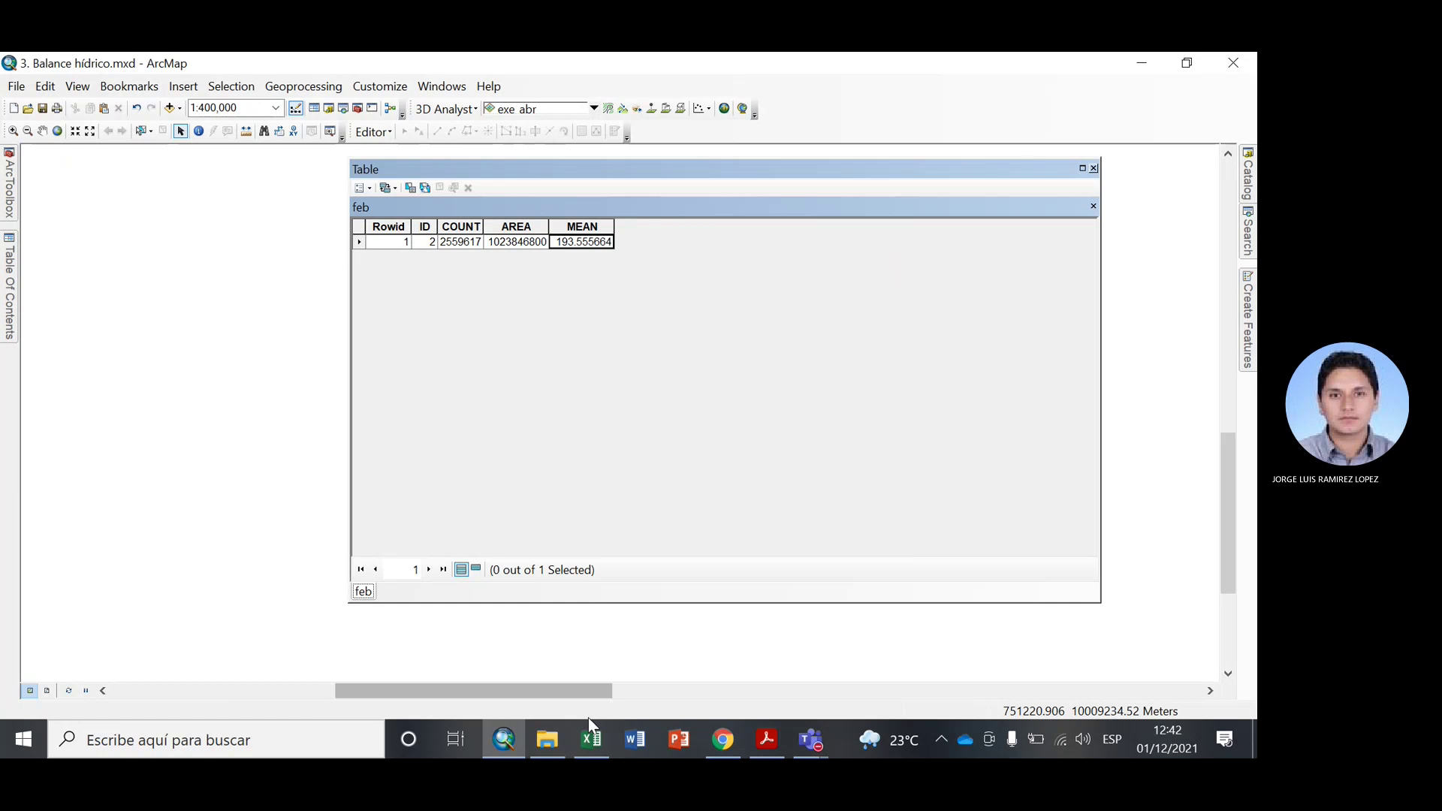
Transfer the mean from the jul statistics table to the July PP cell in Excel and return to ArcMap.
{"action": "left_click", "coordinate": [8, 293]}
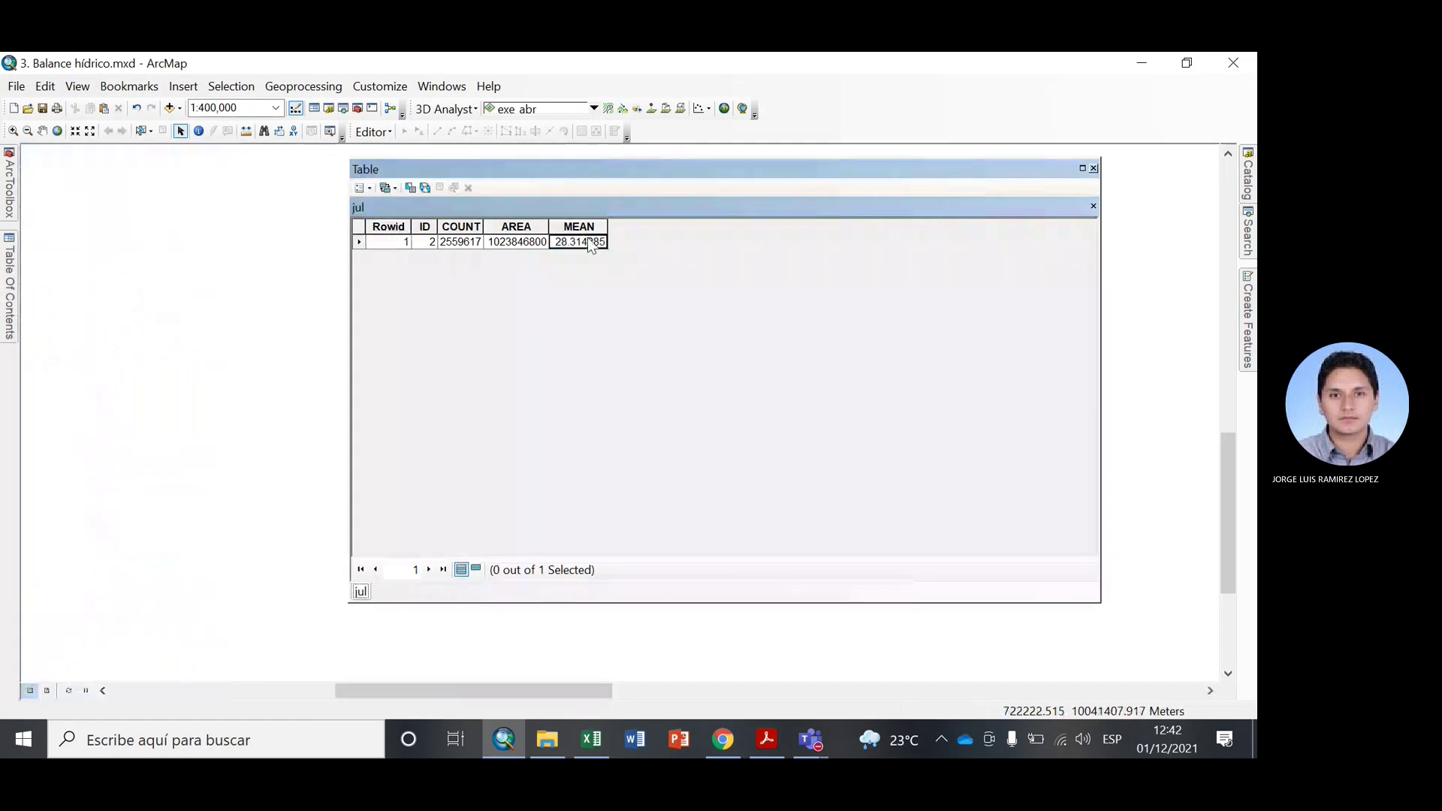
{"action": "left_click", "coordinate": [594, 744]}
{"action": "key", "text": "alt+Tab"}
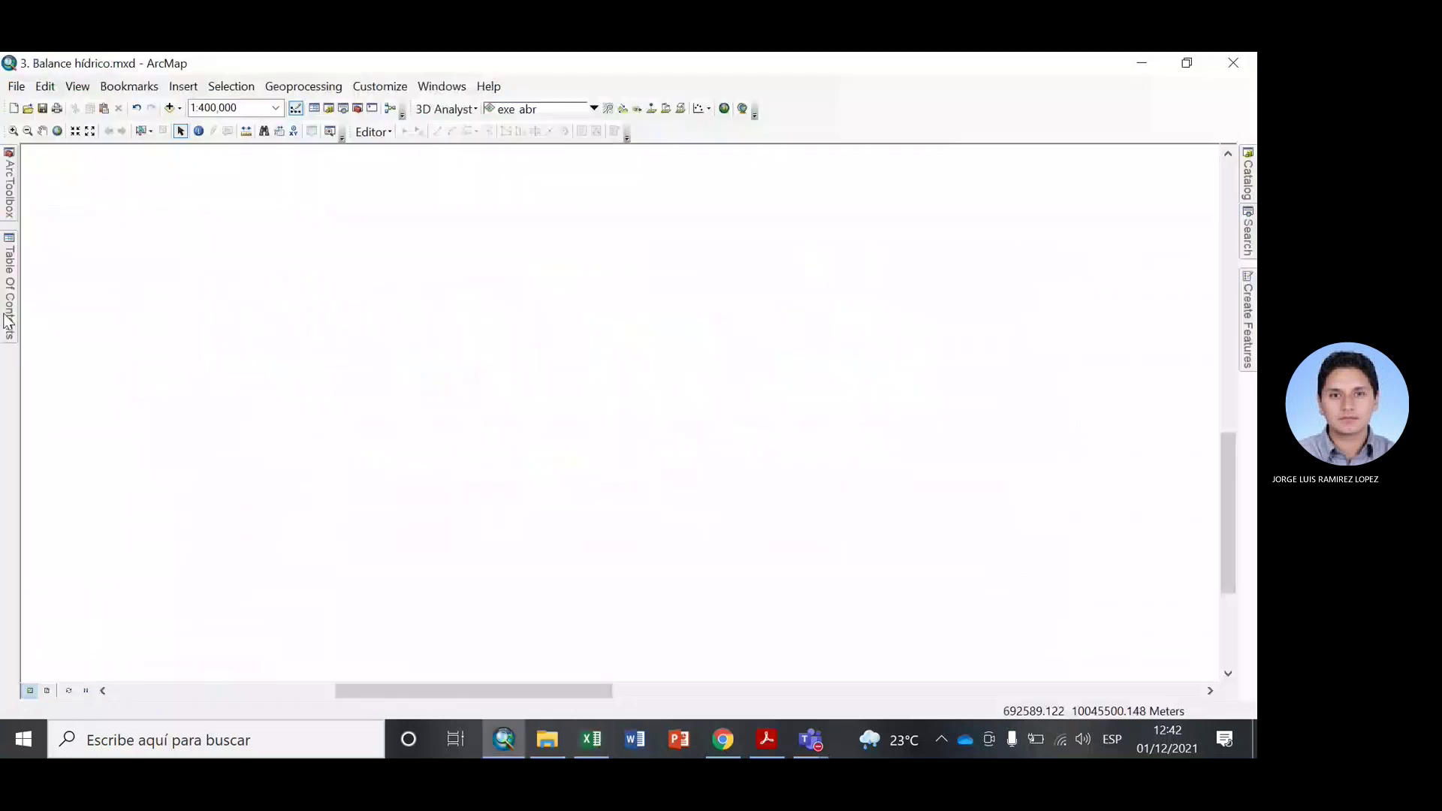
Transfer the mean 53.782278 from the jun statistics table to the June PP cell in Excel and return to ArcMap.
{"action": "mouse_move", "coordinate": [8, 322]}
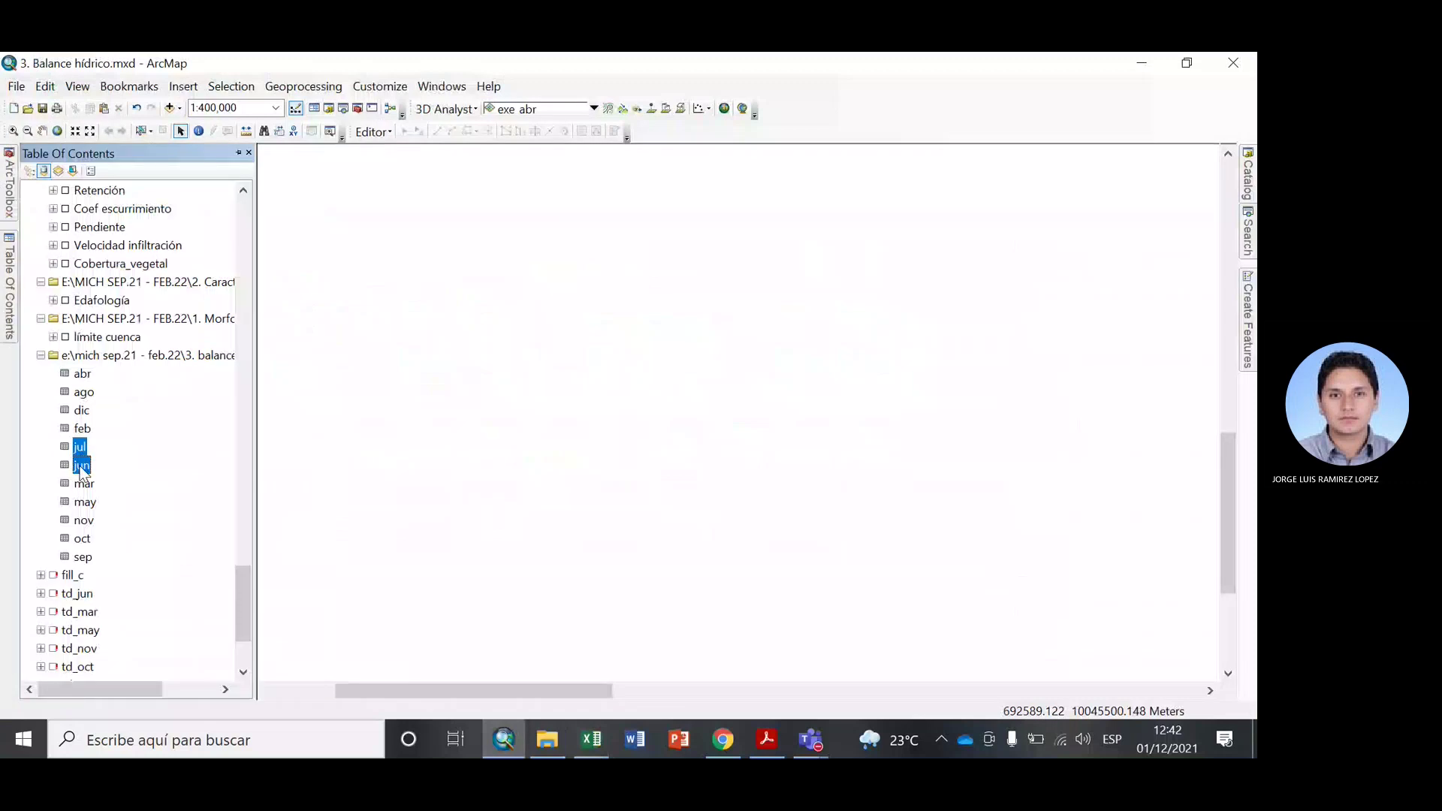
{"action": "right_click", "coordinate": [81, 465]}
{"action": "left_click", "coordinate": [142, 479]}
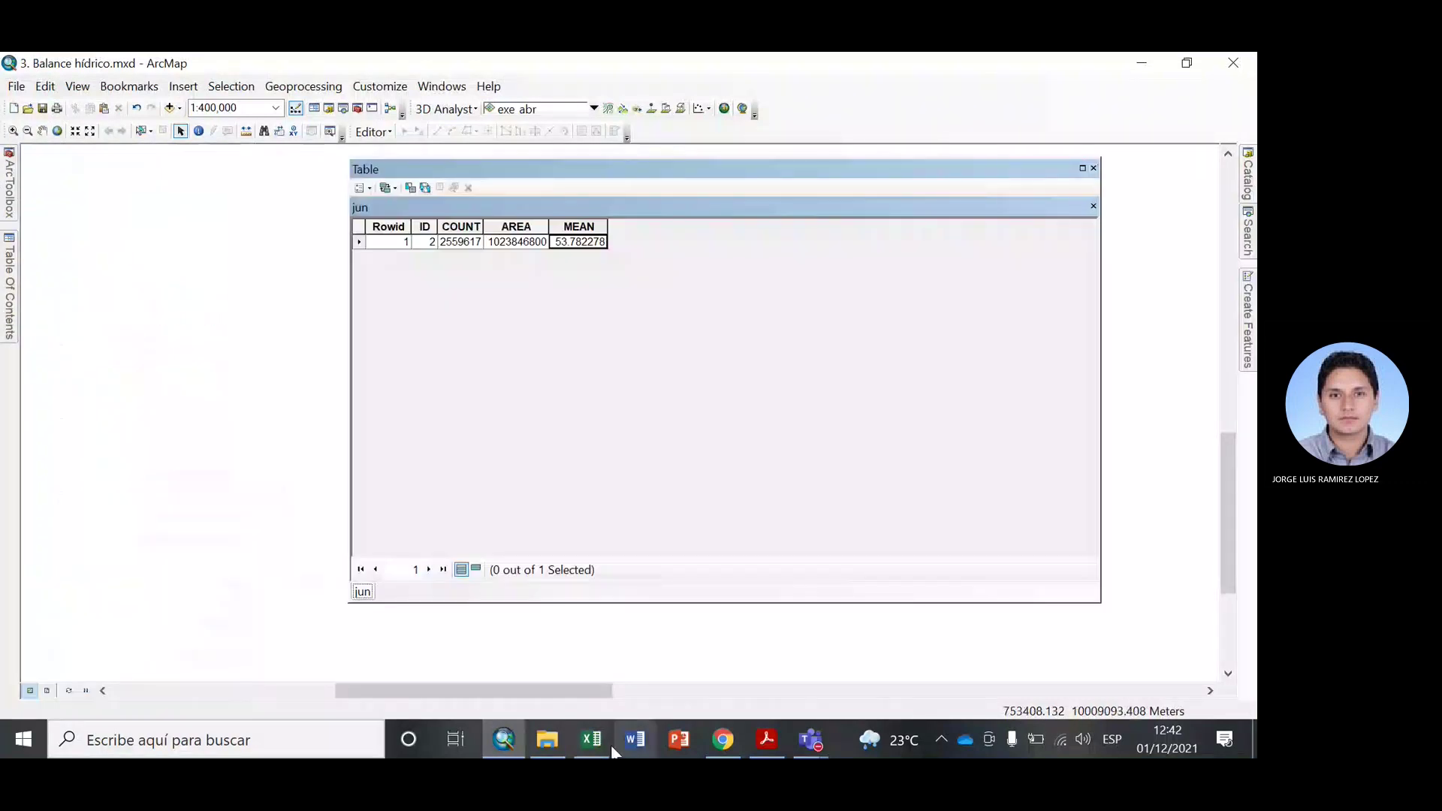
{"action": "left_click", "coordinate": [602, 741]}
{"action": "type", "text": "53.782278"}
{"action": "key", "text": "alt+Tab"}
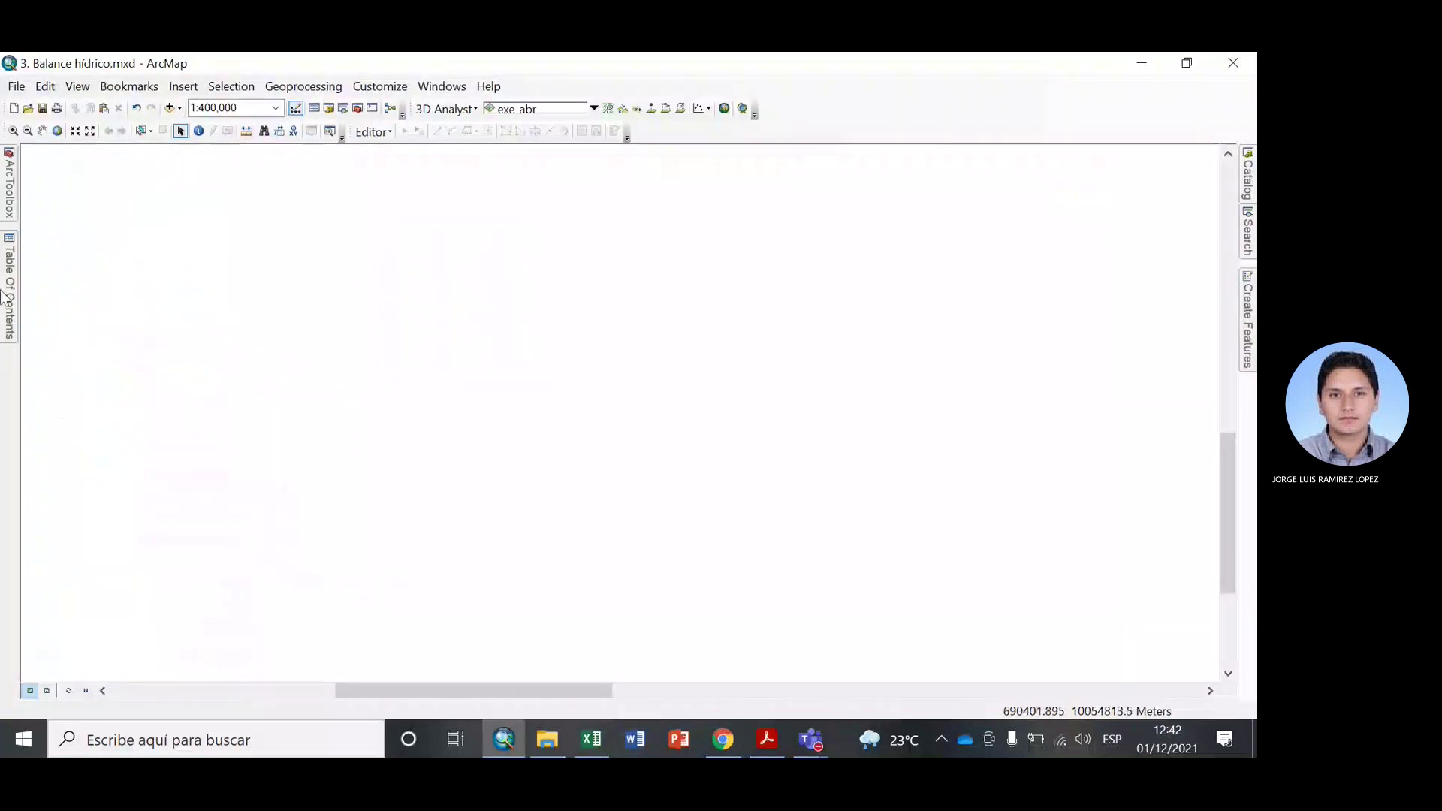
Open the may statistics table, copy its mean precipitation, 152.575607, and switch to Excel for the May PP entry.
{"action": "mouse_move", "coordinate": [4, 298]}
{"action": "left_click", "coordinate": [85, 502]}
{"action": "right_click", "coordinate": [86, 506]}
{"action": "left_click", "coordinate": [128, 511]}
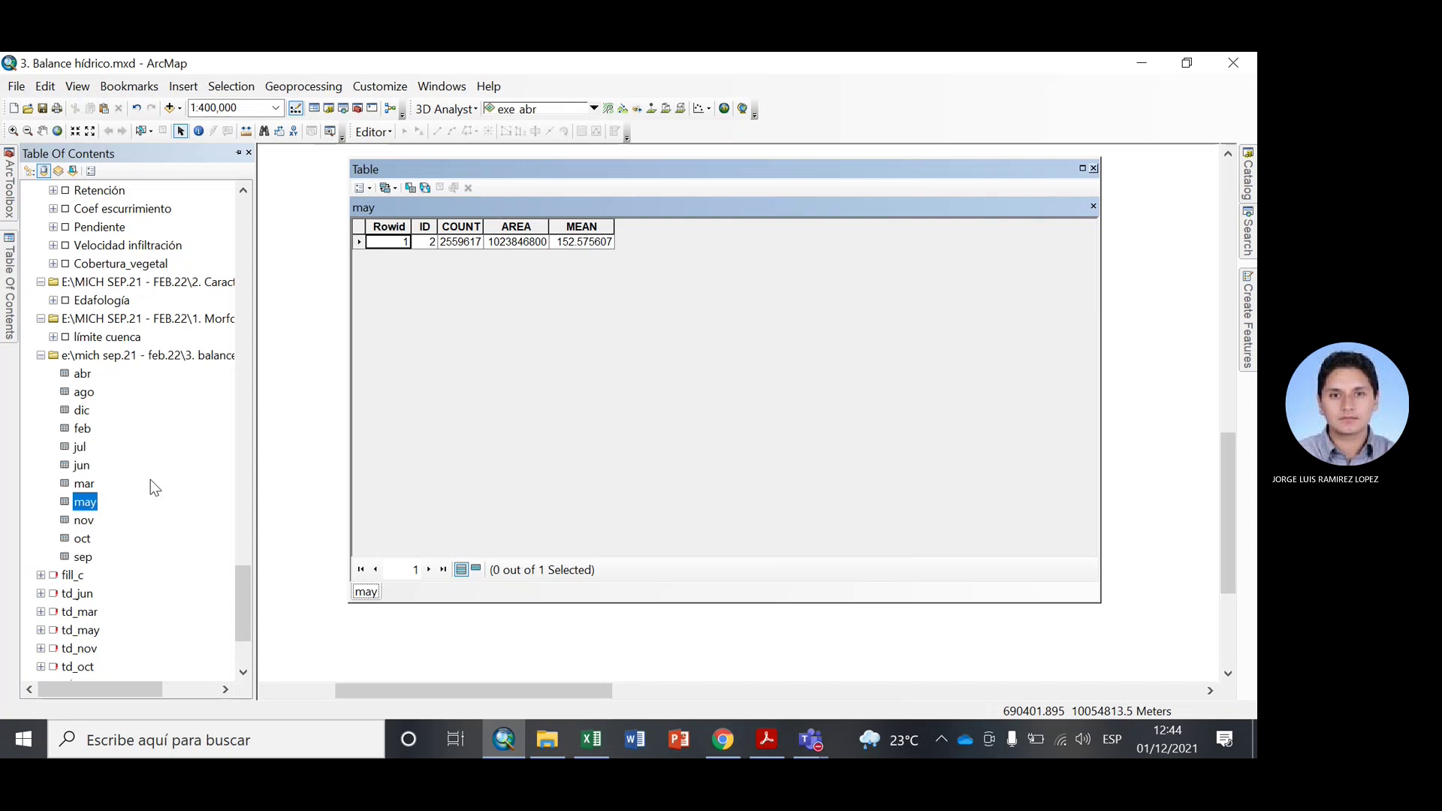
{"action": "left_click", "coordinate": [605, 243]}
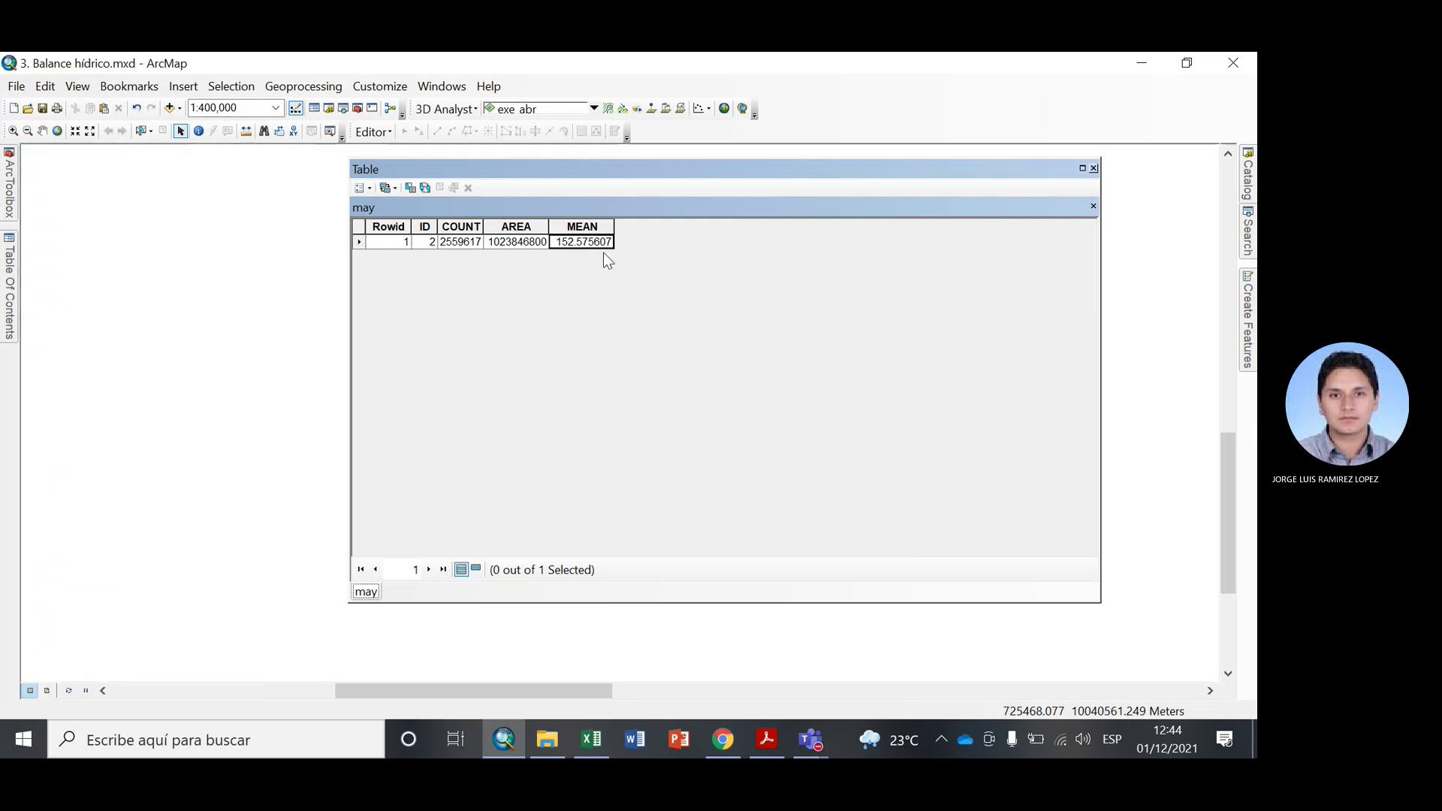
{"action": "left_click", "coordinate": [573, 744]}
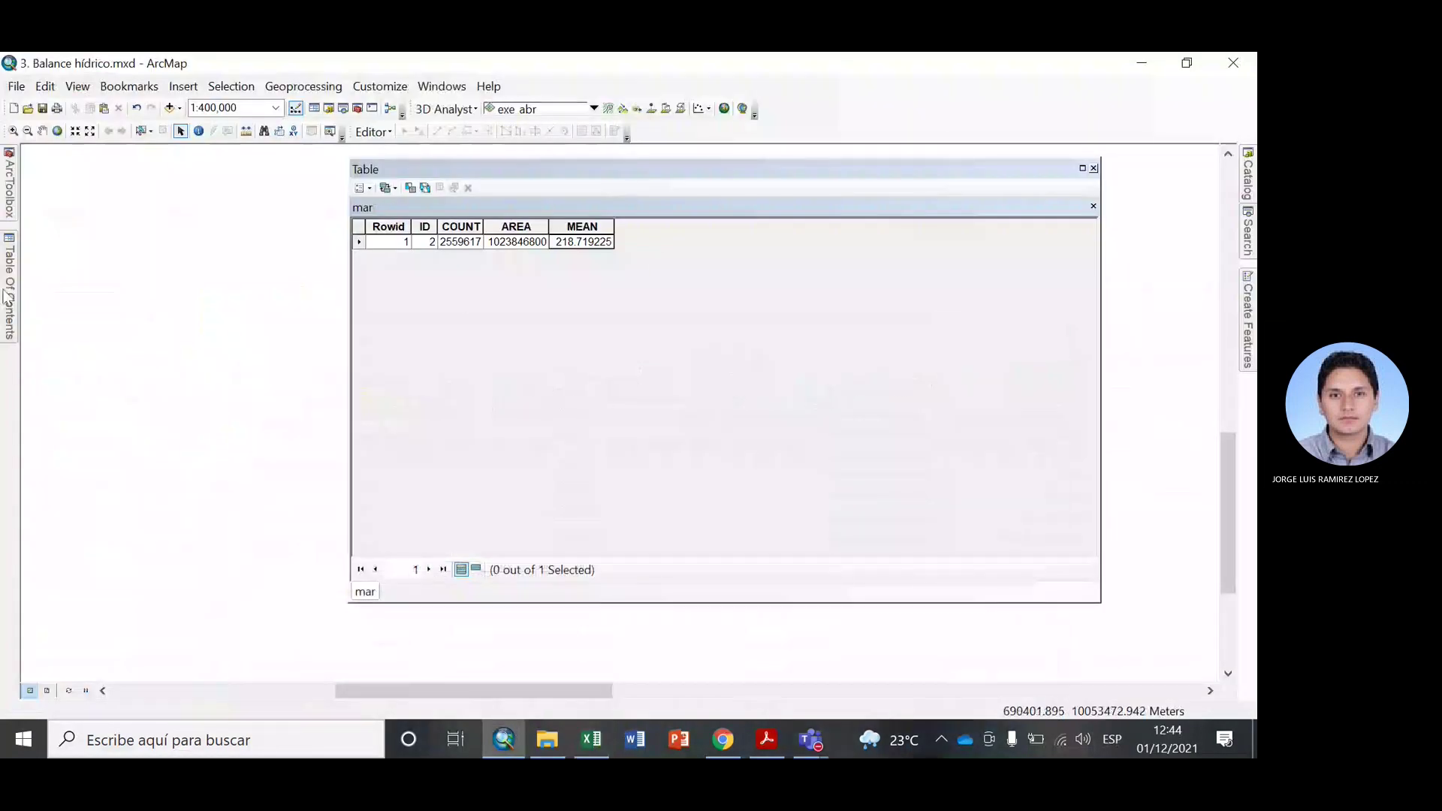
Transfer the mean 68.629087 from the sep statistics table to the September PP cell in Excel and return to ArcMap.
{"action": "mouse_move", "coordinate": [7, 297]}
{"action": "left_click", "coordinate": [83, 557]}
{"action": "right_click", "coordinate": [97, 556]}
{"action": "left_click", "coordinate": [150, 372]}
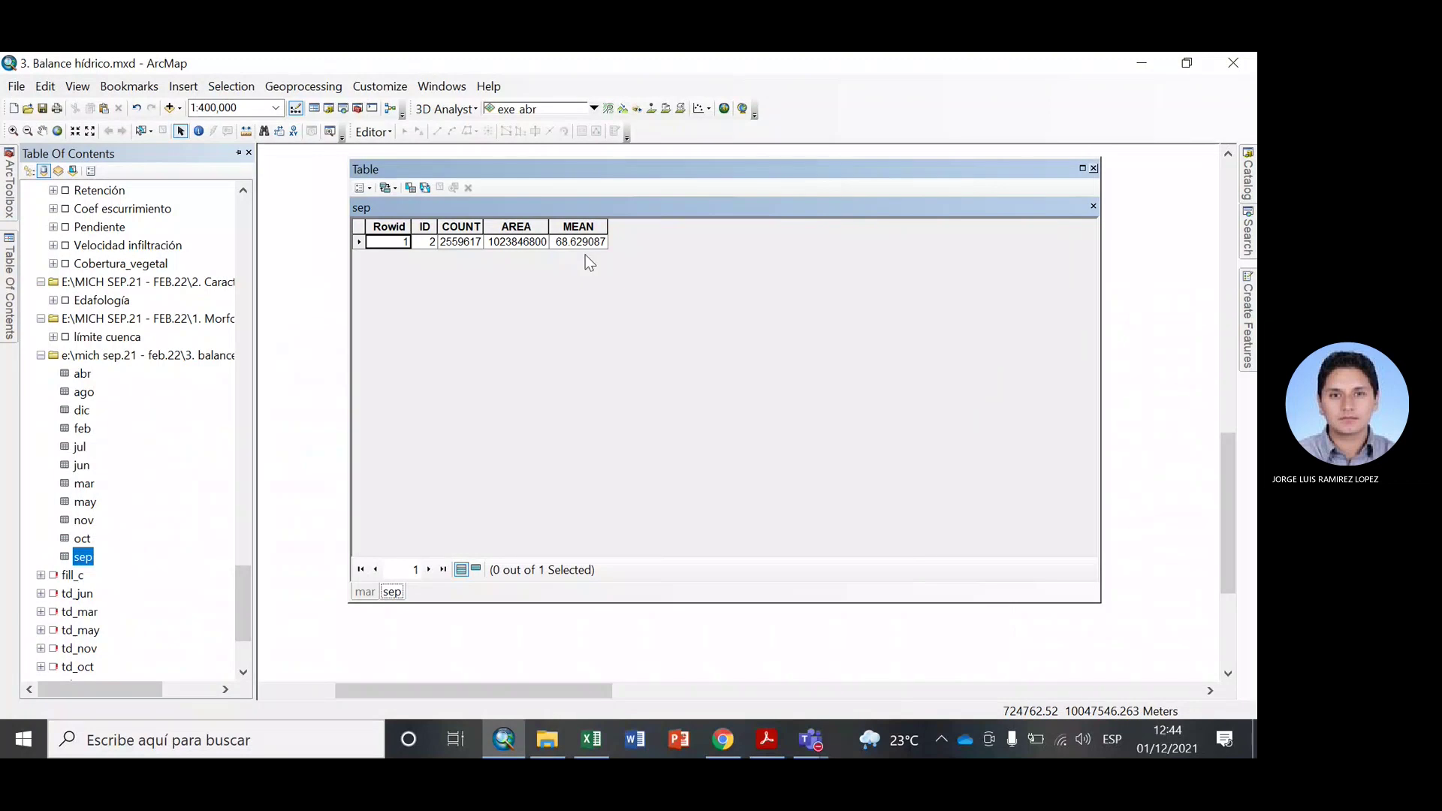
{"action": "left_click", "coordinate": [592, 740]}
{"action": "type", "text": "68.629087"}
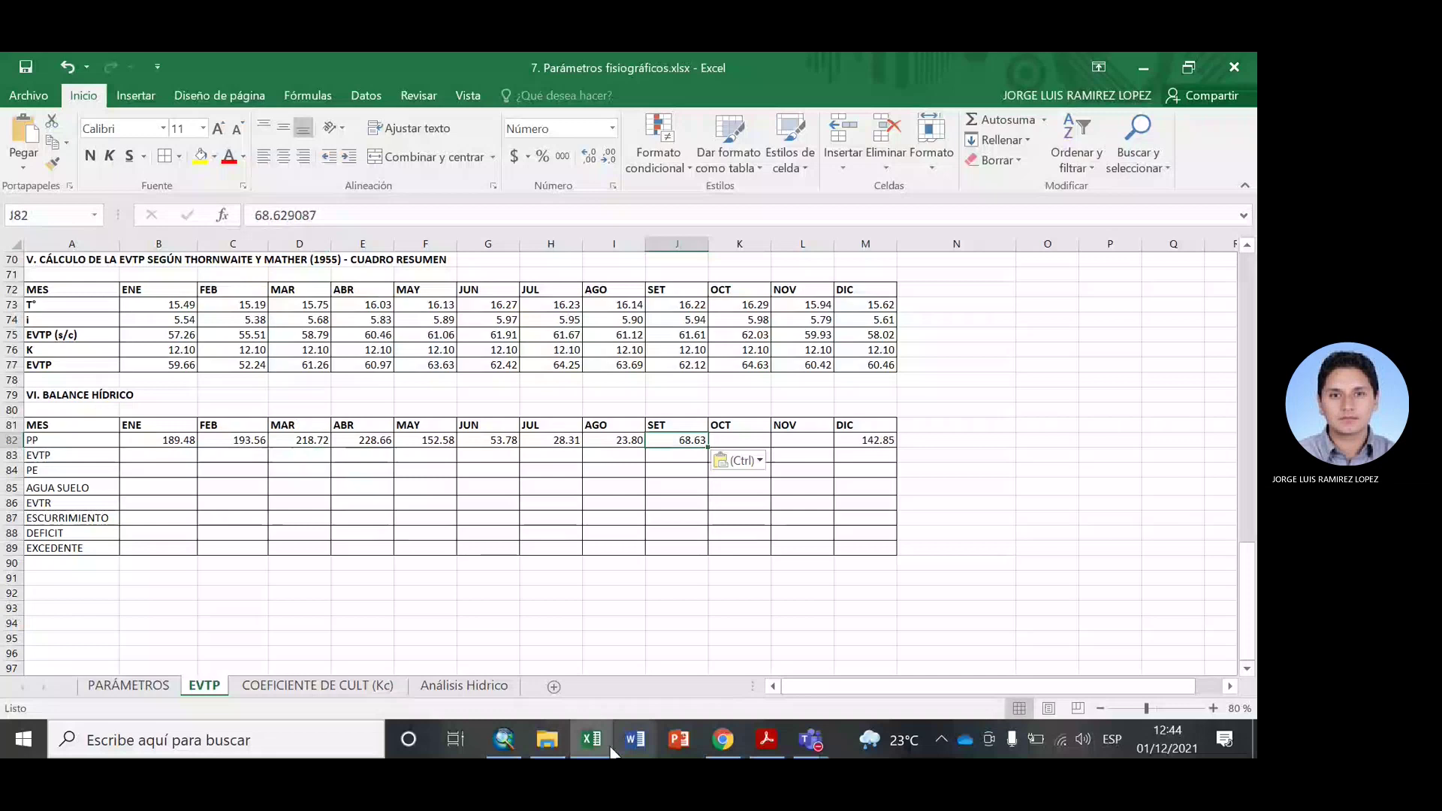
{"action": "left_click", "coordinate": [505, 740]}
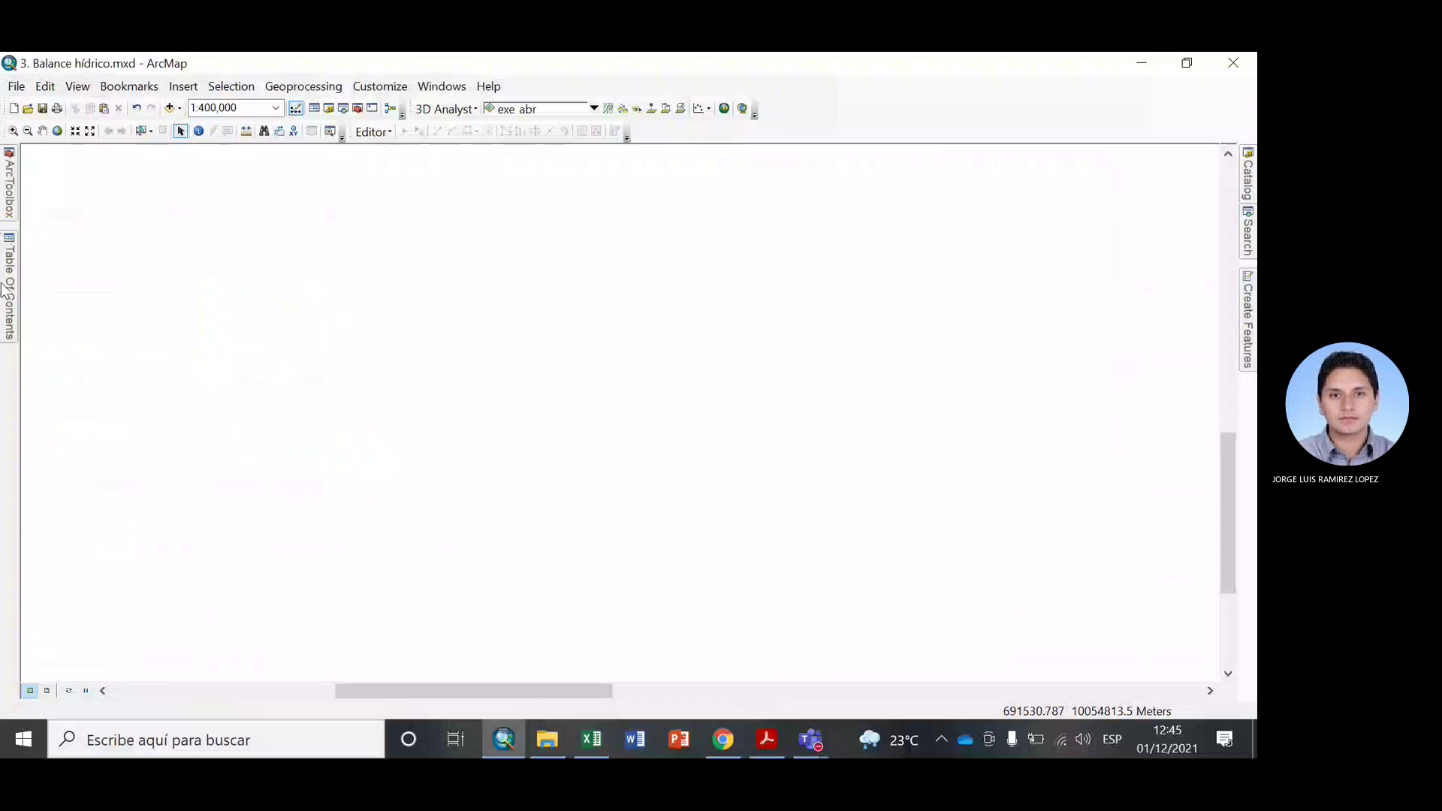
Open the evtp_abr layer's source properties and copy the raster's mean, 62.76613934071298, from its statistics.
{"action": "mouse_move", "coordinate": [6, 289]}
{"action": "scroll", "coordinate": [92, 466], "scroll_direction": "down", "scroll_amount": 15}
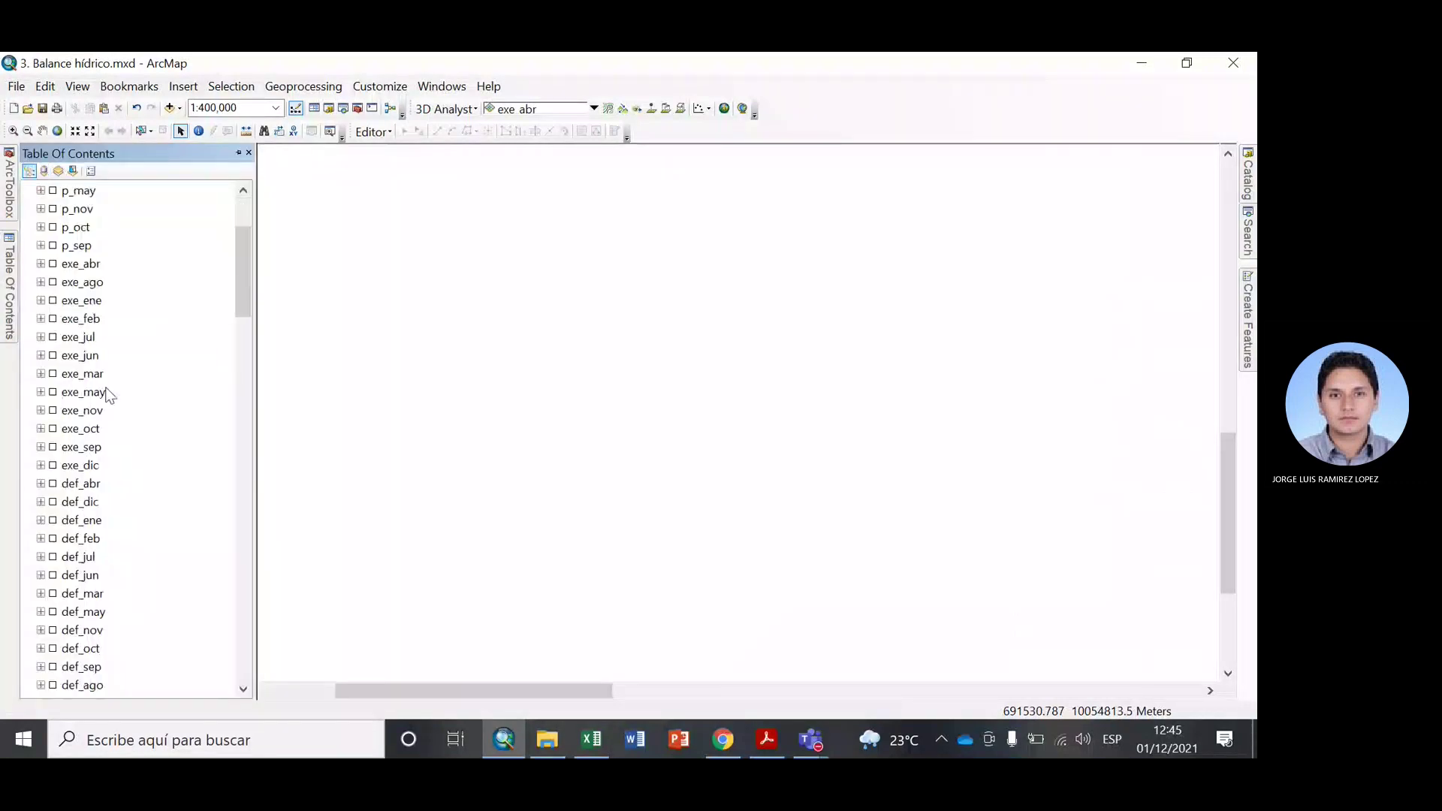
{"action": "scroll", "coordinate": [91, 466], "scroll_direction": "down", "scroll_amount": 7}
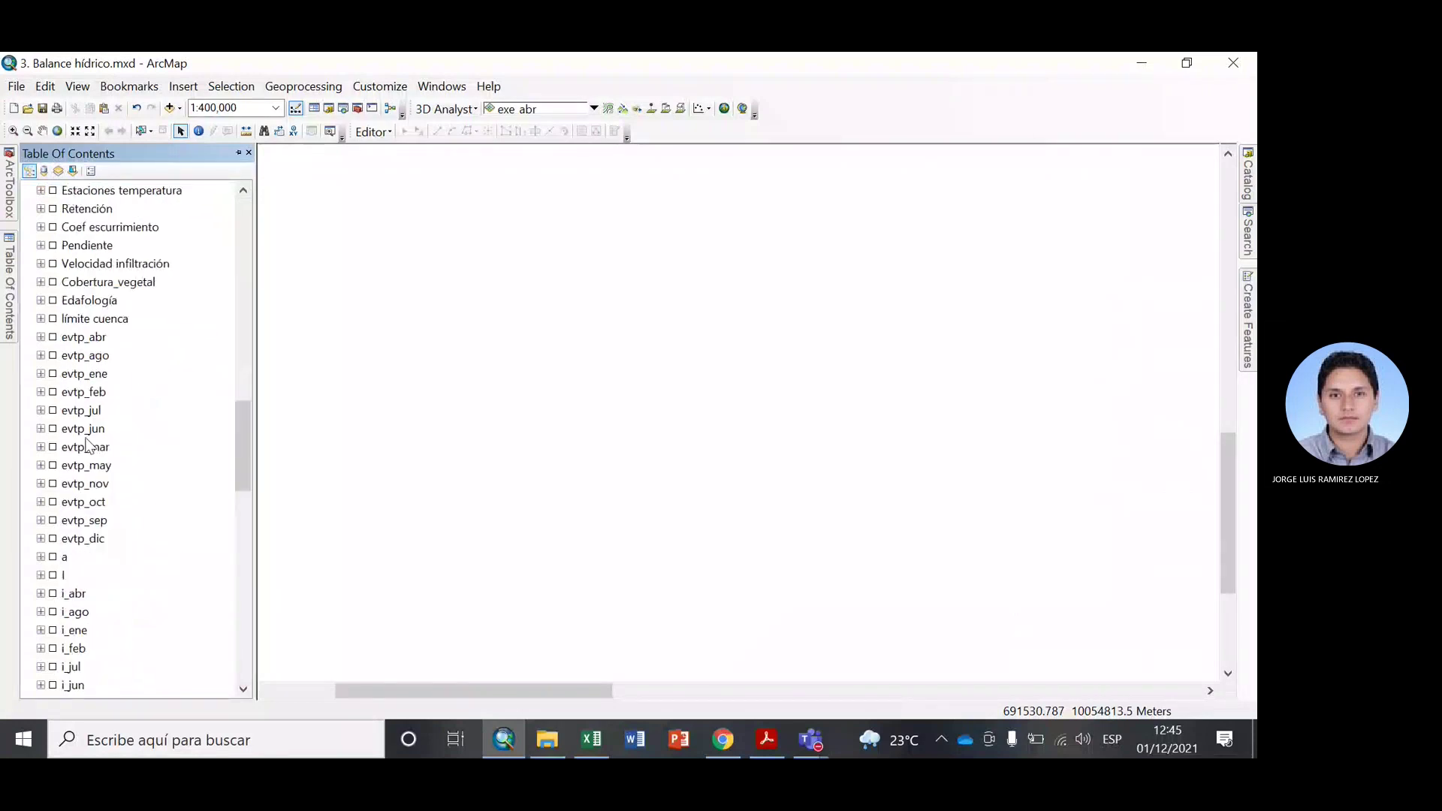
{"action": "right_click", "coordinate": [96, 340]}
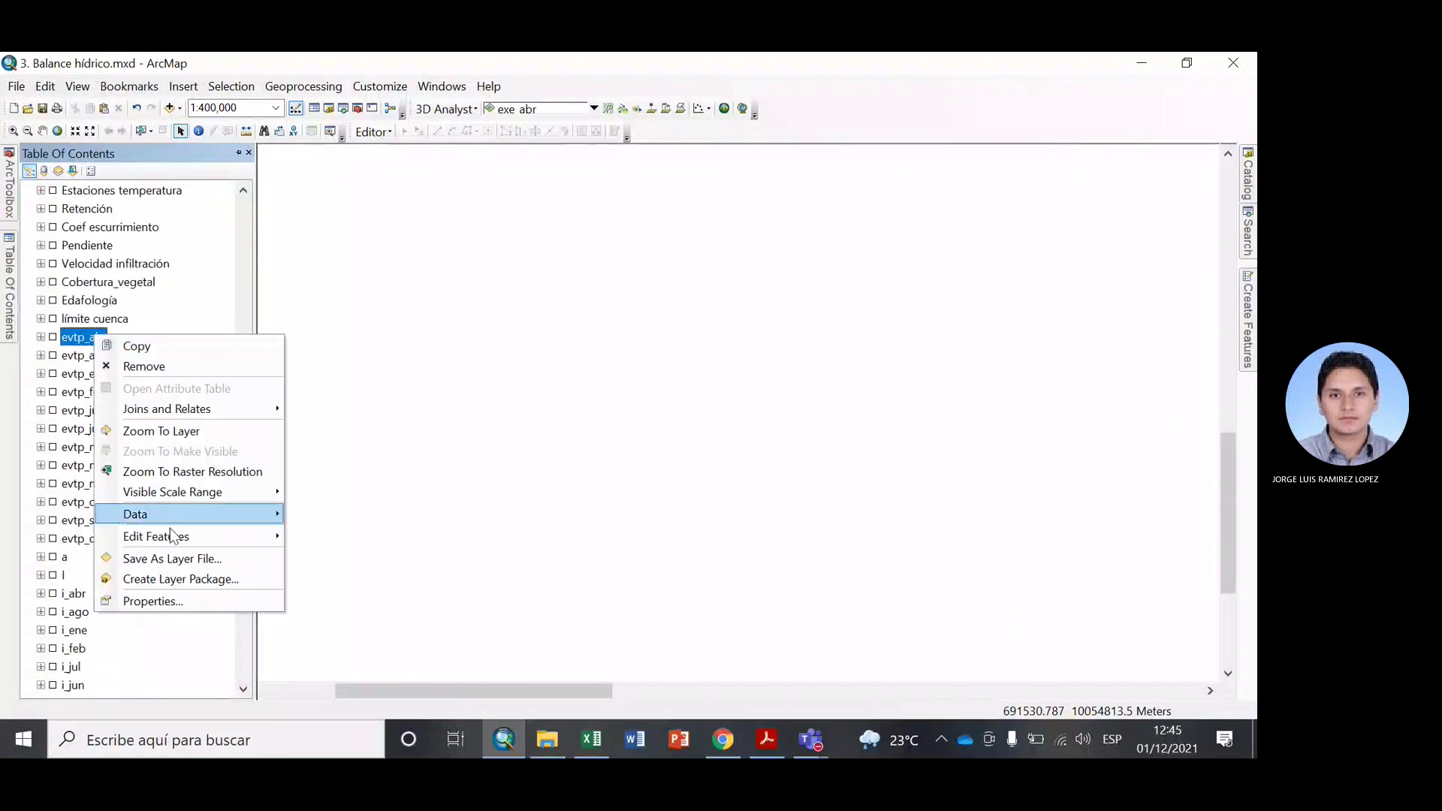
{"action": "left_click", "coordinate": [171, 607]}
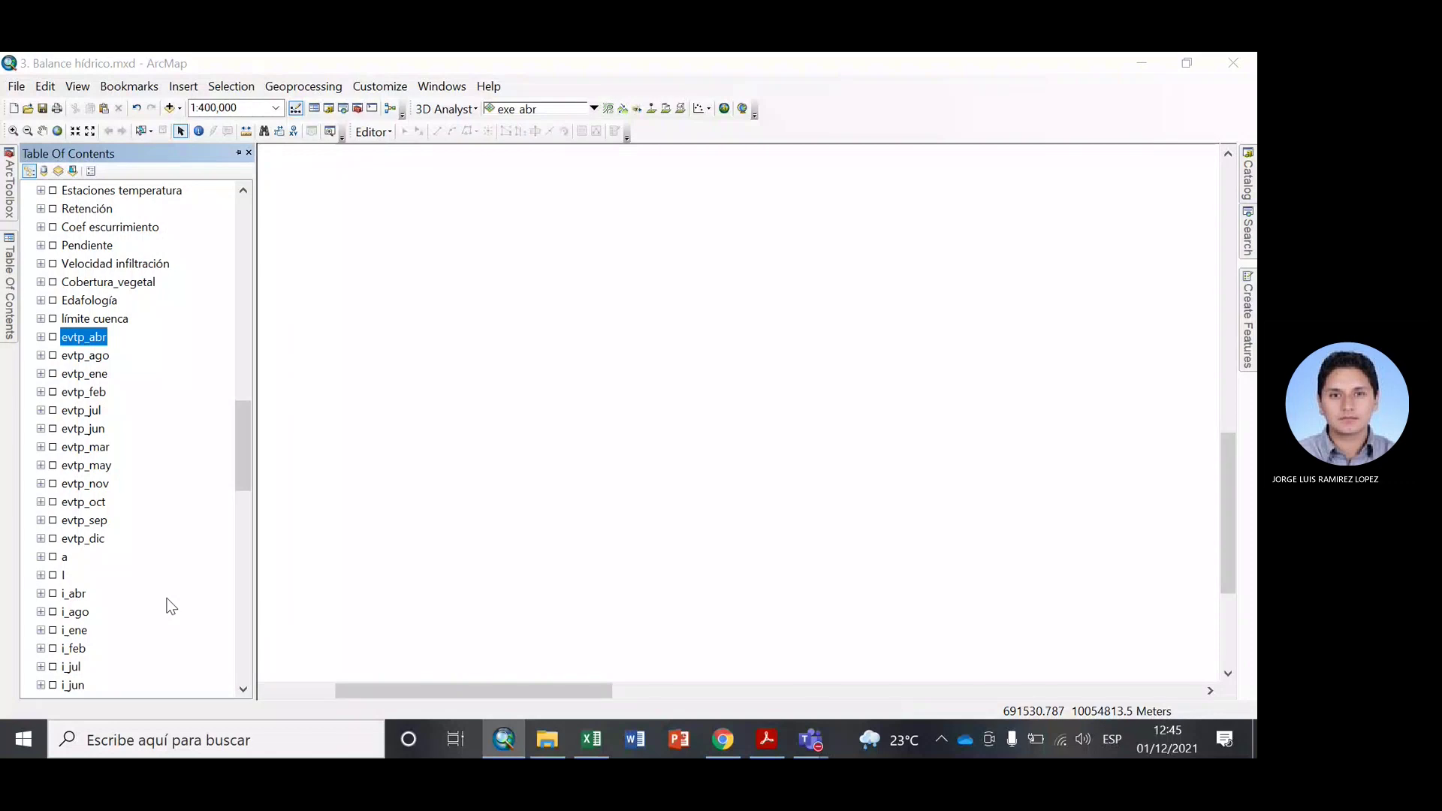
{"action": "scroll", "coordinate": [552, 338], "scroll_direction": "down", "scroll_amount": 6}
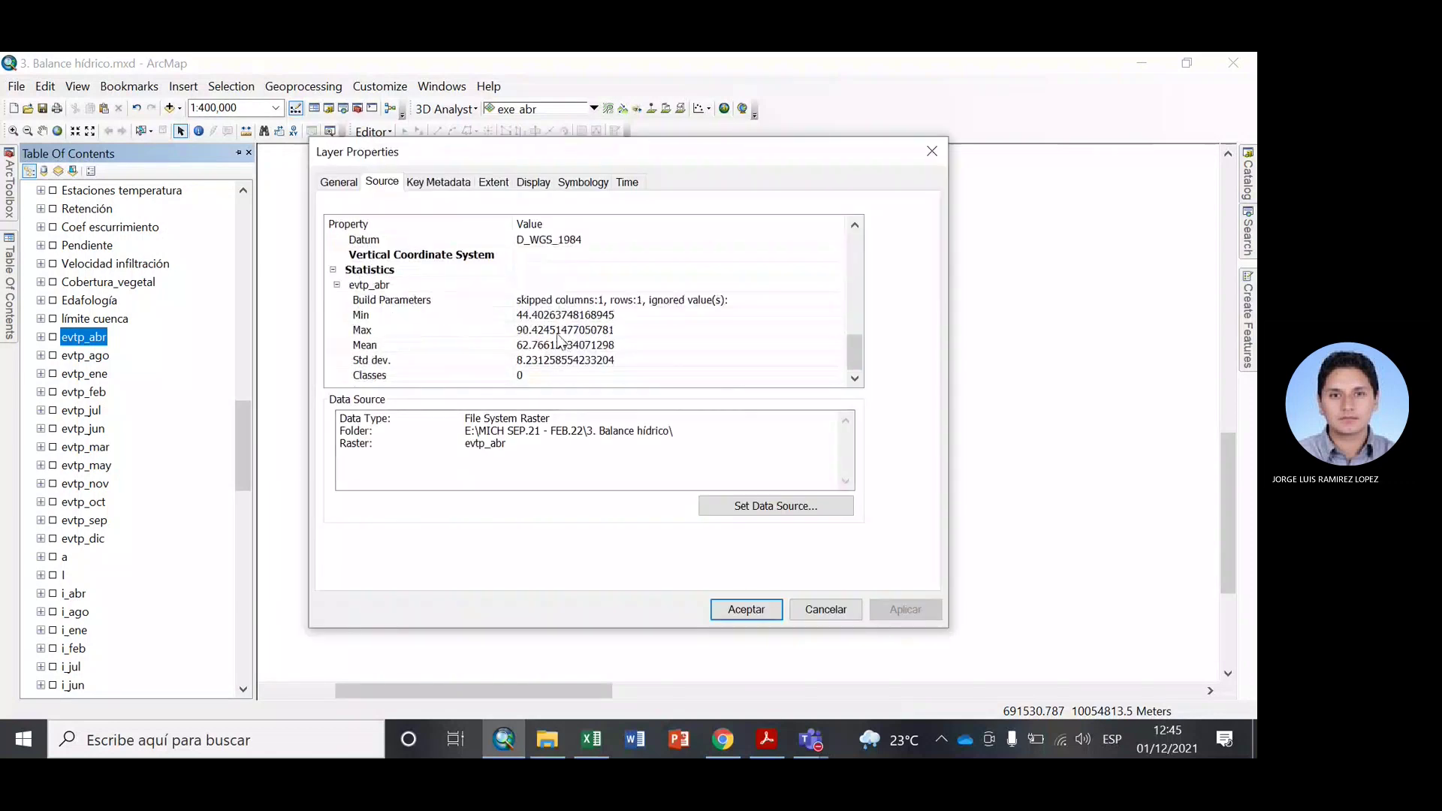
{"action": "left_click", "coordinate": [557, 332]}
{"action": "left_click", "coordinate": [557, 345]}
{"action": "key", "text": "ctrl+c"}
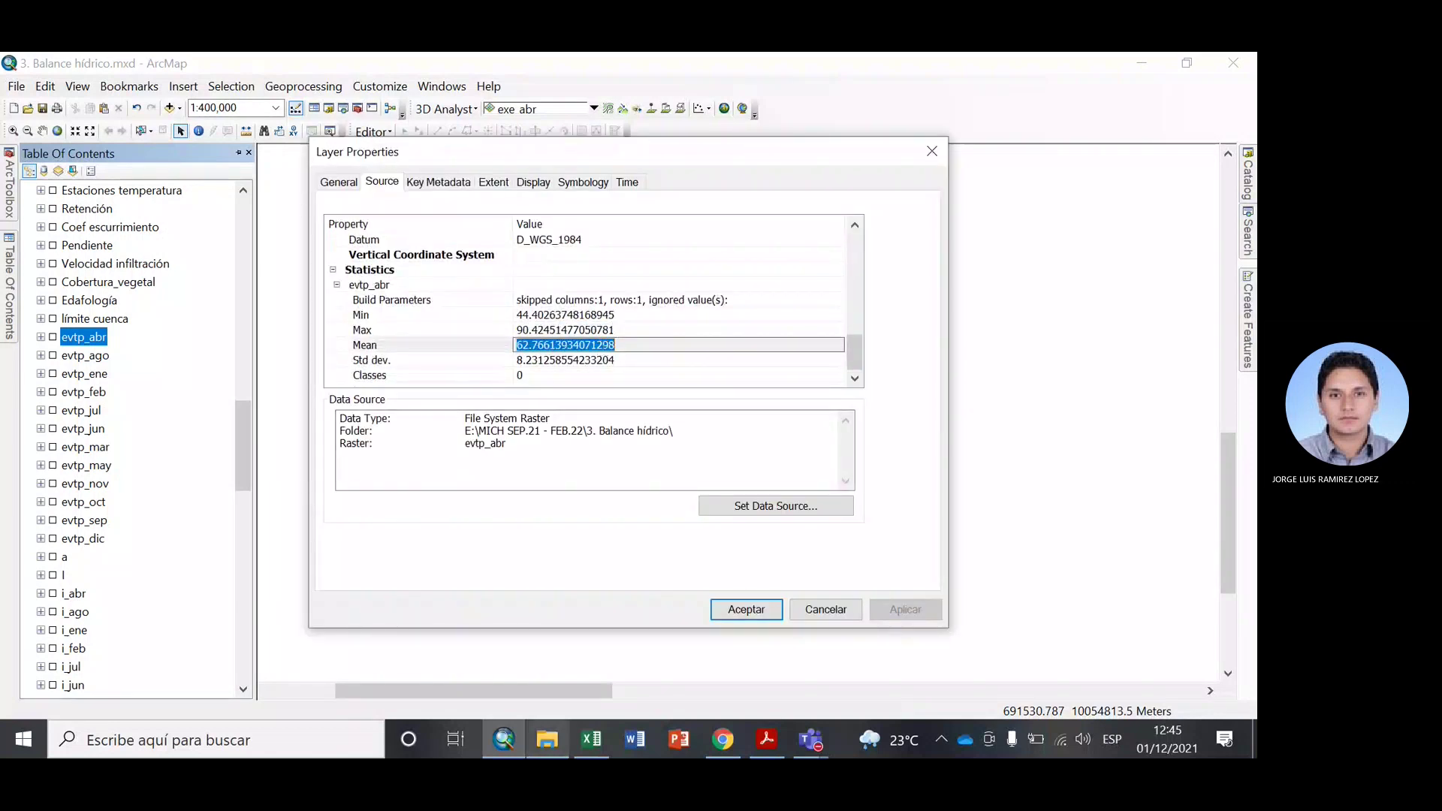
Switch to Excel and paste the copied evtp_abr mean into the April EVTP cell of the water balance.
{"action": "left_click", "coordinate": [590, 752]}
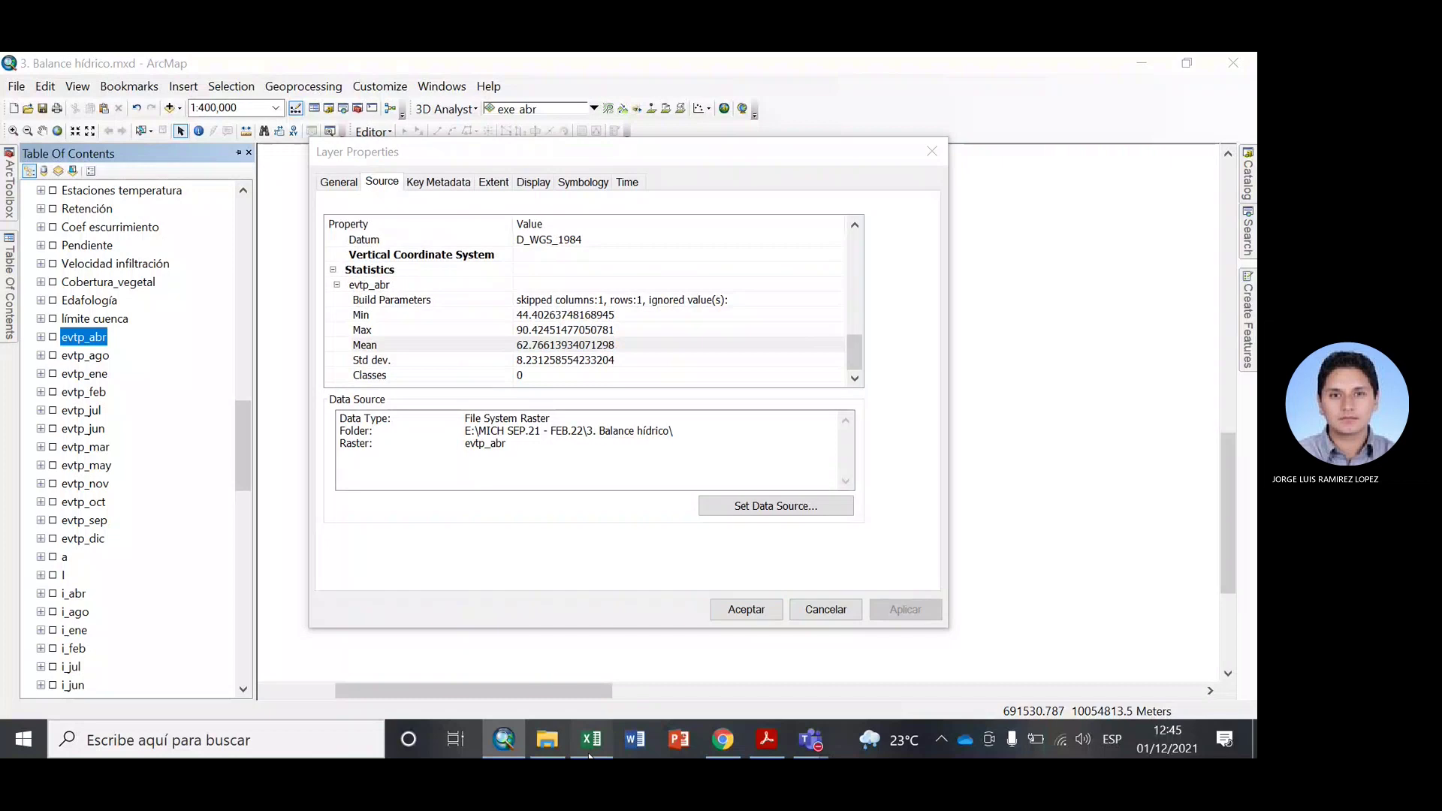
{"action": "left_click", "coordinate": [590, 751]}
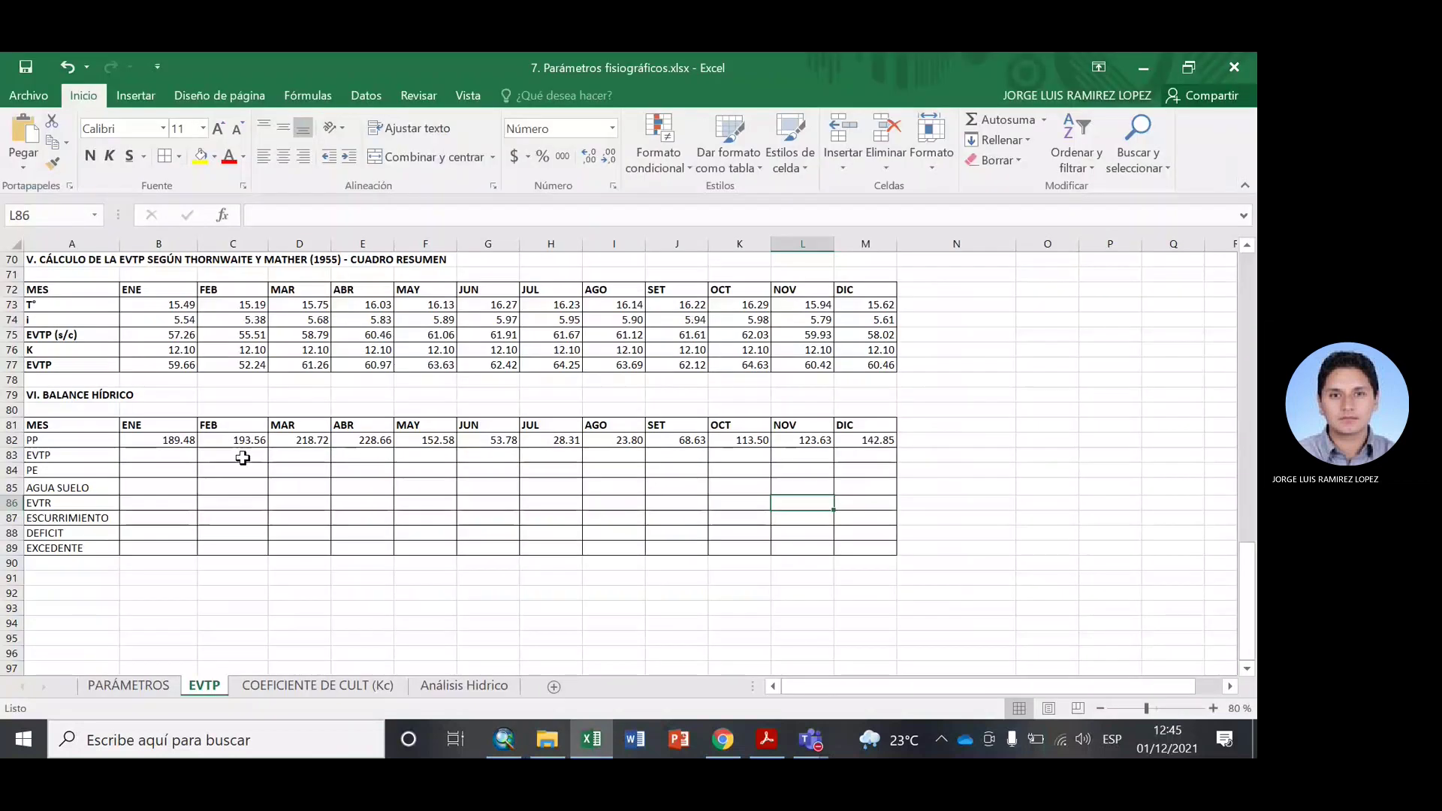
{"action": "left_click", "coordinate": [356, 459]}
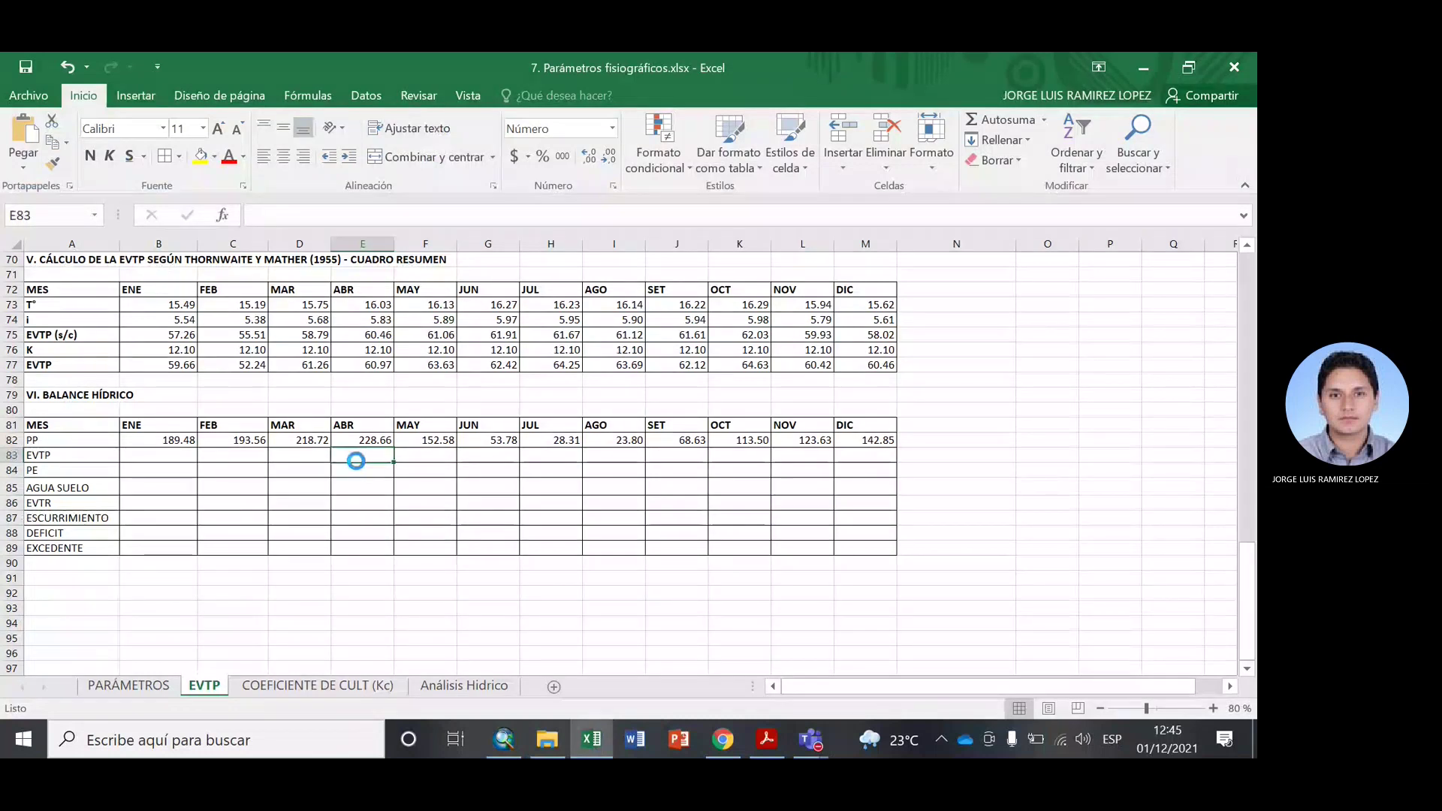
{"action": "key", "text": "ctrl+v"}
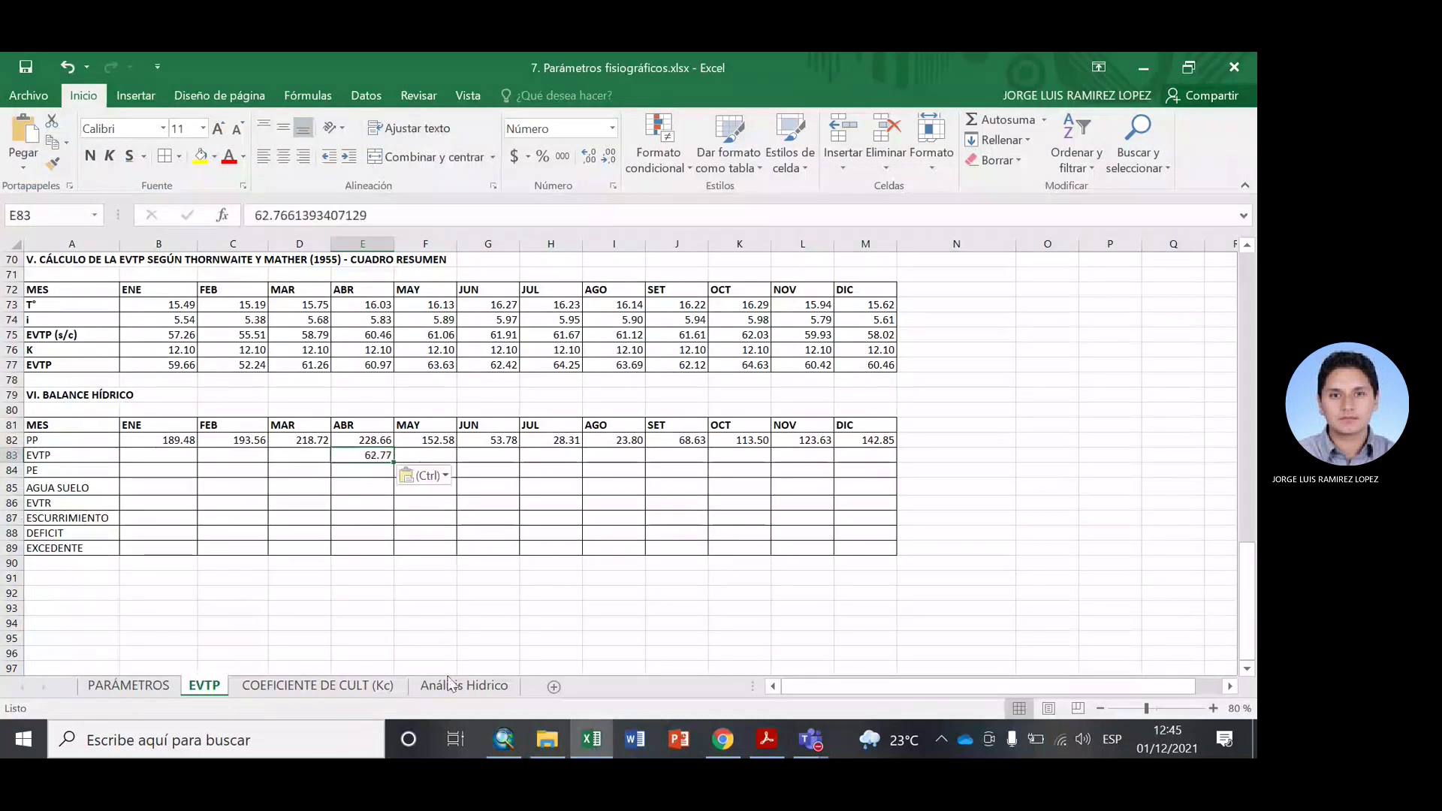
Transfer the mean 65.50345600128999 from the evtp_ago layer properties to the August EVTP cell in Excel, then close the properties in ArcMap.
{"action": "key", "text": "alt+Tab"}
{"action": "right_click", "coordinate": [83, 356]}
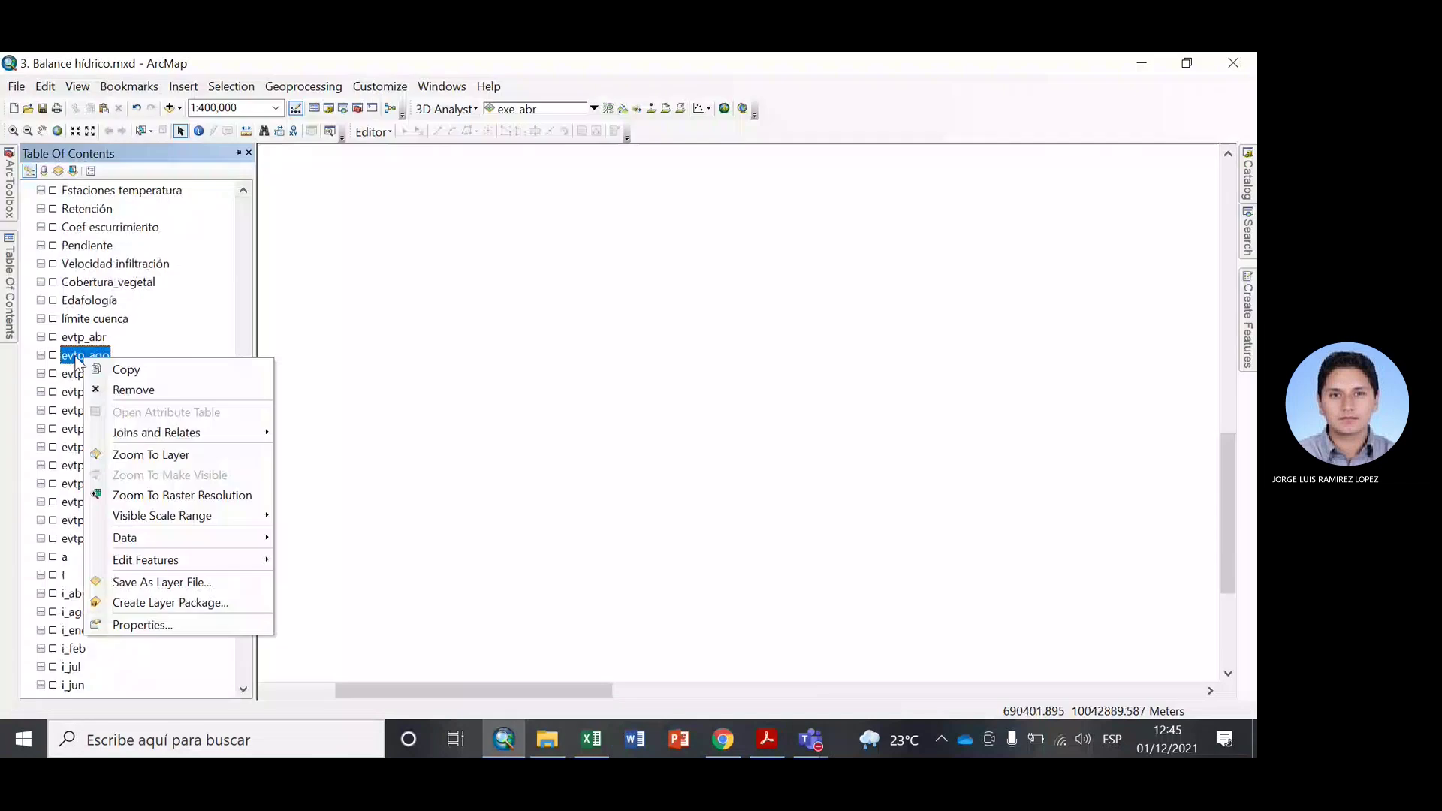
{"action": "left_click", "coordinate": [133, 622]}
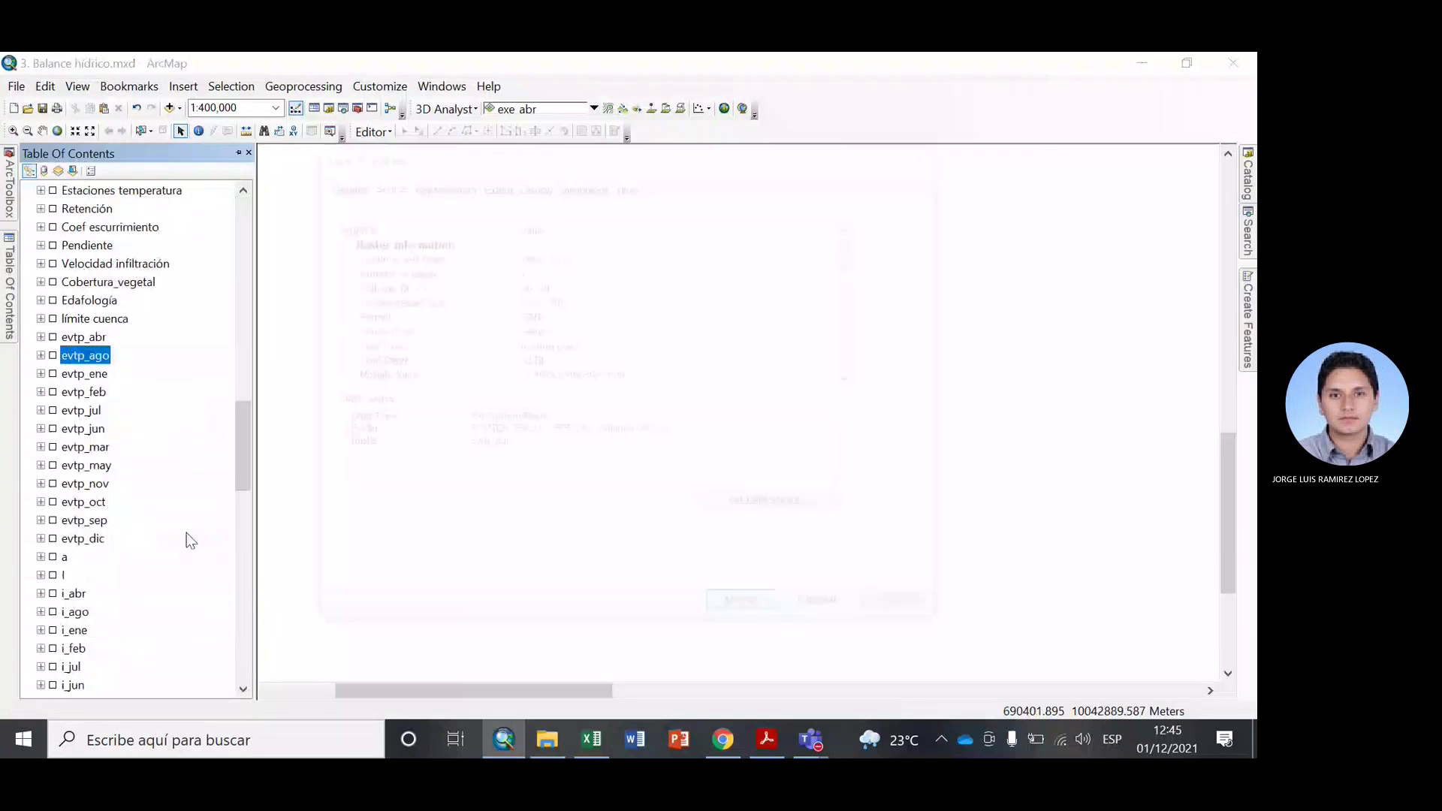
{"action": "scroll", "coordinate": [483, 360], "scroll_direction": "down", "scroll_amount": 5}
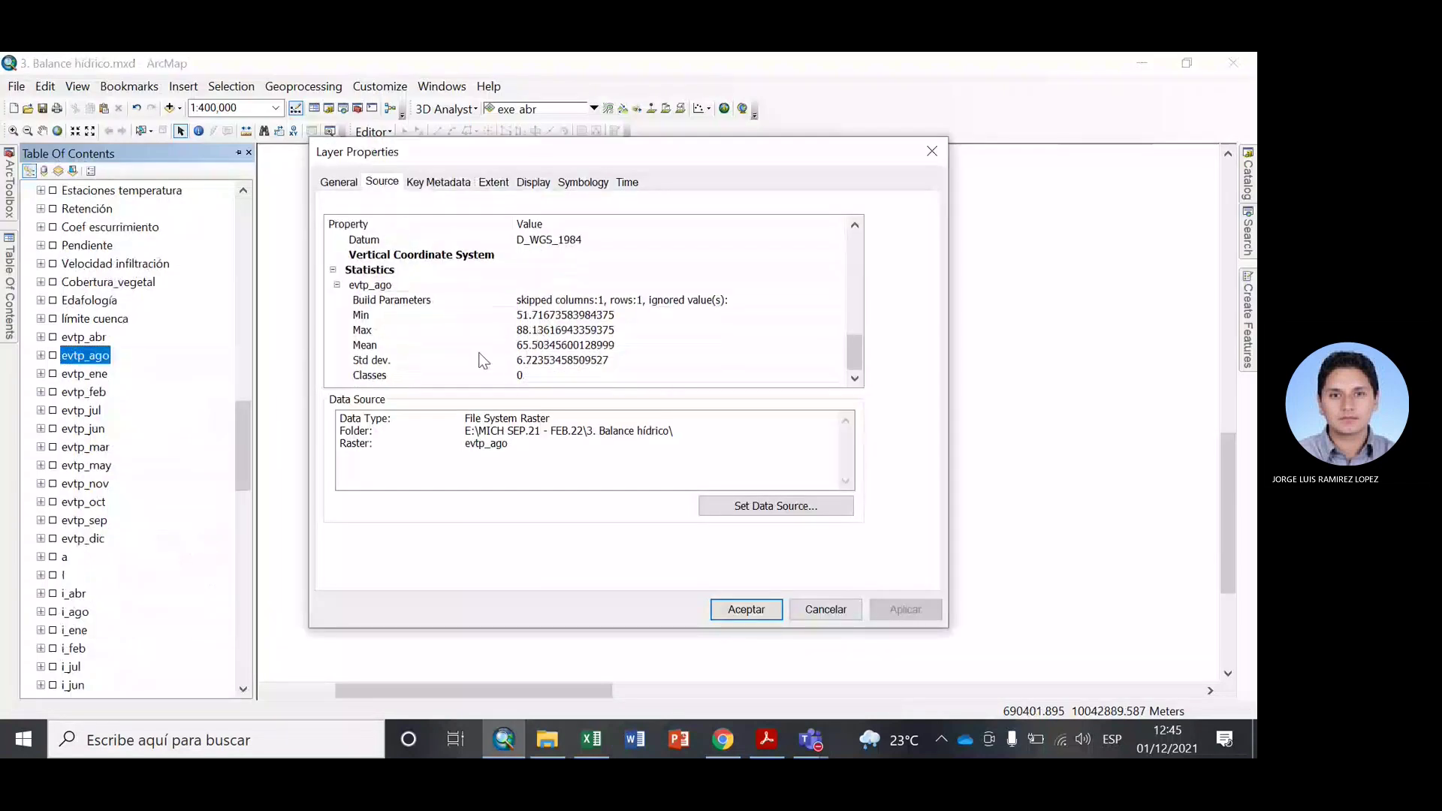
{"action": "left_click", "coordinate": [480, 350]}
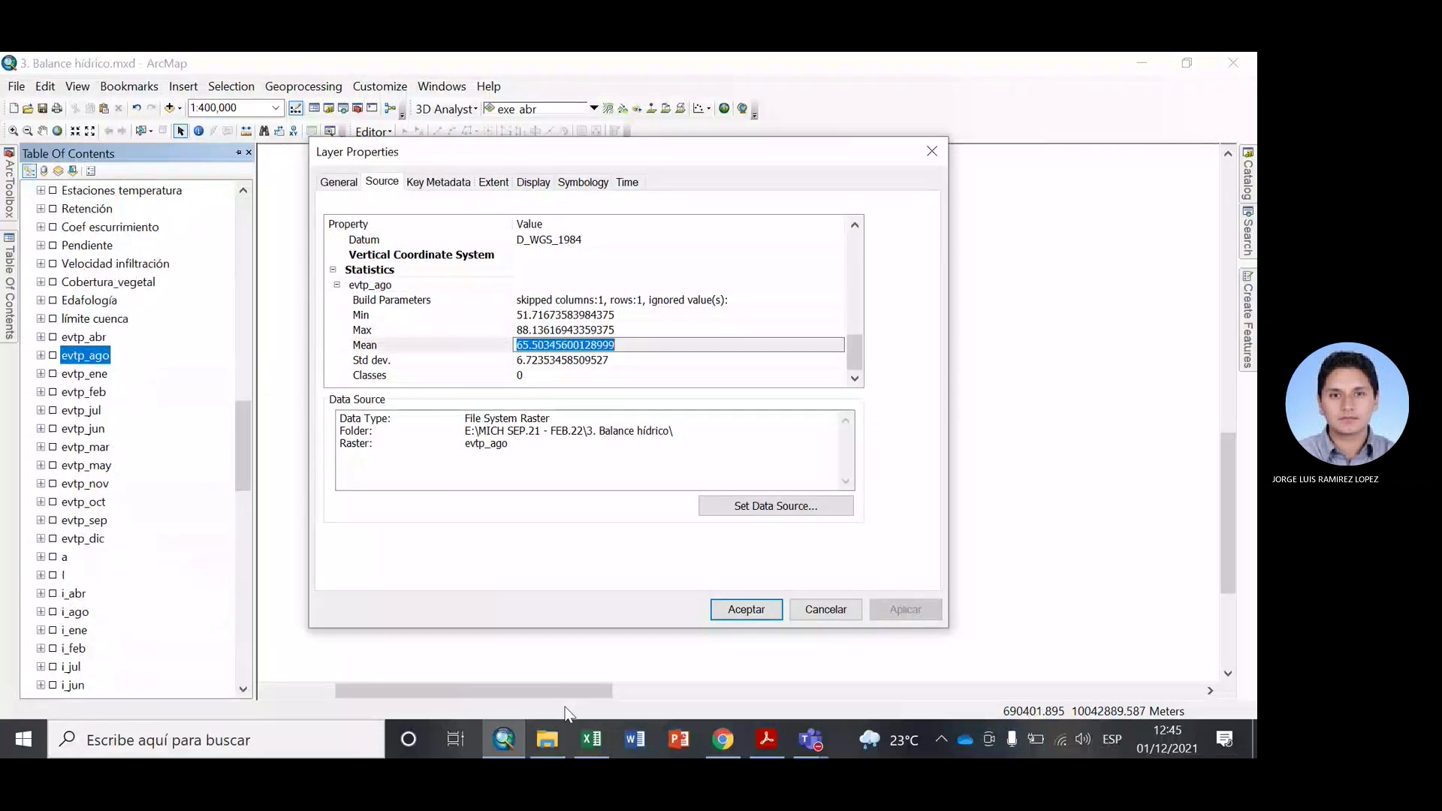
{"action": "left_click", "coordinate": [608, 746]}
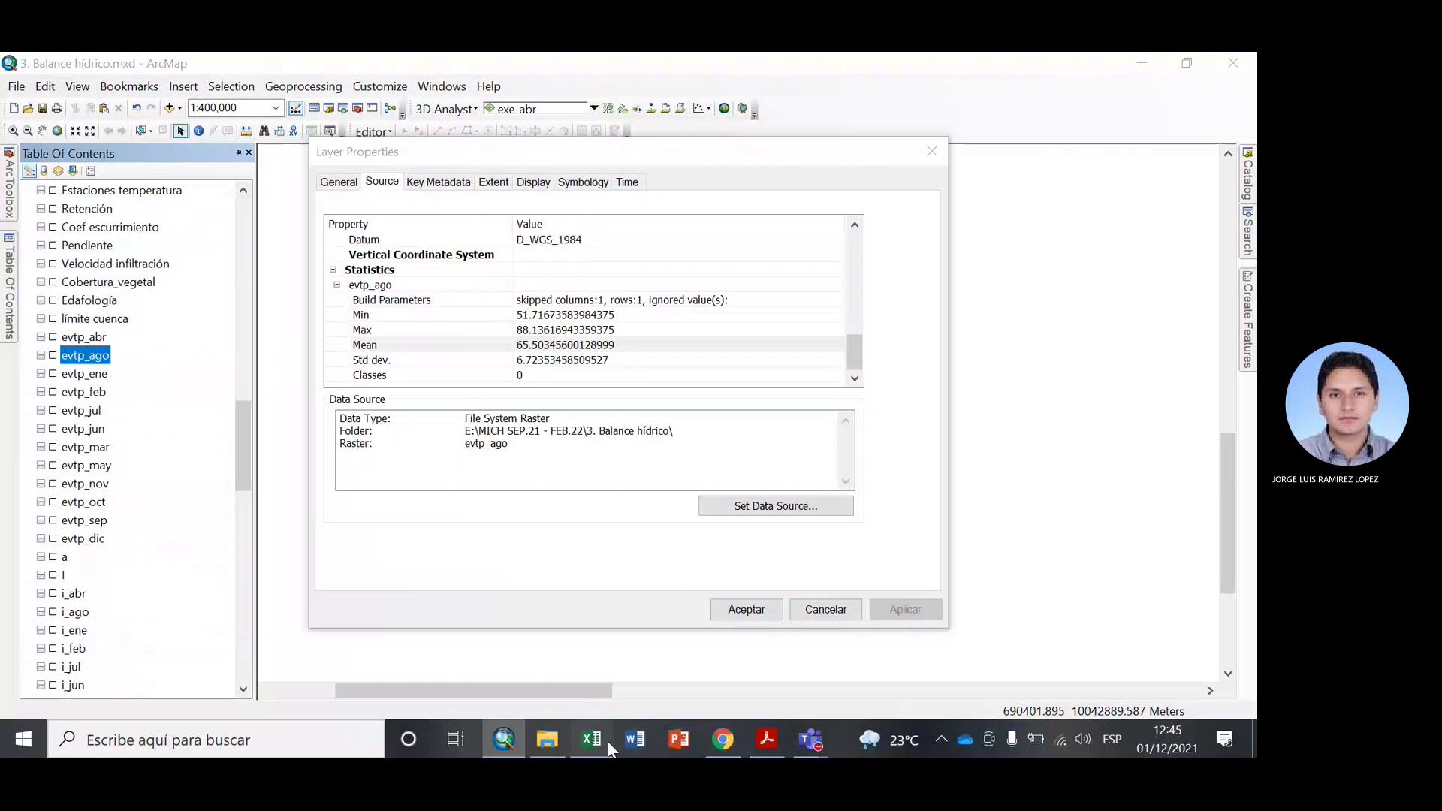
{"action": "left_click", "coordinate": [608, 748]}
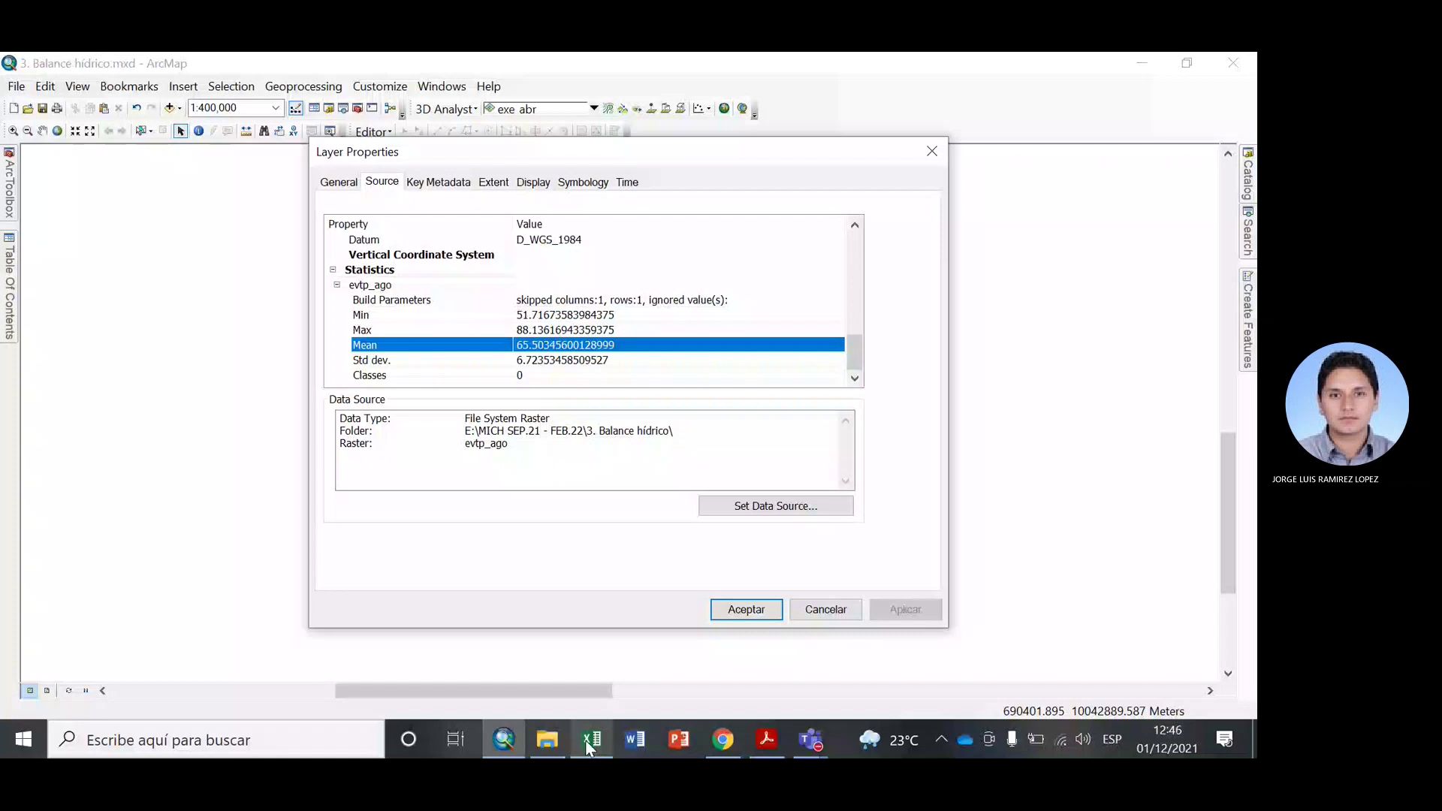
{"action": "key", "text": "Return"}
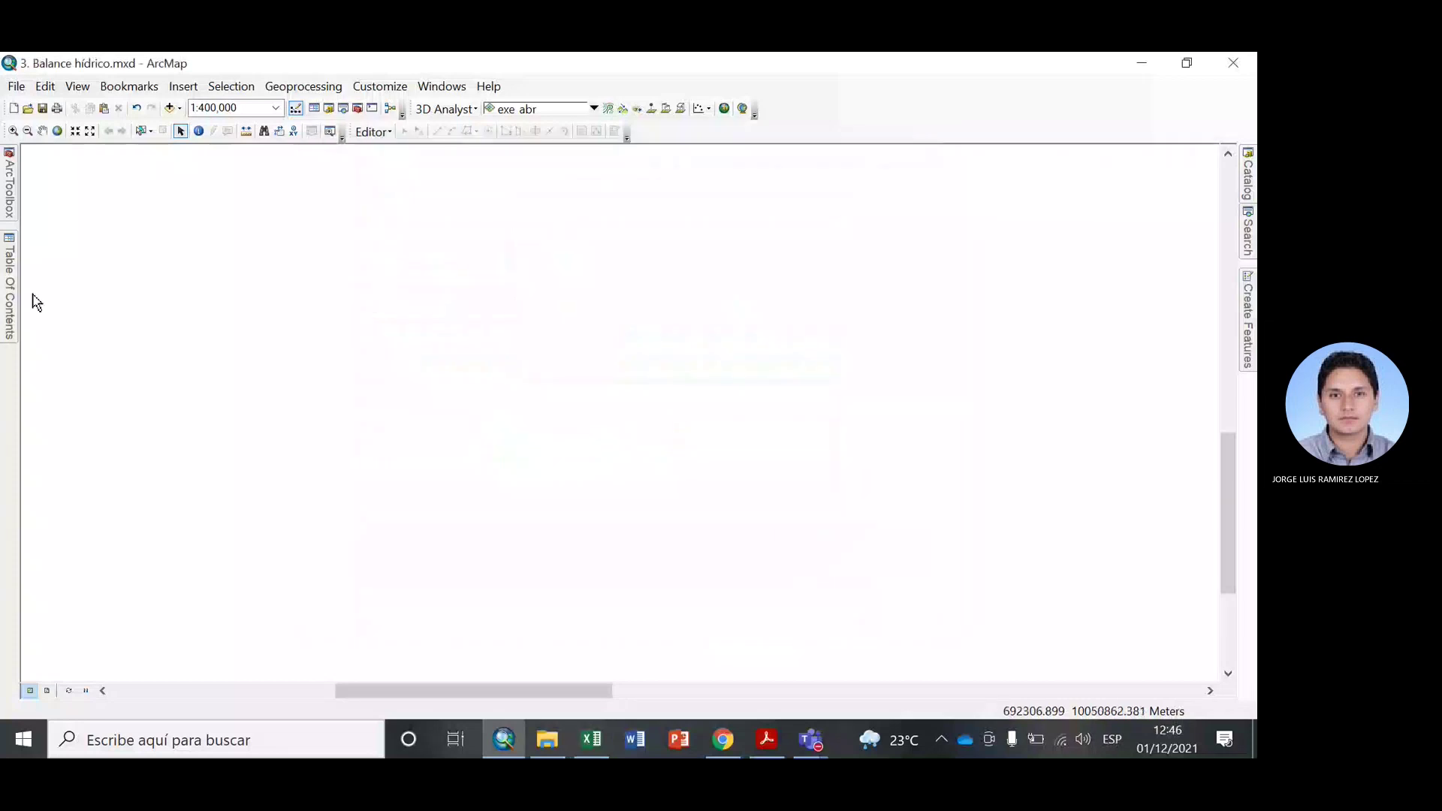
Transfer the mean 61.24056339523906 from the evtp_ene layer properties to the January EVTP cell in Excel and return to ArcMap.
{"action": "left_click", "coordinate": [6, 323]}
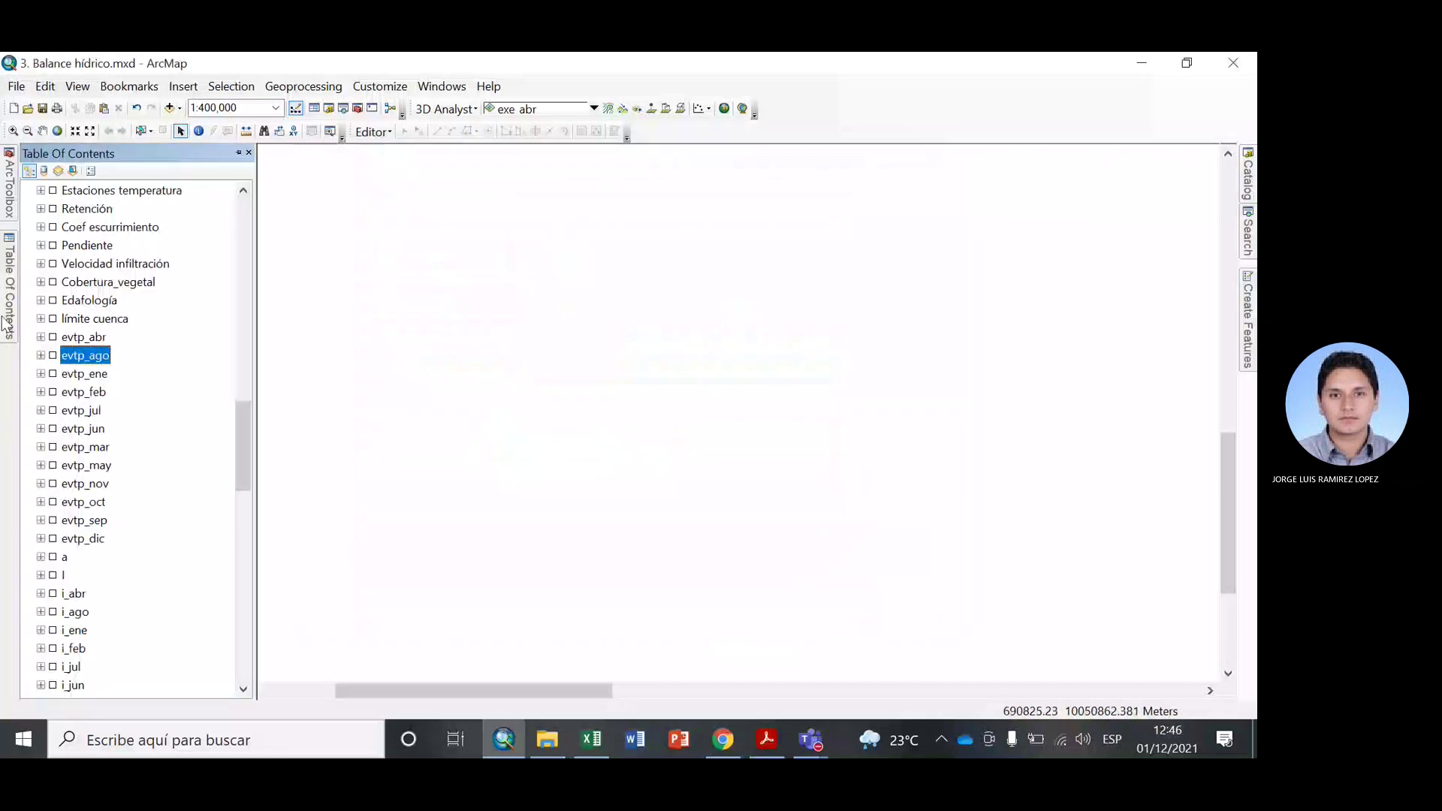
{"action": "double_click", "coordinate": [84, 373]}
{"action": "scroll", "coordinate": [598, 314], "scroll_direction": "down", "scroll_amount": 5}
{"action": "left_click", "coordinate": [628, 344]}
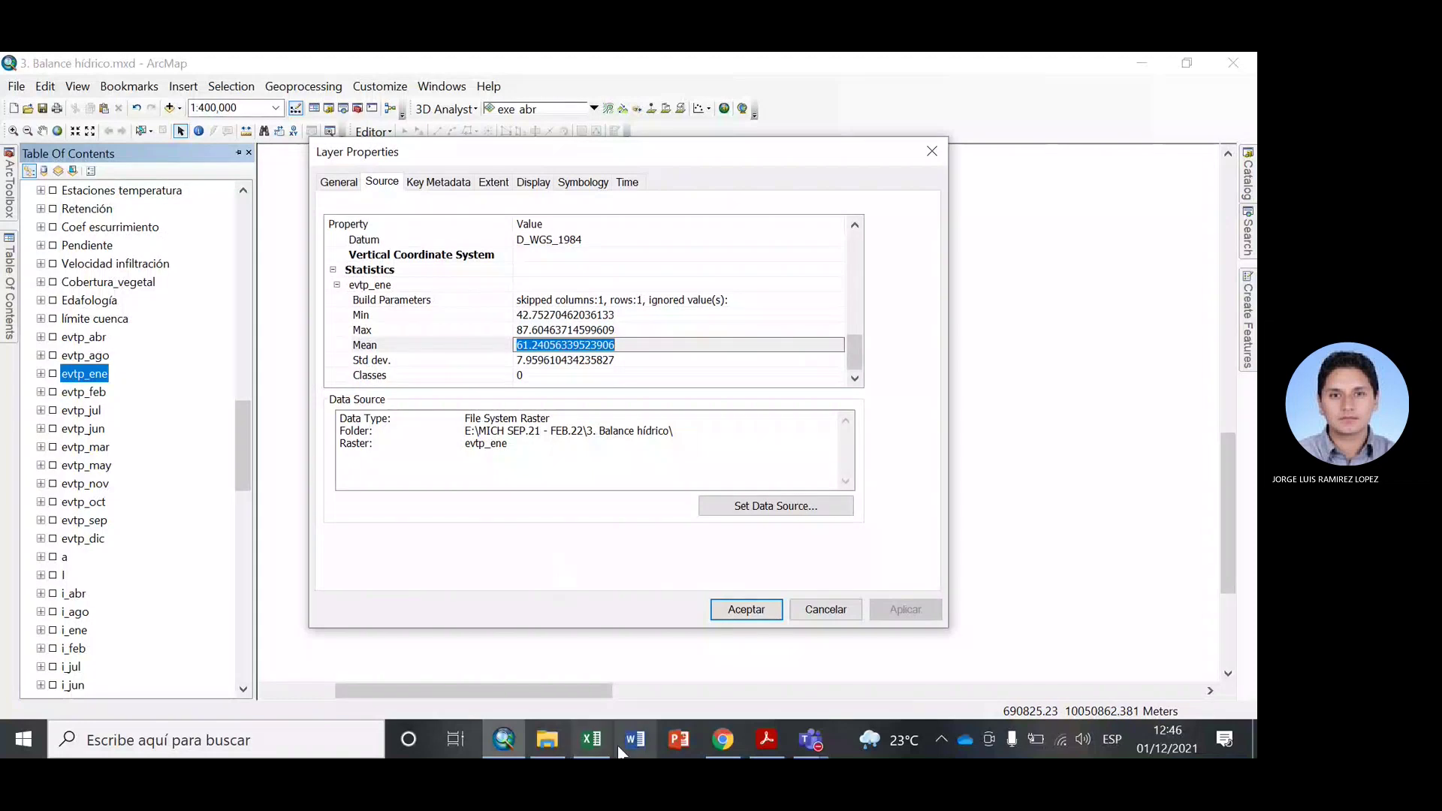
{"action": "mouse_move", "coordinate": [592, 740]}
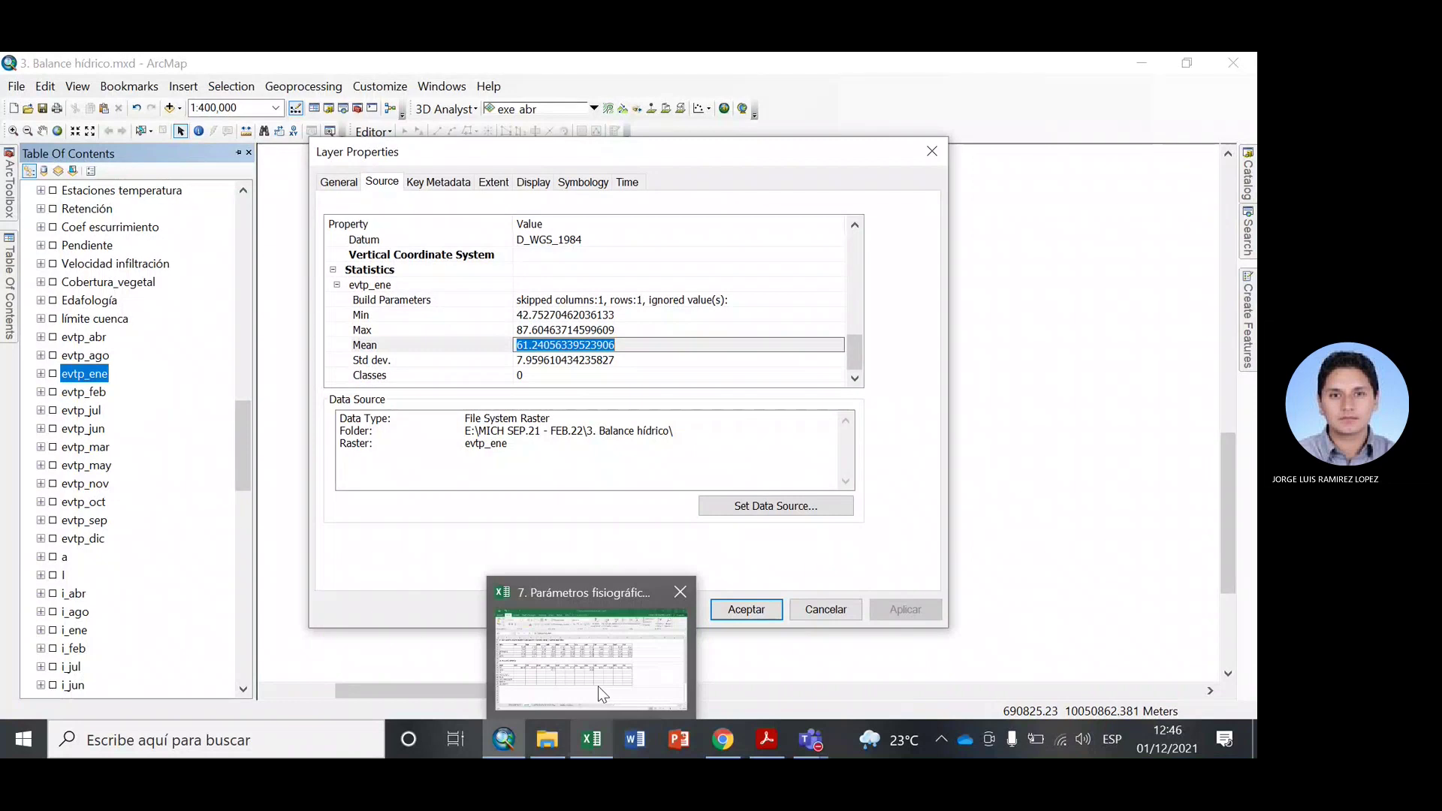
{"action": "left_click", "coordinate": [598, 687]}
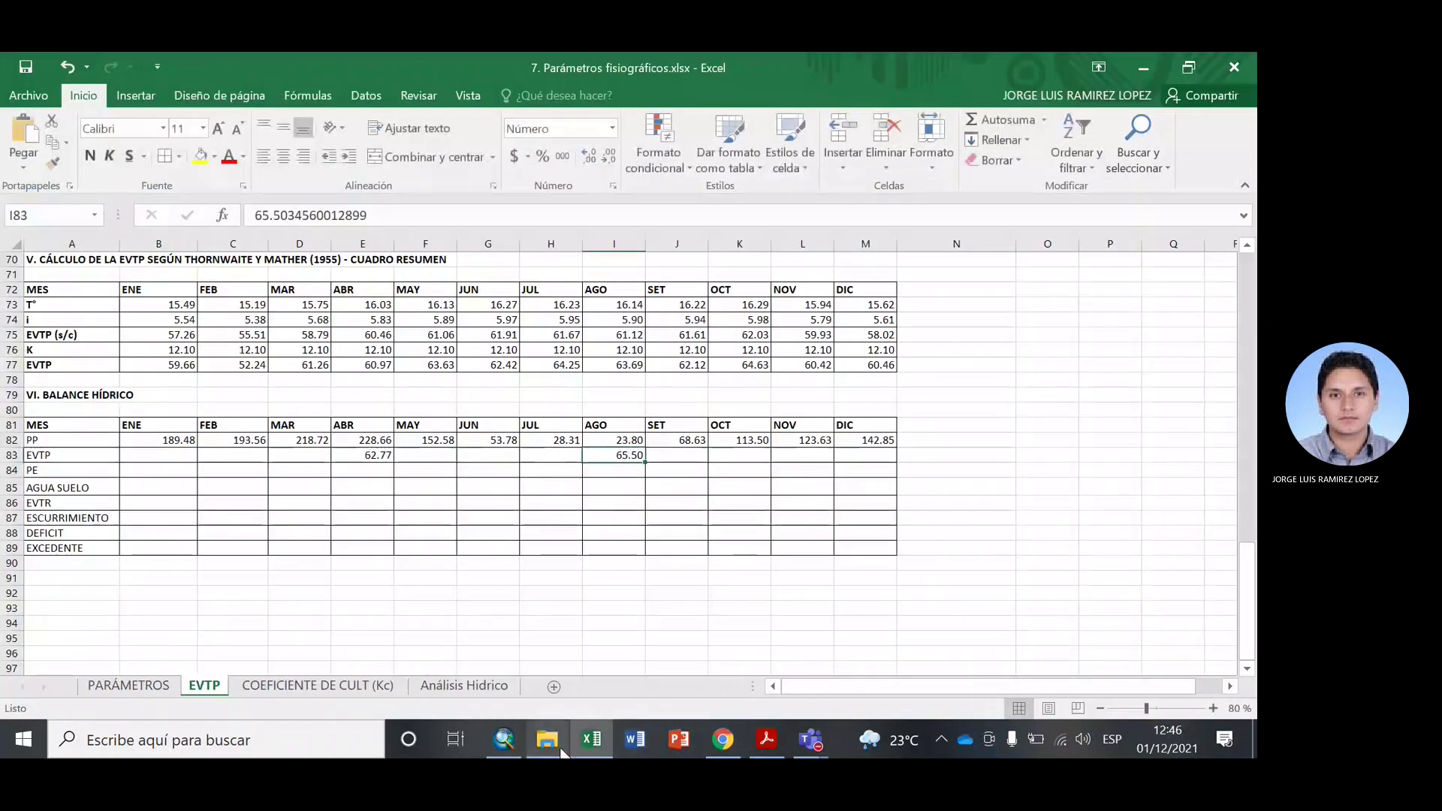
{"action": "left_click", "coordinate": [594, 741]}
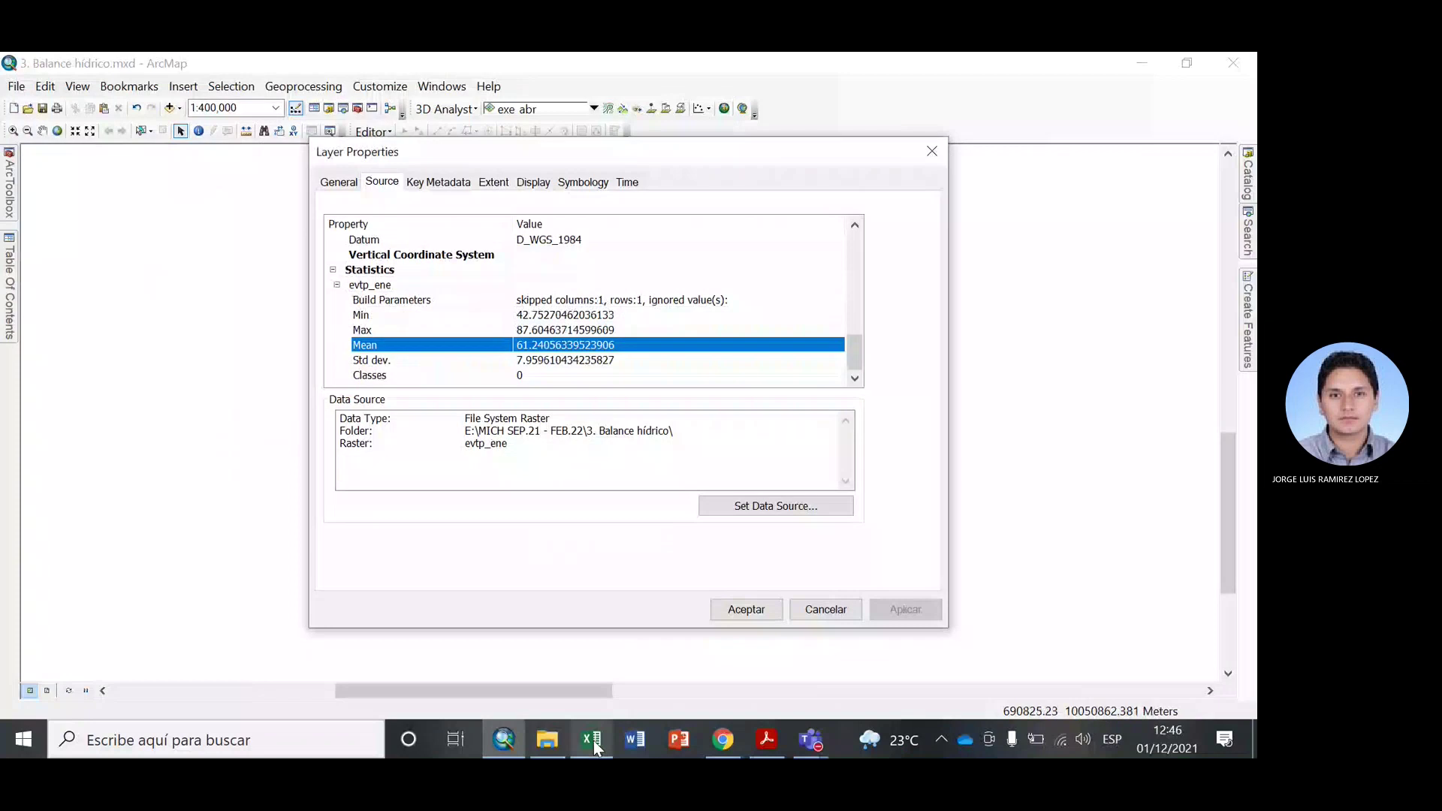
{"action": "left_click", "coordinate": [593, 741]}
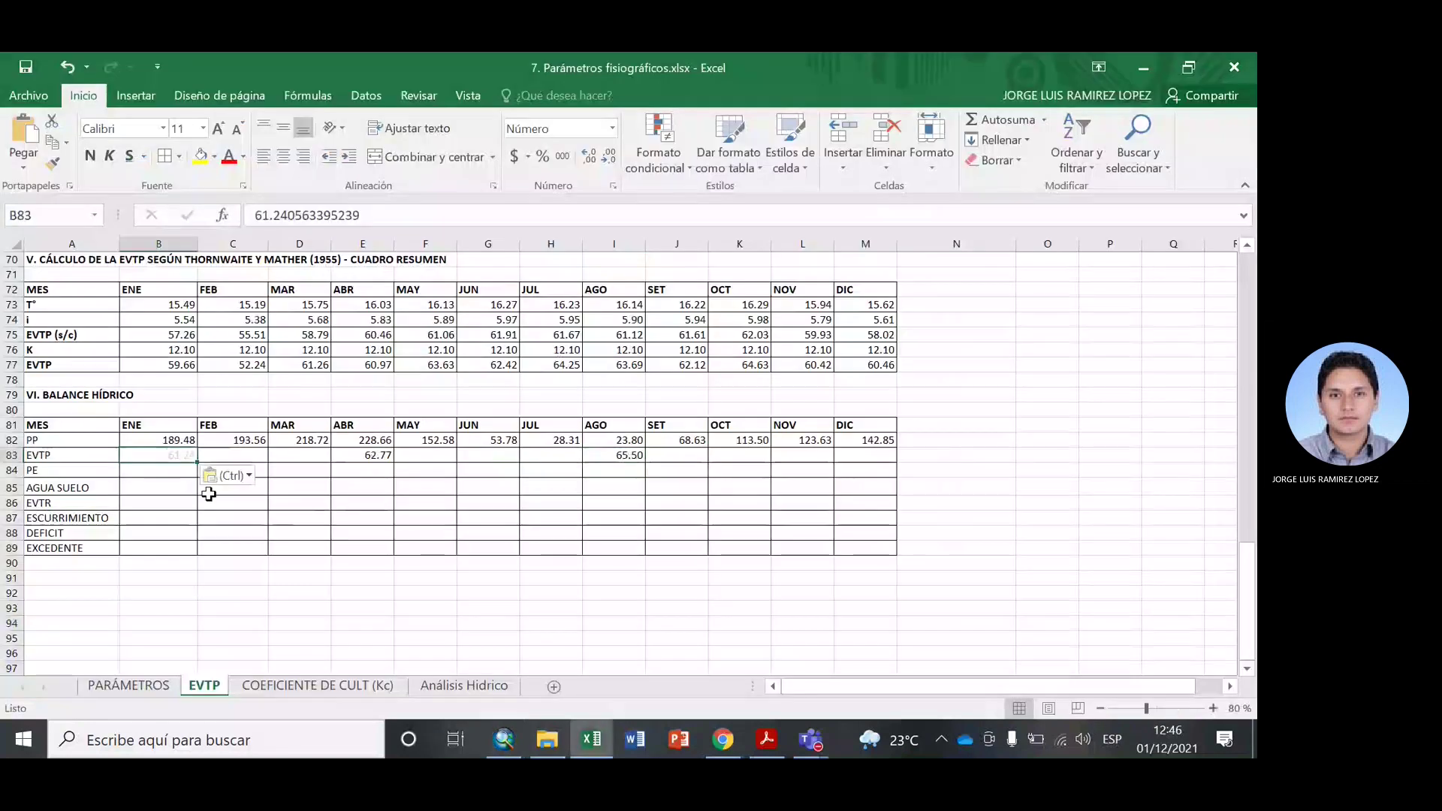
{"action": "left_click", "coordinate": [593, 741]}
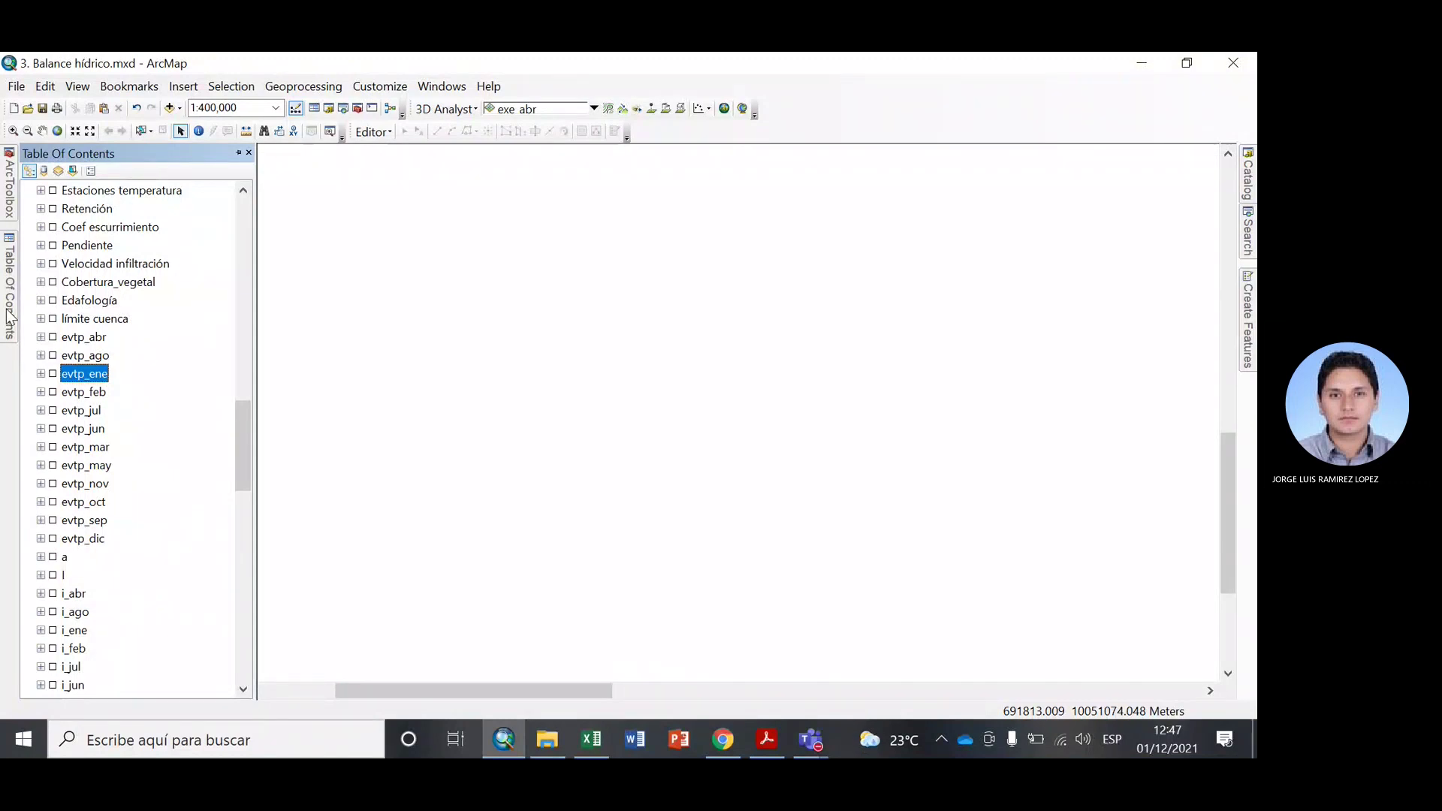
Transfer the mean 53.26028228967978 from the evtp_feb layer properties to the February EVTP cell in Excel and return to ArcMap's layer list.
{"action": "right_click", "coordinate": [83, 396]}
{"action": "left_click", "coordinate": [139, 664]}
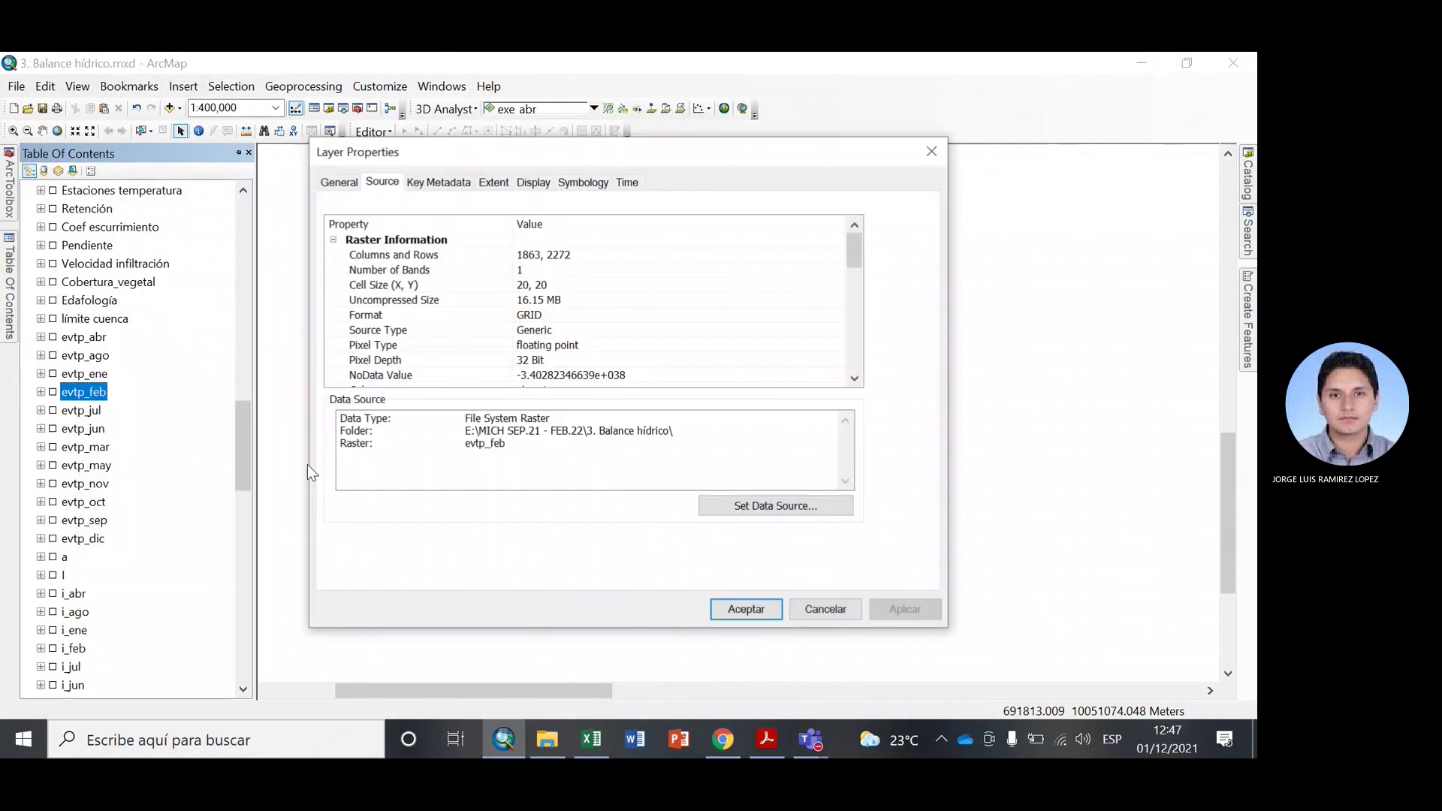
{"action": "scroll", "coordinate": [578, 344], "scroll_direction": "down", "scroll_amount": 5}
{"action": "left_click", "coordinate": [578, 345]}
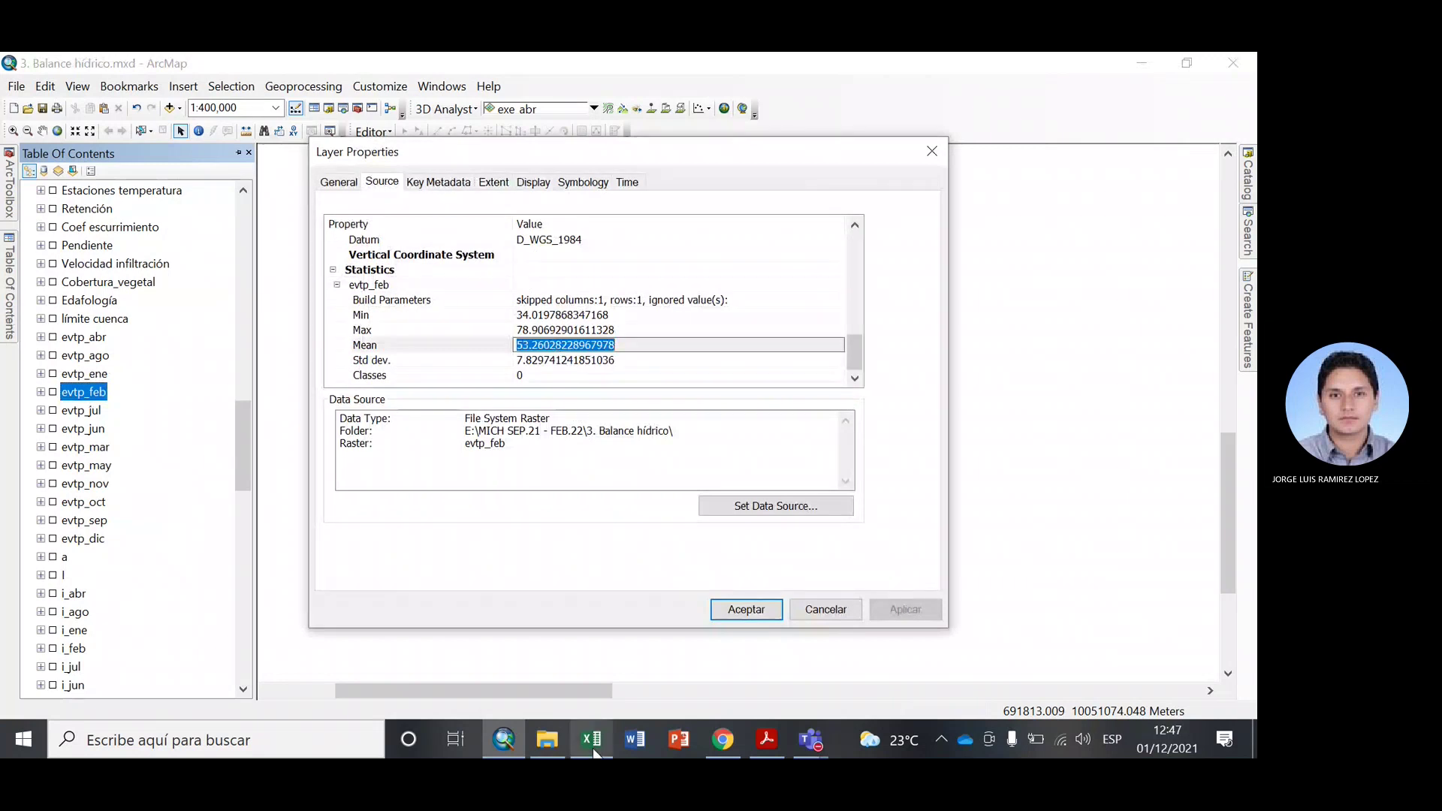
{"action": "mouse_move", "coordinate": [594, 752]}
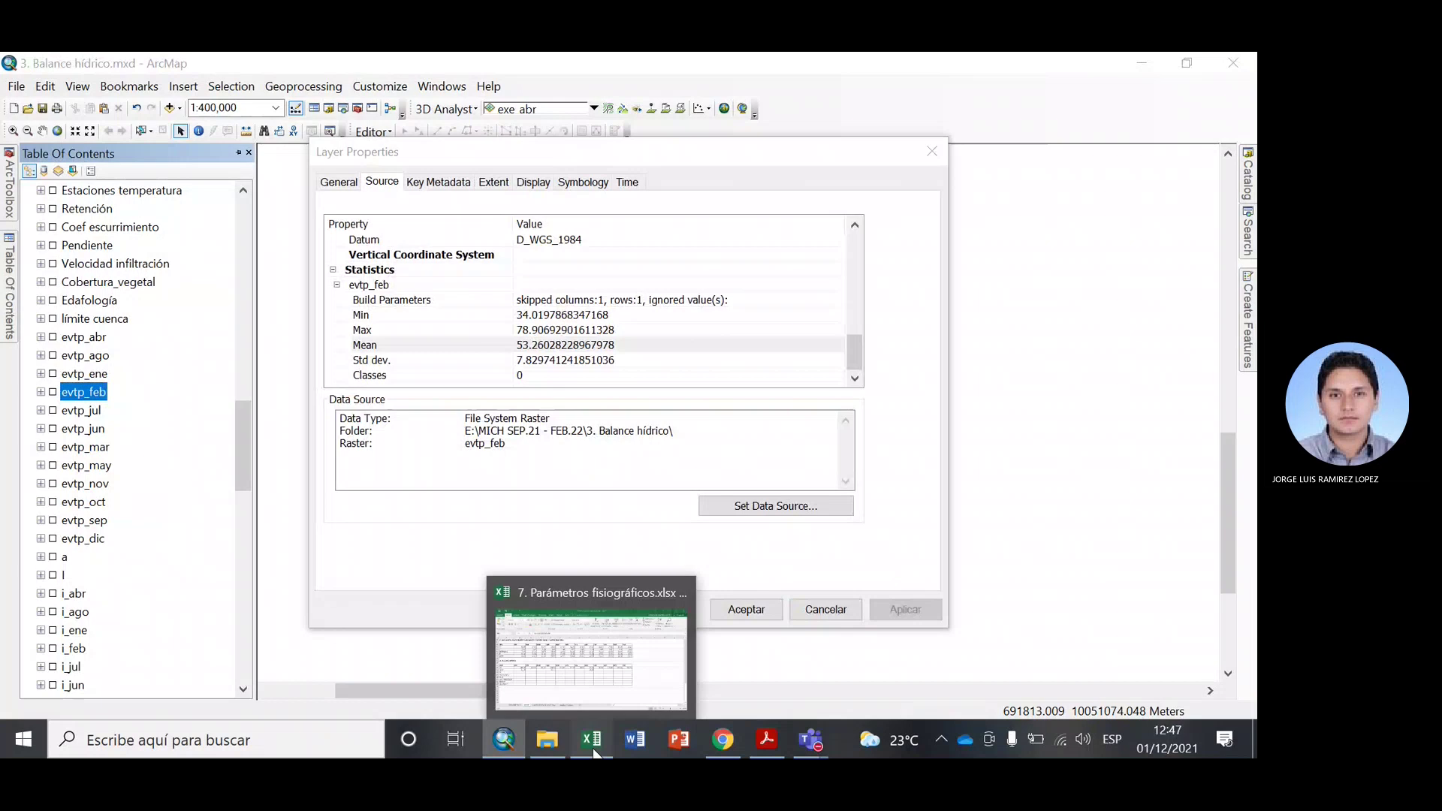
{"action": "left_click", "coordinate": [593, 748]}
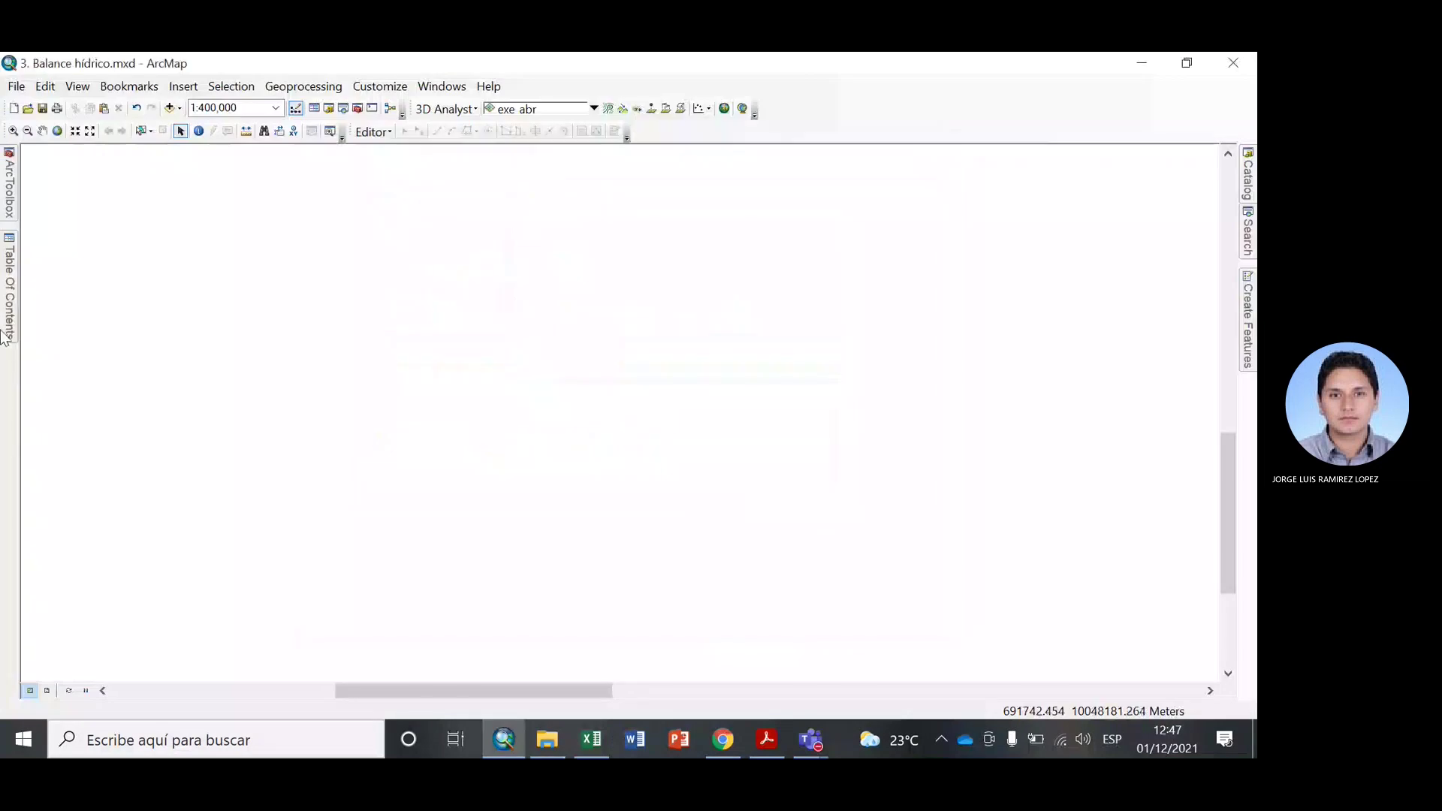
{"action": "left_click", "coordinate": [5, 336]}
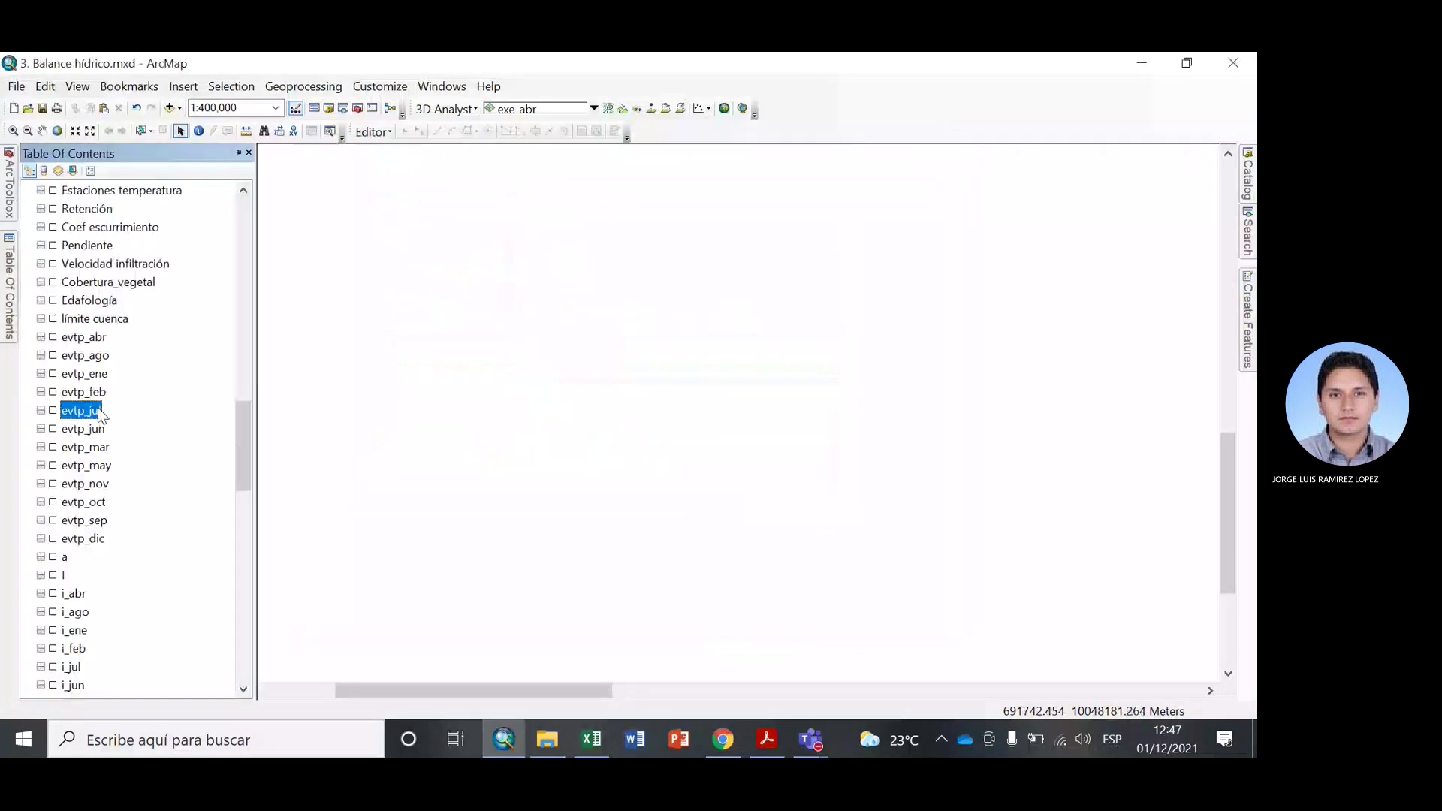
Select the mean value in the evtp_jul raster statistics for copying.
{"action": "scroll", "coordinate": [566, 363], "scroll_direction": "down", "scroll_amount": 5}
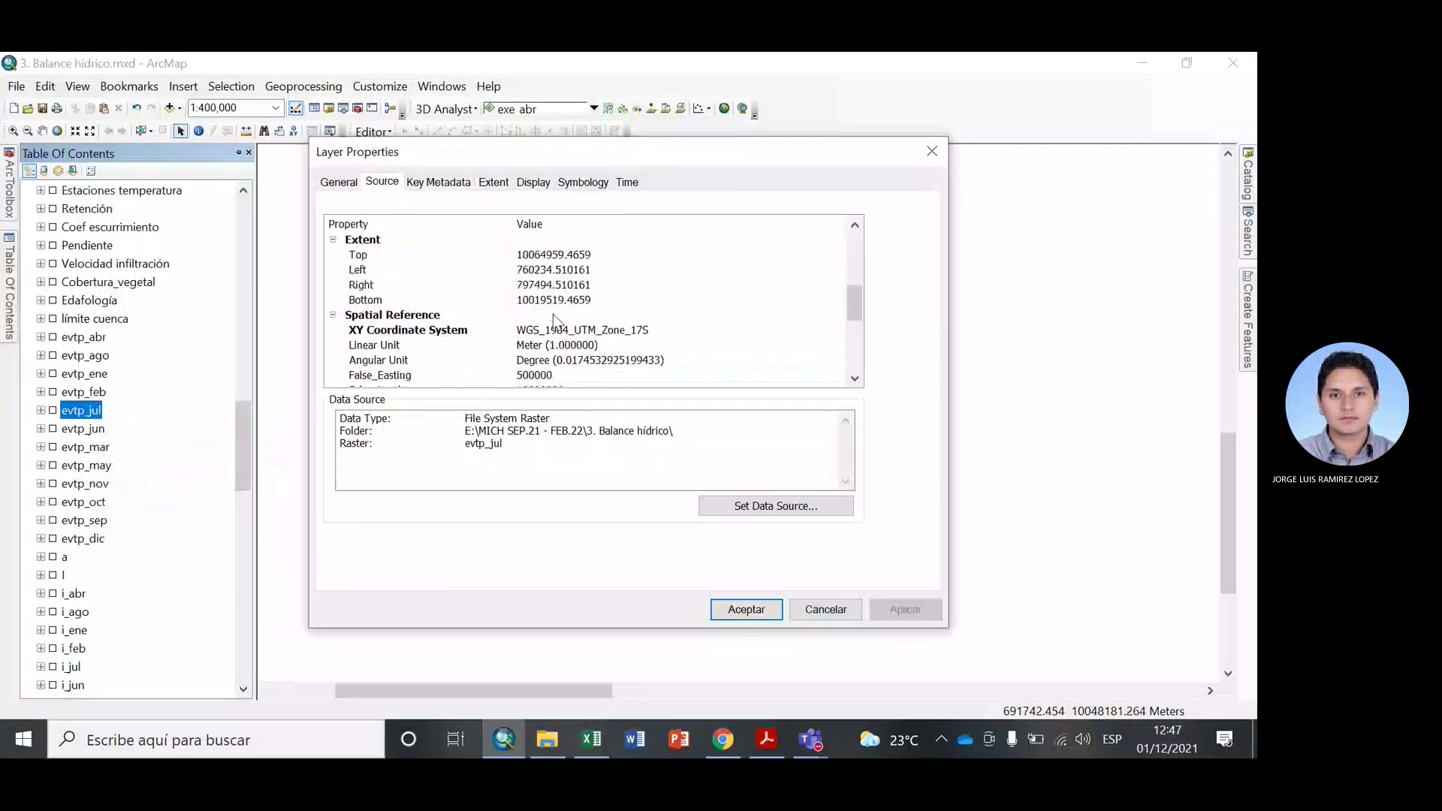
{"action": "left_click", "coordinate": [547, 346]}
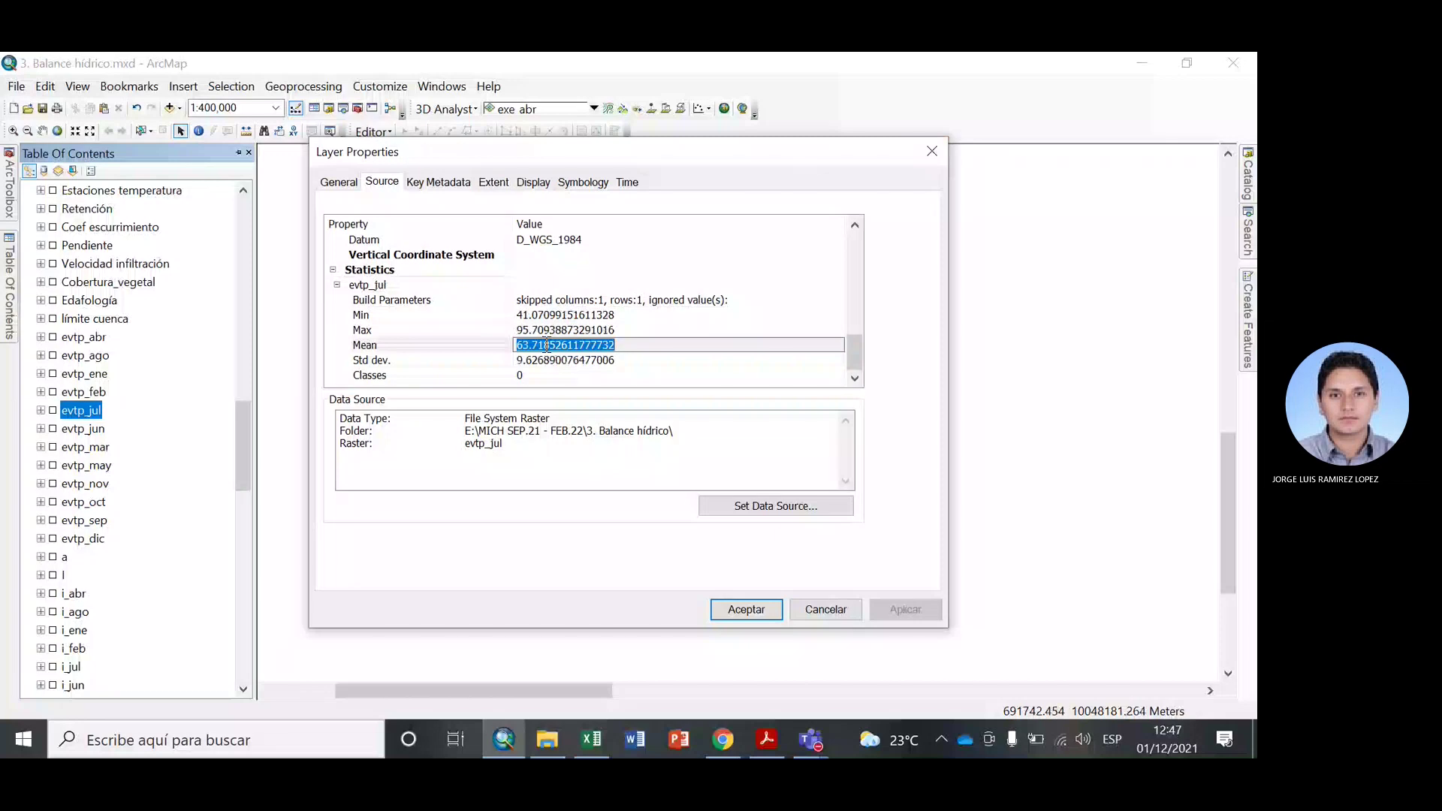
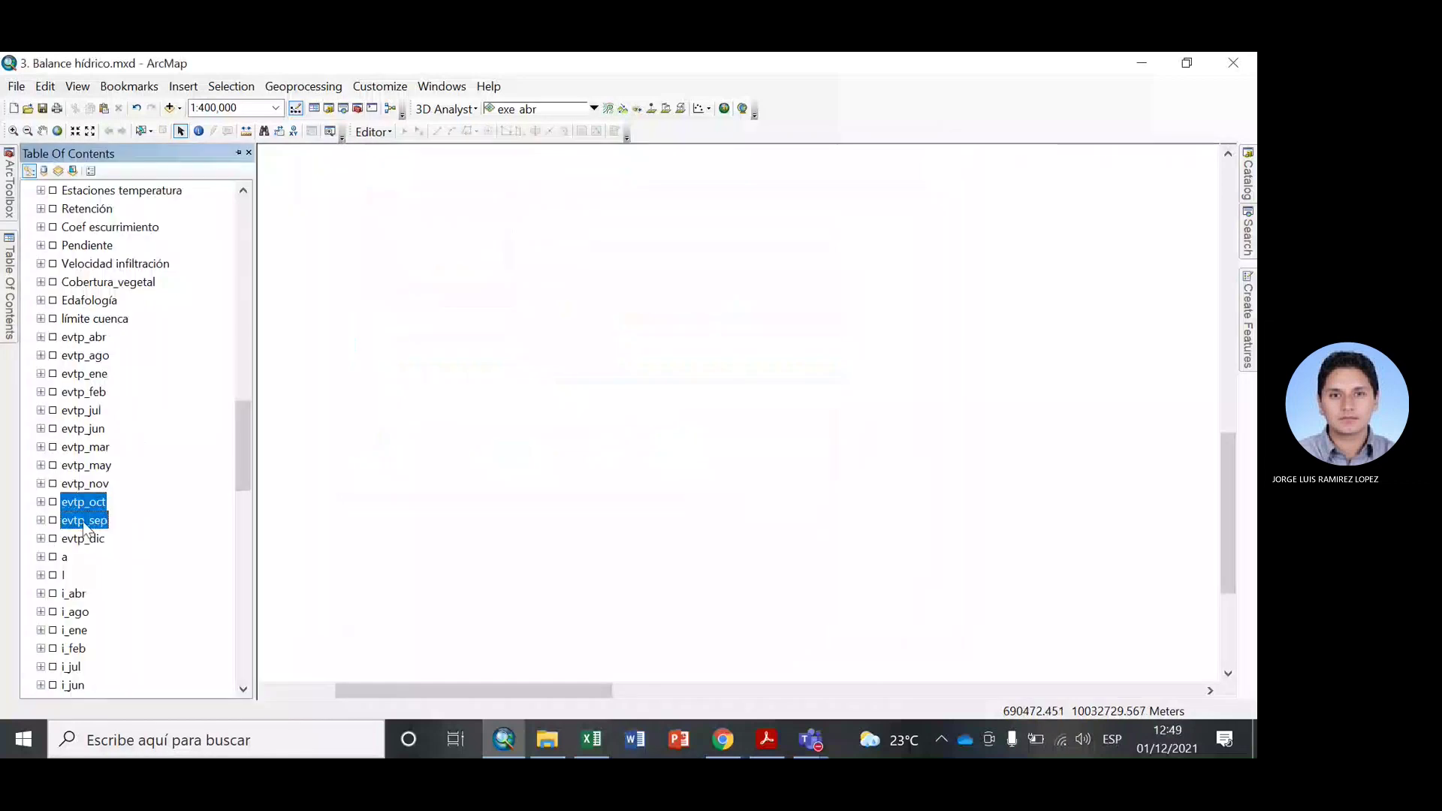
Transfer the mean 63.38129111263868 from the evtp_sep layer properties to the September EVTP cell in Excel.
{"action": "right_click", "coordinate": [82, 521]}
{"action": "left_click", "coordinate": [143, 511]}
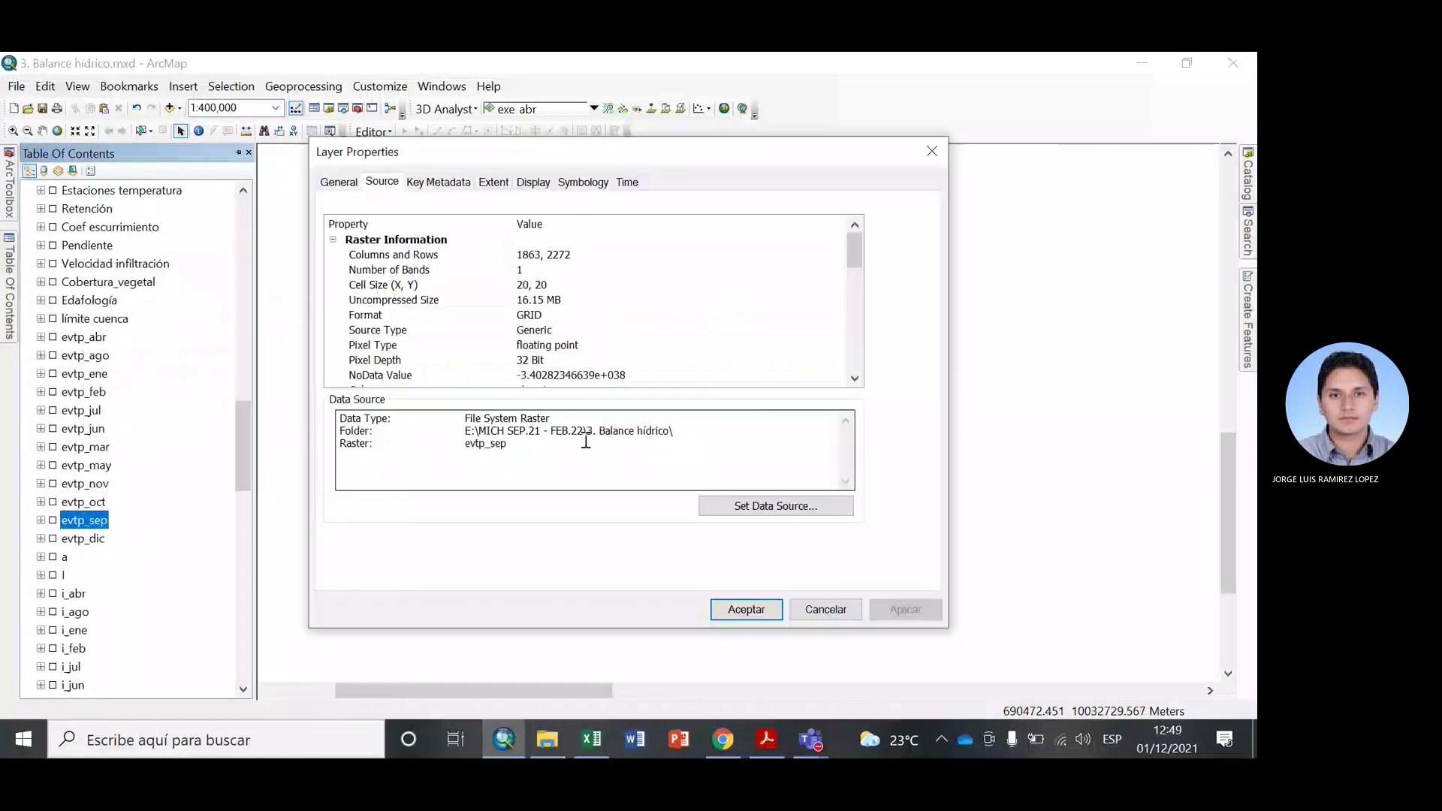
{"action": "scroll", "coordinate": [586, 316], "scroll_direction": "down", "scroll_amount": 5}
{"action": "left_click", "coordinate": [565, 375]}
{"action": "key", "text": "ctrl+c"}
{"action": "left_click", "coordinate": [605, 742]}
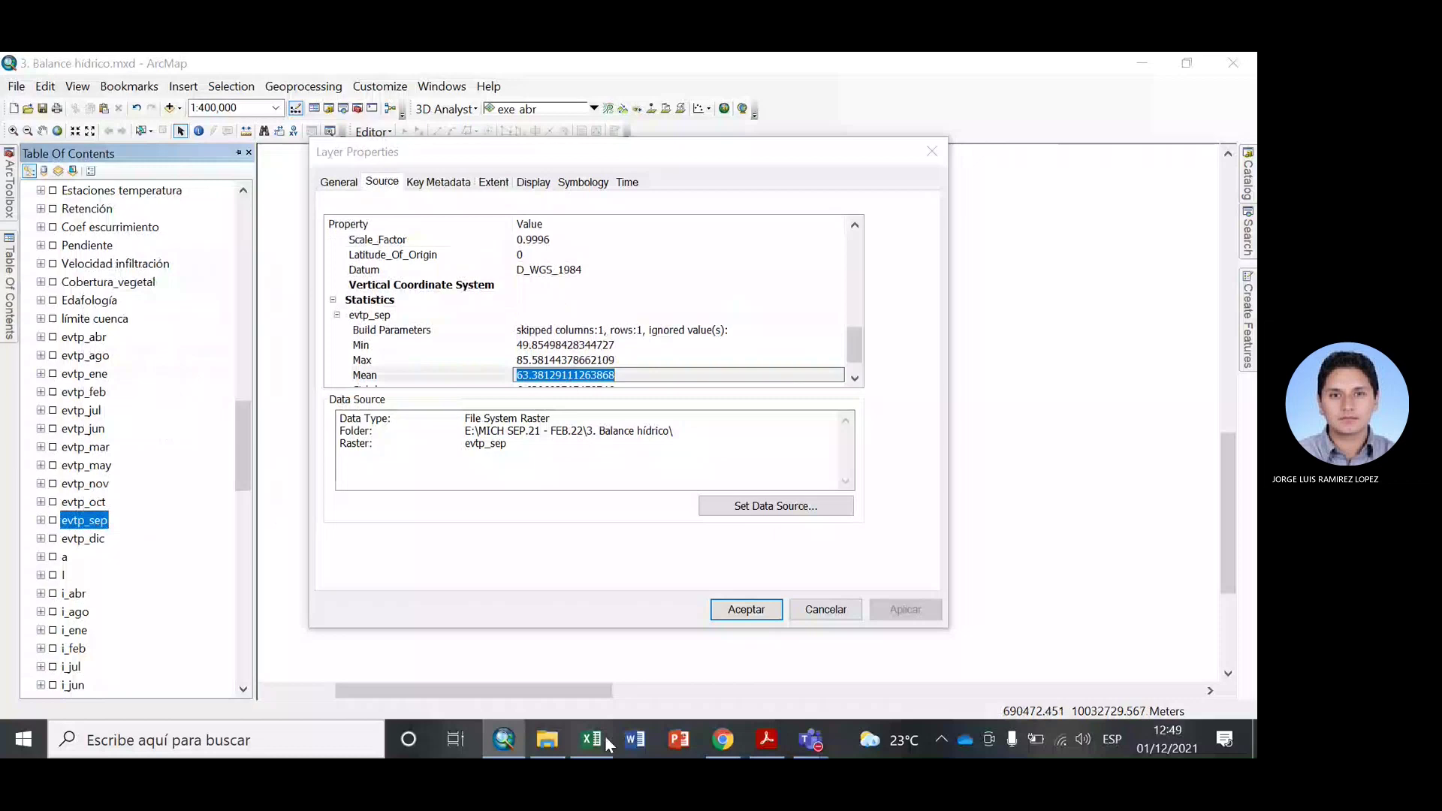
{"action": "key", "text": "Left"}
{"action": "key", "text": "ctrl+v"}
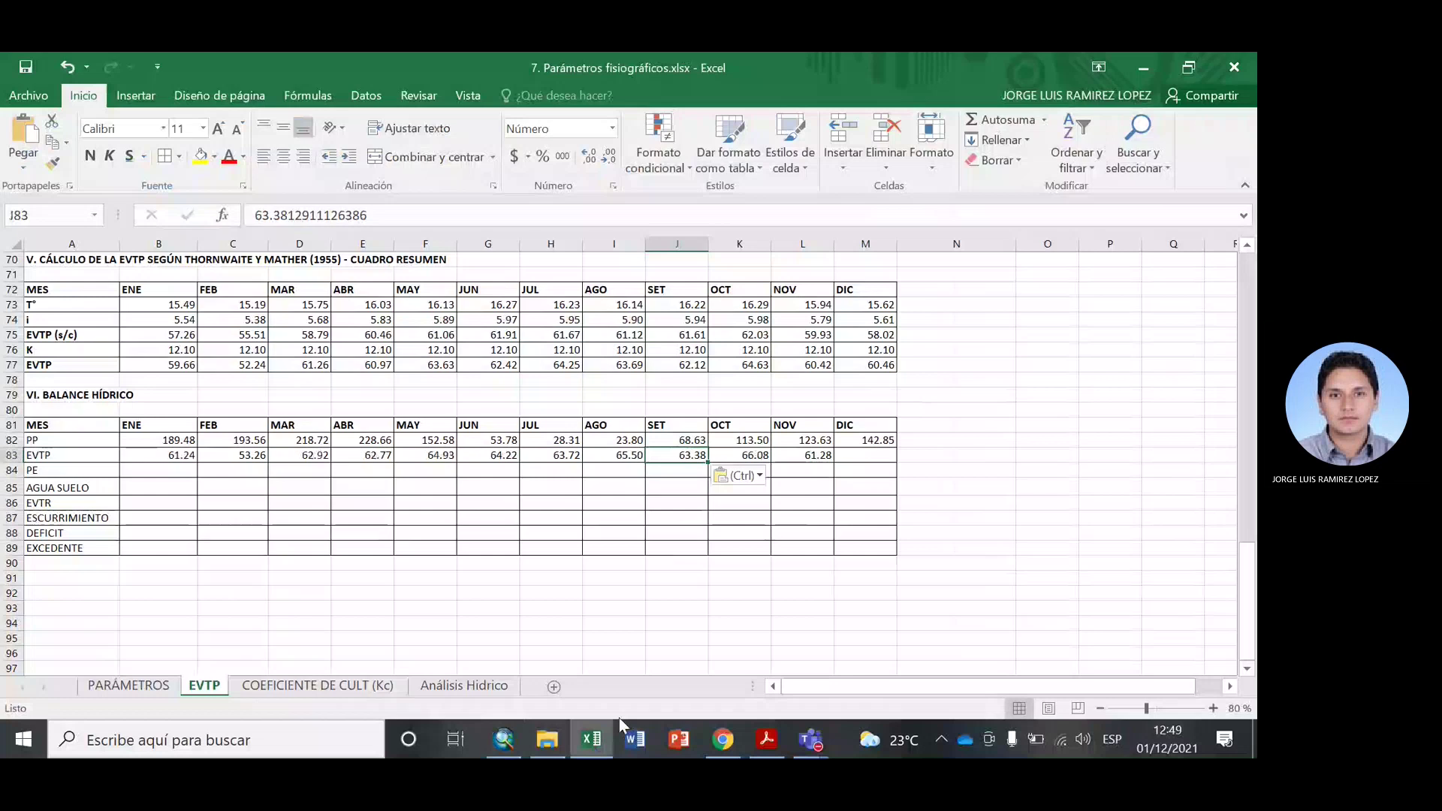
Return to ArcMap, dismiss the Layer Package dialog and open the evtp_dic layer properties.
{"action": "key", "text": "alt+Tab"}
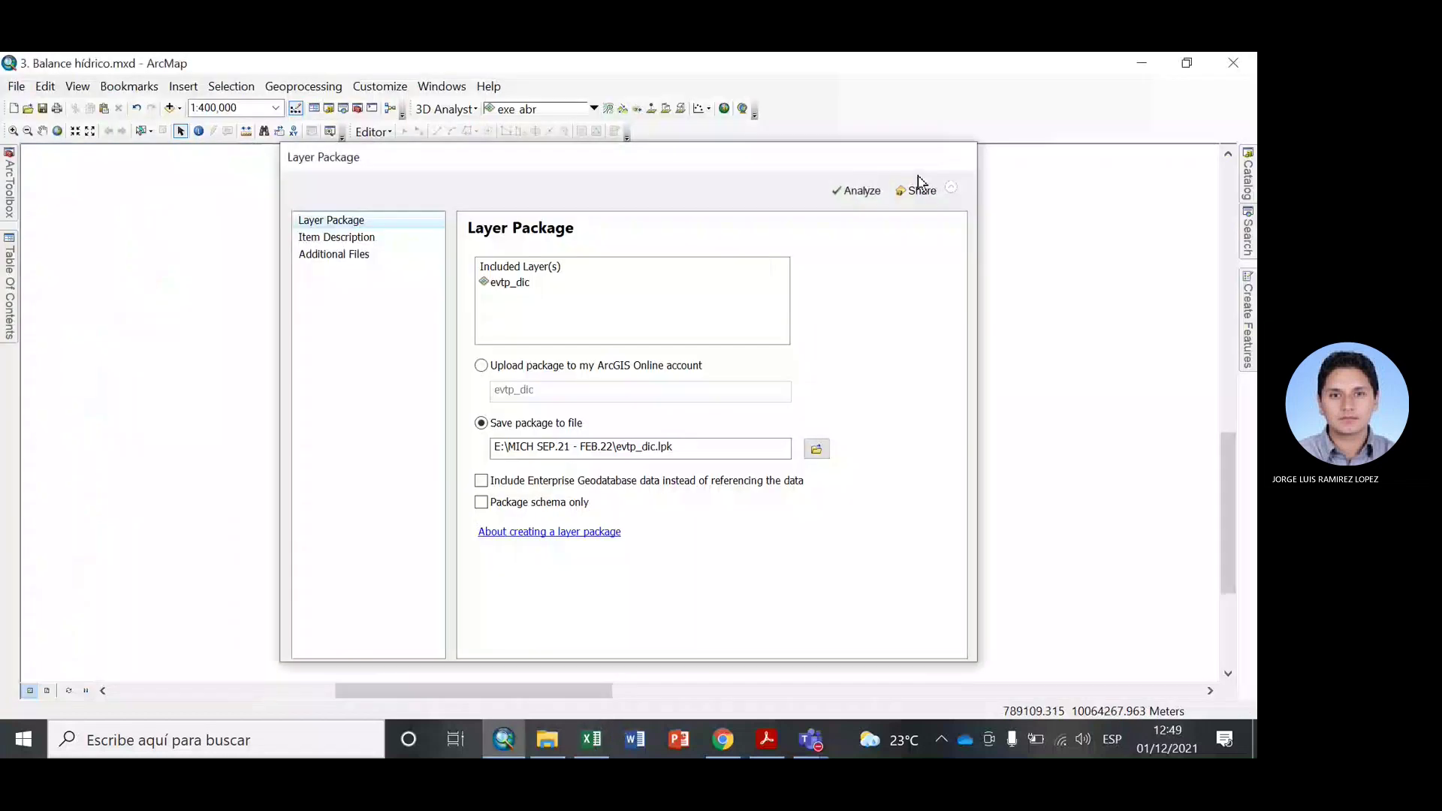
{"action": "left_click", "coordinate": [915, 192]}
{"action": "mouse_move", "coordinate": [4, 300]}
{"action": "right_click", "coordinate": [78, 539]}
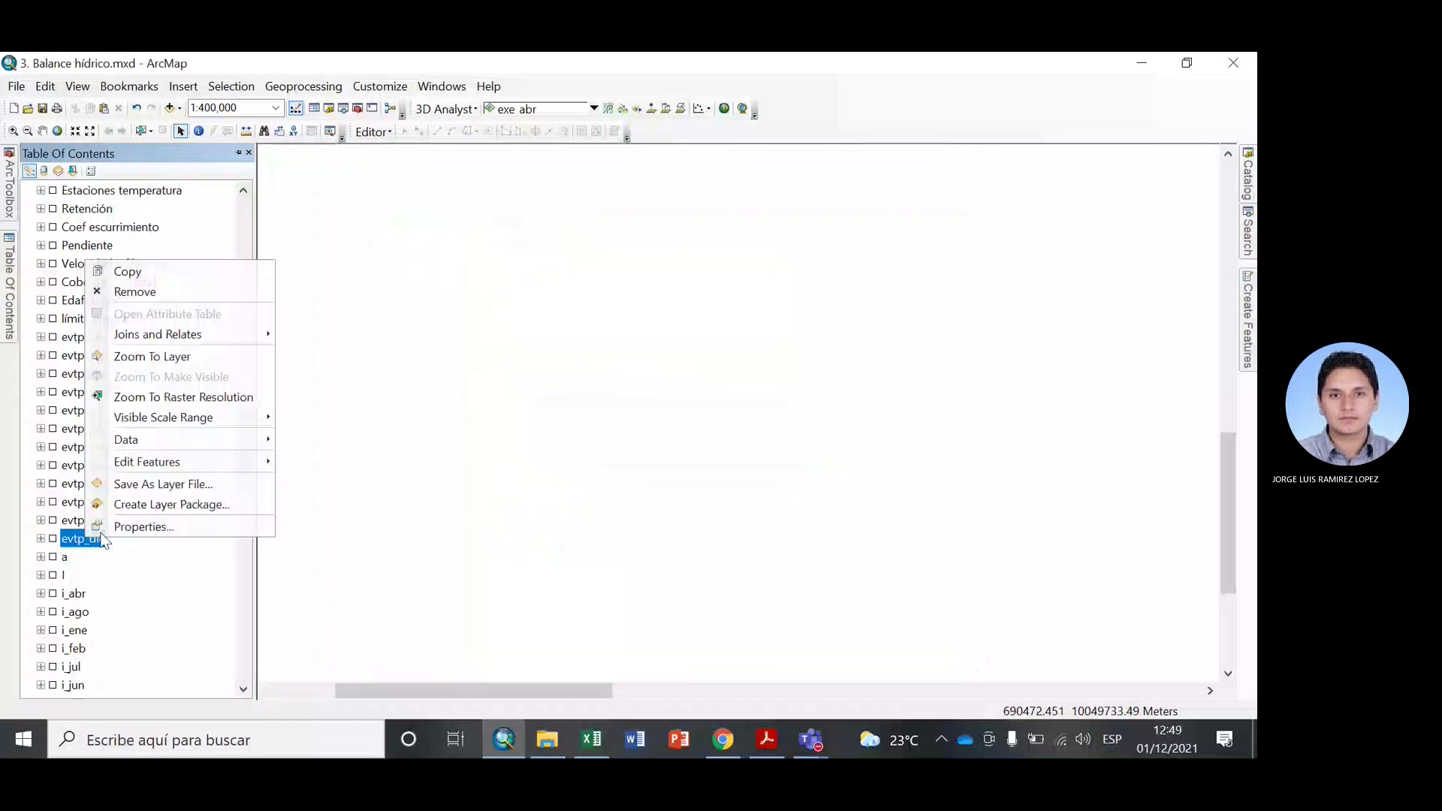
{"action": "left_click", "coordinate": [143, 526]}
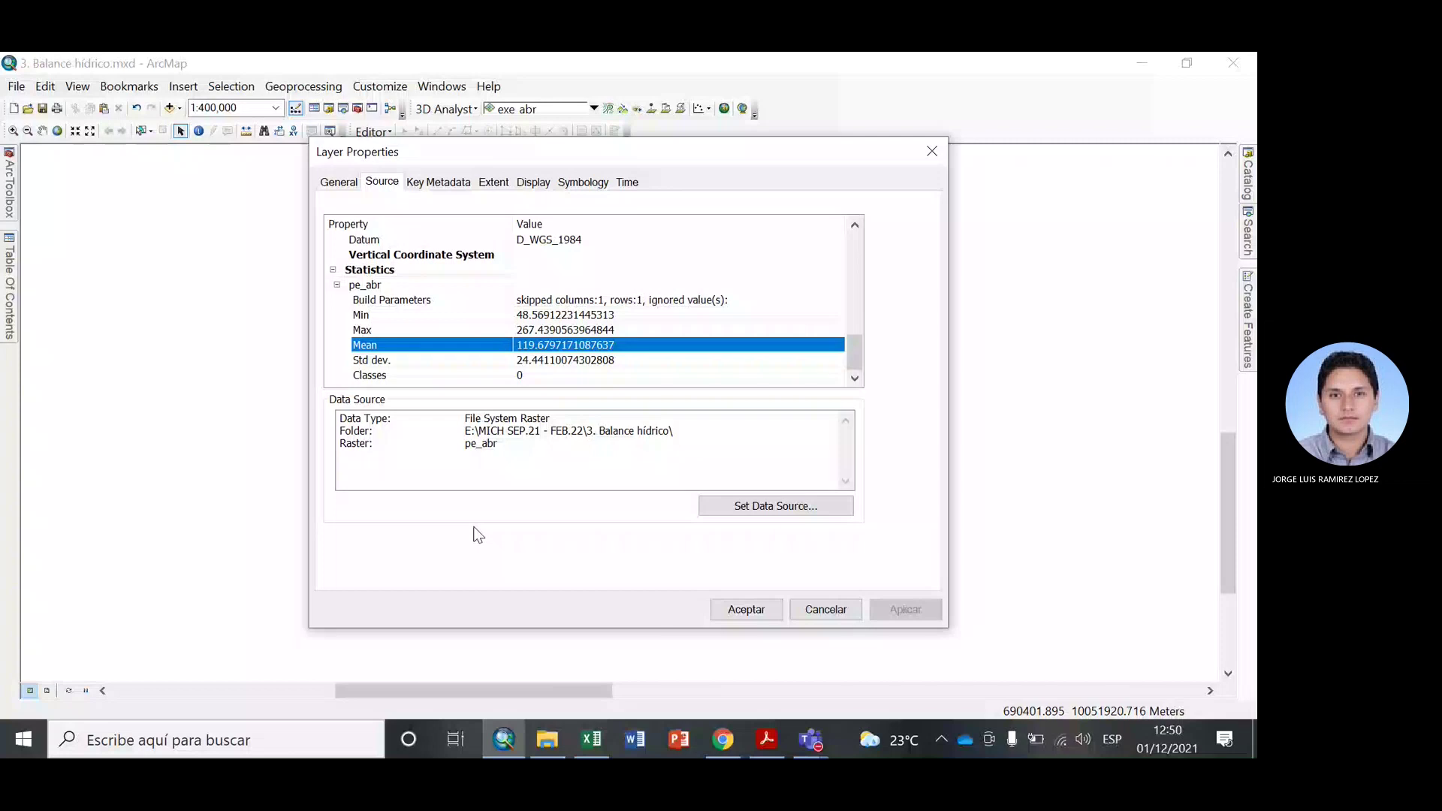
Close the pe_abr properties in ArcMap and transfer the pe_ago mean to the August PE cell in Excel.
{"action": "left_click", "coordinate": [825, 610]}
{"action": "mouse_move", "coordinate": [9, 285]}
{"action": "left_click", "coordinate": [88, 338]}
{"action": "right_click", "coordinate": [88, 338]}
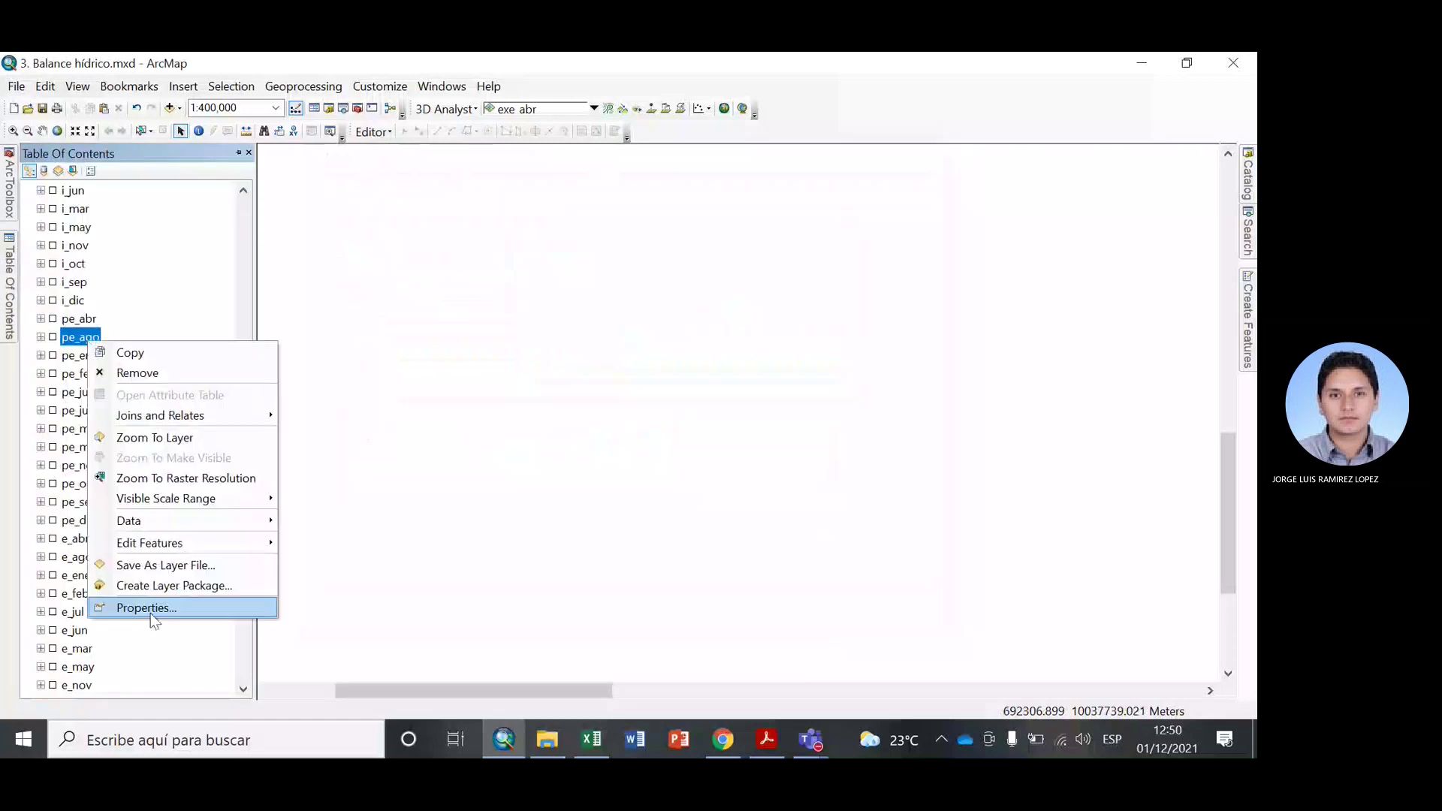
{"action": "left_click", "coordinate": [150, 610]}
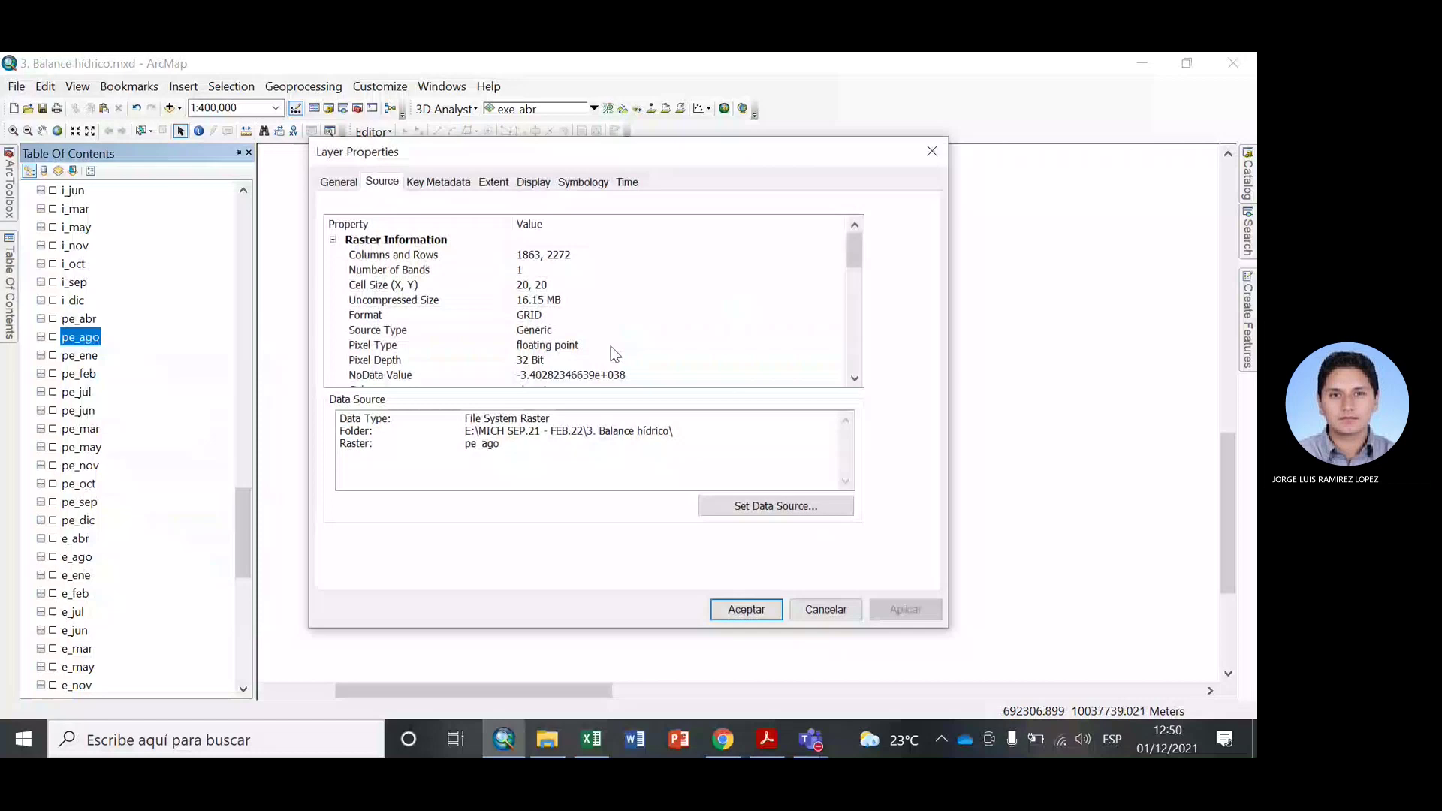
{"action": "key", "text": "alt+Tab"}
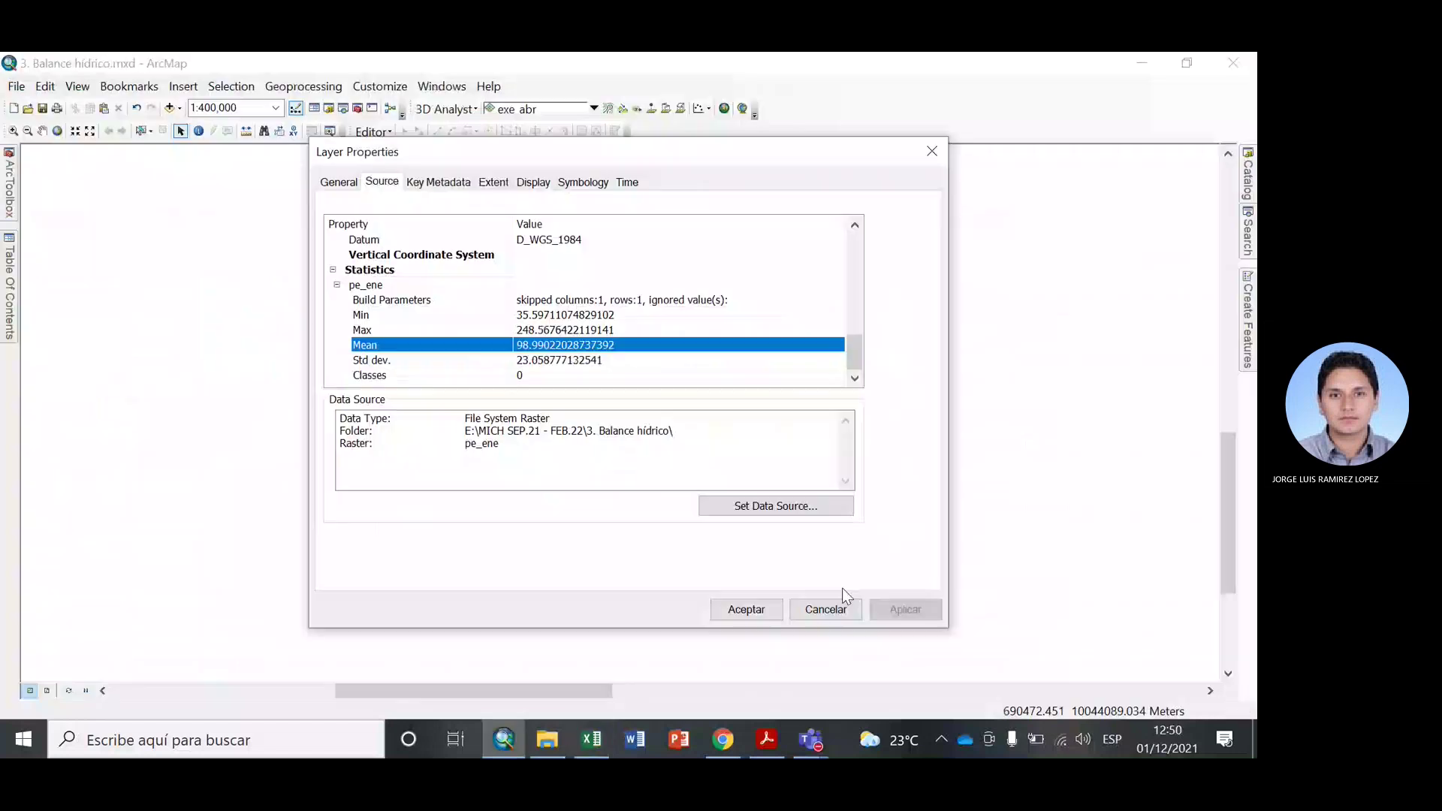
Close the pe_ene properties and transfer the pe_feb mean 101.1212279741286 to the February PE cell in Excel, then close the pe_feb properties.
{"action": "left_click", "coordinate": [840, 607]}
{"action": "mouse_move", "coordinate": [6, 322]}
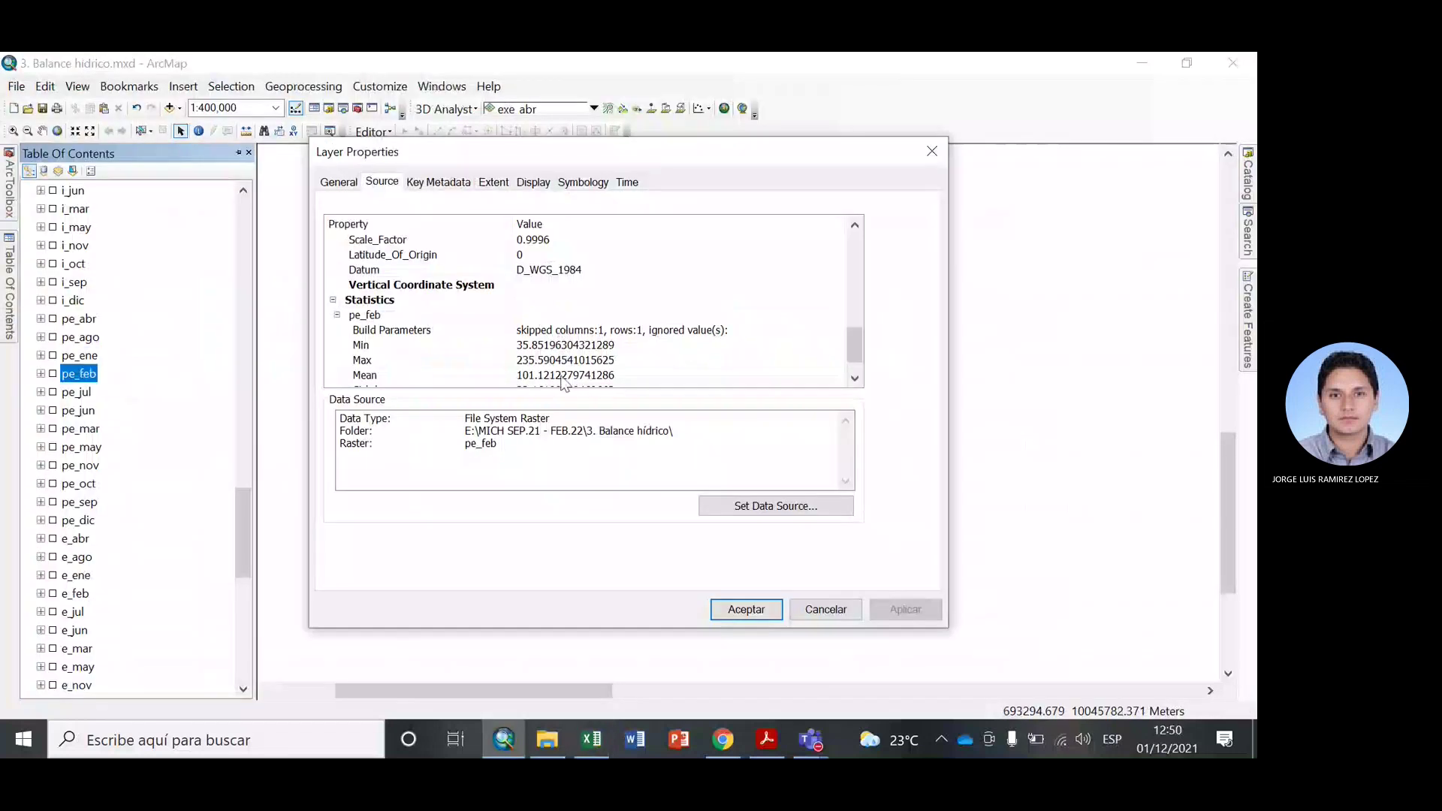
{"action": "left_click", "coordinate": [587, 750]}
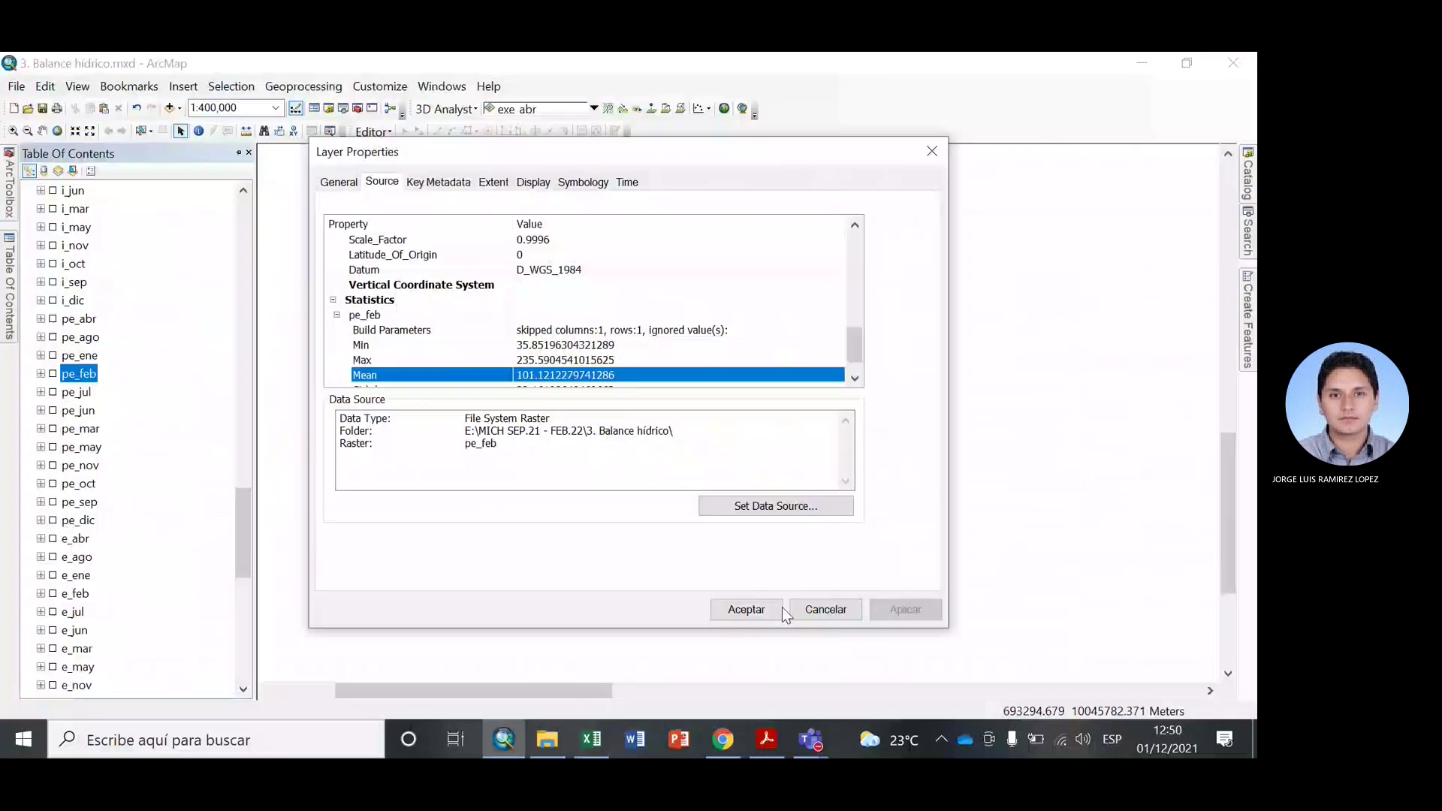
{"action": "left_click", "coordinate": [778, 607]}
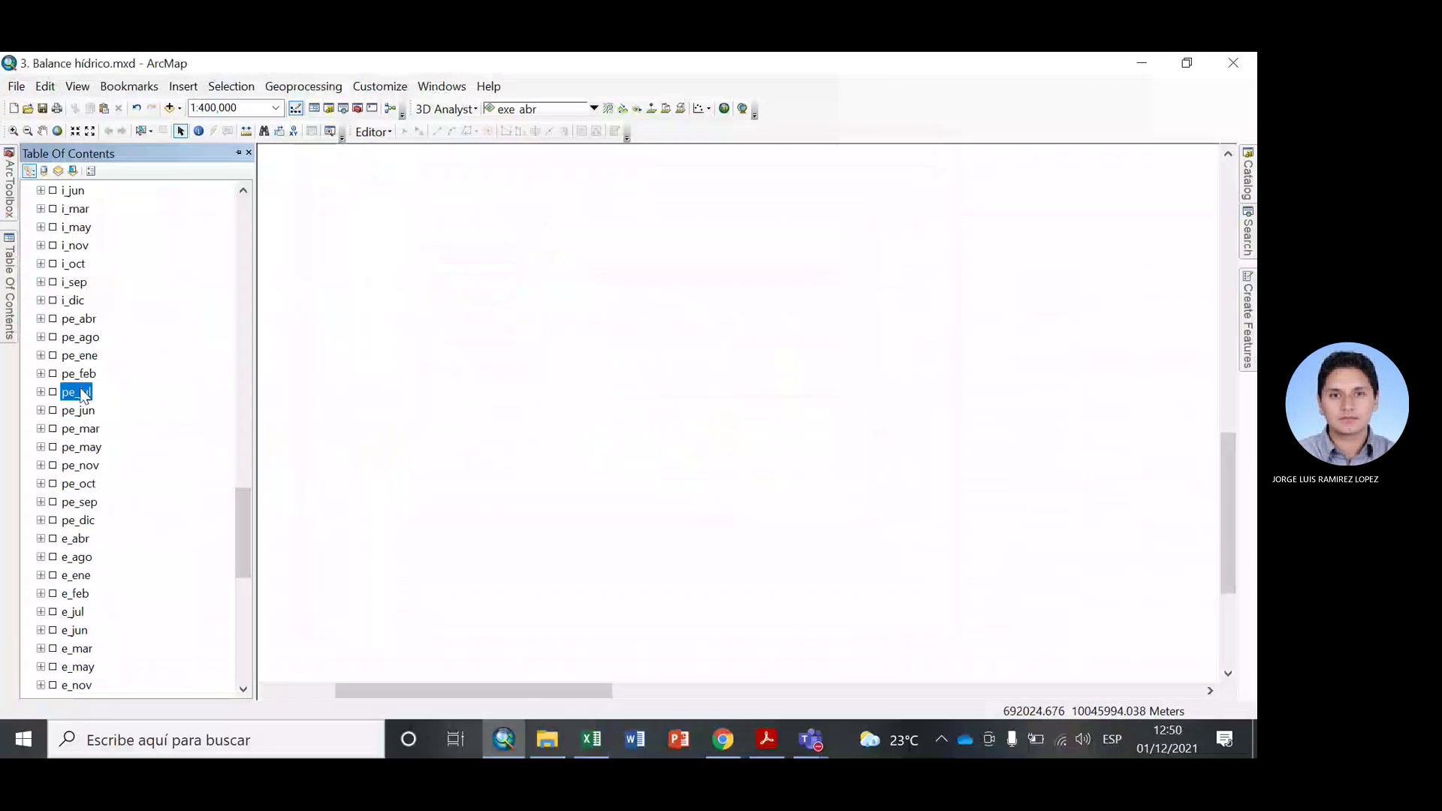
Transfer the mean 14.89079378065215 from the pe_jul layer properties to the July PE cell in Excel and return to ArcMap.
{"action": "right_click", "coordinate": [82, 396]}
{"action": "left_click", "coordinate": [153, 650]}
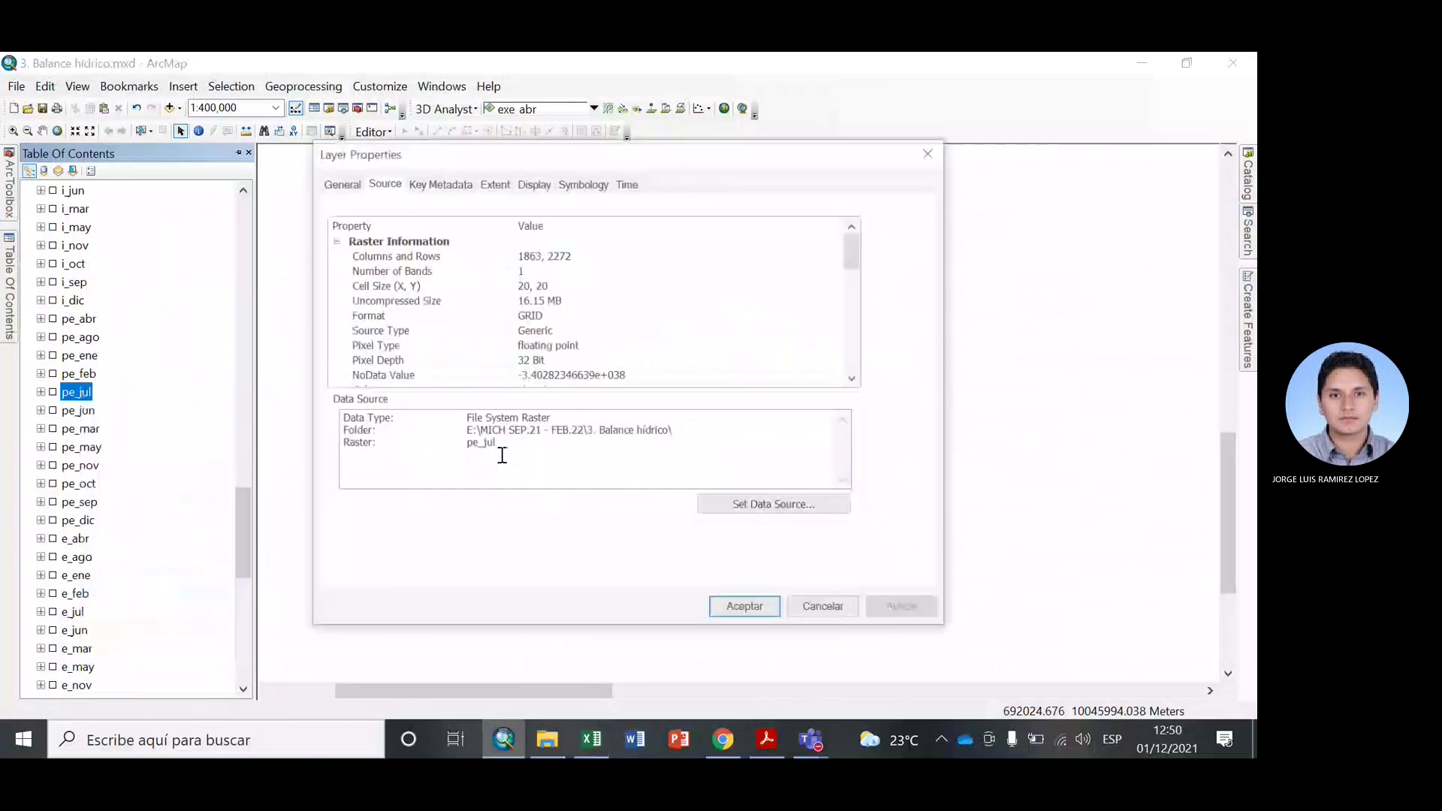
{"action": "scroll", "coordinate": [560, 300], "scroll_direction": "down", "scroll_amount": 10}
{"action": "left_click", "coordinate": [564, 375]}
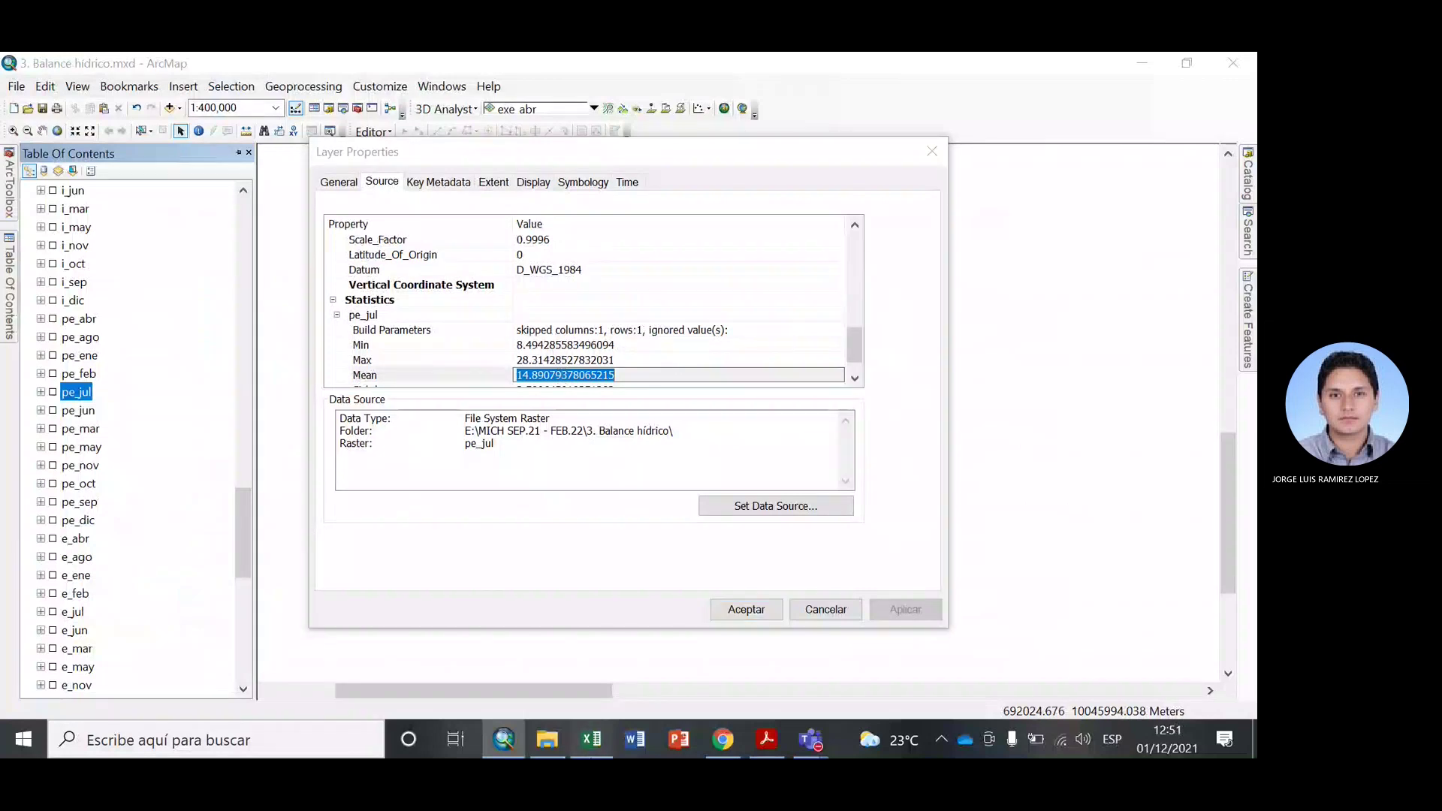
{"action": "left_click", "coordinate": [574, 747]}
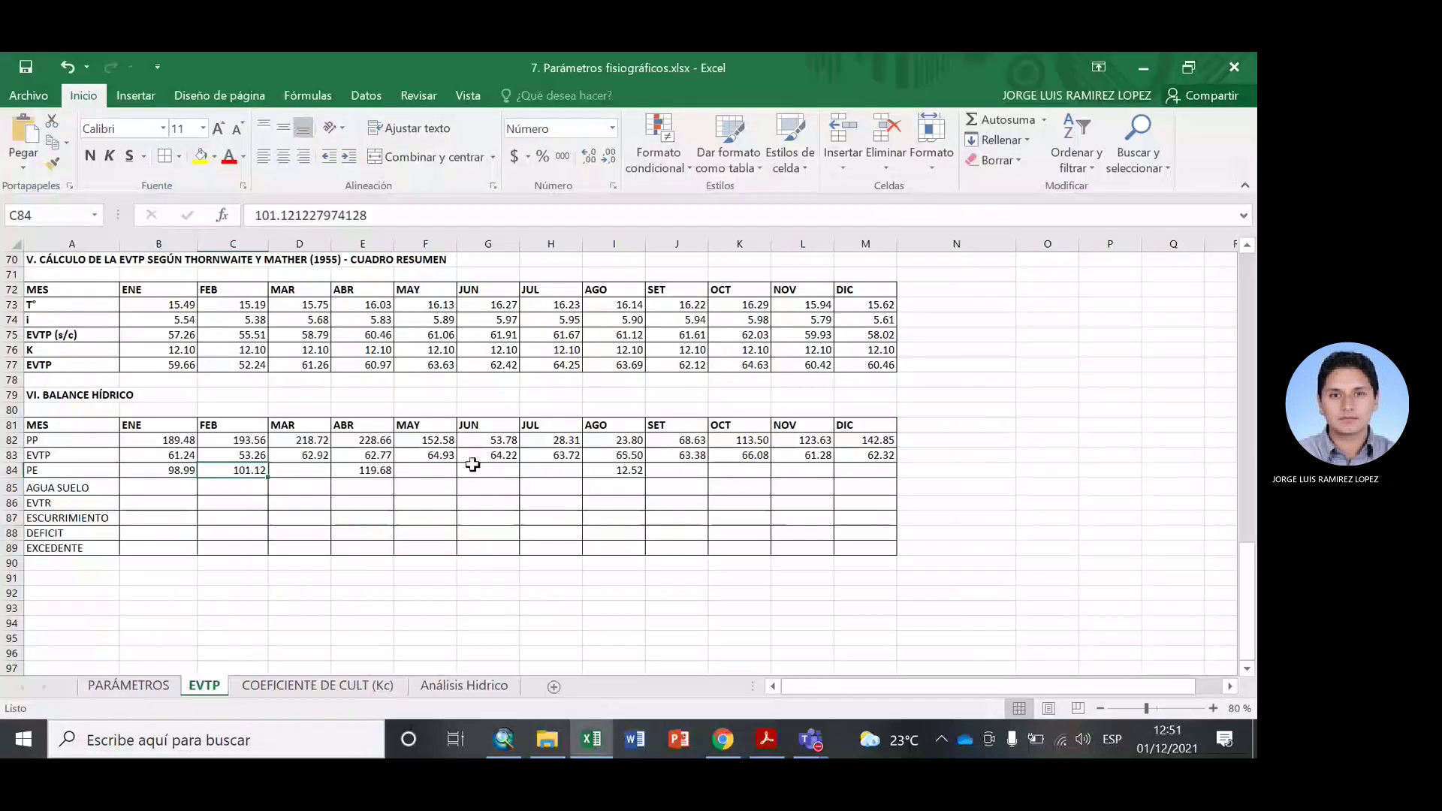
{"action": "left_click", "coordinate": [574, 748]}
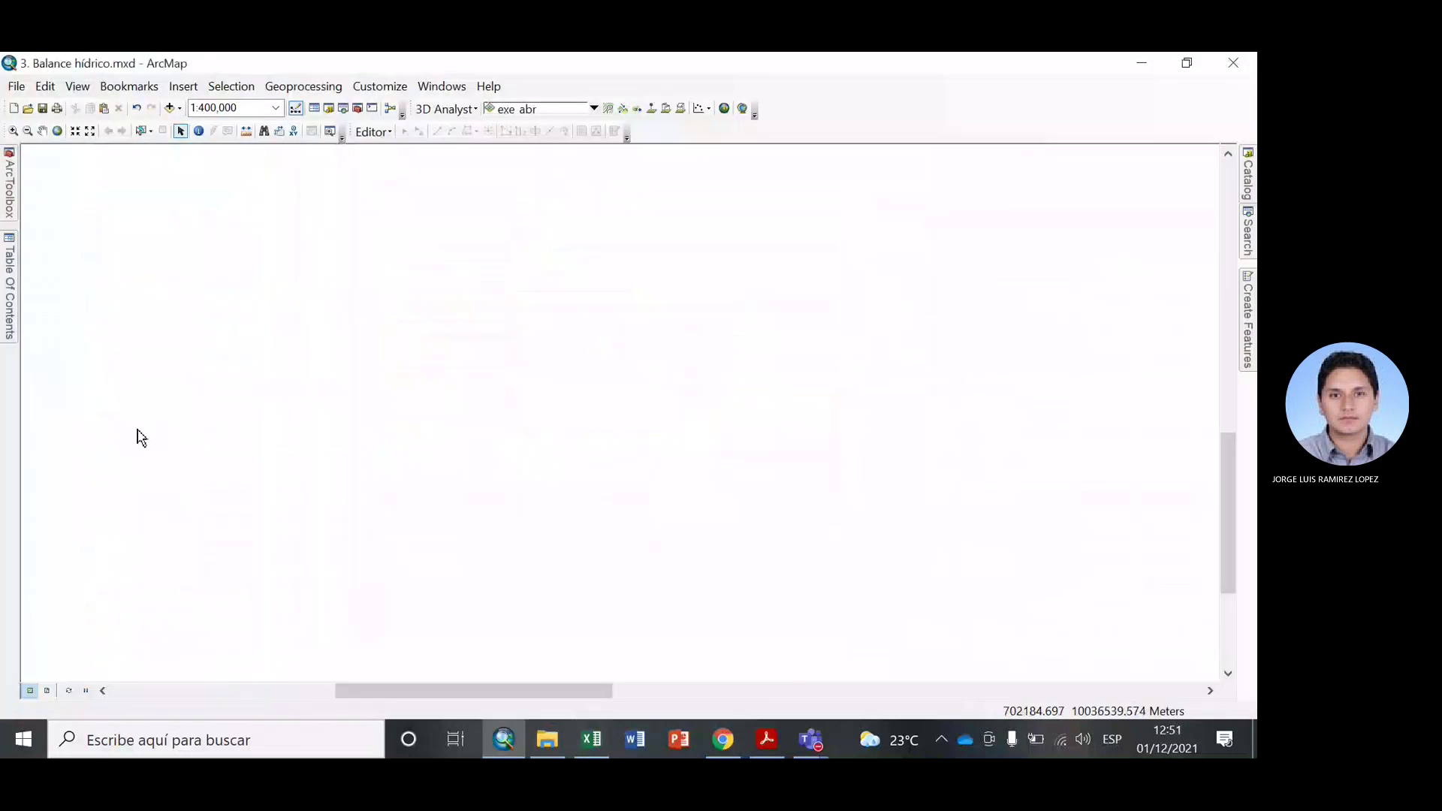
Transfer the mean 28.24220849378398 from the pe_jun layer properties to the June PE cell in Excel.
{"action": "right_click", "coordinate": [81, 410]}
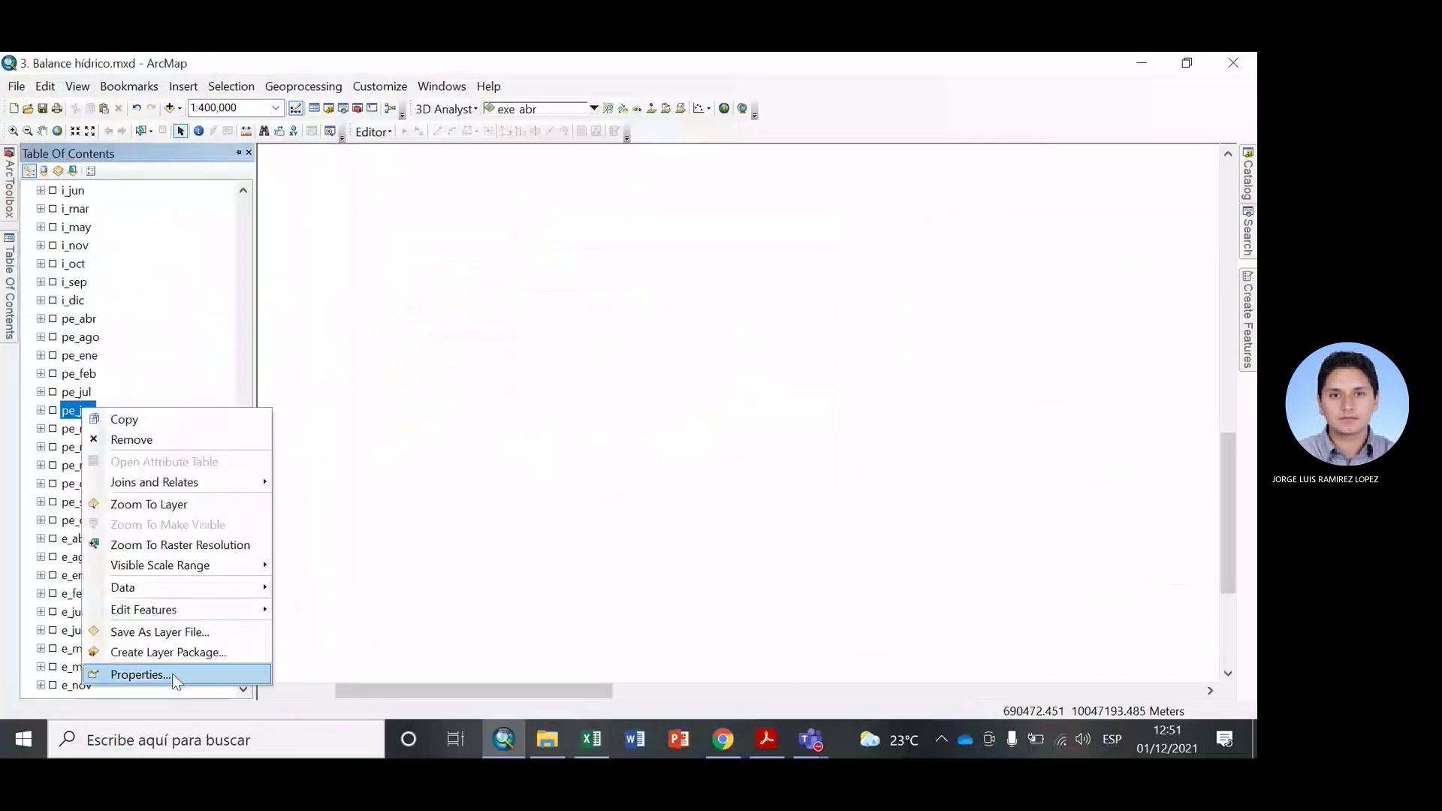
{"action": "left_click", "coordinate": [176, 676]}
{"action": "scroll", "coordinate": [512, 308], "scroll_direction": "down", "scroll_amount": 10}
{"action": "left_click", "coordinate": [565, 345]}
{"action": "key", "text": "ctrl+c"}
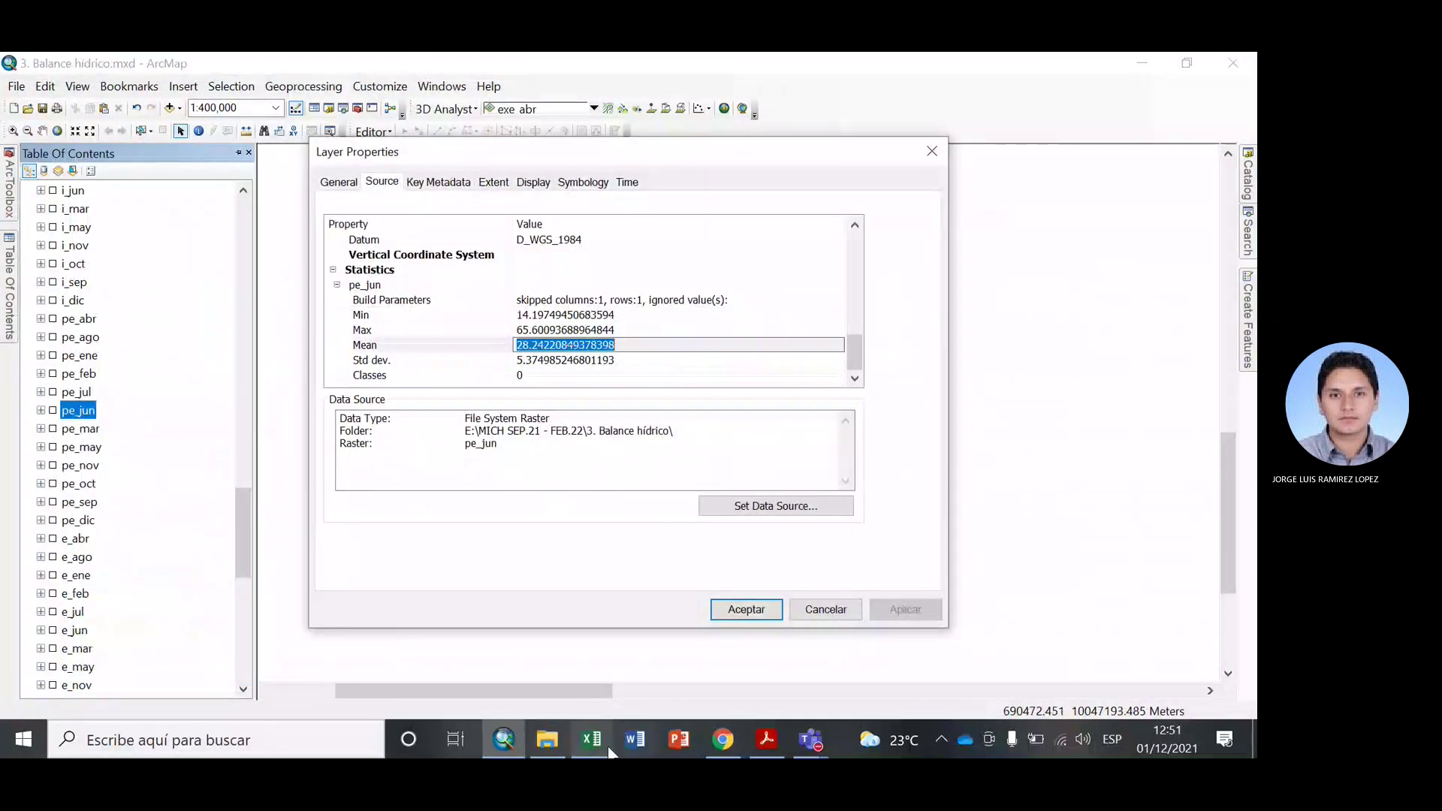
{"action": "left_click", "coordinate": [610, 752]}
{"action": "left_click", "coordinate": [486, 470]}
{"action": "key", "text": "ctrl+v"}
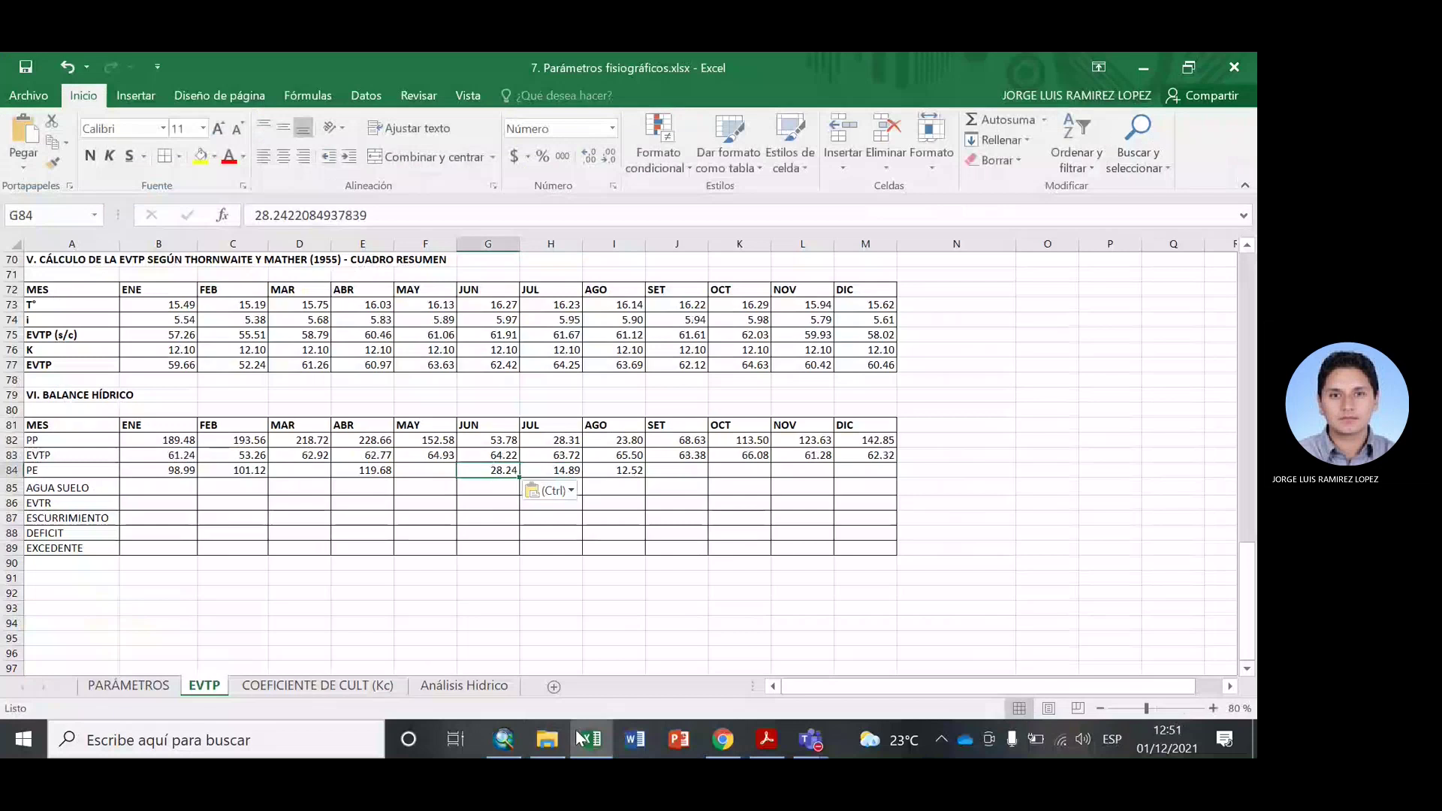
Return to ArcMap and transfer the mean 114.6446503847252 from the pe_mar layer properties to the March PE cell in Excel.
{"action": "left_click", "coordinate": [503, 740]}
{"action": "left_click", "coordinate": [81, 429]}
{"action": "right_click", "coordinate": [85, 432]}
{"action": "left_click", "coordinate": [181, 679]}
{"action": "scroll", "coordinate": [528, 301], "scroll_direction": "down", "scroll_amount": 10}
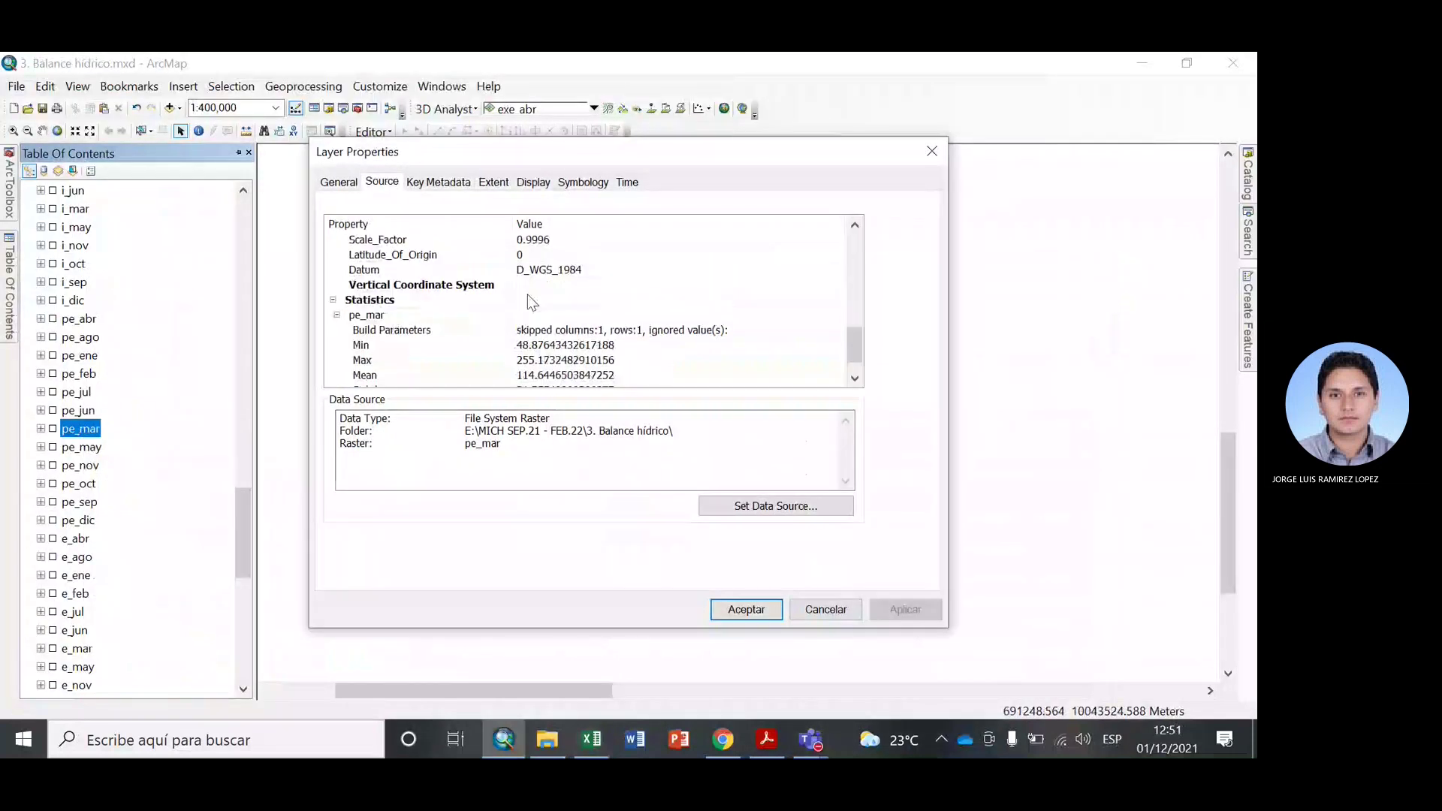
{"action": "left_click", "coordinate": [544, 376]}
{"action": "key", "text": "ctrl+c"}
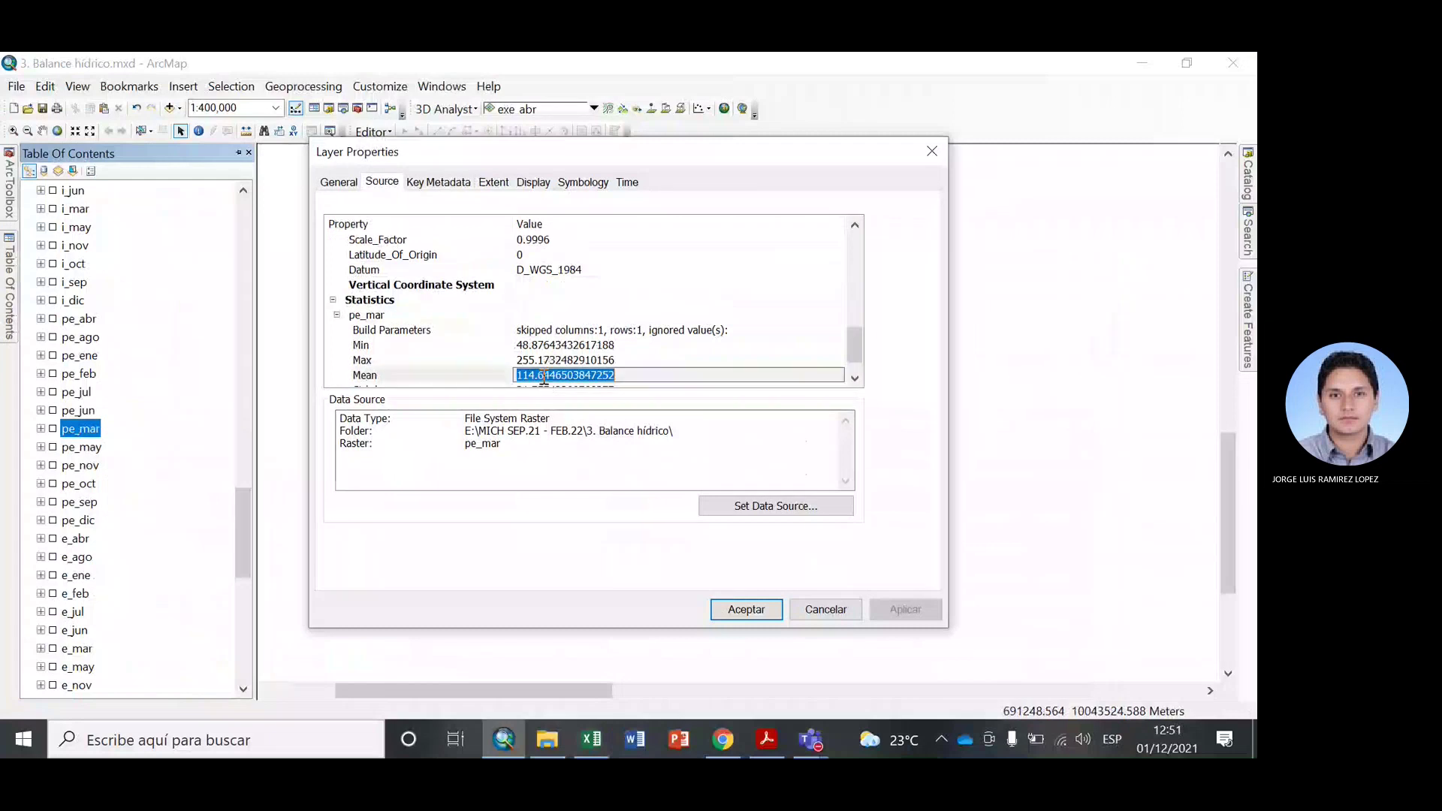
{"action": "left_click", "coordinate": [595, 748]}
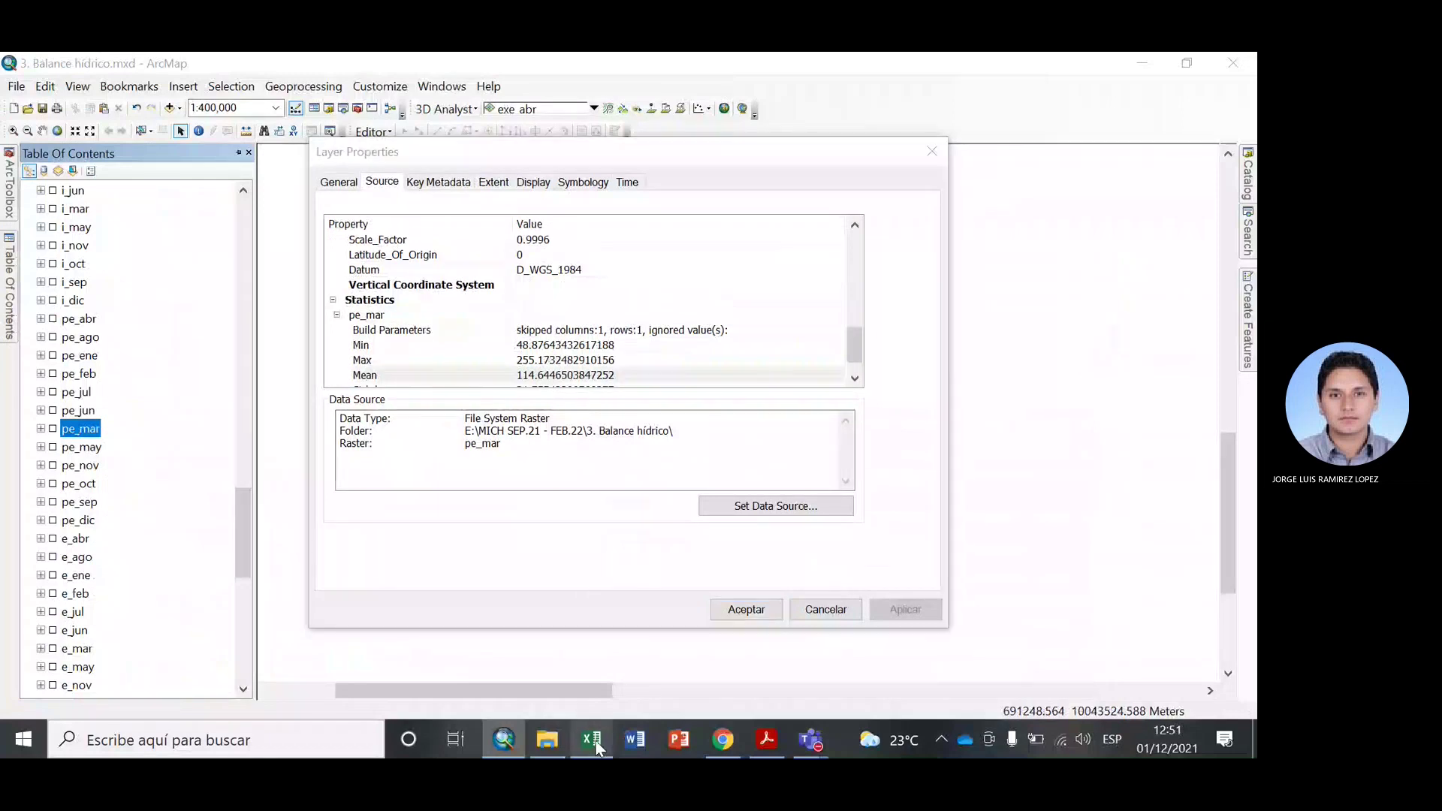
{"action": "key", "text": "ctrl+v"}
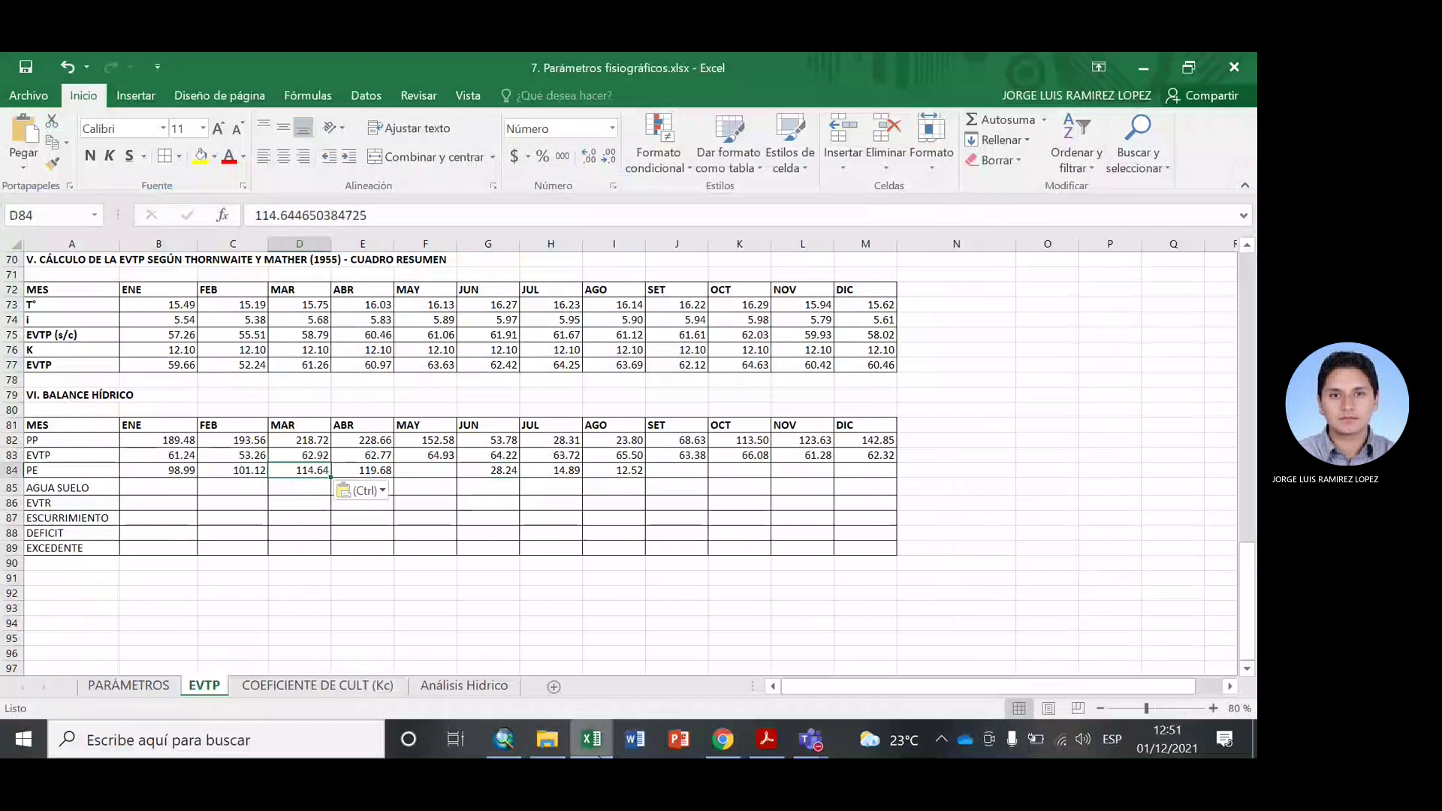
Return to ArcMap and transfer the mean 80.0864953539832 from the pe_may layer properties to the May PE cell in Excel.
{"action": "left_click", "coordinate": [591, 740]}
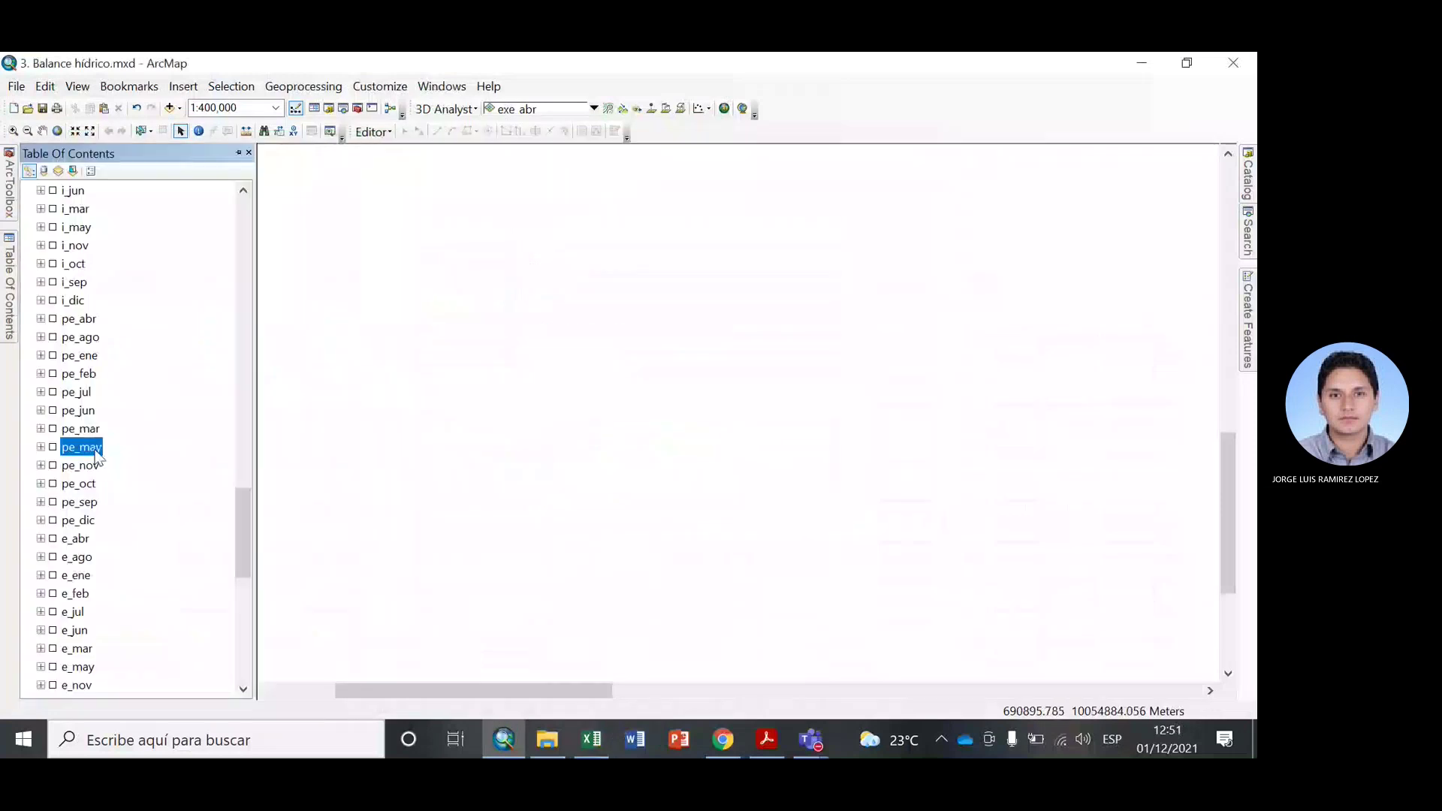
{"action": "right_click", "coordinate": [98, 448]}
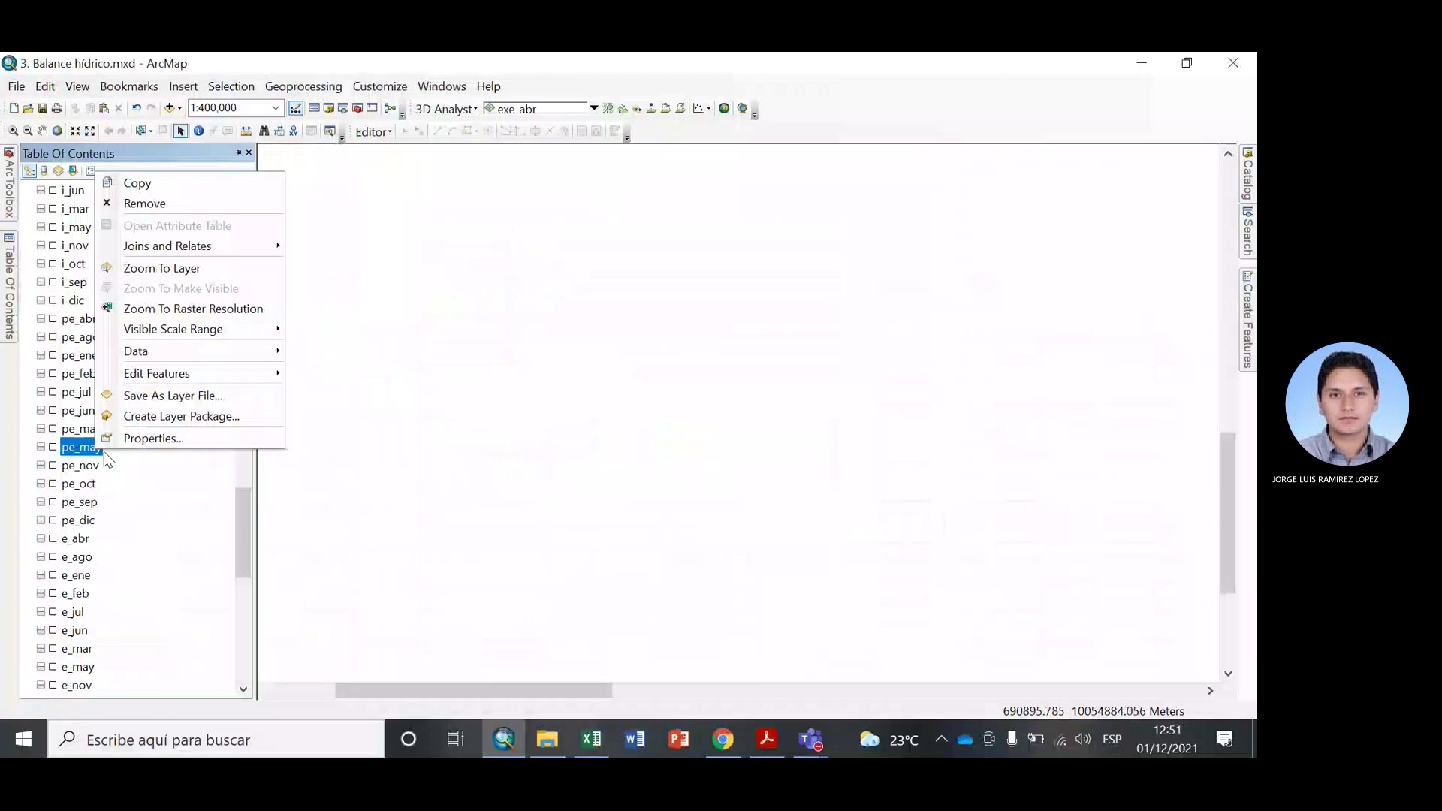
{"action": "left_click", "coordinate": [96, 465]}
{"action": "left_click", "coordinate": [591, 740]}
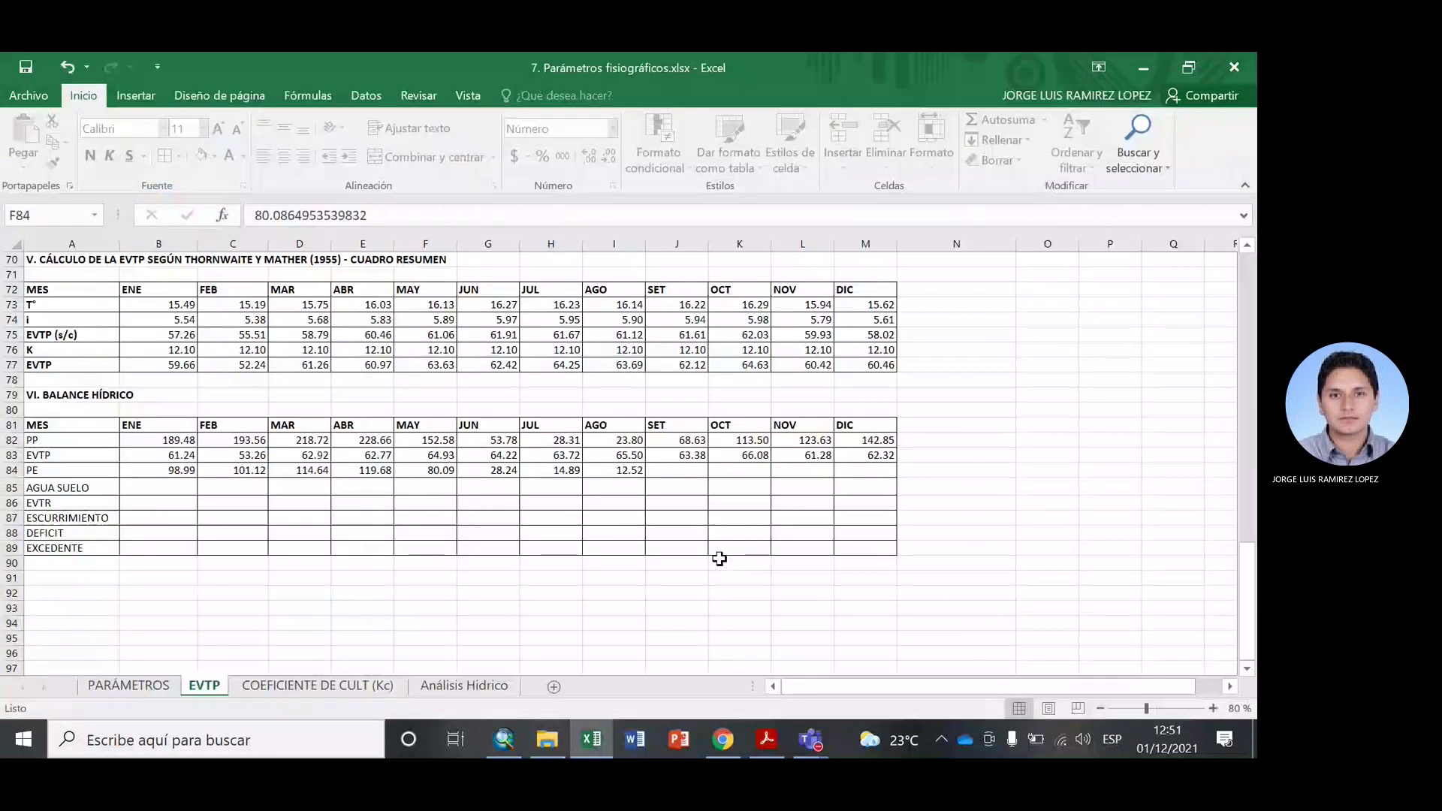
Return to ArcMap and transfer the mean 59.68235617617494 from the pe_oct layer properties to the October PE cell in Excel.
{"action": "key", "text": "alt+Tab"}
{"action": "right_click", "coordinate": [78, 483]}
{"action": "left_click", "coordinate": [142, 471]}
{"action": "scroll", "coordinate": [556, 349], "scroll_direction": "down", "scroll_amount": 5}
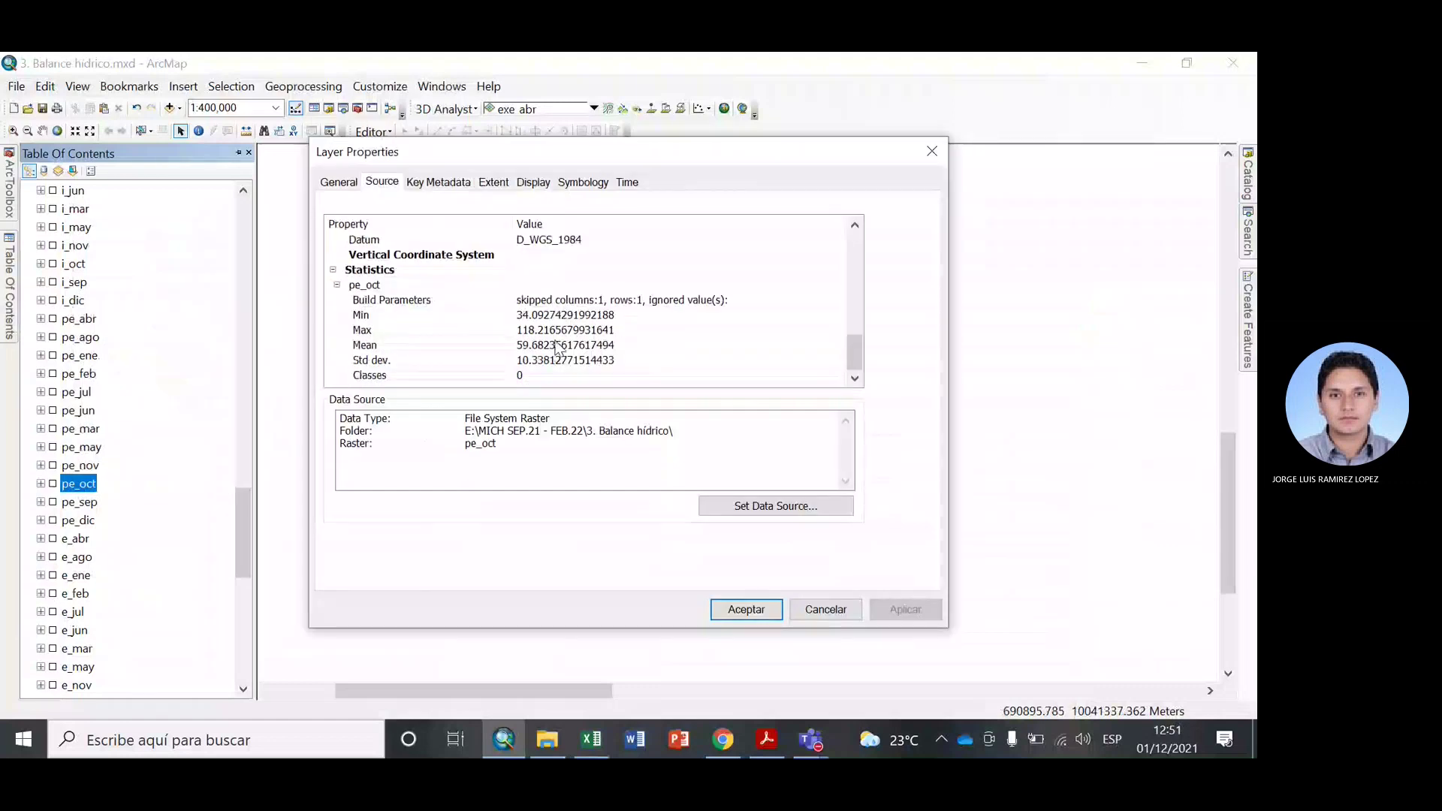
{"action": "left_click", "coordinate": [556, 344]}
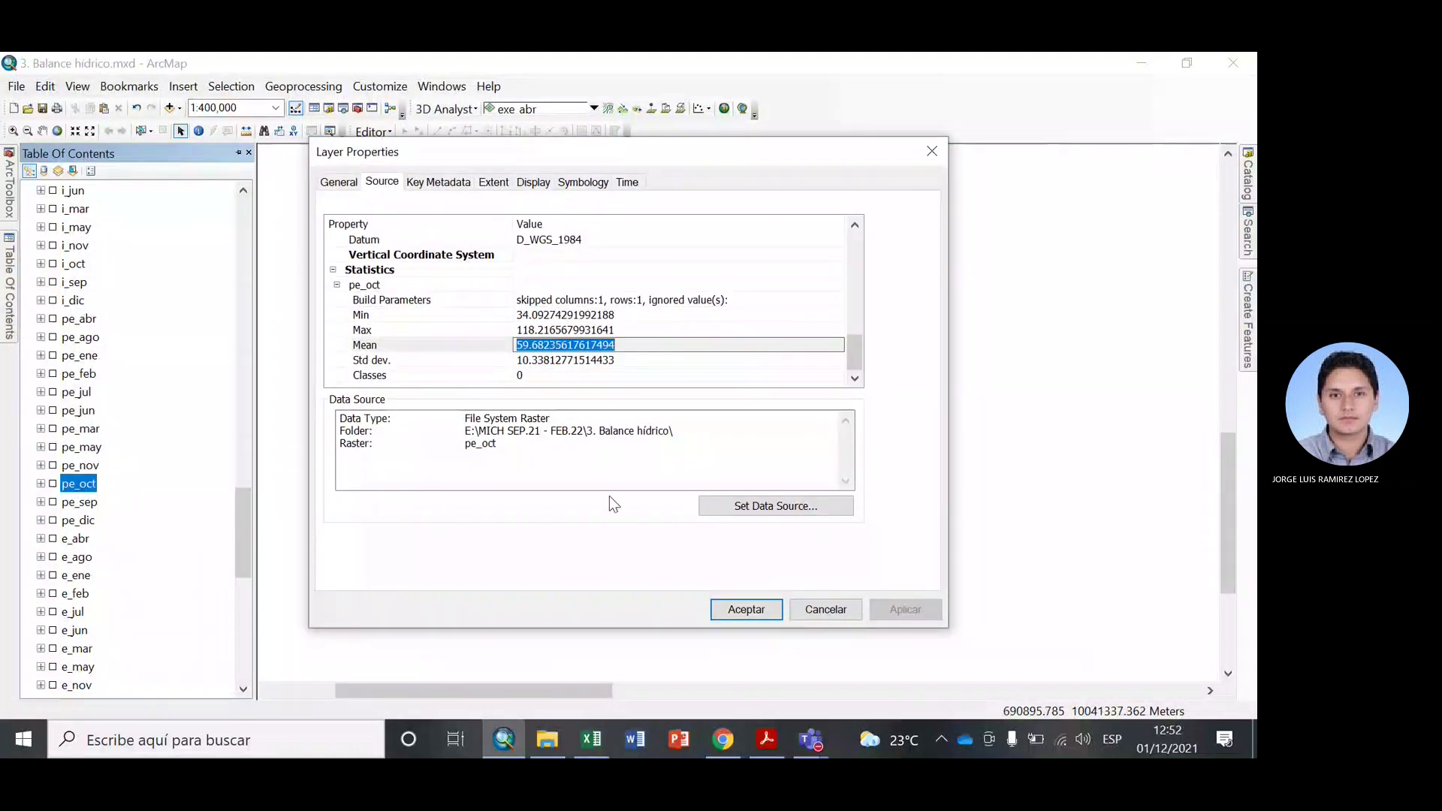
{"action": "left_click", "coordinate": [603, 739]}
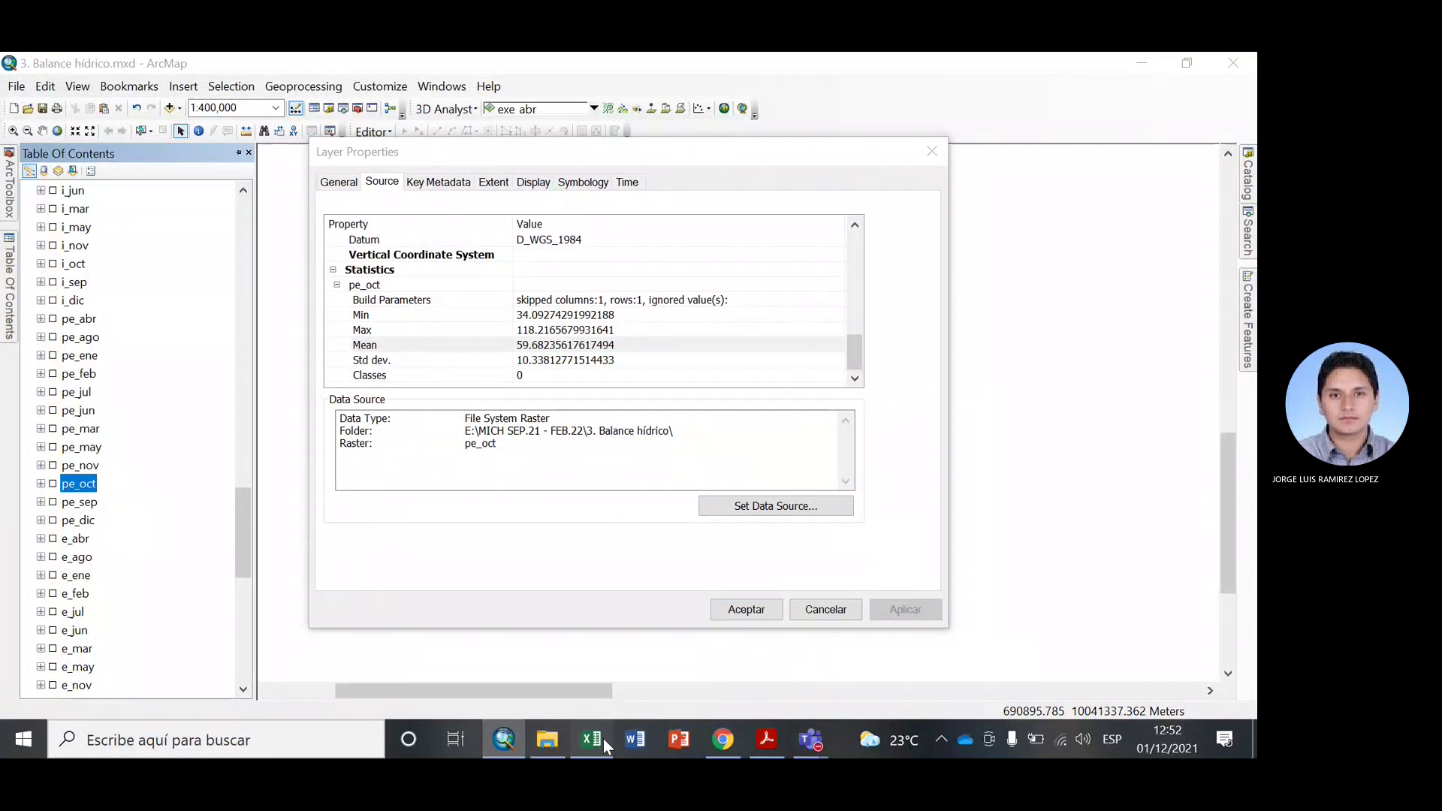
{"action": "left_click", "coordinate": [602, 738]}
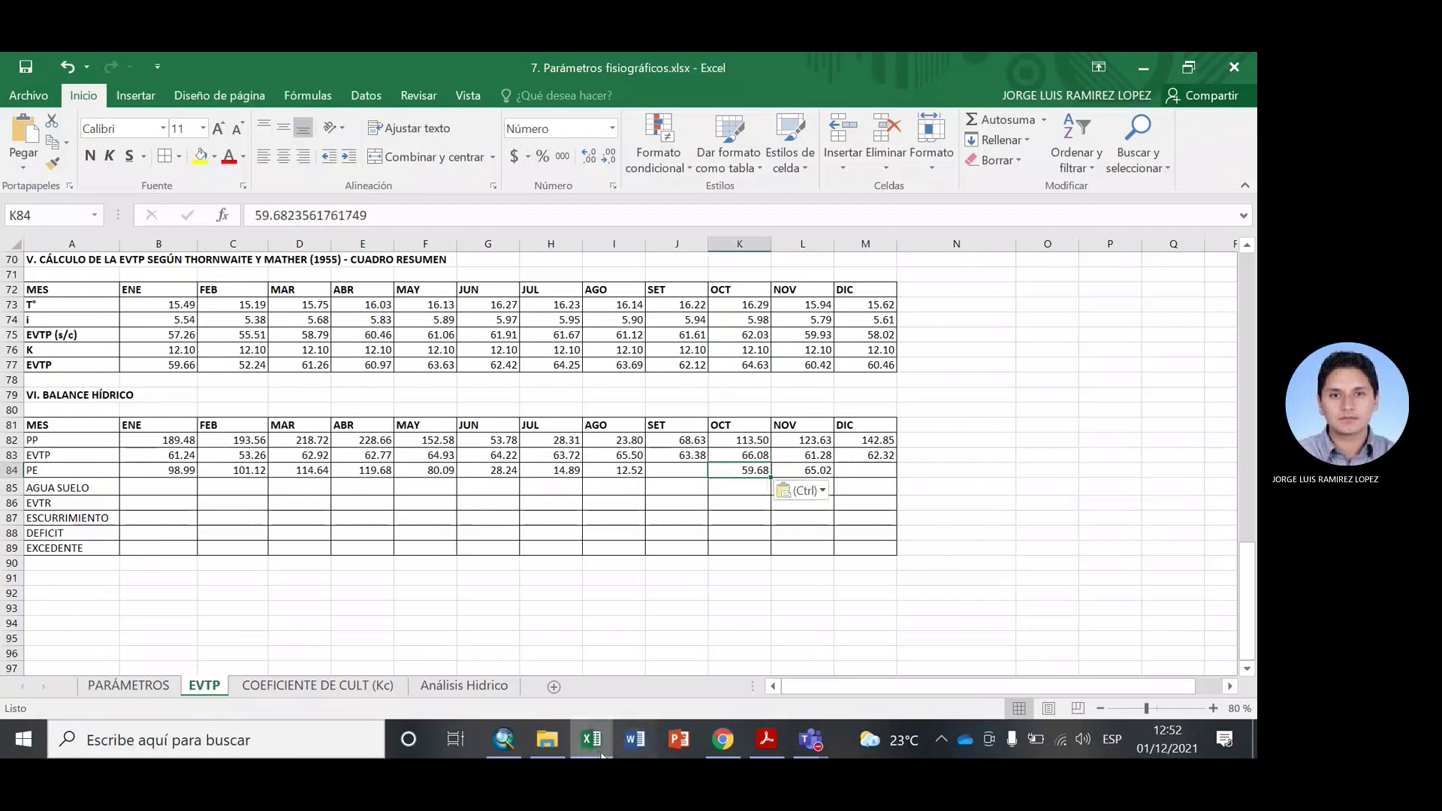
Return to ArcMap and transfer the mean 74.89475881054125 from the pe_dic layer properties to the December PE cell in Excel.
{"action": "left_click", "coordinate": [602, 753]}
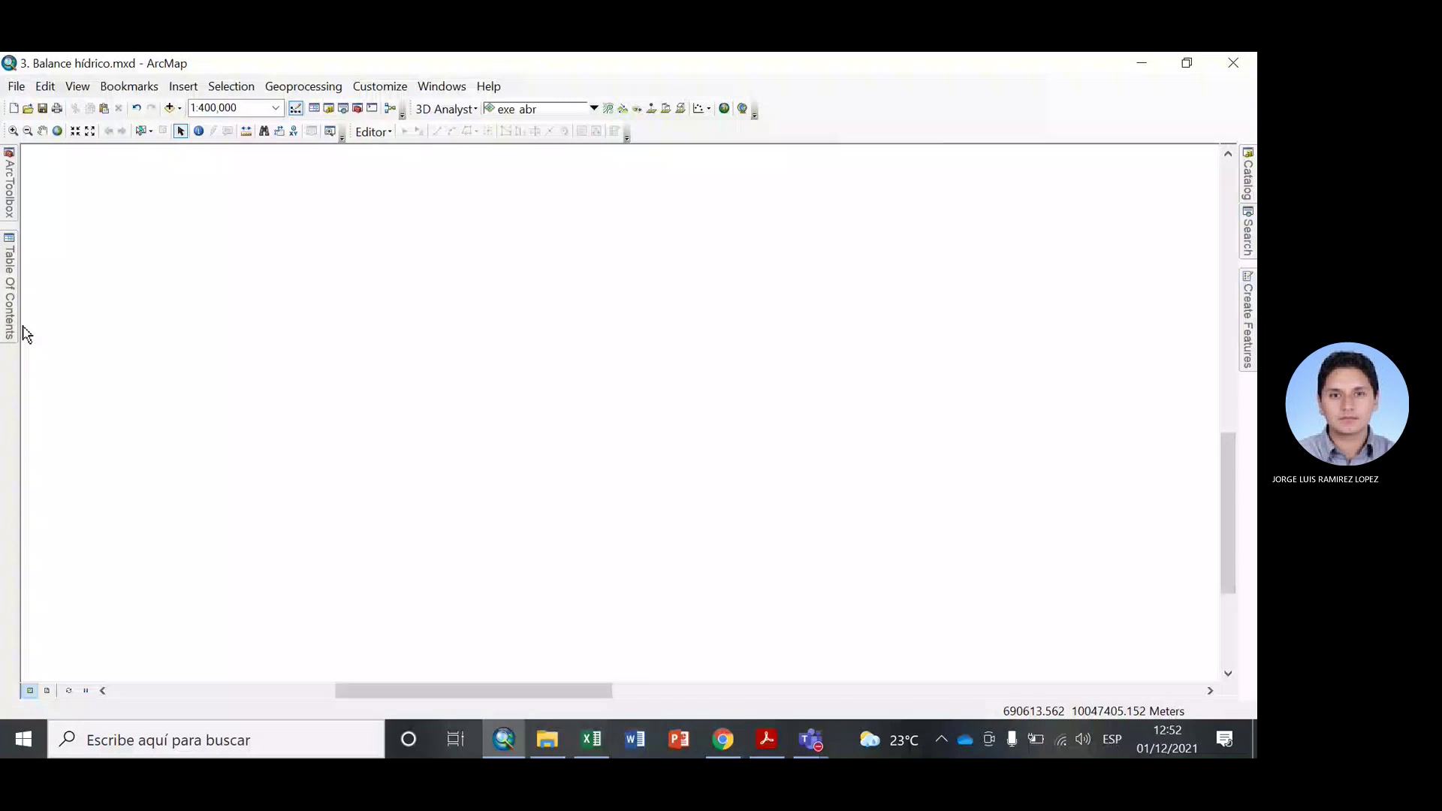
{"action": "scroll", "coordinate": [639, 316], "scroll_direction": "down", "scroll_amount": 2}
{"action": "left_click", "coordinate": [639, 375]}
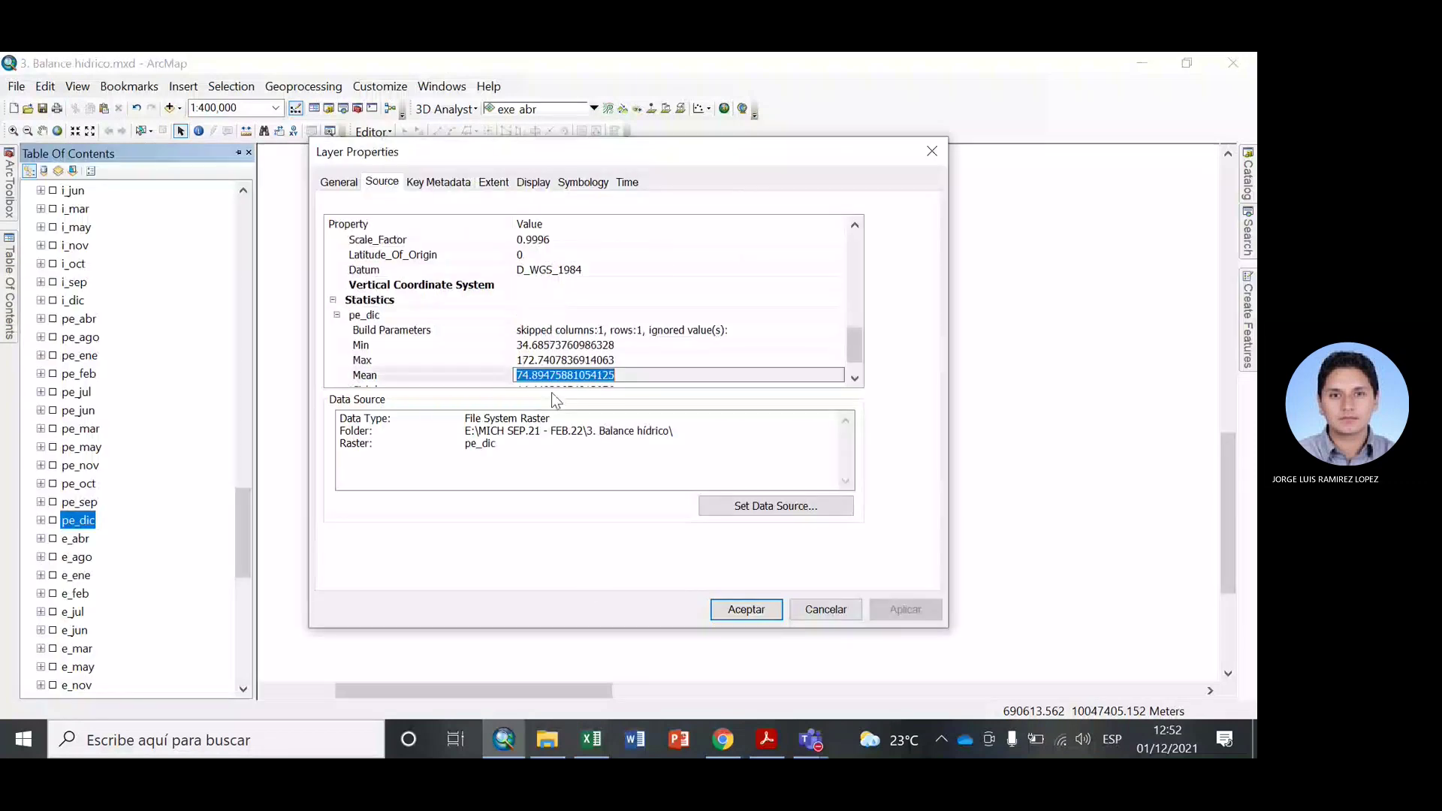
{"action": "left_click", "coordinate": [592, 755]}
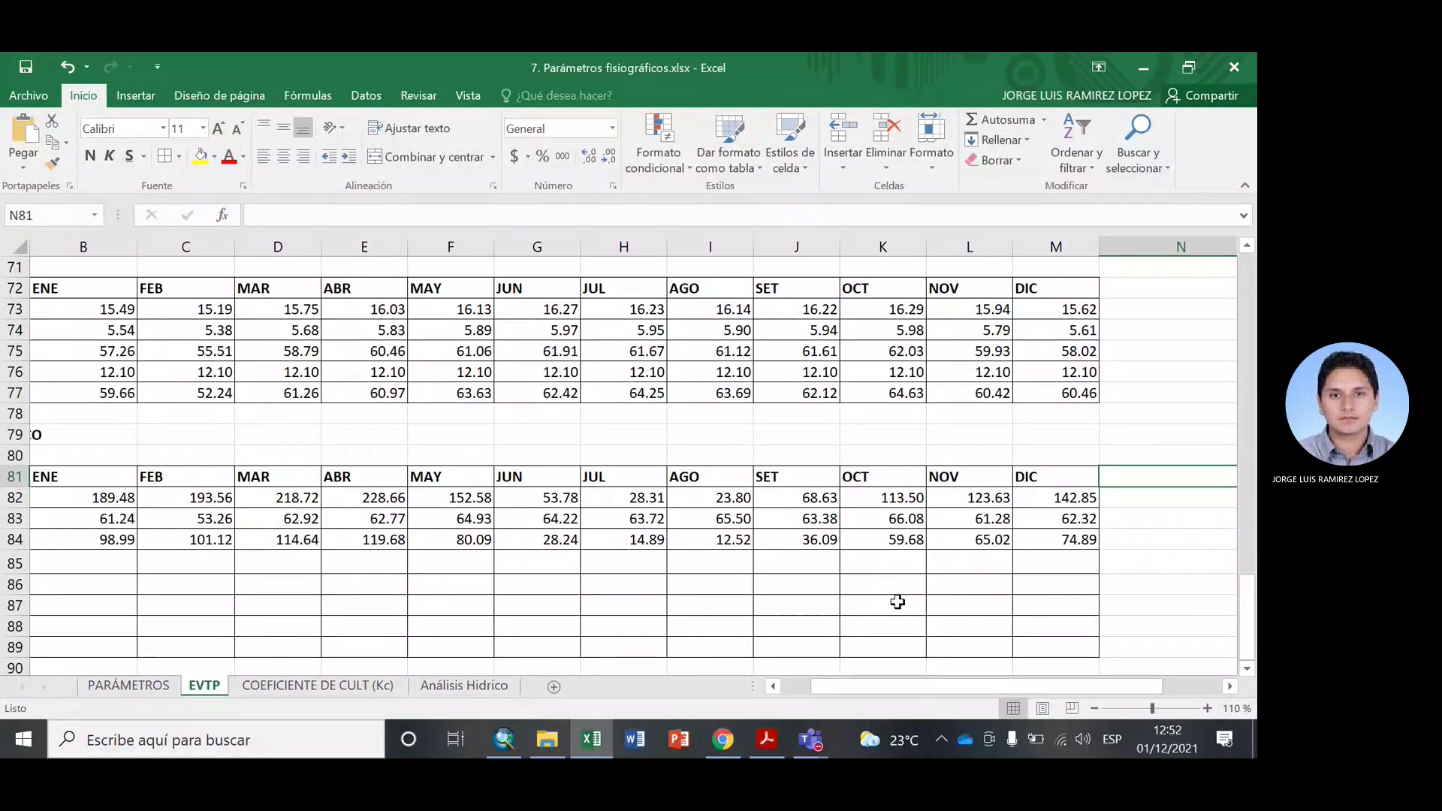
{"action": "left_click_drag", "start_coordinate": [869, 686], "coordinate": [839, 688]}
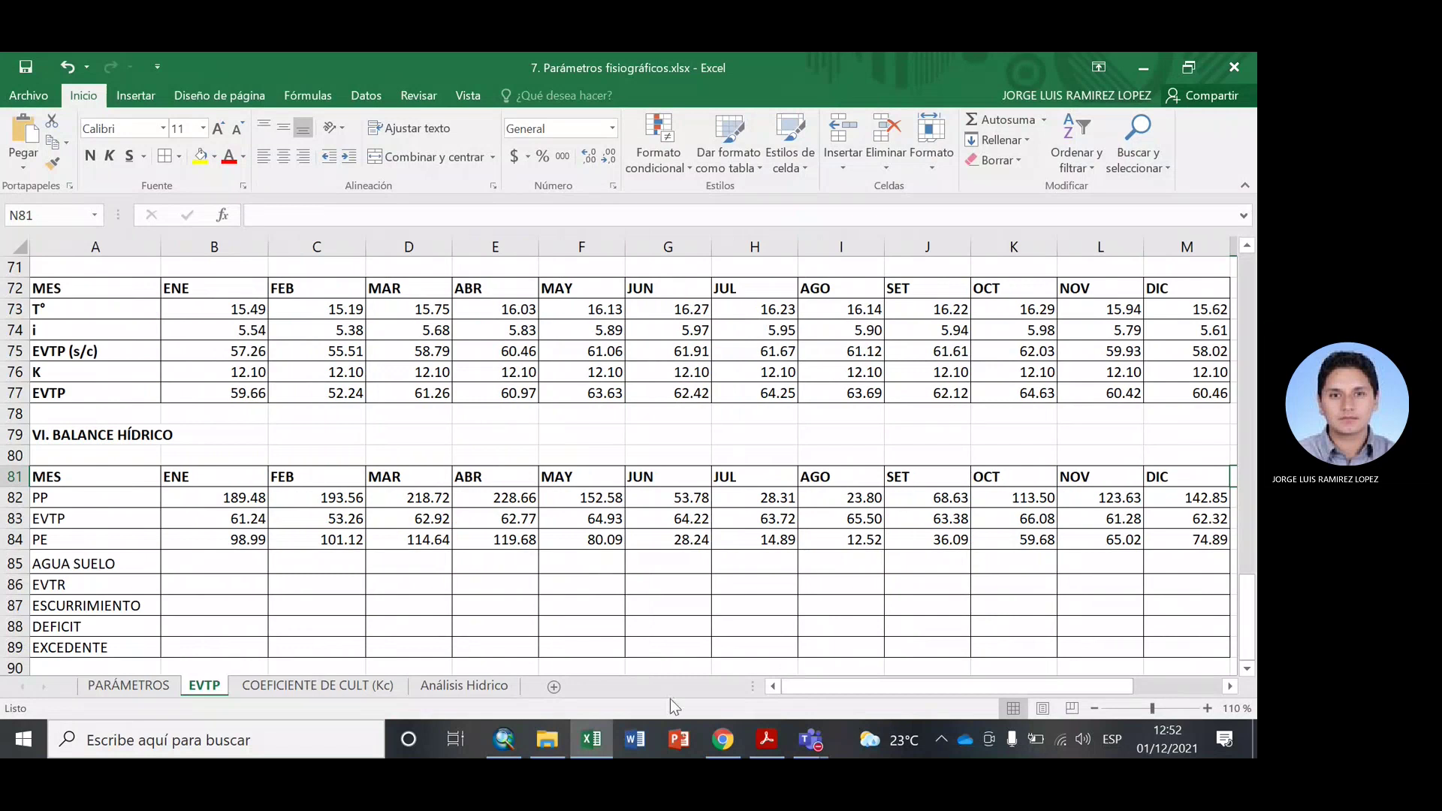
Return to ArcMap and transfer the mean 43.24832577101145 from the ret_abr layer properties to the April AGUA SUELO cell in Excel.
{"action": "left_click", "coordinate": [503, 739]}
{"action": "left_click", "coordinate": [832, 609]}
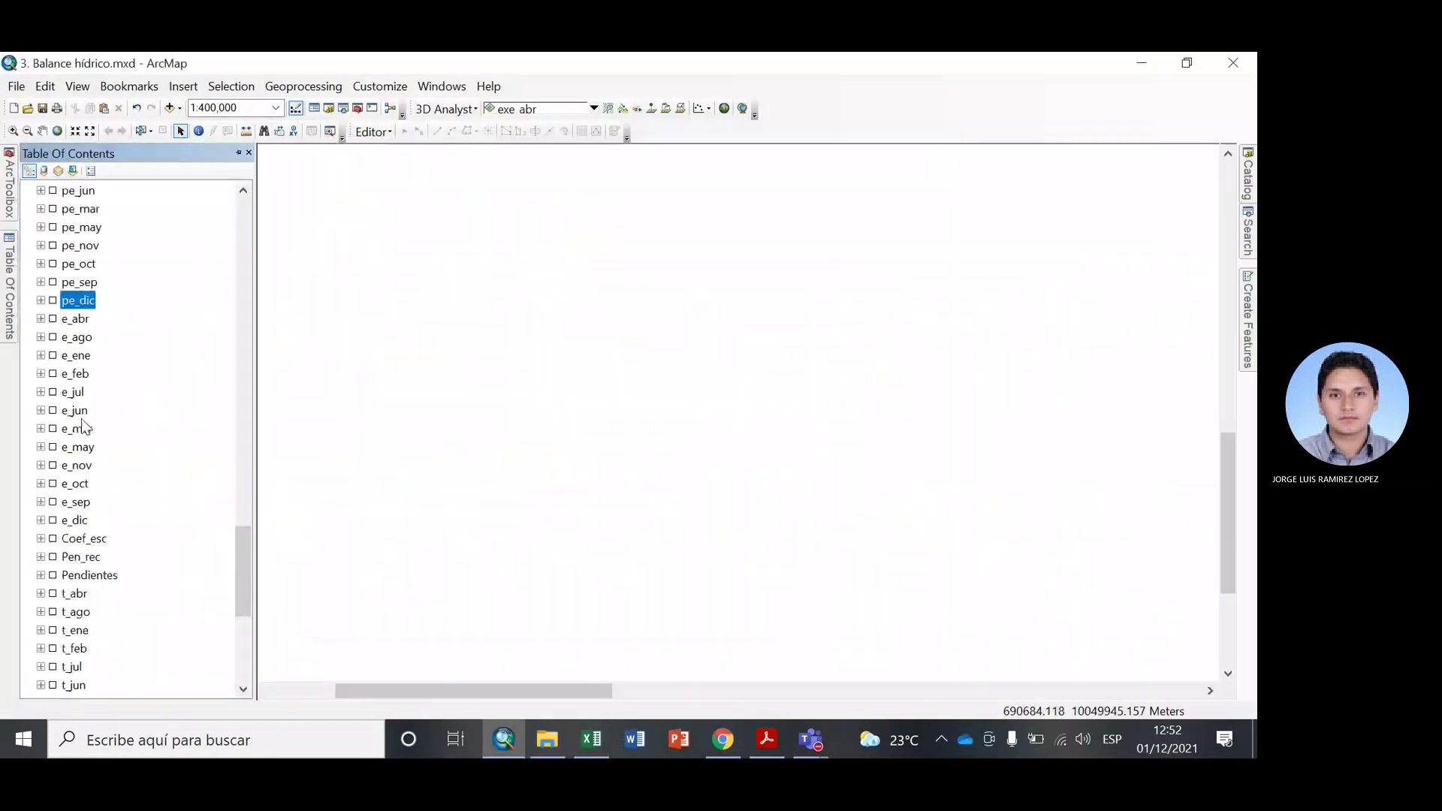
{"action": "scroll", "coordinate": [89, 440], "scroll_direction": "down", "scroll_amount": 5}
{"action": "scroll", "coordinate": [89, 440], "scroll_direction": "up", "scroll_amount": 20}
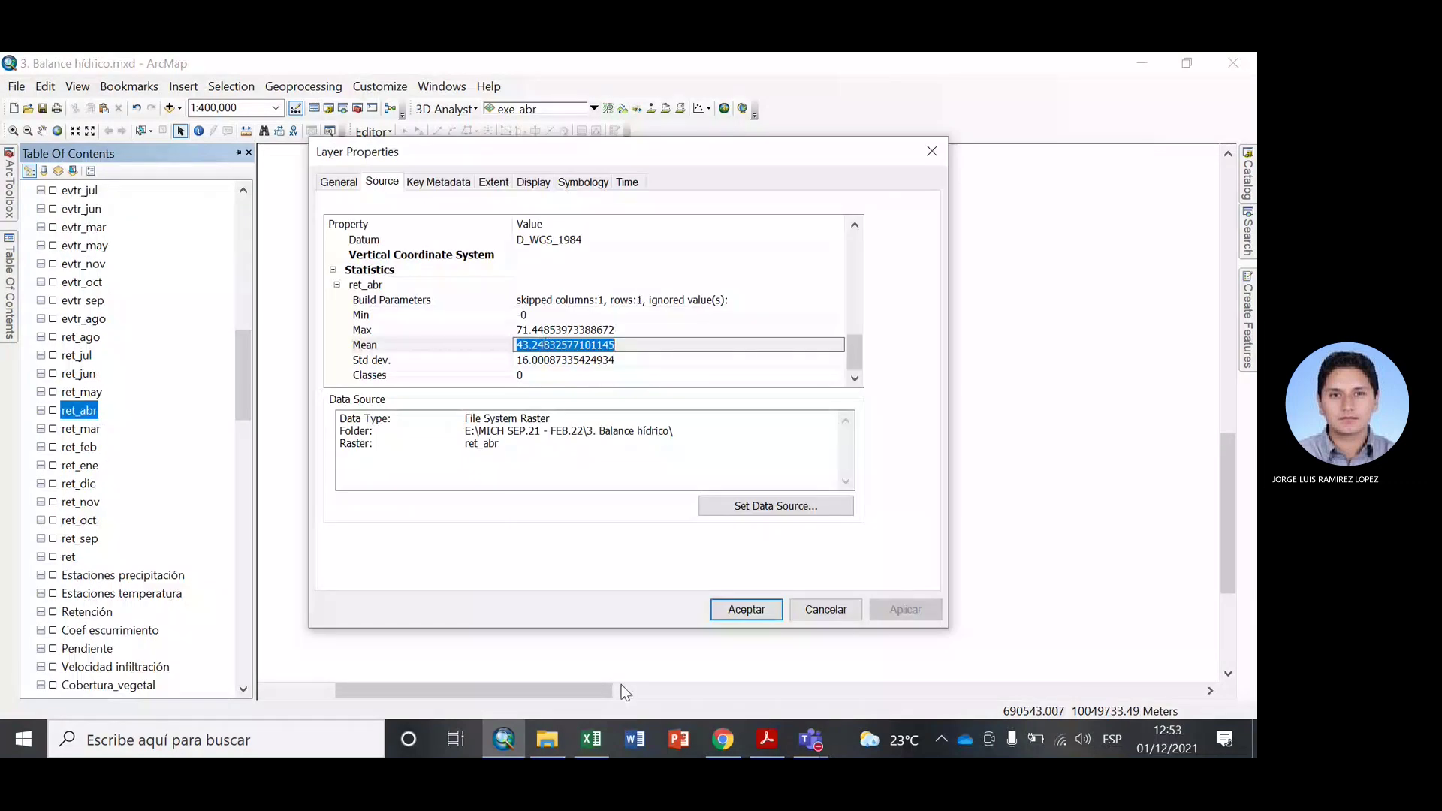
{"action": "left_click", "coordinate": [590, 742]}
{"action": "type", "text": "43.2483257710114"}
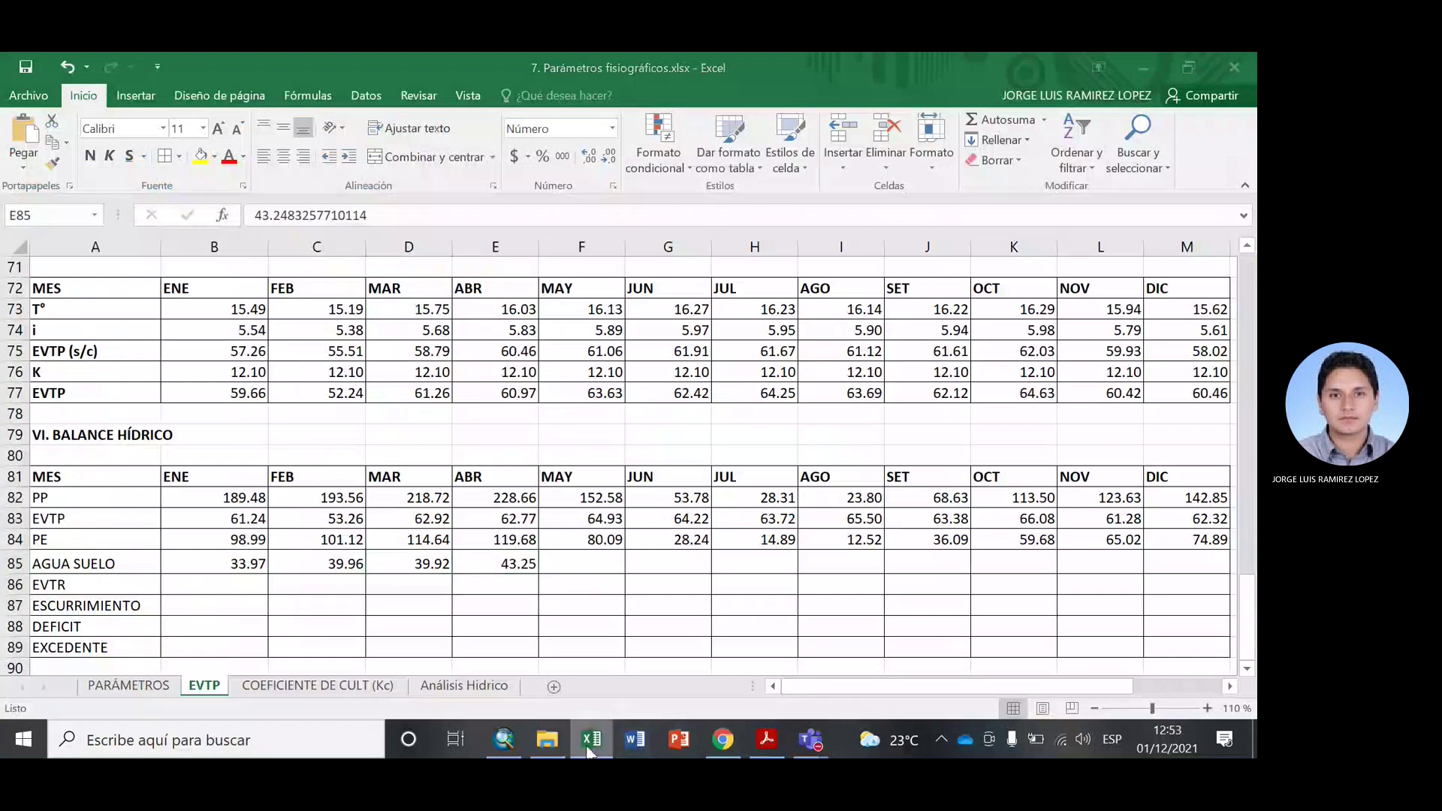
{"action": "left_click", "coordinate": [590, 744]}
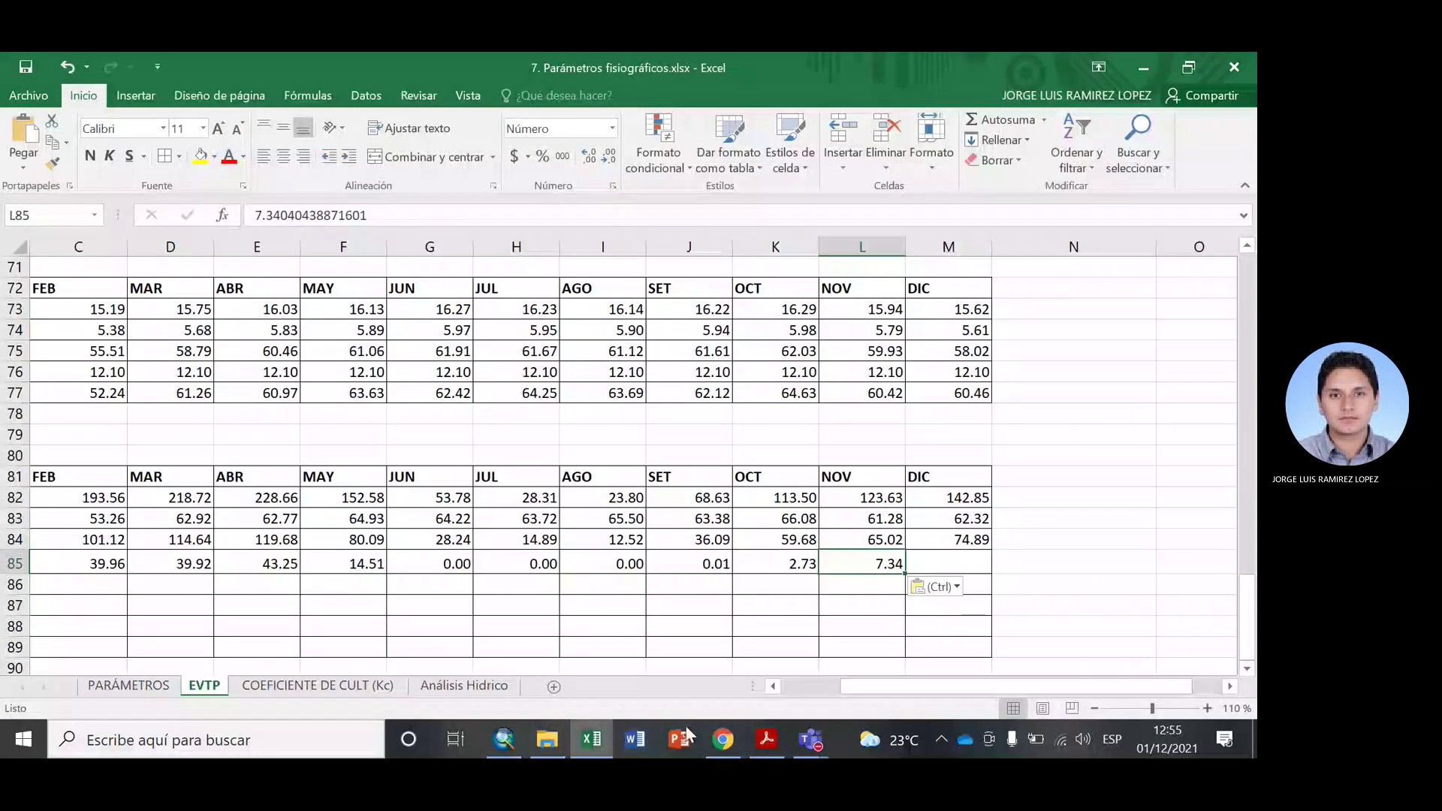
Return to ArcMap and transfer the mean 12.6297995388078 from the ret_dic layer properties to the December AGUA SUELO cell in Excel.
{"action": "key", "text": "alt+Tab"}
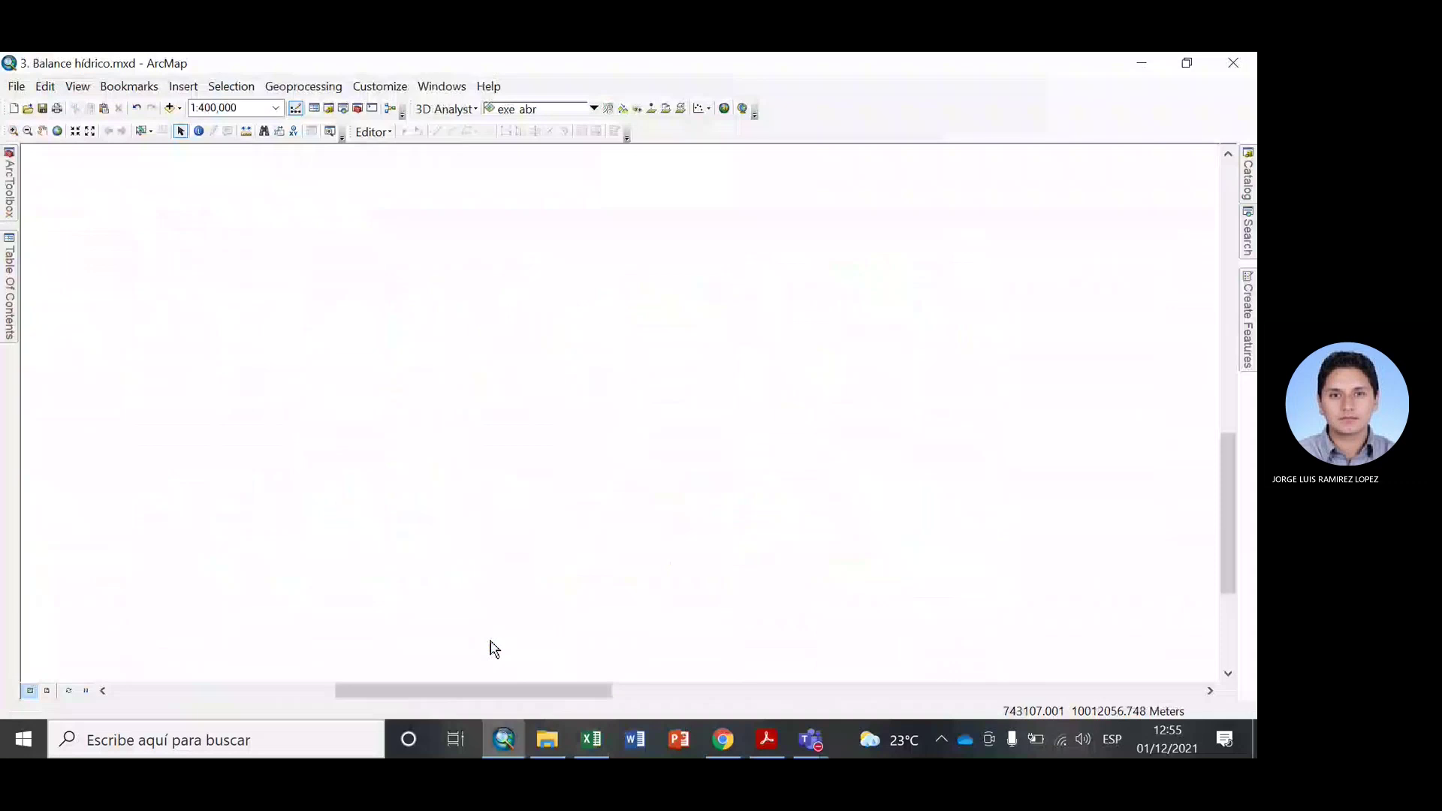
{"action": "mouse_move", "coordinate": [9, 286]}
{"action": "left_click", "coordinate": [78, 484]}
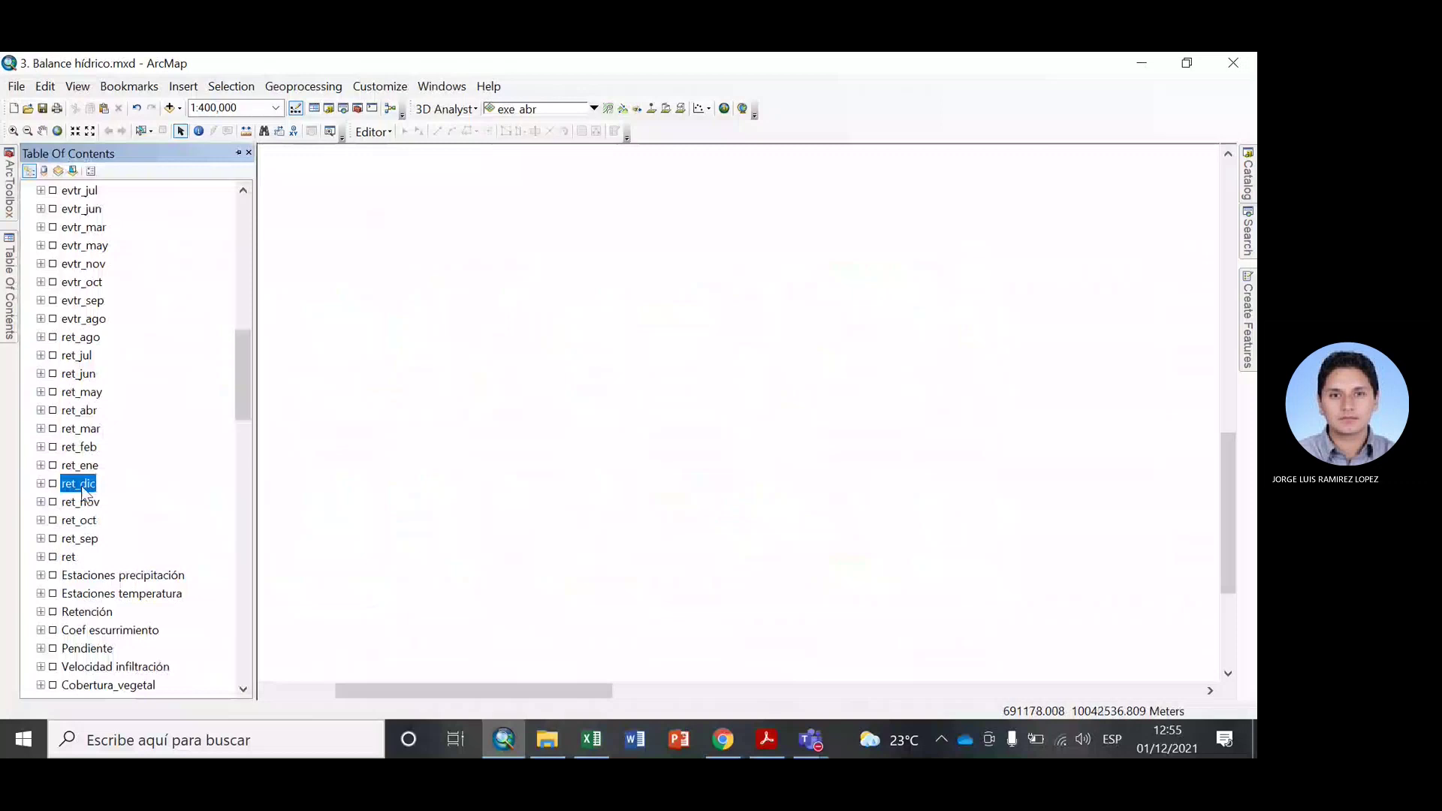
{"action": "key", "text": "alt+Tab"}
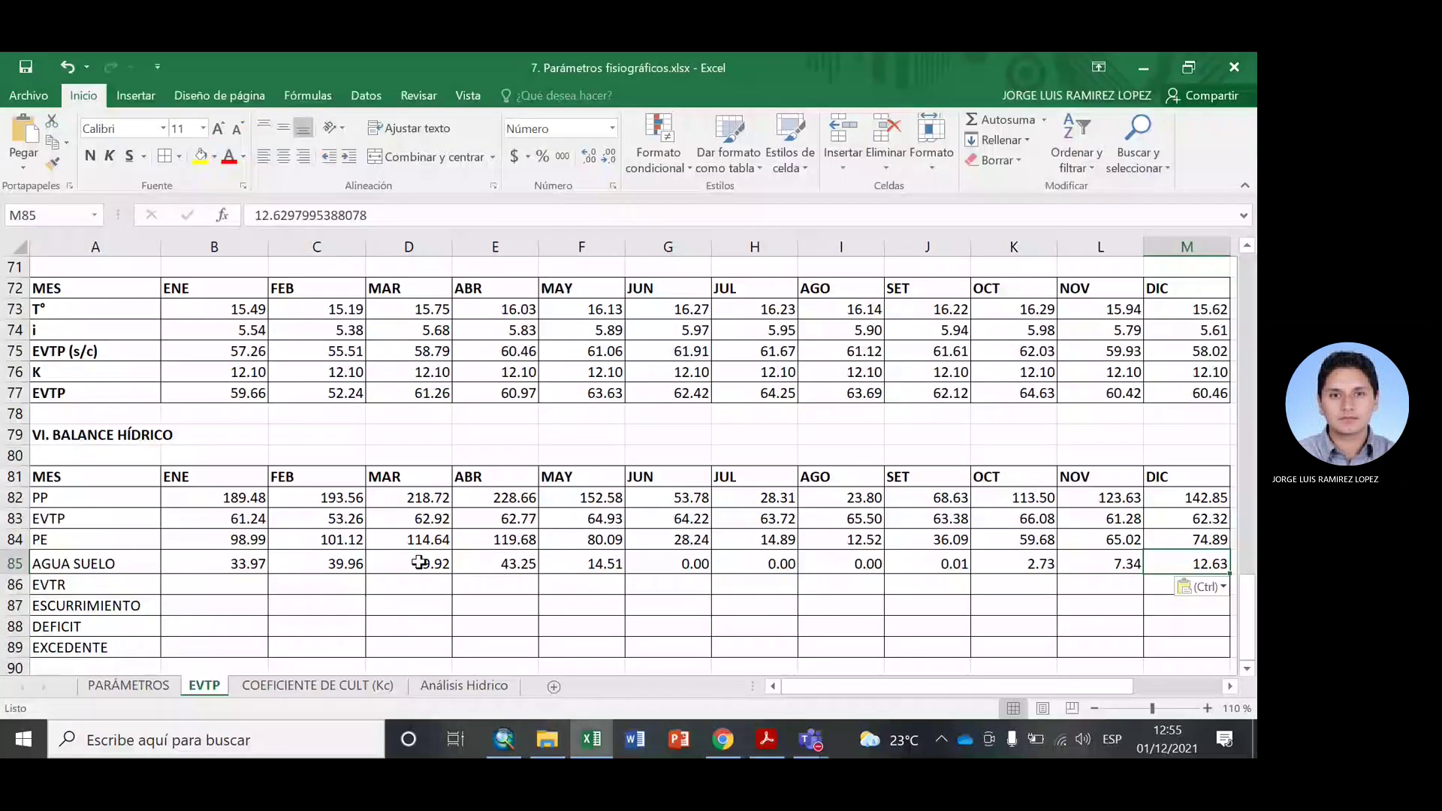
Return to ArcMap and transfer the mean 61.13452499000079 from the evtr_ene layer properties to the January EVTR cell in Excel.
{"action": "key", "text": "alt+Tab"}
{"action": "left_click", "coordinate": [827, 612]}
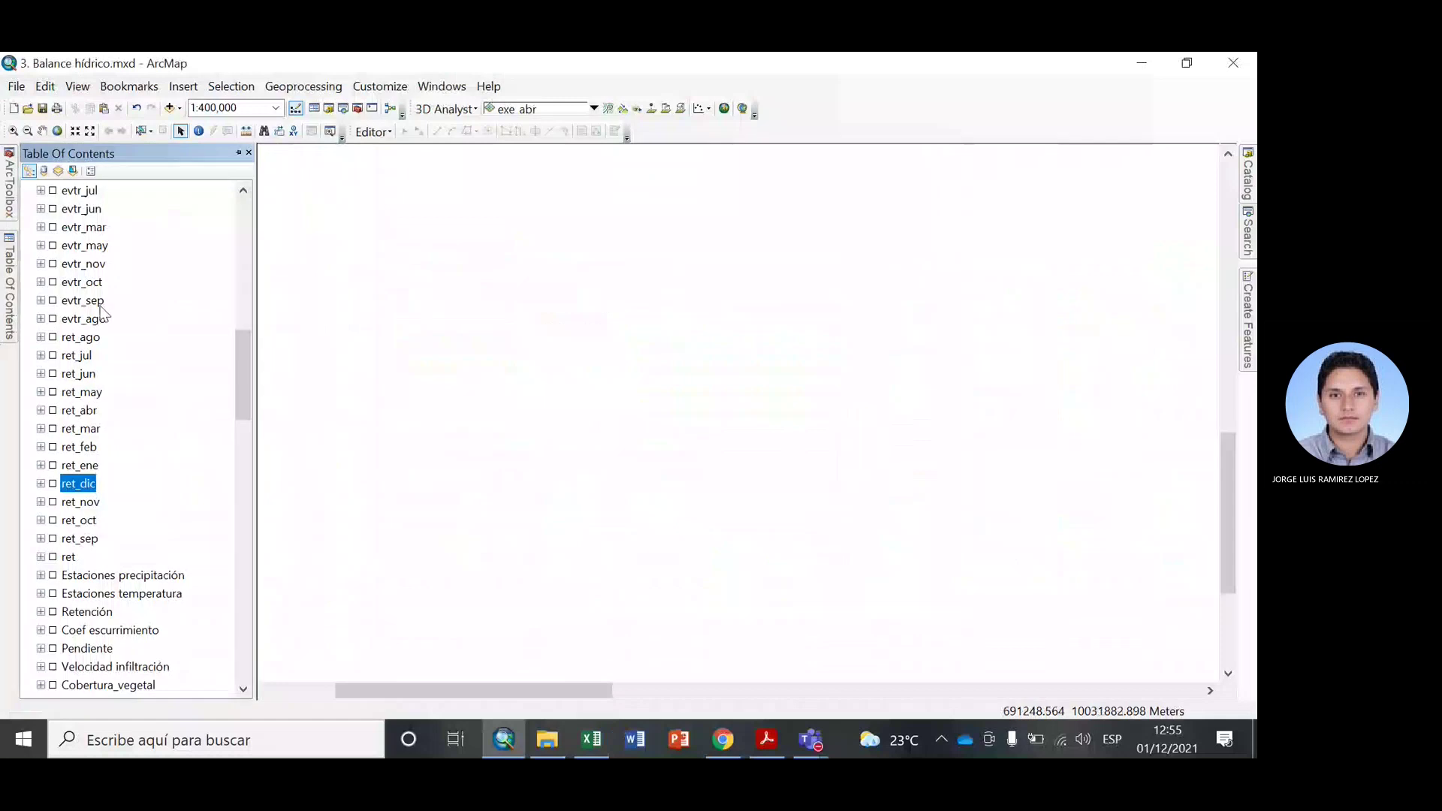
{"action": "scroll", "coordinate": [109, 323], "scroll_direction": "up", "scroll_amount": 3}
{"action": "left_click", "coordinate": [90, 319]}
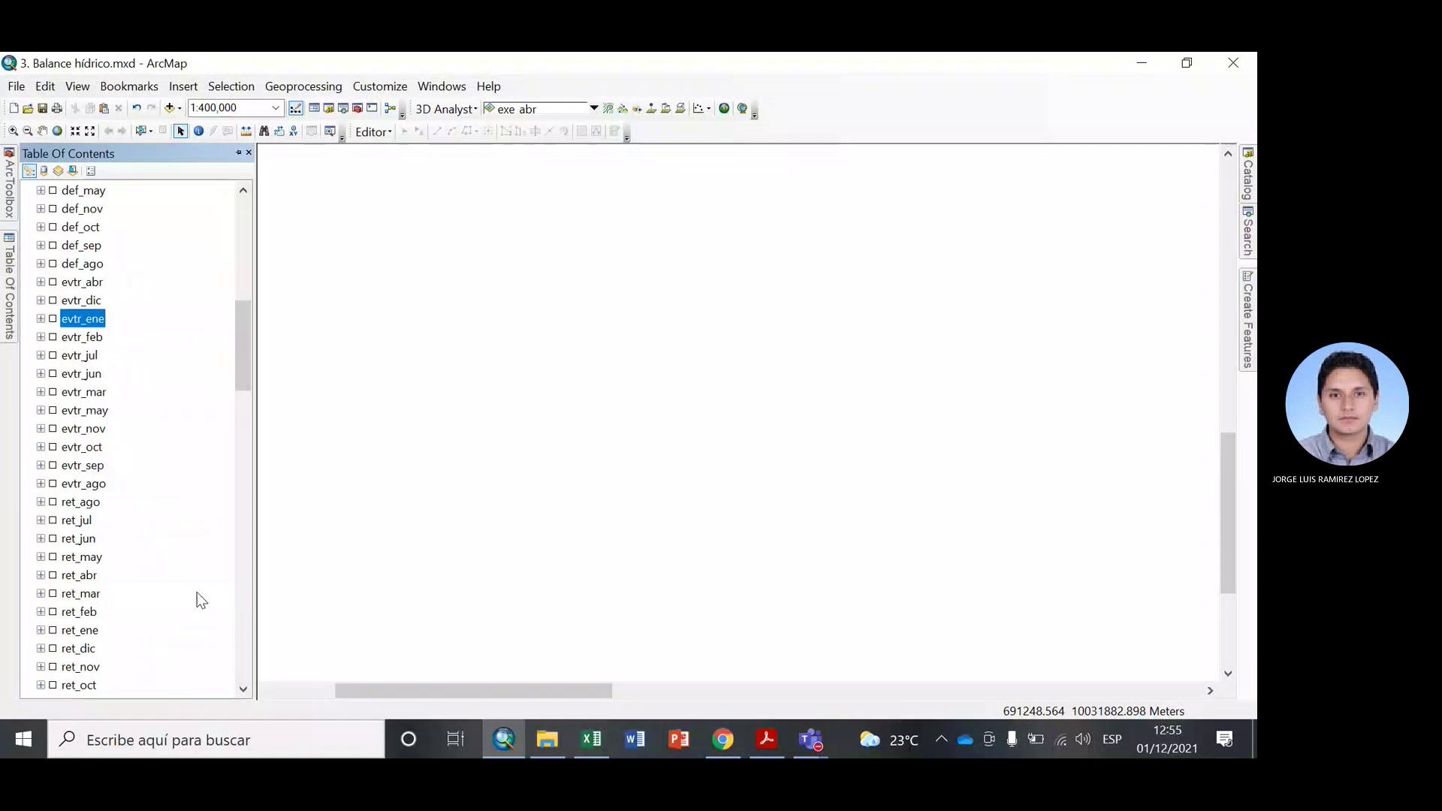
{"action": "left_click", "coordinate": [507, 747]}
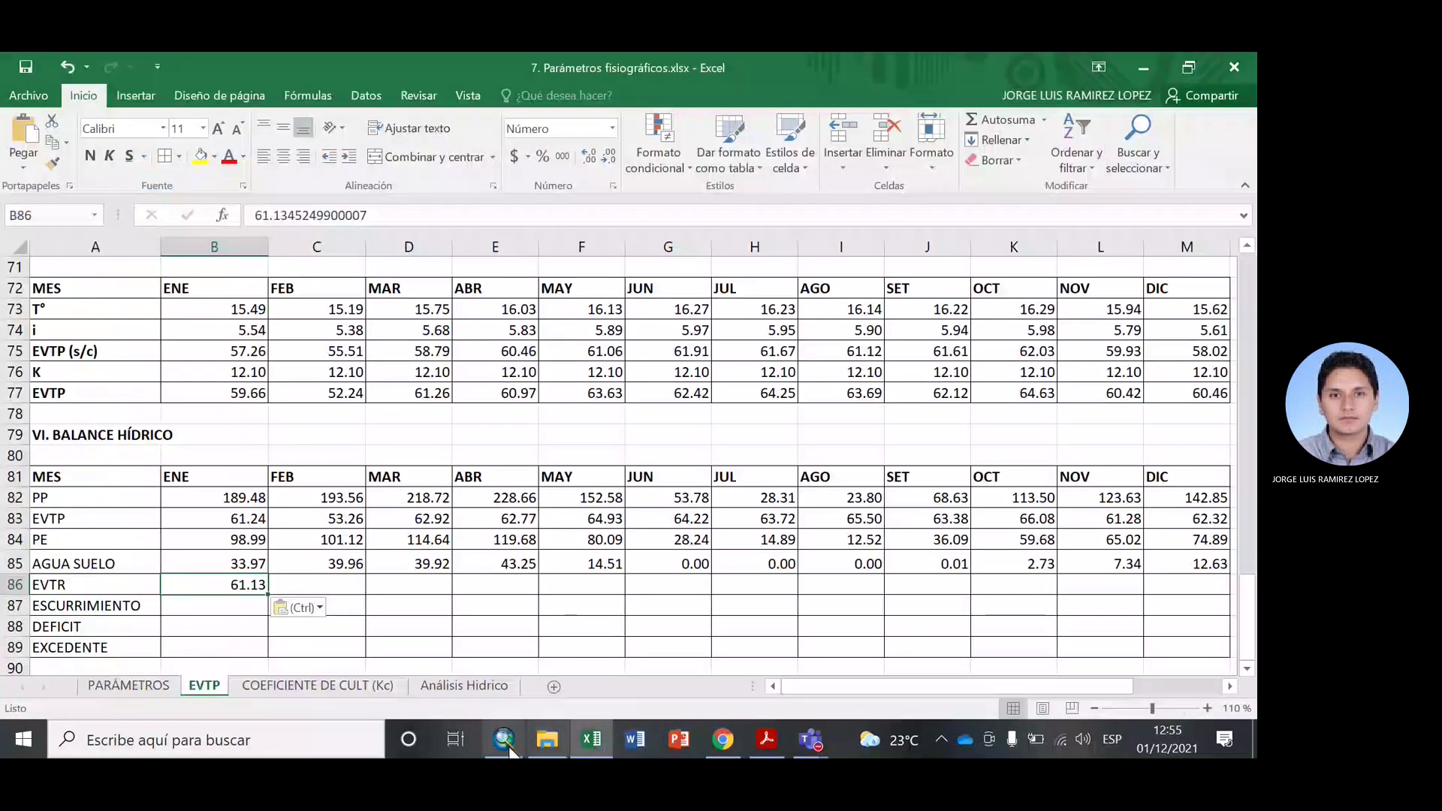
Try to transfer the mean from ArcMap's evtr_feb layer properties to the February EVTR cell in Excel.
{"action": "left_click", "coordinate": [504, 741]}
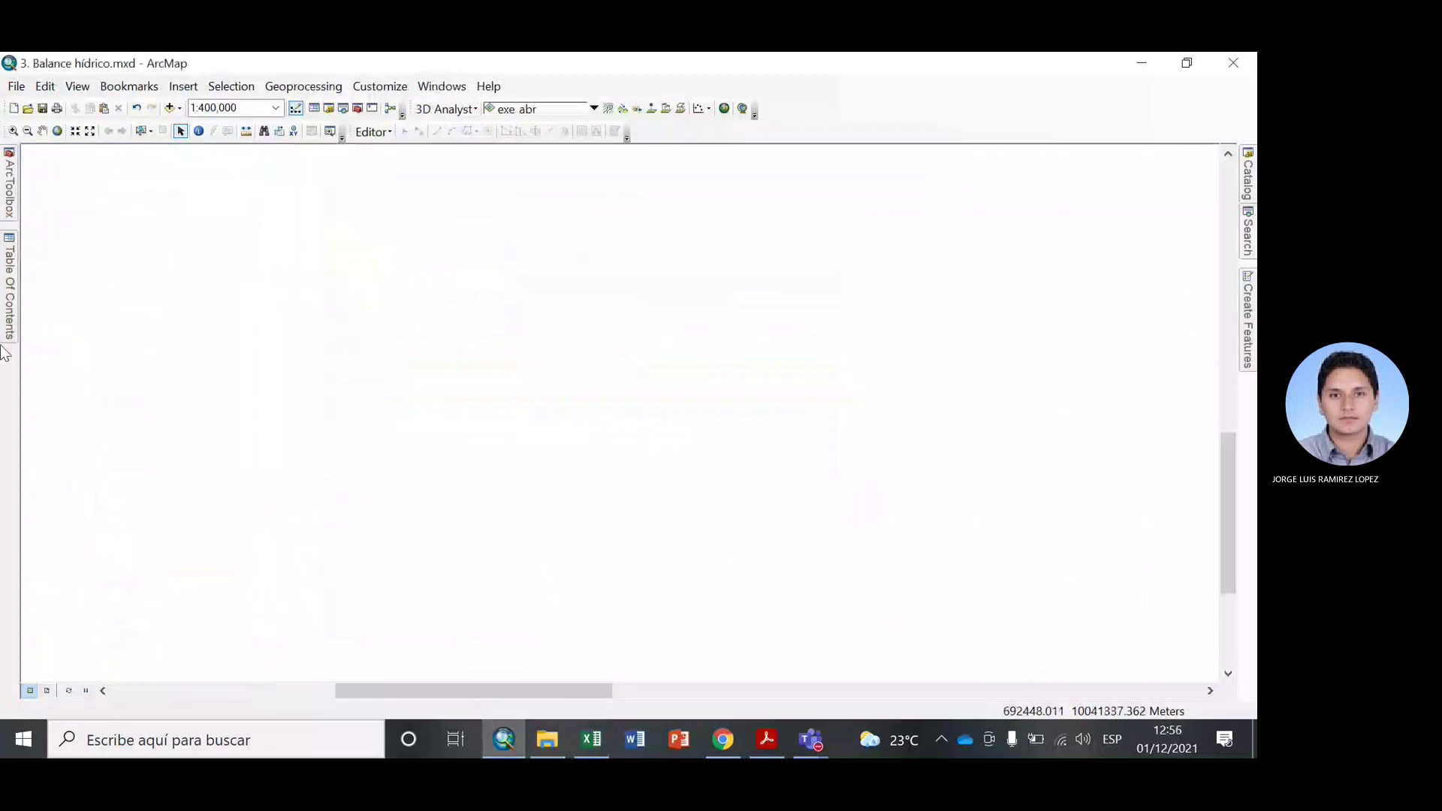
{"action": "right_click", "coordinate": [72, 337]}
{"action": "left_click", "coordinate": [176, 601]}
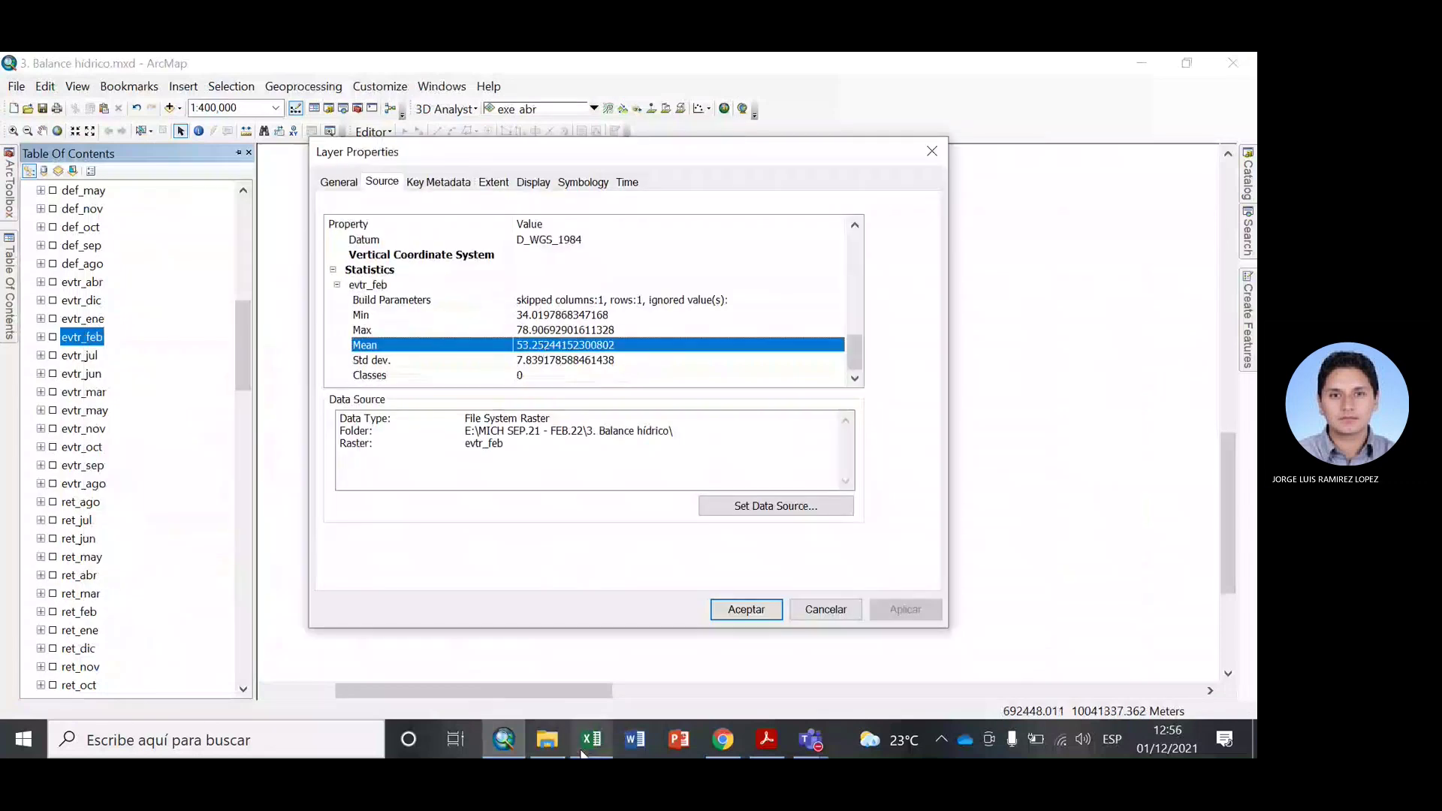
{"action": "left_click", "coordinate": [587, 743]}
{"action": "left_click", "coordinate": [338, 585]}
{"action": "type", "text": "61.13"}
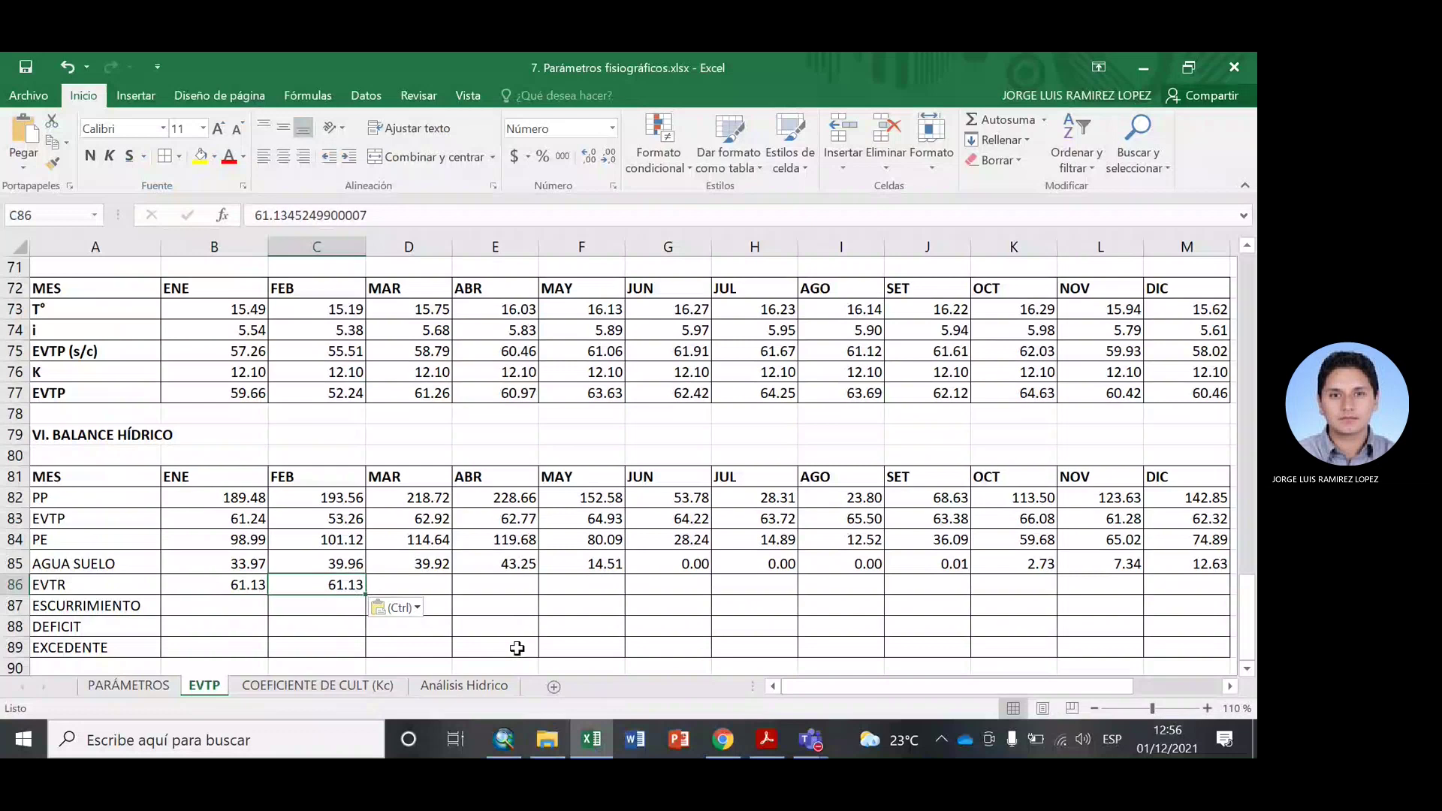
Return to ArcMap and check the mean in the evtr_ene layer's raster statistics against the January EVTR value.
{"action": "left_click", "coordinate": [595, 737]}
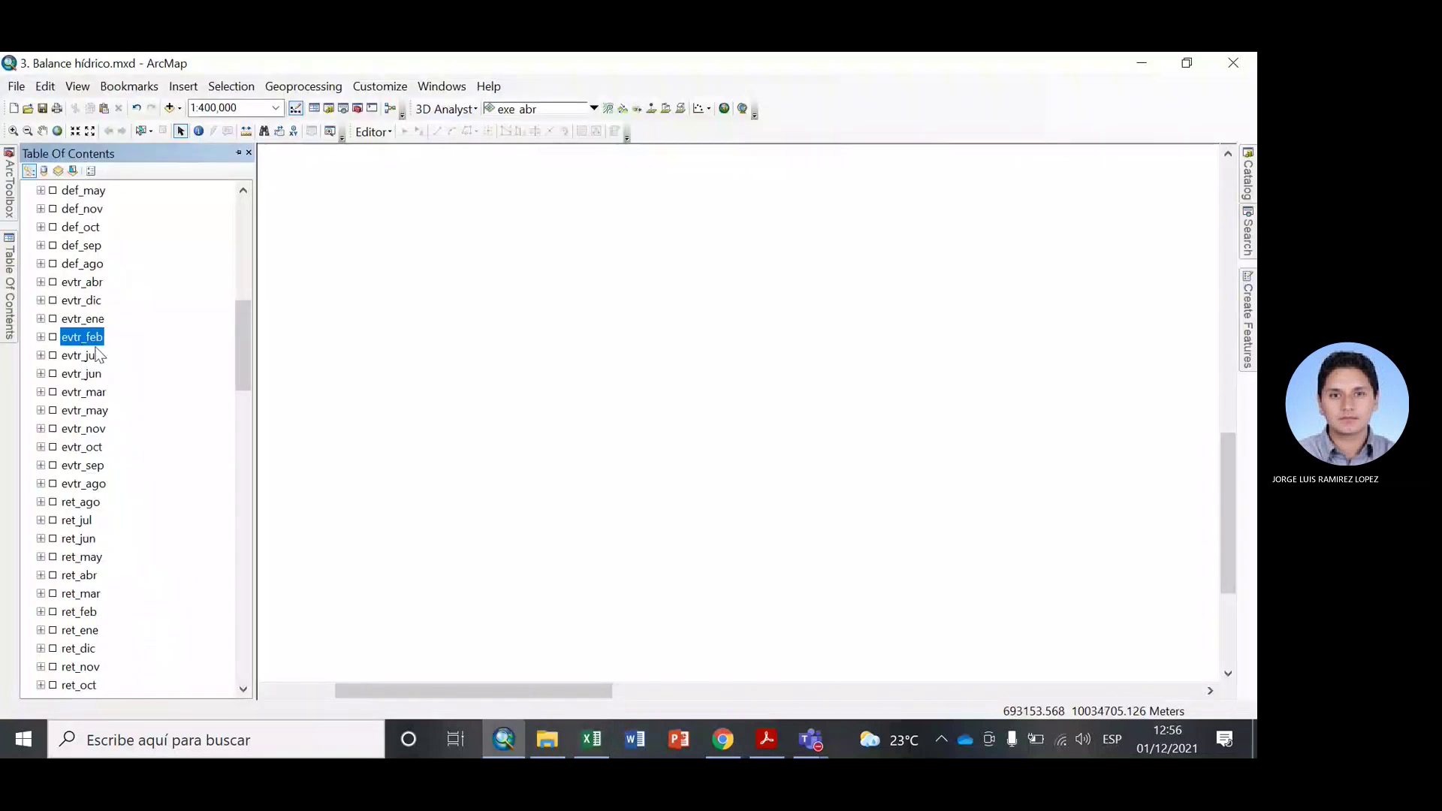
{"action": "left_click", "coordinate": [94, 392]}
{"action": "left_click", "coordinate": [94, 319]}
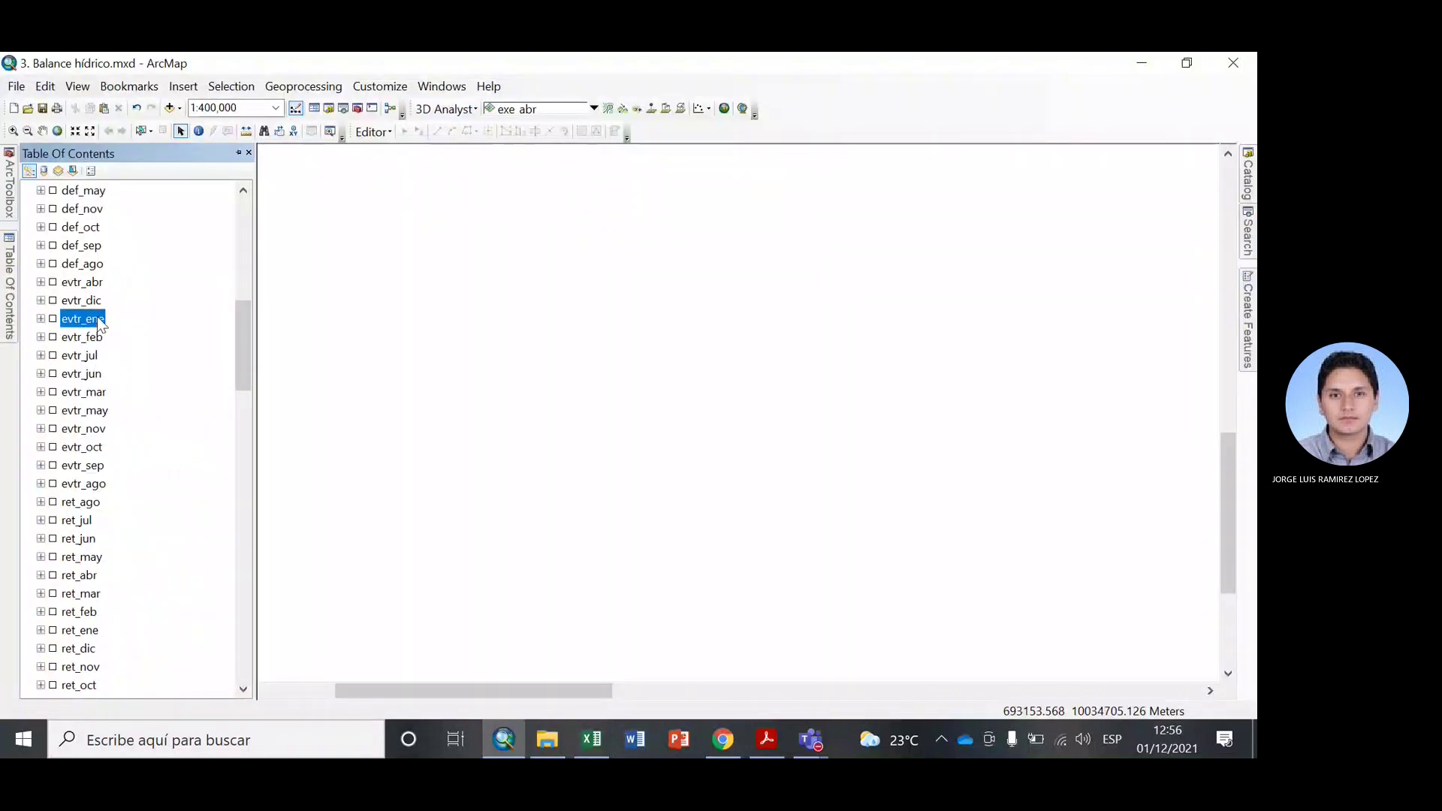
{"action": "right_click", "coordinate": [98, 319]}
{"action": "left_click", "coordinate": [179, 584]}
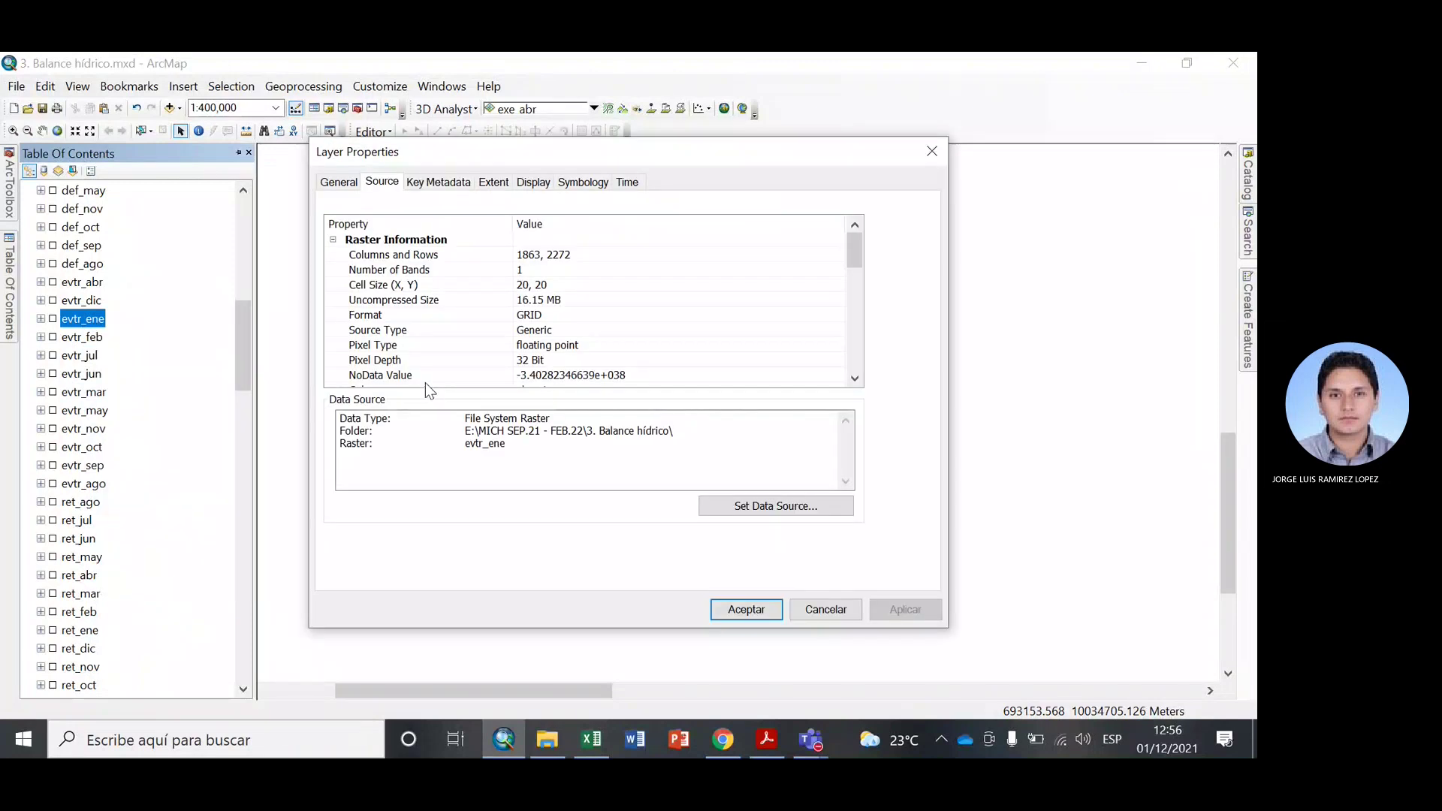
{"action": "scroll", "coordinate": [425, 381], "scroll_direction": "down", "scroll_amount": 10}
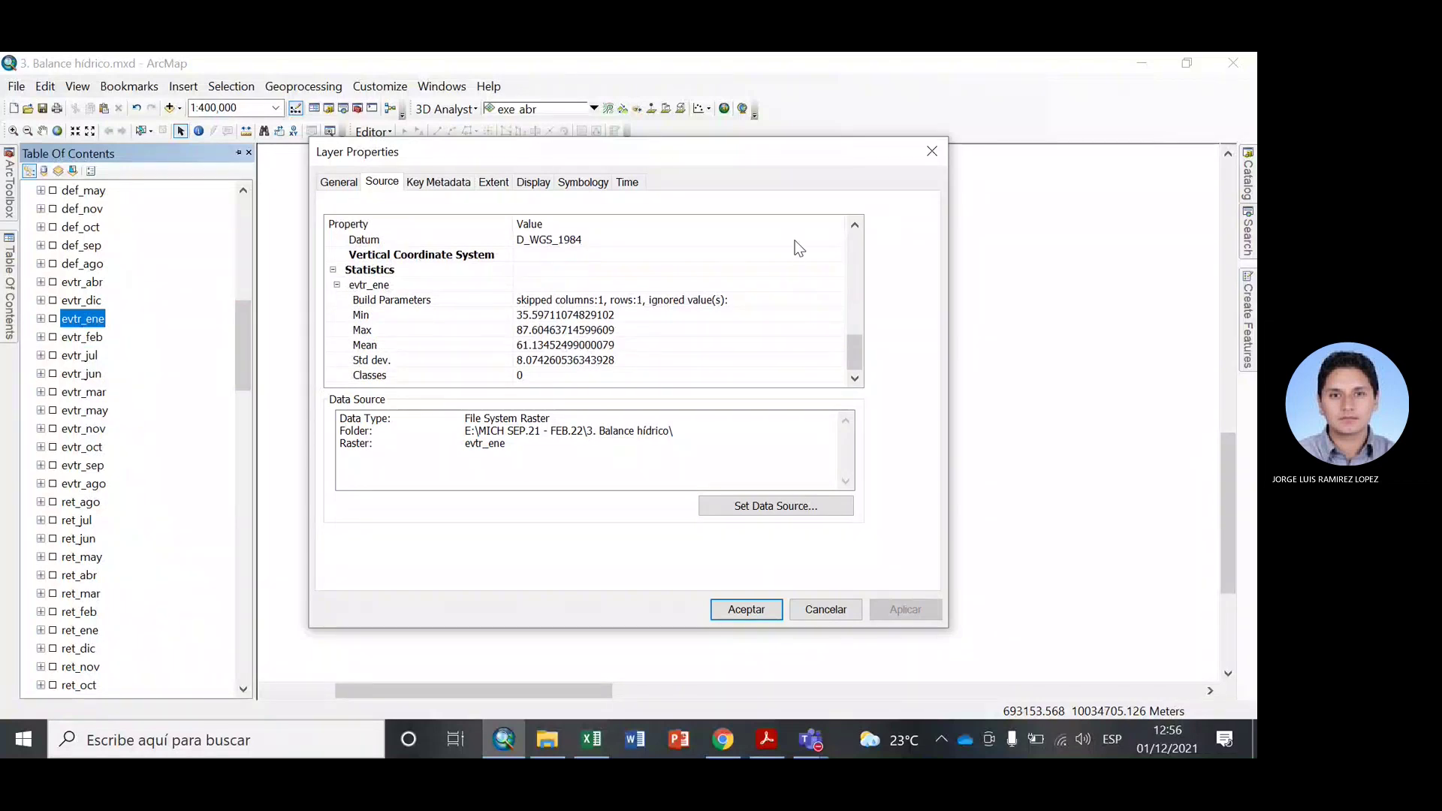
{"action": "left_click", "coordinate": [943, 151]}
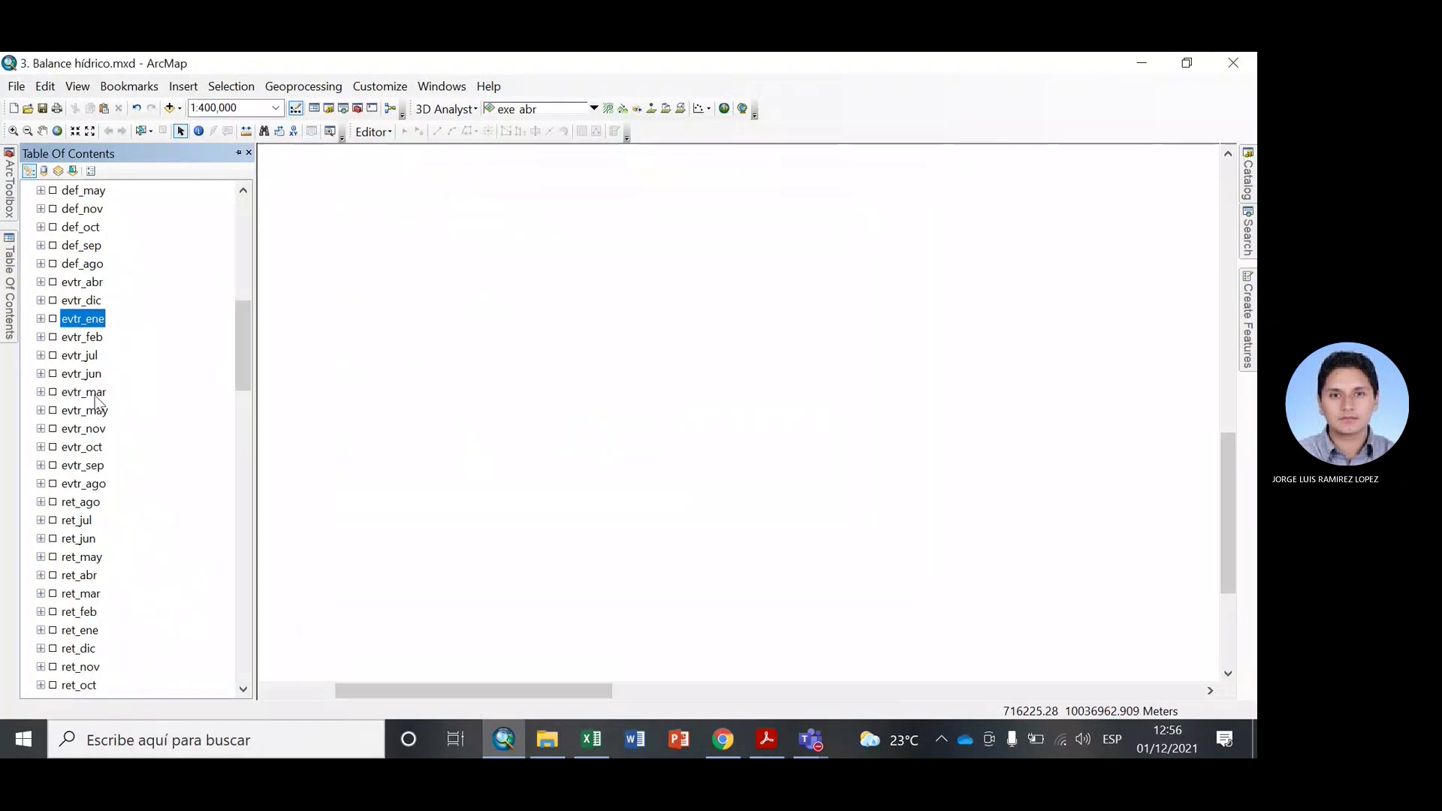
Transfer the mean 62.91943300848148 from the evtr_mar layer properties to the March EVTR cell in Excel.
{"action": "right_click", "coordinate": [96, 399]}
{"action": "left_click", "coordinate": [154, 661]}
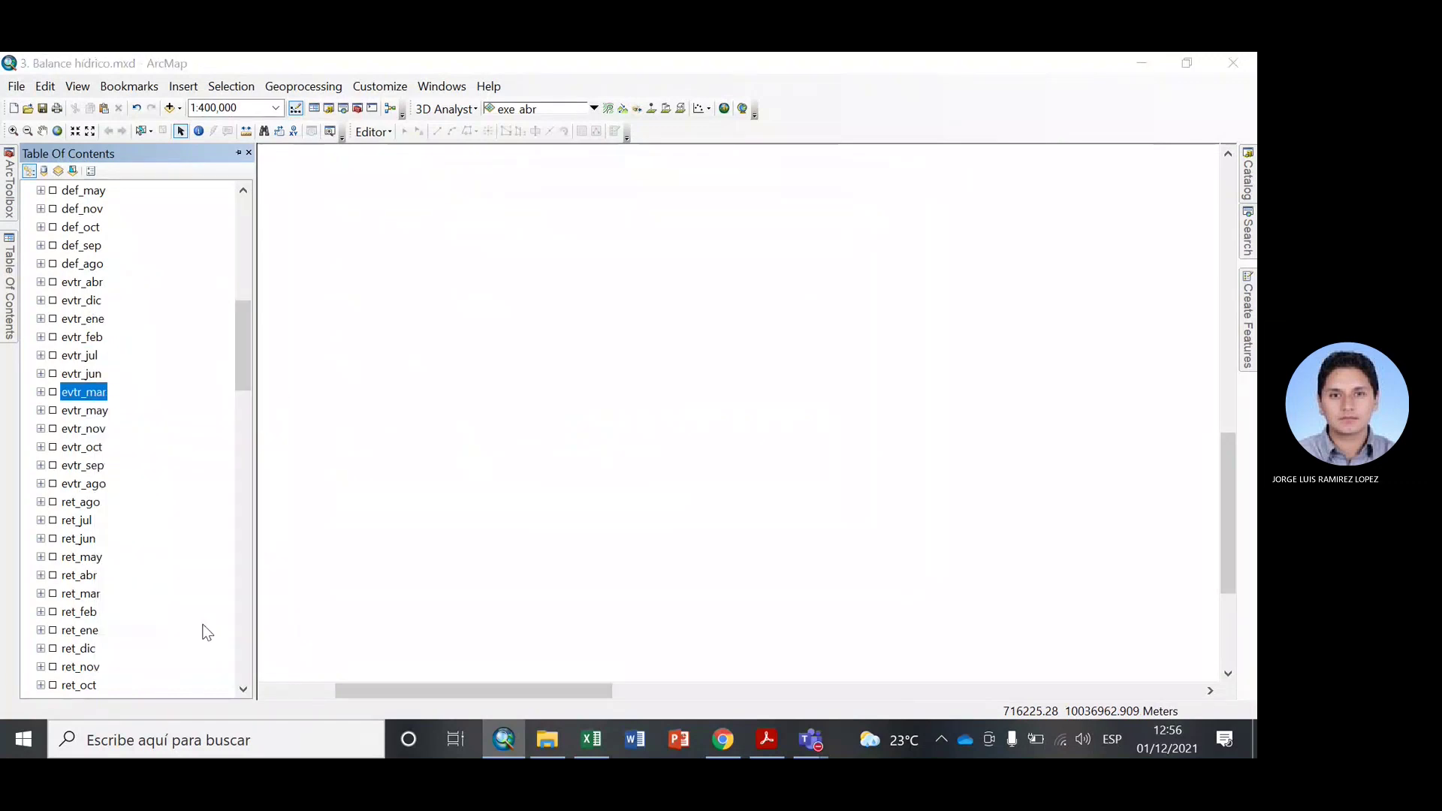
{"action": "scroll", "coordinate": [556, 293], "scroll_direction": "down", "scroll_amount": 10}
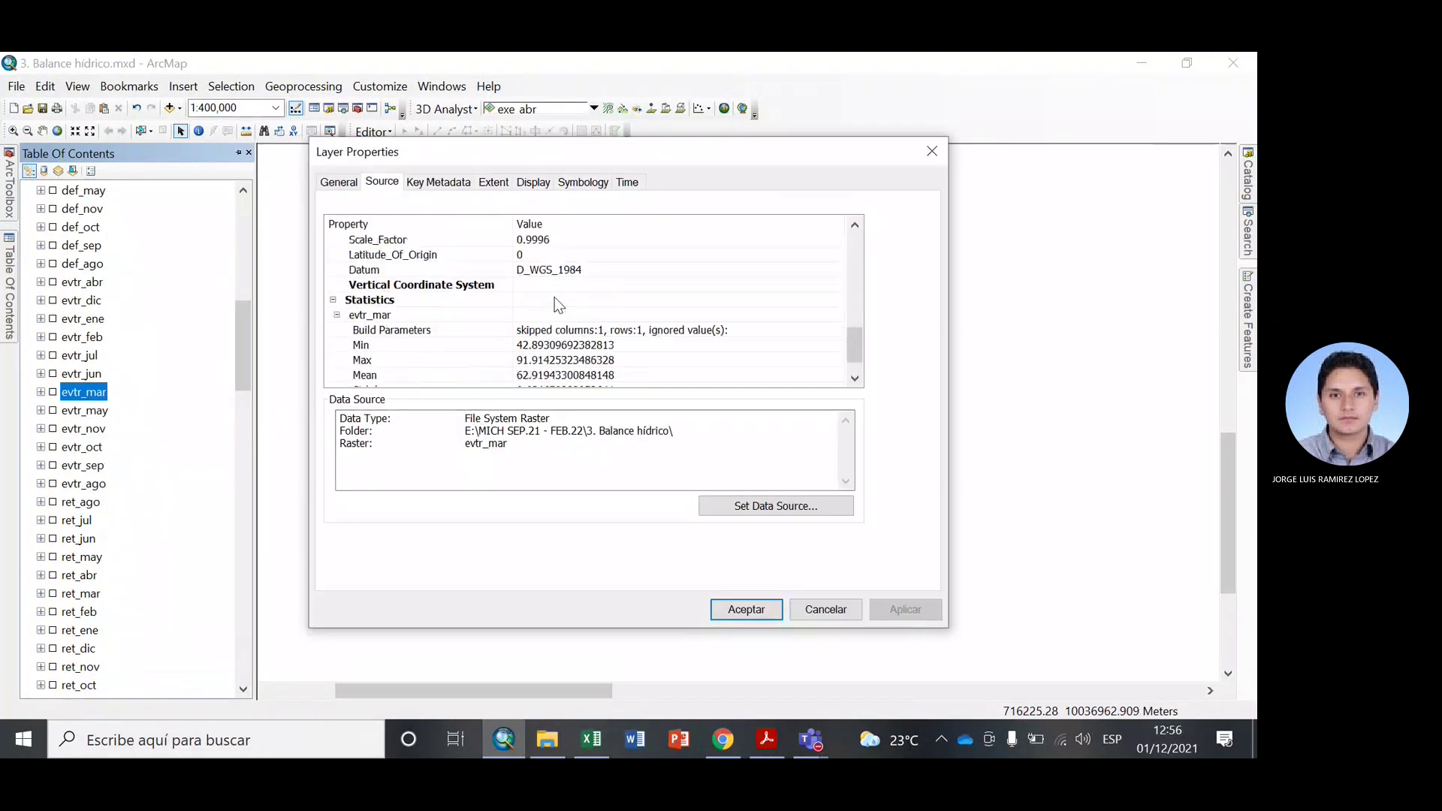
{"action": "left_click", "coordinate": [565, 375]}
{"action": "key", "text": "ctrl+c"}
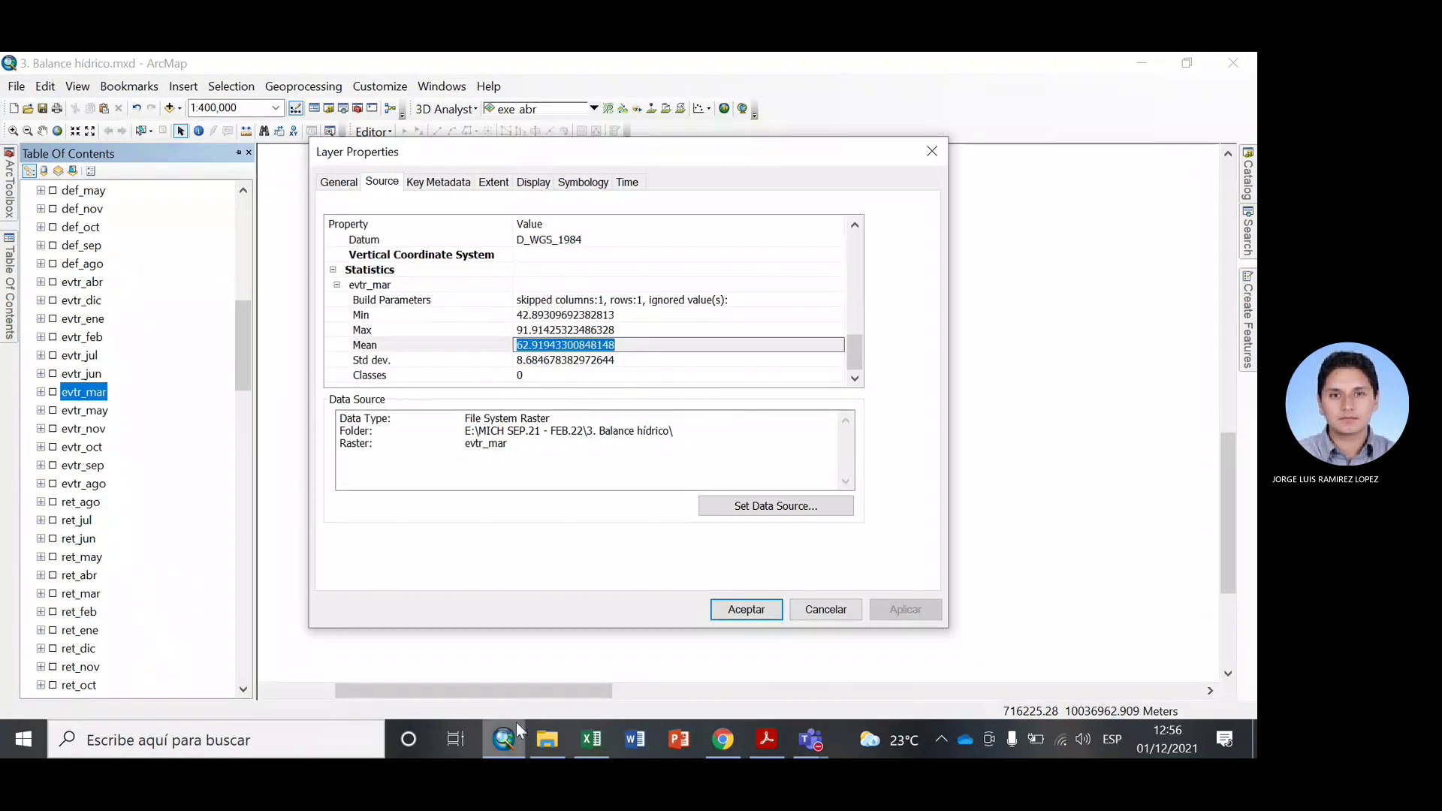
{"action": "left_click", "coordinate": [599, 749]}
{"action": "key", "text": "ctrl+v"}
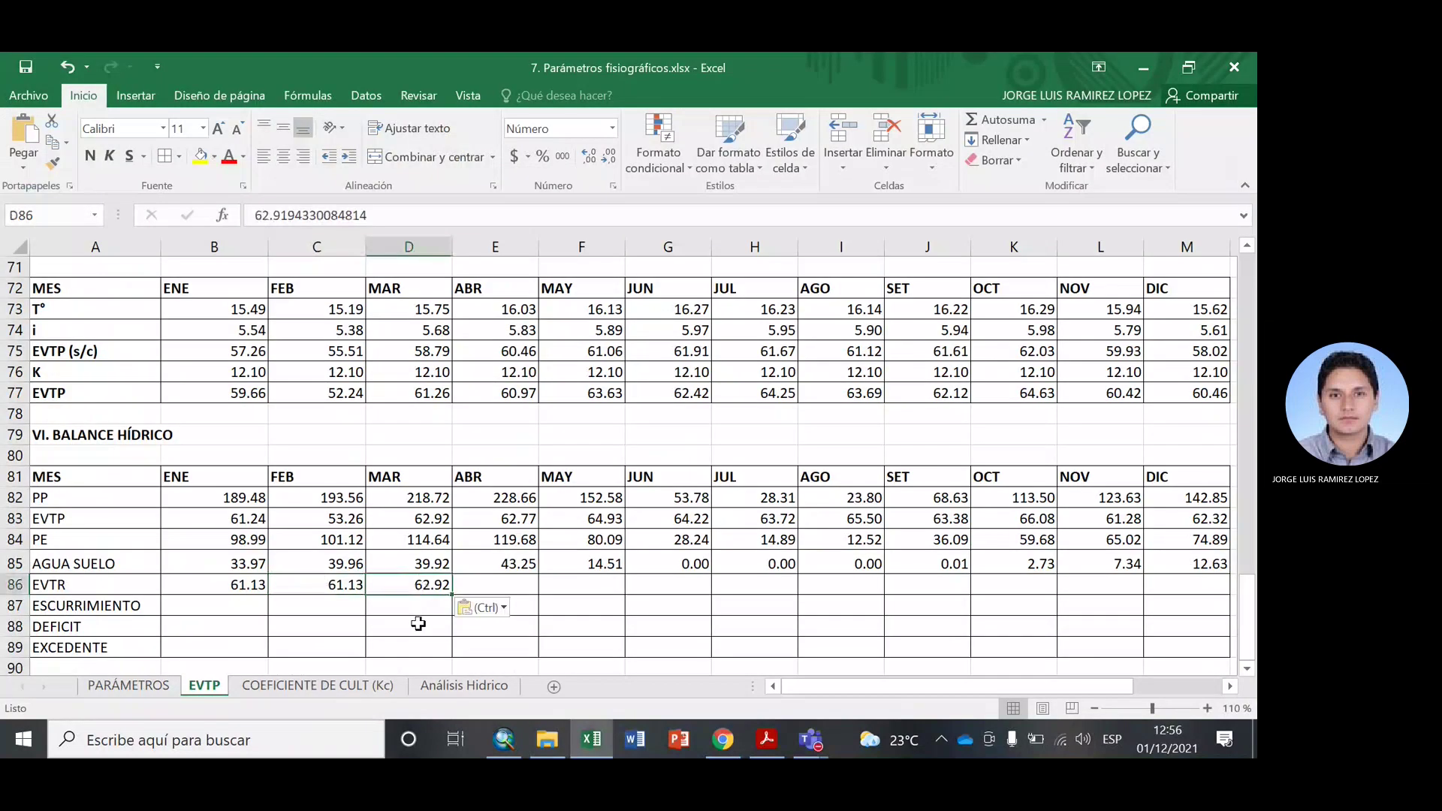
Set the February EVTR value in the water balance table to 53.26.
{"action": "left_click", "coordinate": [353, 585]}
{"action": "type", "text": "53.26"}
{"action": "key", "text": "Return"}
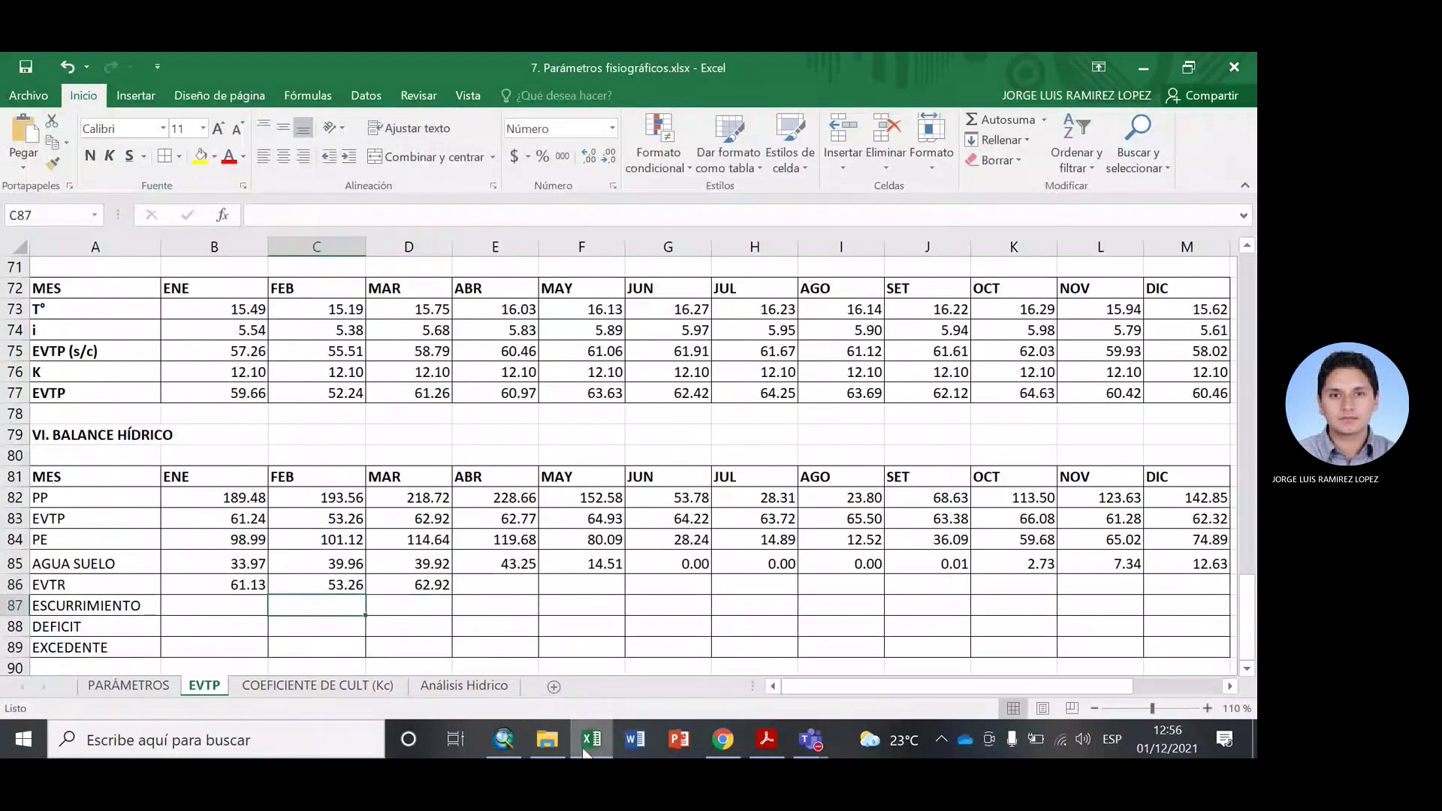
Switch to ArcMap and open the layer properties of the evtr_may raster.
{"action": "left_click", "coordinate": [721, 744]}
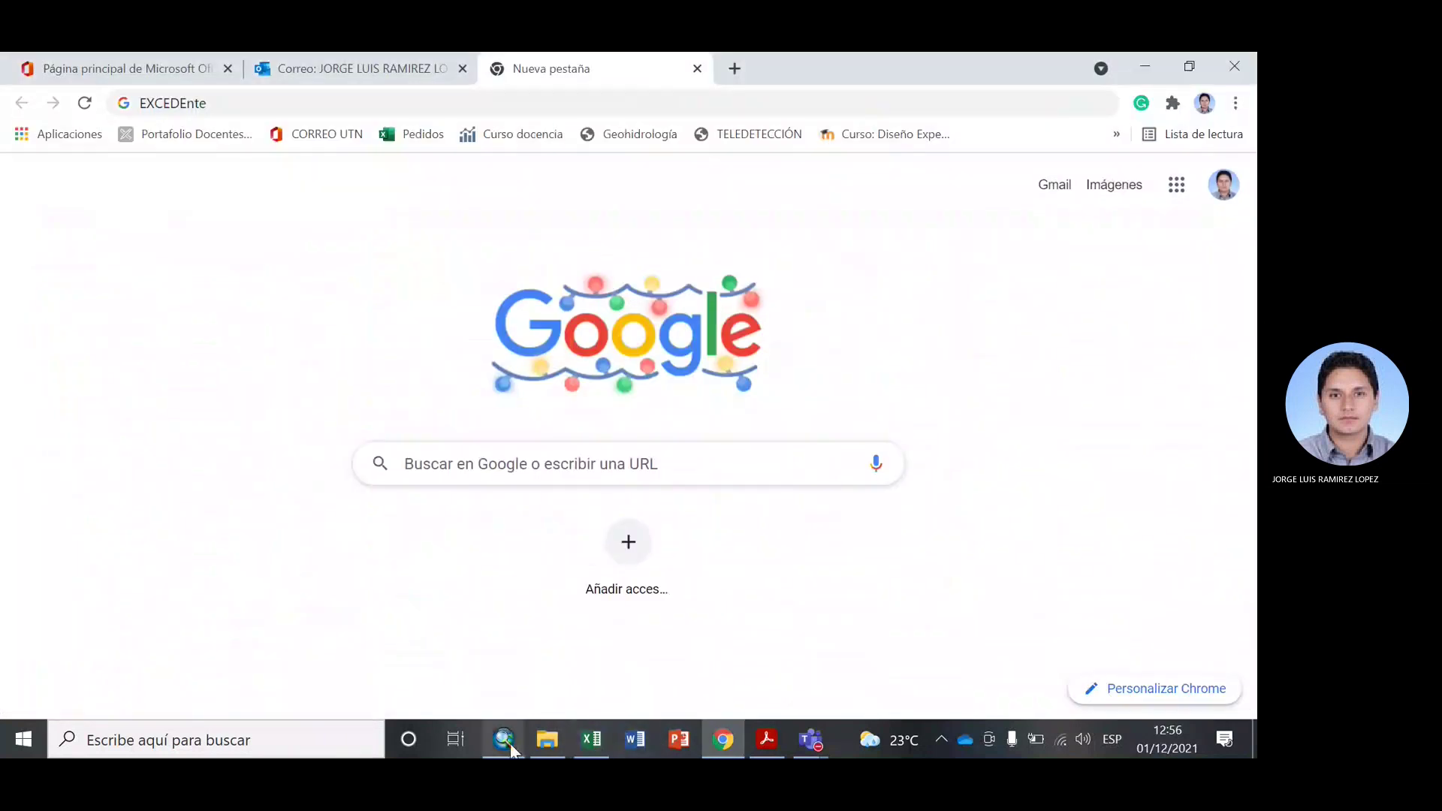
{"action": "left_click", "coordinate": [509, 744]}
{"action": "mouse_move", "coordinate": [9, 286]}
{"action": "left_click", "coordinate": [93, 414]}
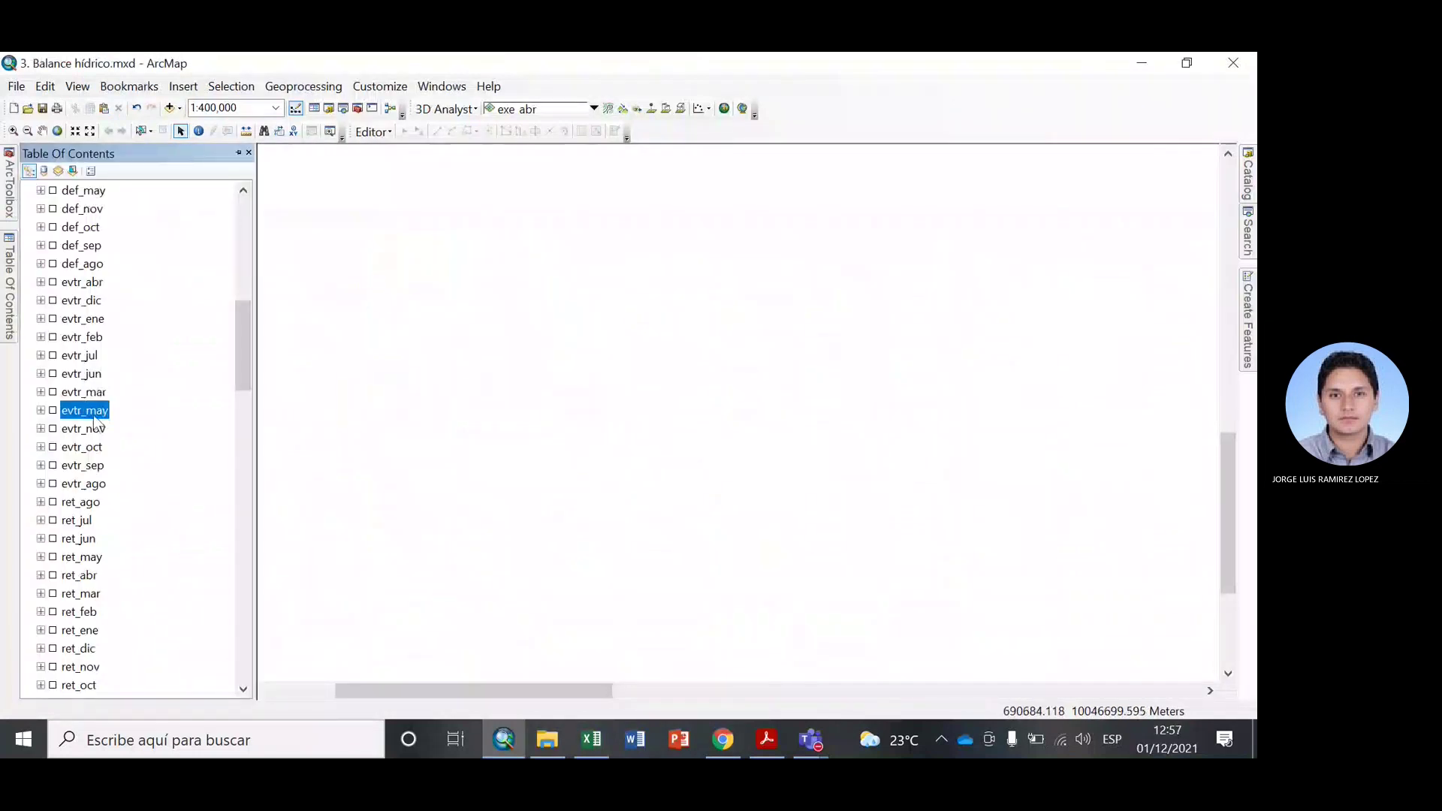
{"action": "double_click", "coordinate": [93, 415]}
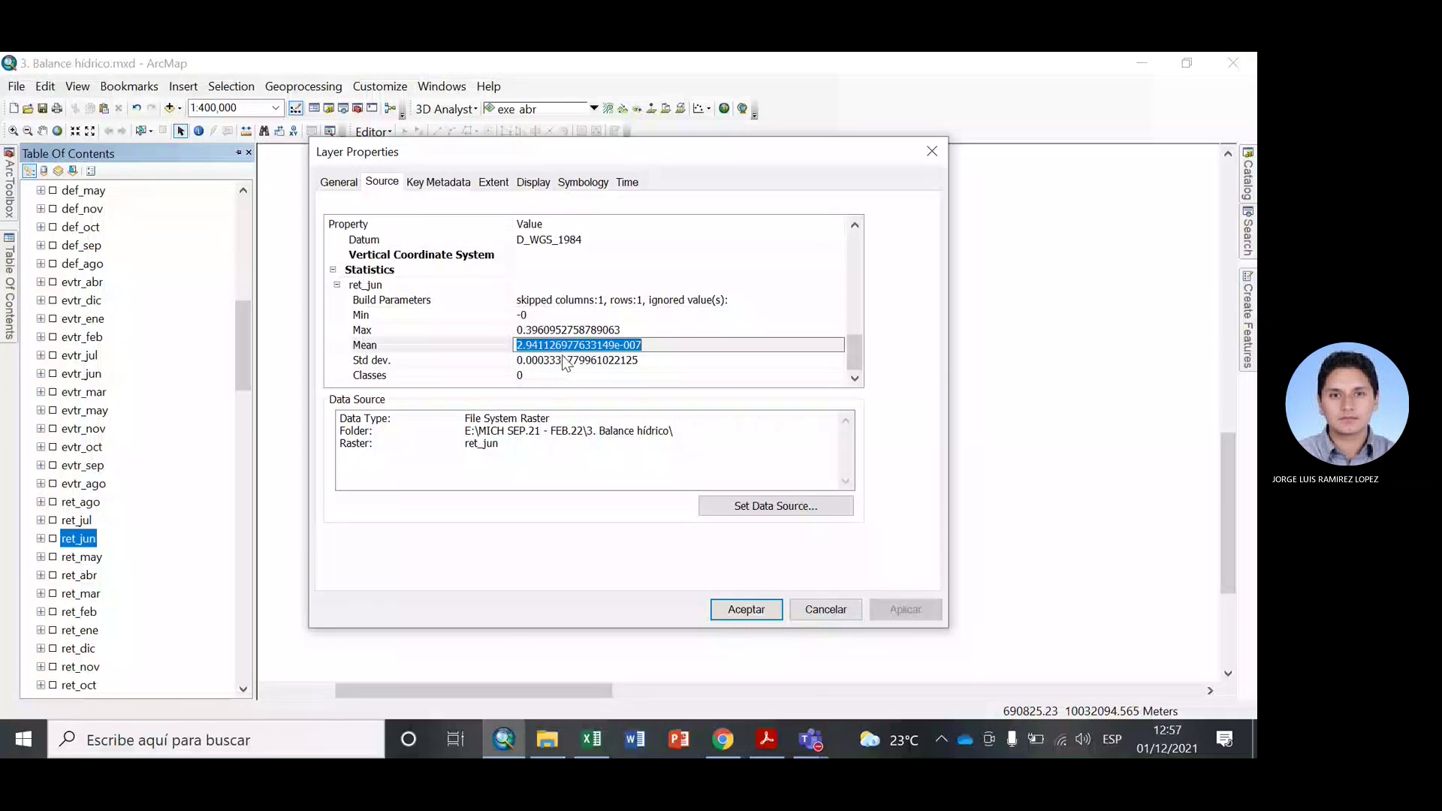
Close the ret_jun layer properties and select the mean in the evtr_jun raster's statistics.
{"action": "left_click", "coordinate": [807, 608]}
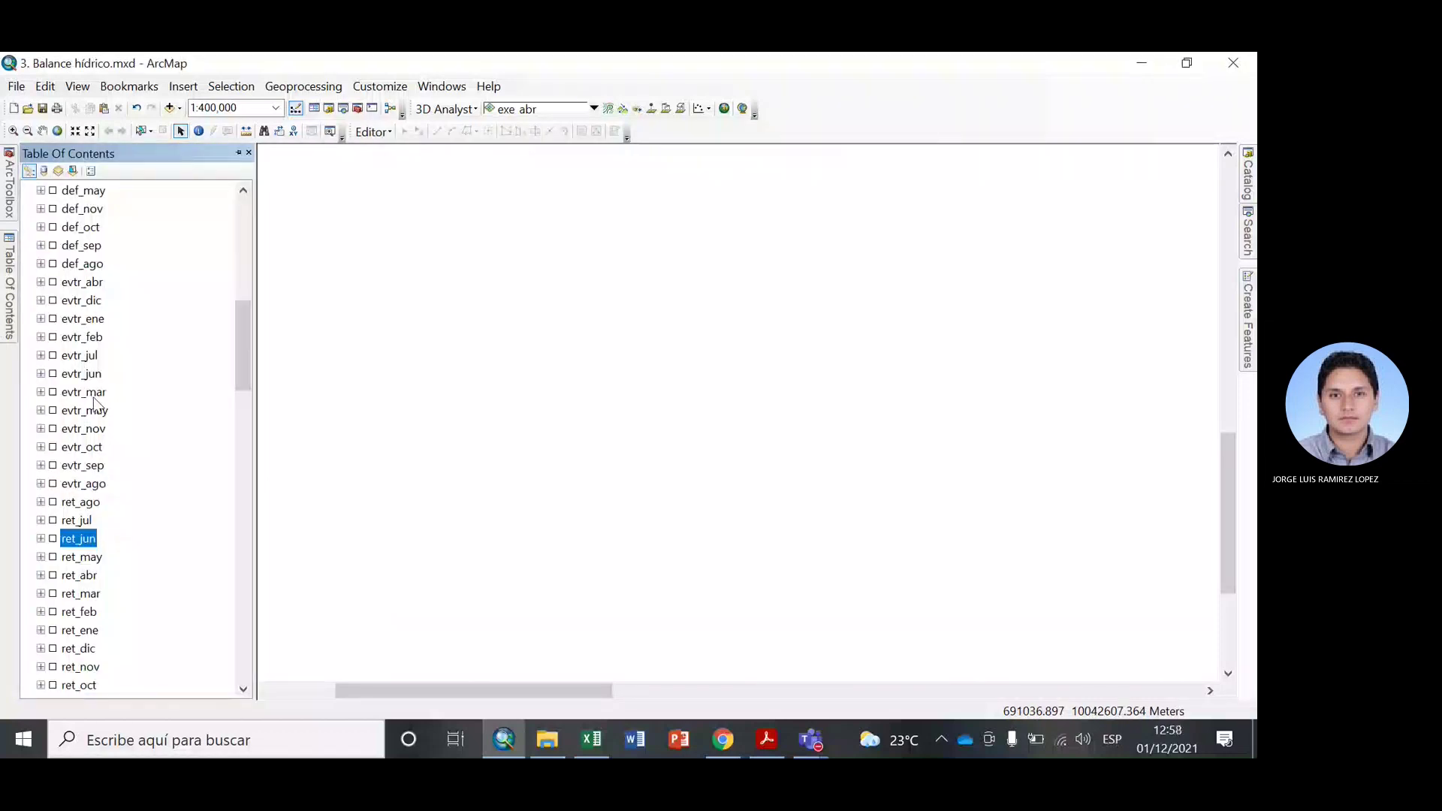
{"action": "double_click", "coordinate": [81, 374]}
{"action": "left_click", "coordinate": [562, 344]}
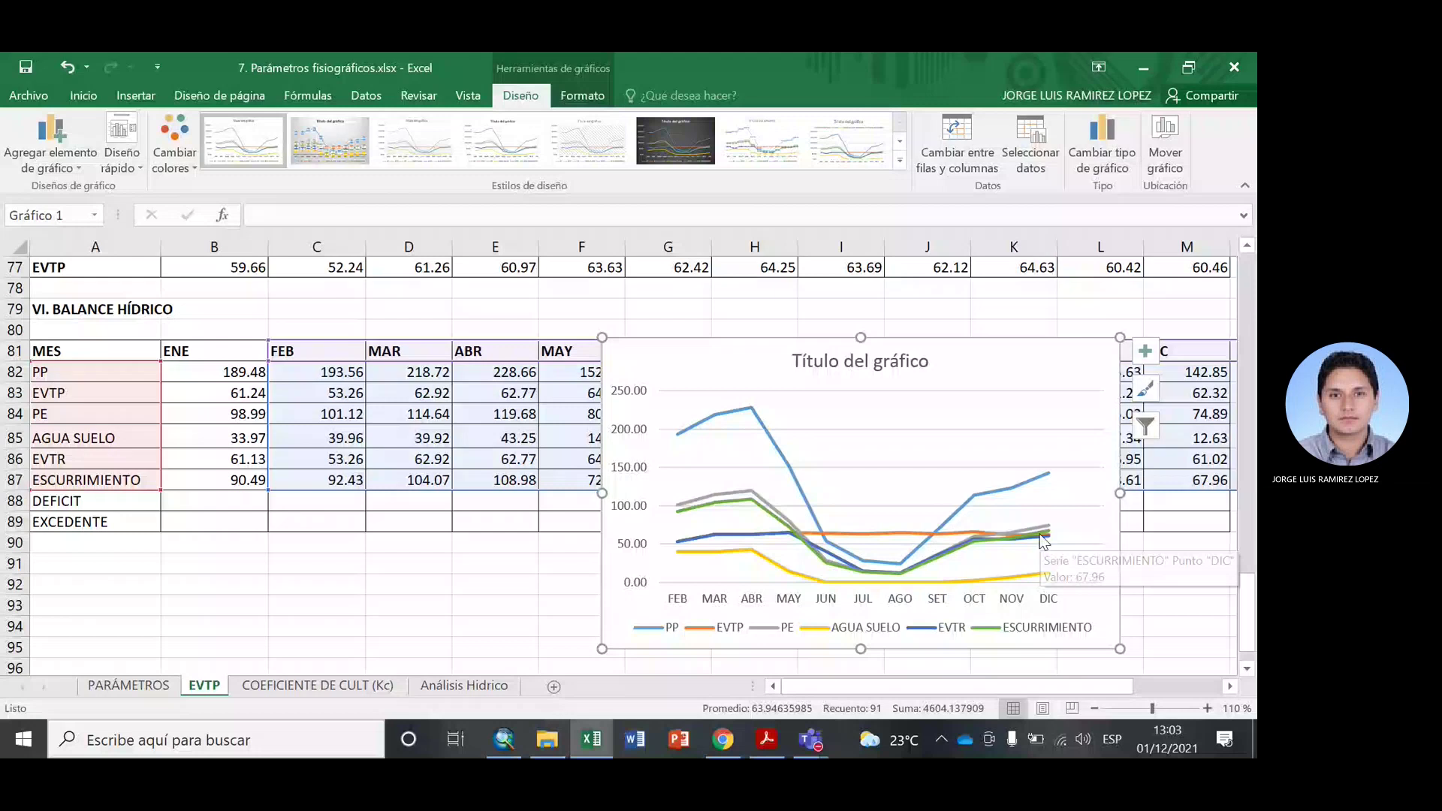
Replace the line chart's placeholder title with "Balance hídrico".
{"action": "left_click", "coordinate": [822, 363]}
{"action": "left_click", "coordinate": [821, 365]}
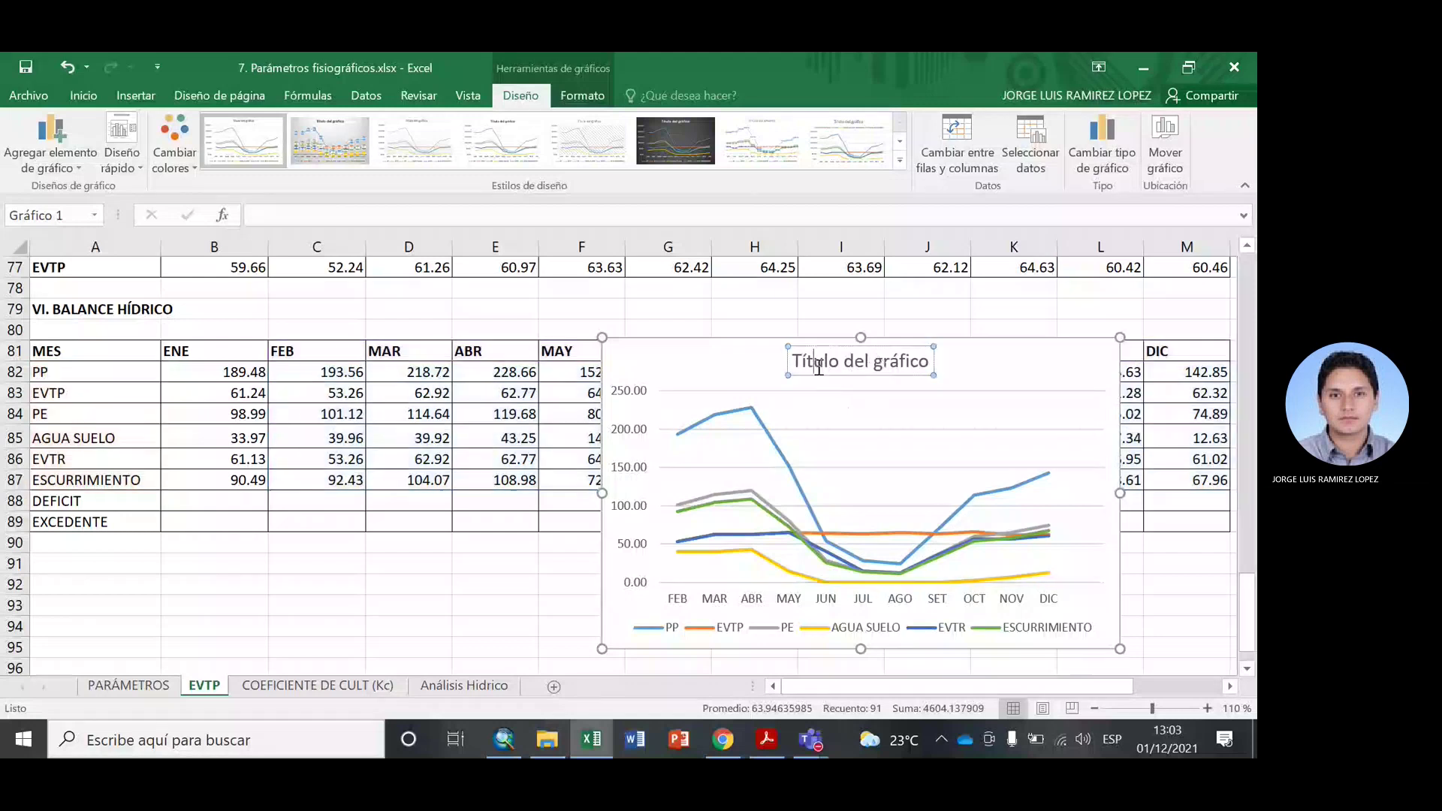
{"action": "key", "text": "ctrl+a"}
{"action": "key", "text": "Delete"}
{"action": "type", "text": "Bala"}
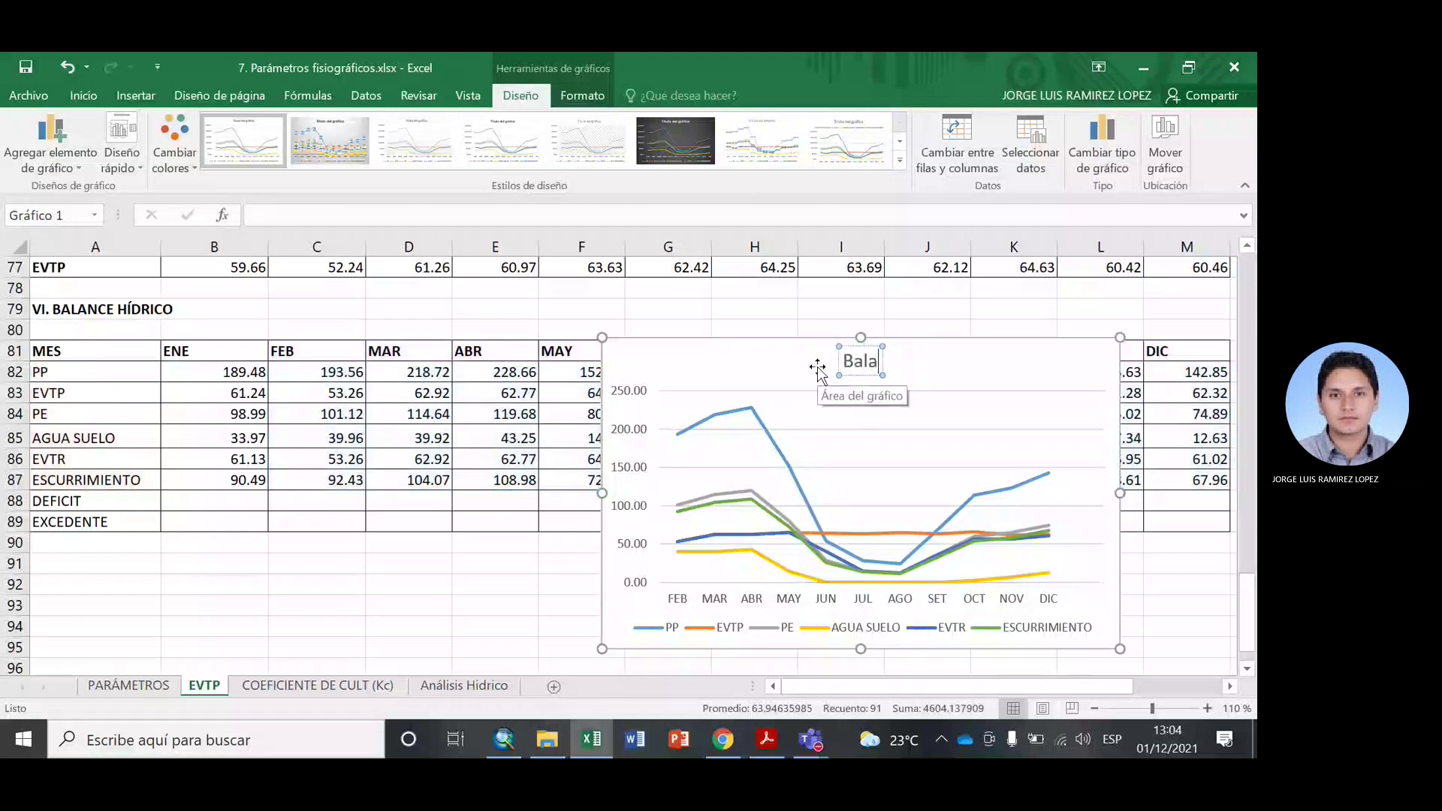
{"action": "type", "text": "nce hí"}
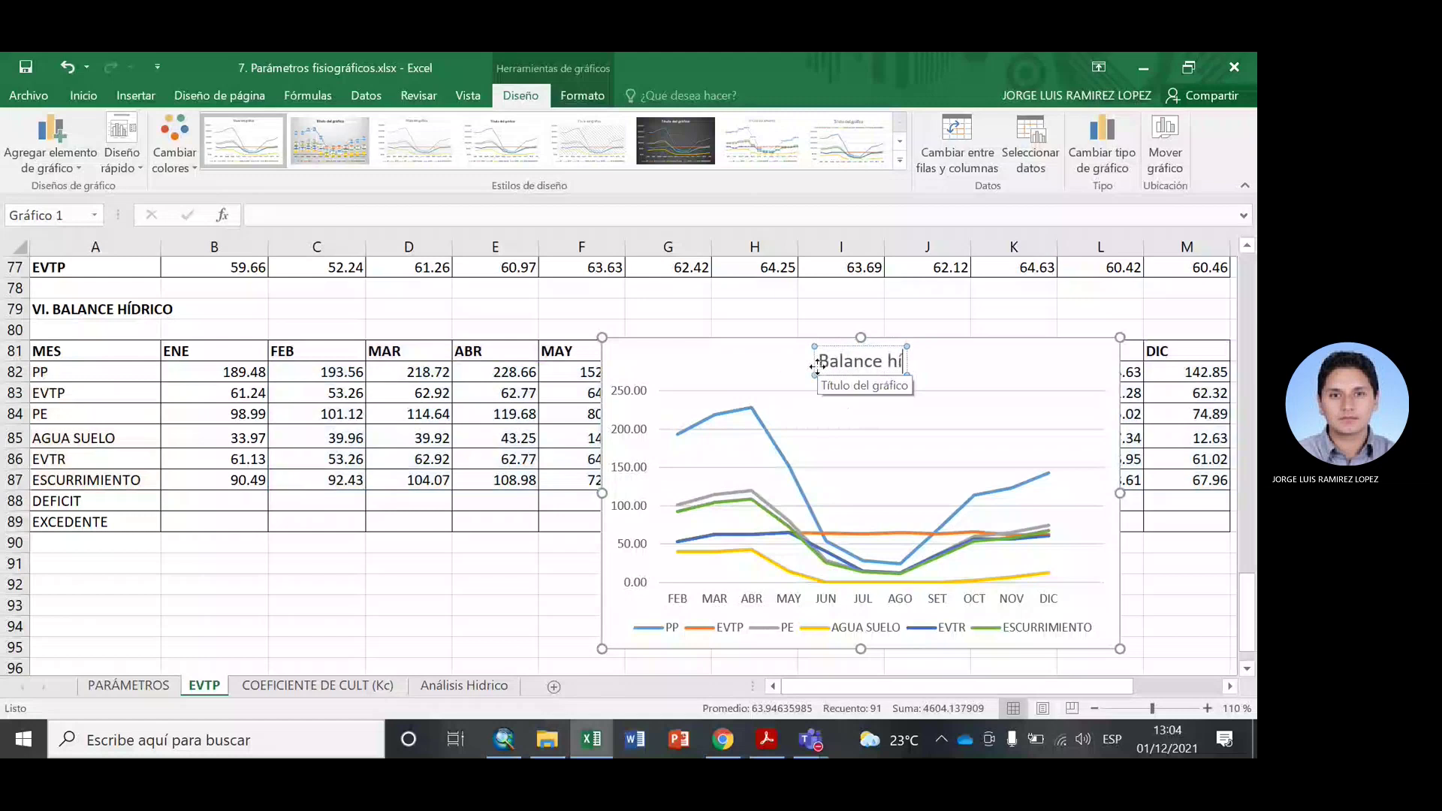
{"action": "type", "text": "drico"}
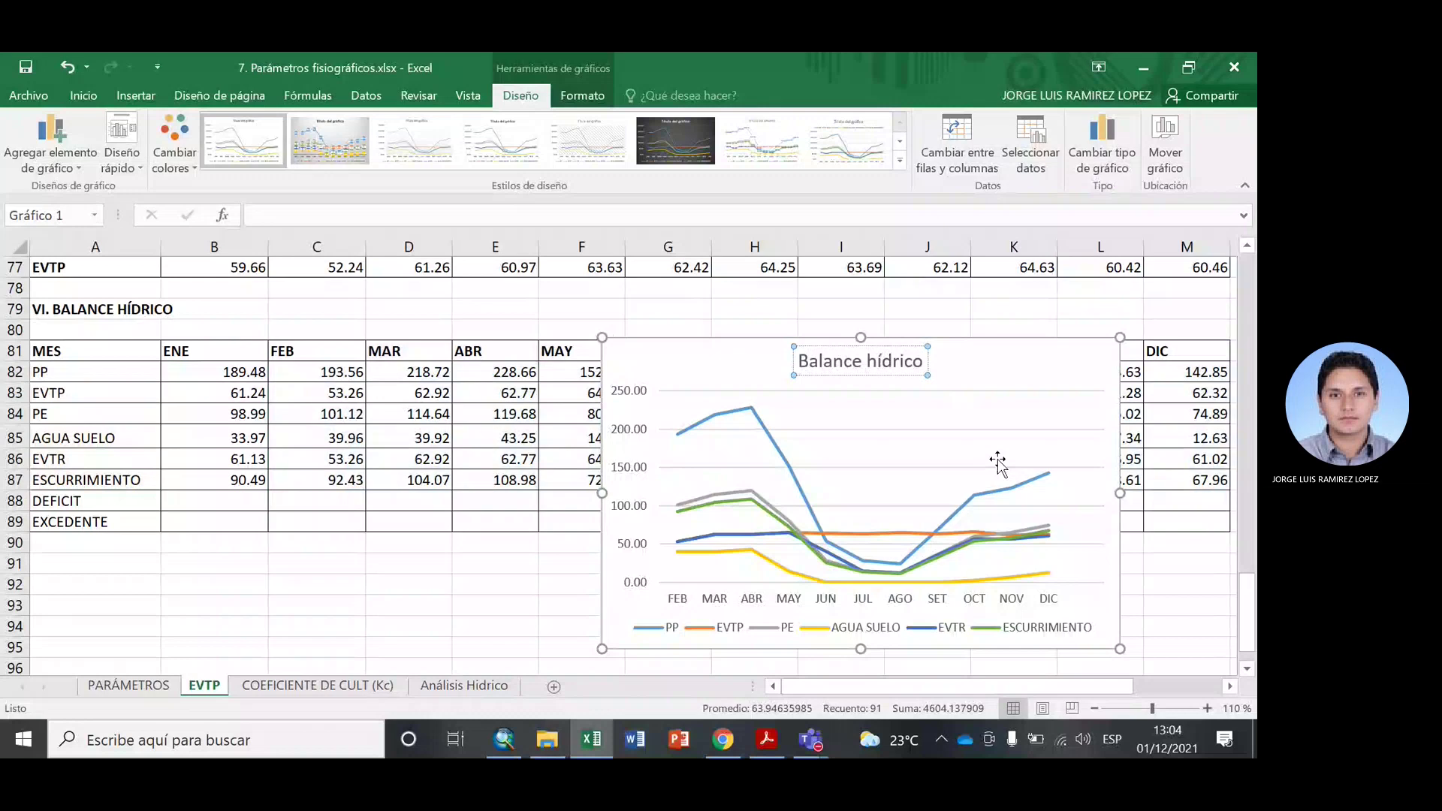
Move the Balance hídrico chart below the water balance table, starting at about row 91 in column A, and deselect it.
{"action": "left_click_drag", "start_coordinate": [997, 464], "coordinate": [426, 470]}
{"action": "scroll", "coordinate": [73, 359], "scroll_direction": "down", "scroll_amount": 3}
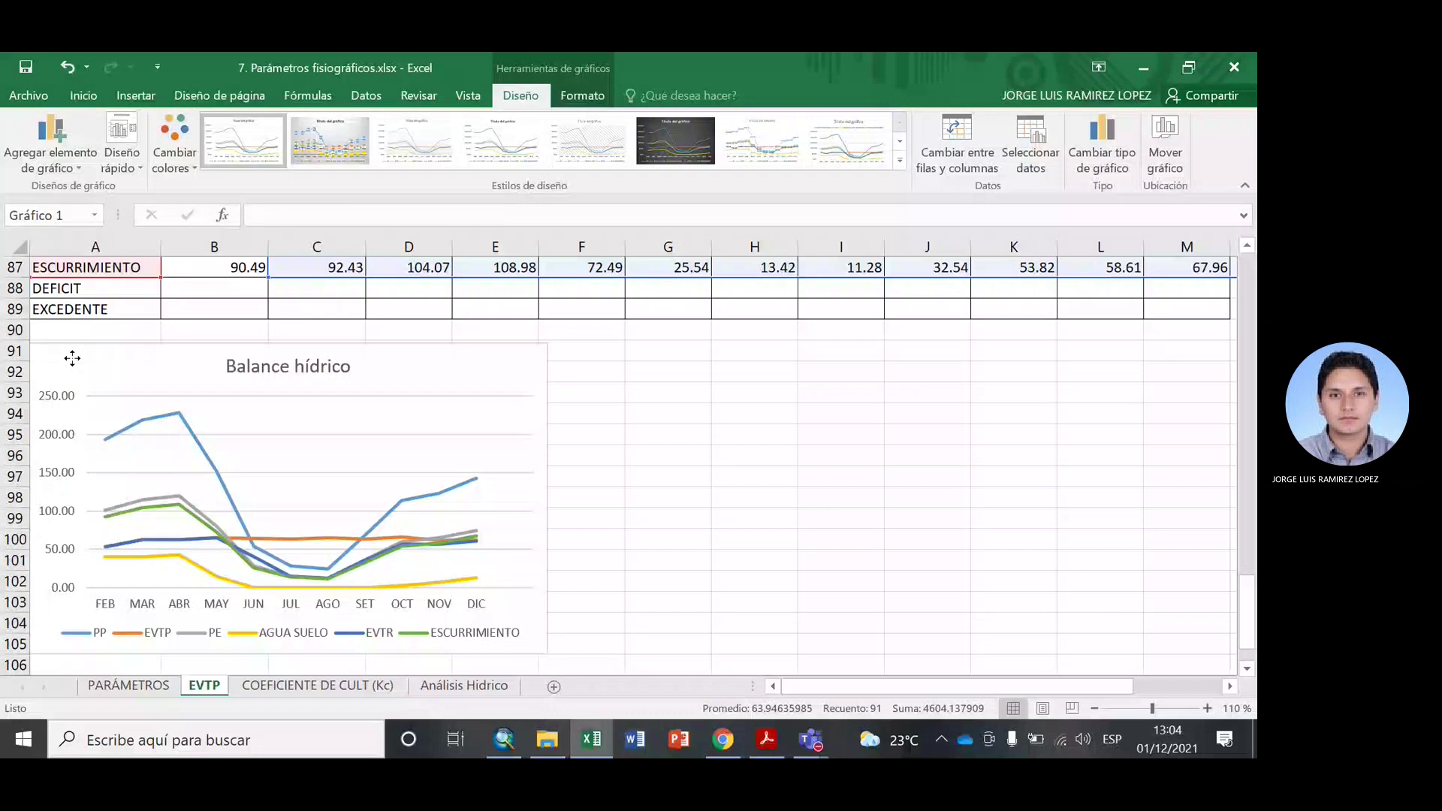
{"action": "left_click", "coordinate": [754, 602]}
{"action": "scroll", "coordinate": [754, 603], "scroll_direction": "down", "scroll_amount": 2}
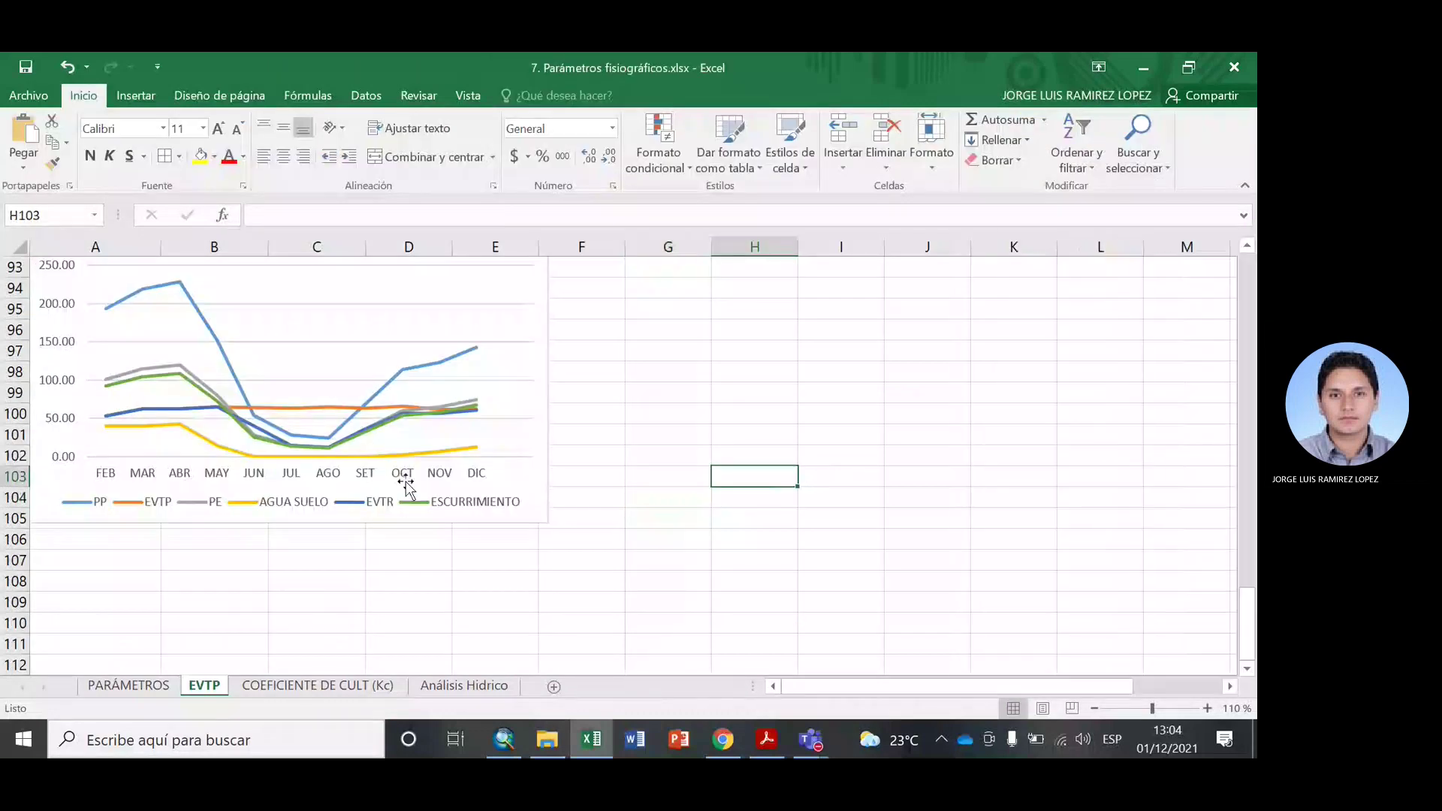
{"action": "scroll", "coordinate": [1088, 612], "scroll_direction": "up", "scroll_amount": 2}
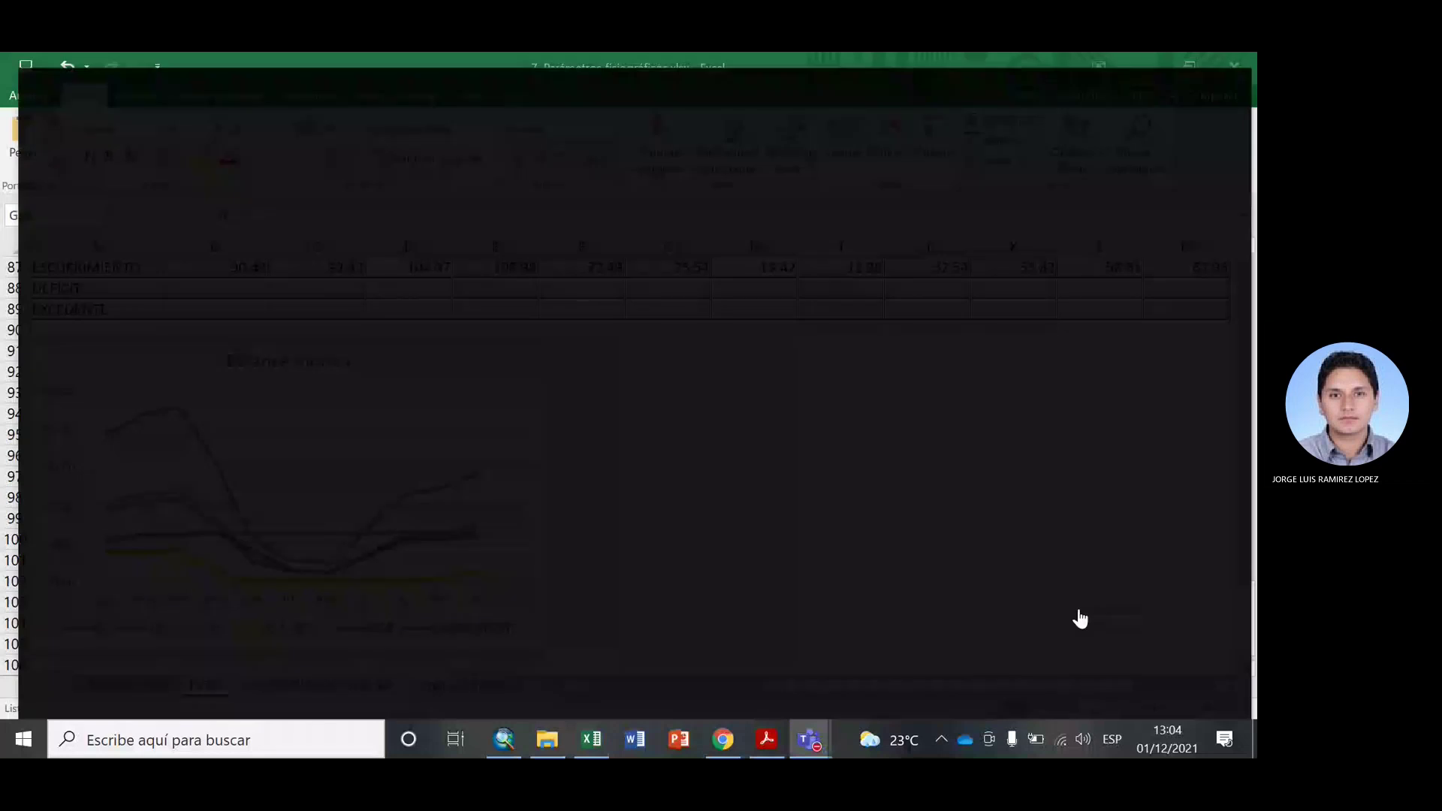
Switch to the Microsoft Teams meeting and choose to end it for all participants.
{"action": "left_click", "coordinate": [1221, 121]}
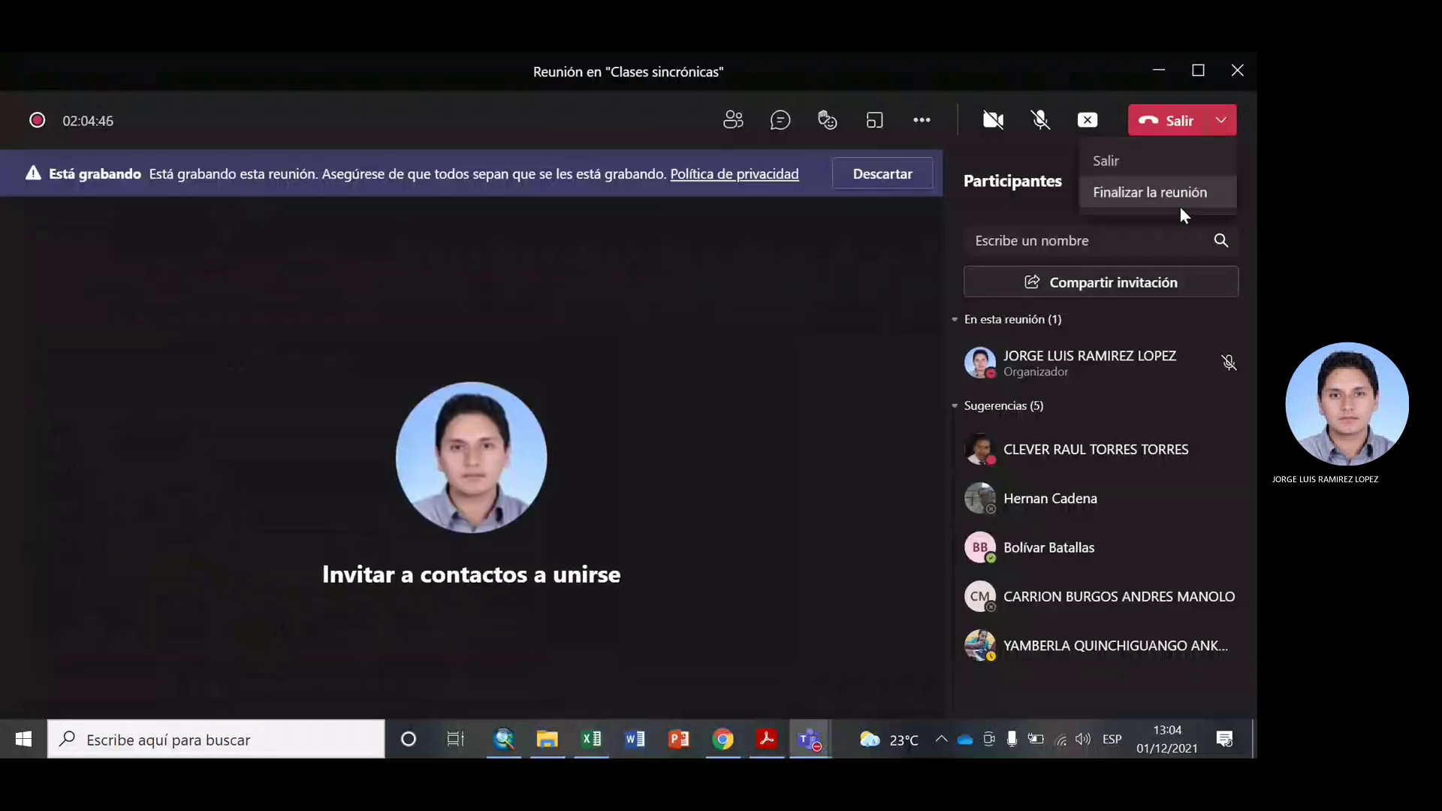
{"action": "left_click", "coordinate": [1138, 209]}
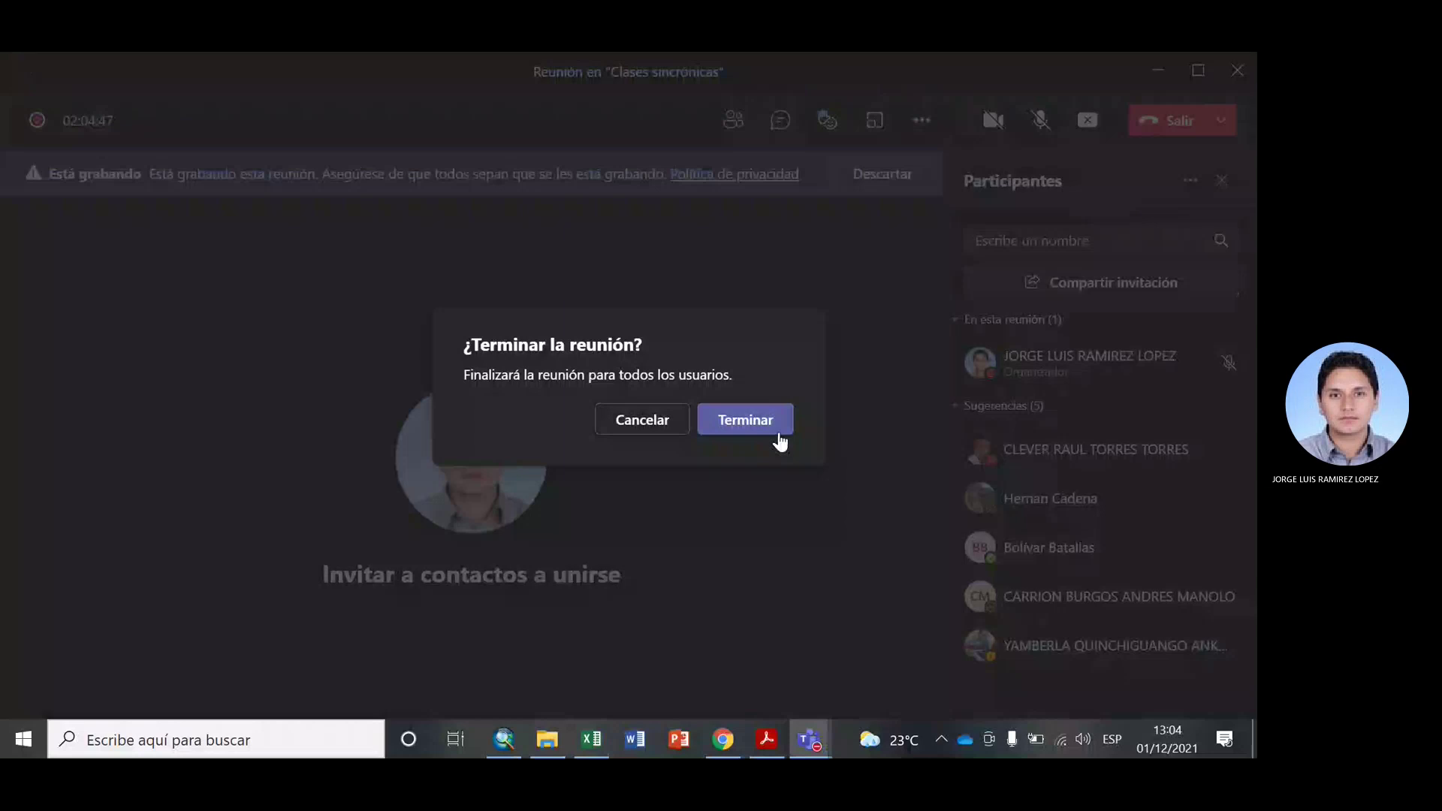